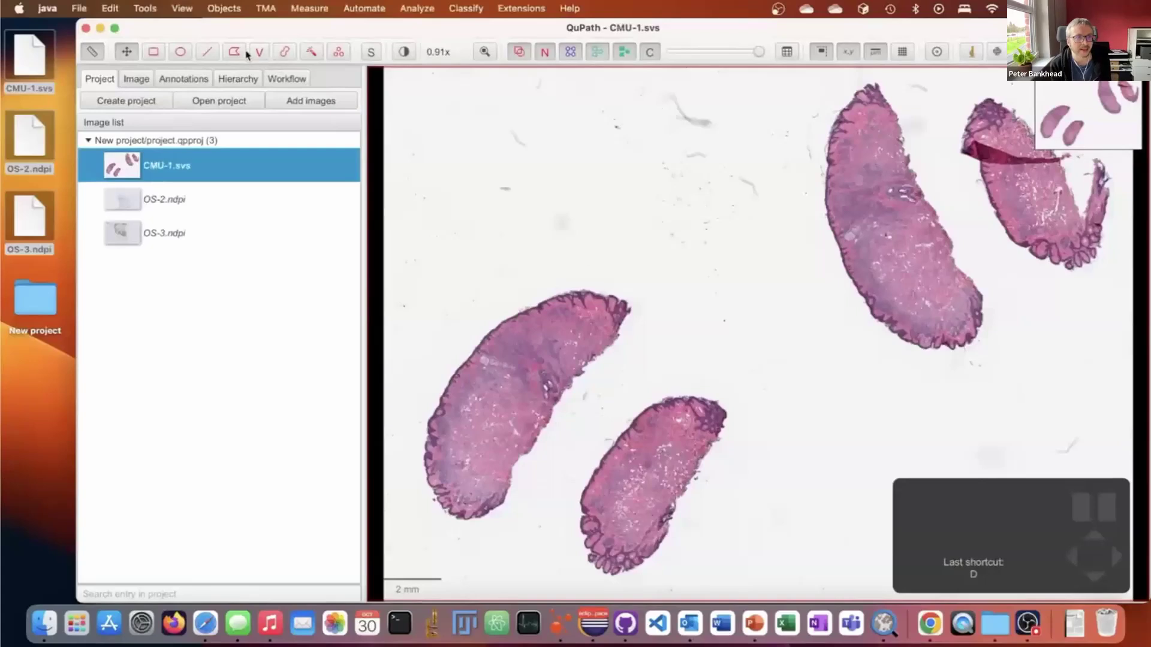
Outline the lower-left tissue section with a polygon annotation and paint over the smaller section beside it with the Brush tool
mouse_move(494, 324)
mouse_down()
mouse_move(446, 386)
mouse_move(423, 449)
mouse_move(440, 503)
mouse_move(472, 517)
mouse_move(618, 340)
mouse_move(626, 296)
mouse_move(617, 306)
mouse_up()
key(b)
mouse_move(614, 563)
mouse_down()
mouse_move(599, 521)
mouse_move(627, 463)
mouse_move(689, 422)
mouse_move(680, 479)
mouse_move(641, 561)
mouse_move(649, 470)
mouse_move(588, 505)
mouse_up()
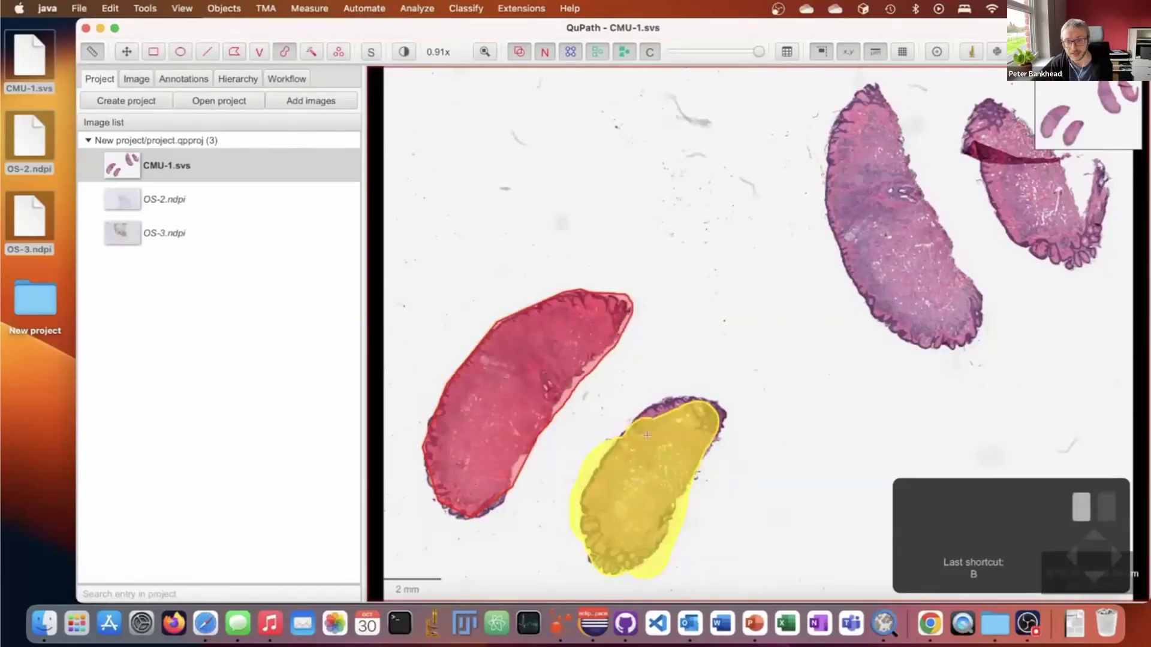
Subtract the overshoot along the lower edge of the brushed annotation so it follows the tissue outline more closely
key(alt)
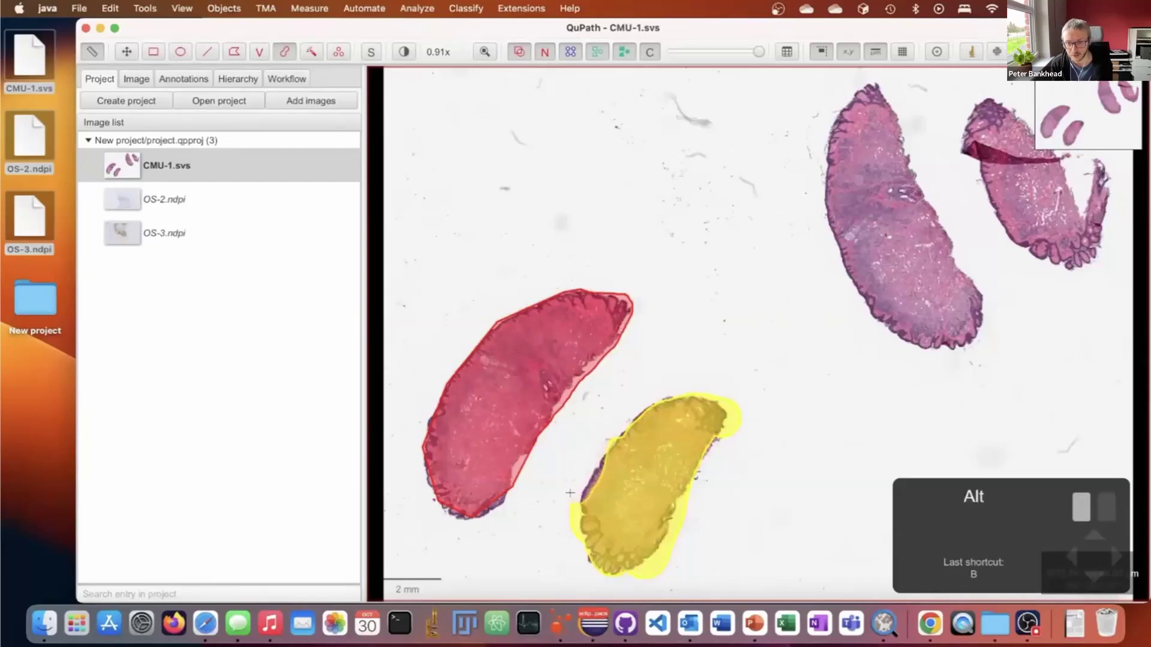
drag(577, 567, 669, 574)
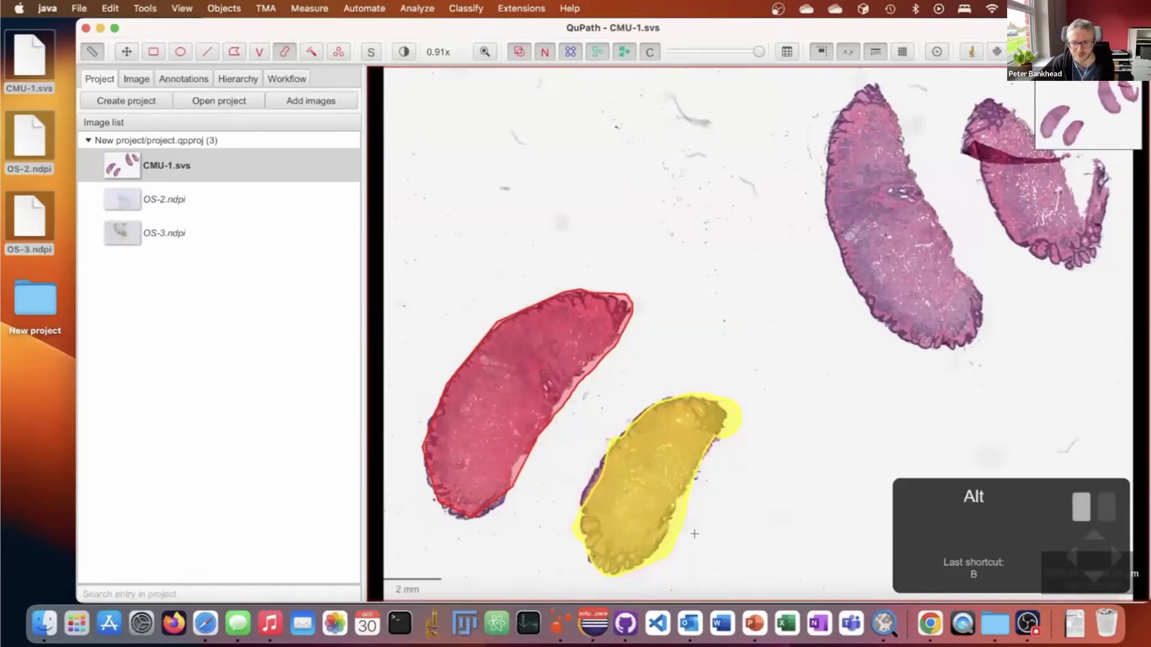
scroll(694, 534, up, 3)
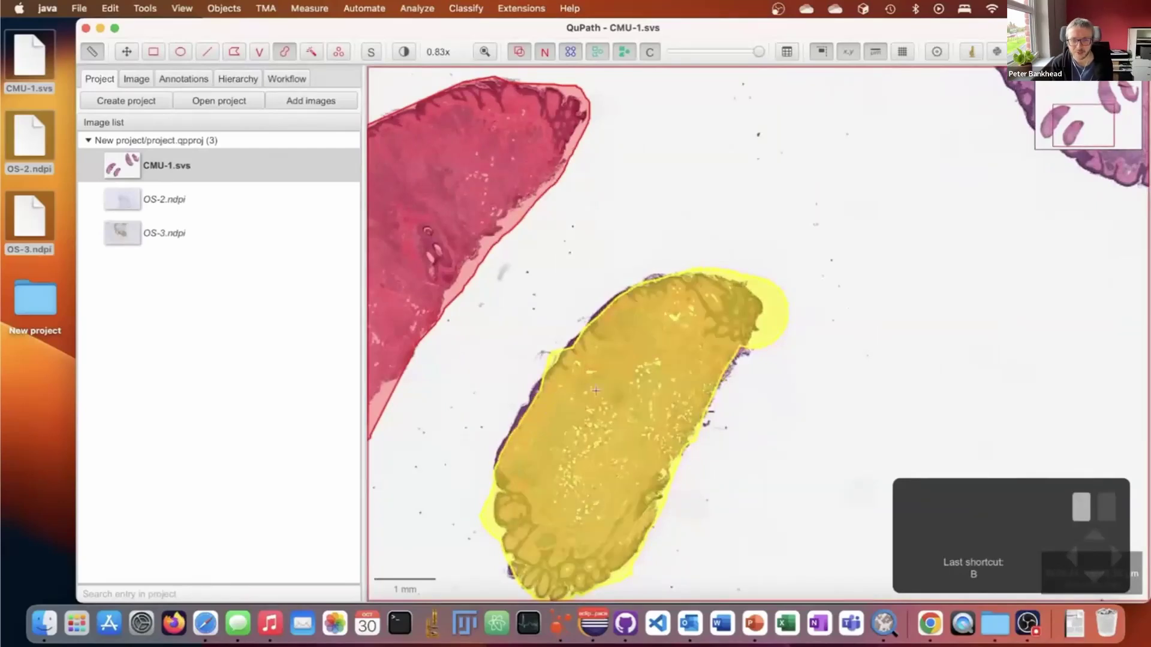
key(super)
Annotate the two upper-right tissue sections with the Wand tool
scroll(609, 401, down, 5)
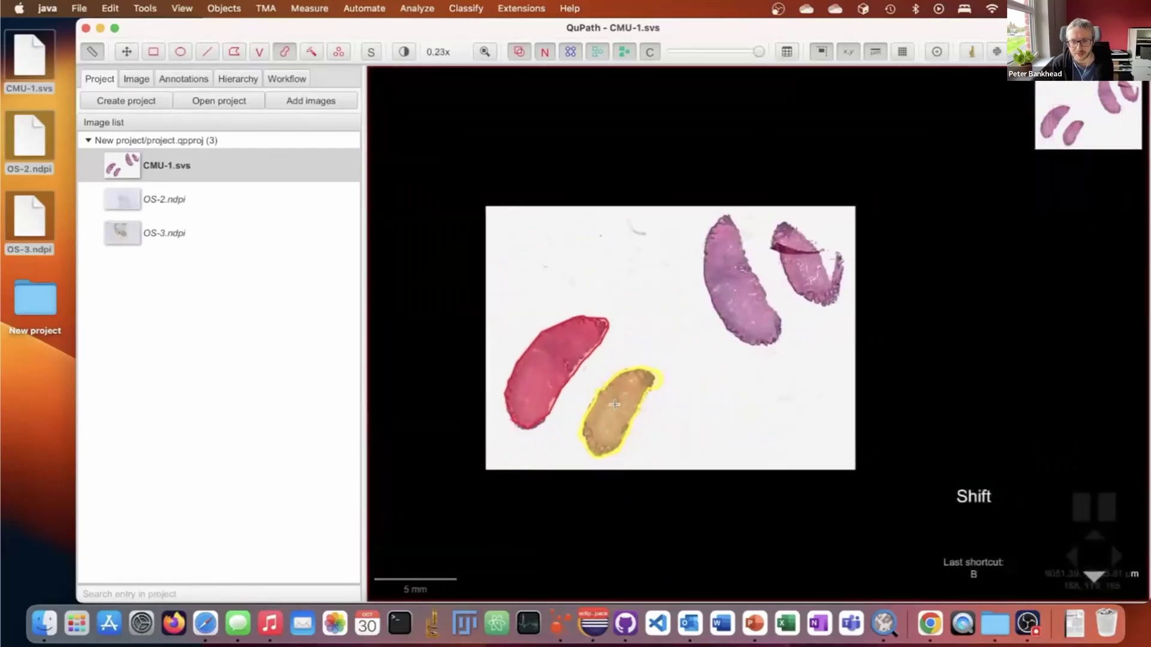
key(w)
drag(758, 329, 723, 258)
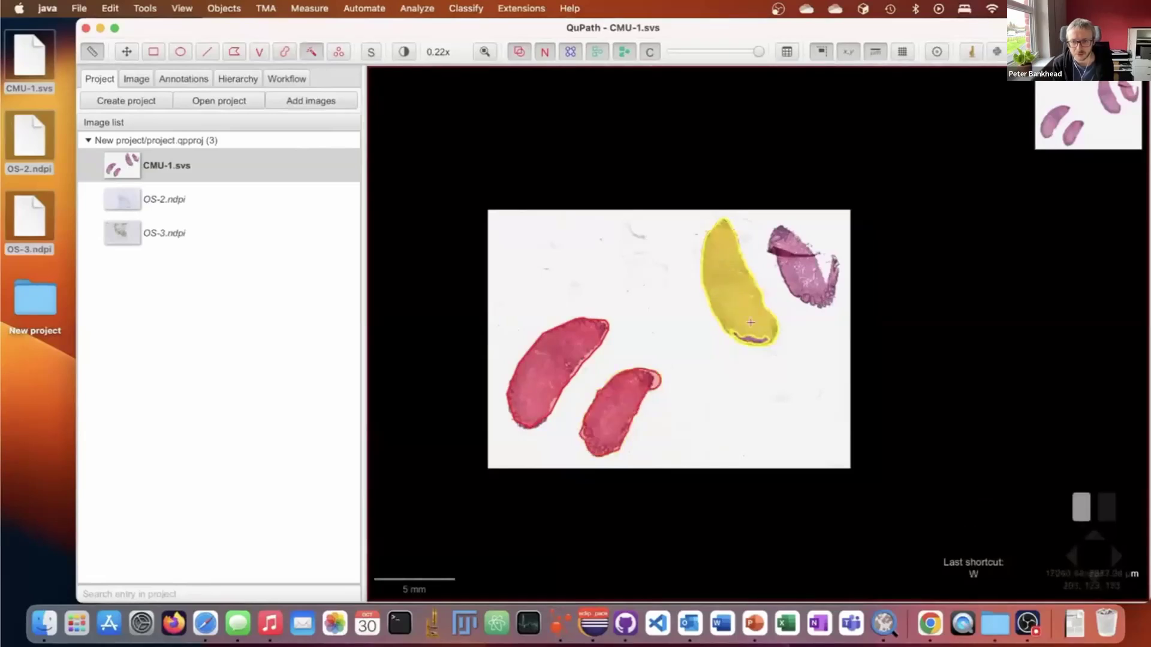
scroll(820, 271, up, 2)
drag(820, 271, 754, 216)
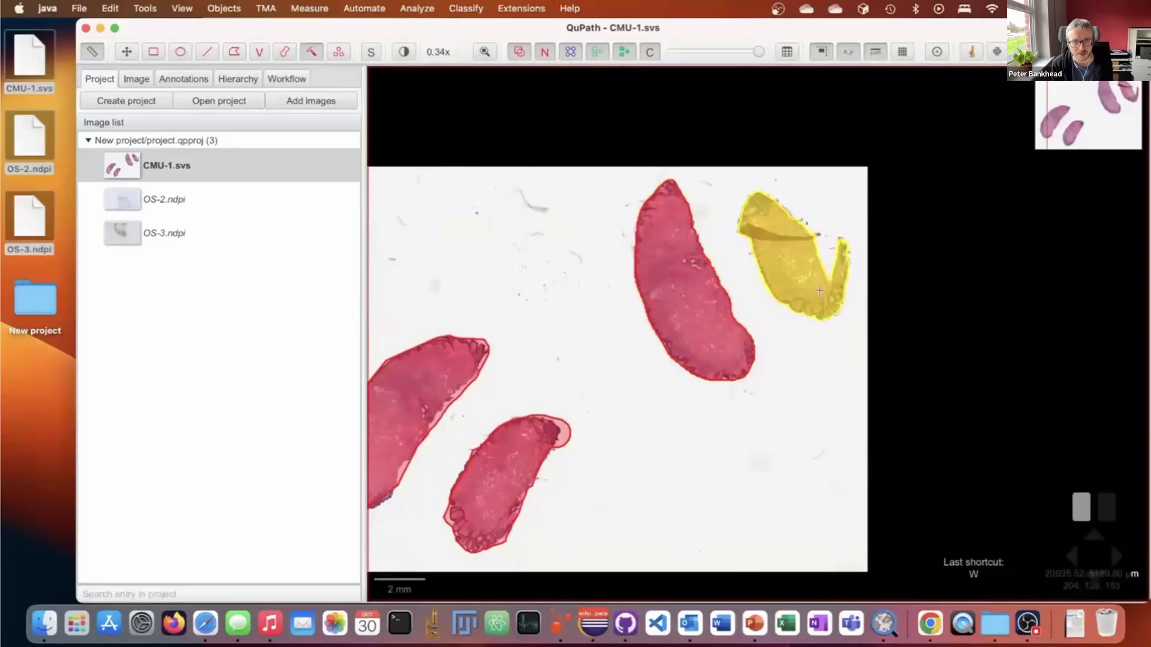
Review the annotation measurements table for CMU-1.svs, including the area and perimeter columns, and close it
click(786, 51)
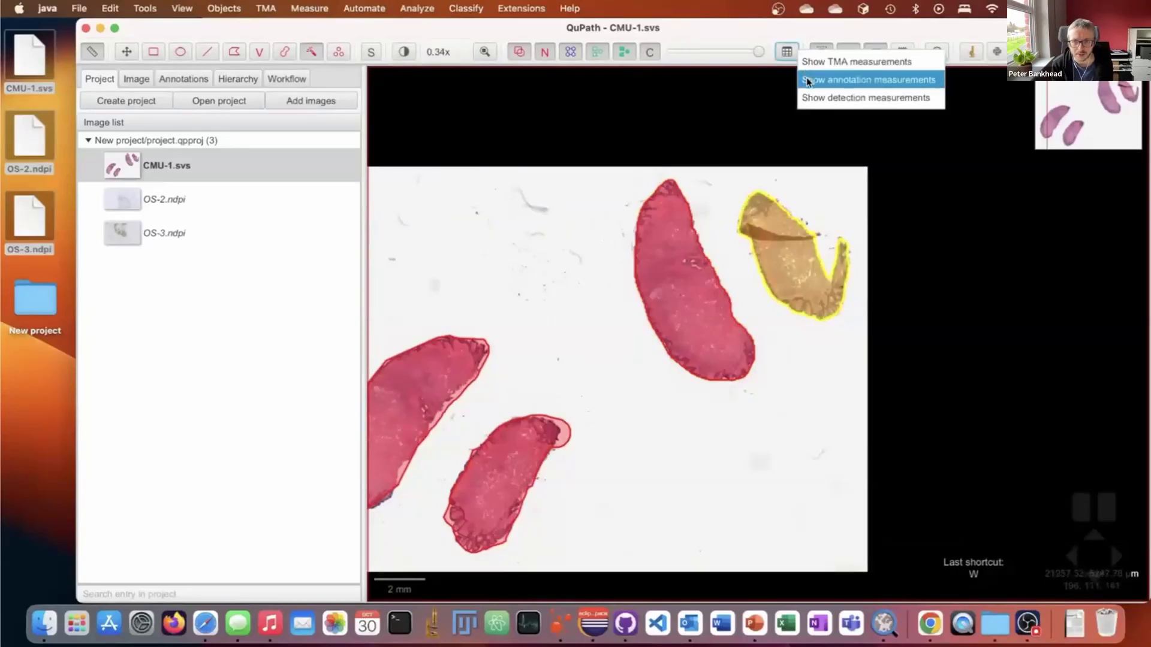
click(808, 81)
scroll(609, 257, right, 5)
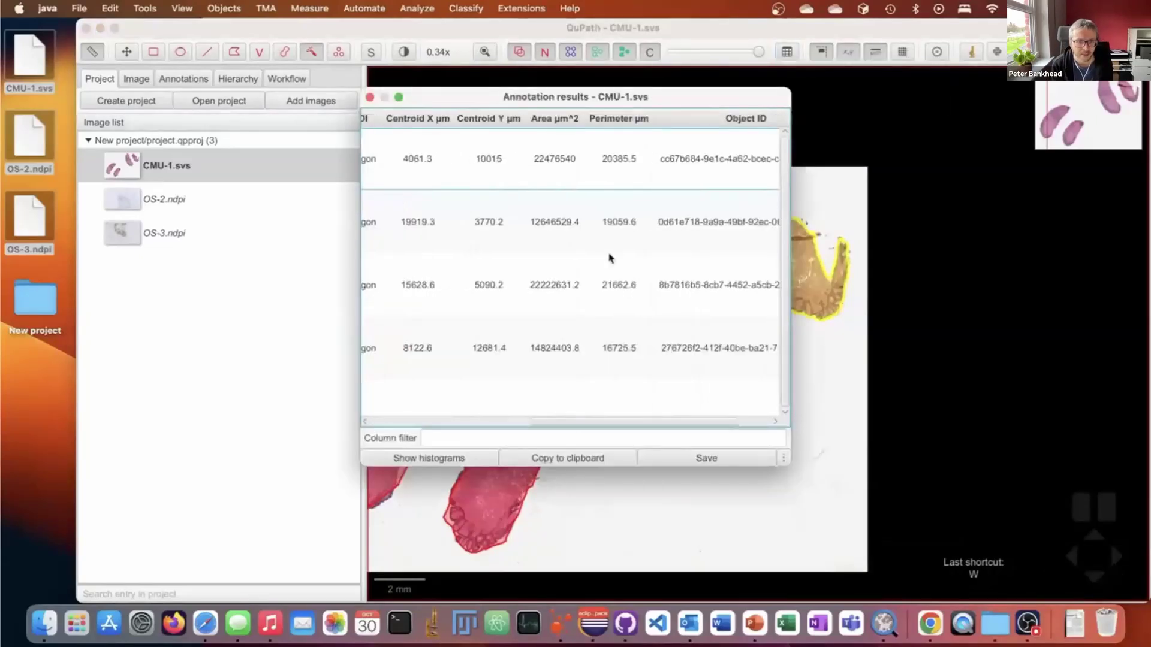
scroll(610, 258, left, 5)
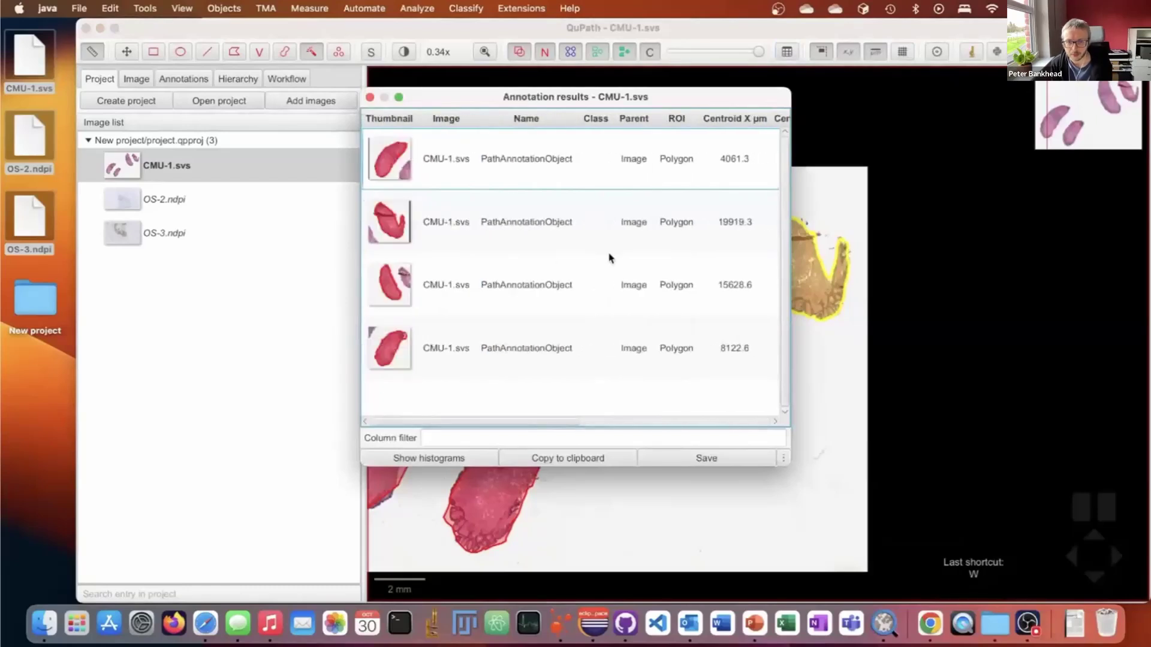
click(370, 97)
Open the OS-3.ndpi image from the project, saving the changes to CMU-1.svs
double_click(154, 236)
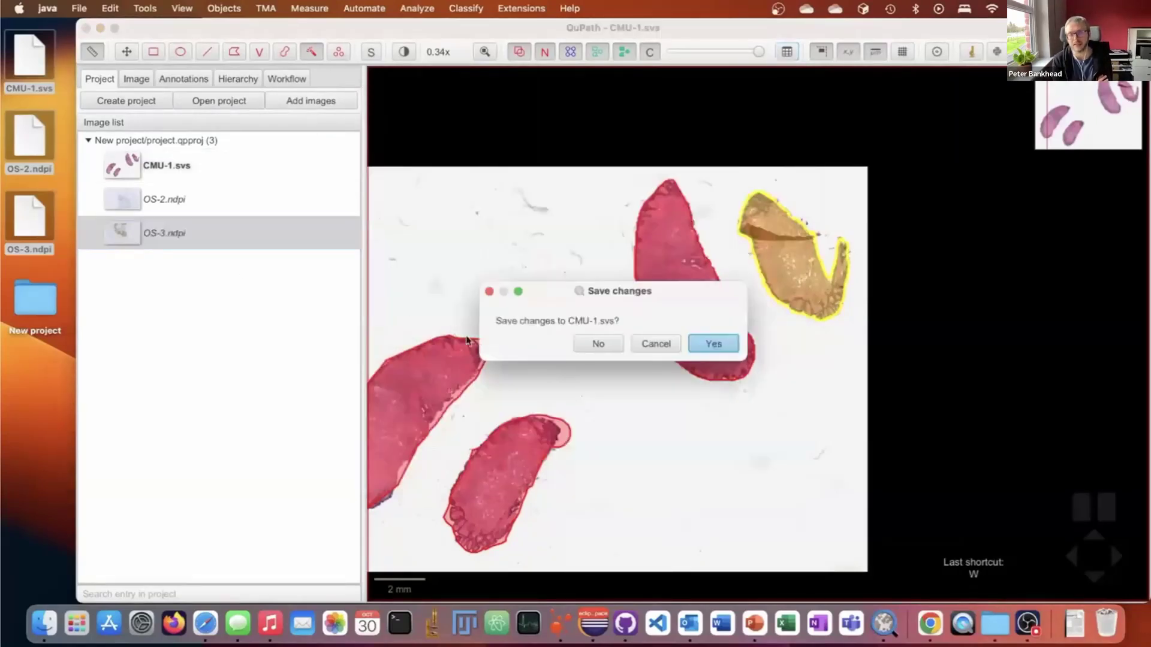
key(Return)
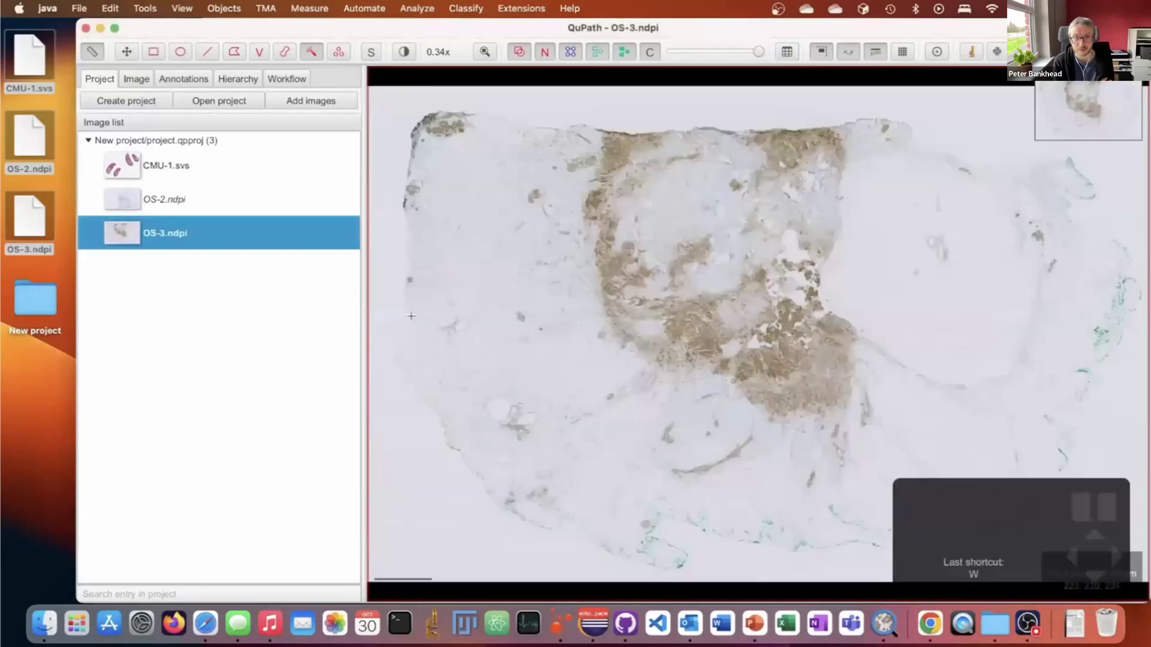
Draw a short polyline about 134 µm long in the brown-stained tissue and classify it as Positive
scroll(798, 413, up, 10)
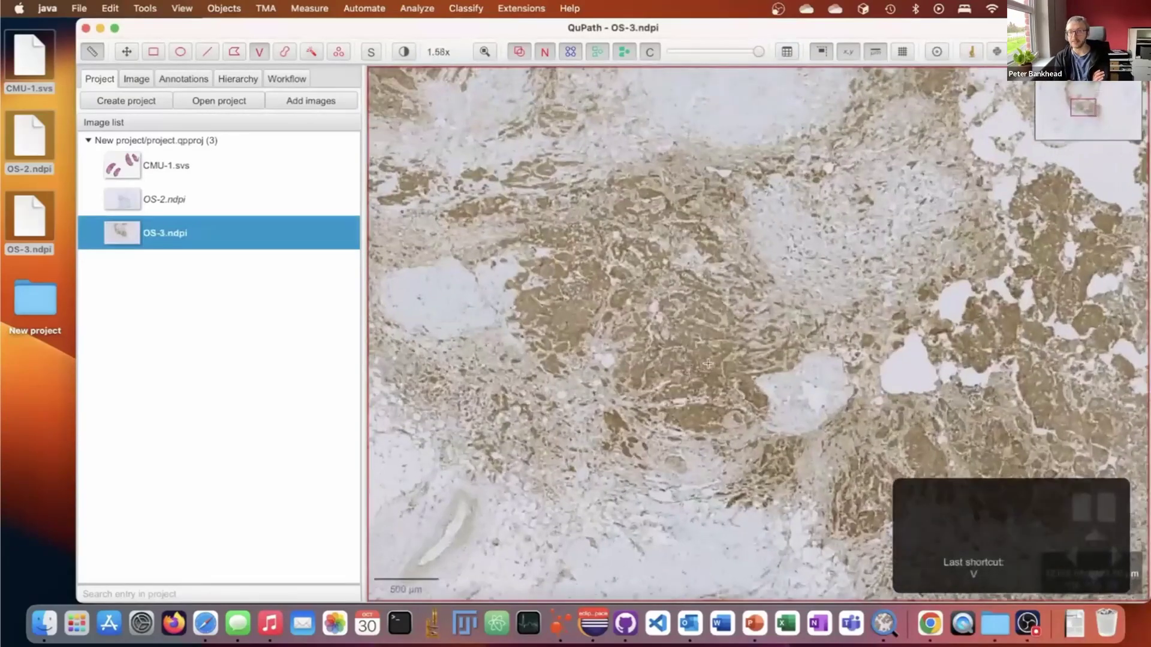
click(696, 363)
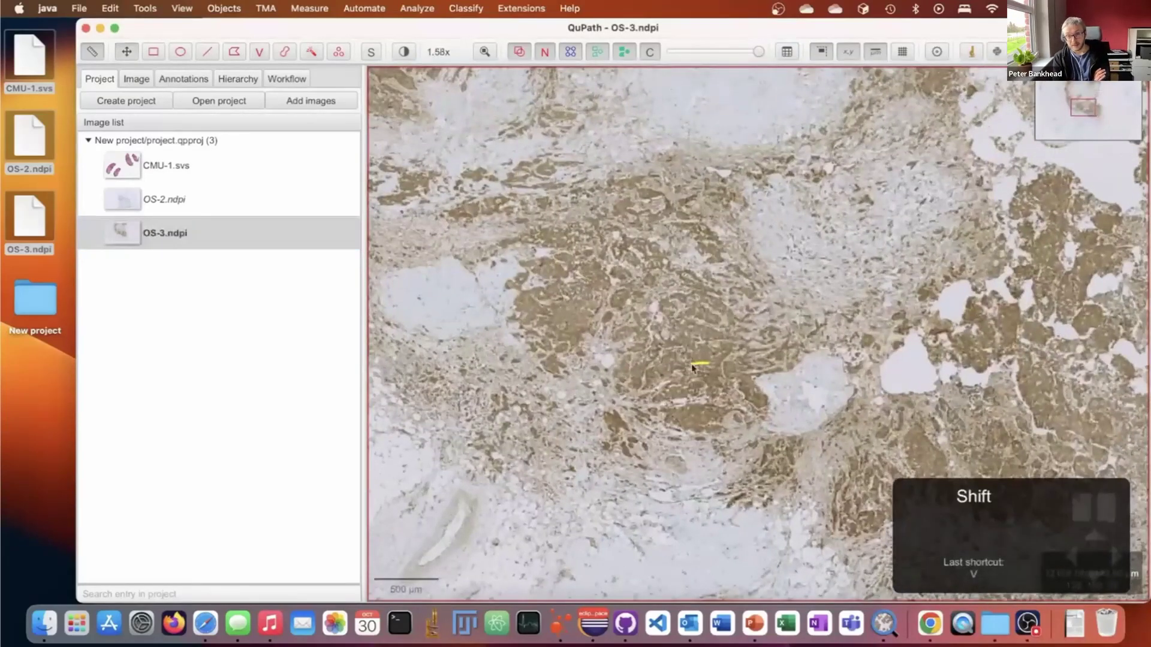
right_click(694, 362)
click(635, 351)
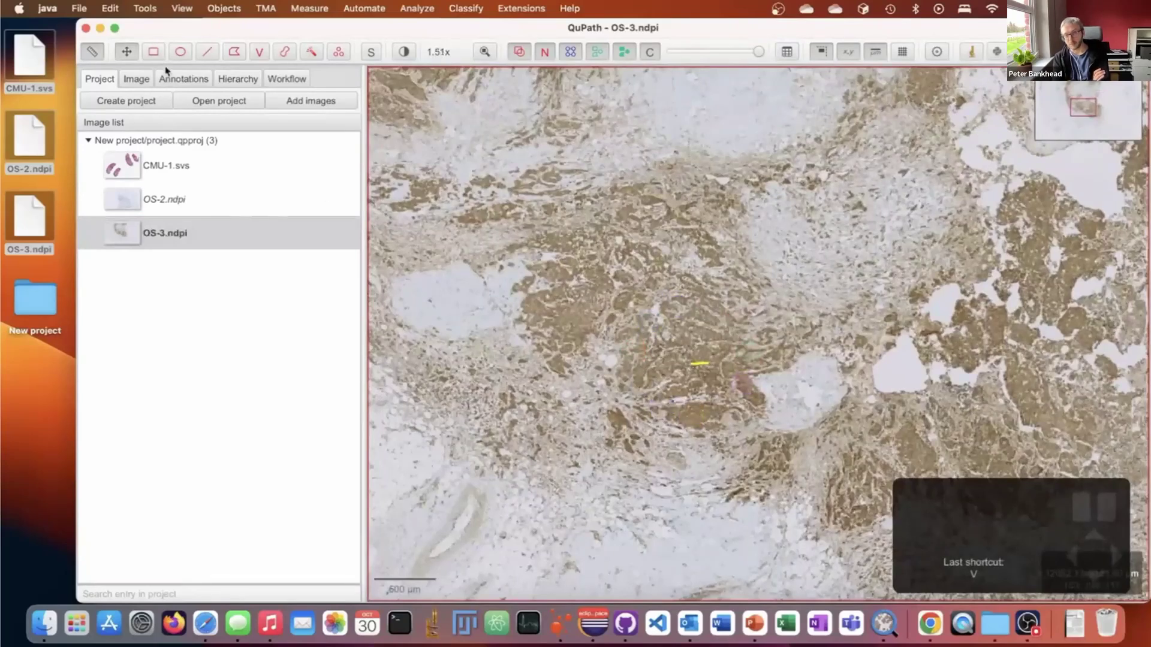
Draw a polyline about 146 µm long in the pale unstained tissue and classify it as Negative
click(183, 79)
scroll(824, 235, up, 3)
scroll(824, 236, up, 5)
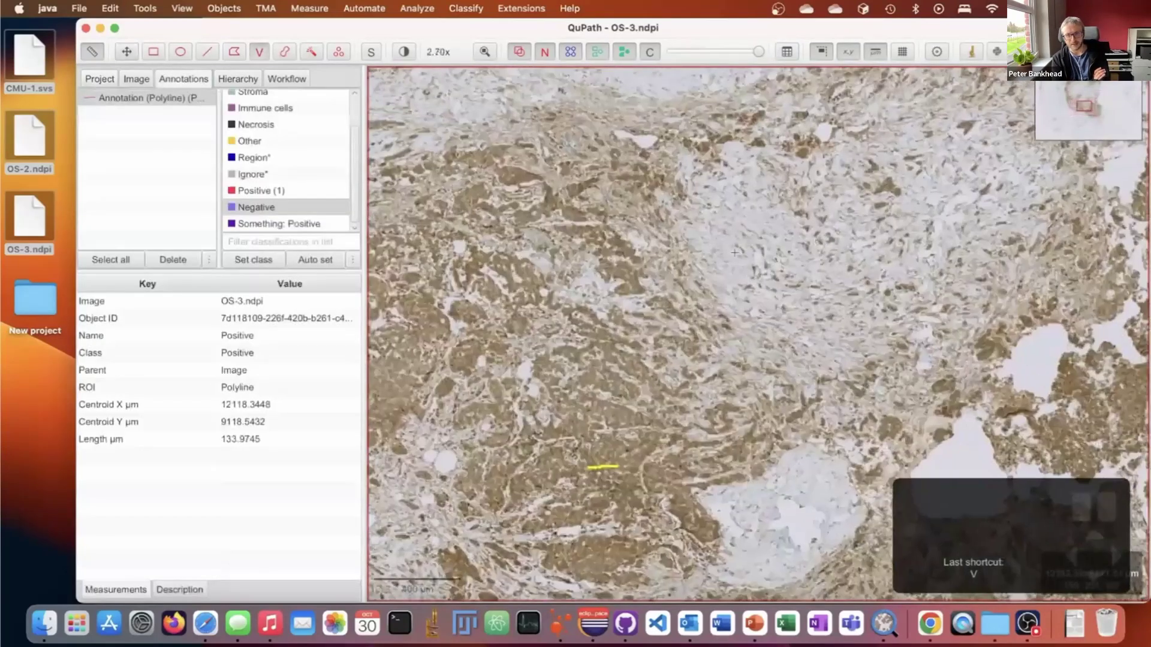
drag(733, 264, 729, 244)
click(268, 209)
click(261, 262)
Start training a pixel classifier with live prediction and make its classification overlay semi-transparent
scroll(678, 262, down, 5)
key(super+l)
text(train p)
key(Return)
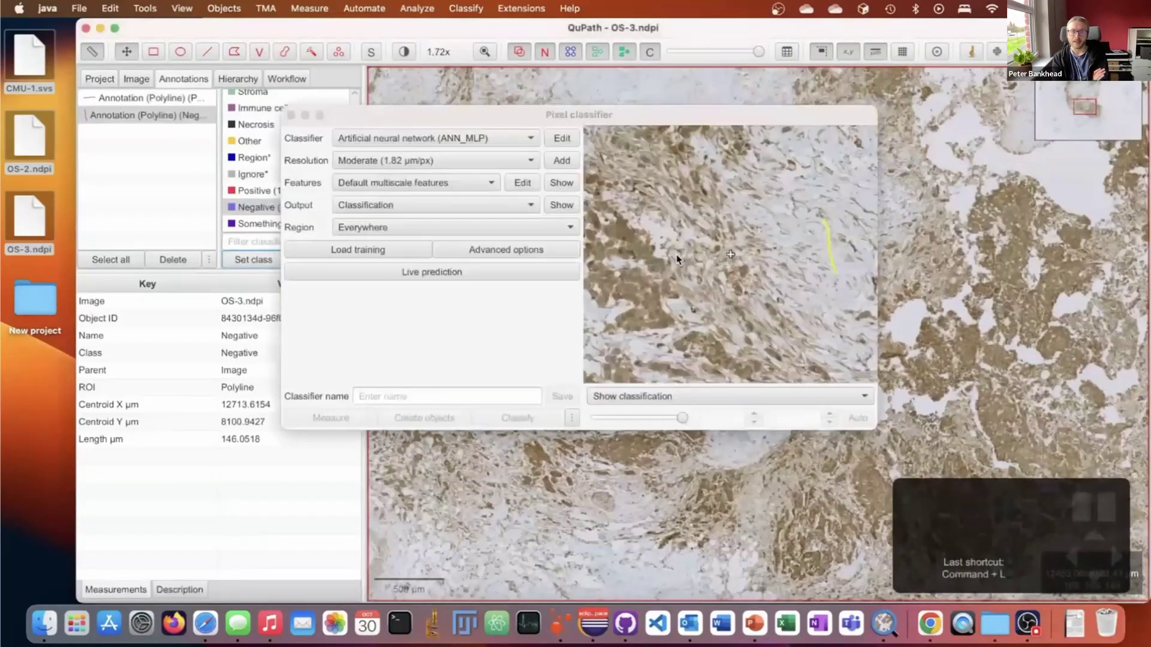
drag(591, 114, 333, 159)
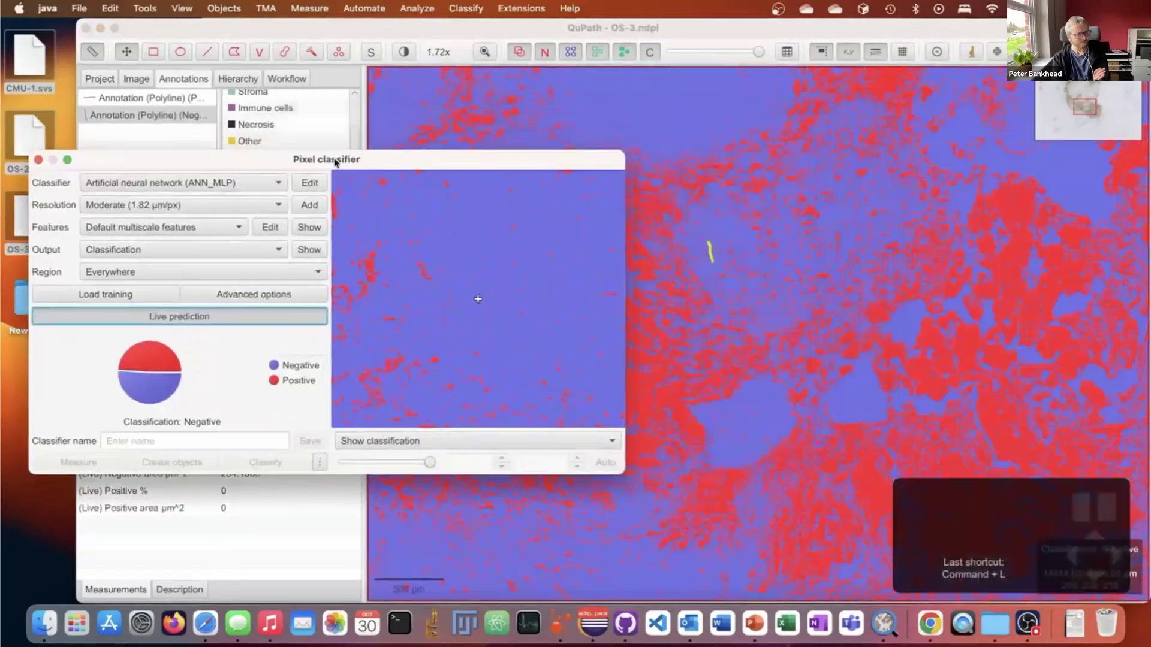
scroll(886, 416, down, 2)
scroll(886, 416, down, 3)
Draw a short polyline inside the empty white hole below the Negative annotation
scroll(881, 421, up, 8)
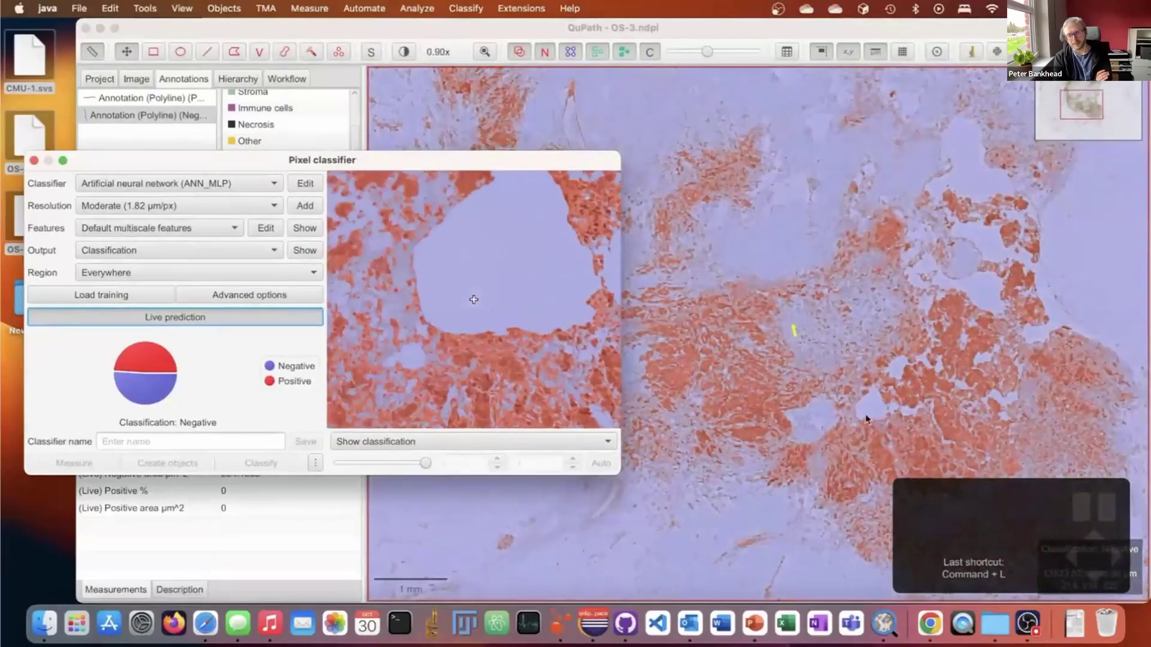
click(875, 406)
key(v)
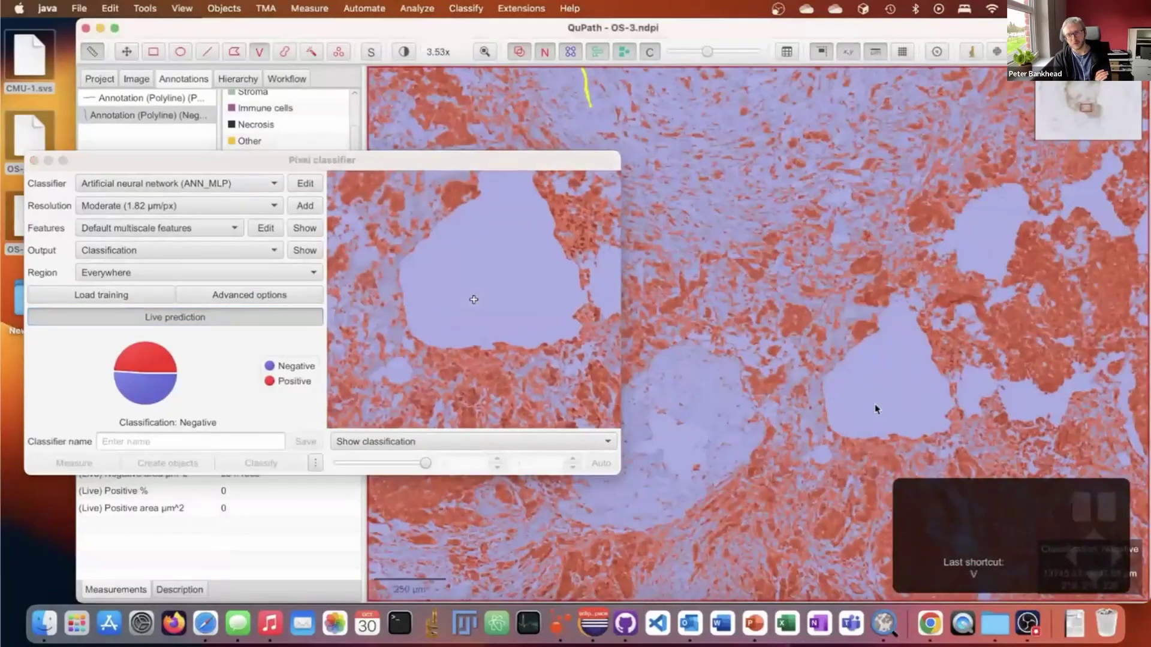
drag(875, 405, 893, 364)
right_click(893, 367)
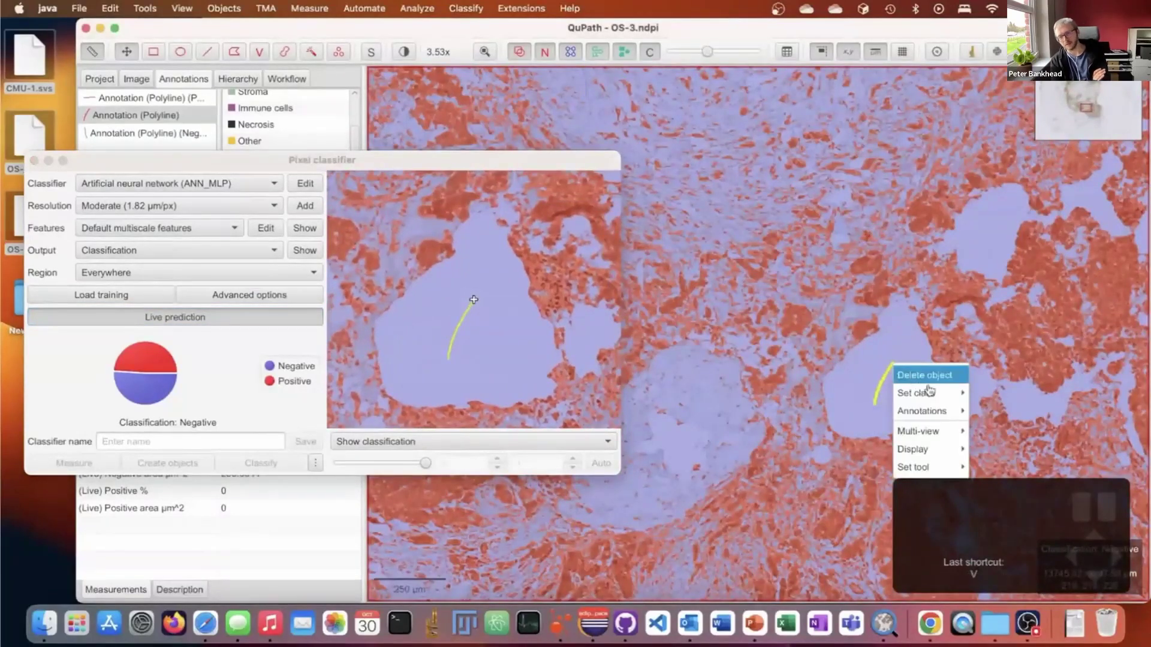
mouse_move(916, 393)
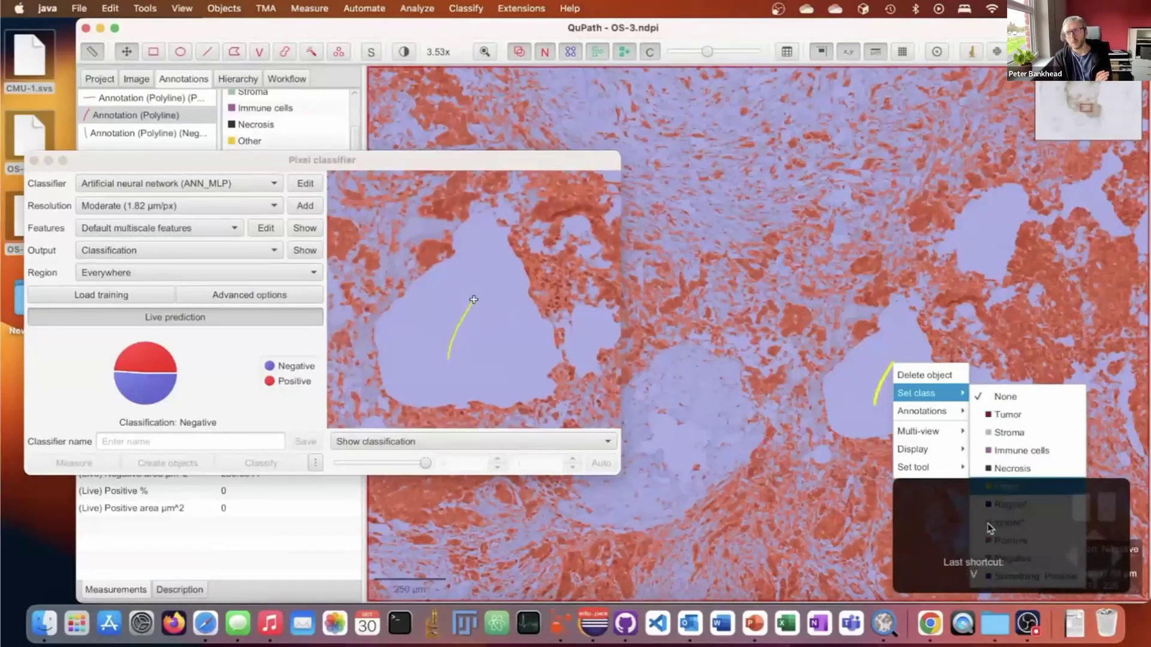
click(1013, 468)
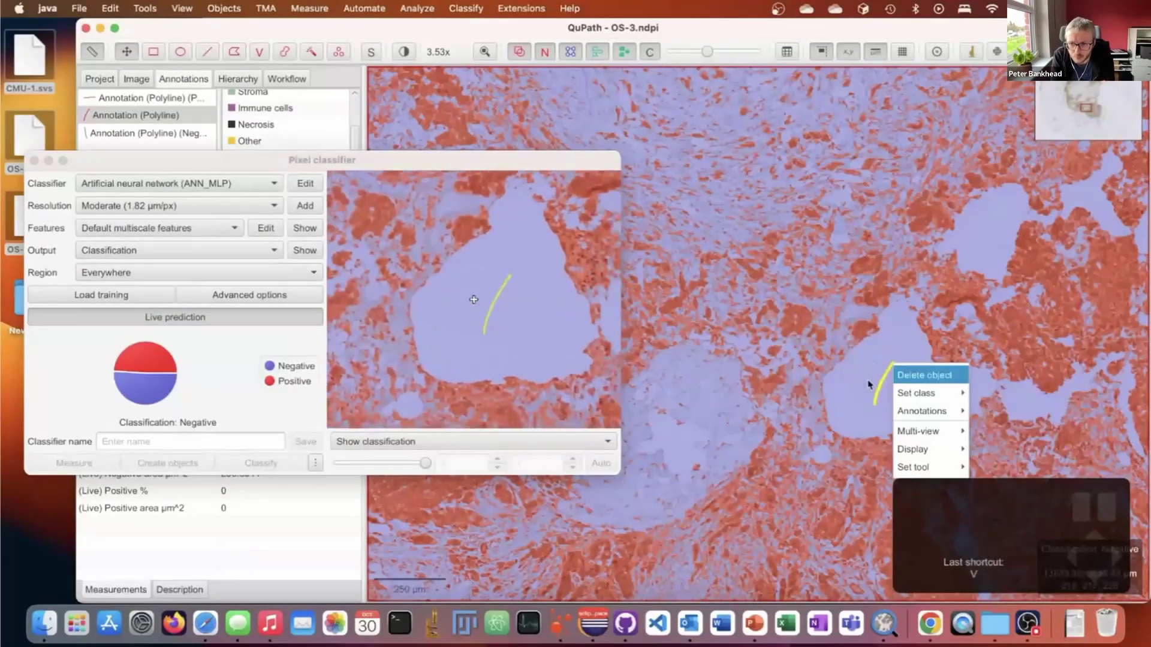
Classify the polyline in the white hole as Ignore*, moving the Pixel classifier window clear of the class list
drag(236, 166, 217, 328)
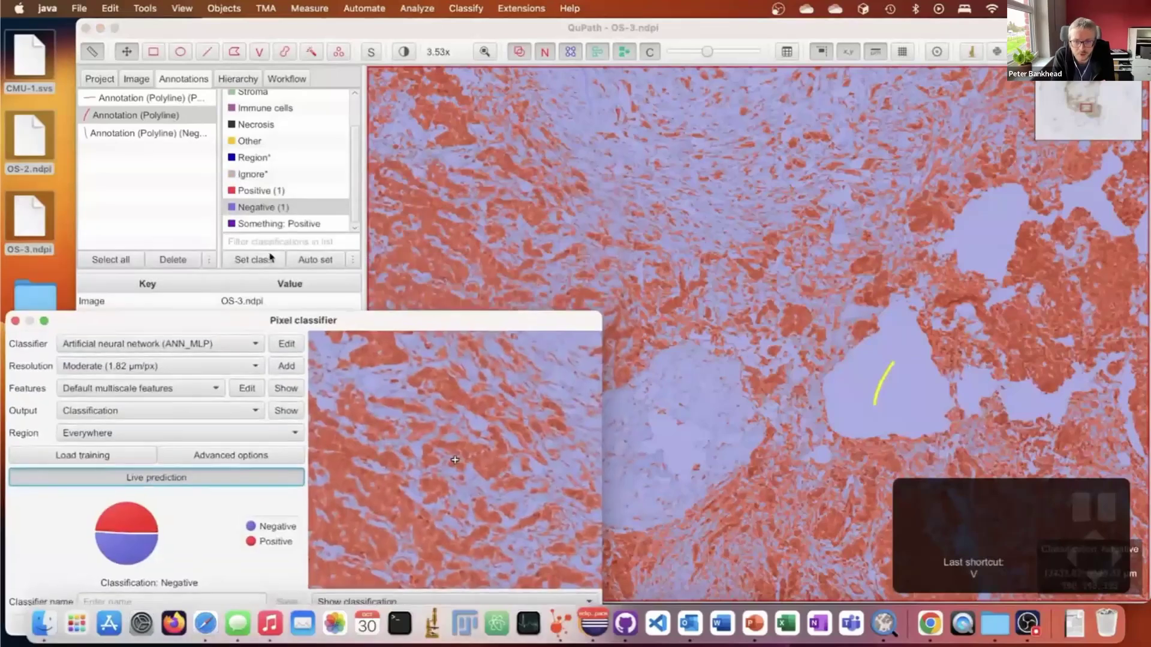
click(262, 178)
click(256, 260)
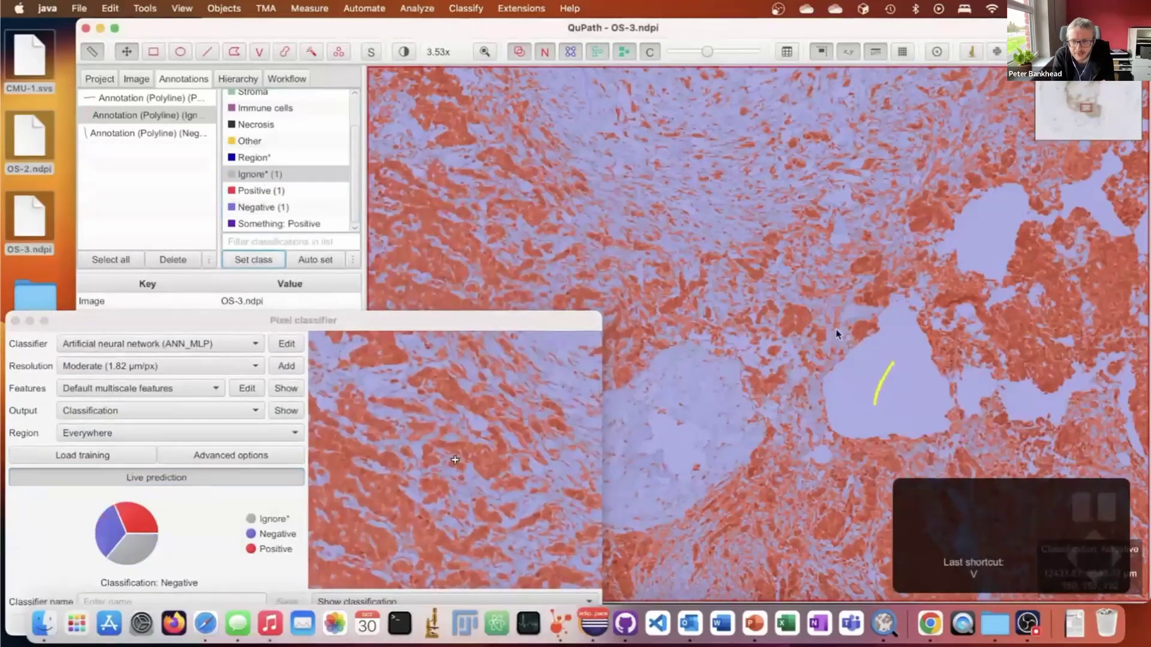
Inspect the updated prediction across the slide, fading the classification overlay out and back in to compare it with the staining
scroll(836, 329, down, 3)
scroll(837, 334, down, 8)
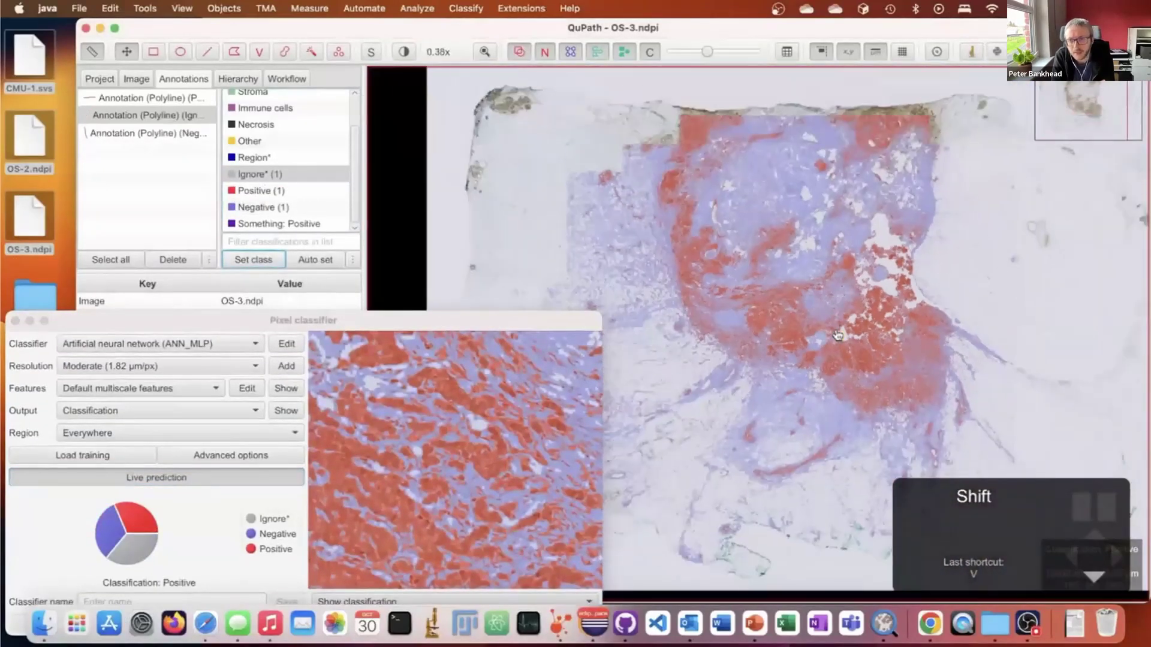
scroll(829, 334, up, 2)
scroll(824, 335, down, 4)
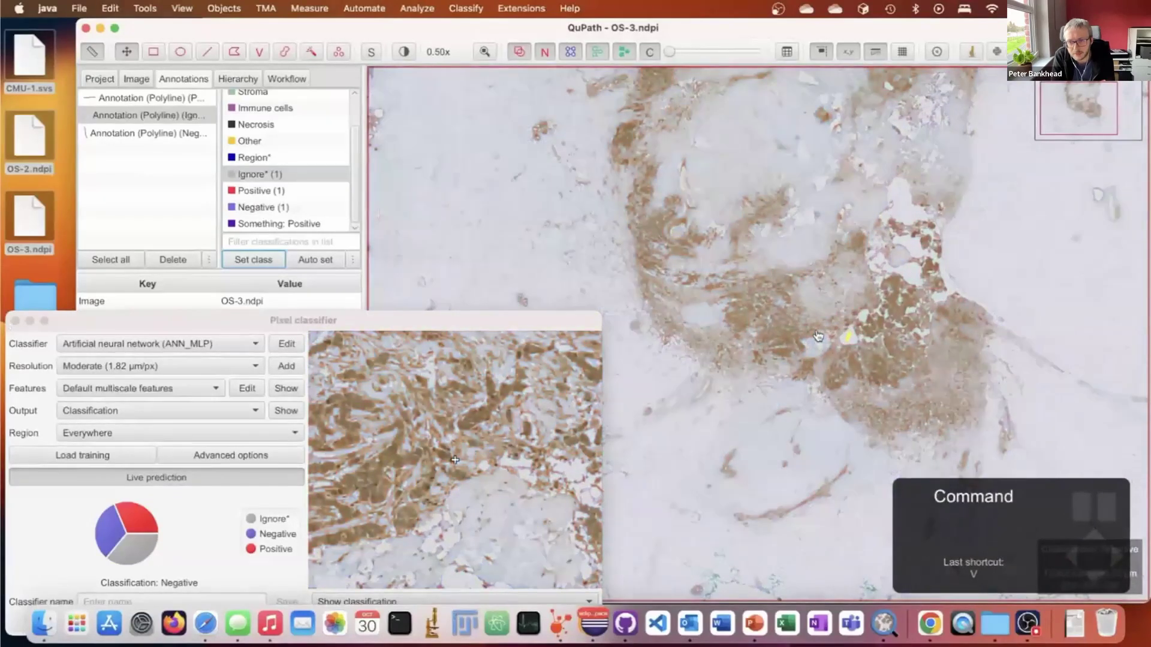
scroll(818, 336, up, 8)
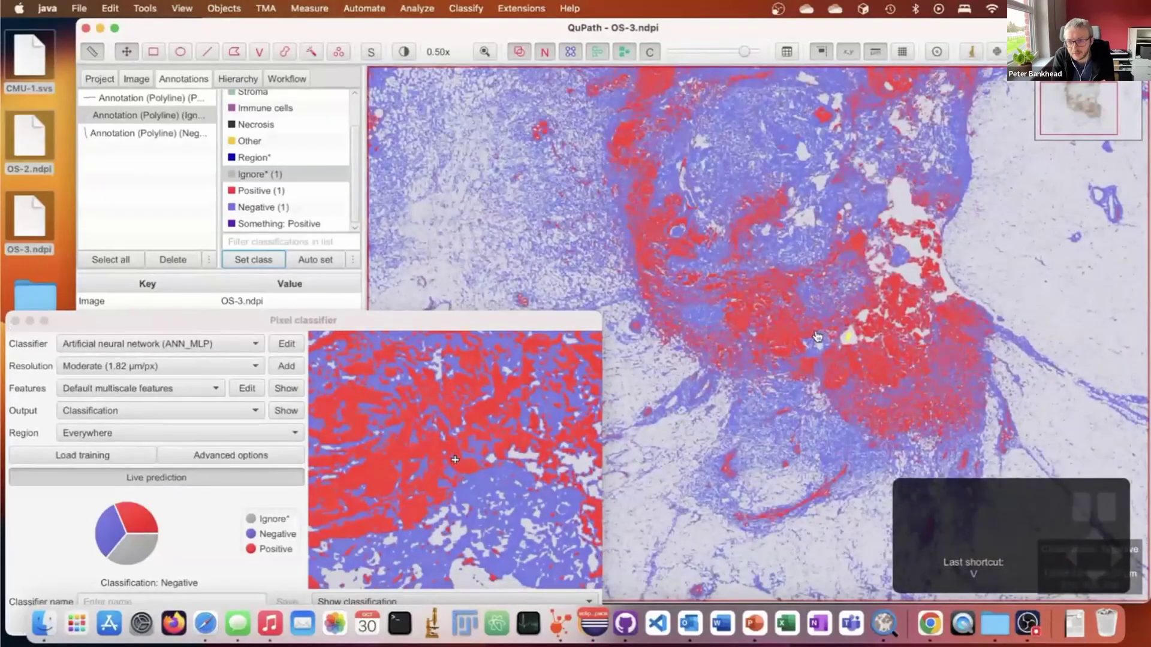
Draw a rectangle annotation of about 71 mm² over the stained region and uncover its live measurements
key(r)
mouse_move(561, 99)
mouse_down()
mouse_move(797, 385)
mouse_move(880, 444)
mouse_up()
mouse_move(395, 324)
mouse_down()
mouse_move(600, 437)
mouse_move(747, 439)
mouse_up()
mouse_move(606, 270)
mouse_down()
mouse_move(559, 241)
mouse_move(713, 240)
mouse_move(621, 267)
mouse_up()
Try the Low (3.63 µm/px) classifier resolution, set it to High (0.91 µm/px), and close the pixel classifier
click(526, 483)
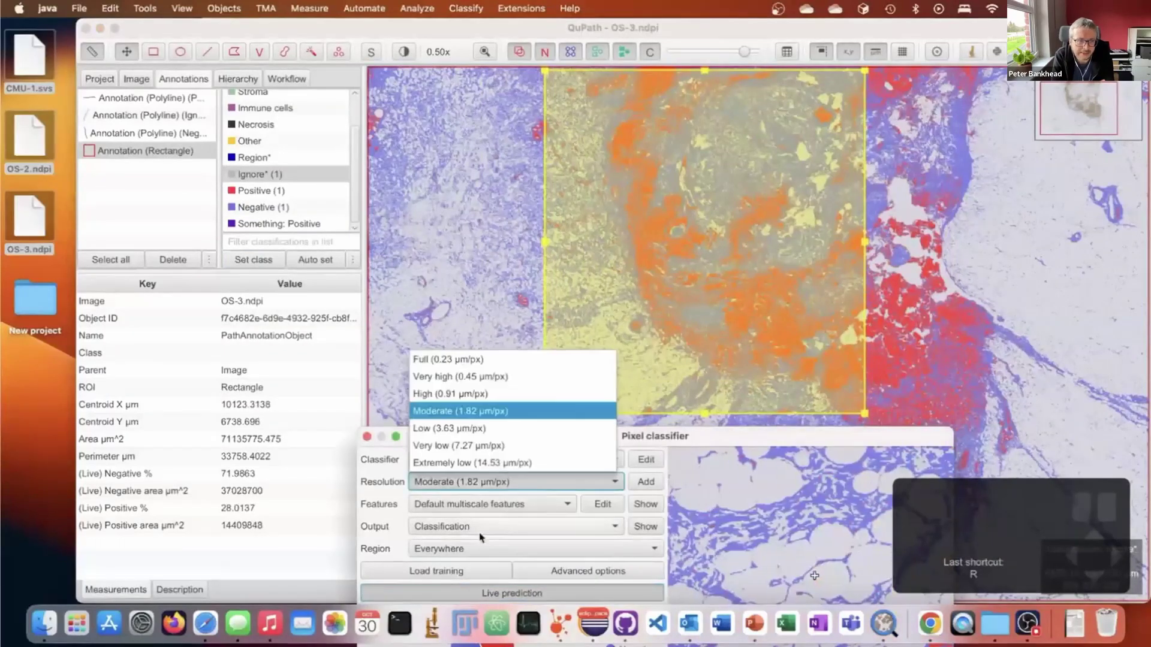
click(479, 436)
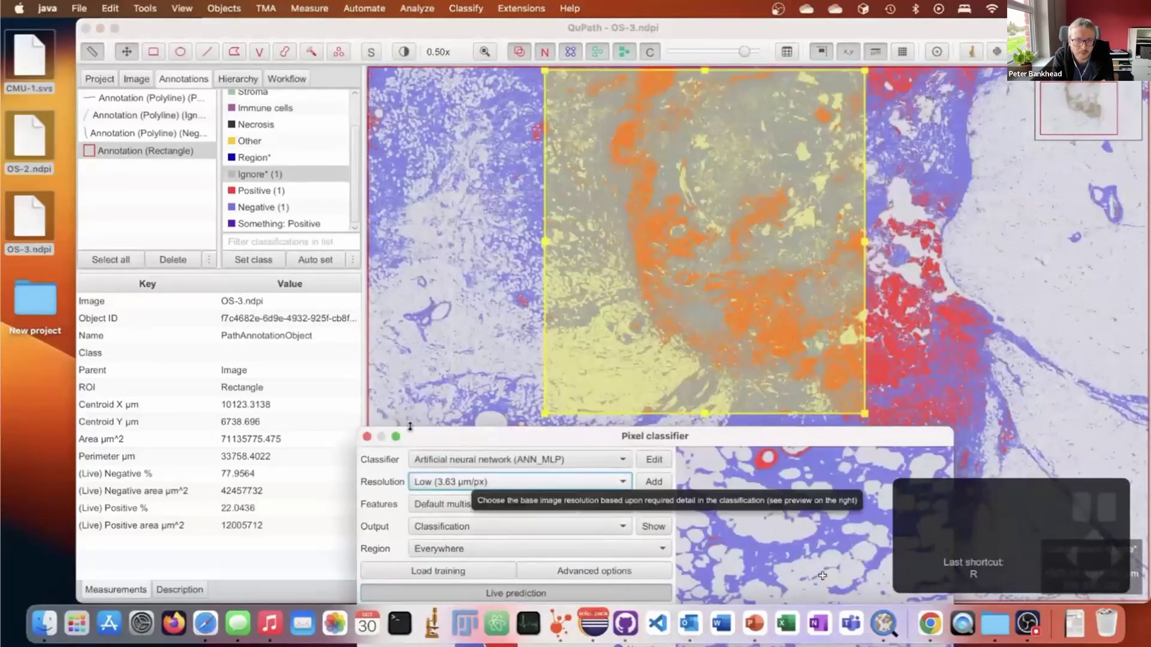
click(449, 482)
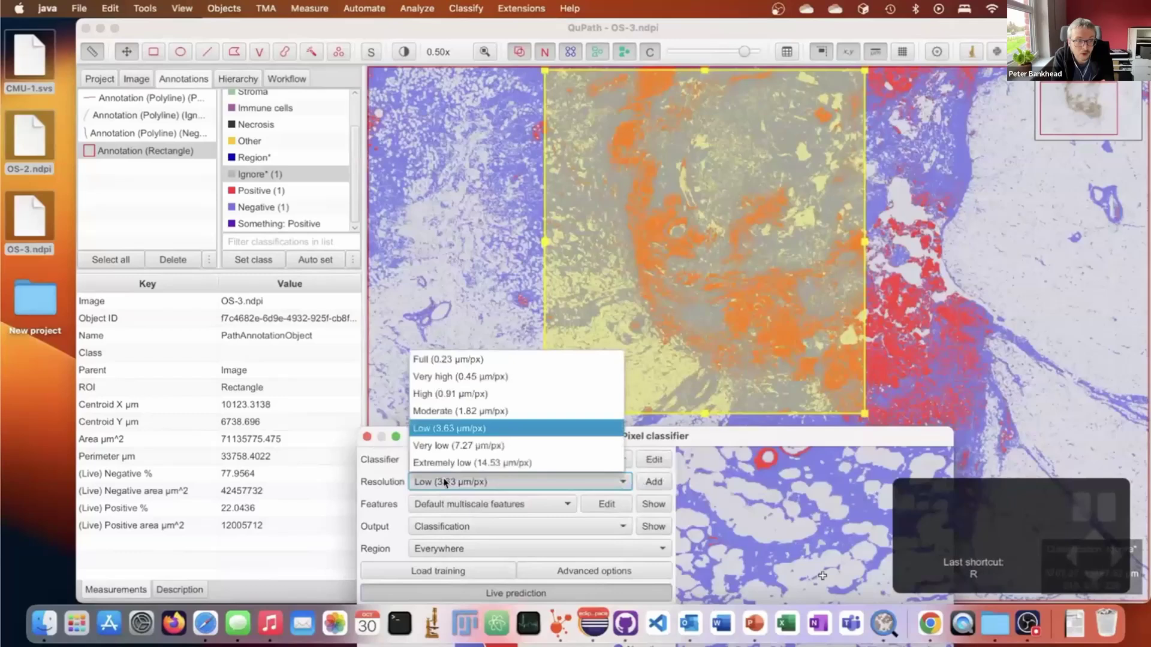
click(459, 395)
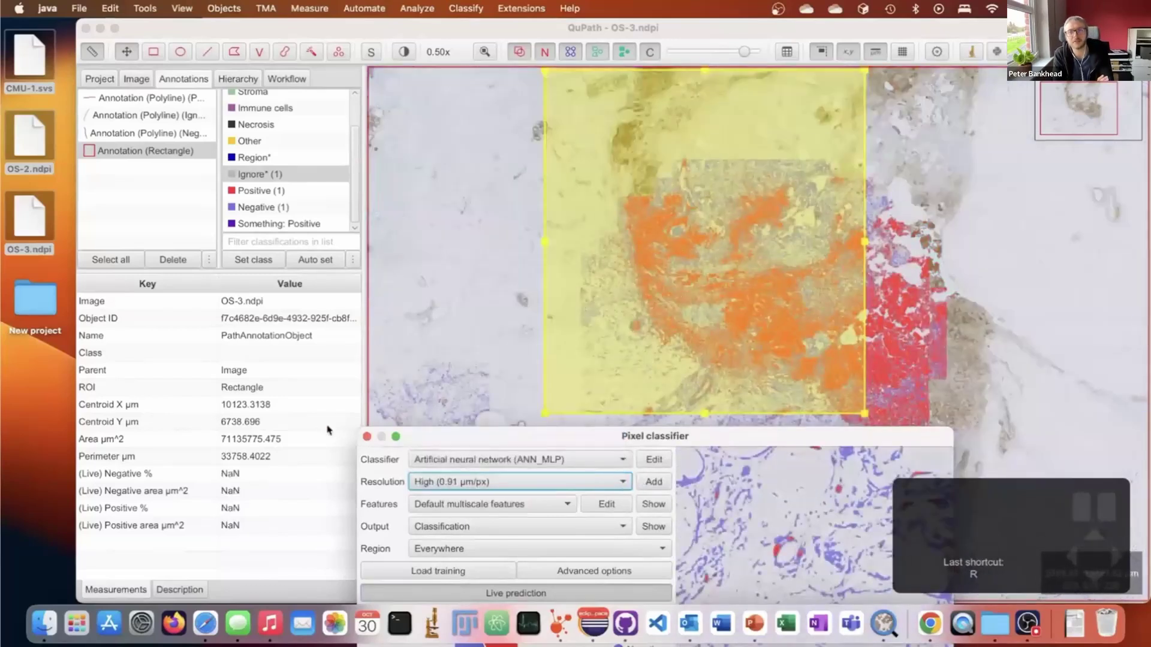
click(366, 438)
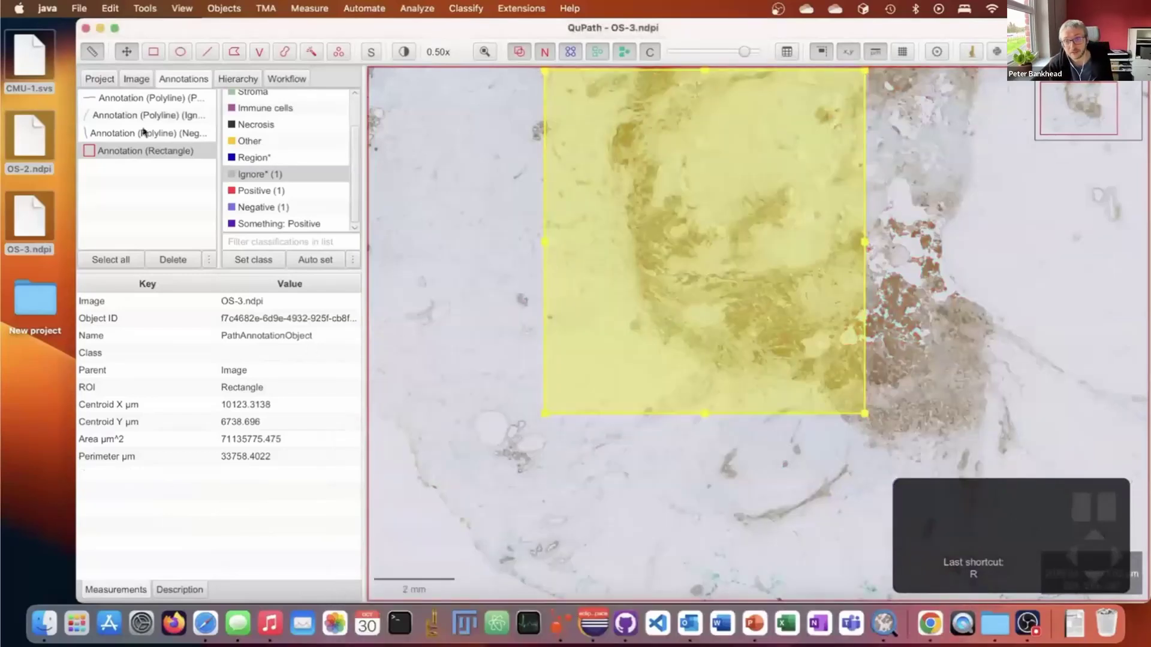
Open the OS-2.ndpi image from the project without saving the changes to OS-3.ndpi
click(92, 81)
double_click(198, 204)
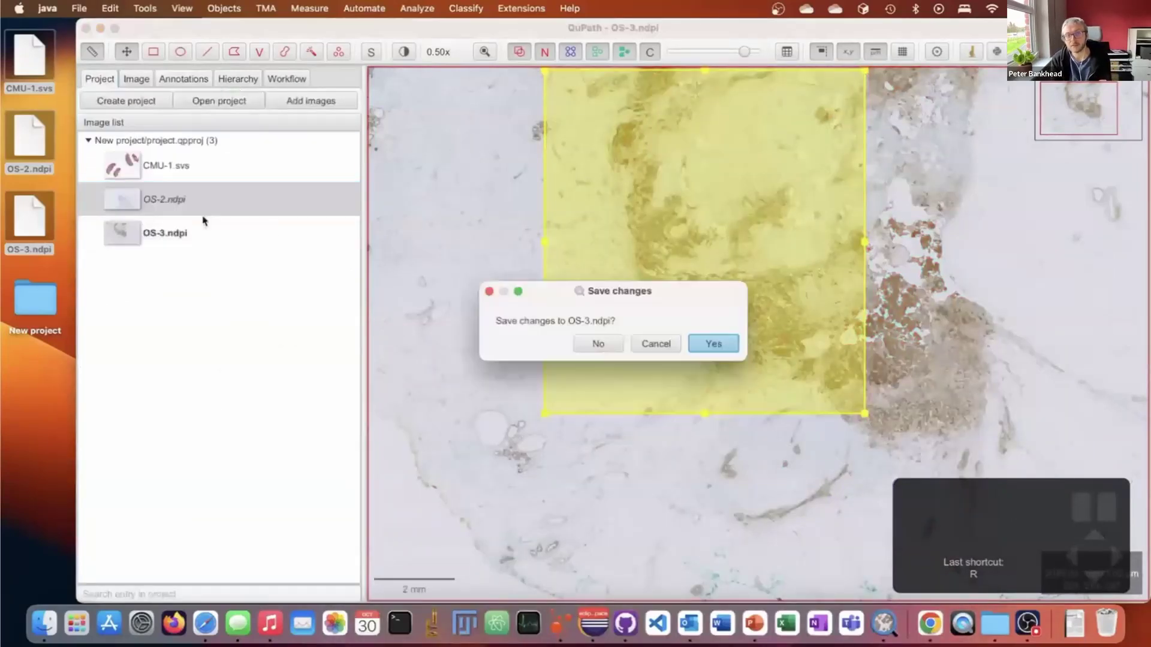
click(592, 345)
key(shift)
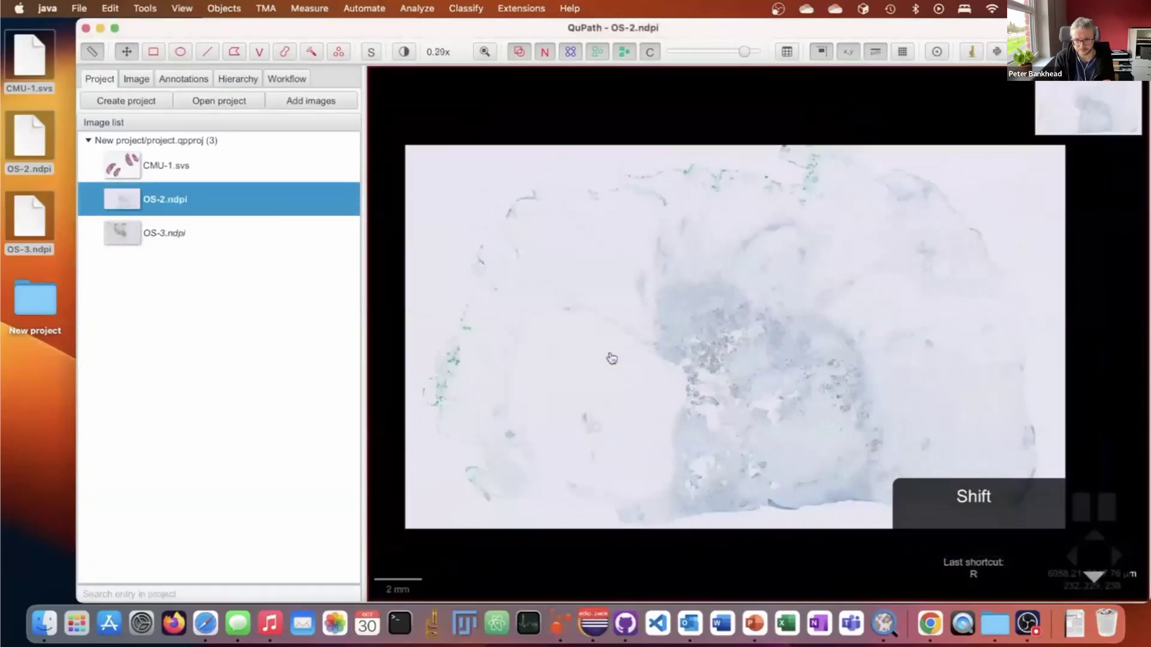
Draw a rectangle annotation of about 22 mm² over the darker stained tissue and open Positive cell detection
scroll(674, 333, up, 1)
mouse_move(629, 247)
mouse_down()
mouse_move(727, 329)
mouse_move(795, 416)
mouse_up()
key(super+l)
text(posi)
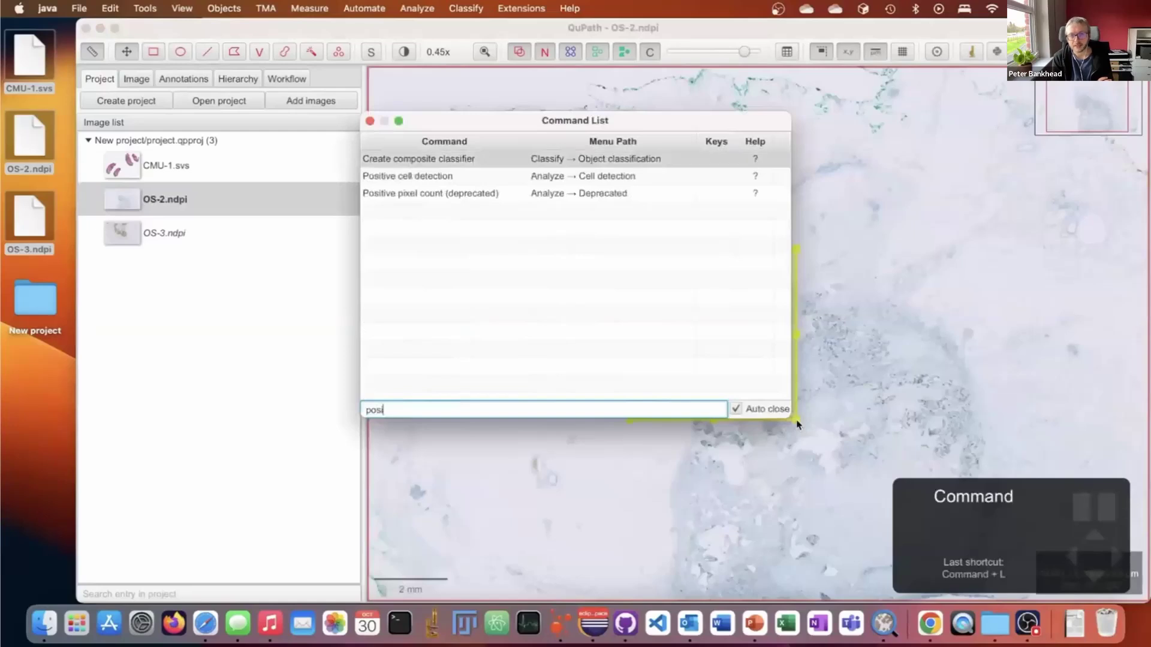
key(Down)
key(Return)
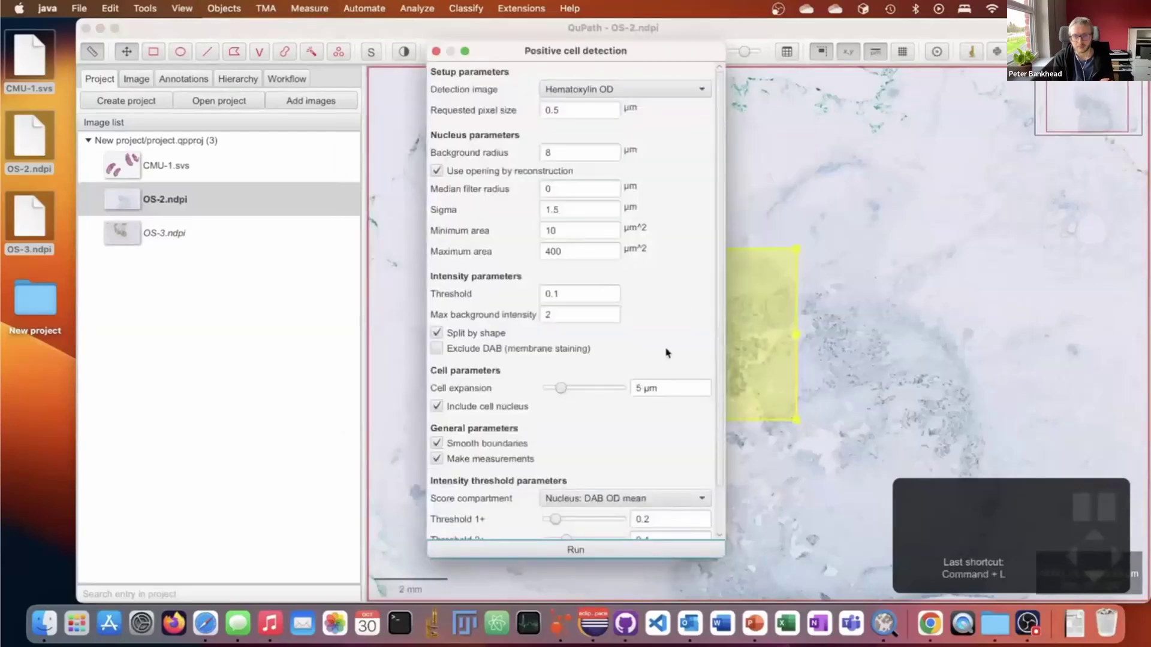
Run positive cell detection on Optical density sum with a 1 µm requested pixel size, and view the rectangle annotation's measurements
double_click(581, 110)
text(1)
click(599, 90)
click(593, 118)
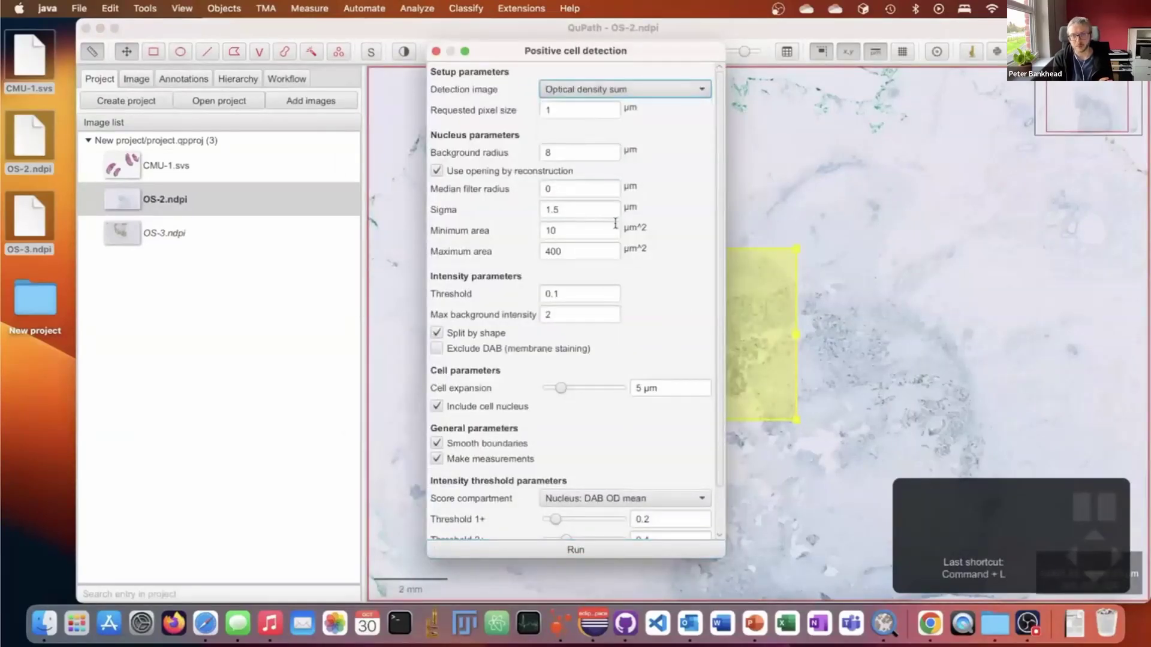
click(623, 550)
drag(534, 48, 373, 58)
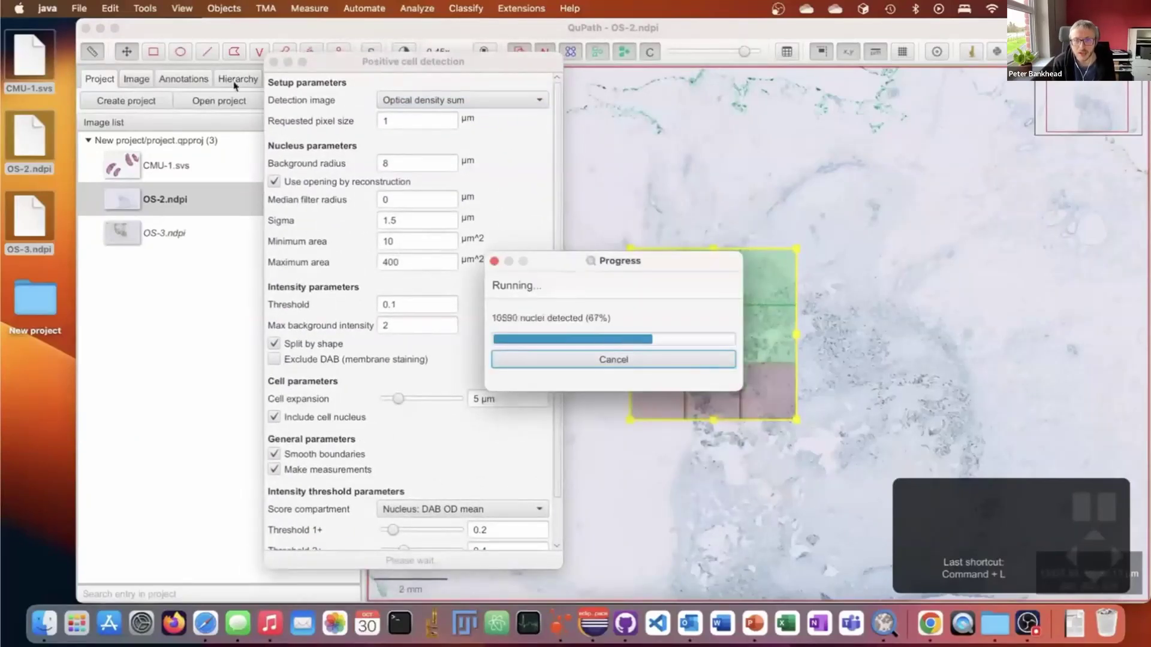
click(183, 79)
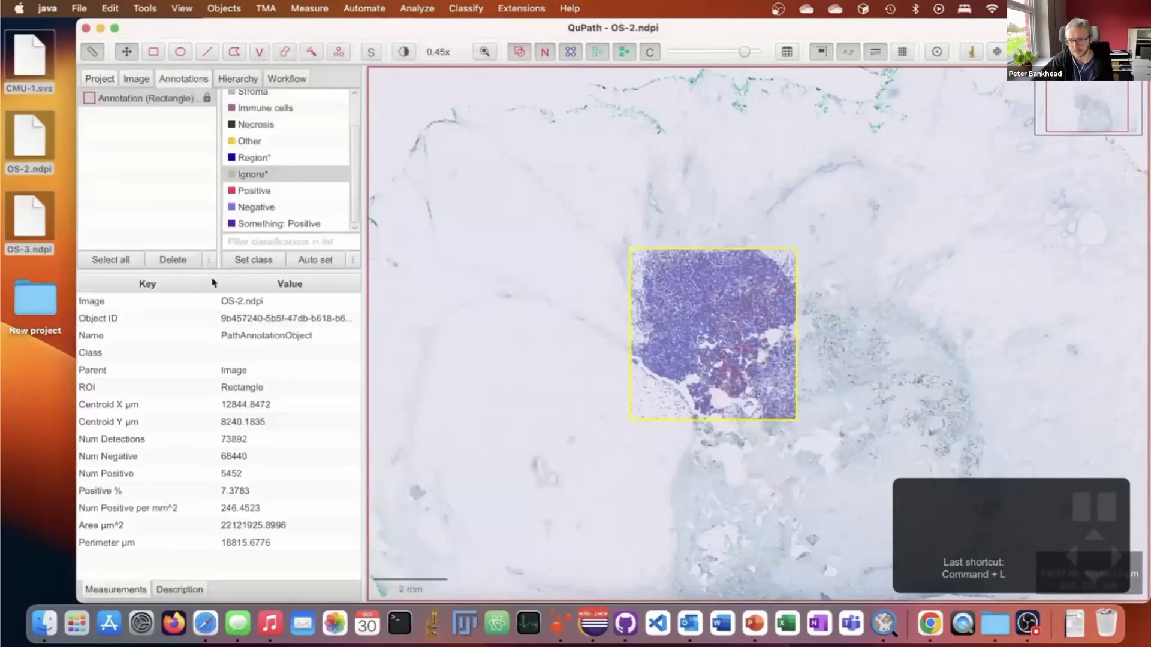
scroll(709, 329, up, 3)
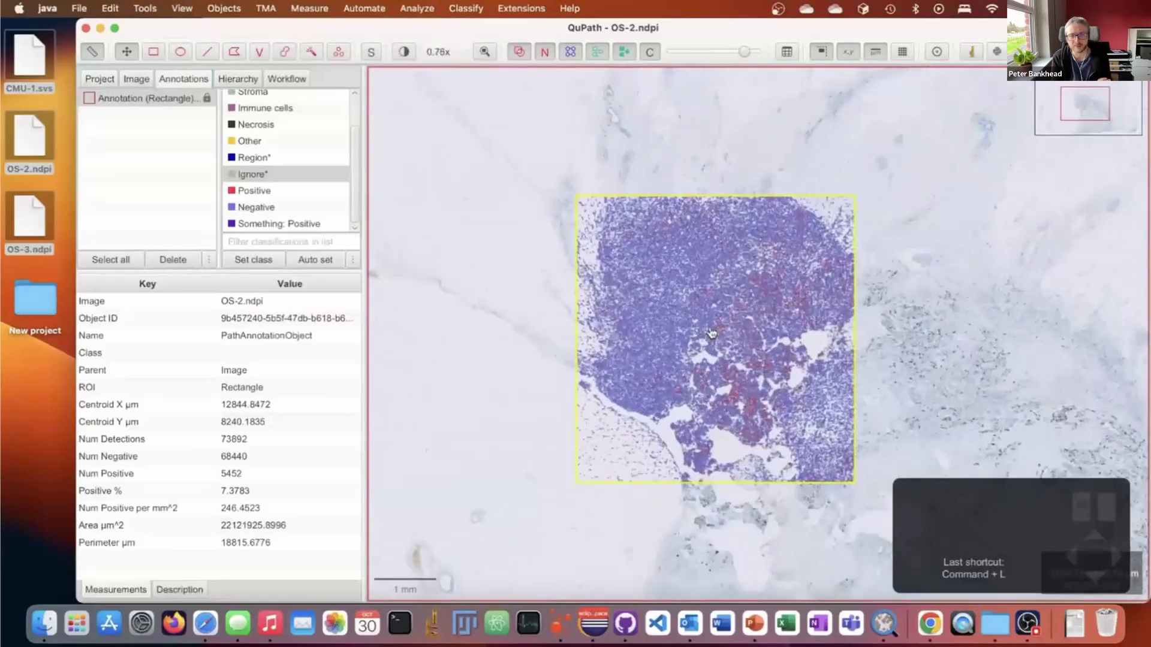
Open the measurement maps, preview several cytoplasm Hematoxylin and DAB measurements, and display the Nucleus/Cell area ratio
click(321, 8)
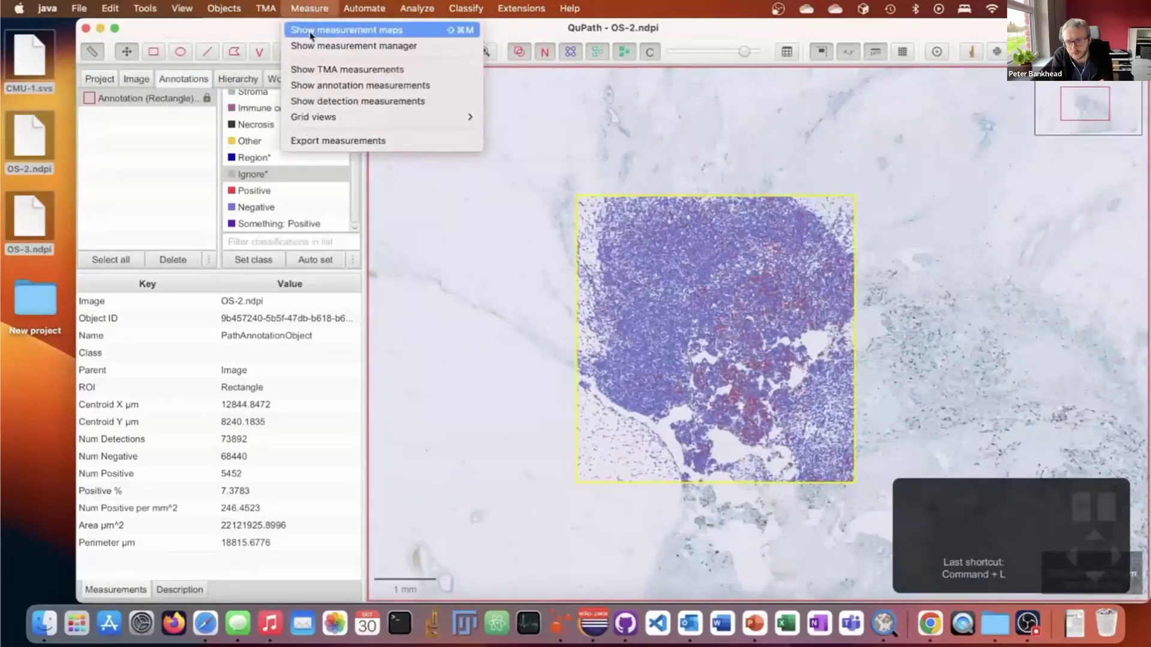
click(311, 28)
click(542, 157)
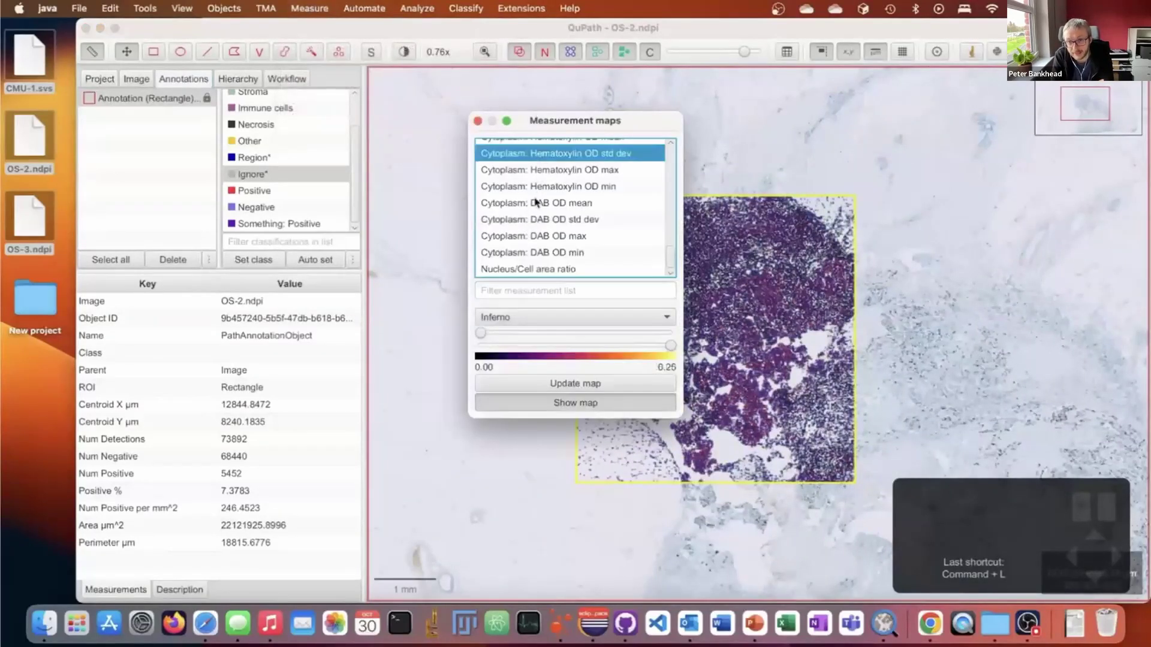
click(527, 202)
click(533, 237)
click(545, 269)
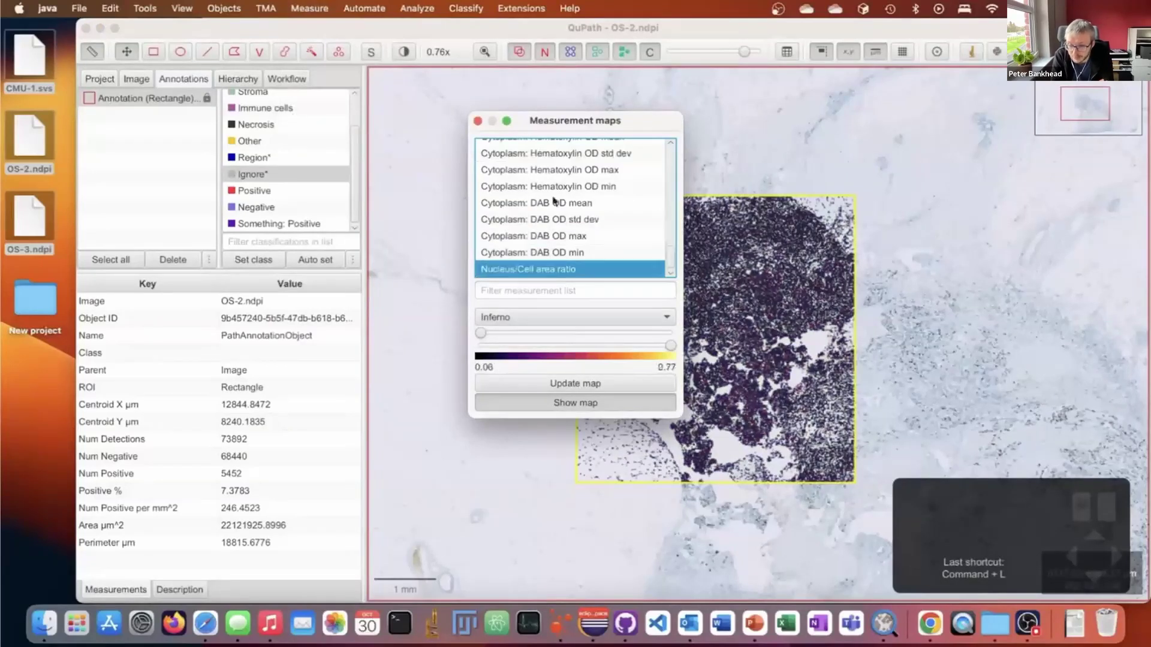
Lower the map's maximum display value to 0.52 and toggle the detections off and on to compare them with the staining
drag(545, 344, 474, 341)
scroll(721, 319, up, 1)
scroll(721, 319, up, 10)
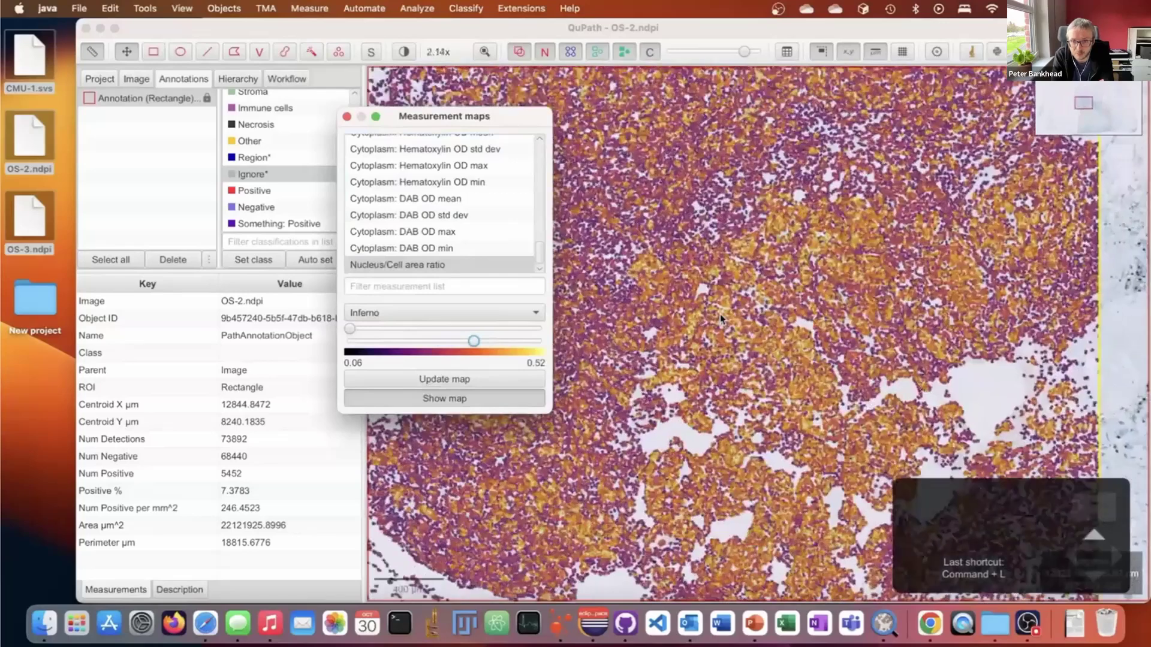
key(d)
key(d)
scroll(722, 317, down, 5)
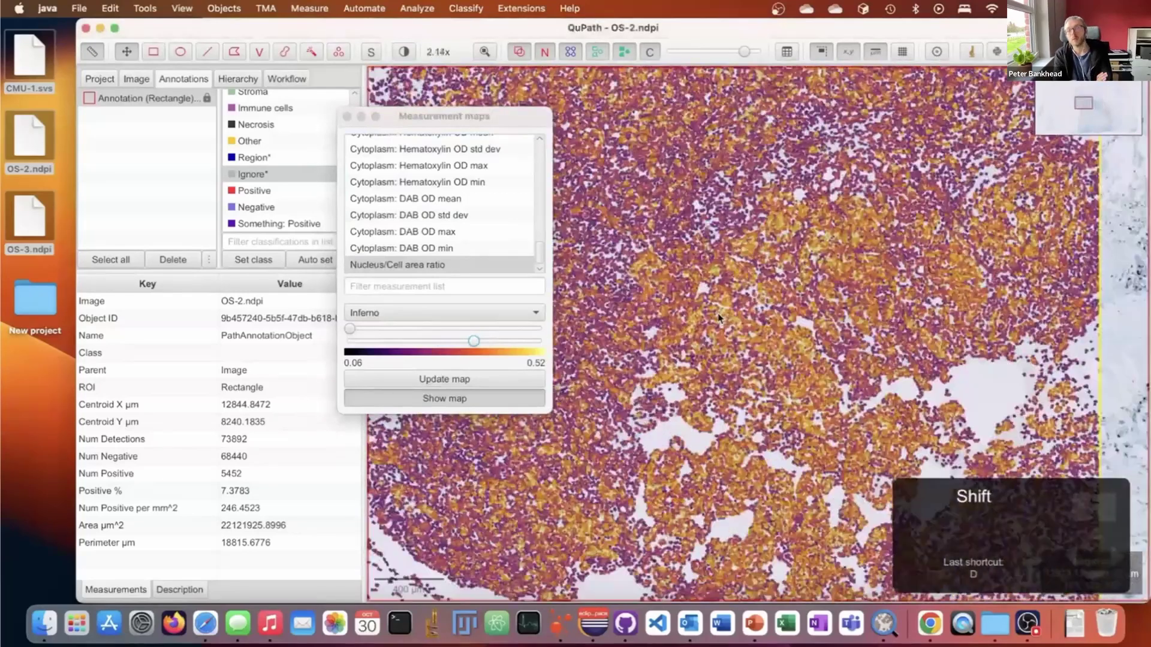
Run Smooth object features on the detected cells with a 25 µm radius
key(super+l)
text(sm)
key(Return)
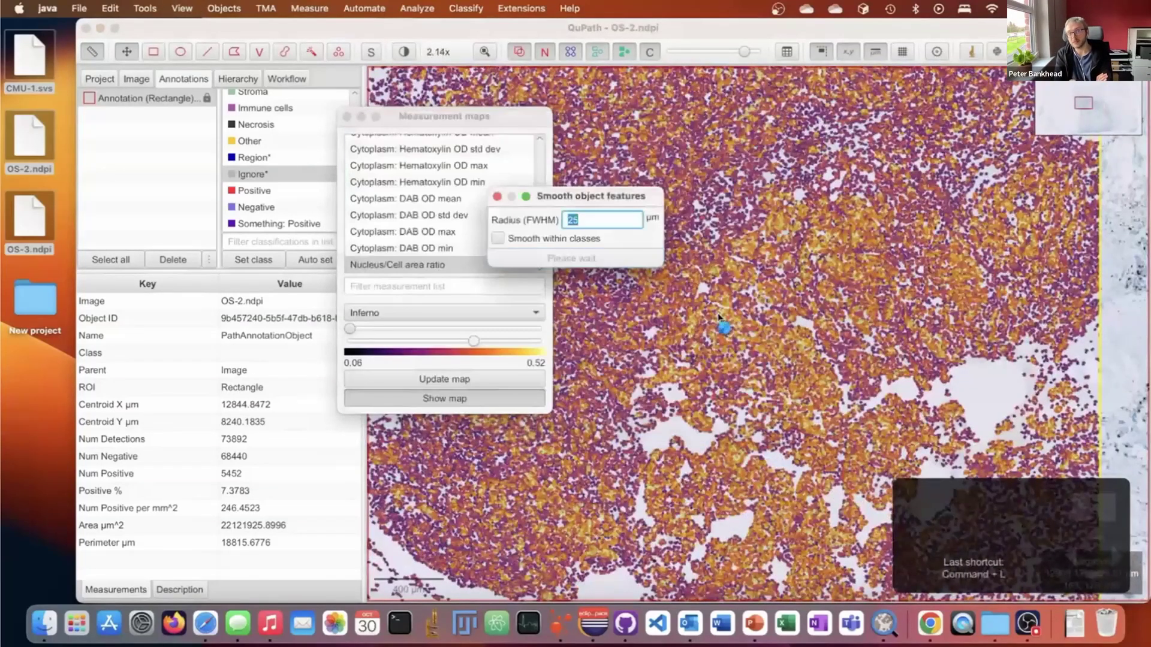
key(Return)
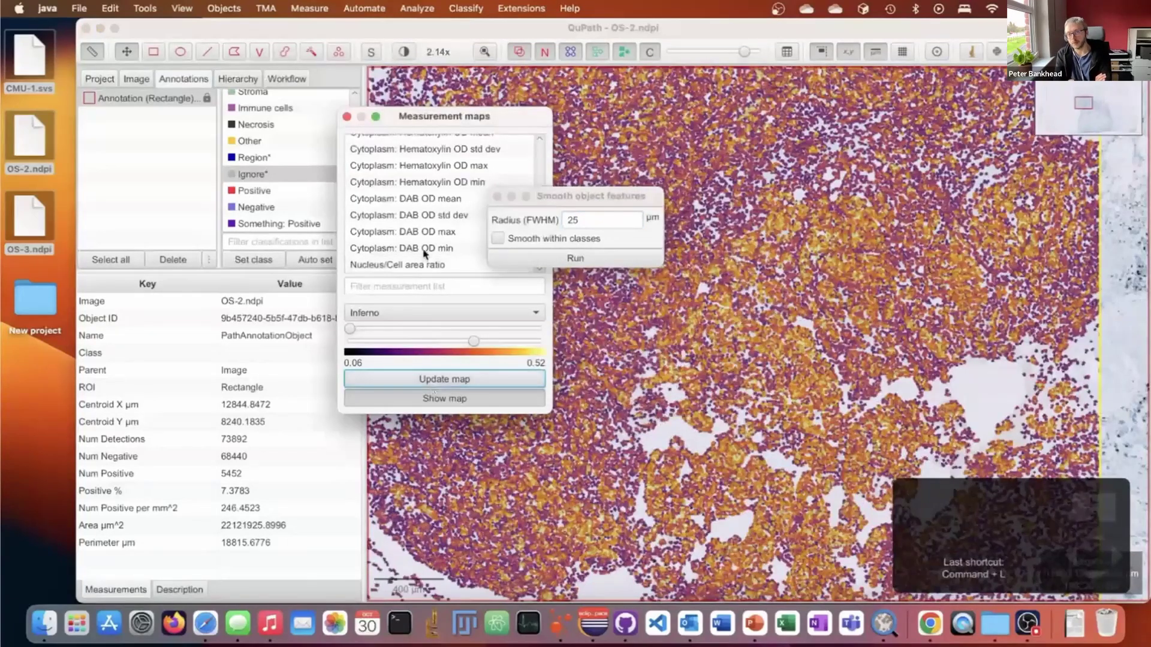
Display the map of the 25 µm smoothed Nucleus/Cell area ratio, and close the smoothing and measurement map dialogs
click(427, 239)
click(426, 238)
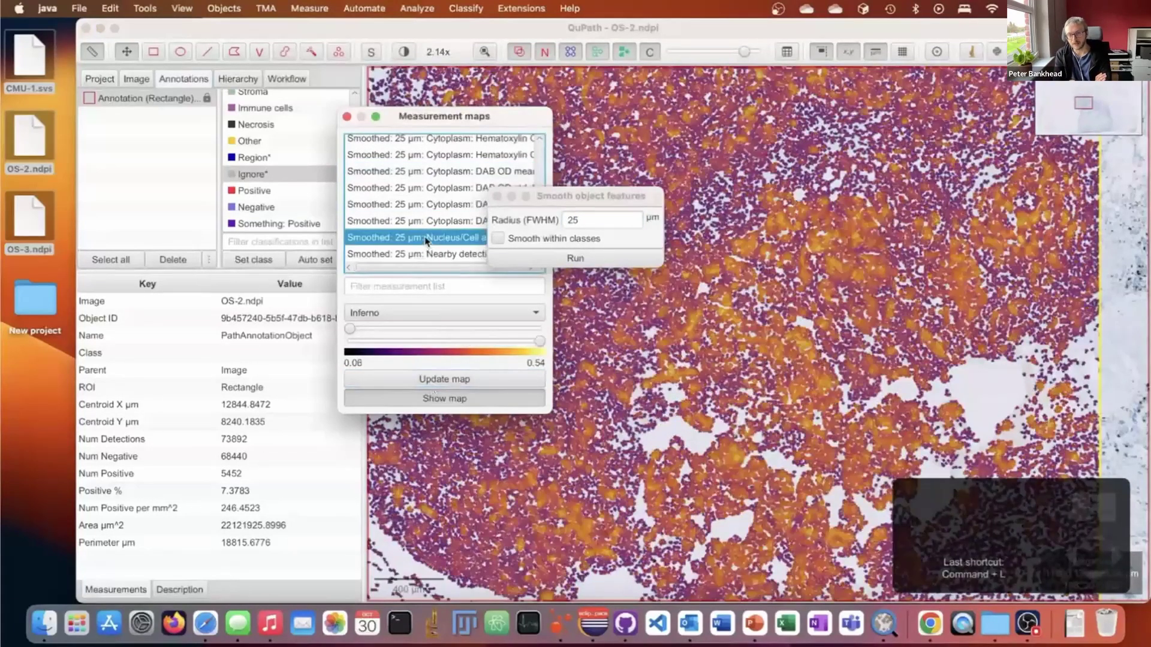
click(497, 196)
click(347, 118)
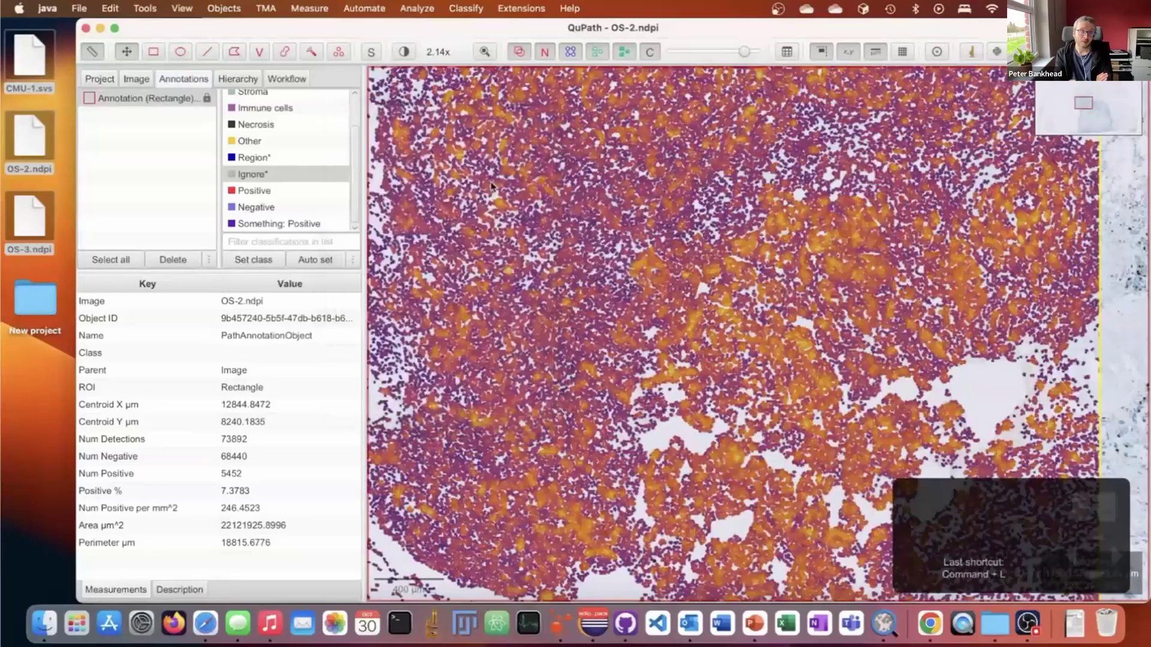
Hide the detections and brush a small annotation of about 11,600 µm² in the tumor area, classified as Tumor
key(d)
scroll(814, 375, up, 2)
scroll(813, 375, up, 2)
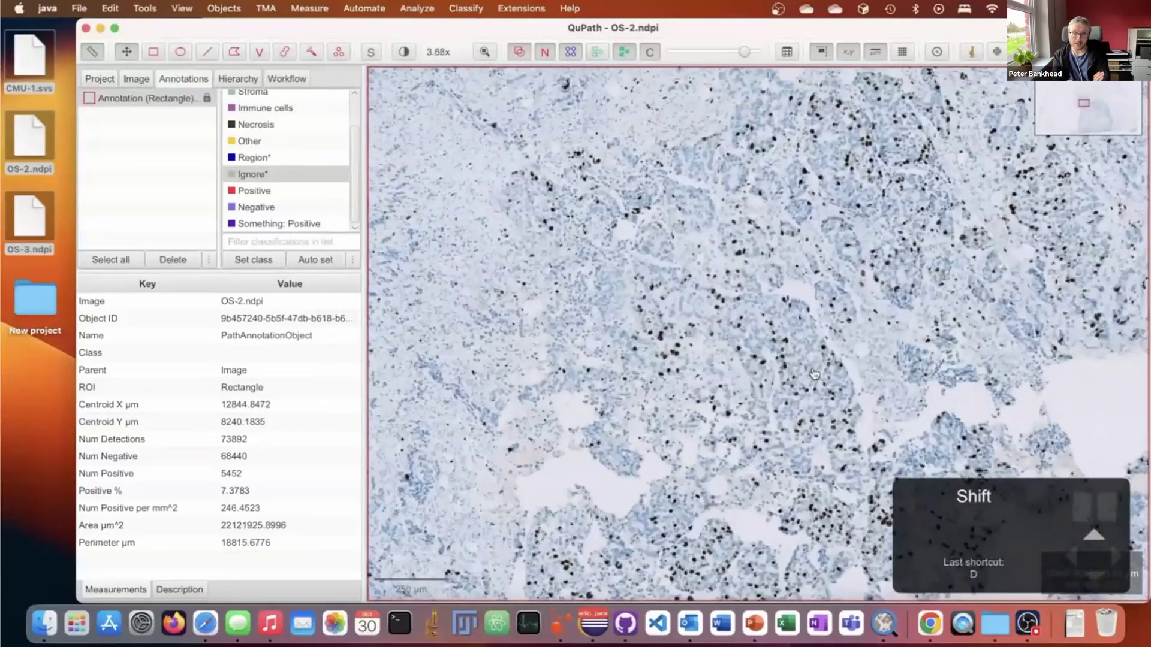
key(b)
click(814, 370)
key(shift)
click(854, 324)
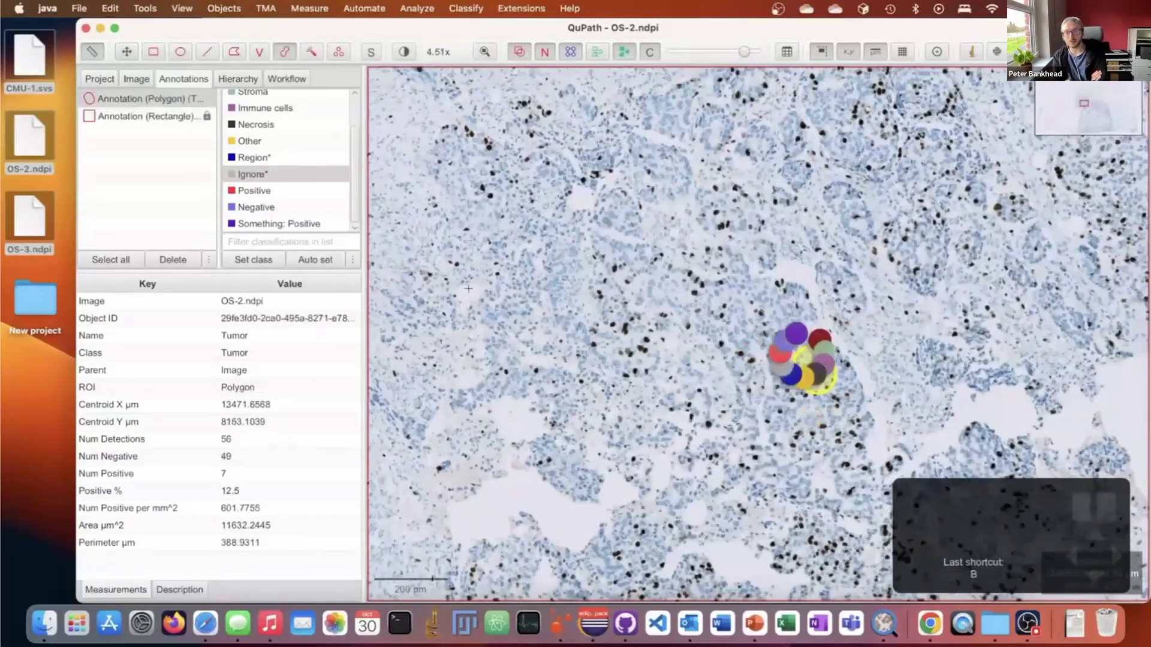
Brush a second annotation of about 14,000 µm² in the paler tissue and classify it as Stroma
click(402, 180)
key(shift)
click(465, 159)
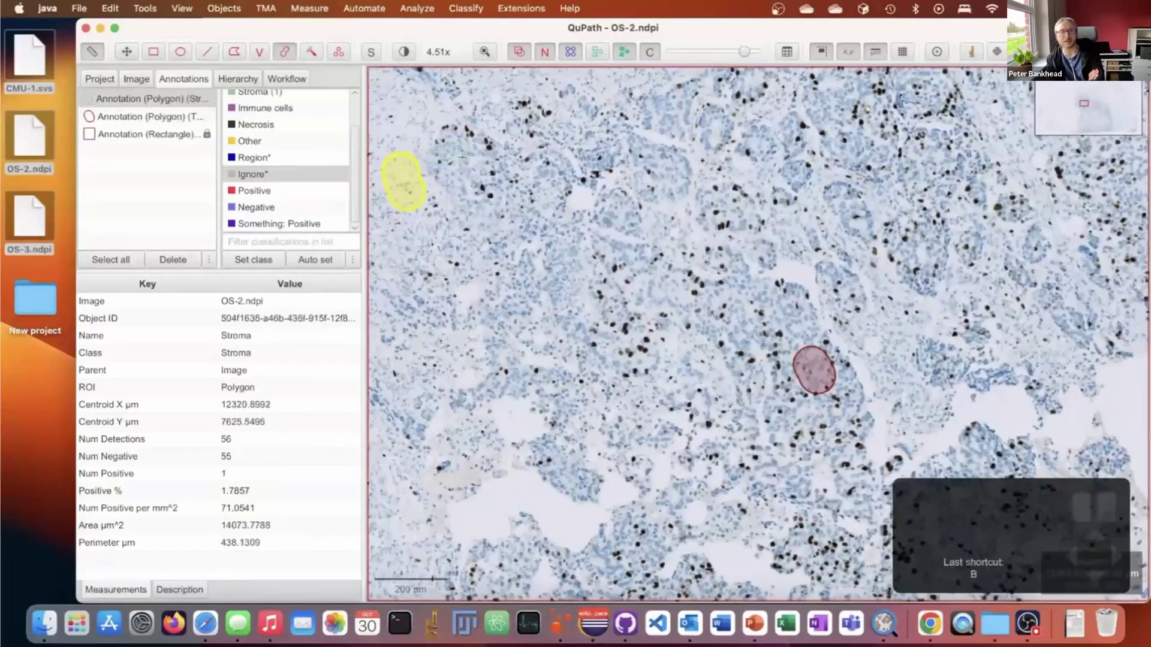
Open Train object classifier and start live updating a Random trees classifier on all detections and measurements
key(super+l)
text(train o)
double_click(463, 159)
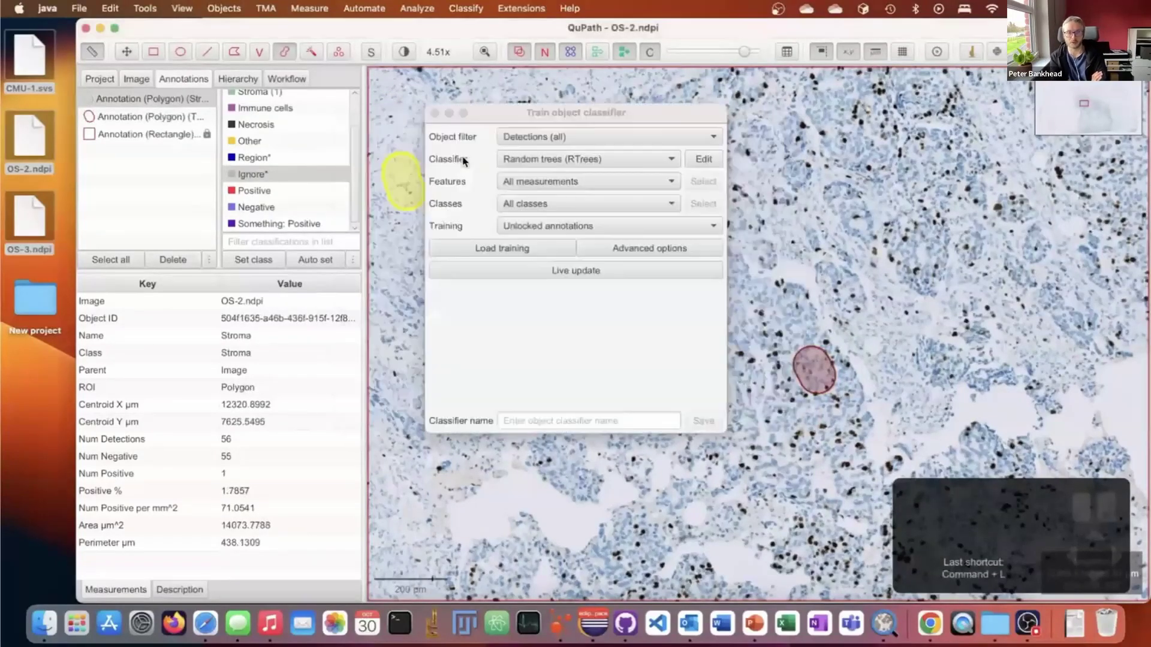
click(502, 273)
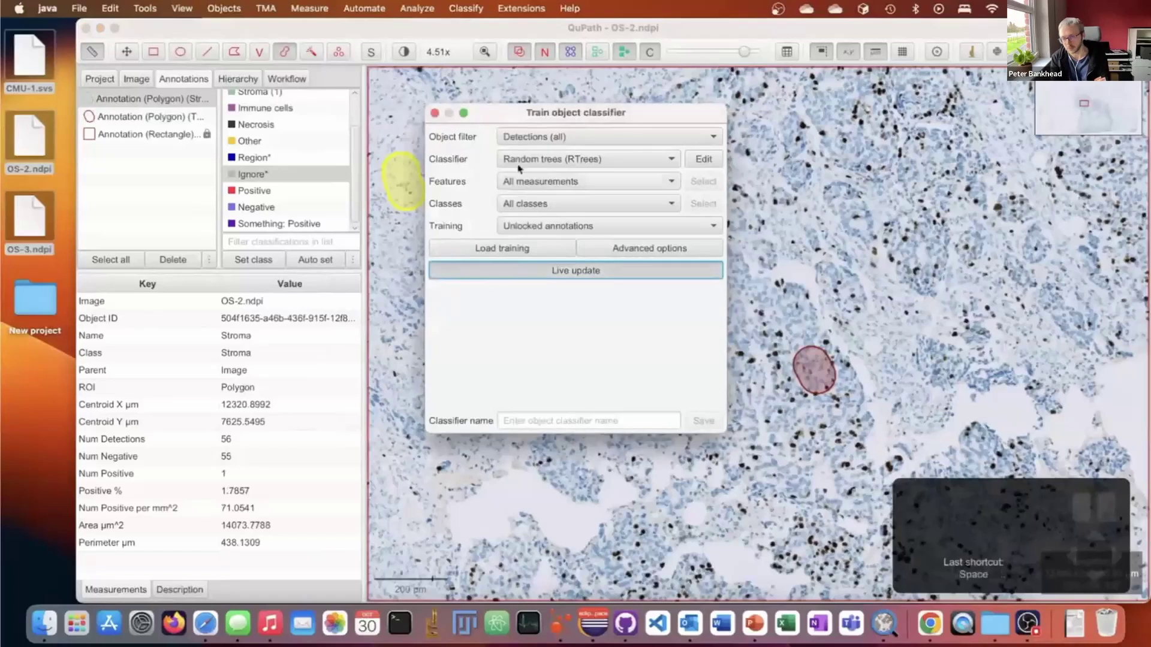
drag(550, 120, 292, 217)
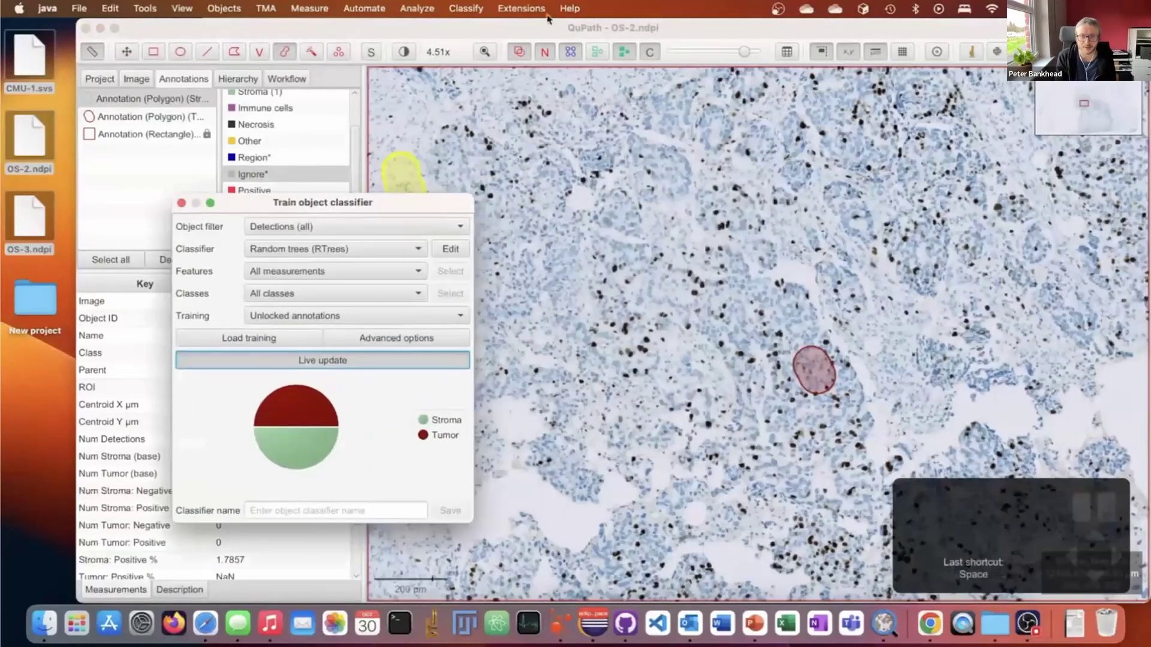
Show the classified cells, close the object classifier, and select the large rectangle annotation to view its measurements
click(597, 51)
scroll(665, 279, down, 5)
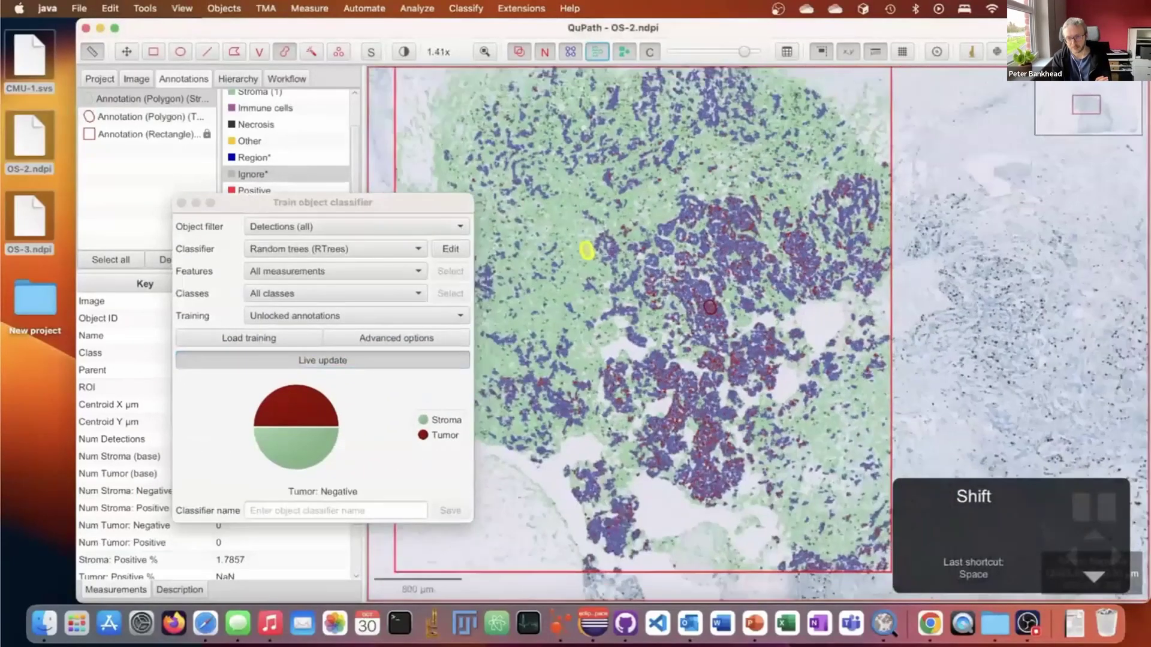
scroll(665, 279, down, 2)
click(131, 53)
click(588, 427)
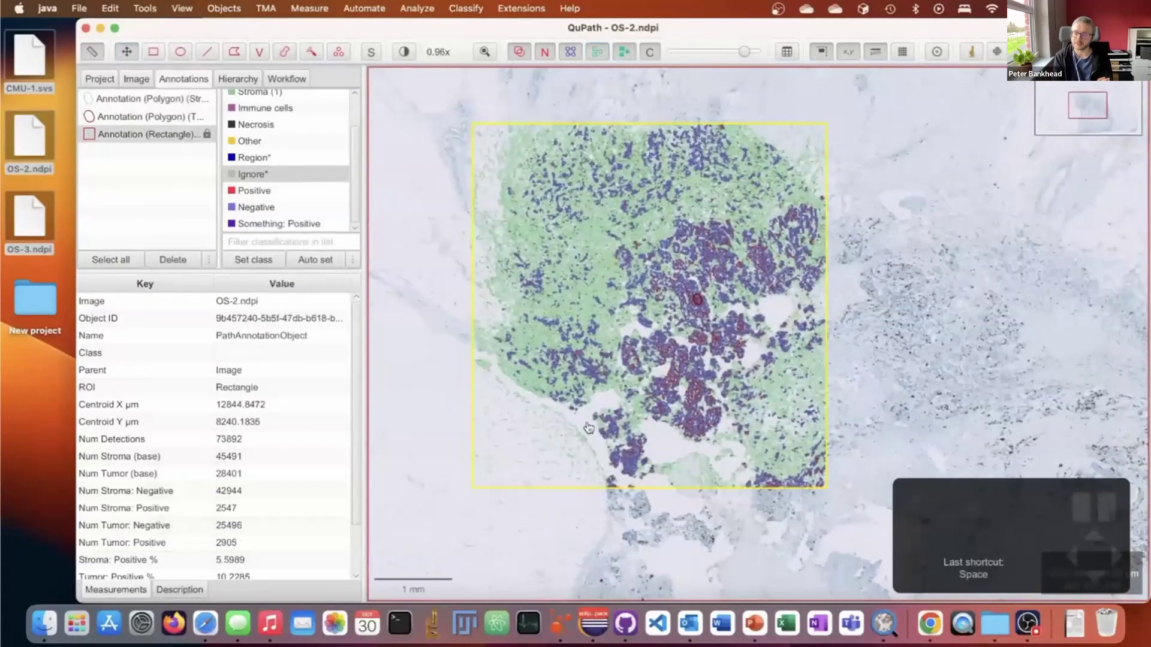
Create a density map of all detections and hide the cell overlay beneath it
key(super+l)
text(create de)
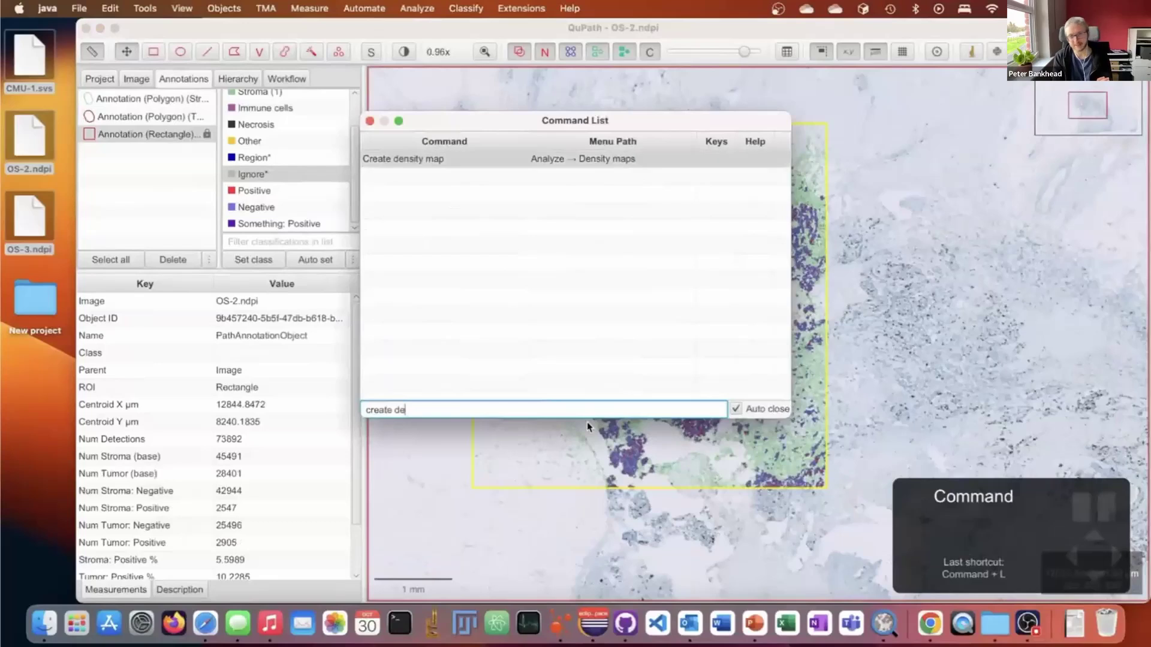
key(Return)
drag(576, 135, 306, 175)
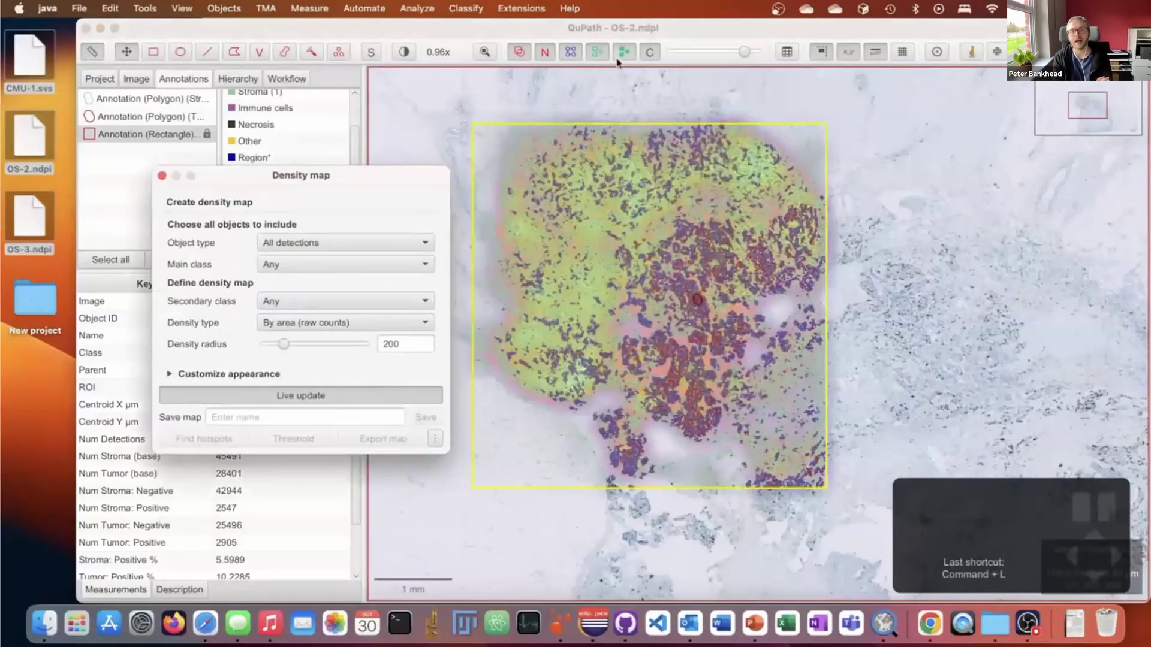
click(597, 52)
Set the density map's main class to Tumor and its secondary class to Positive (inc. 1+, 2+, 3+)
click(287, 264)
click(289, 314)
click(286, 302)
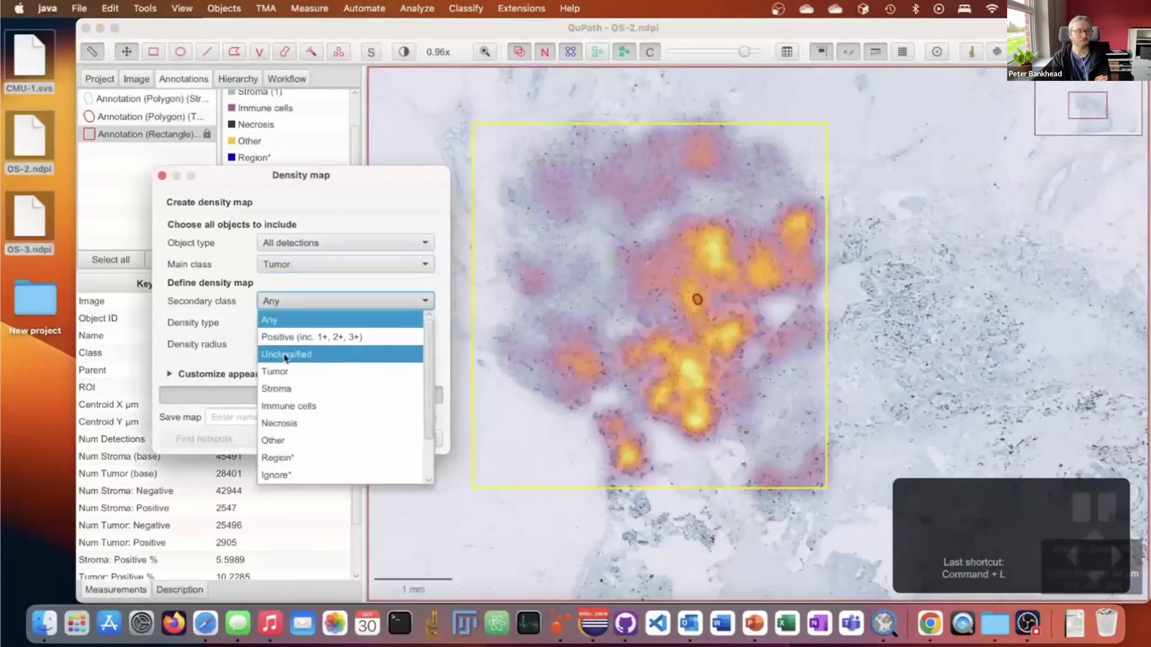
click(285, 334)
click(667, 447)
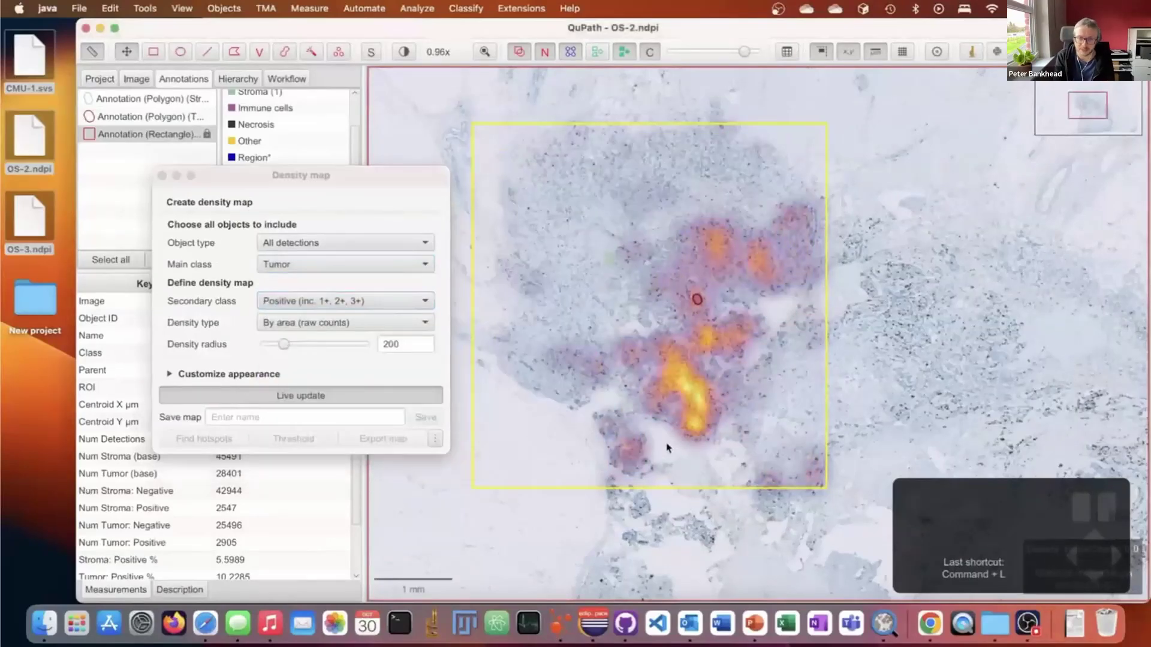
Enable the buttons for unsaved density maps and increase the density radius to 309.2
click(437, 439)
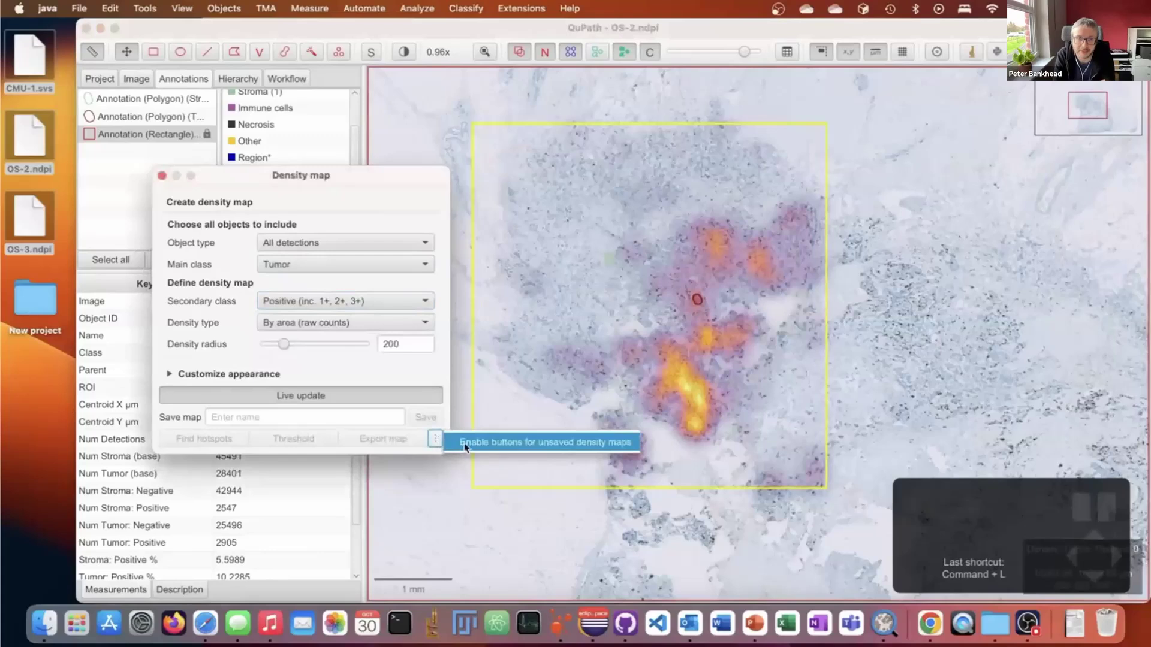
click(465, 445)
mouse_move(304, 346)
mouse_down()
mouse_move(325, 348)
mouse_move(297, 348)
mouse_up()
Find 4 hotspots in the density map using a minimum object count of 71 and density peaks only
click(223, 438)
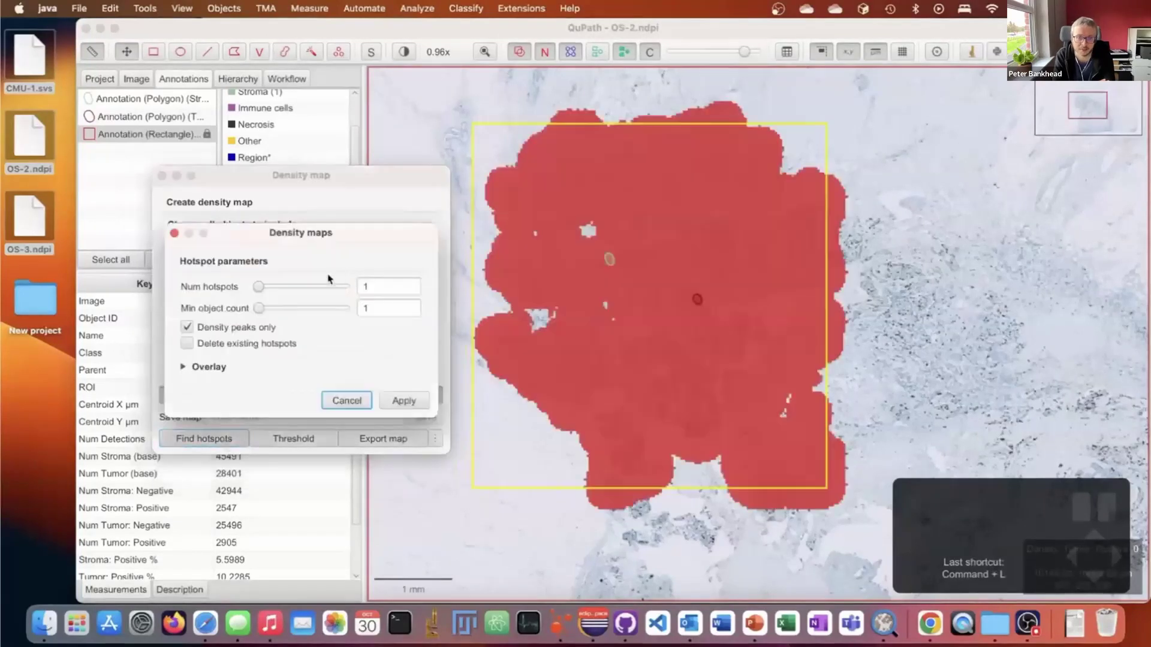
mouse_move(255, 309)
mouse_down()
mouse_move(342, 309)
mouse_move(276, 311)
mouse_up()
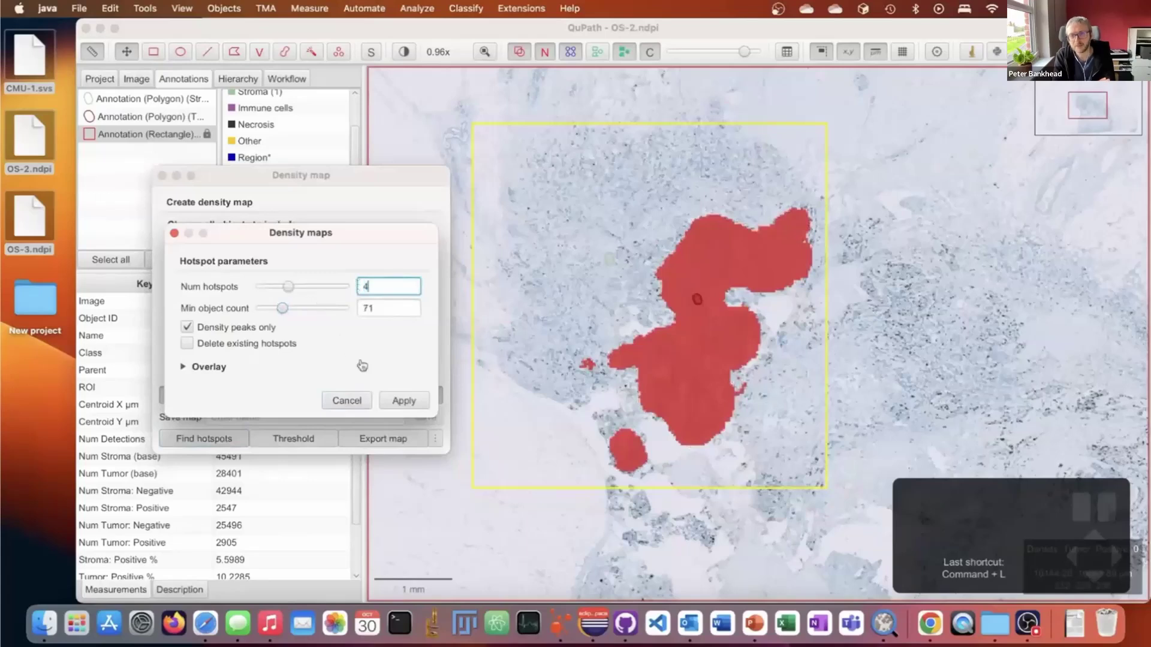
click(405, 398)
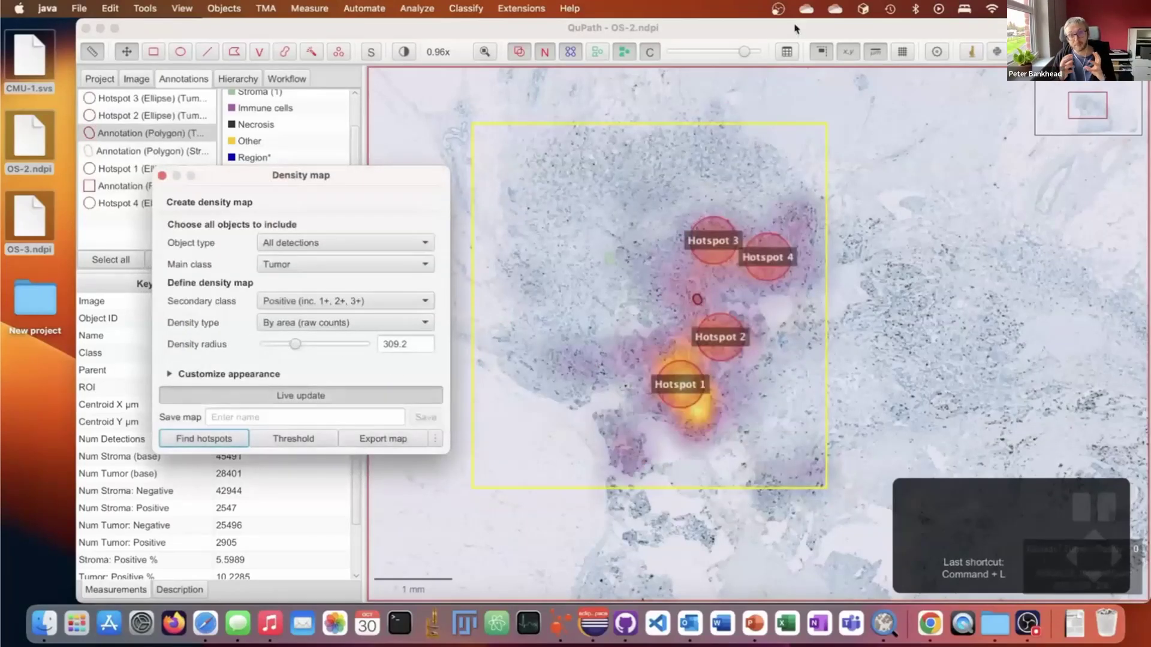
click(777, 9)
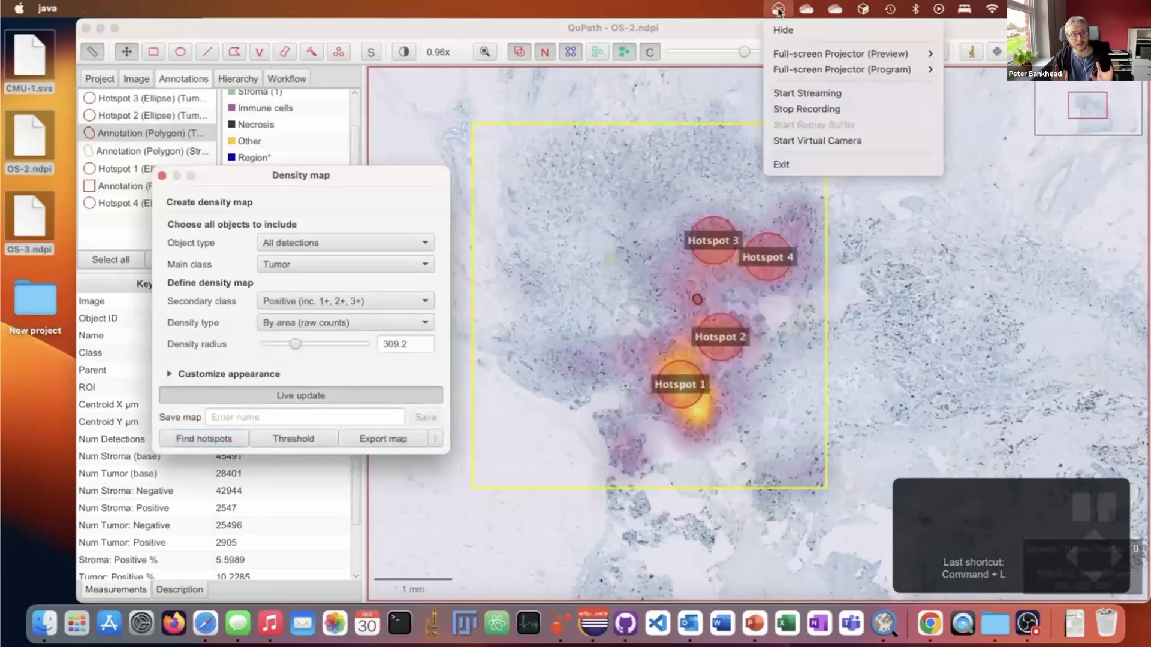
click(799, 110)
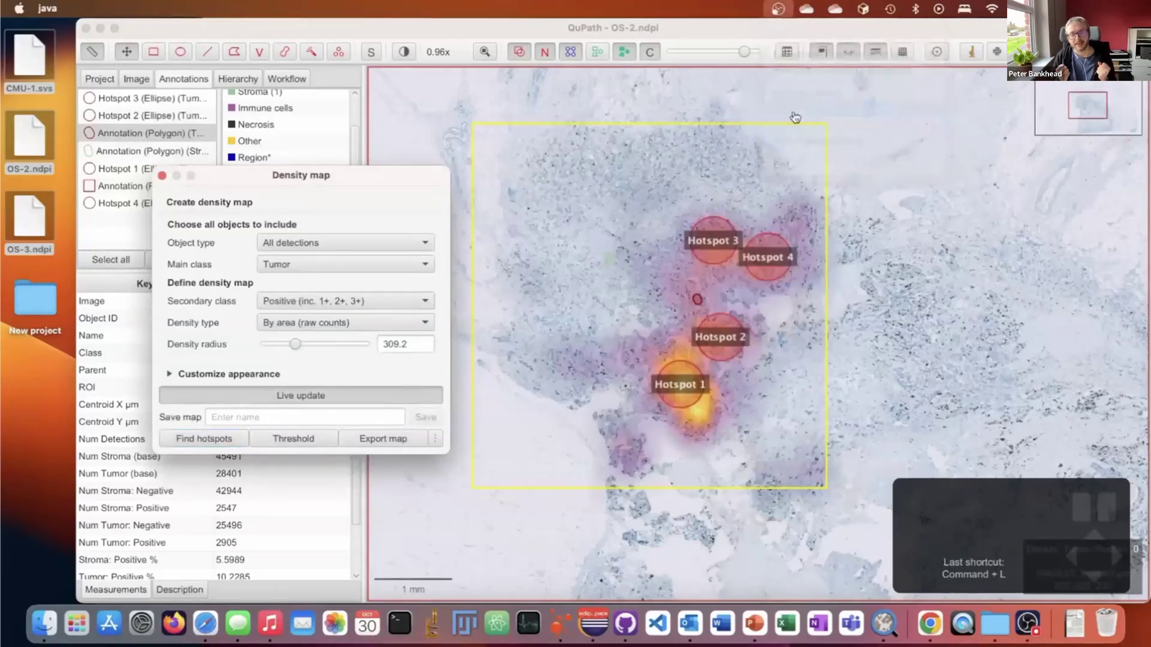
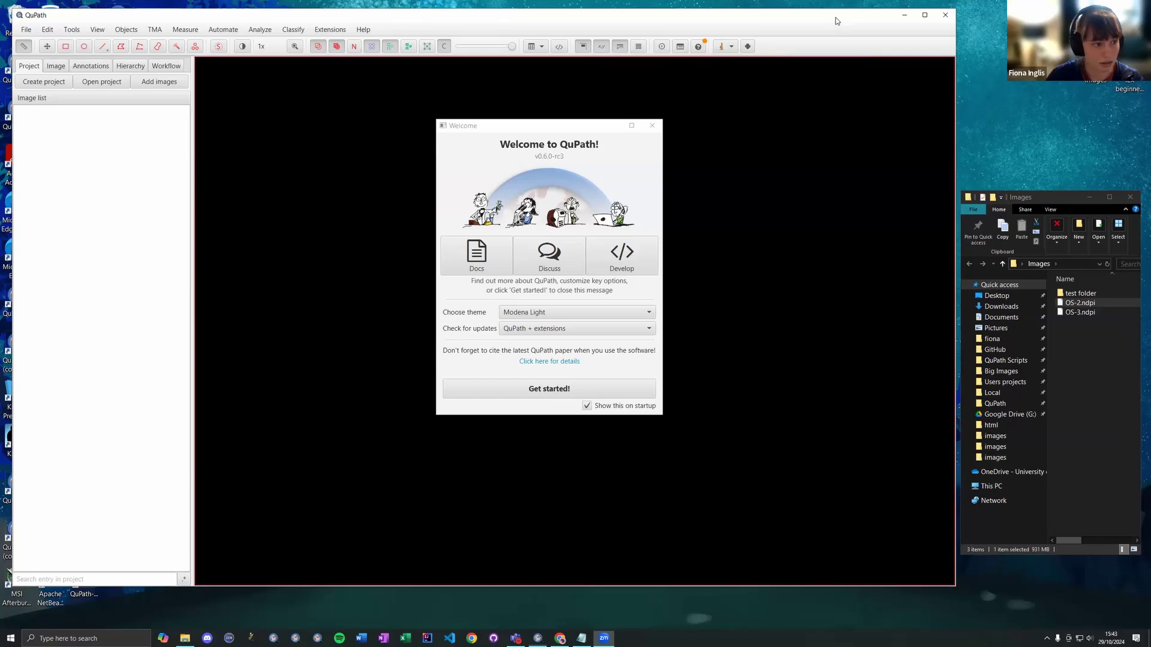
drag(837, 21, 831, 47)
click(566, 129)
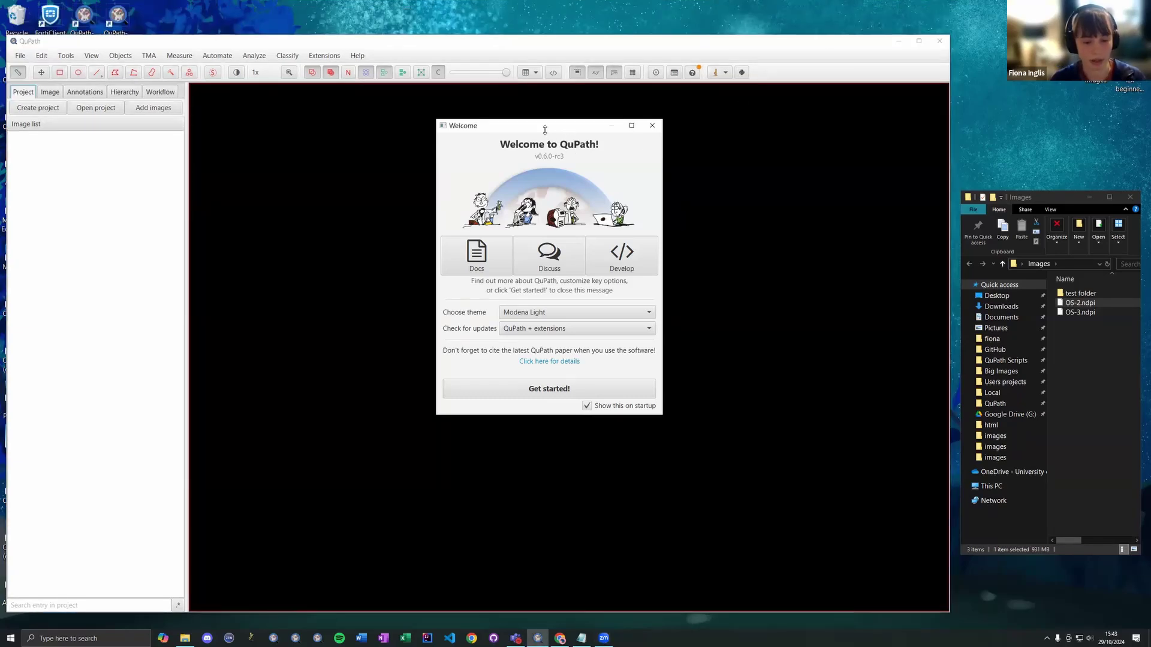
Keep the Modena Light theme and the QuPath + extensions update checks, and dismiss the welcome message
drag(545, 129, 525, 134)
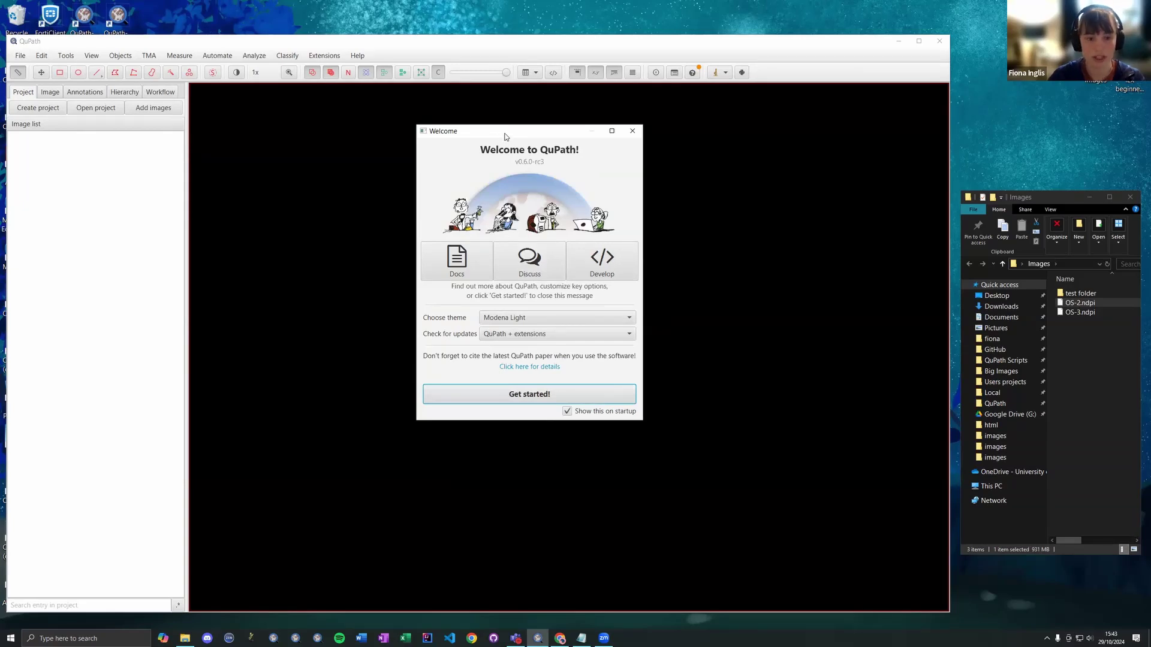
drag(505, 134, 495, 131)
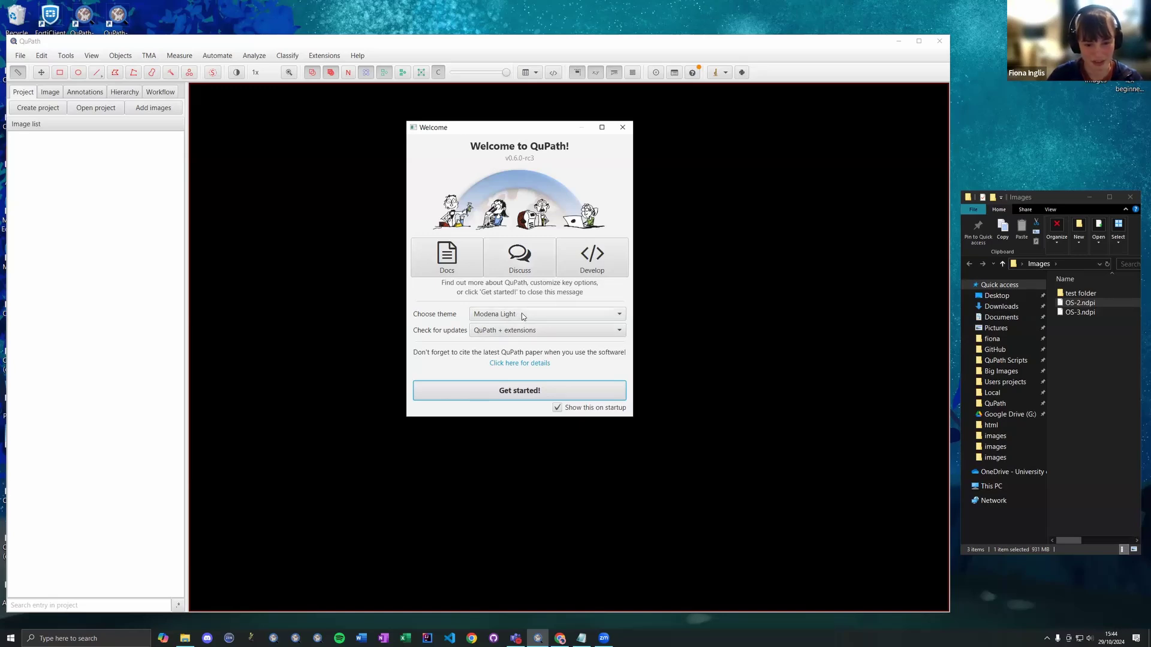
click(507, 315)
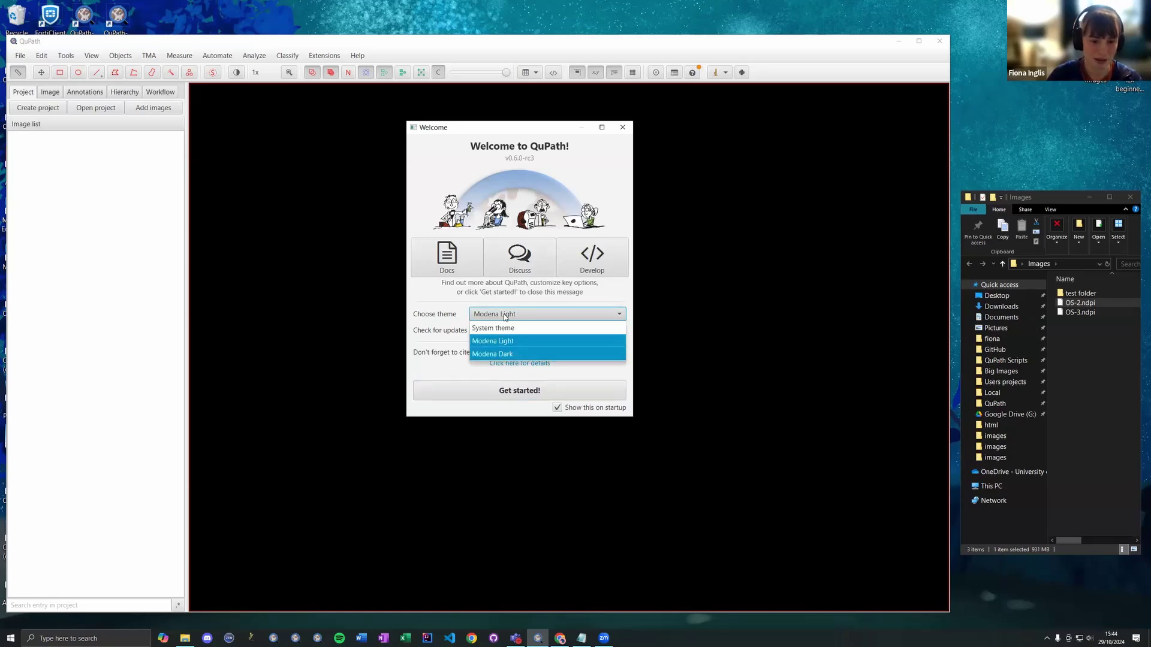
click(504, 341)
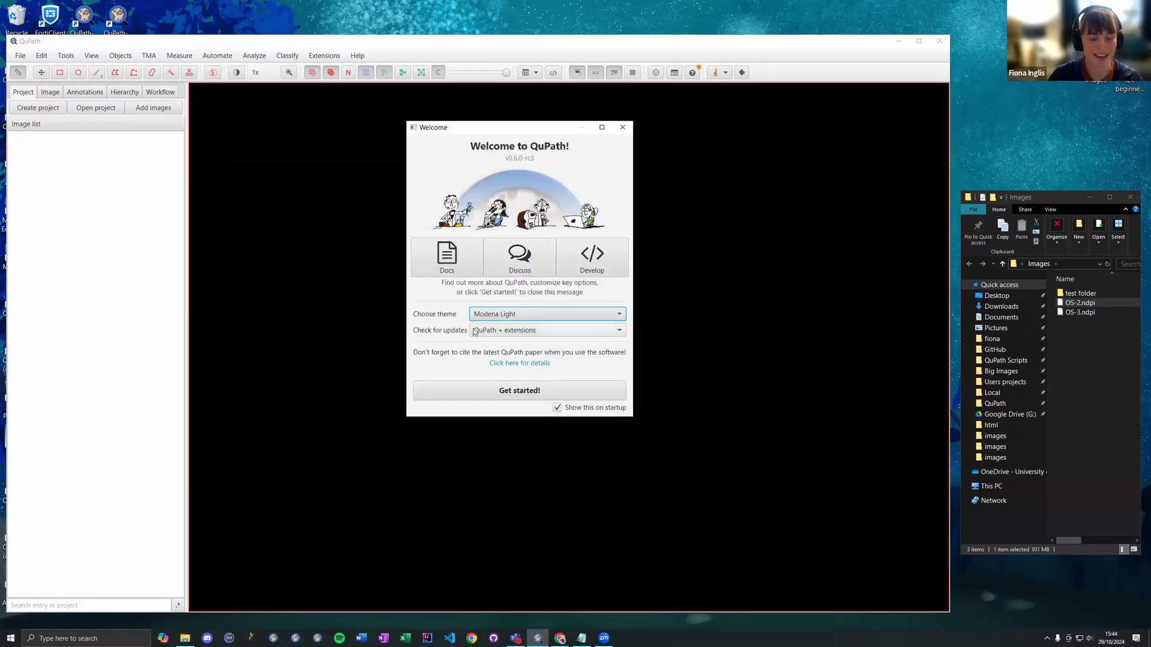
click(453, 330)
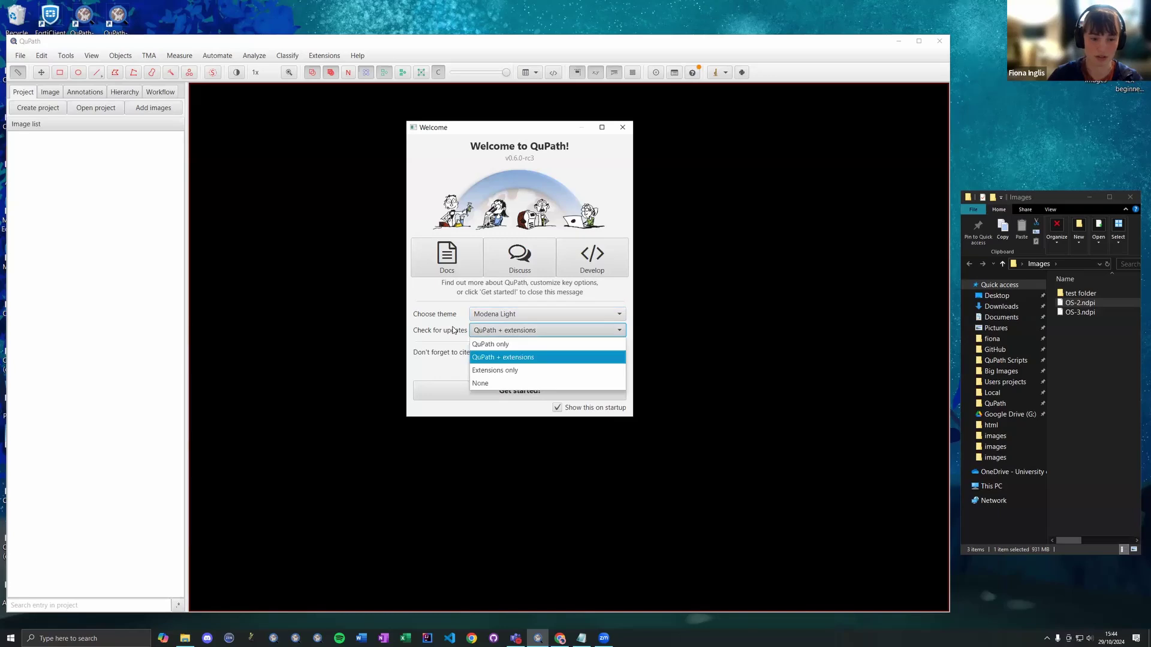
click(453, 329)
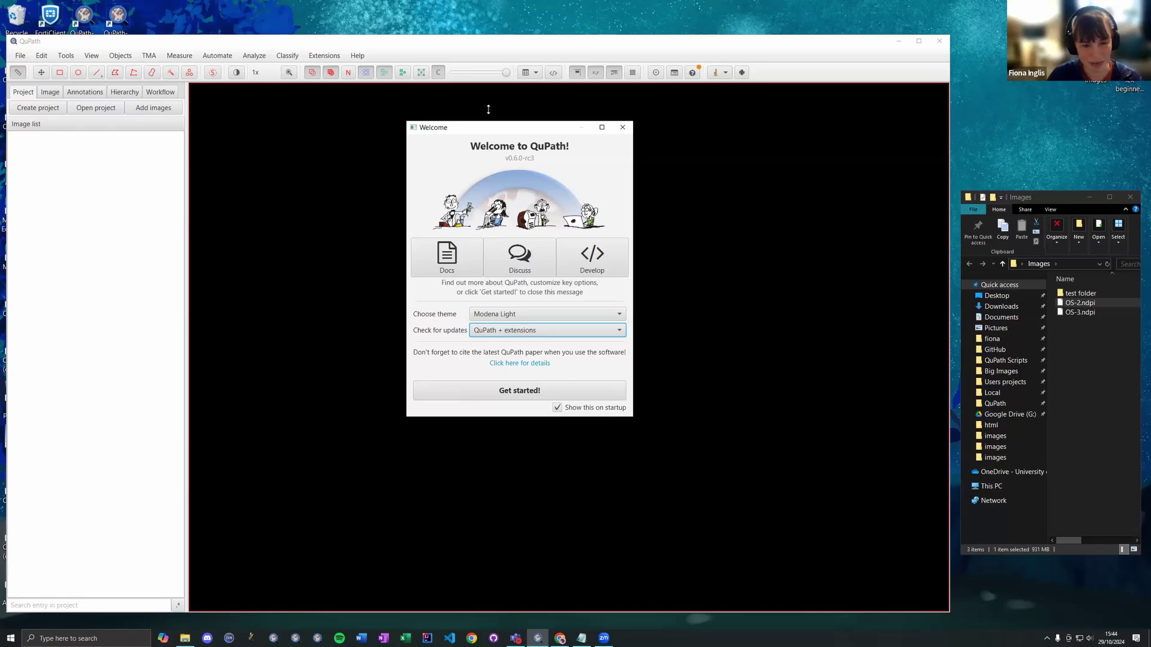
drag(540, 127, 520, 135)
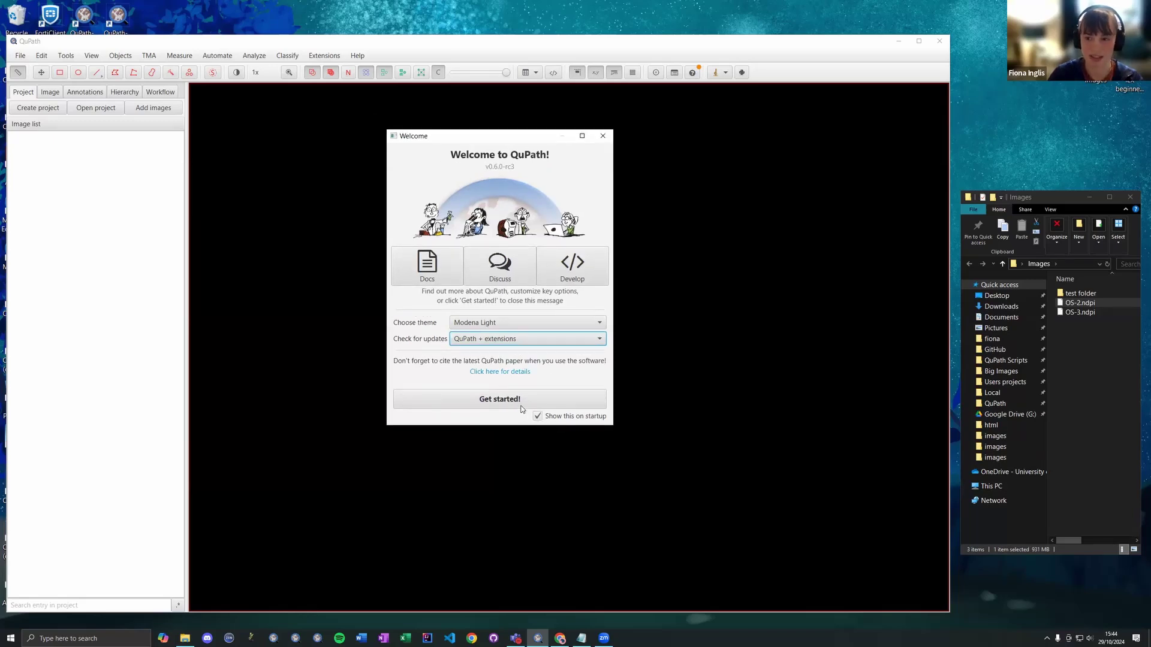
click(501, 400)
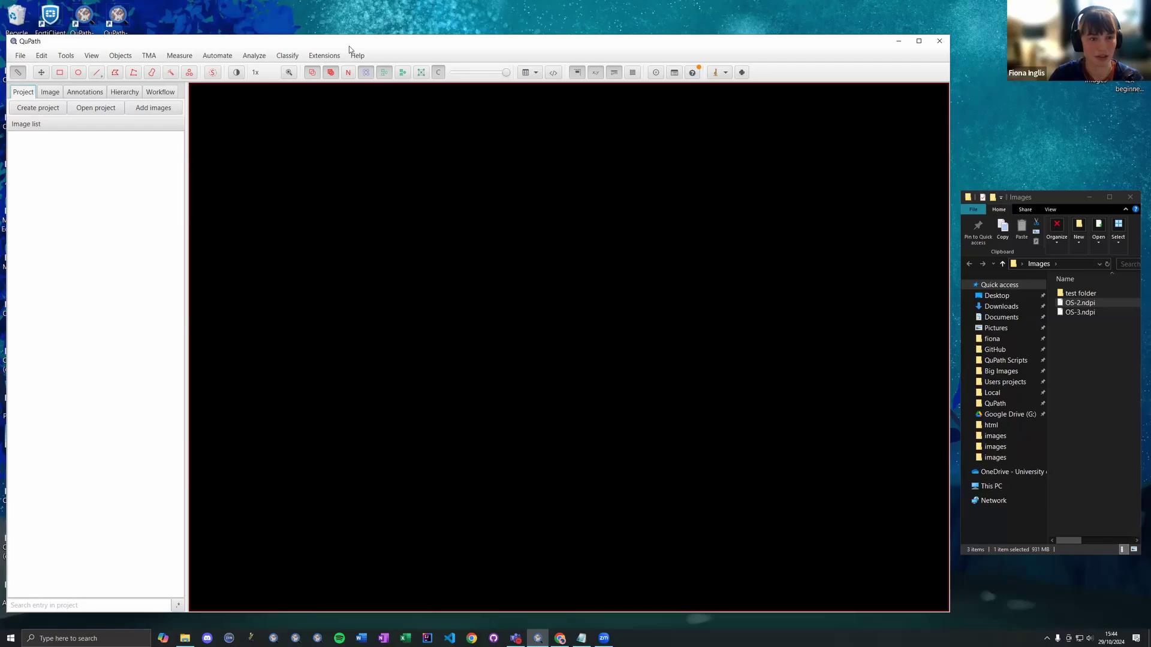
Open OS-2.ndpi from the Images folder in the viewer and cancel setting its image type
drag(356, 46, 363, 45)
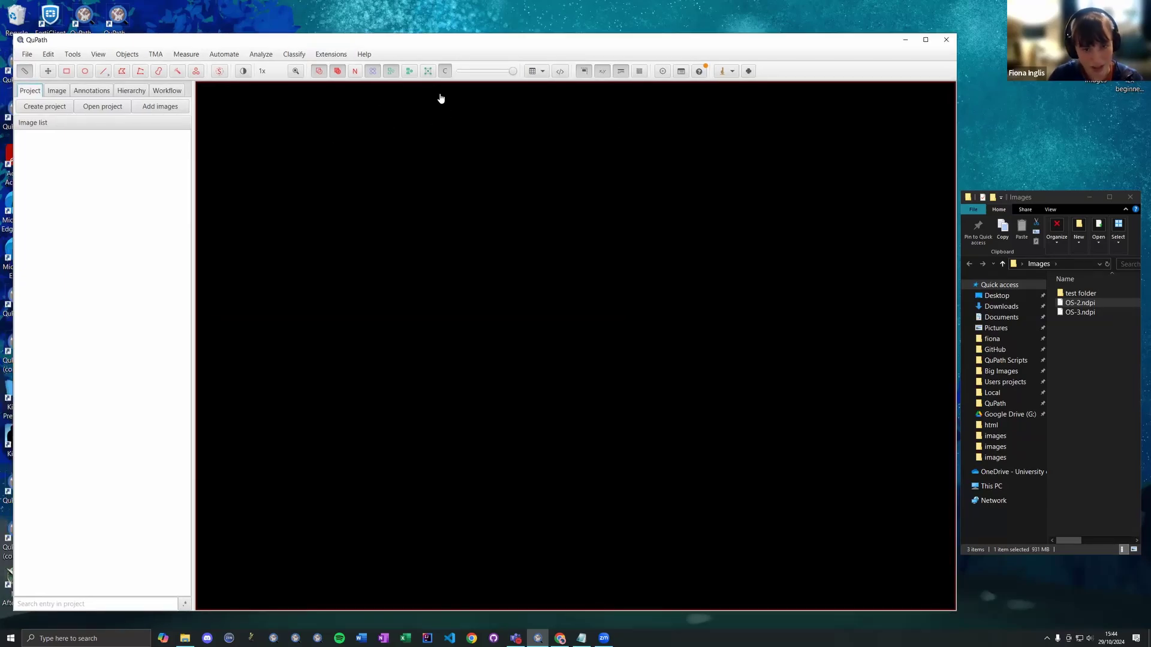
drag(1081, 302, 815, 260)
click(1084, 312)
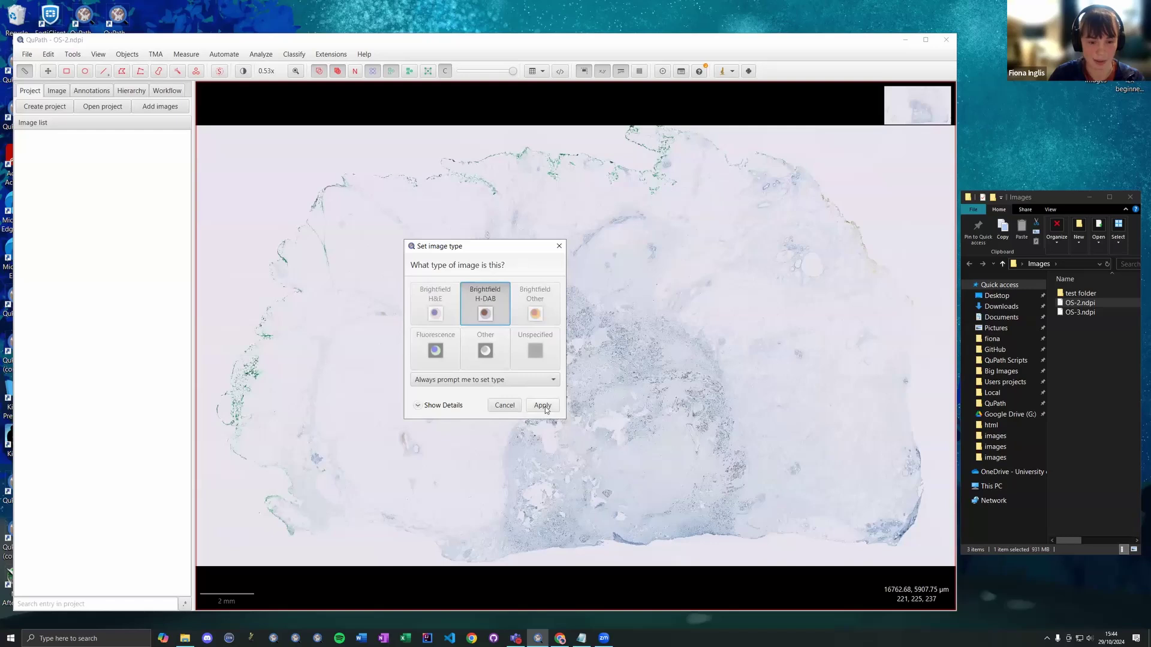
drag(506, 406, 514, 388)
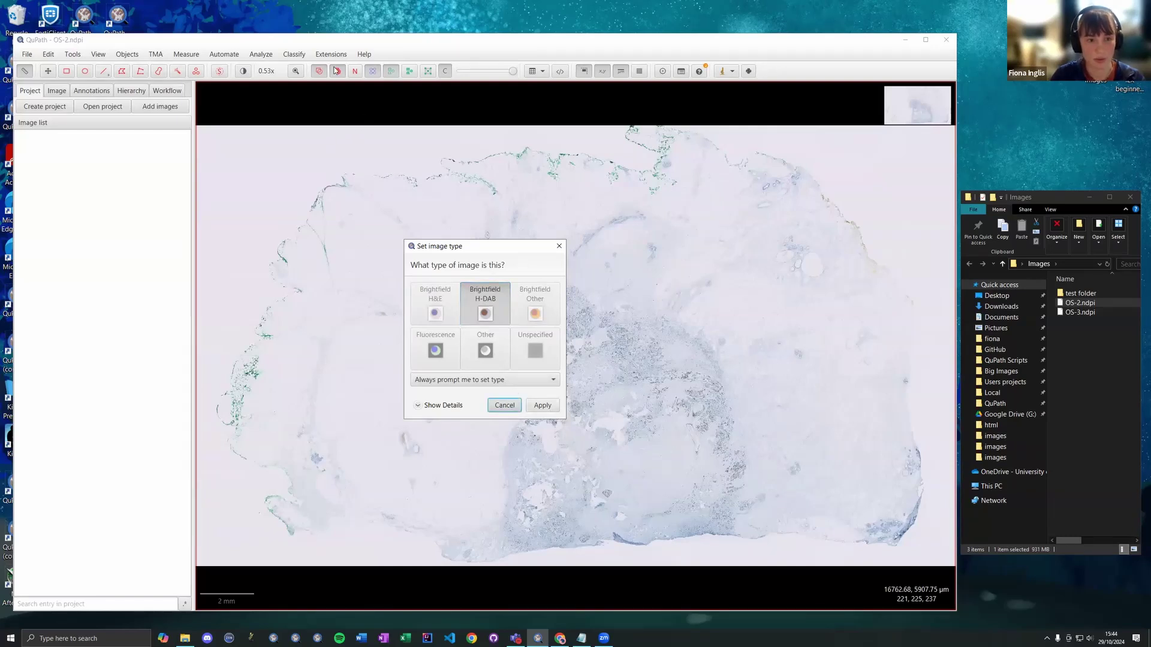
key(Escape)
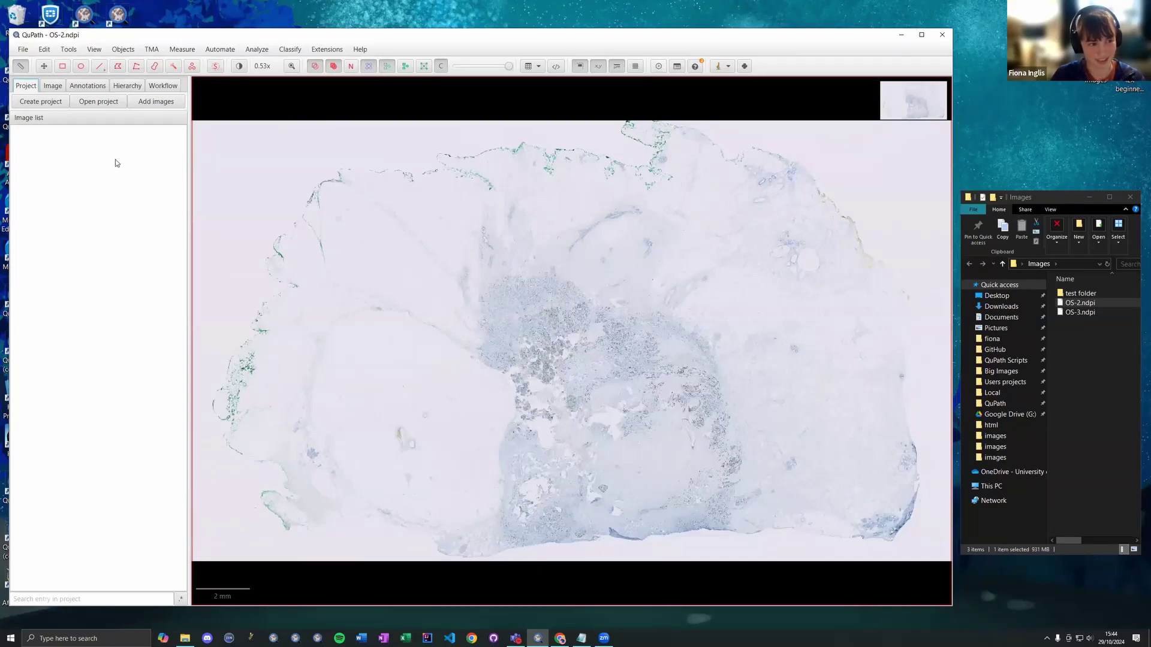
Start the QuPath Tour of the user interface and place its window over the image
click(360, 50)
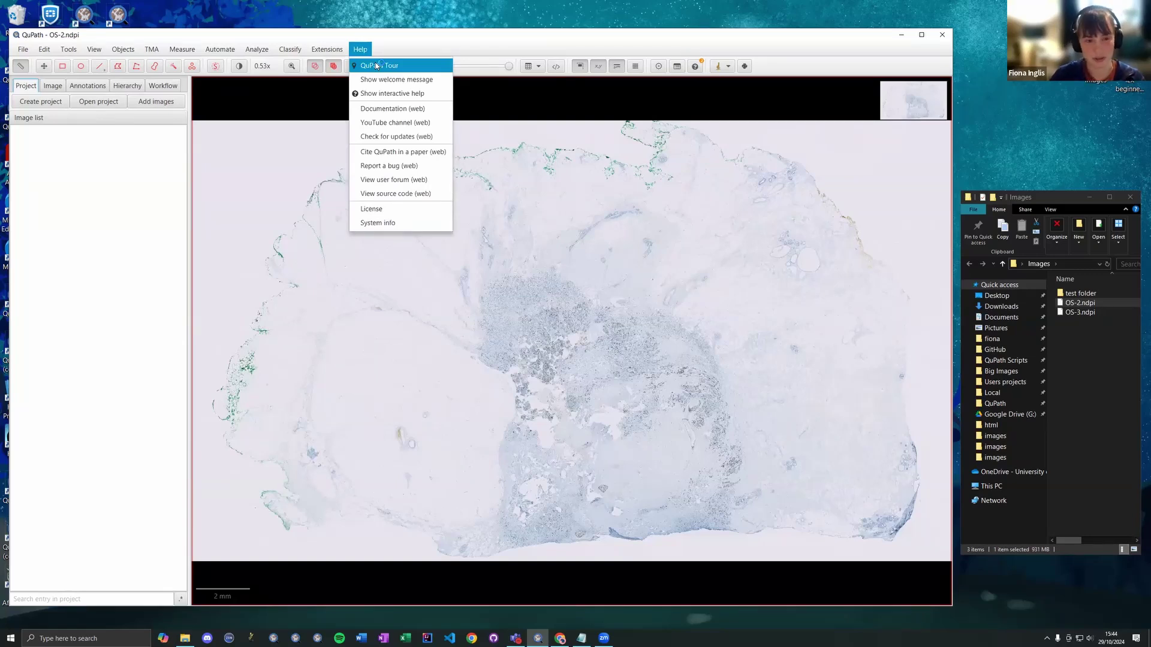
click(439, 67)
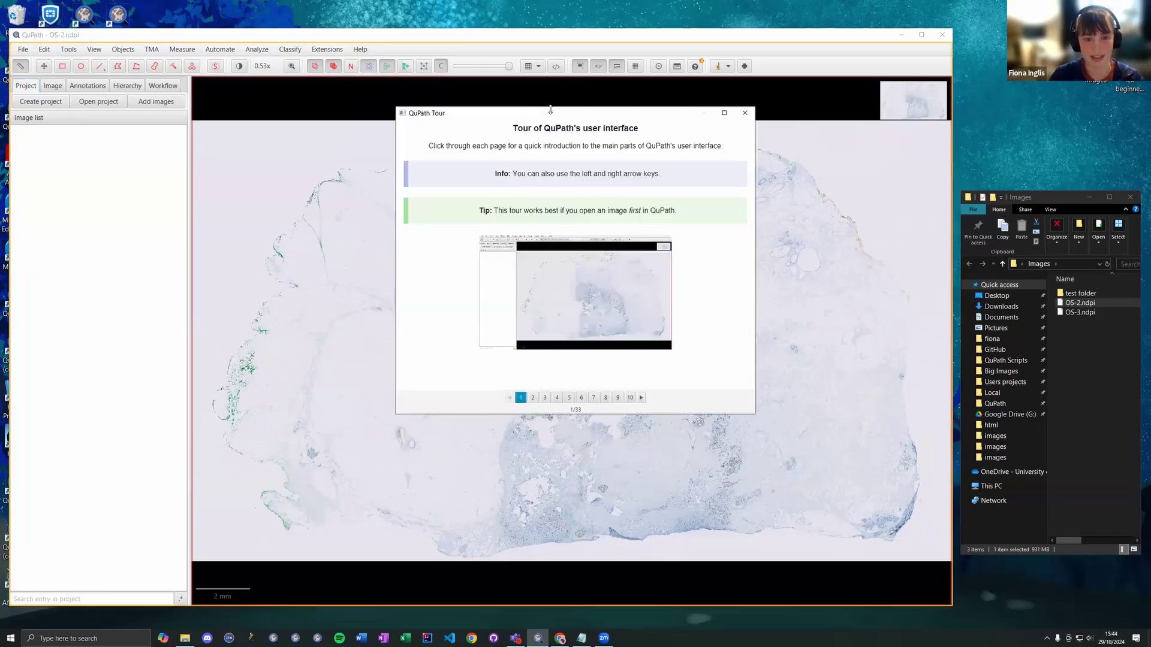
drag(551, 113, 488, 131)
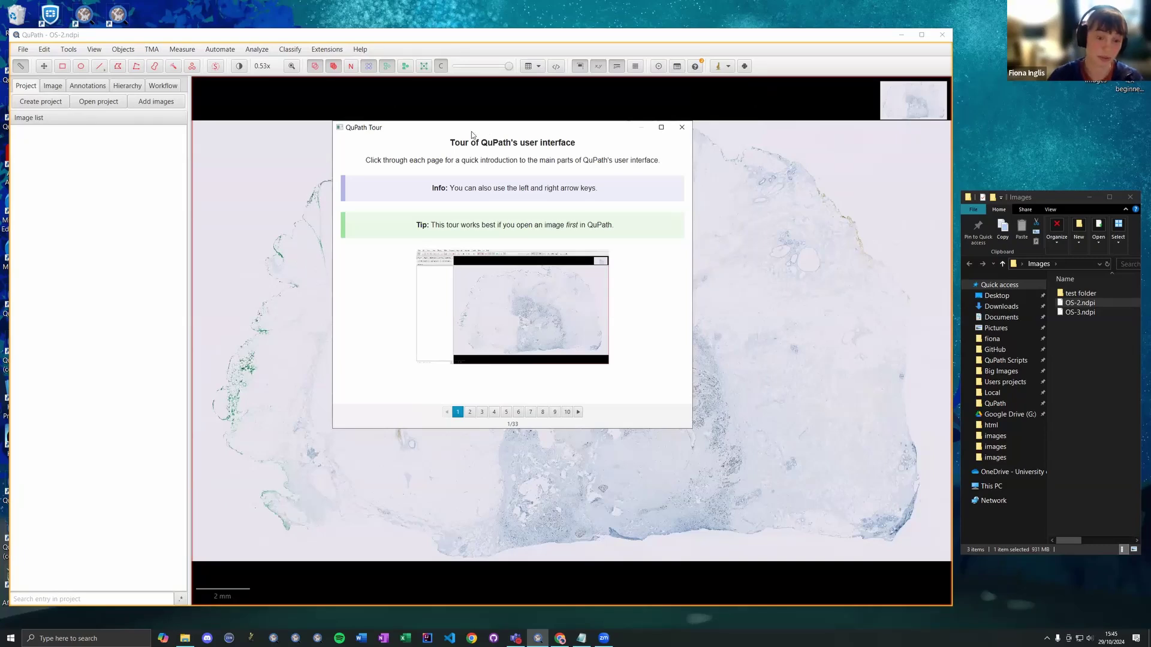
drag(511, 132, 512, 132)
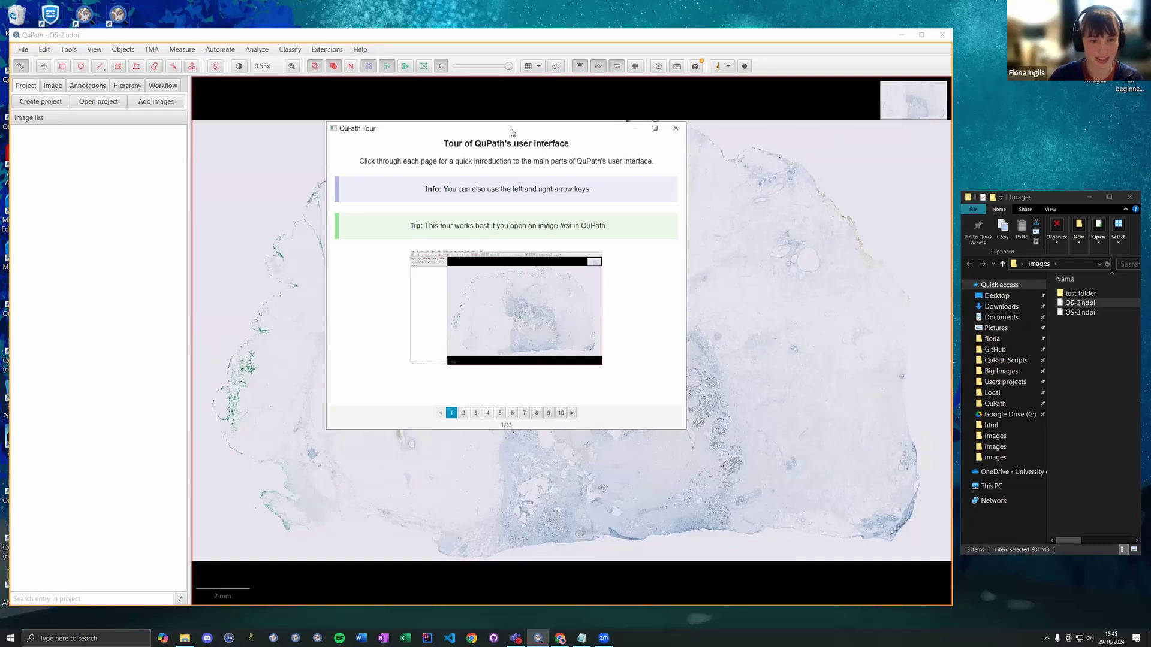
drag(512, 130, 523, 131)
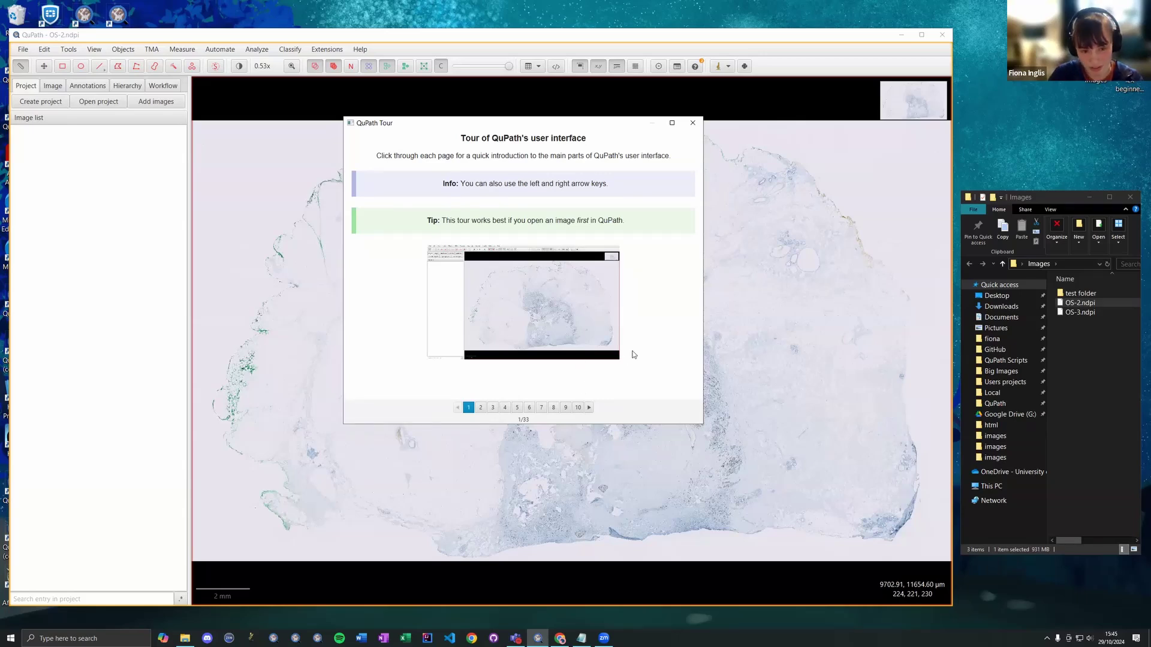
drag(532, 125, 524, 117)
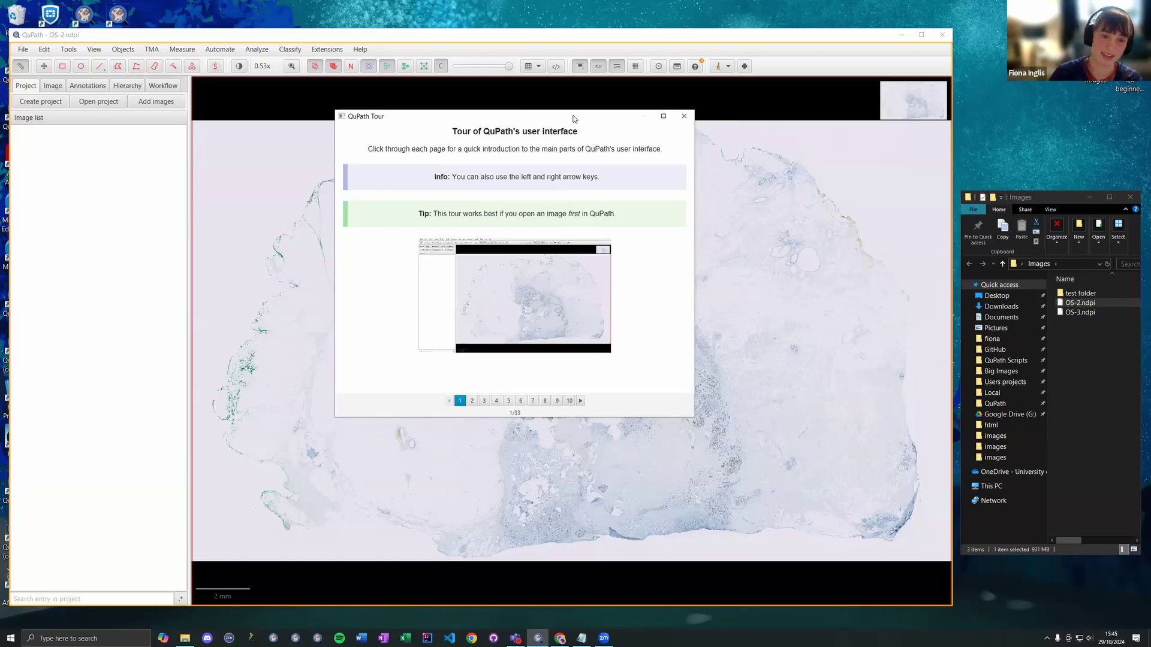
drag(579, 118, 586, 117)
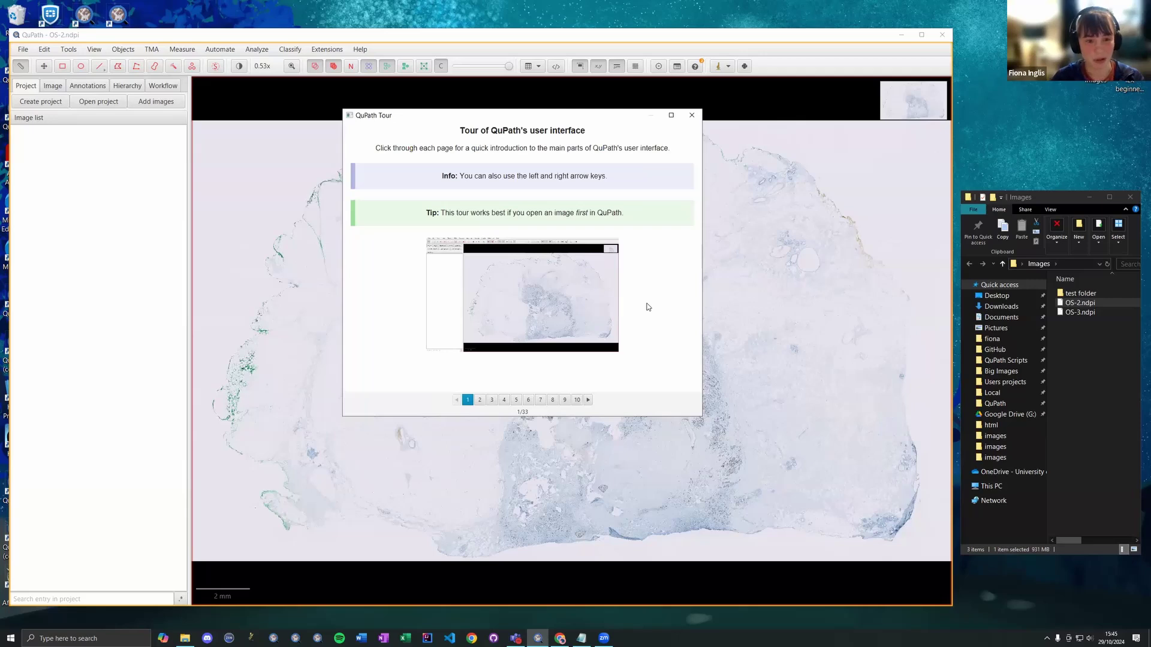
Advance the tour through the Viewer and Toolbar pages to Drawing tools, and move its window clear of the toolbar
key(Right)
key(Right)
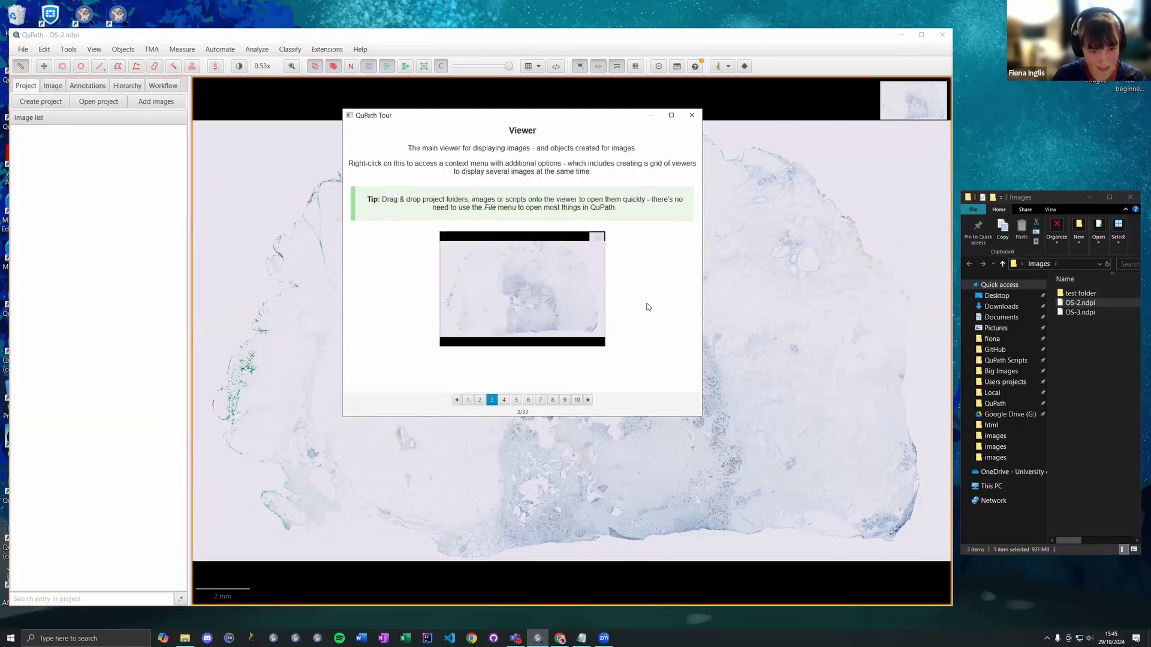
key(Right)
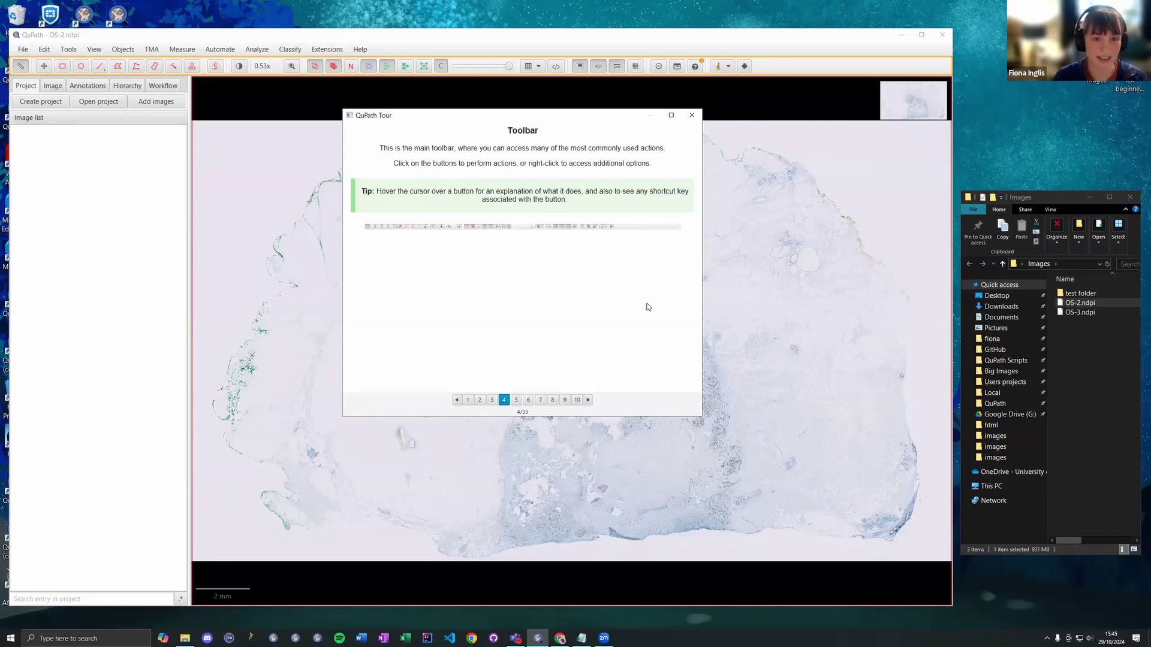
key(Right)
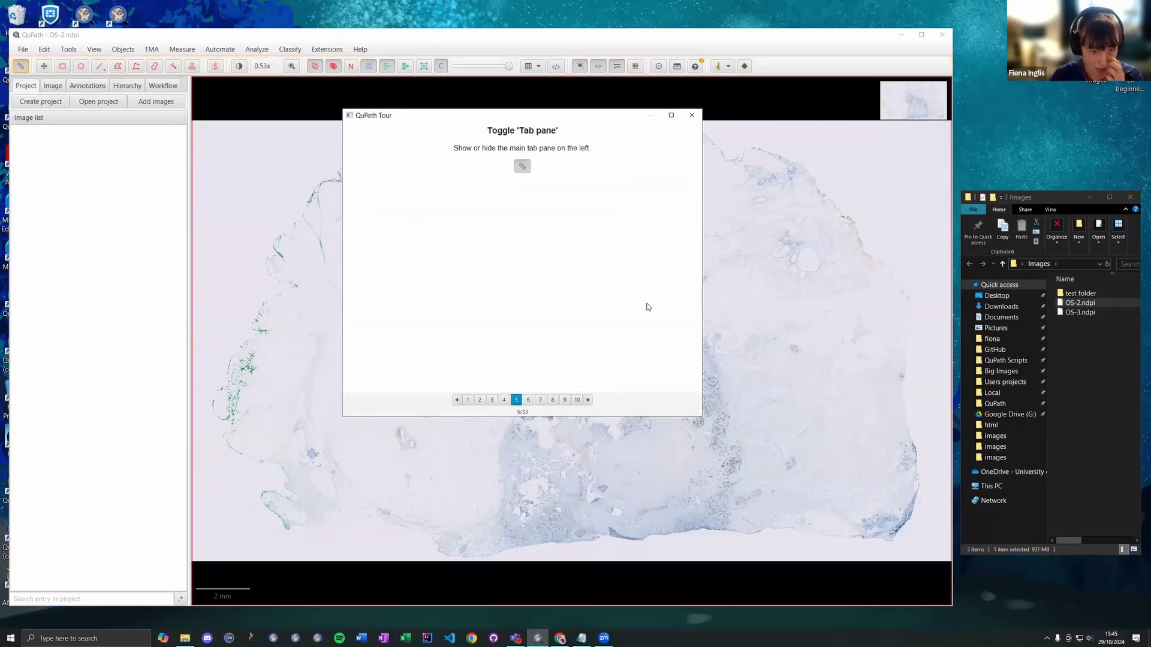
key(Right)
key(Right)
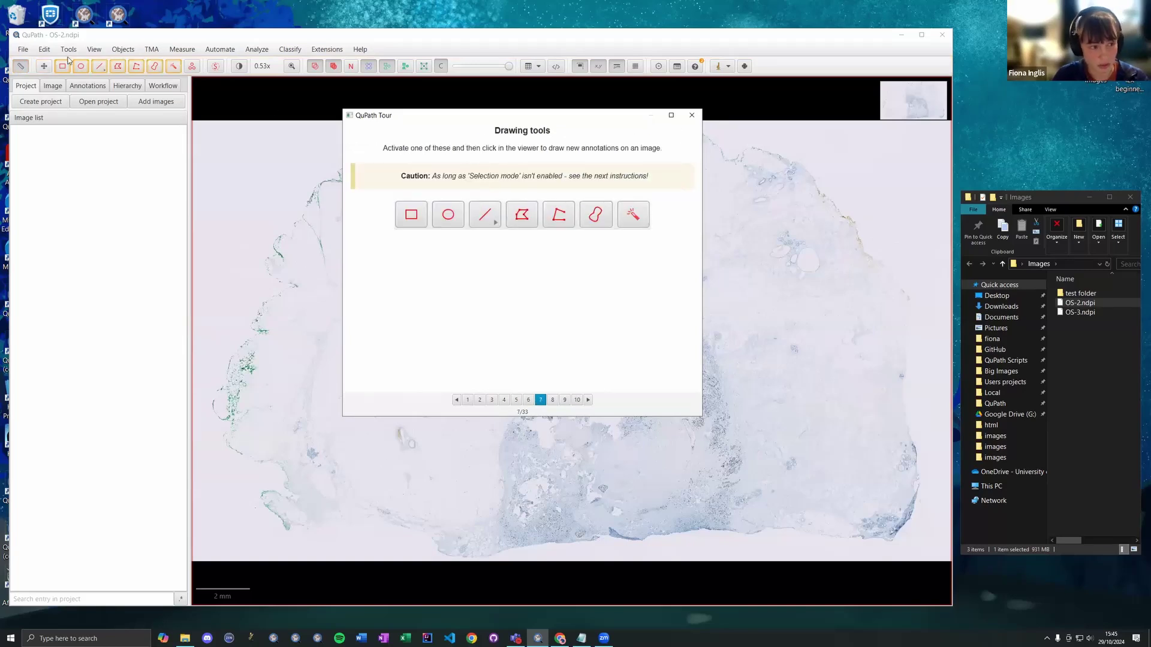
drag(413, 118, 631, 141)
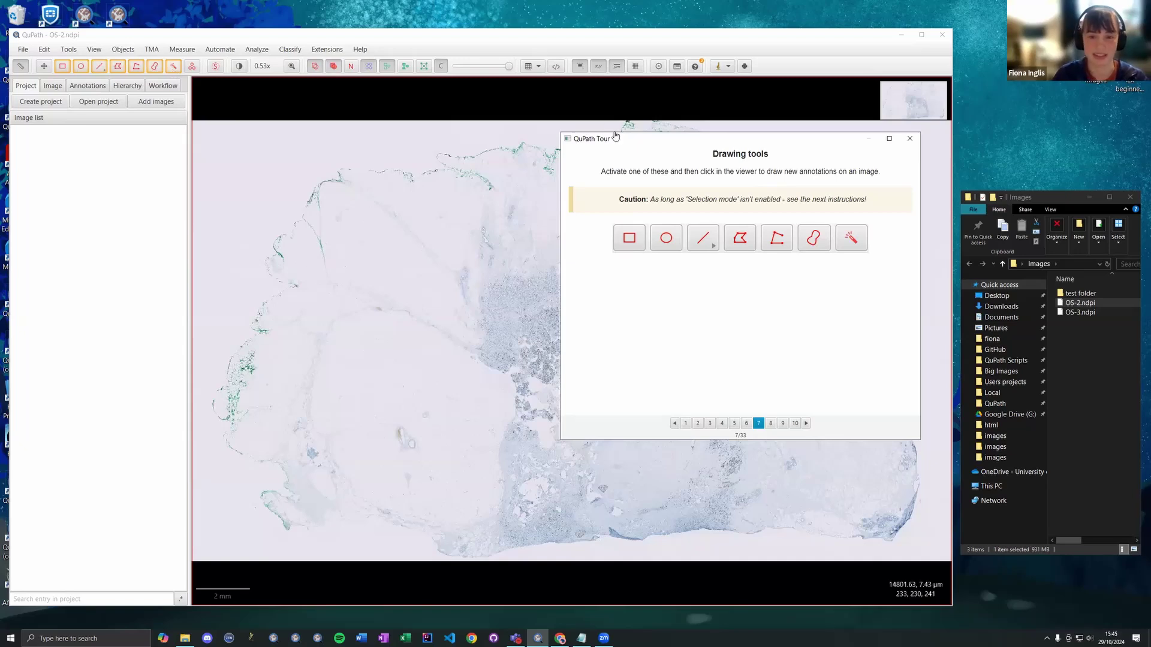
drag(616, 139, 544, 128)
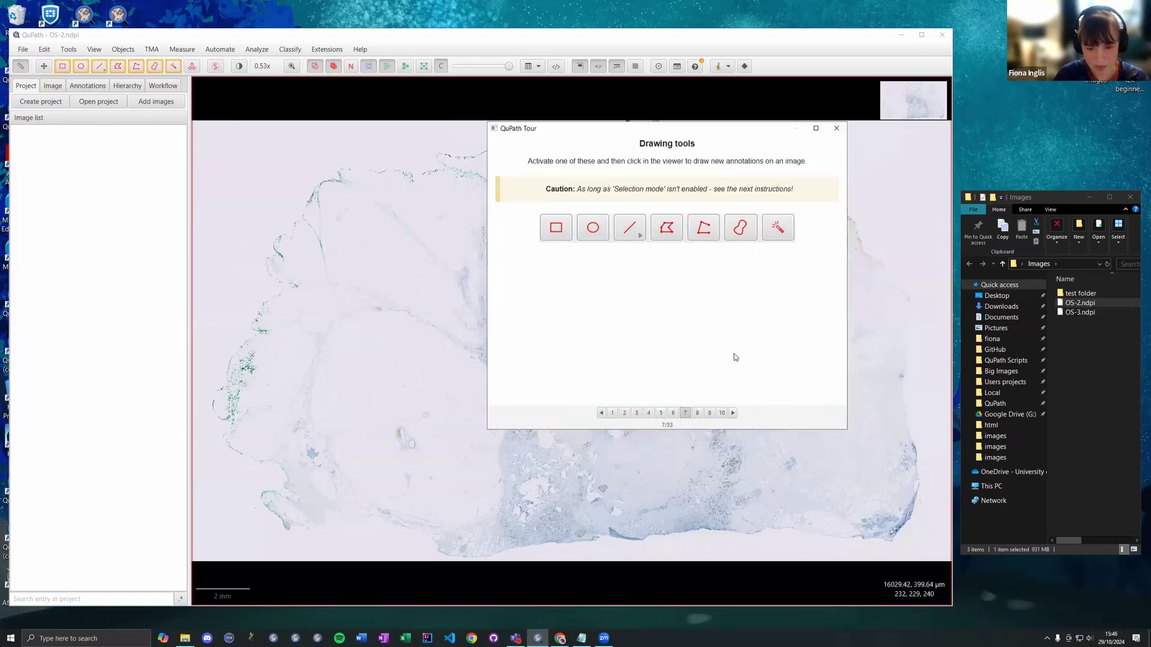
Advance the tour to the Brightness/Contrast dialog page, and open the actual dialog to view its channels before closing it
key(Right)
key(Right)
key(Right)
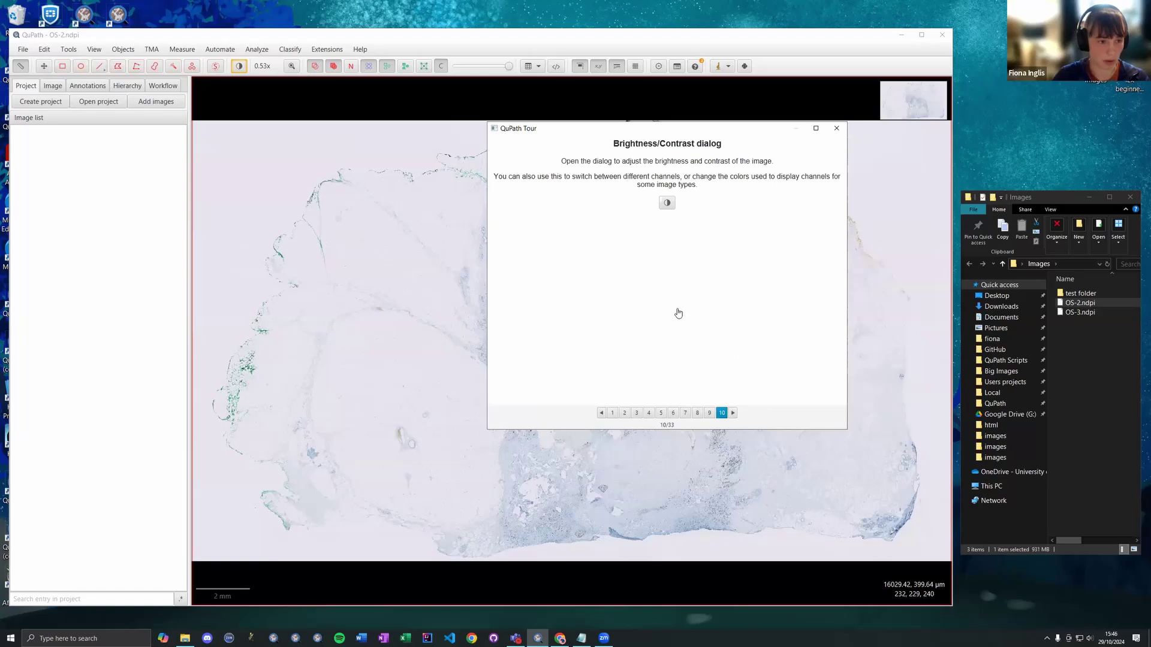
click(238, 66)
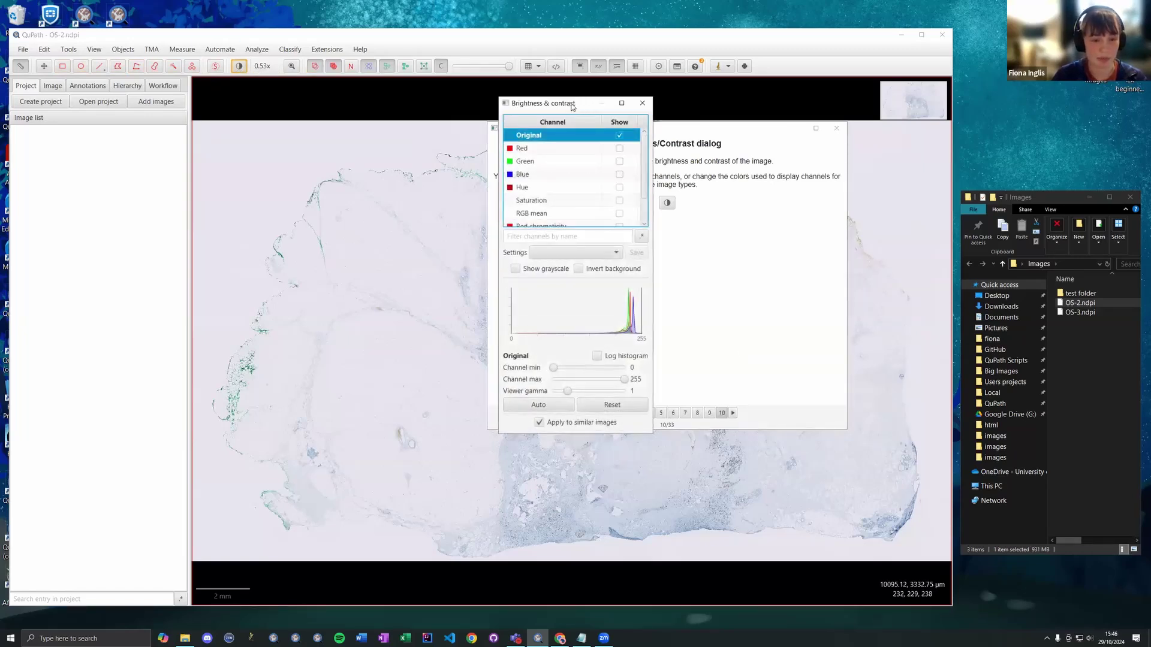
drag(572, 106, 292, 139)
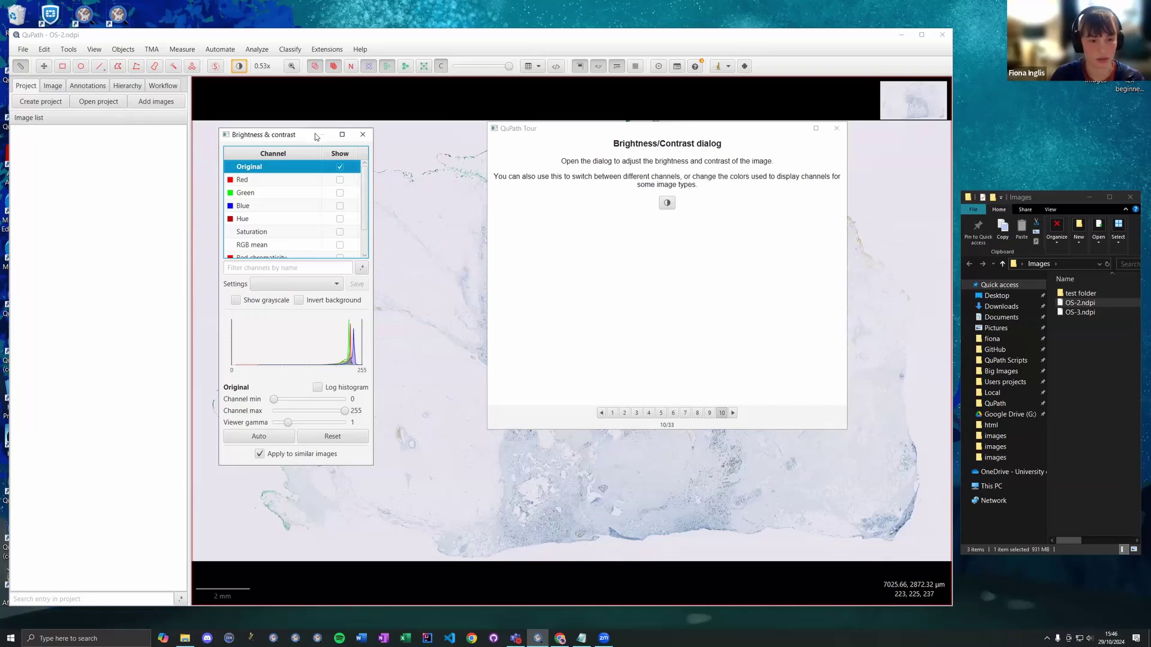
click(362, 134)
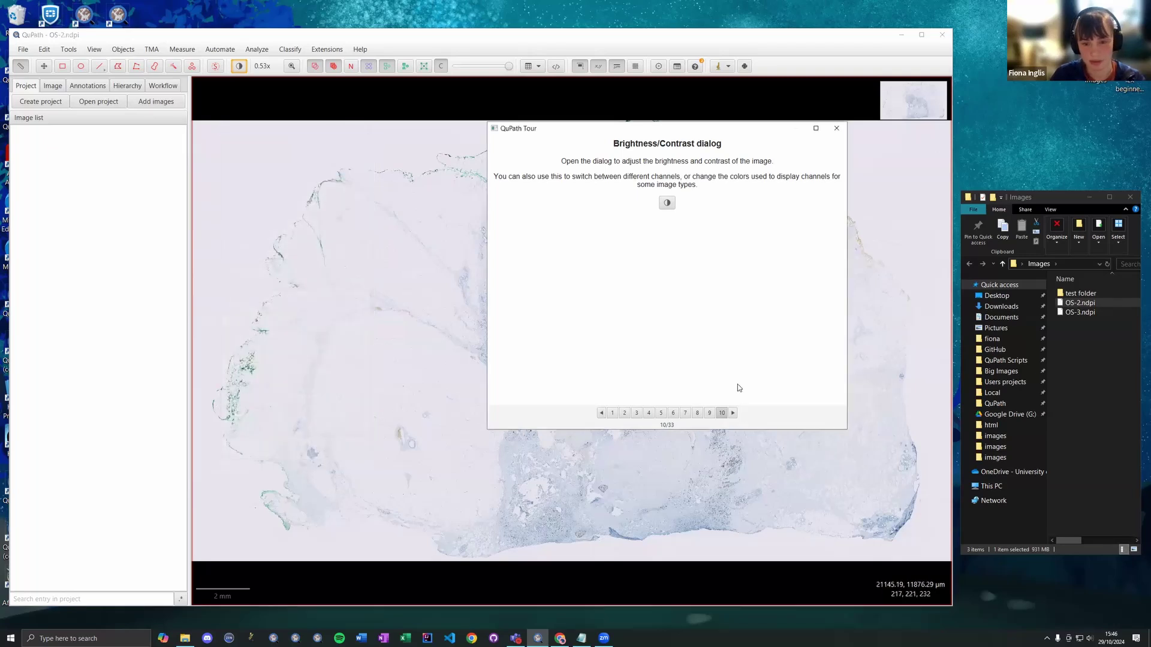
At the tour's Zoom-to-fit page, set the viewer magnification to 20 and fit the whole image back in the viewer
key(Right)
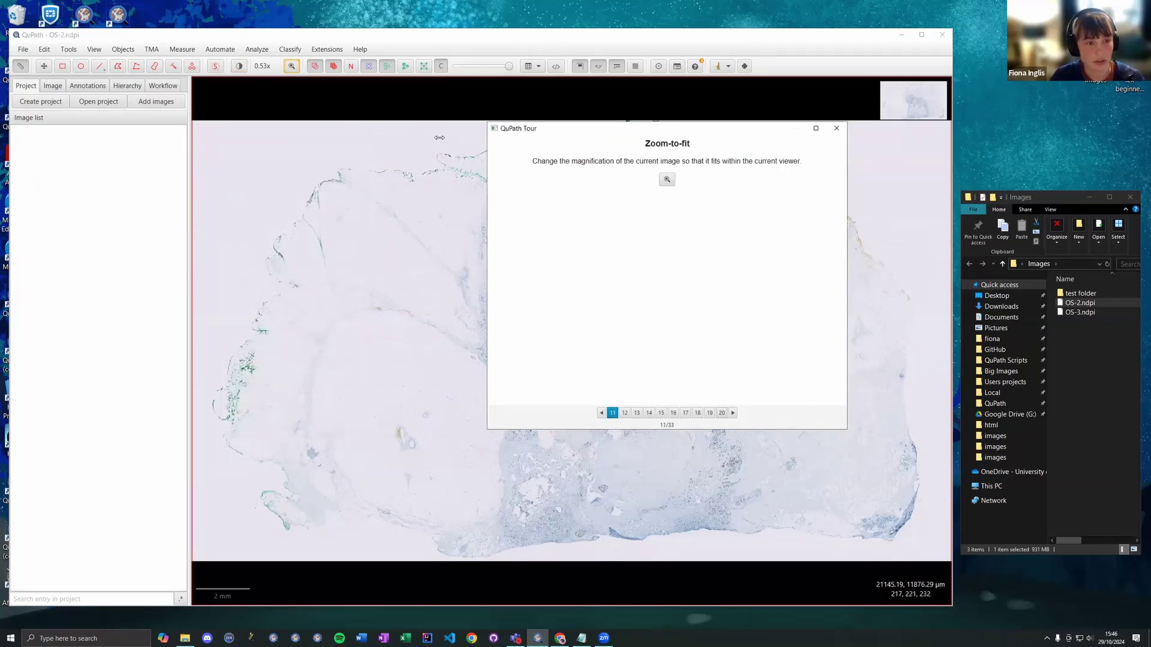
double_click(263, 66)
drag(490, 307, 328, 268)
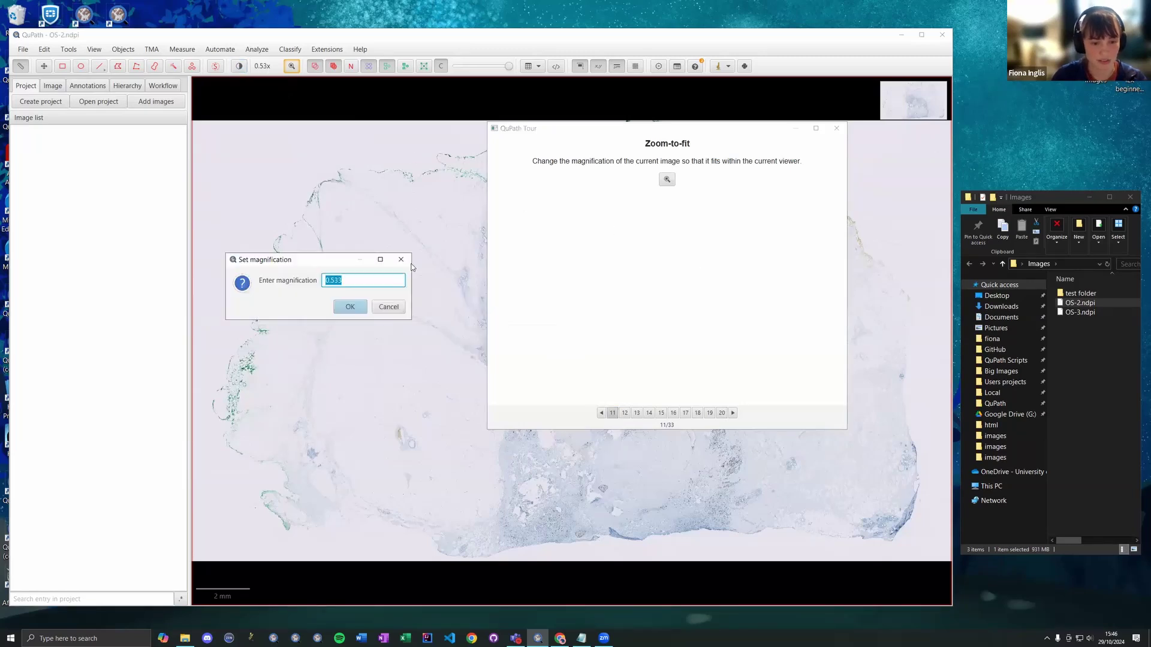
text(20)
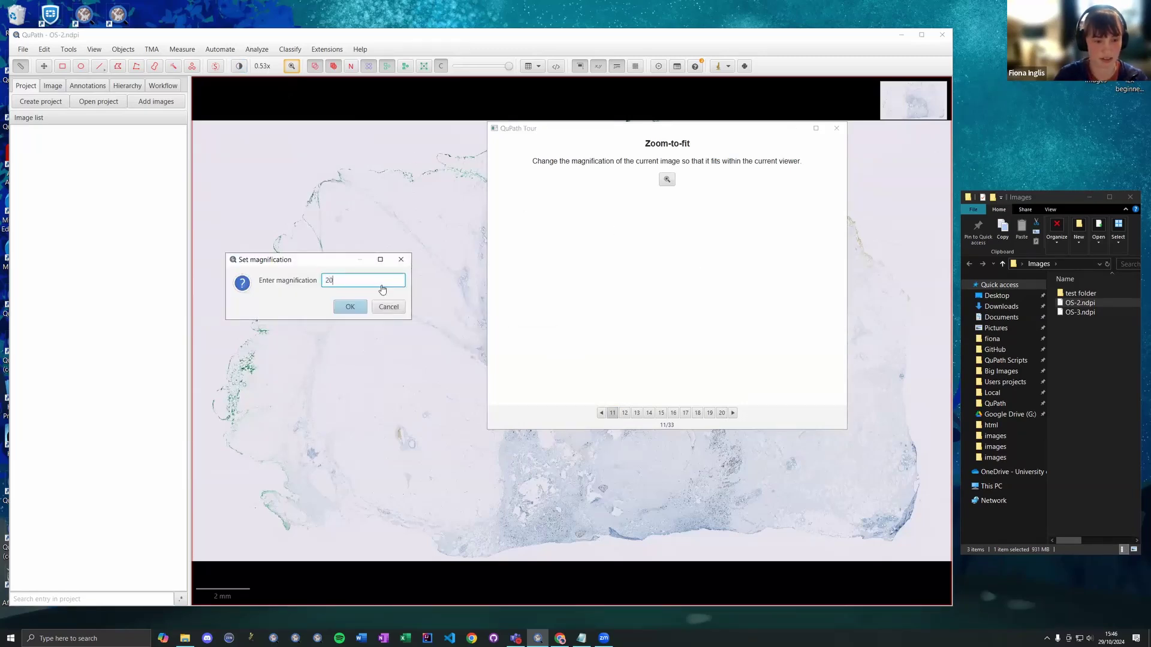
key(Return)
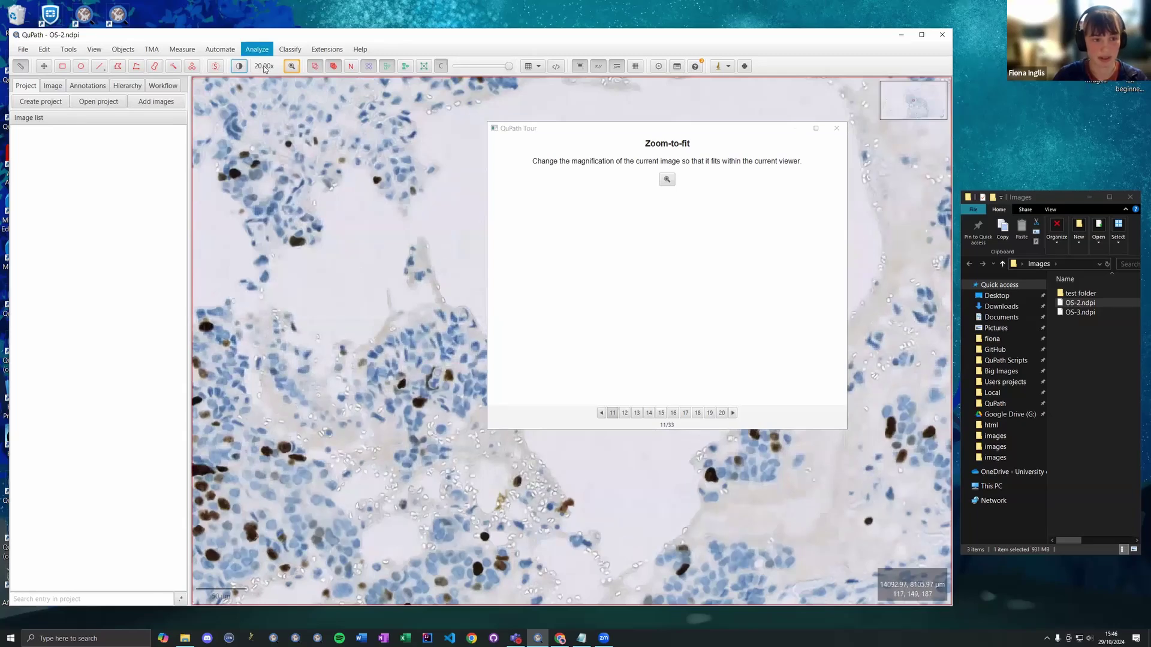
click(291, 66)
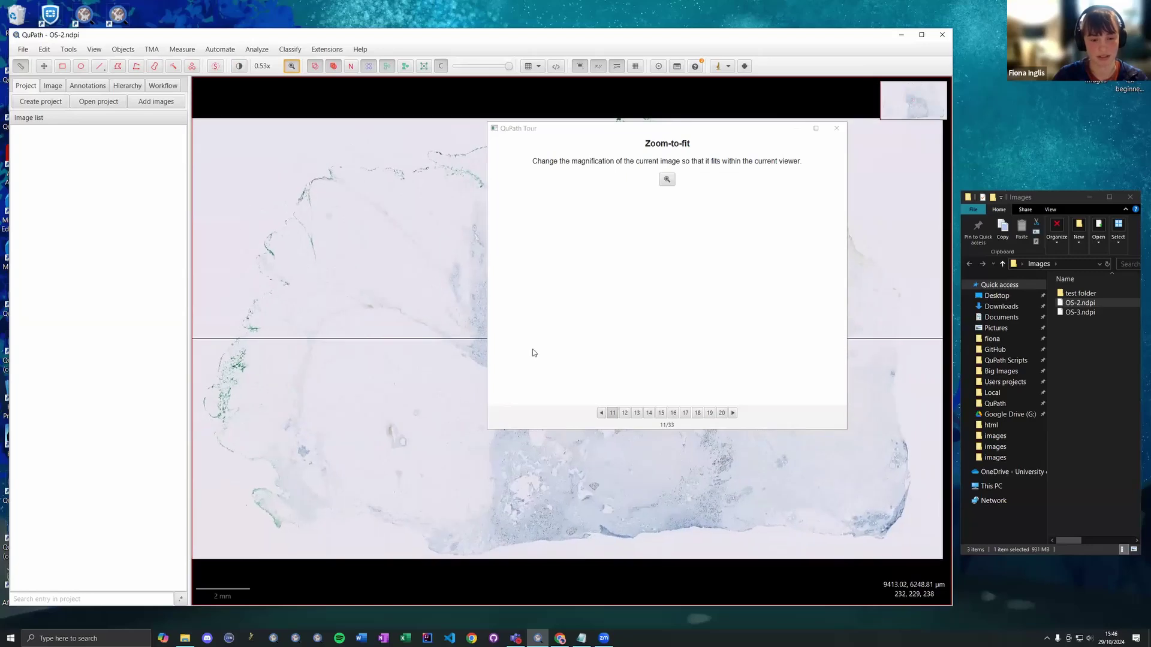
click(673, 342)
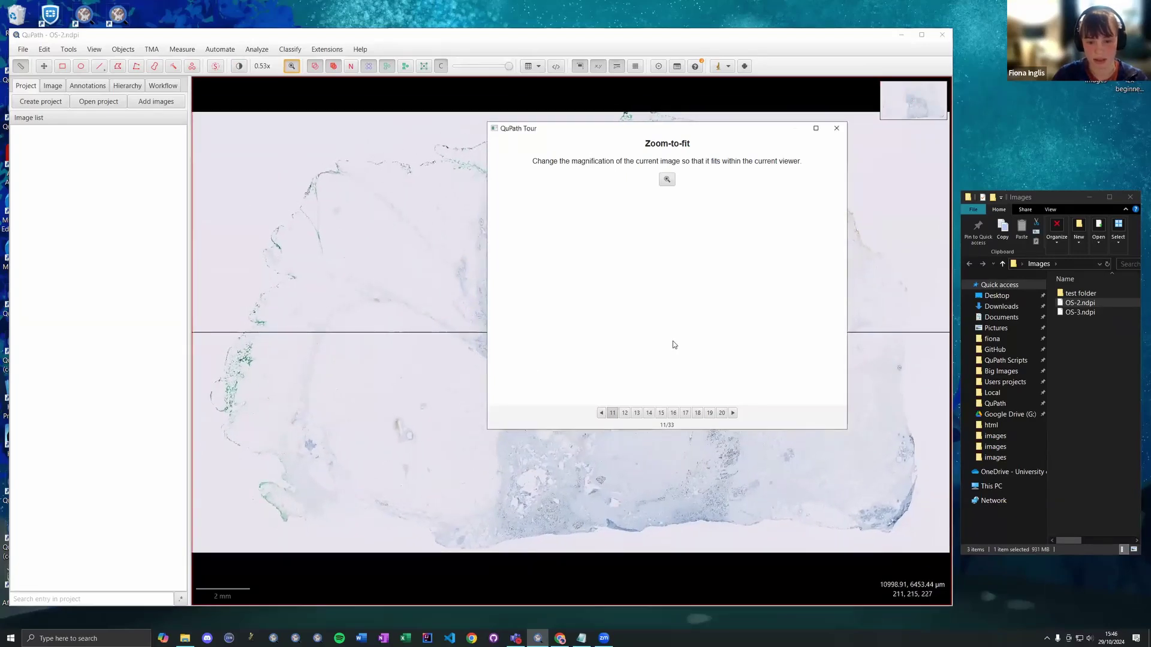
Advance the tour from the Show/hide annotations page through the display options to the Adjust overlay opacity page
key(Right)
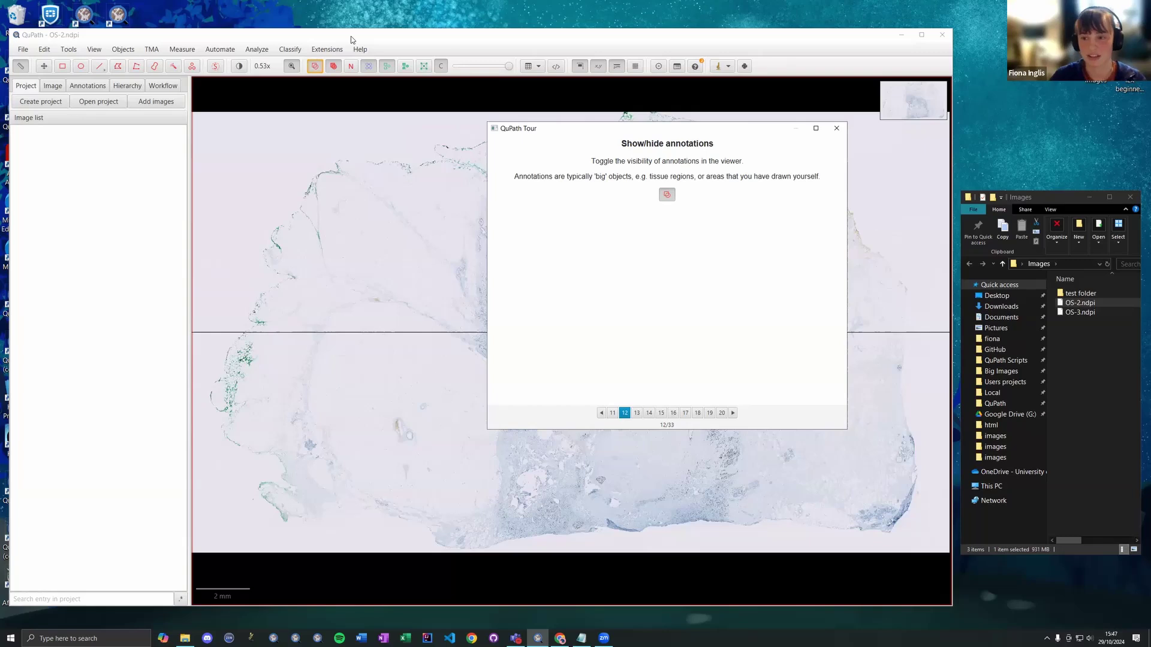
key(Right)
key(Right)
key(Right)
key(Right)
key(Right)
key(Right)
key(Right)
key(Right)
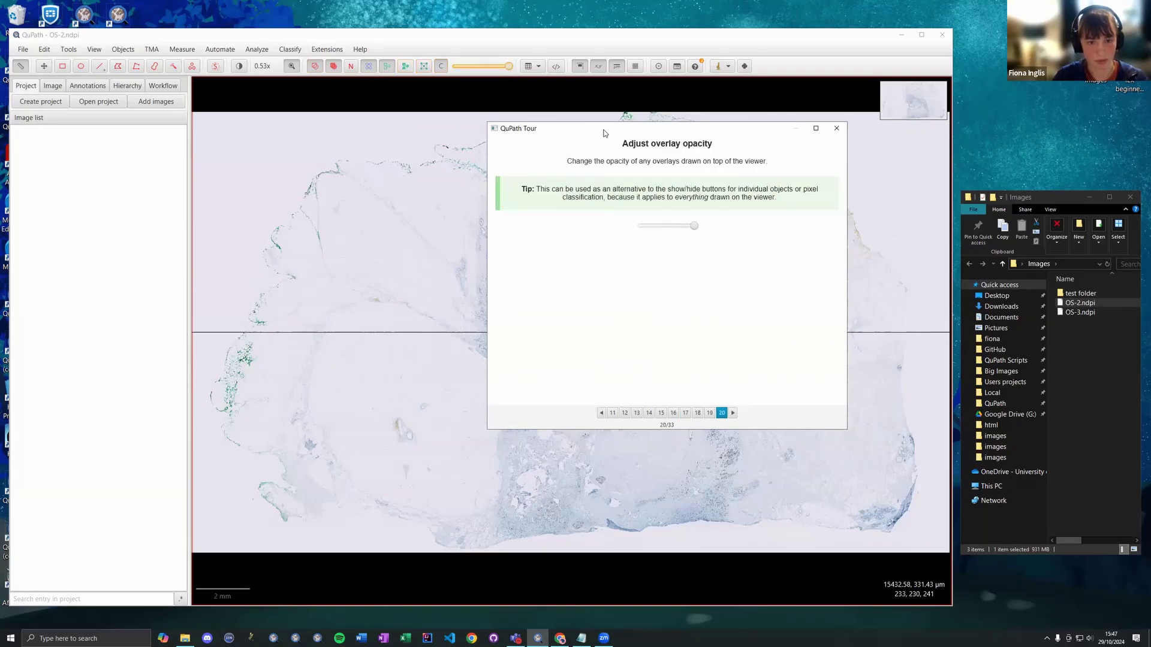
Advance the tour to the Show measurement tables page and view the available table types without opening one
key(Right)
click(537, 69)
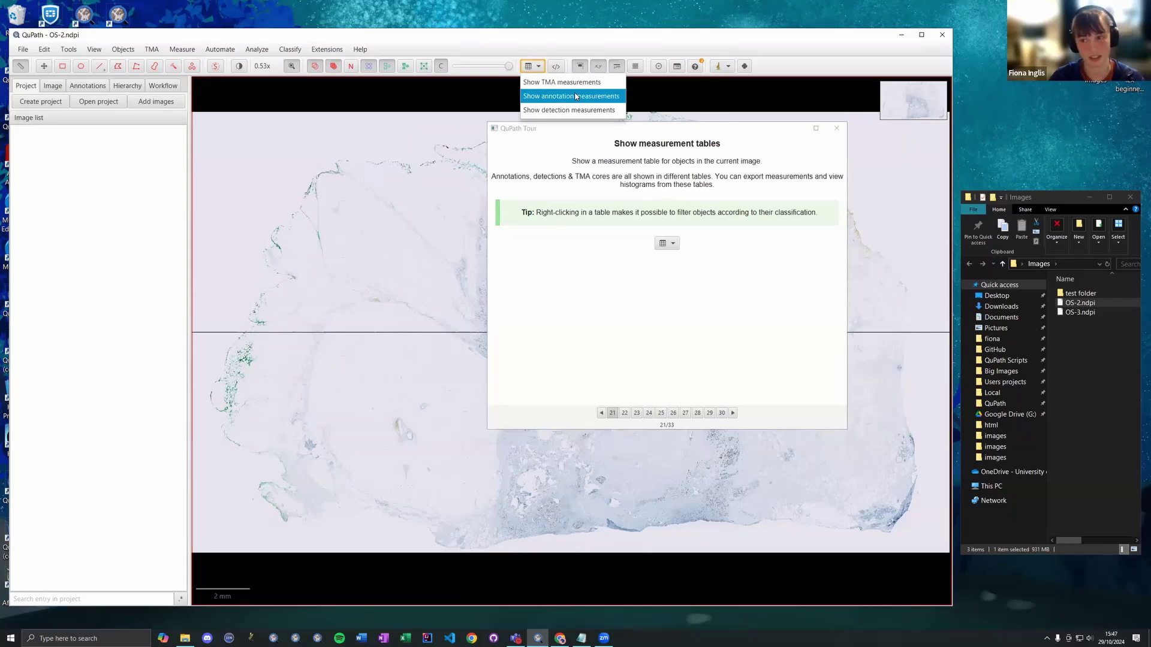
click(461, 48)
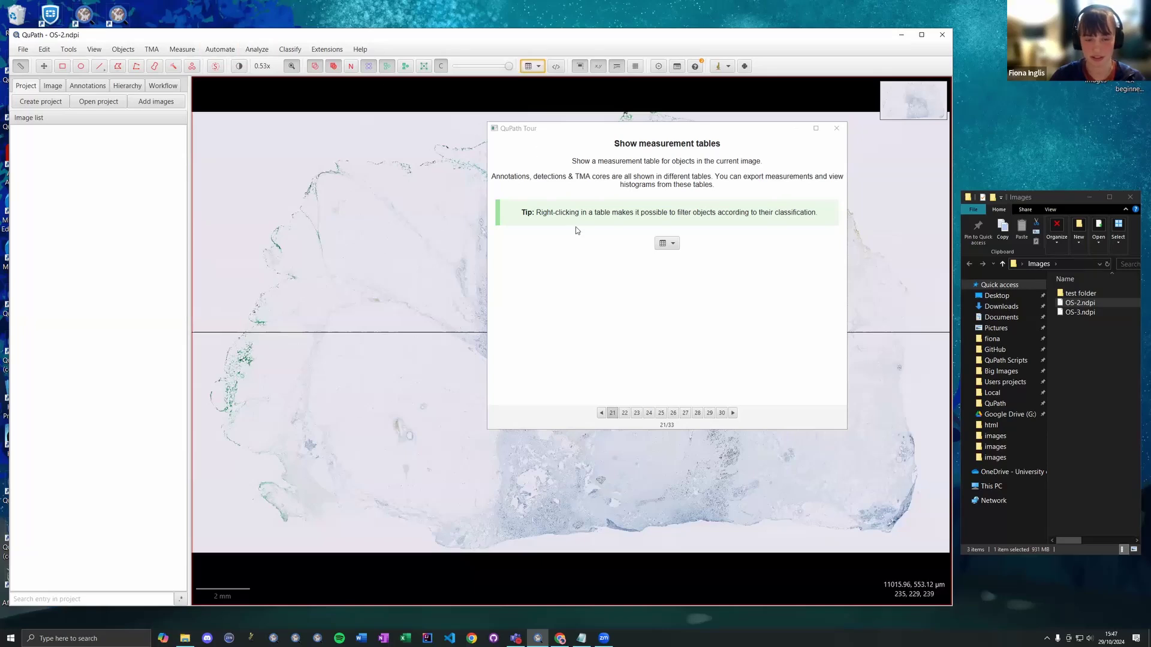
Advance the tour past the Script editor page to Preferences, and move its window clear of the toolbar
key(Right)
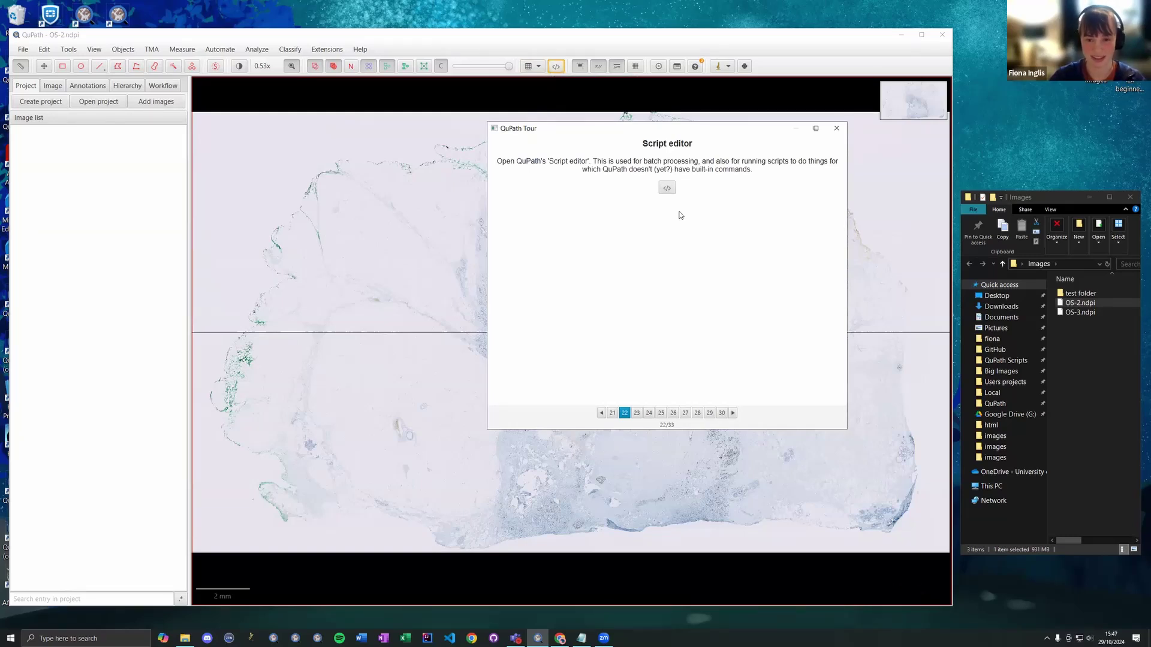
key(Right)
key(Right)
key(Right)
key(Right)
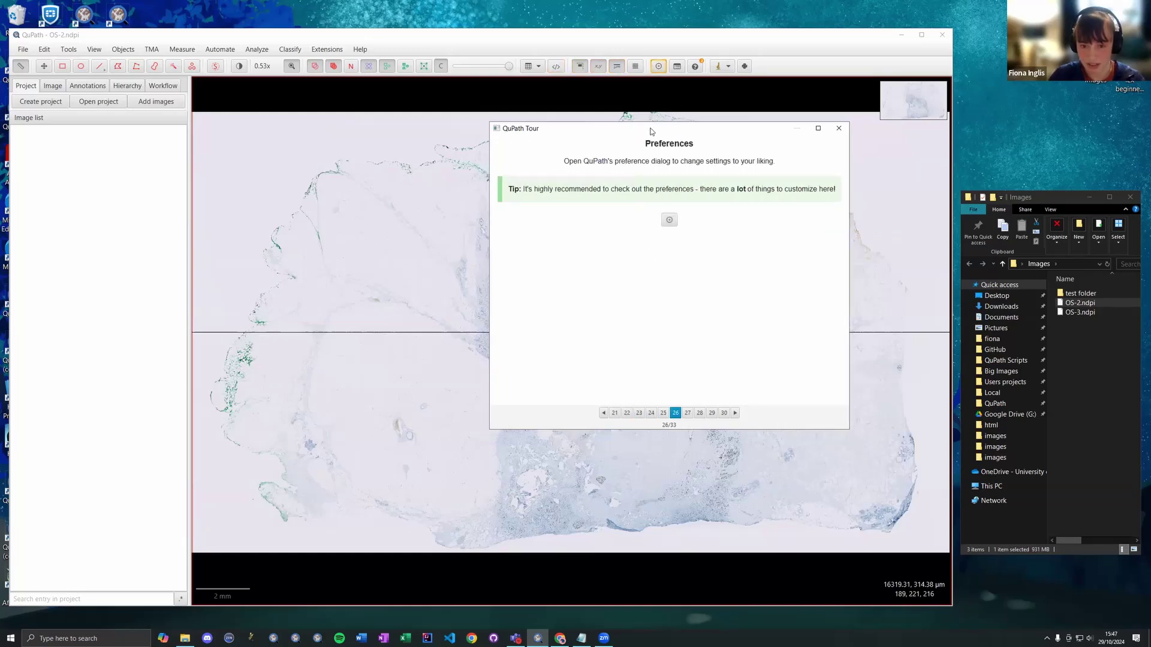
drag(641, 131, 615, 125)
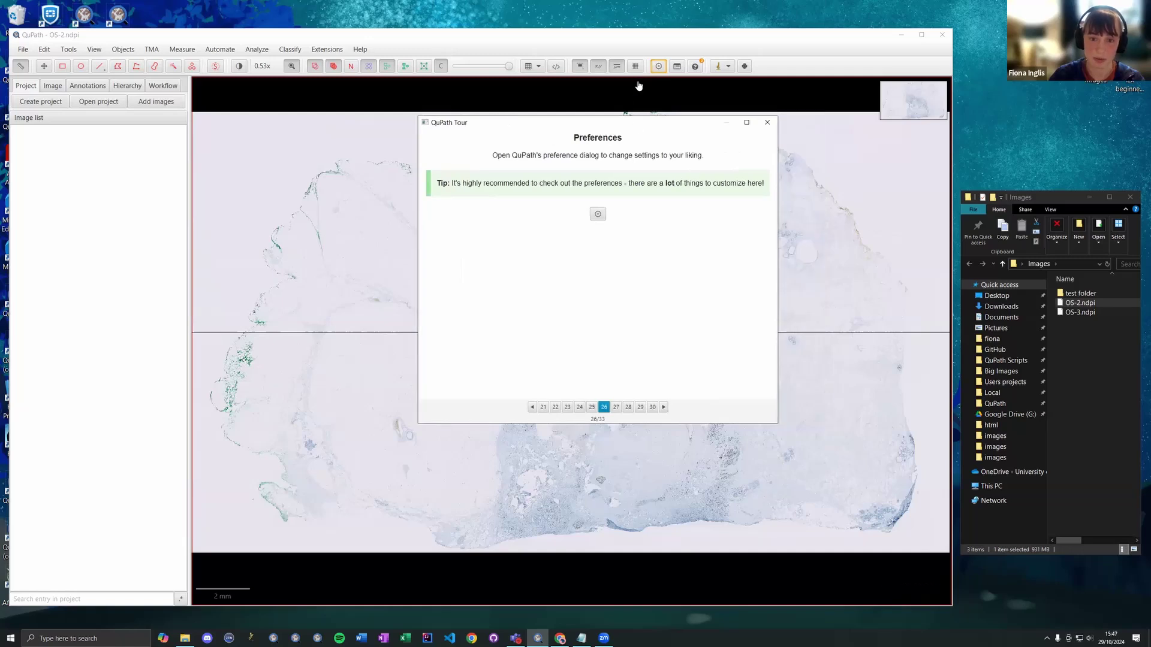
scroll(281, 297, up, 2)
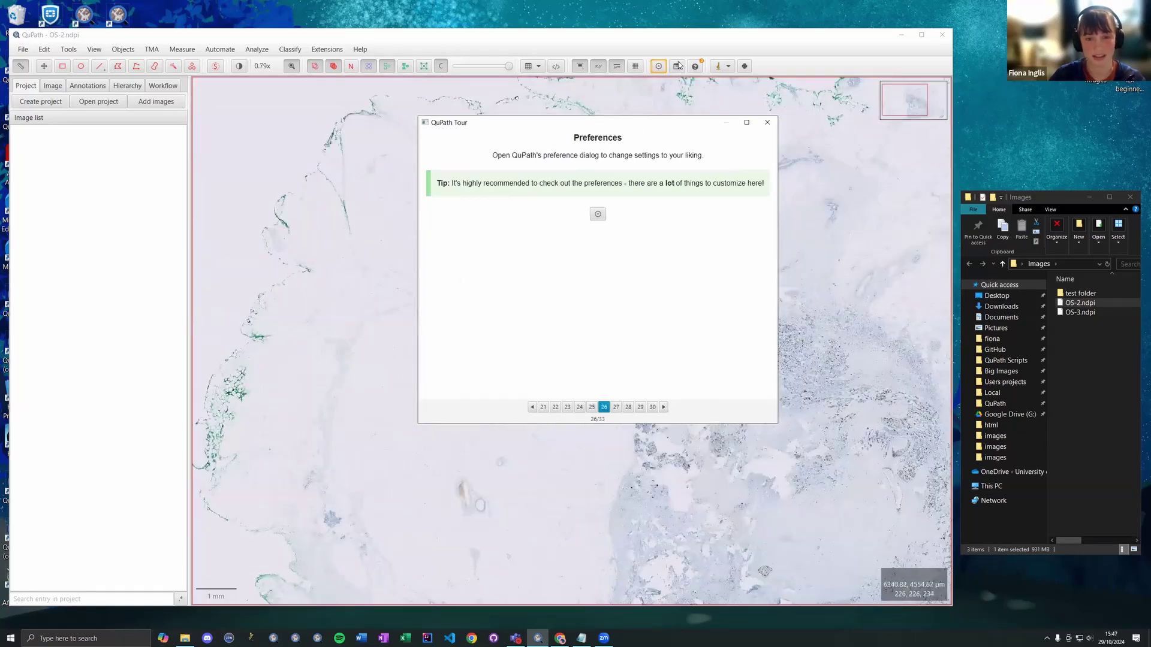
Open the actual Preferences dialog beside the tour, expand its General section to view the settings, and close the dialog
click(657, 68)
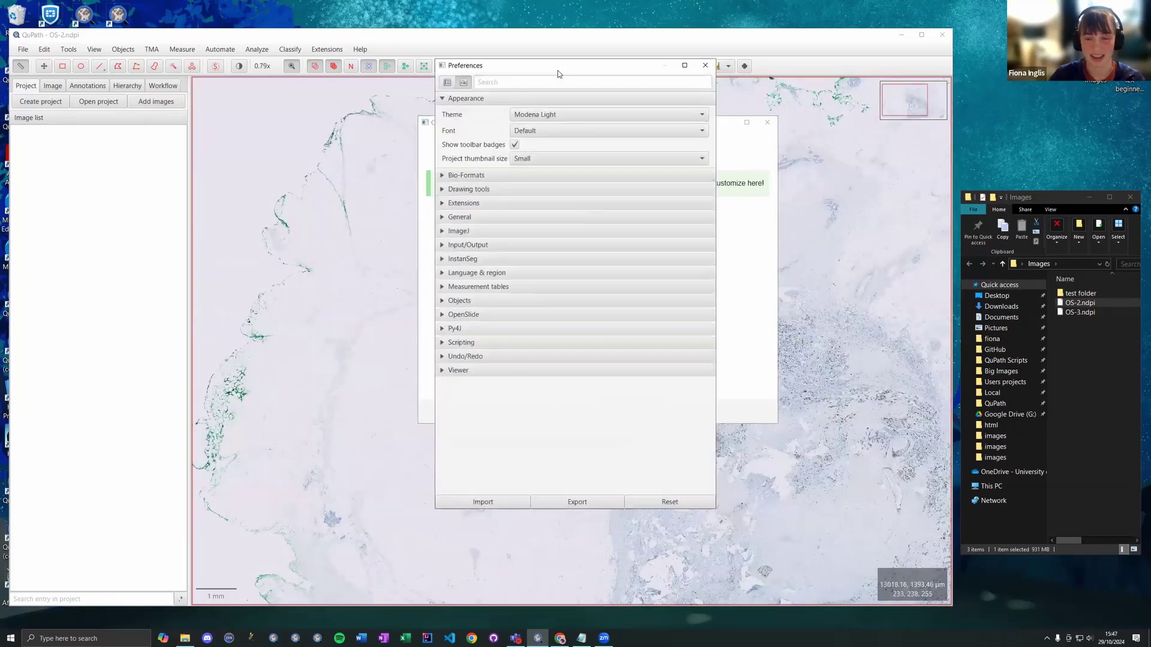
drag(557, 70, 981, 158)
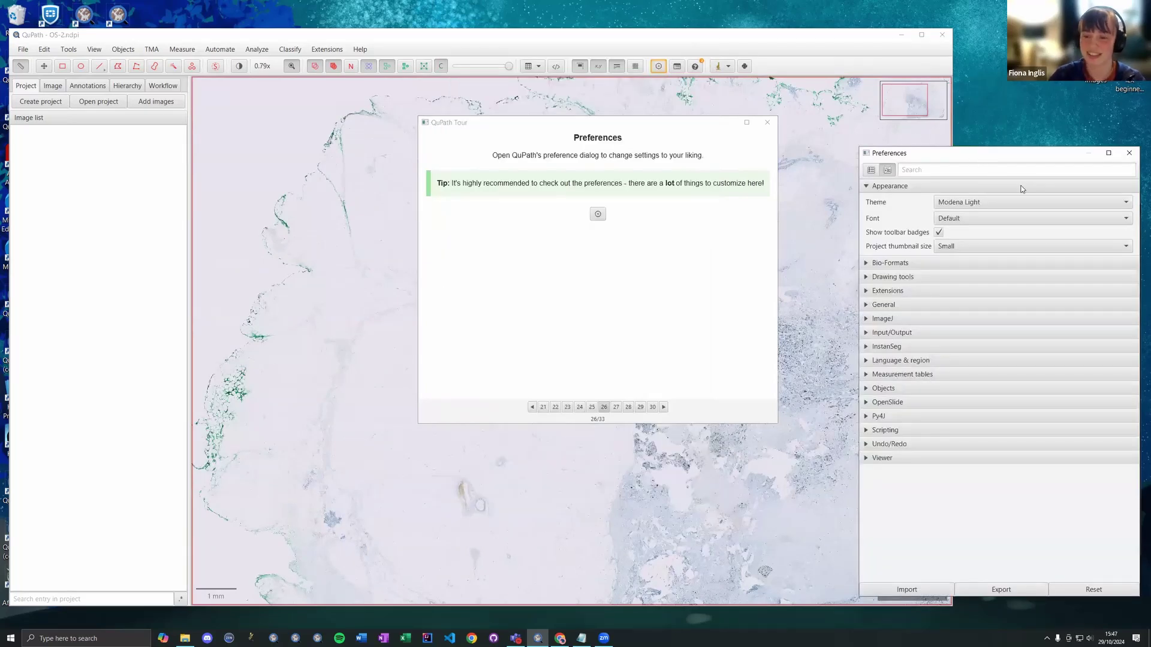
click(894, 306)
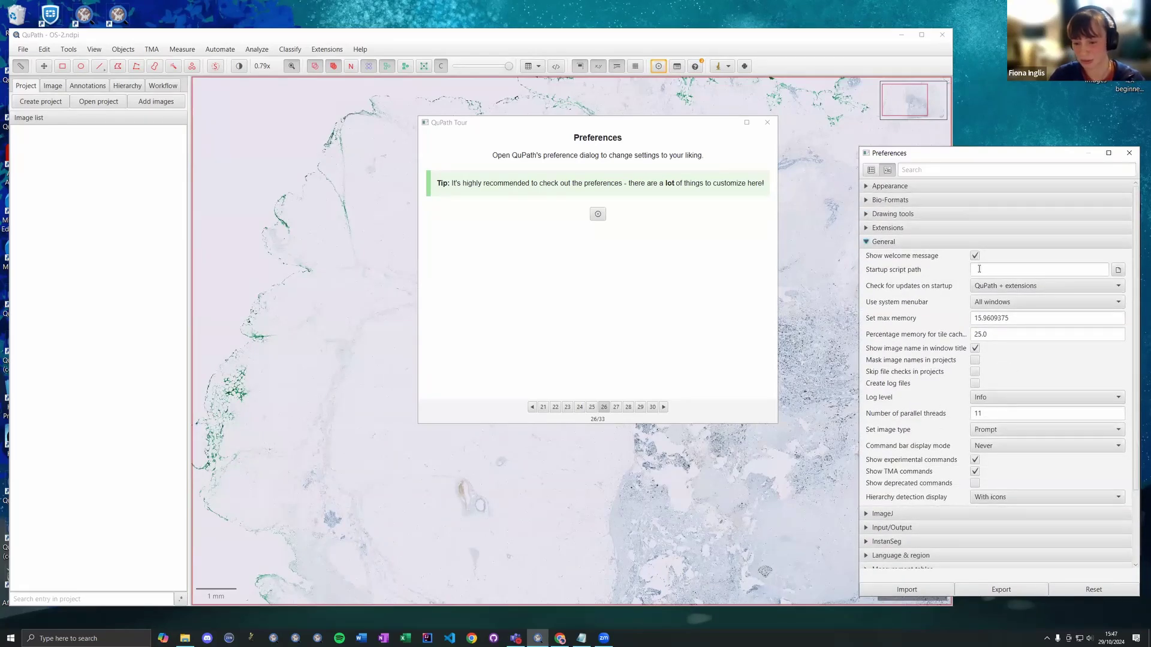
drag(1097, 154, 1071, 148)
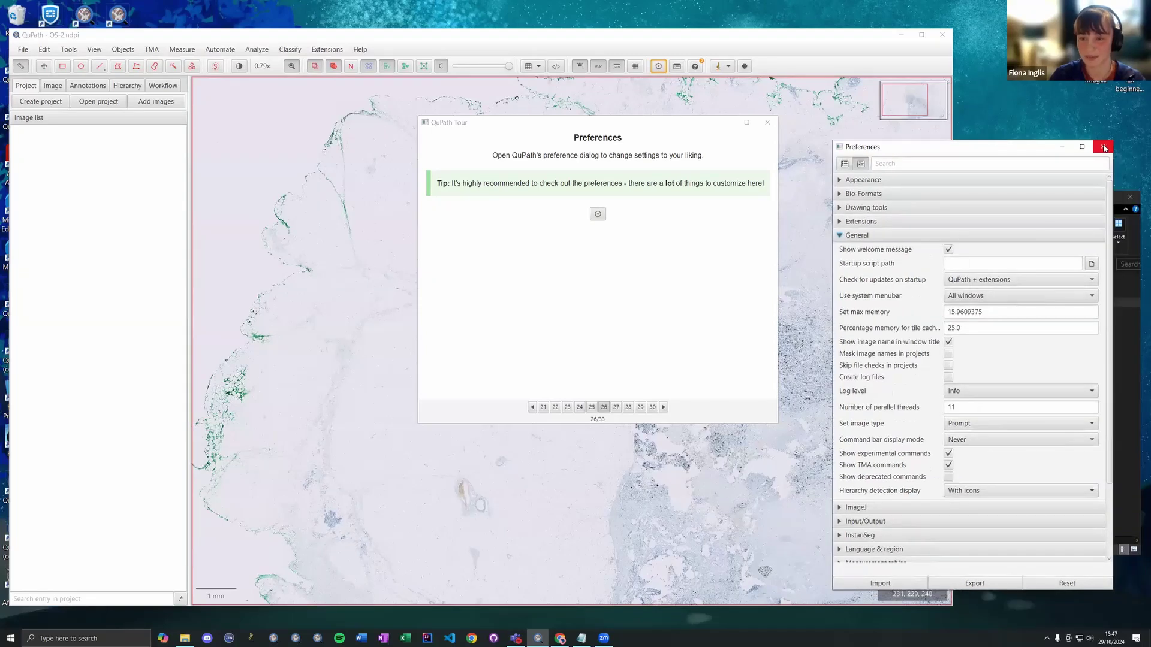
click(1103, 147)
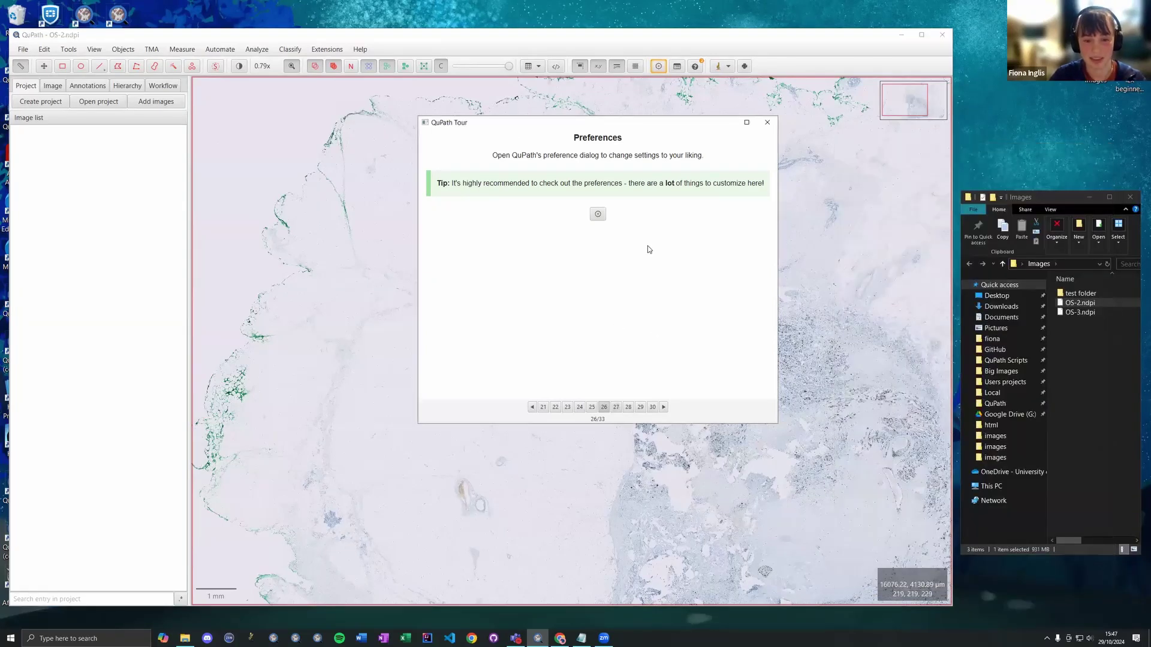
Advance the tour to the Log viewer page, open the actual log beside the tour and enlarge its window
key(Right)
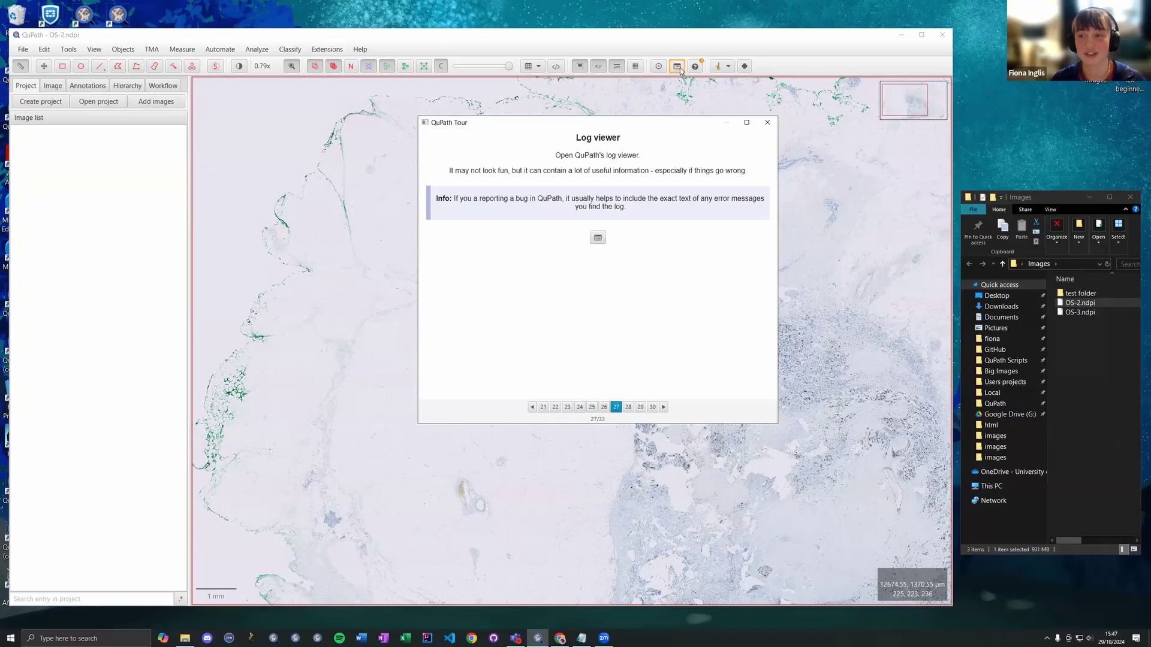
click(677, 66)
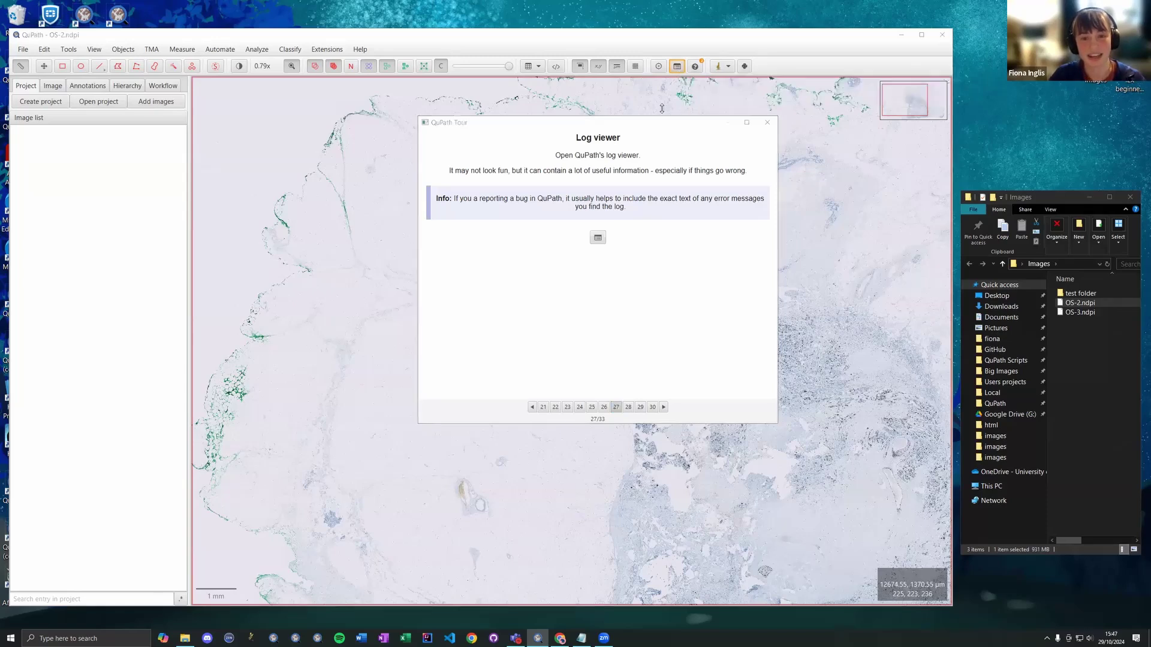
drag(588, 155, 999, 143)
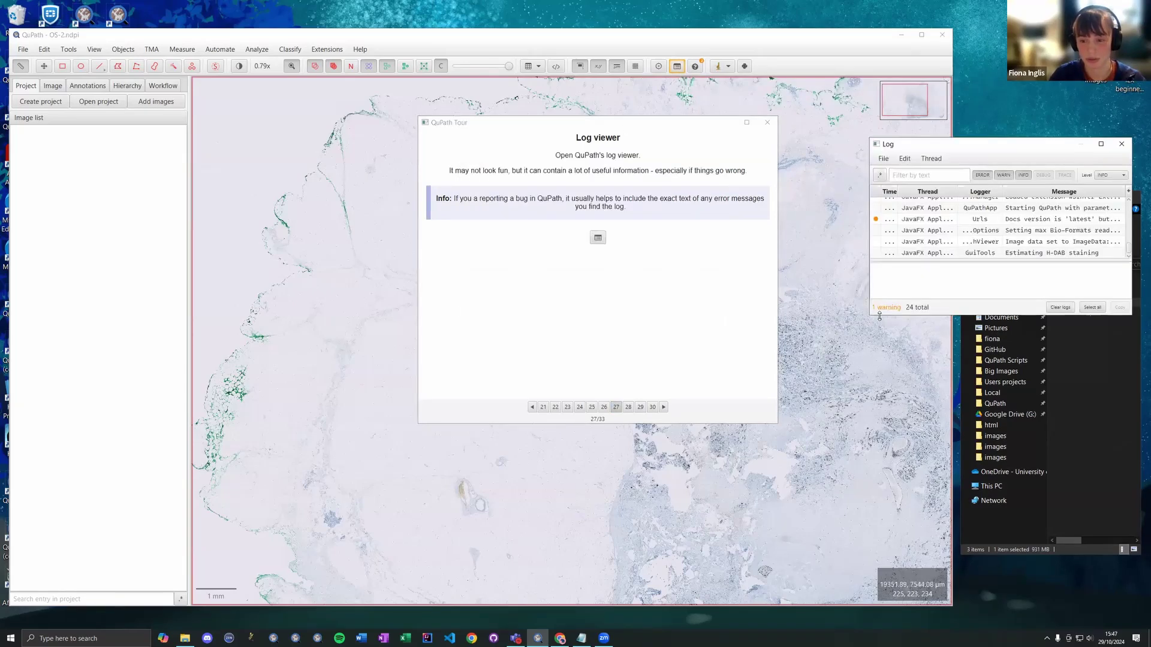
drag(865, 316, 798, 459)
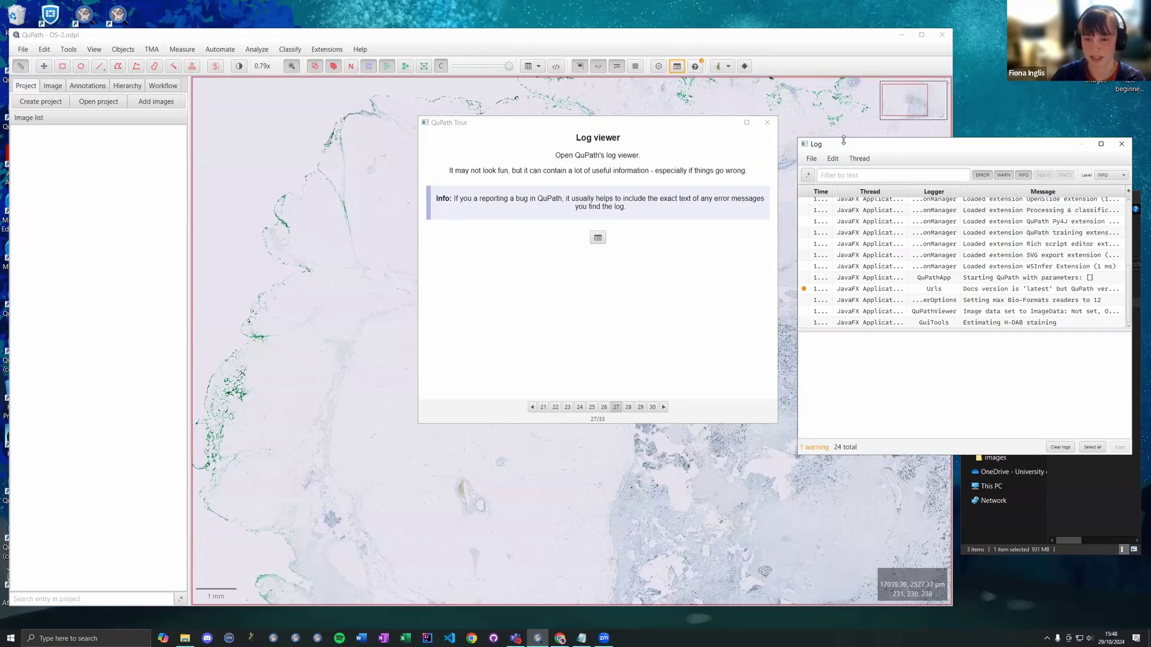
drag(843, 139, 834, 134)
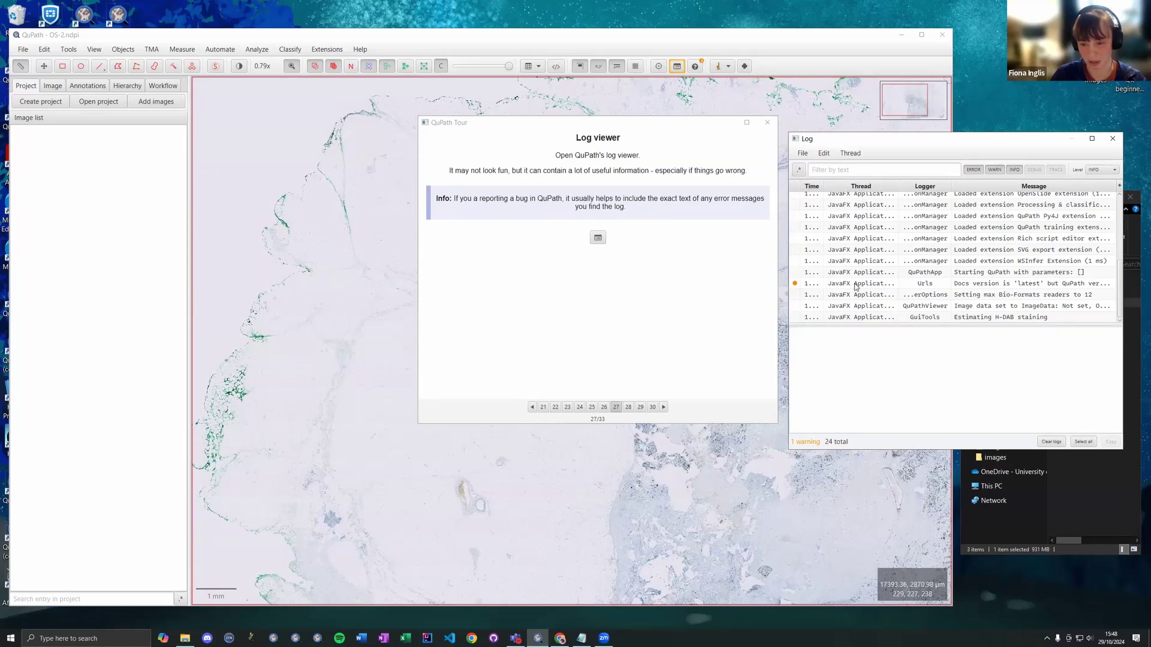
Copy the text of the docs version warning from the log and close the log window
click(792, 284)
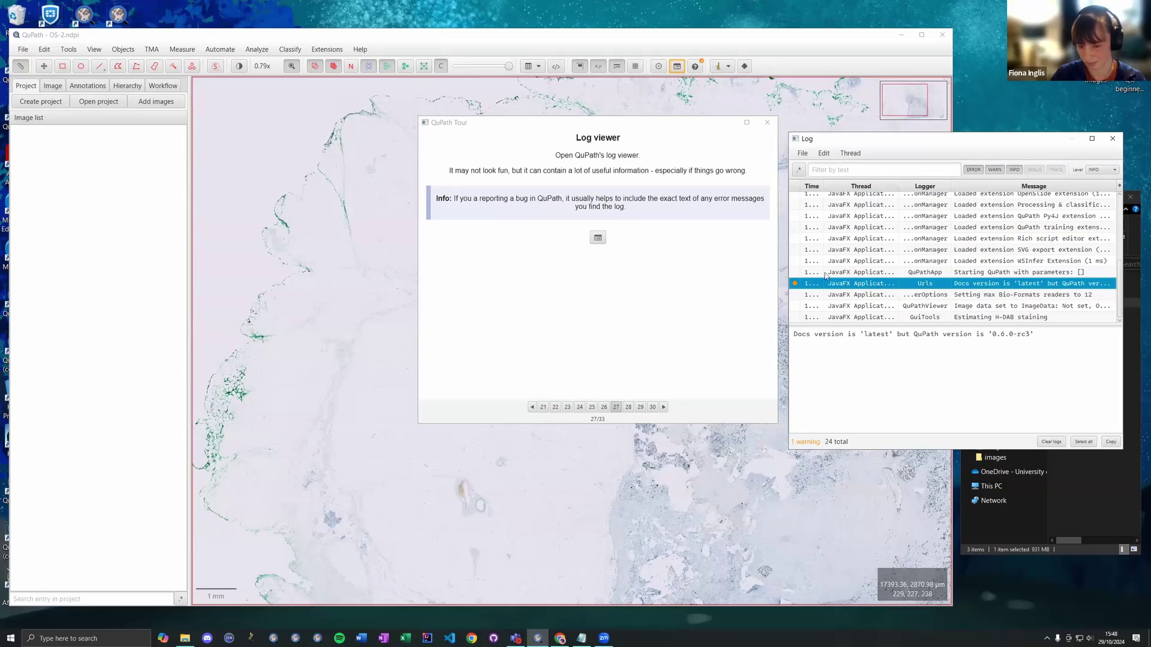
drag(800, 334, 1034, 337)
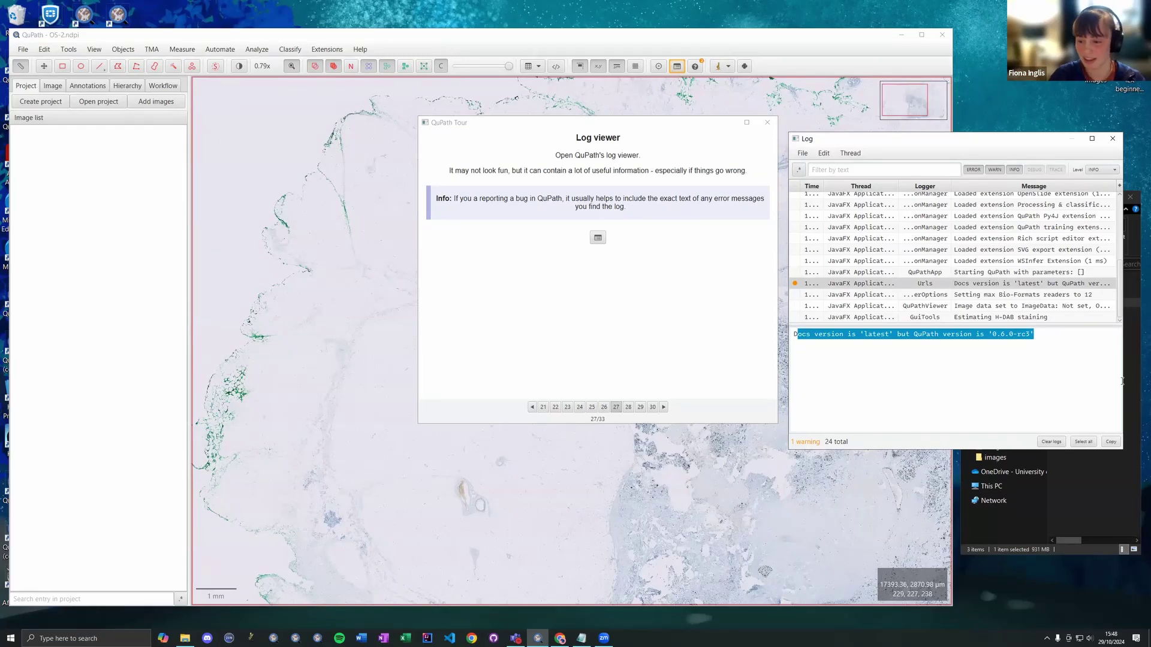
click(1111, 442)
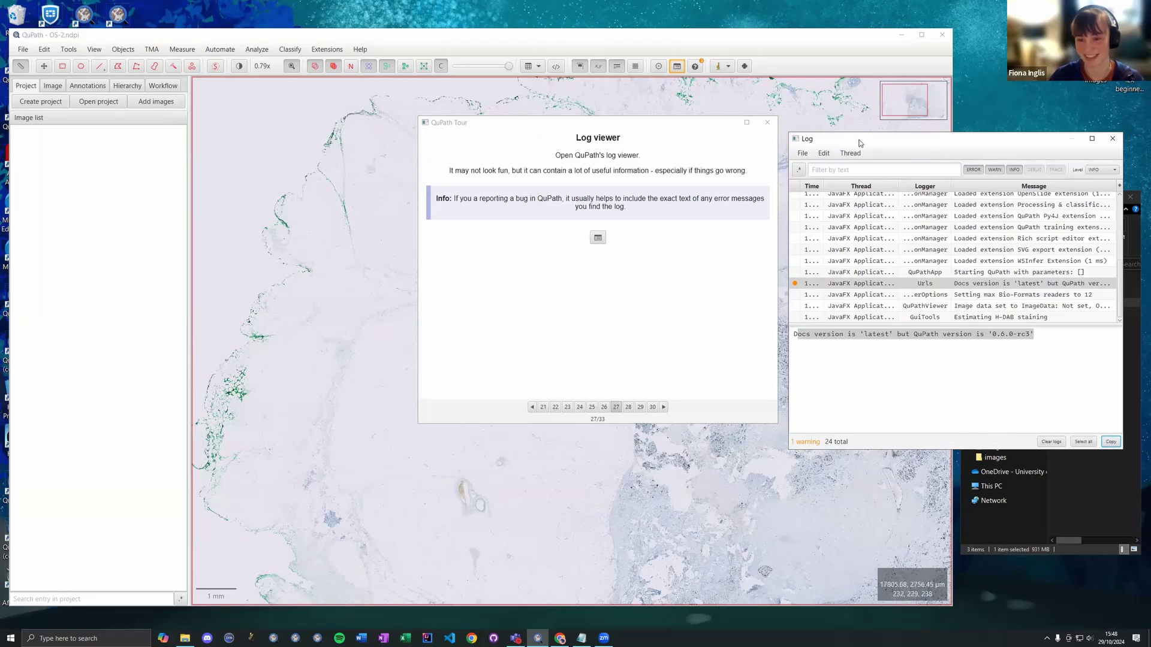
drag(860, 142, 868, 148)
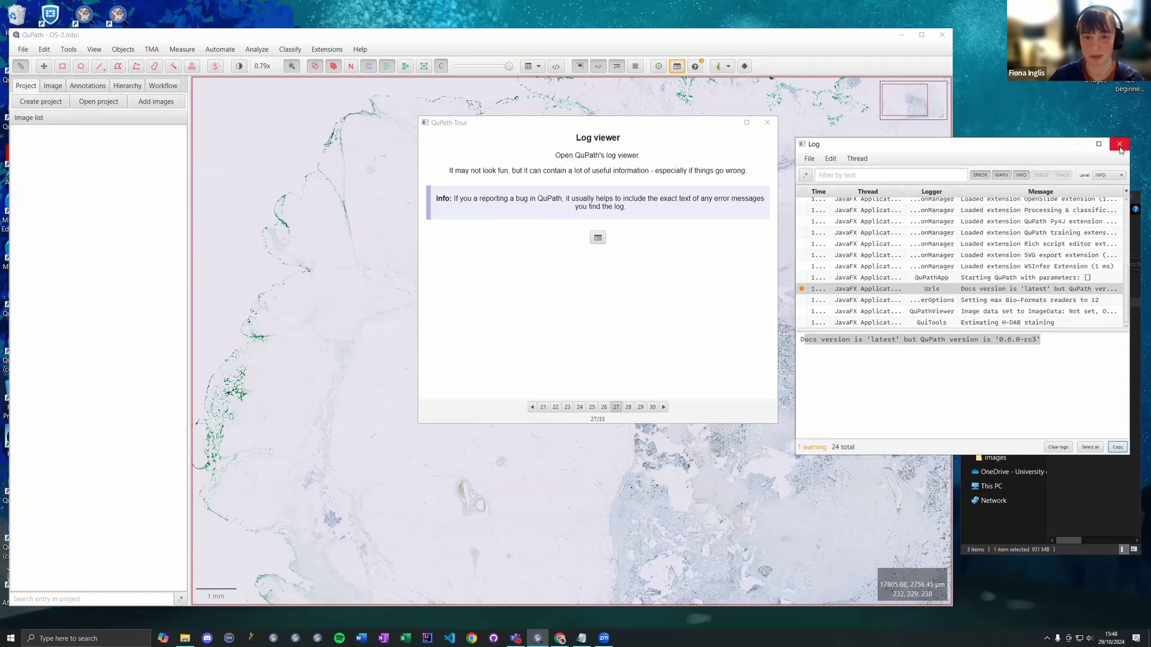
click(1119, 144)
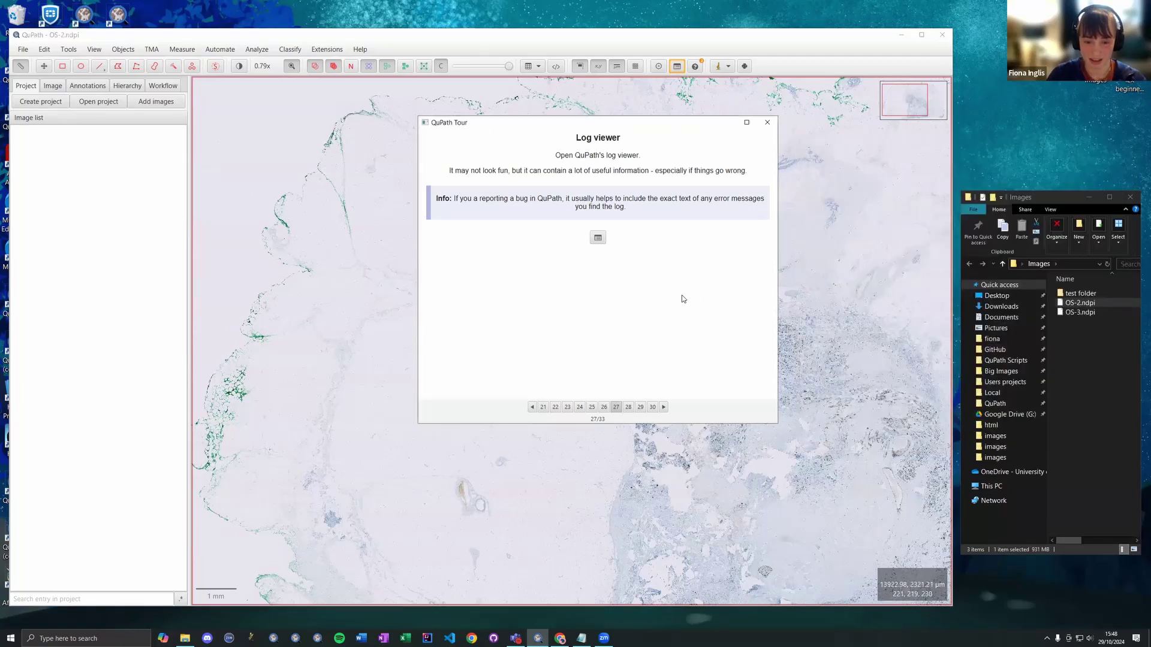
Advance the tour to the Help viewer page, and open the Context help window beside the tour to read its warnings
key(Left)
key(Right)
key(Right)
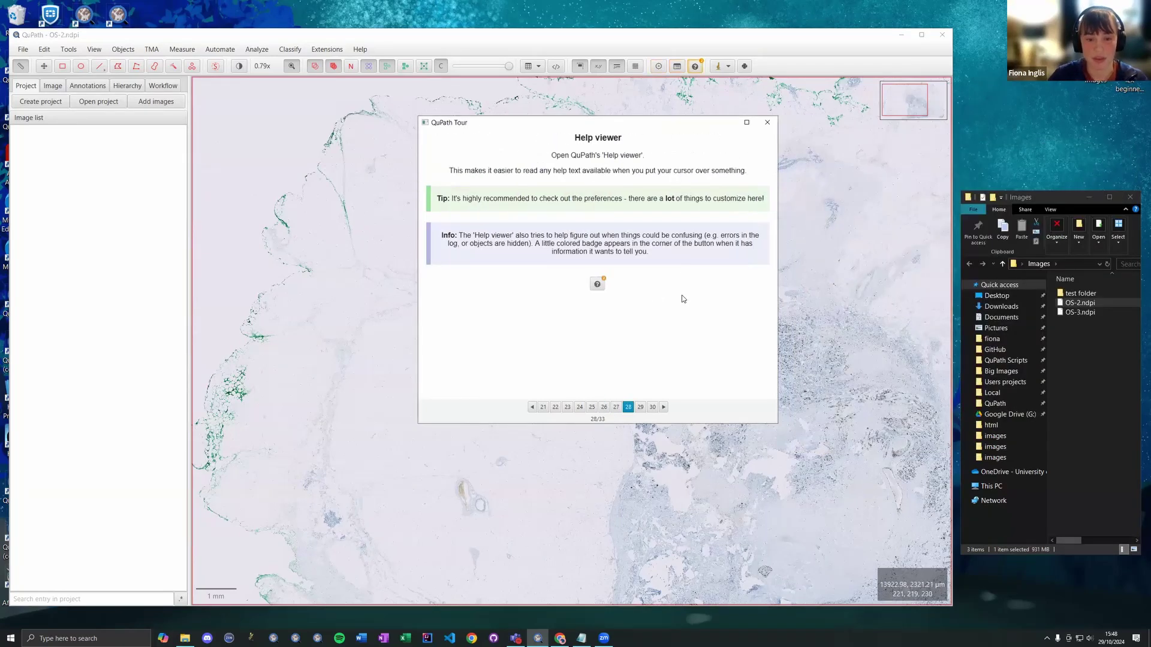
click(695, 66)
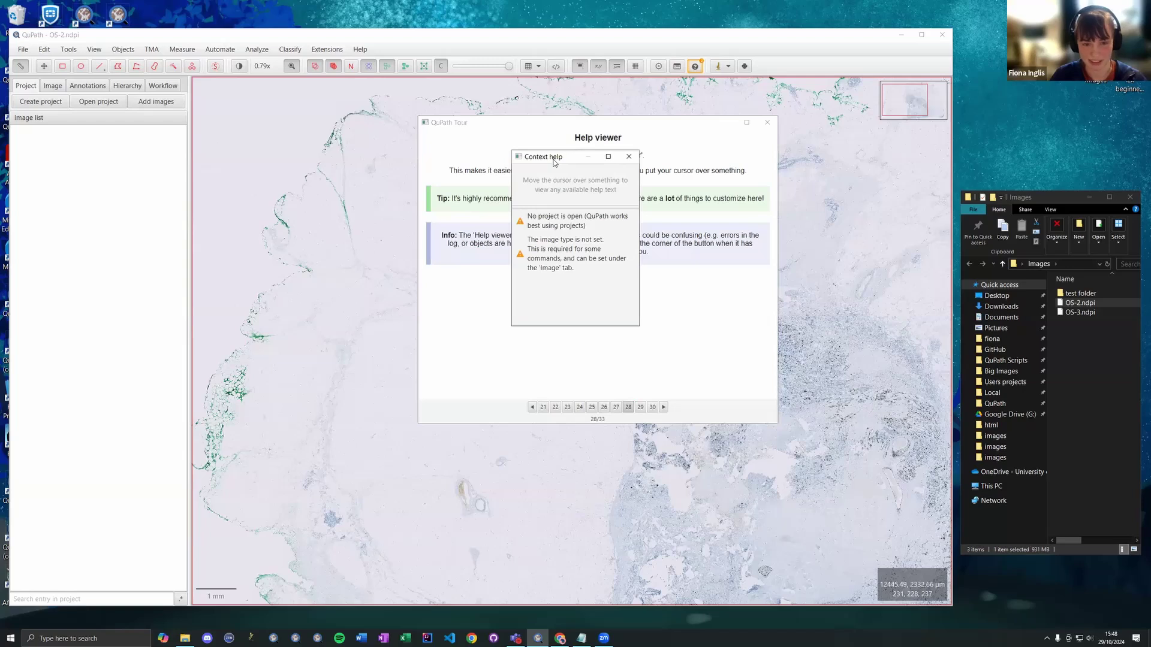
drag(555, 162, 1028, 172)
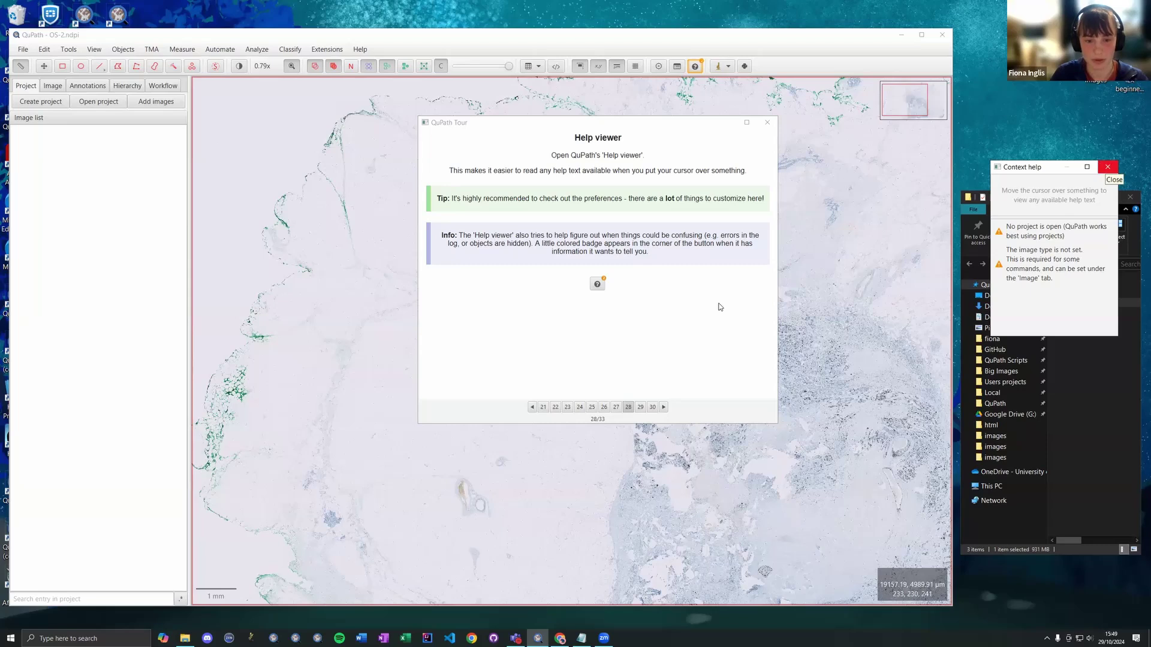
Advance the tour to the Image tab page and examine the image's pixel width and pixel height metadata
key(Right)
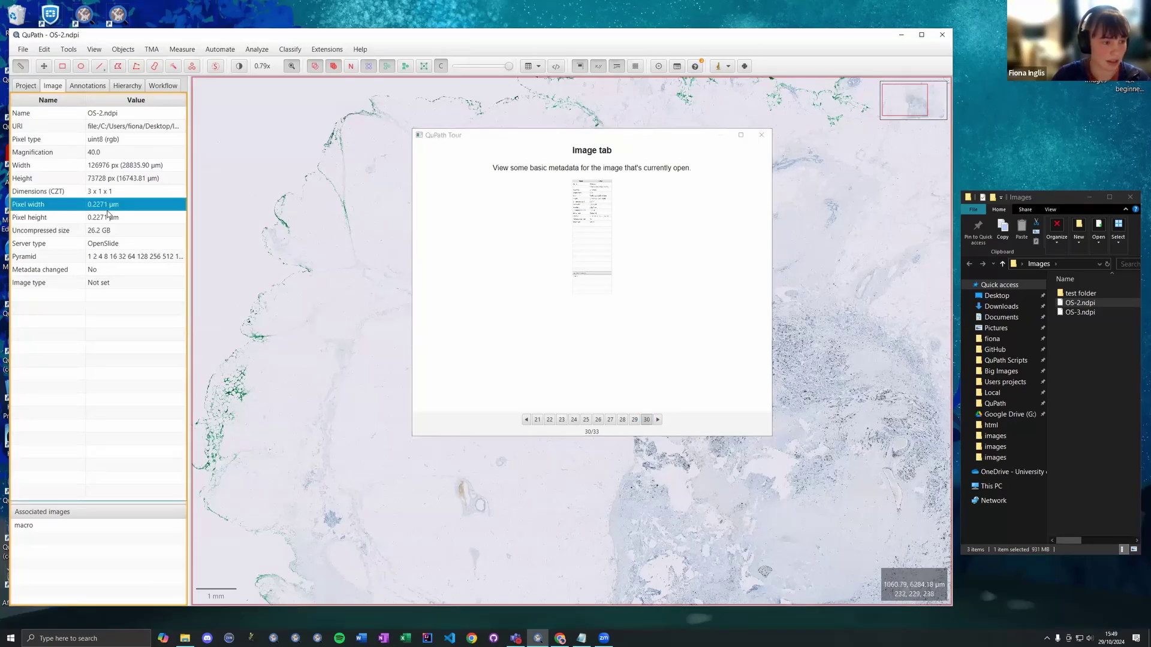
click(106, 206)
click(109, 218)
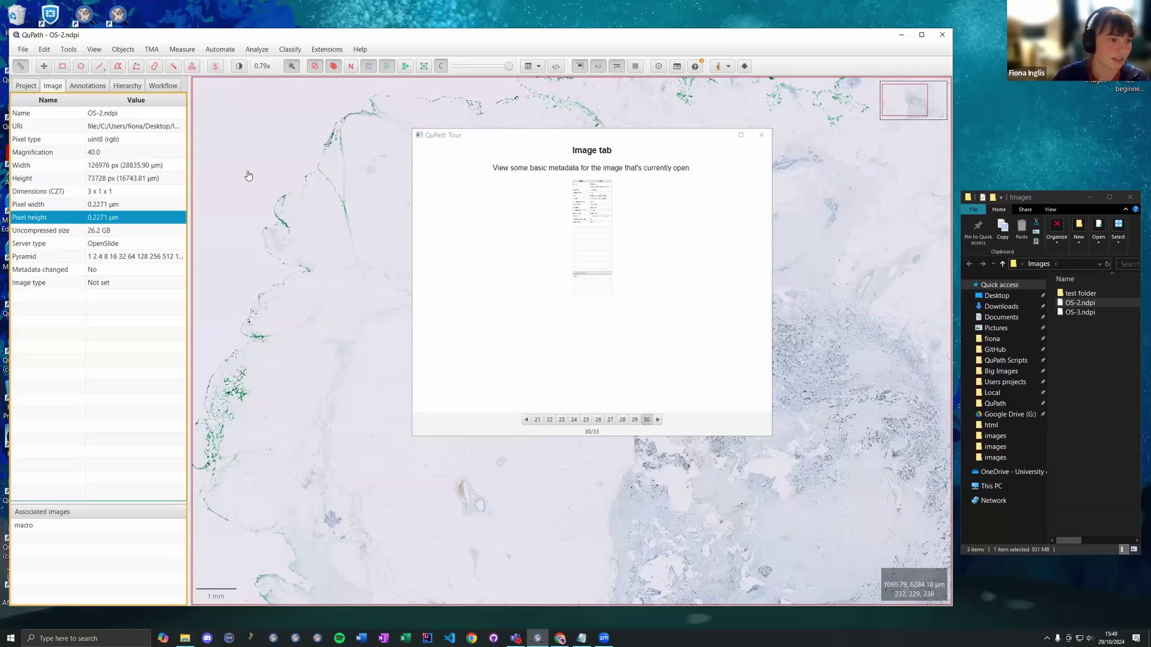
click(464, 232)
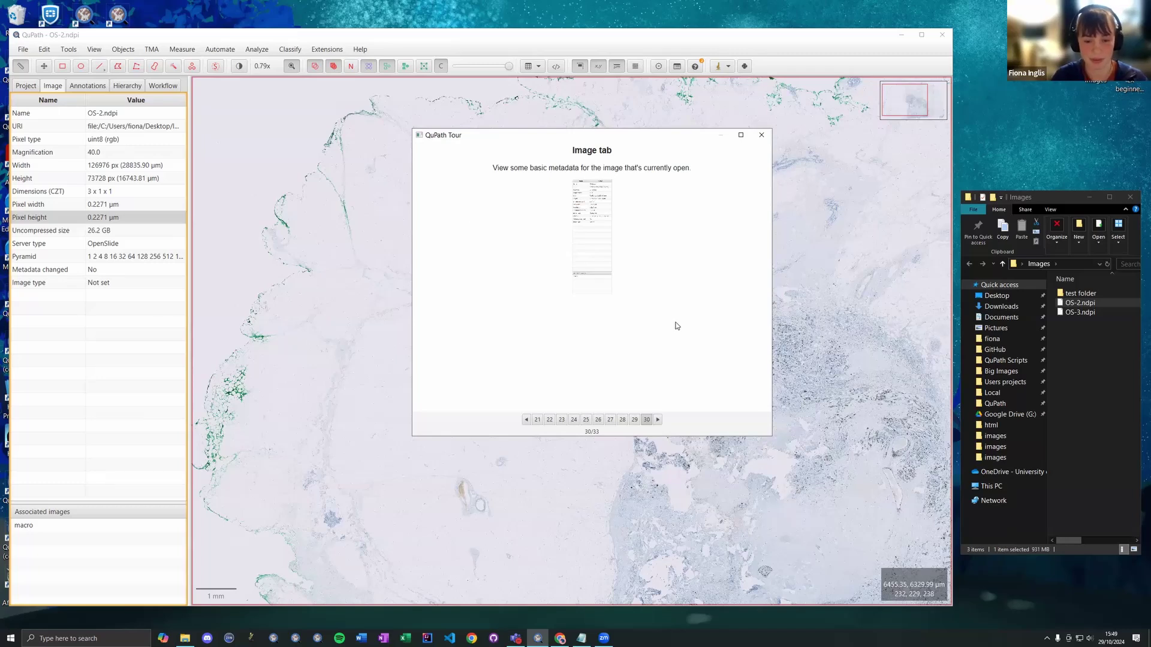
Advance the tour through the Annotation and Hierarchy tab pages to the final Workflow tab page, shifting its window off the image centre
key(Right)
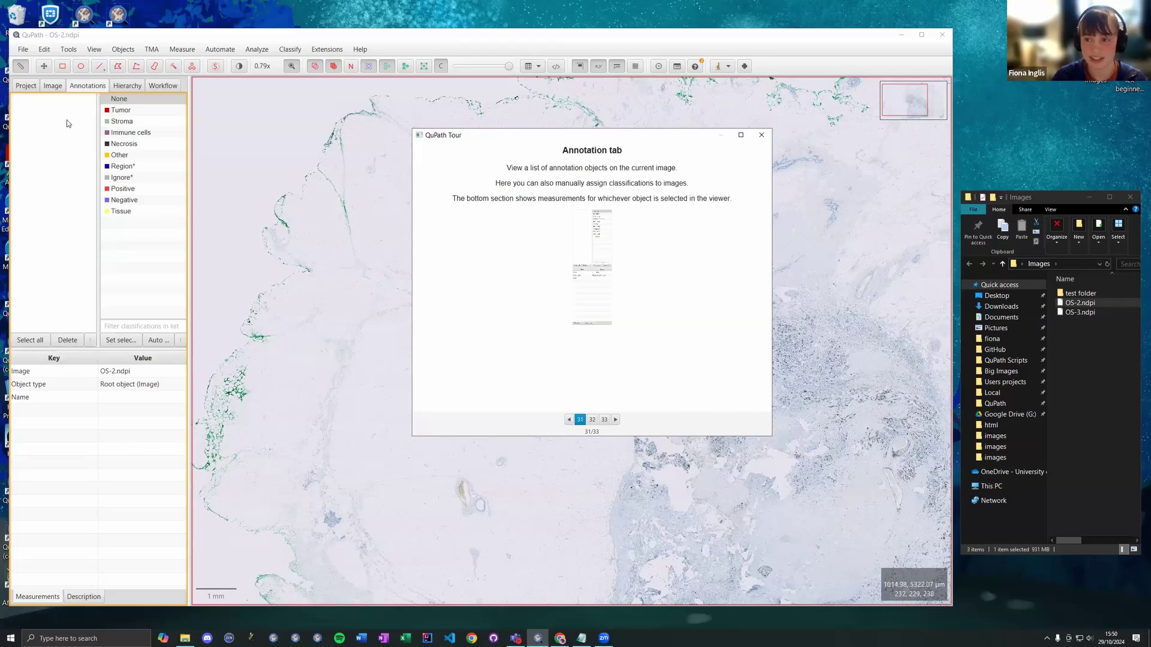
drag(521, 139, 375, 116)
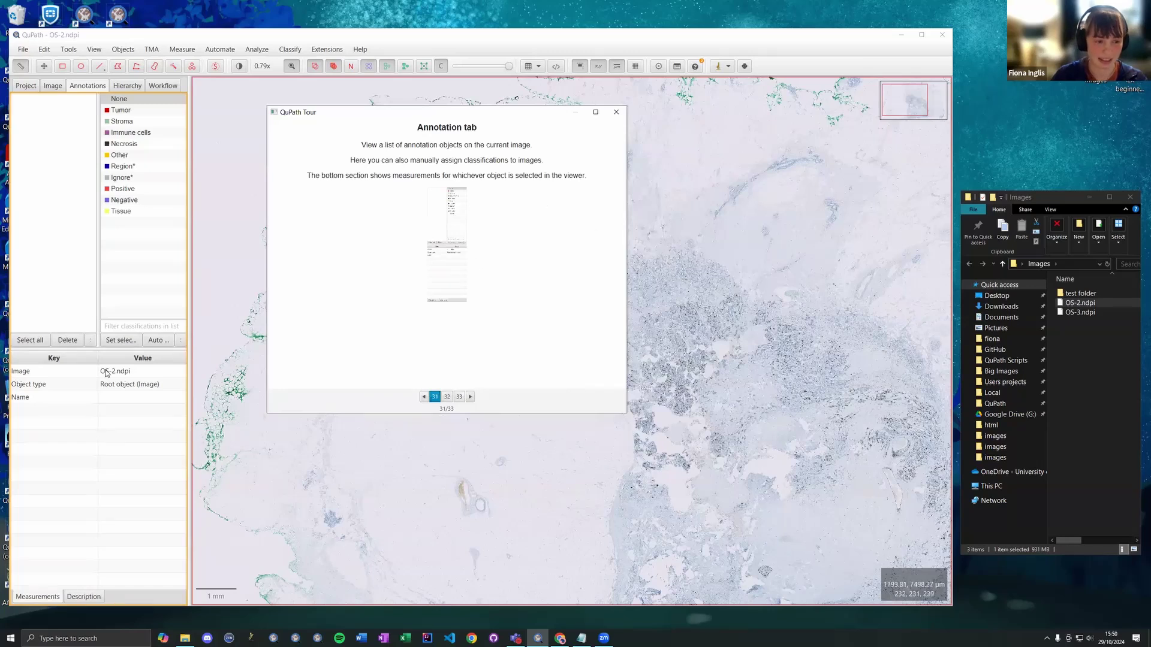
click(449, 398)
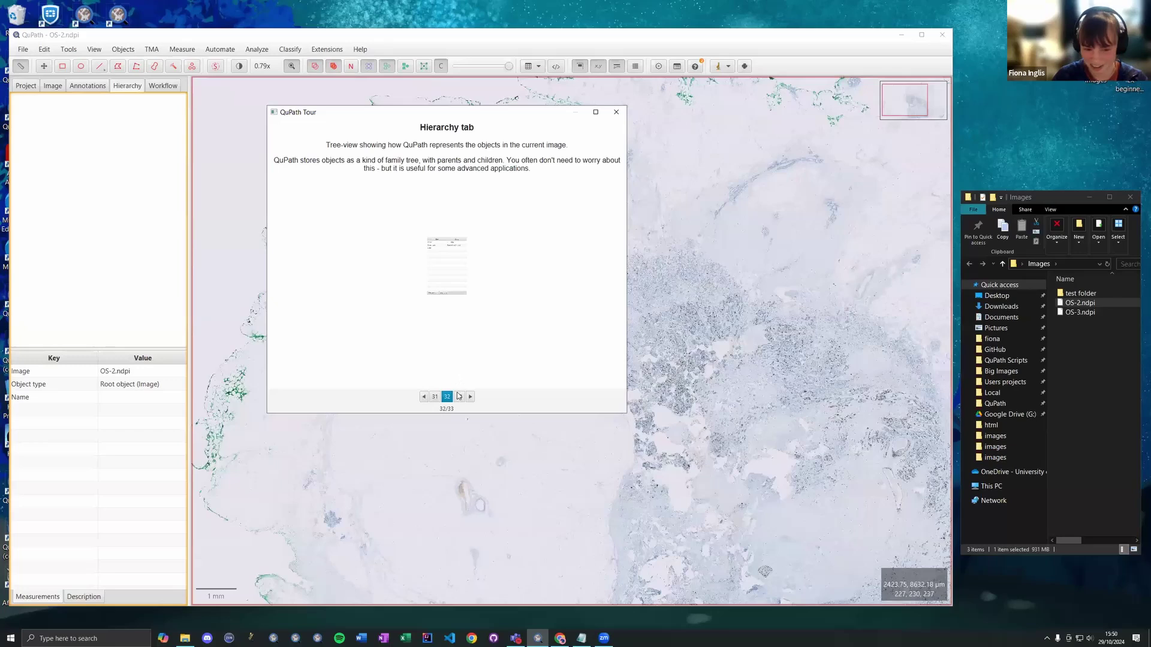
click(459, 398)
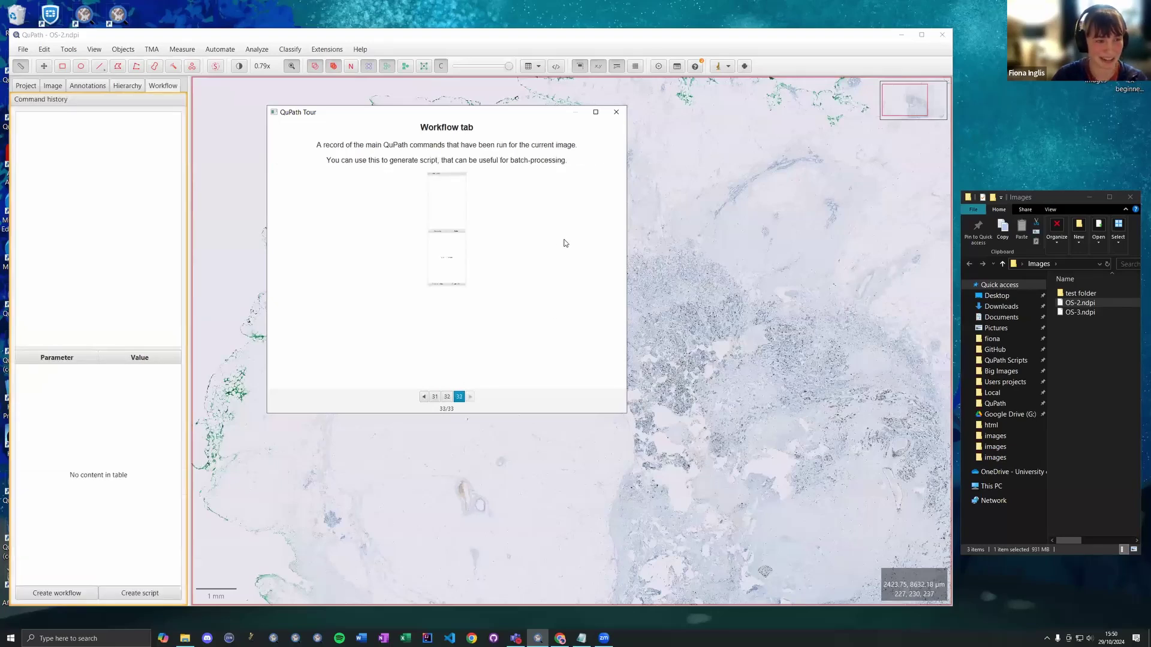
Close the finished tour and quit QuPath
click(615, 113)
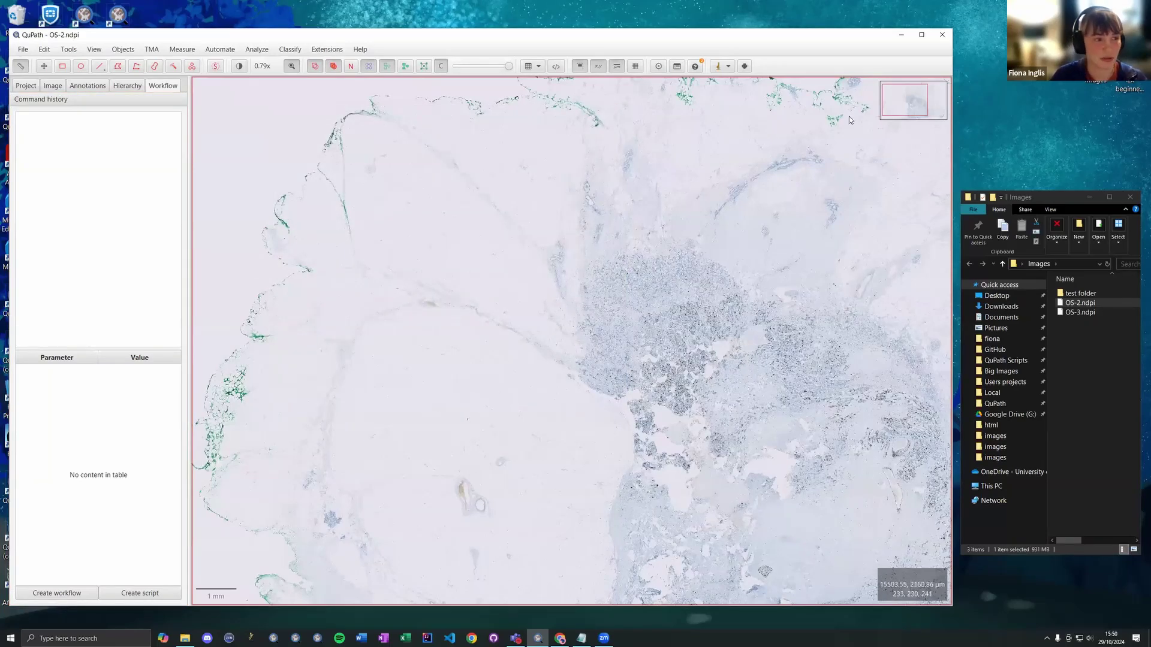
click(943, 36)
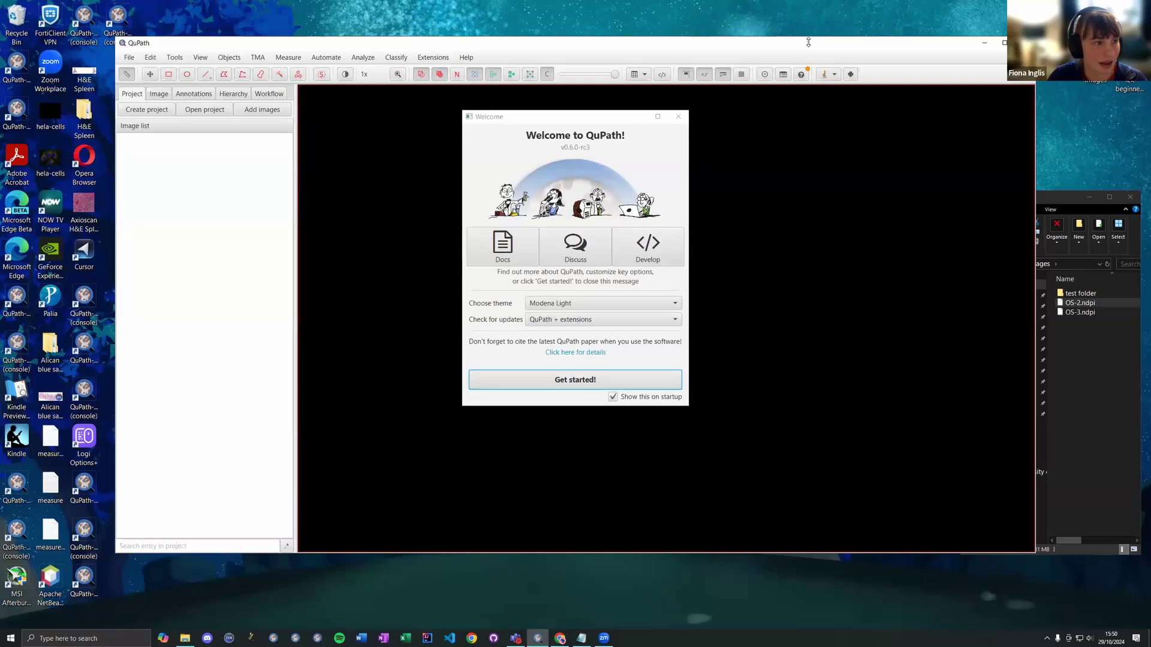
Dismiss the welcome message, then enlarge the main window and position it beside the Images folder window
drag(590, 120, 525, 109)
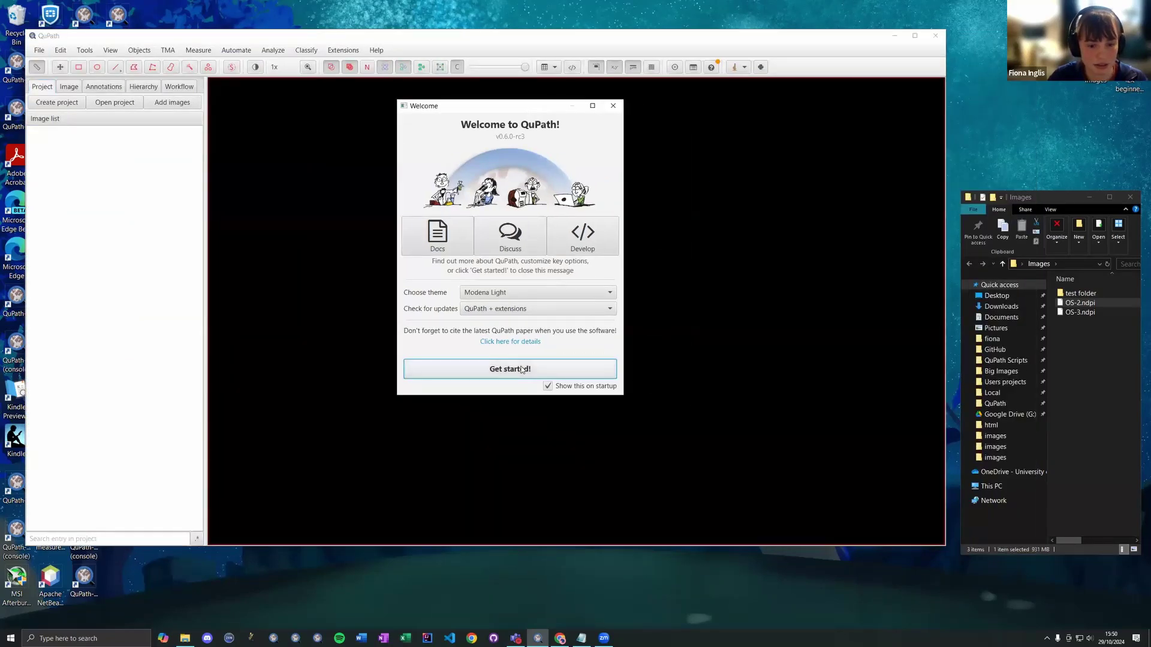
click(928, 511)
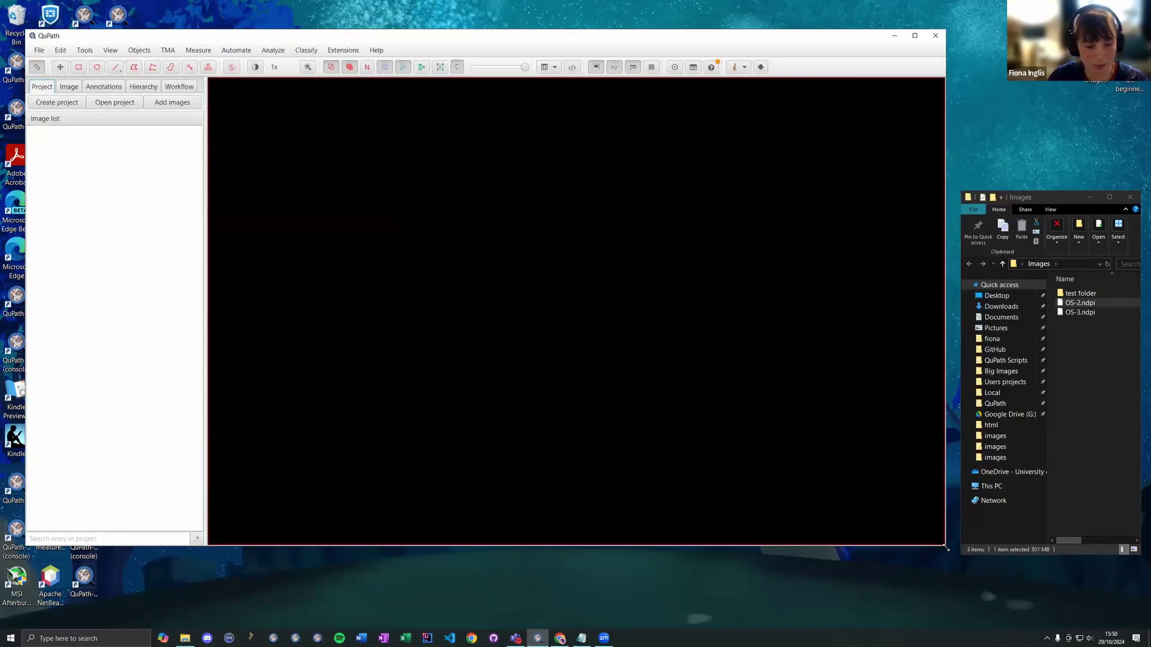
drag(946, 547, 954, 598)
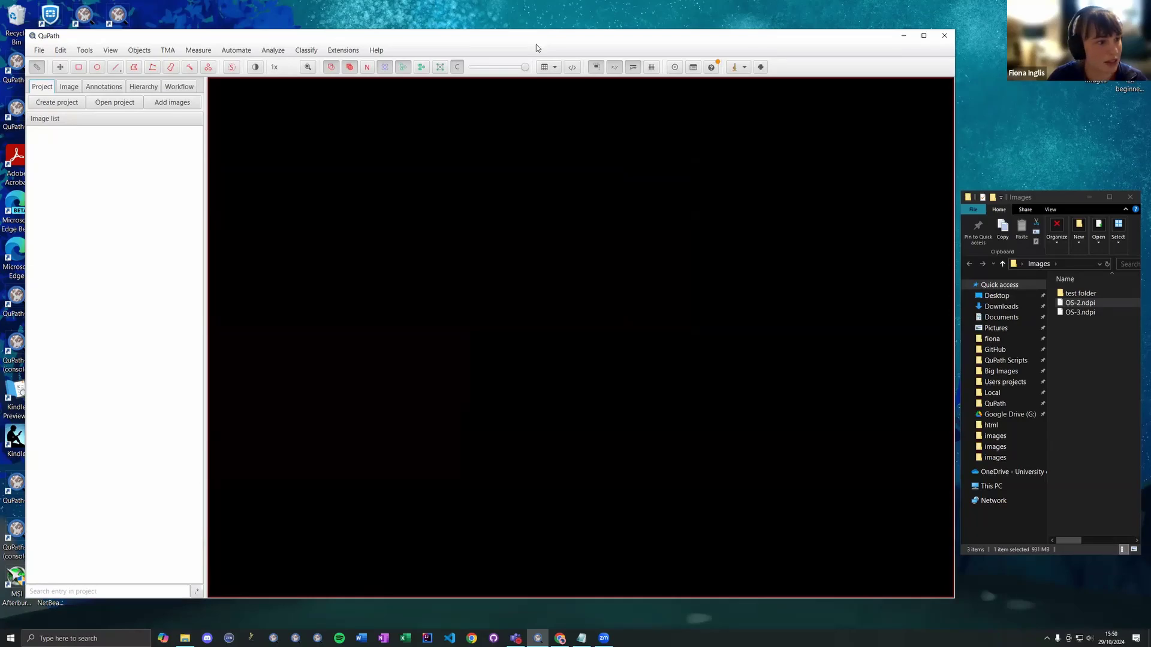
drag(536, 45, 523, 53)
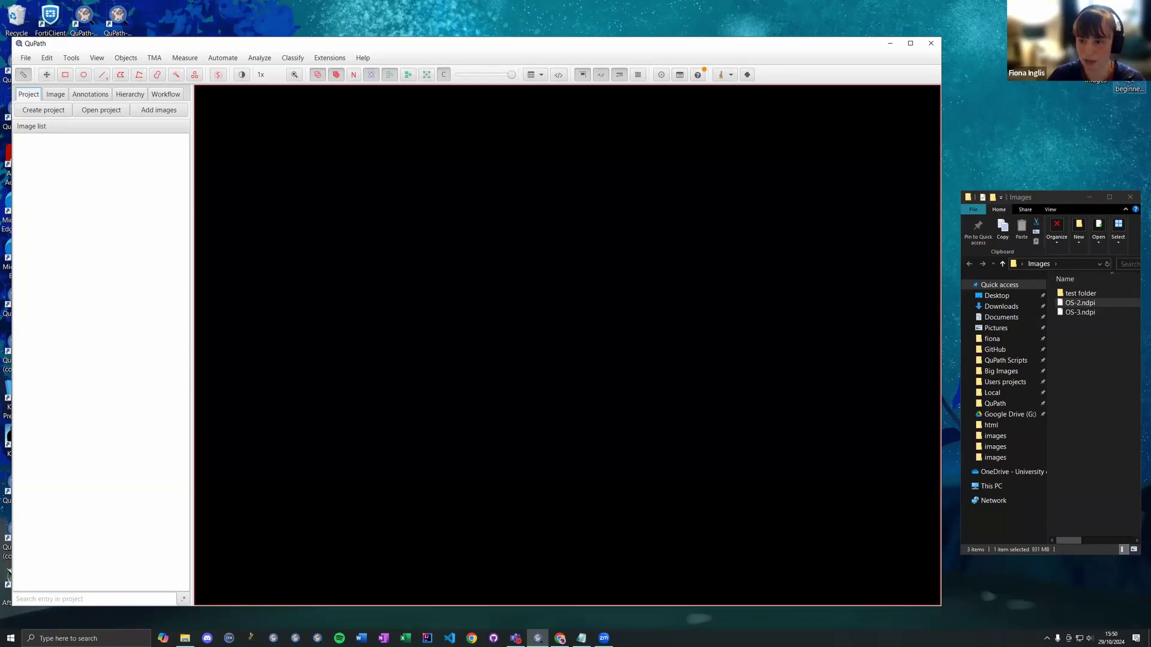
Create a project from the empty "i2k beginners project" folder on the desktop
click(1135, 91)
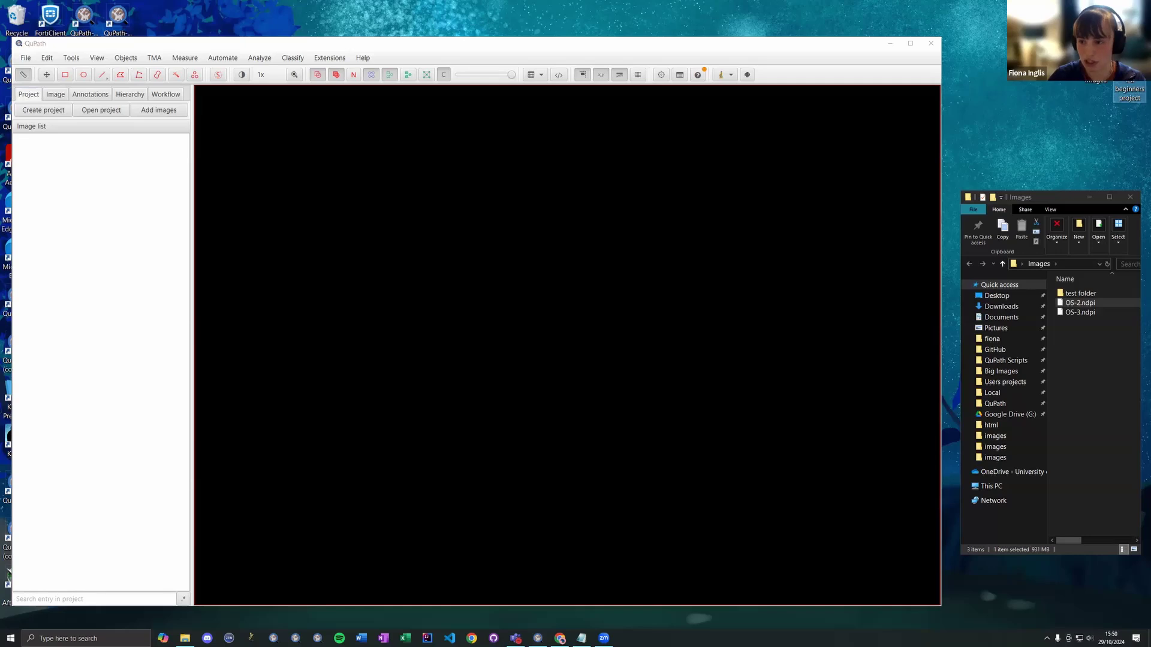
drag(1130, 91, 743, 189)
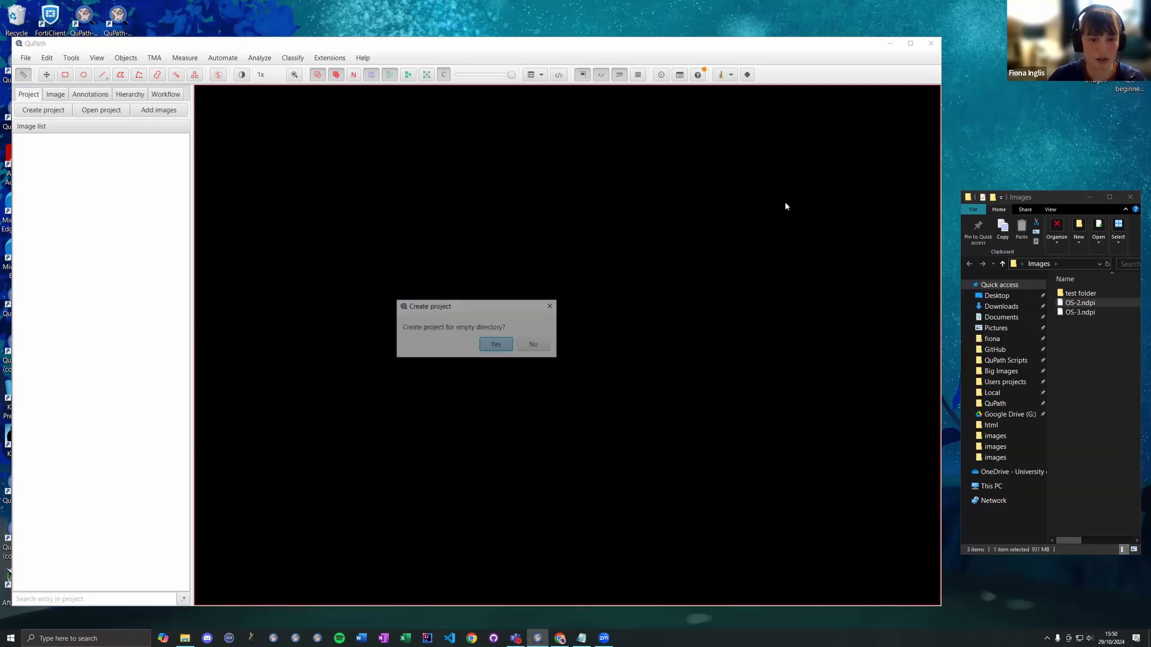
click(493, 358)
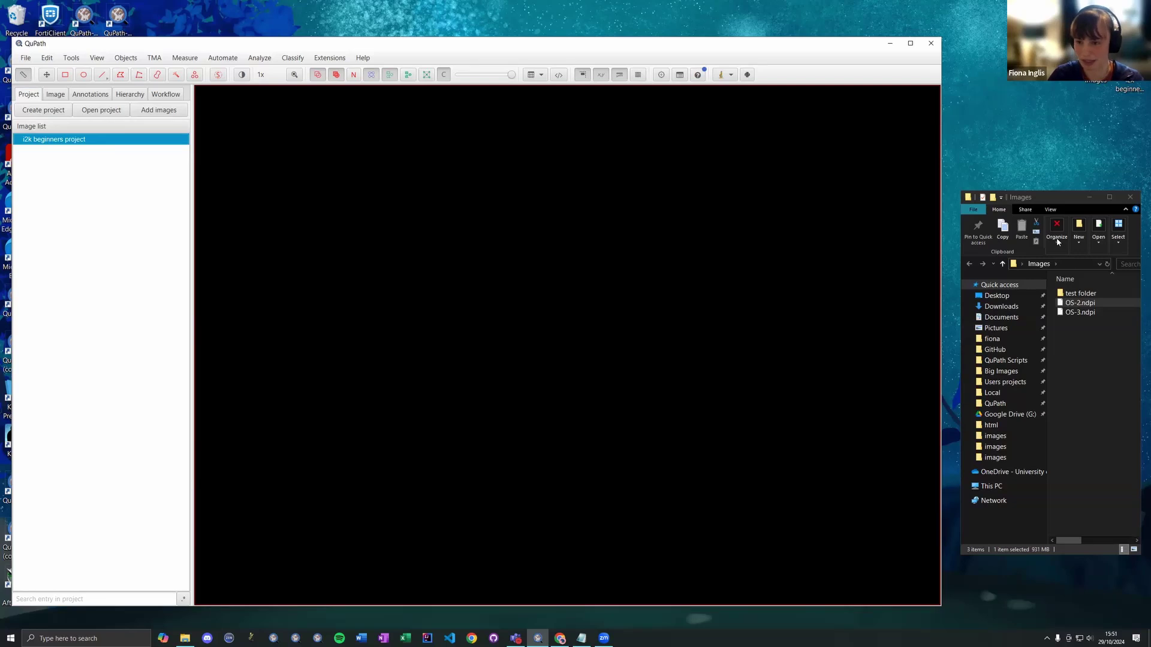
Bring OS-2.ndpi and OS-3.ndpi from the Images folder into the project's image import dialog
drag(1053, 198, 1052, 214)
click(1073, 327)
ctrl+click(1073, 319)
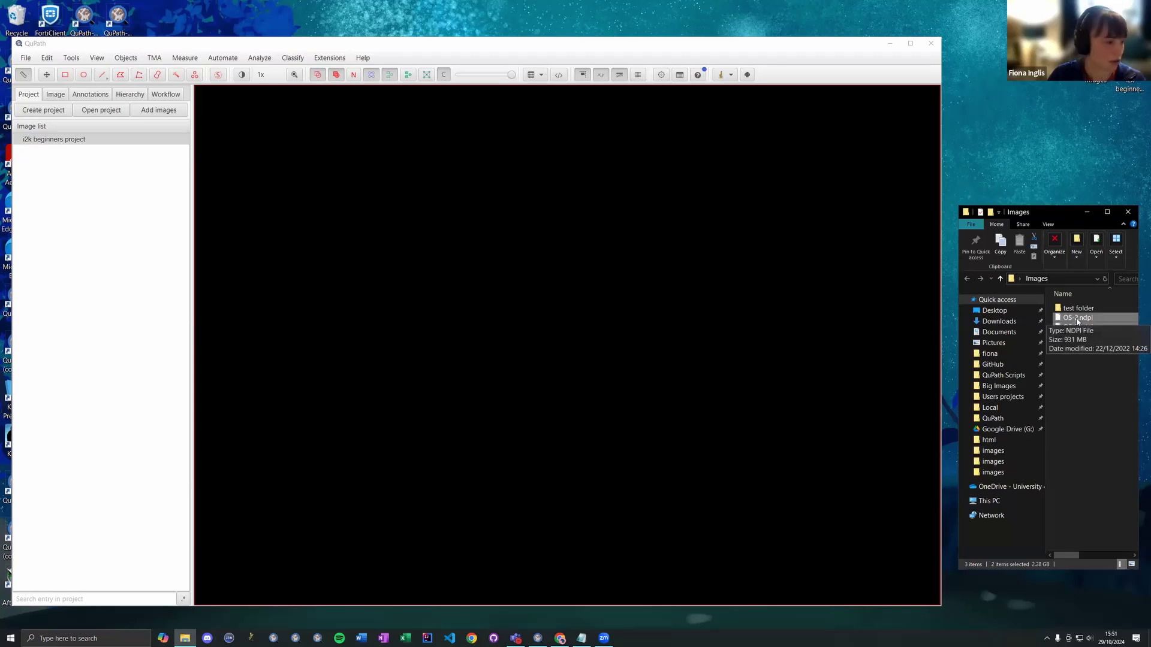
drag(1079, 321, 561, 273)
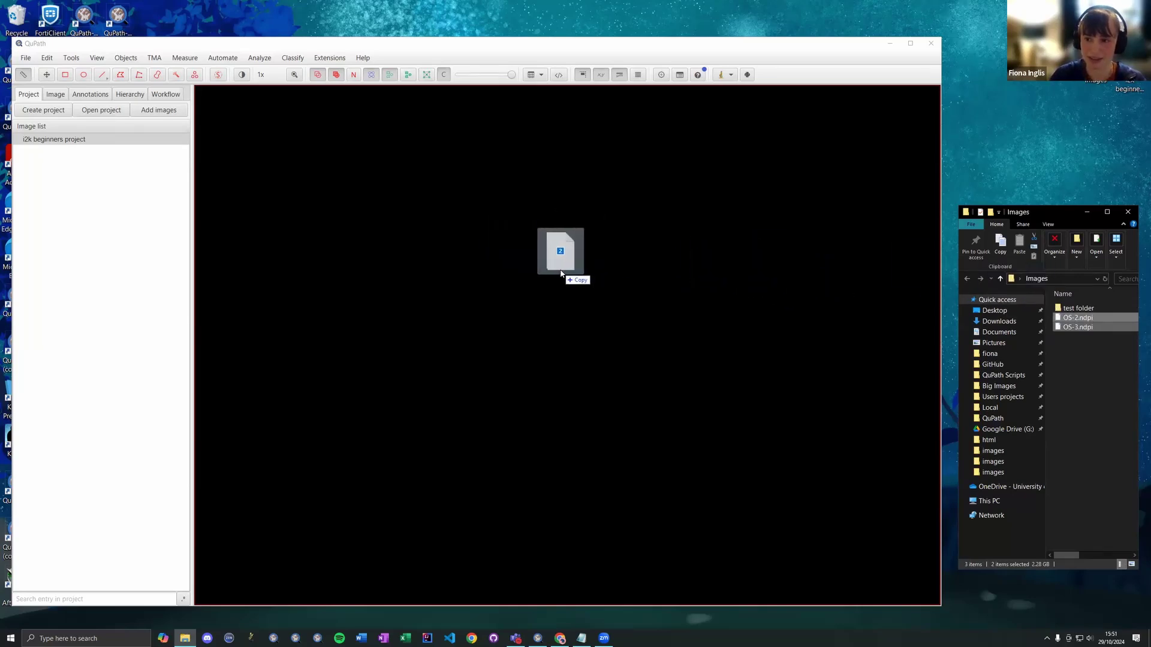
drag(561, 274, 562, 274)
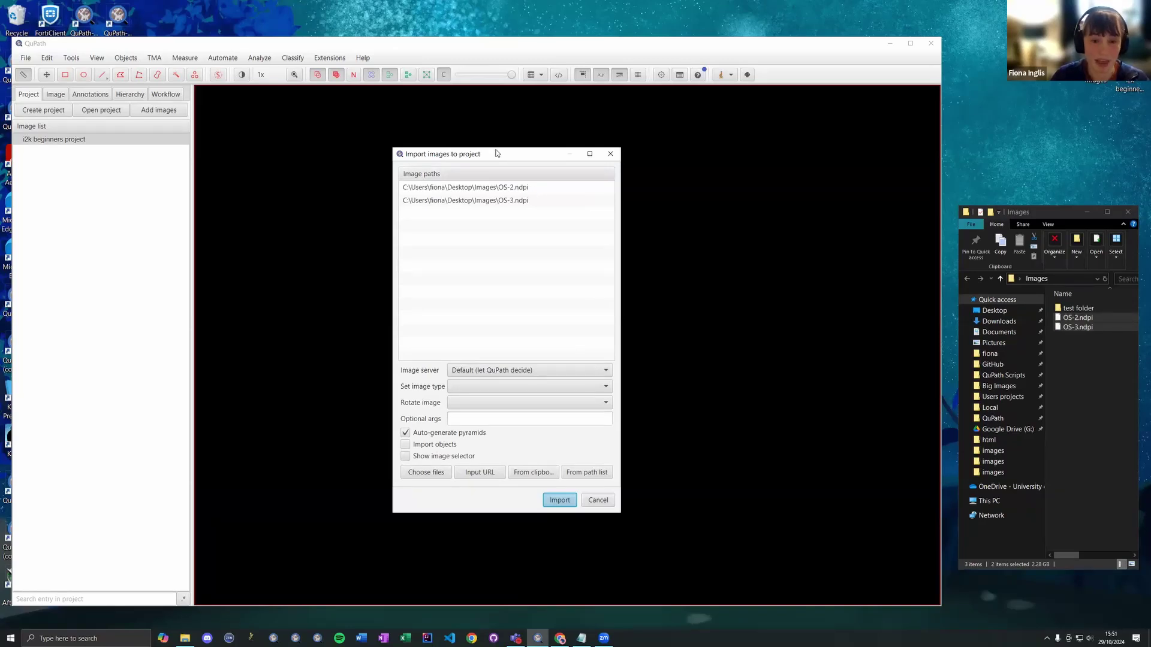
Review the image server and image type choices in the widened import dialog, and import both images with the default settings
drag(496, 153, 506, 148)
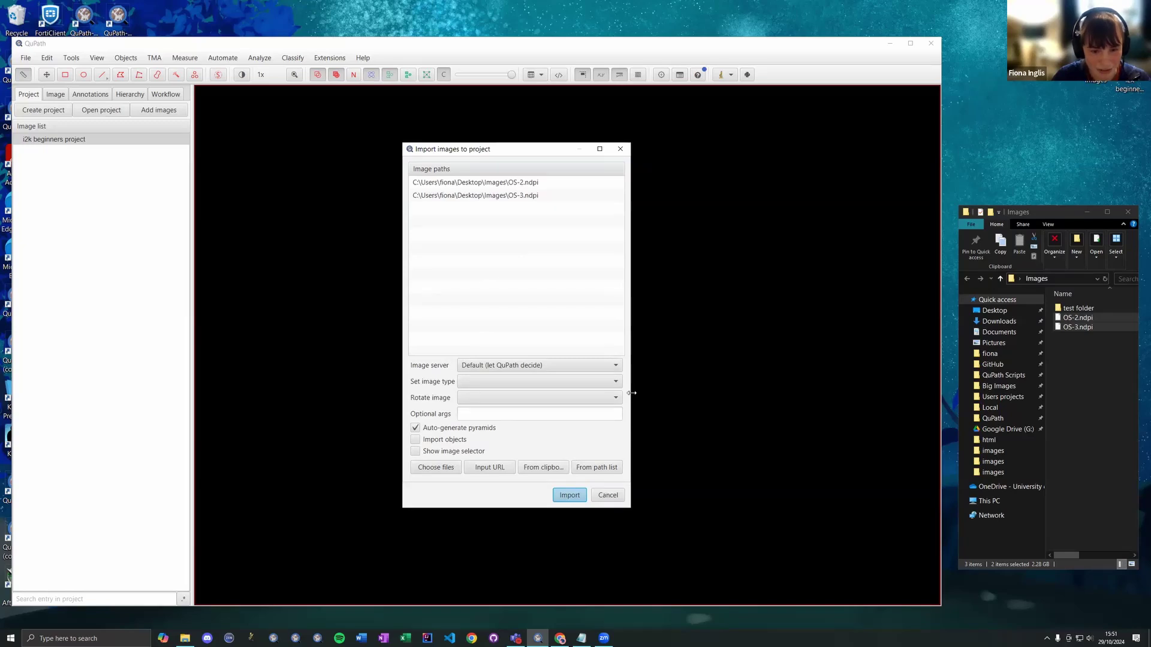
drag(631, 392, 647, 392)
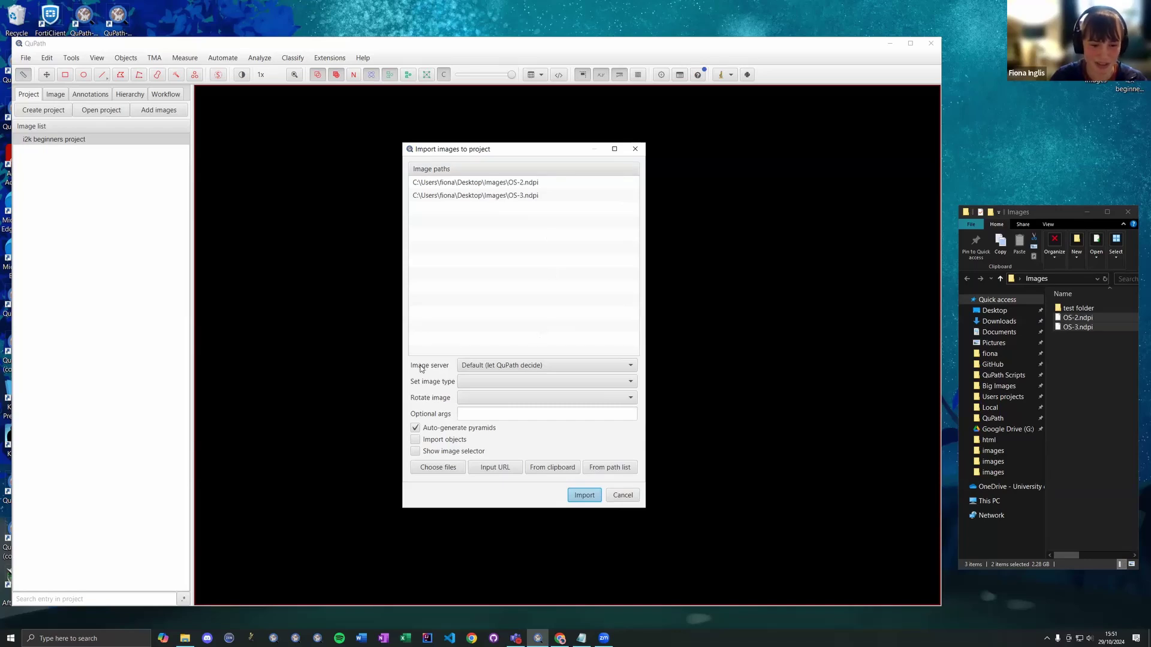
click(497, 365)
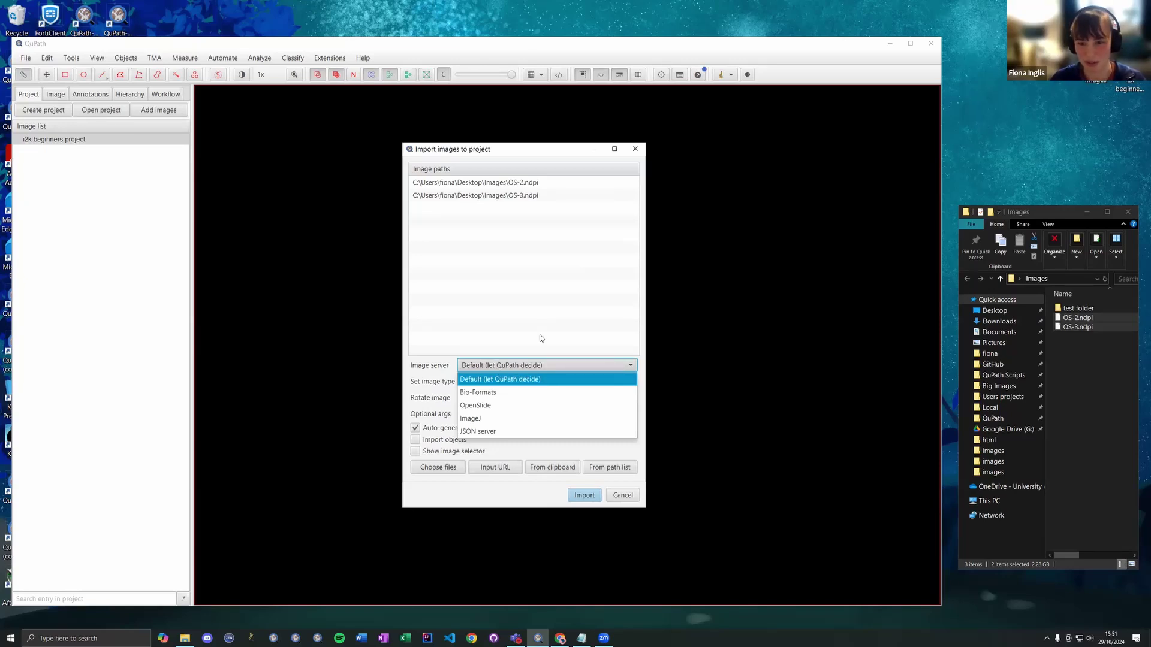
click(552, 305)
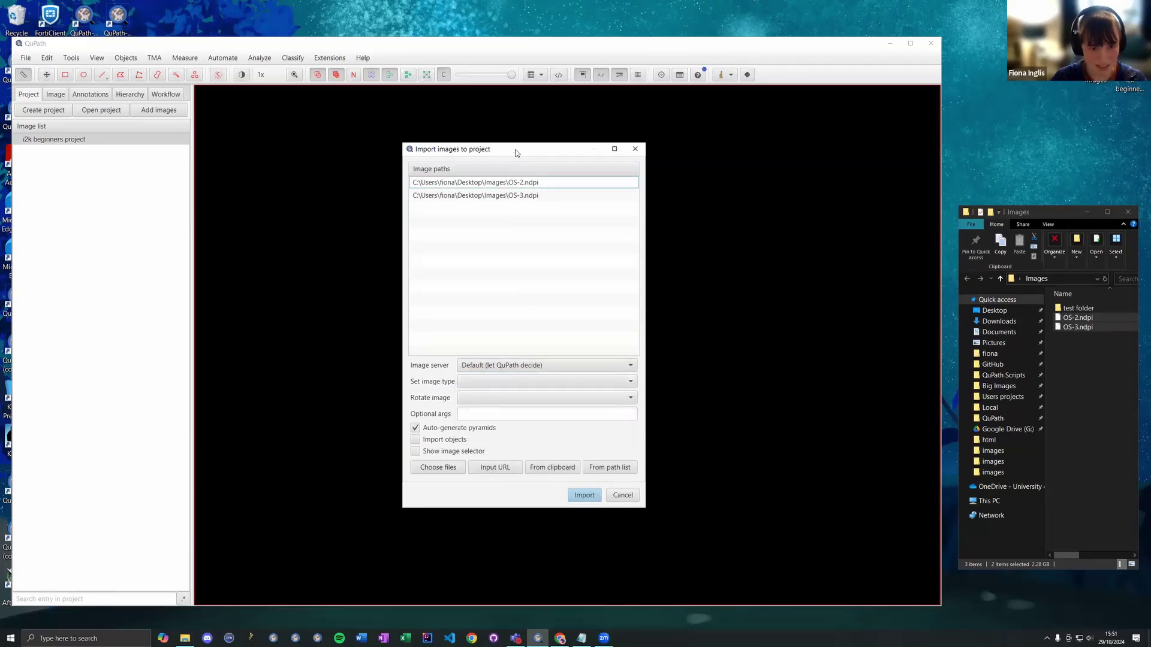
click(552, 366)
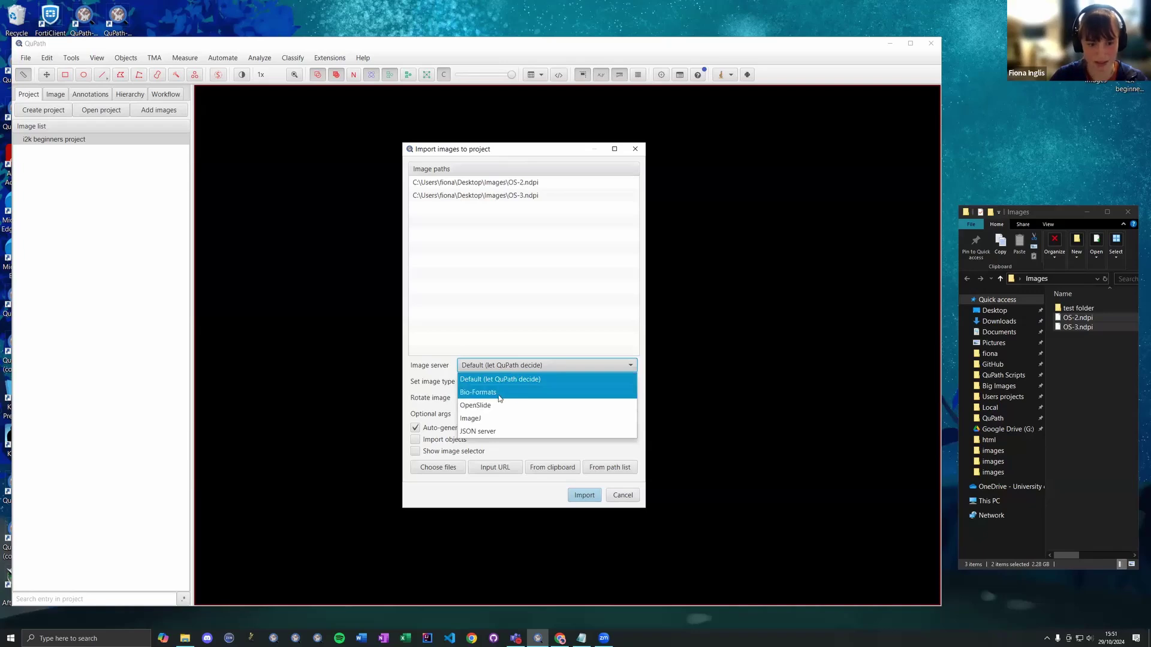
click(435, 367)
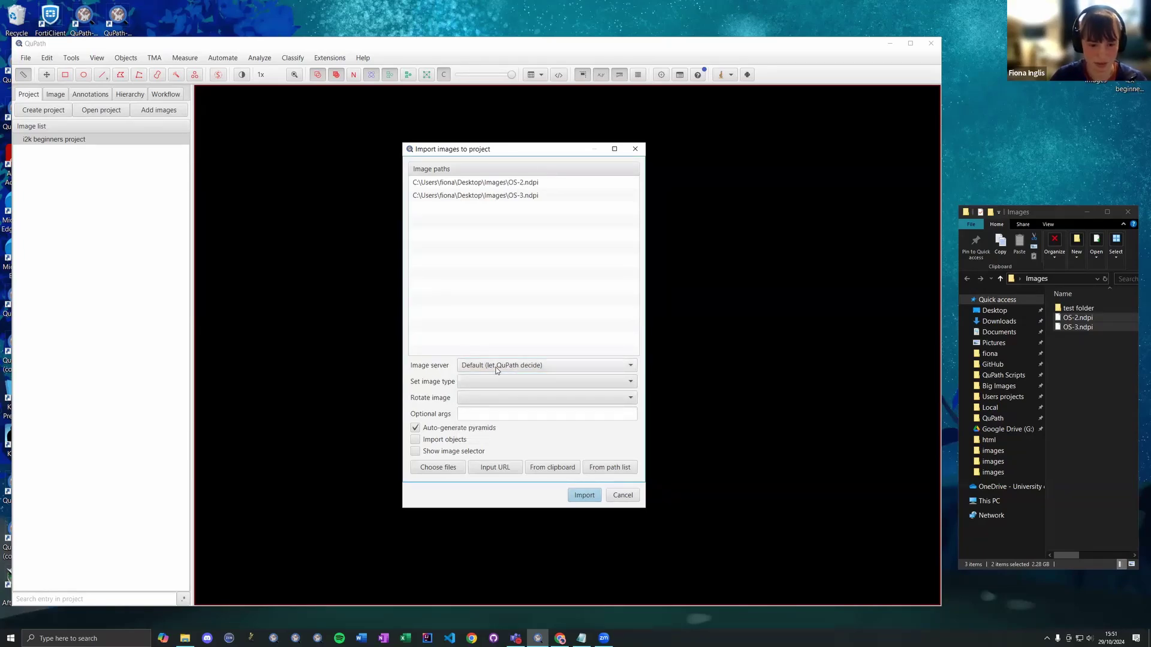
click(435, 374)
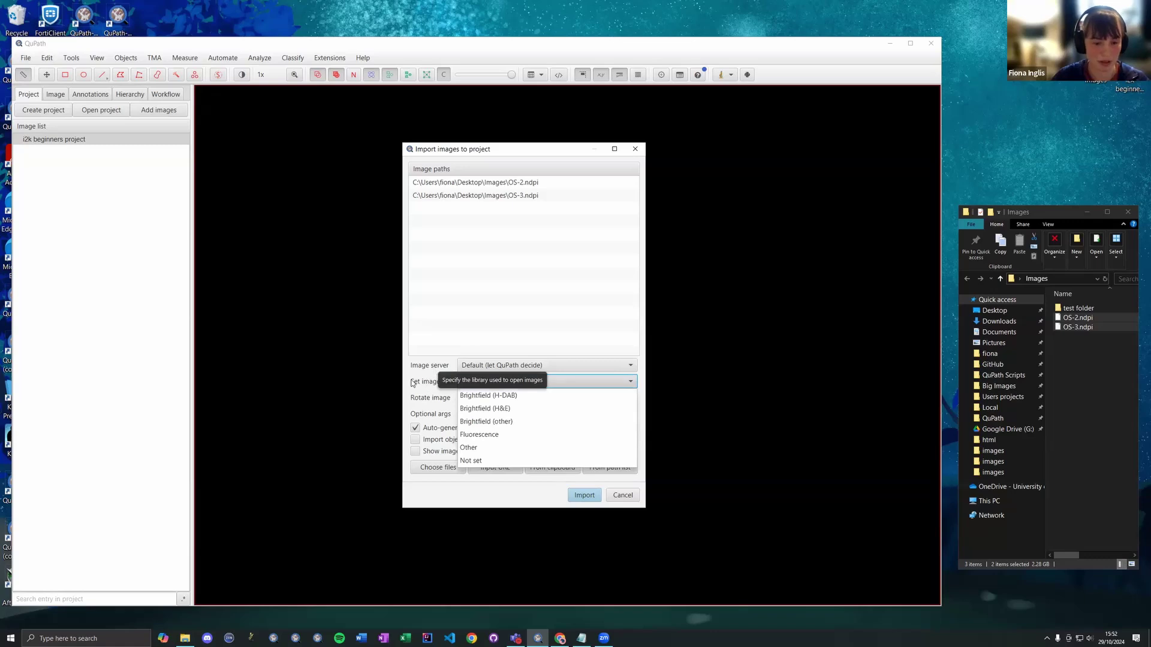
click(413, 375)
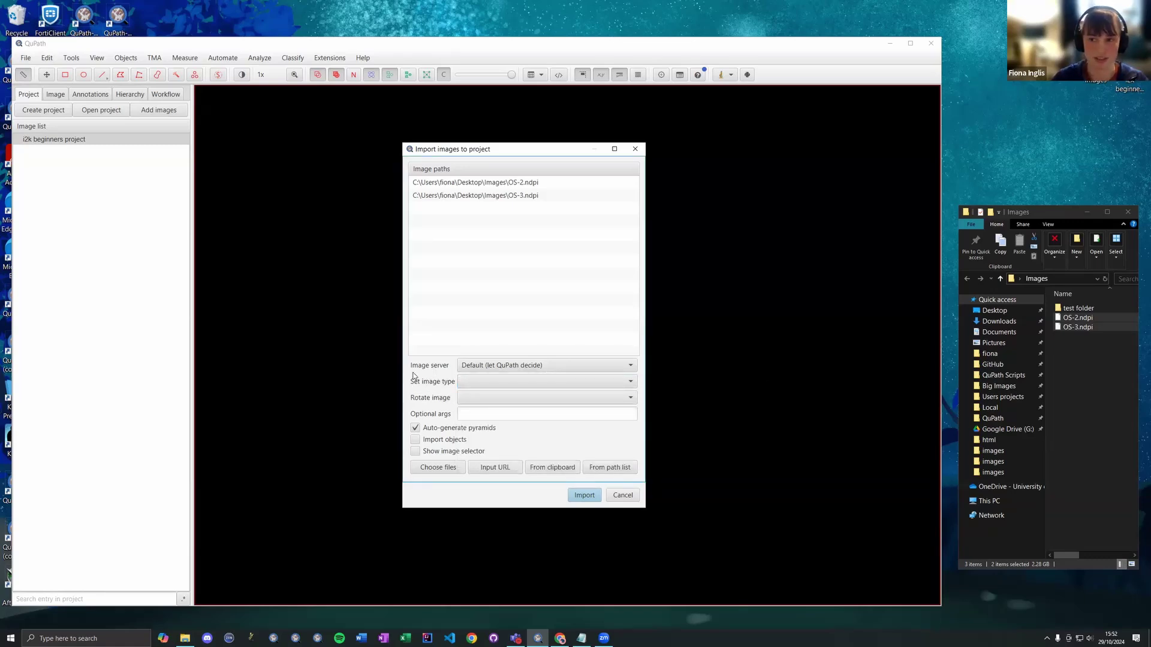
click(495, 382)
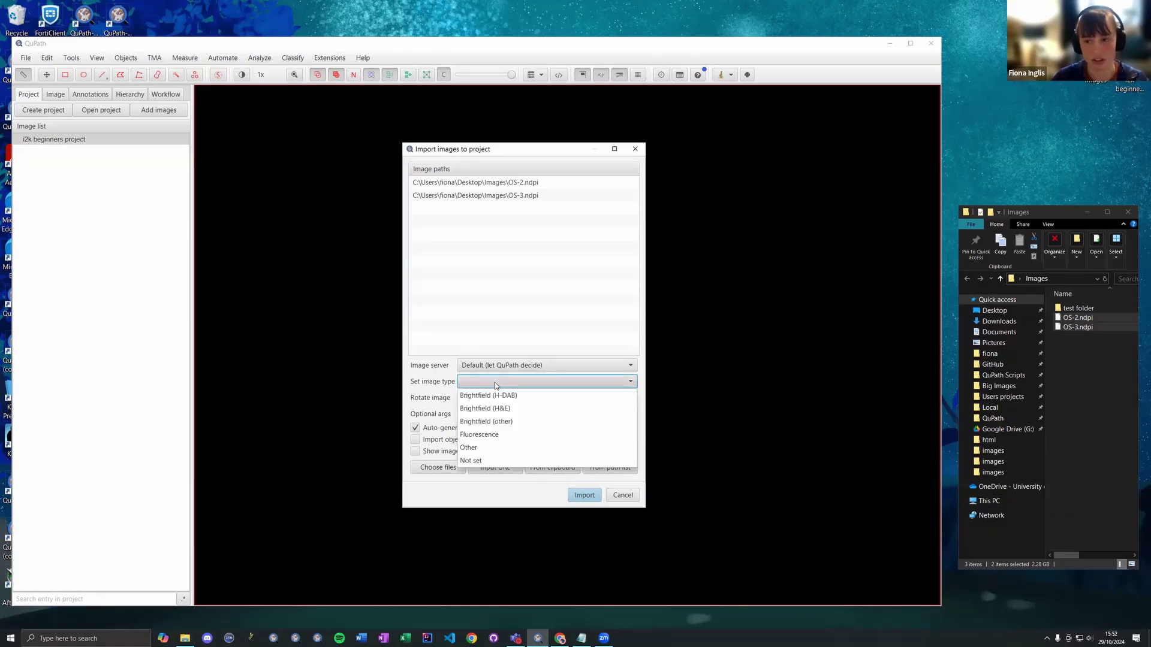
click(440, 383)
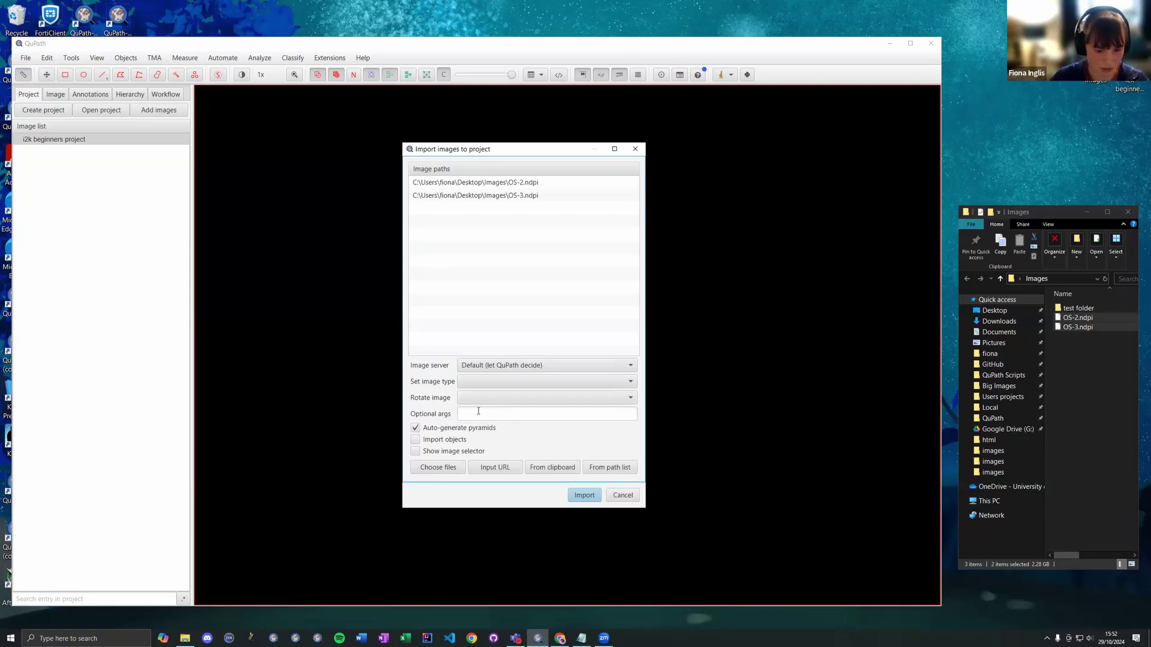
click(594, 496)
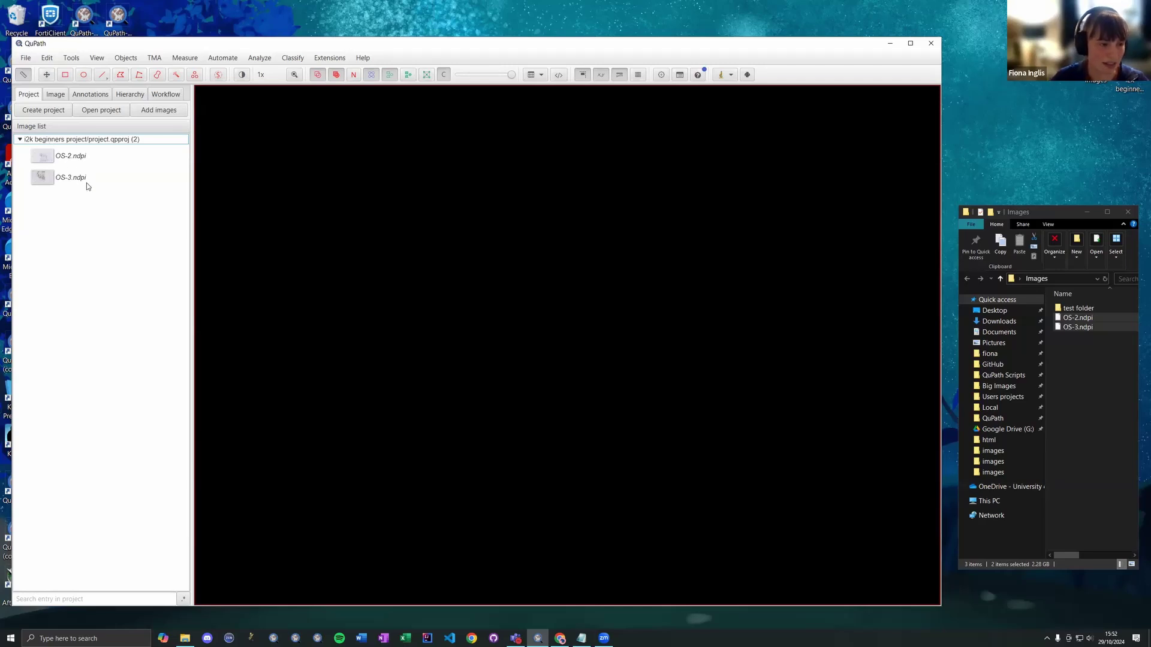
Open OS-2.ndpi from the project and set its image type to Brightfield H-DAB
double_click(68, 157)
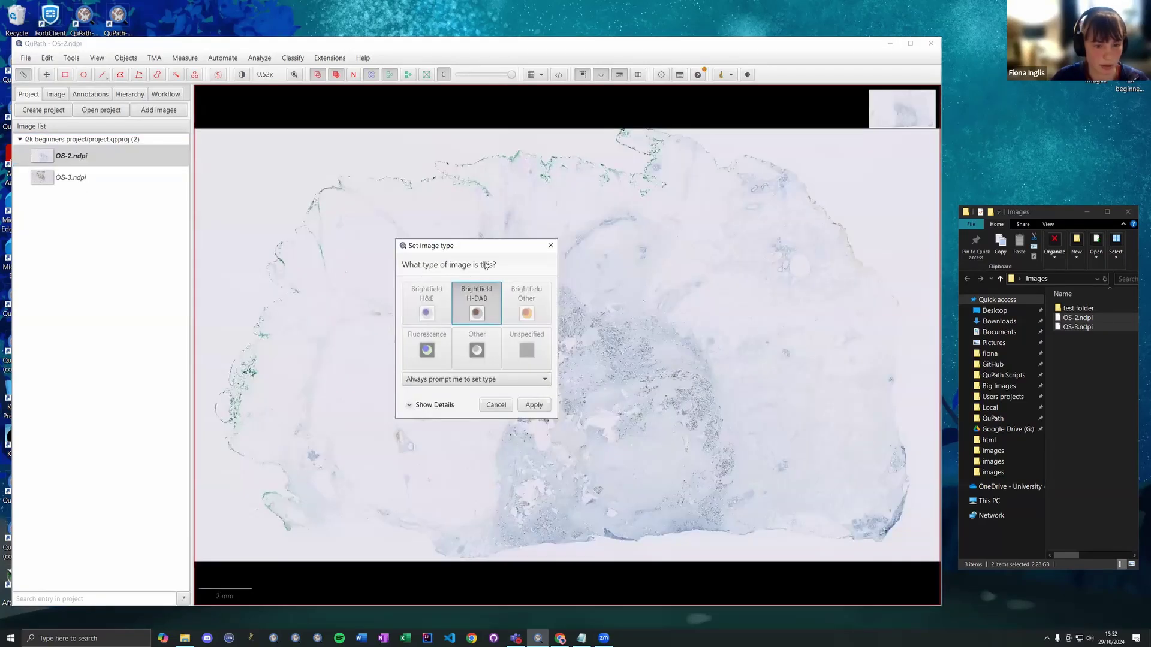
drag(478, 250, 510, 262)
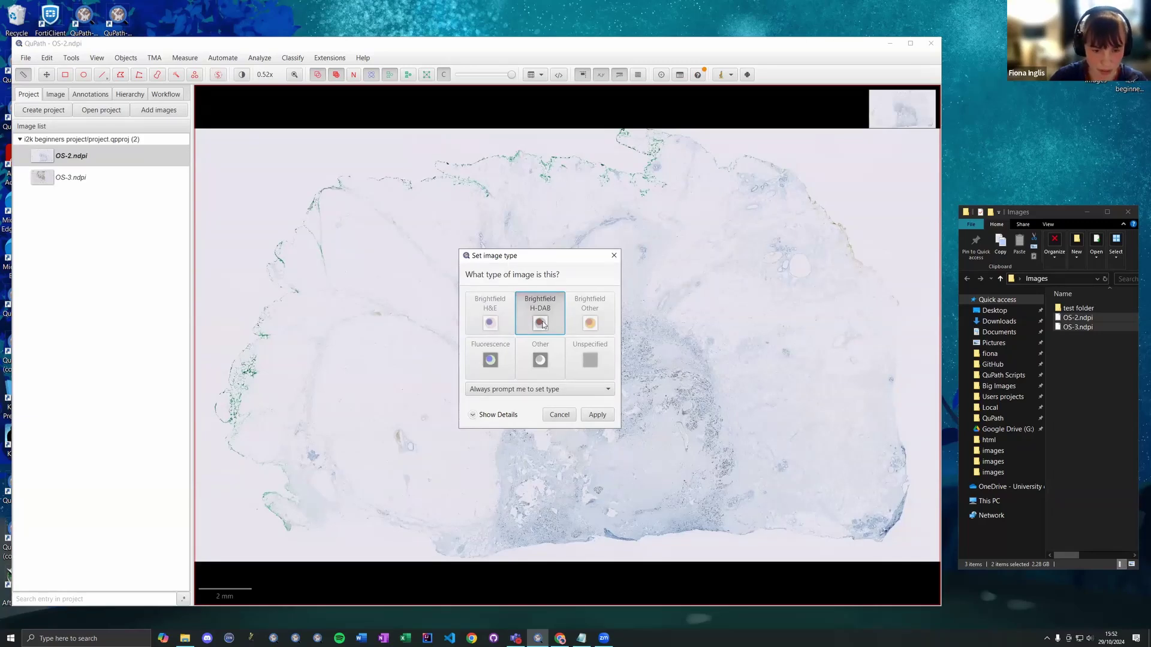
click(599, 415)
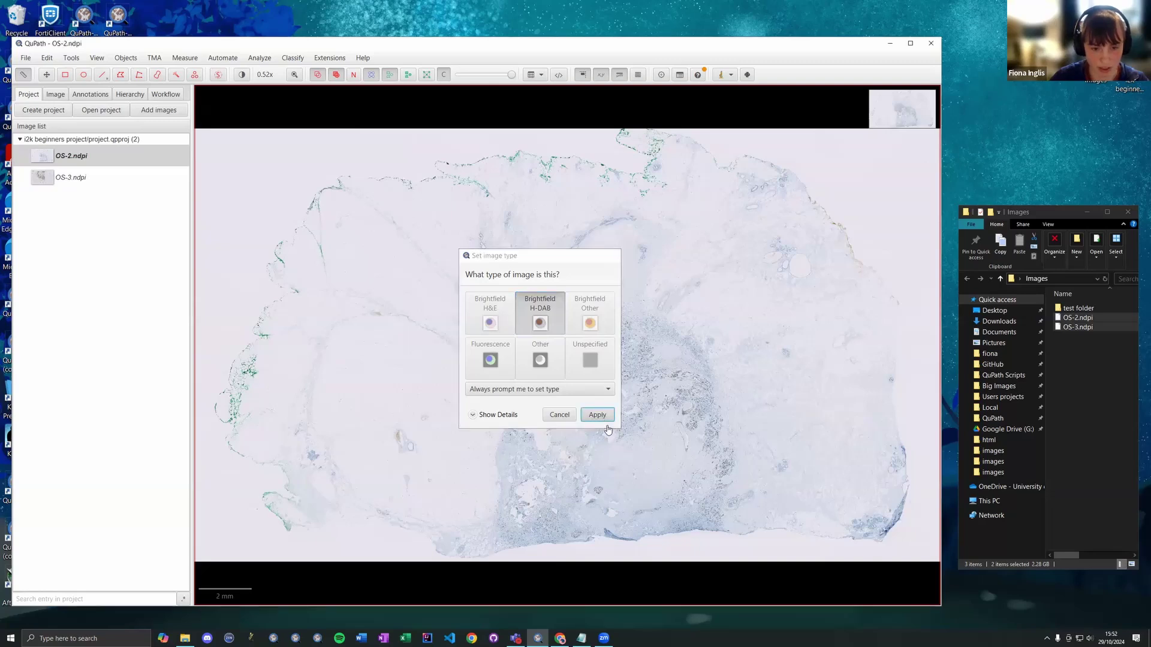
Inspect the stained tissue of OS-2.ndpi up close and view the image's metadata, including its type and stains
scroll(523, 326, up, 1)
scroll(523, 283, up, 3)
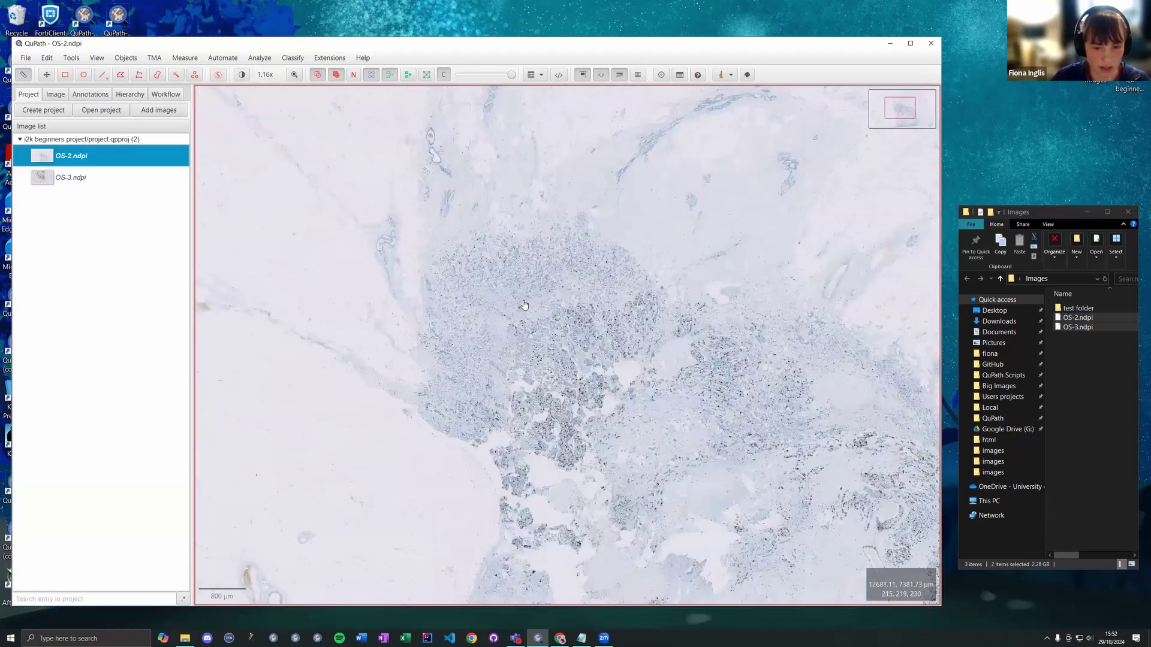
scroll(503, 246, up, 3)
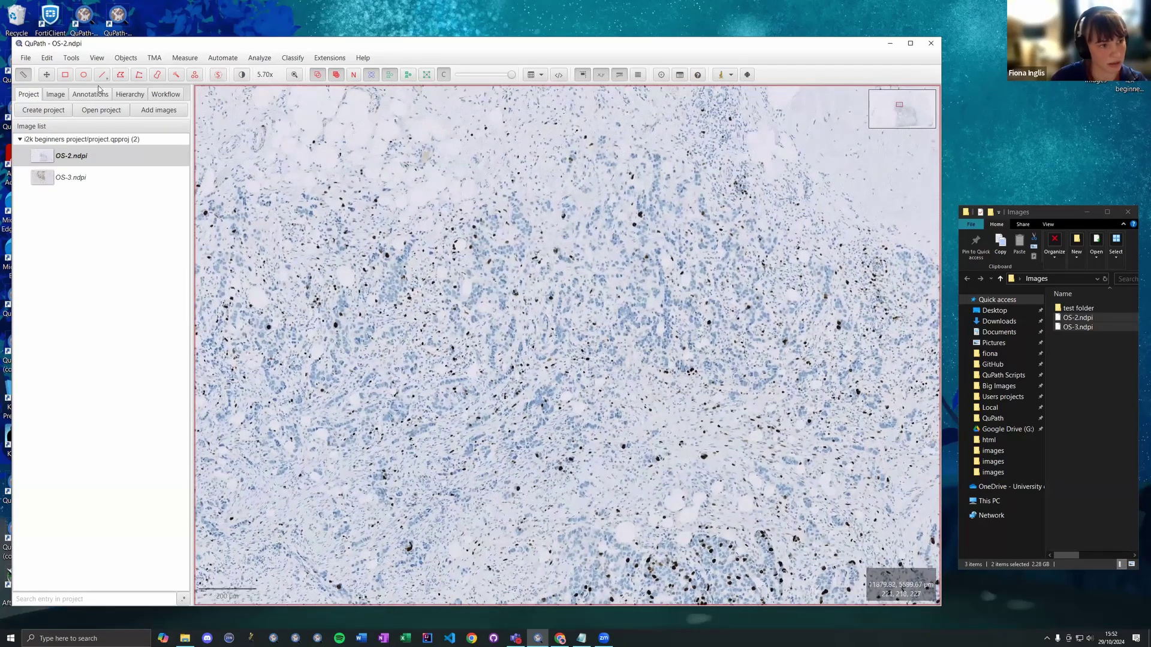
click(60, 96)
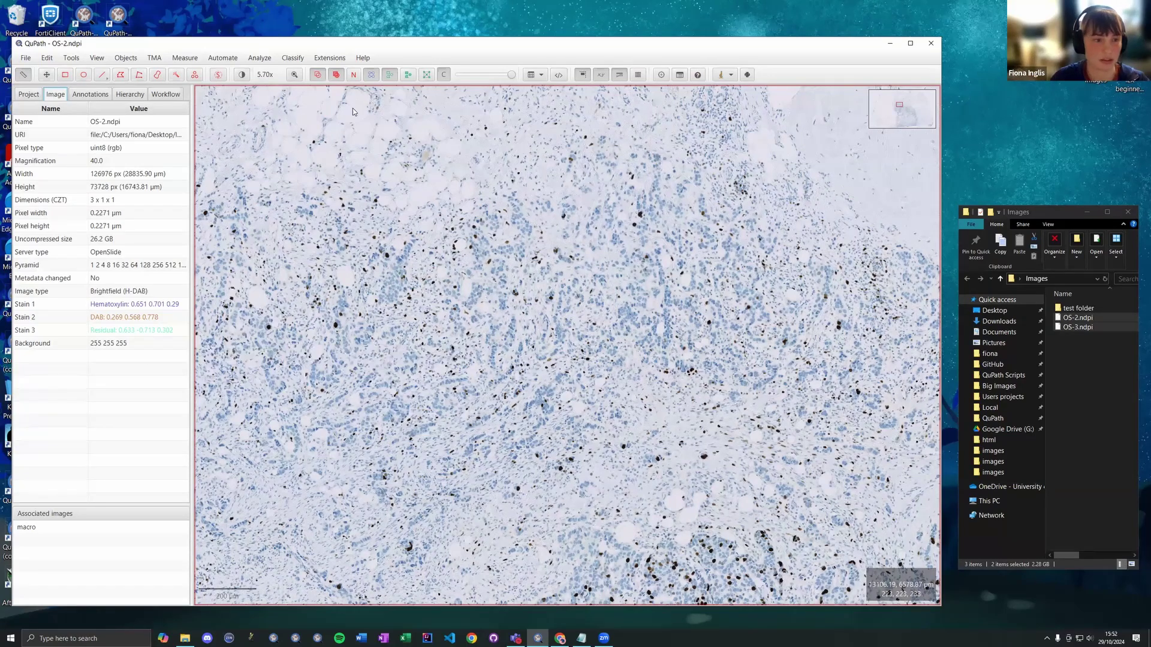
View the Hematoxylin and DAB channels separately in Brightness & contrast, restore the Original channel and close the dialog
click(243, 75)
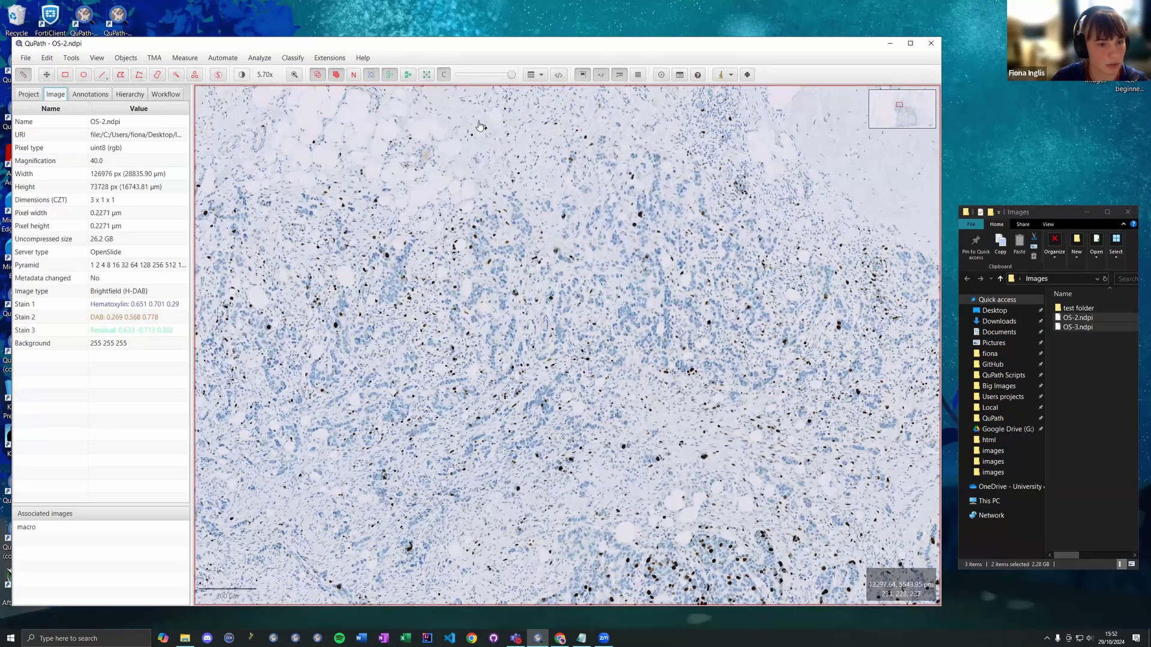
drag(564, 103, 328, 187)
scroll(258, 359, up, 5)
click(384, 232)
click(384, 245)
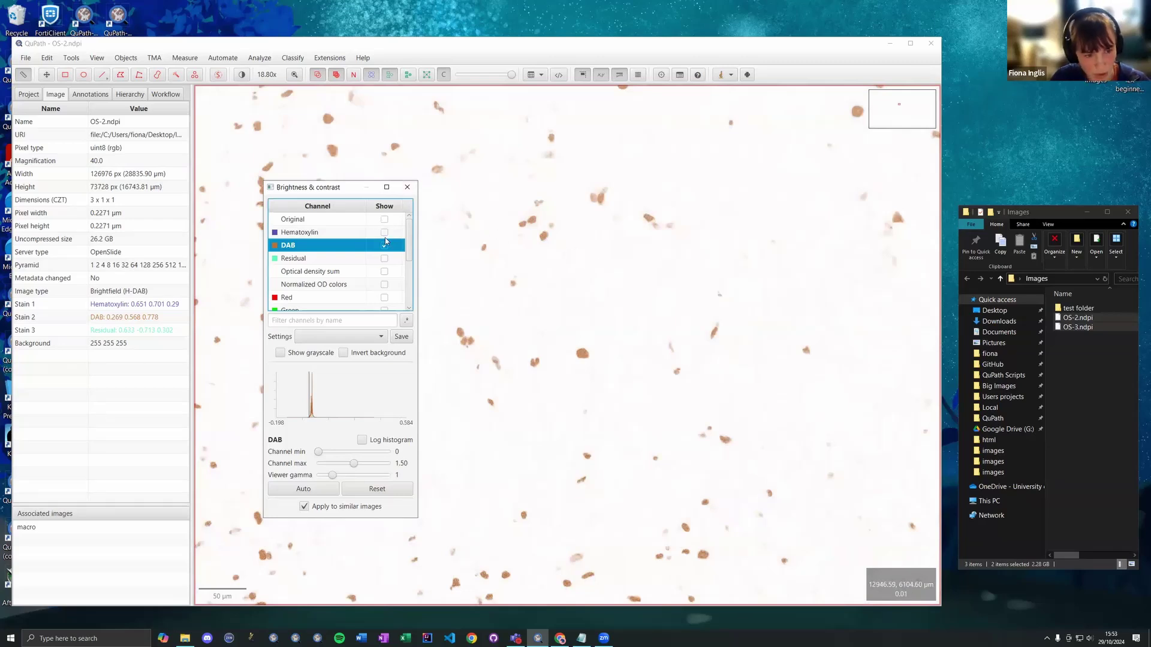
click(384, 232)
click(385, 219)
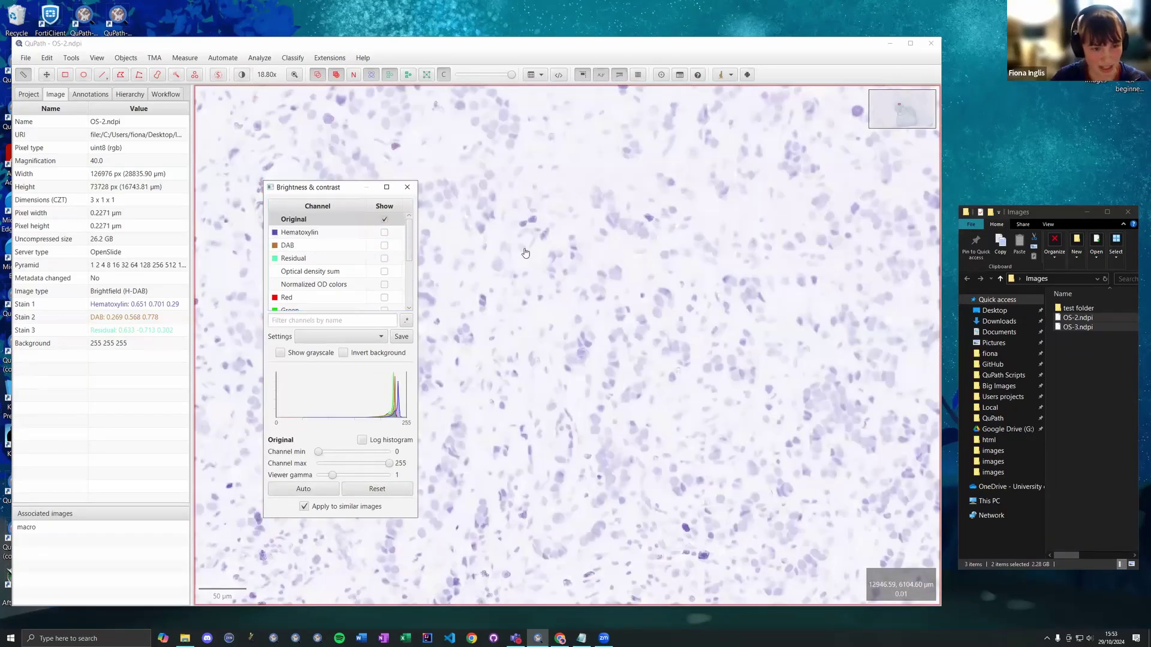
scroll(592, 224, down, 3)
scroll(648, 240, down, 3)
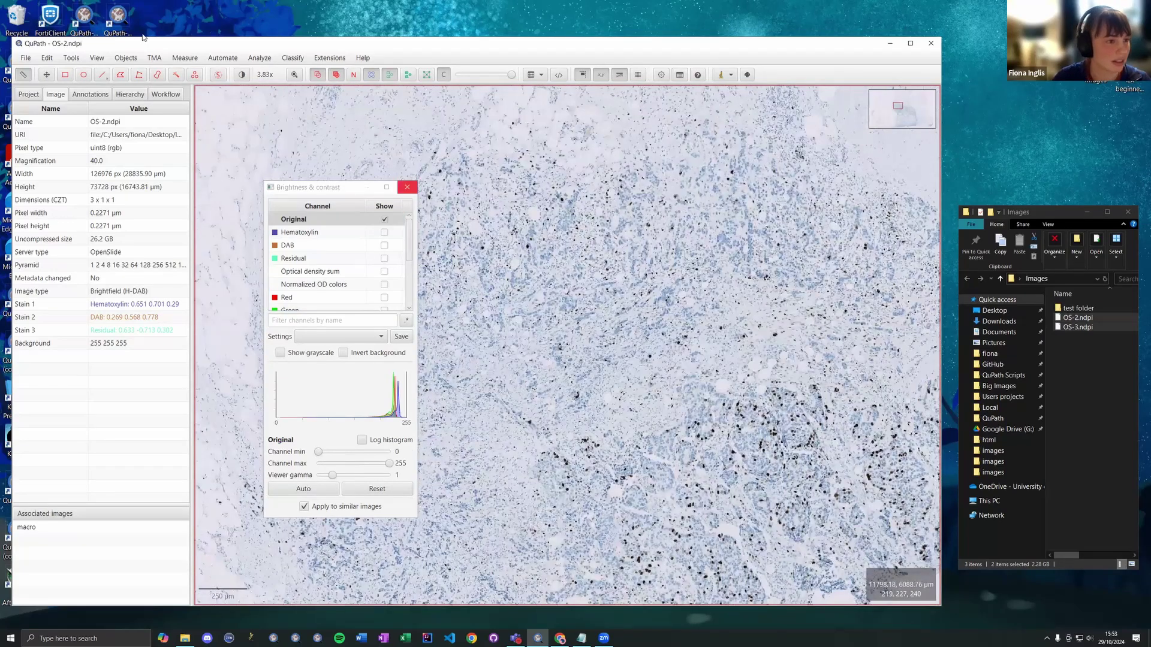
click(406, 189)
Examine the Visual Stain Editor from Estimate stain vectors, declining the modal background values, and return to the project's image list
click(260, 58)
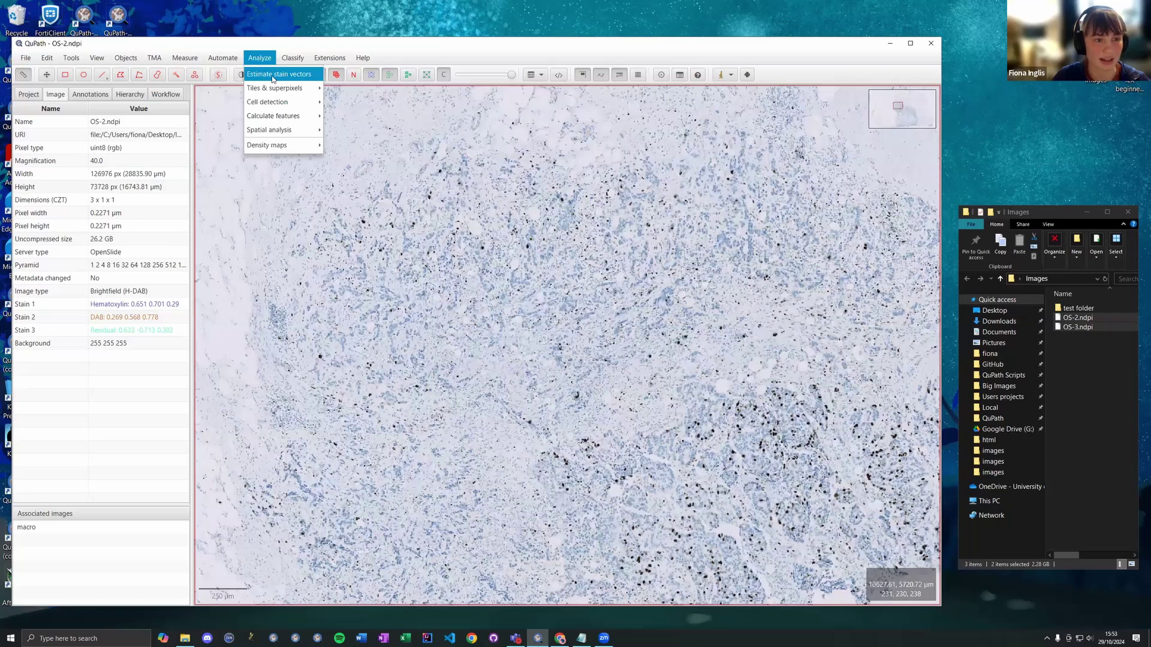
click(292, 77)
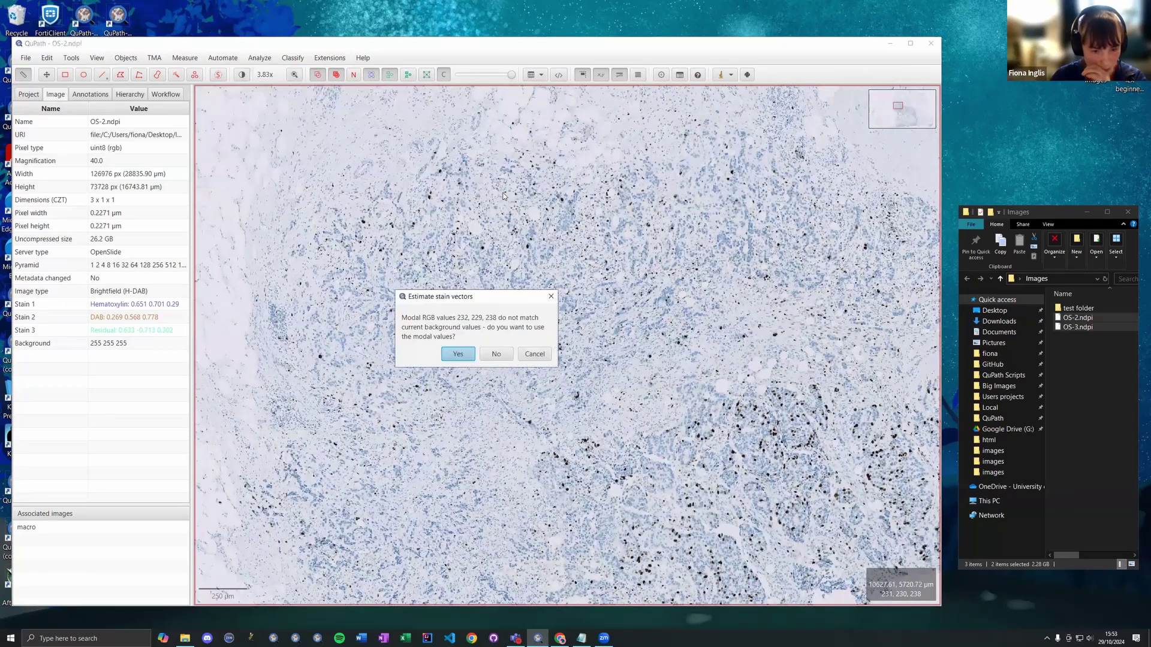
click(507, 356)
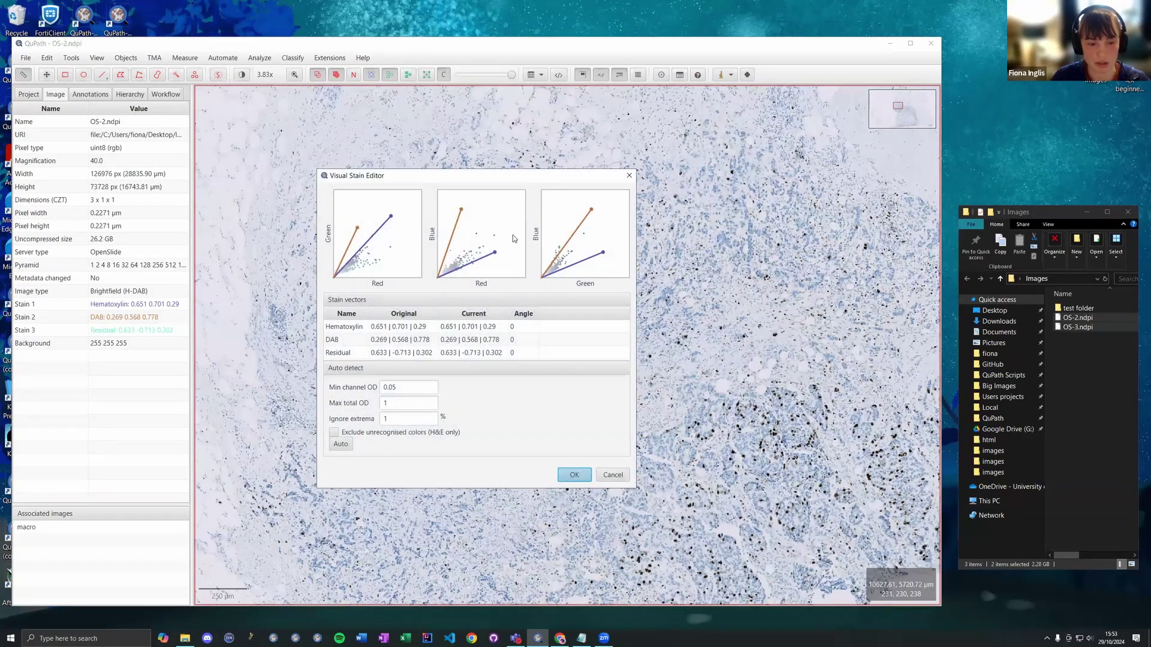
click(629, 176)
click(33, 94)
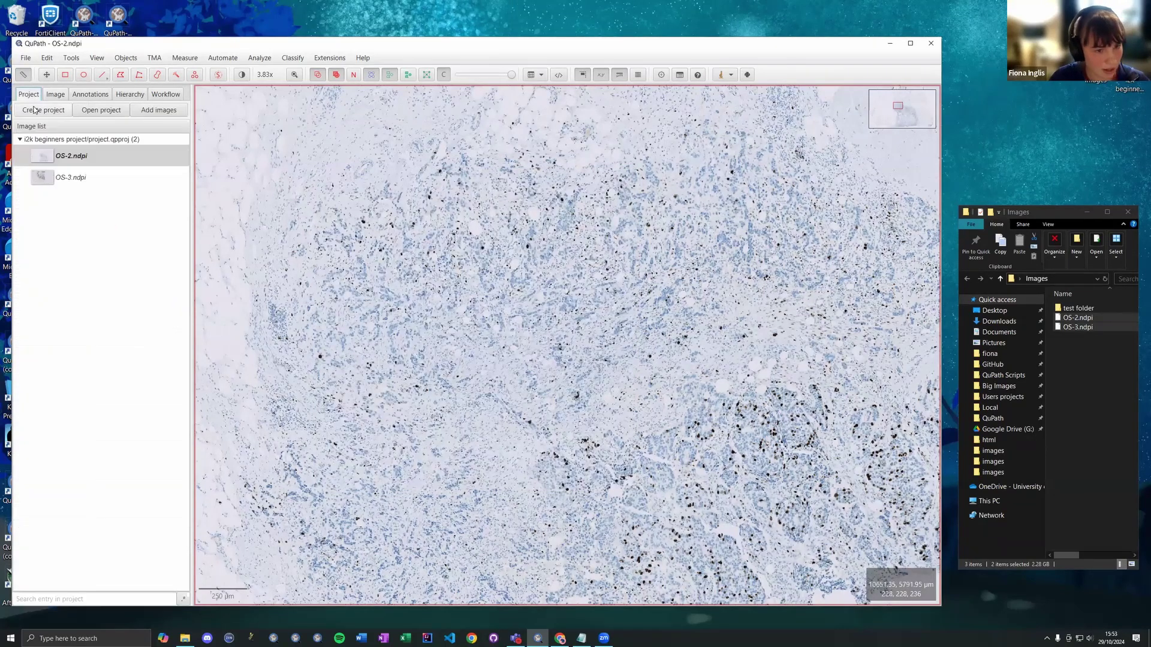
Survey the tissue of OS-2.ndpi at low and medium magnification for a densely stained region suitable for analysis
scroll(606, 316, down, 10)
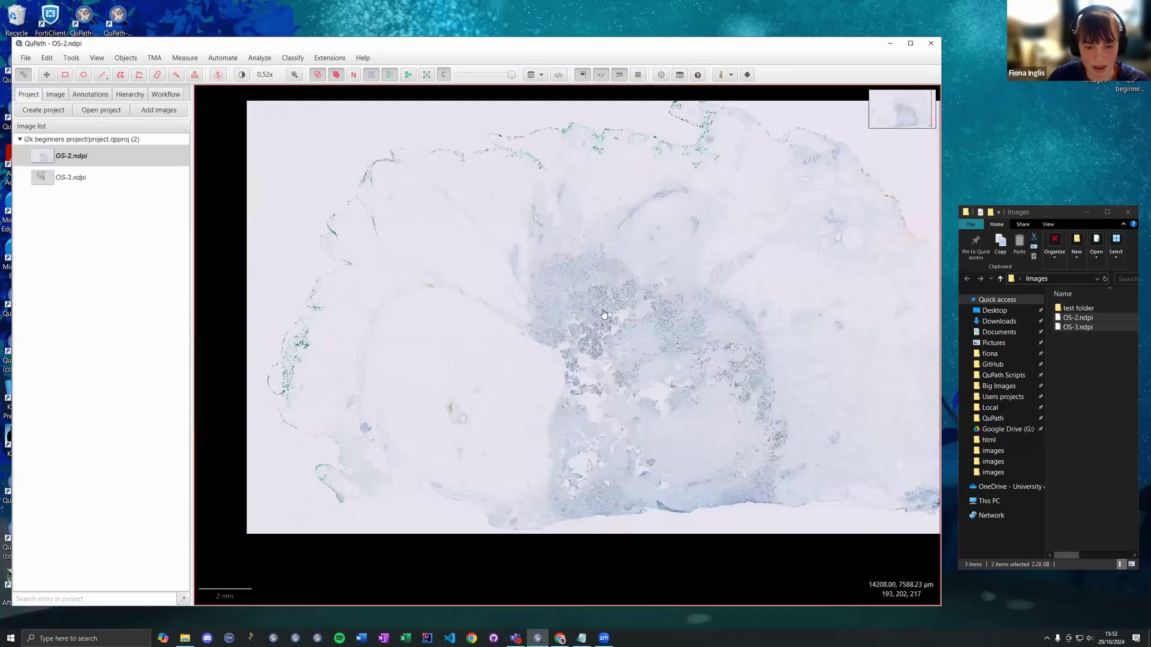
scroll(491, 270, up, 6)
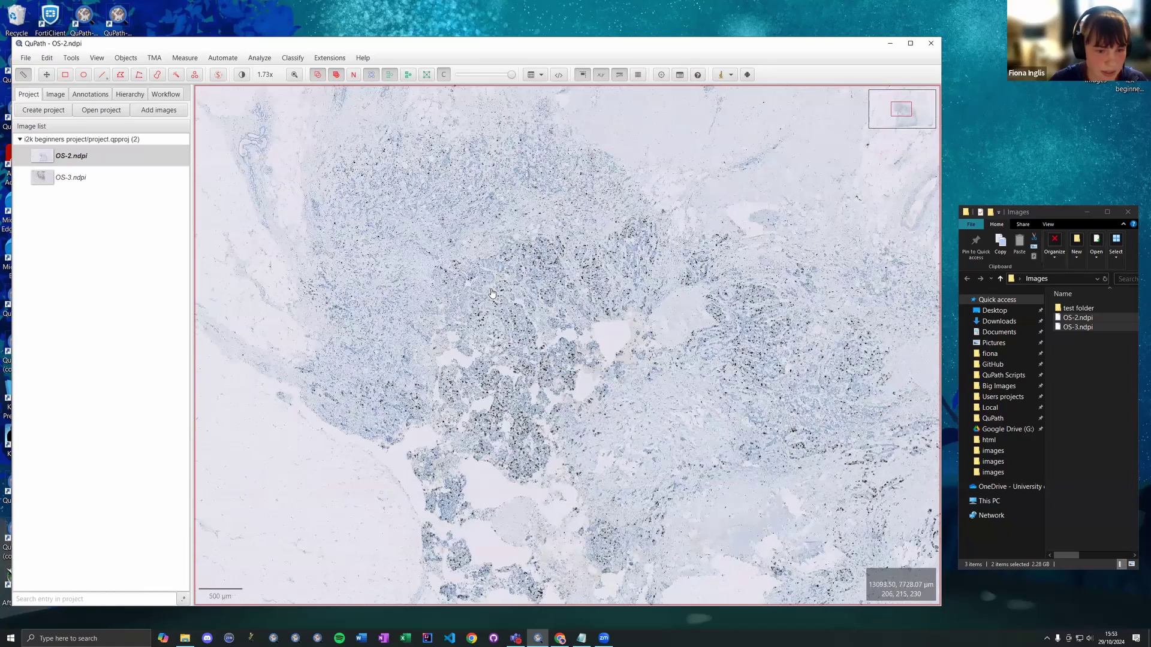
drag(401, 170, 440, 314)
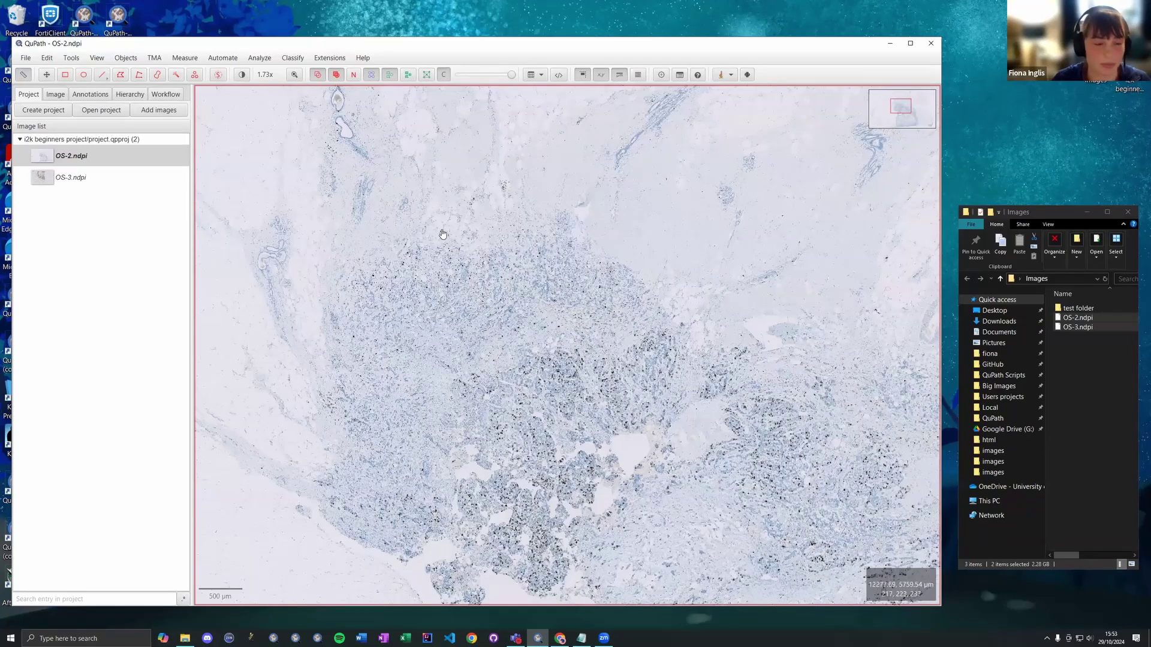
drag(480, 273, 489, 265)
scroll(547, 333, up, 3)
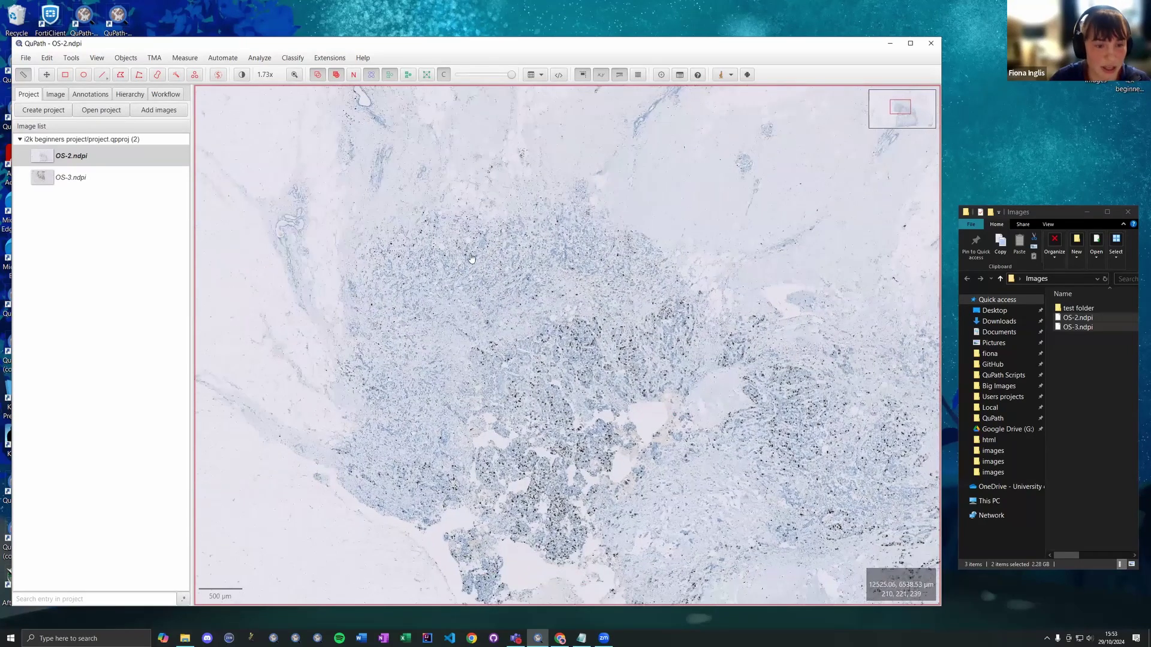
scroll(546, 333, down, 4)
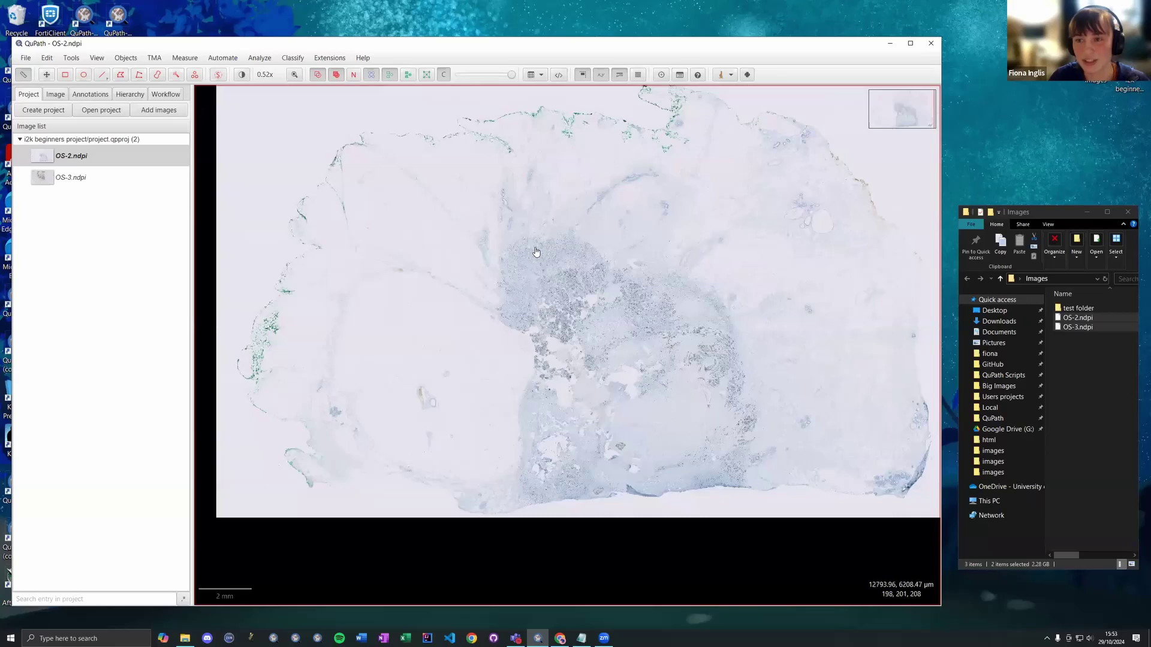
scroll(532, 251, up, 1)
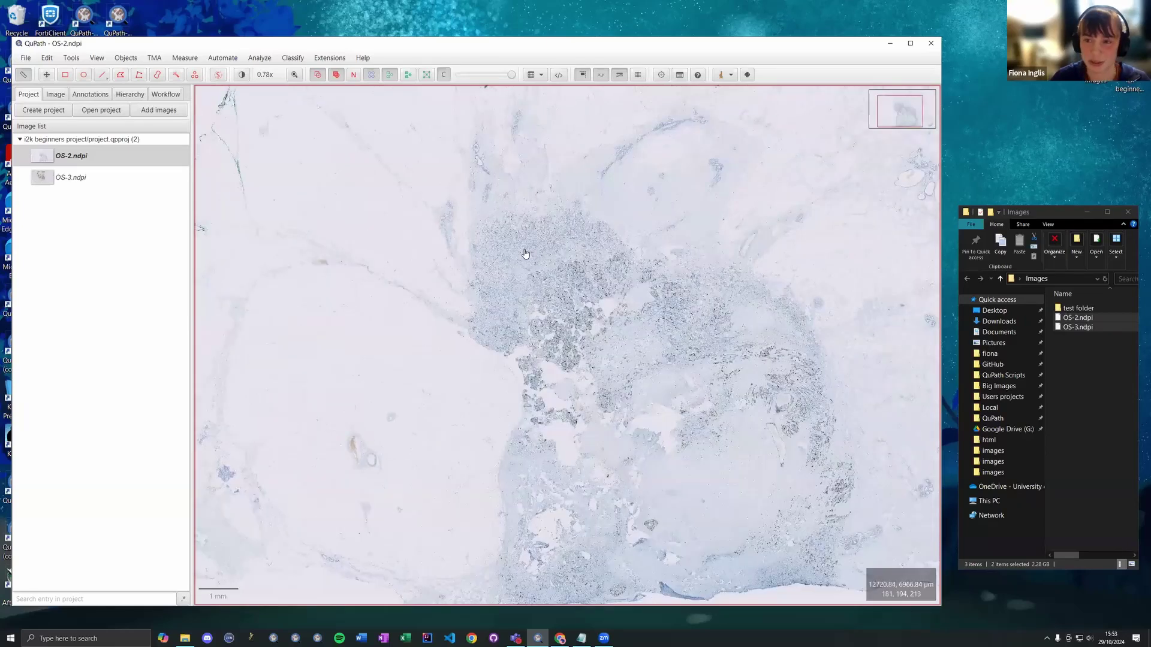
scroll(536, 268, up, 2)
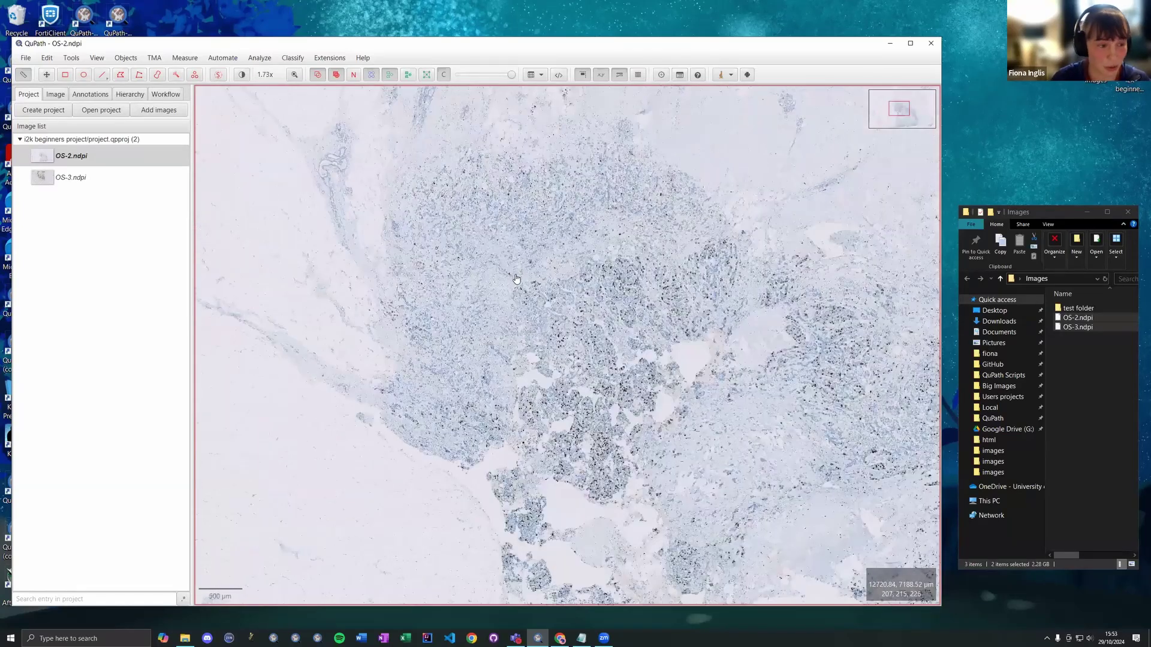
key(Up)
key(Up)
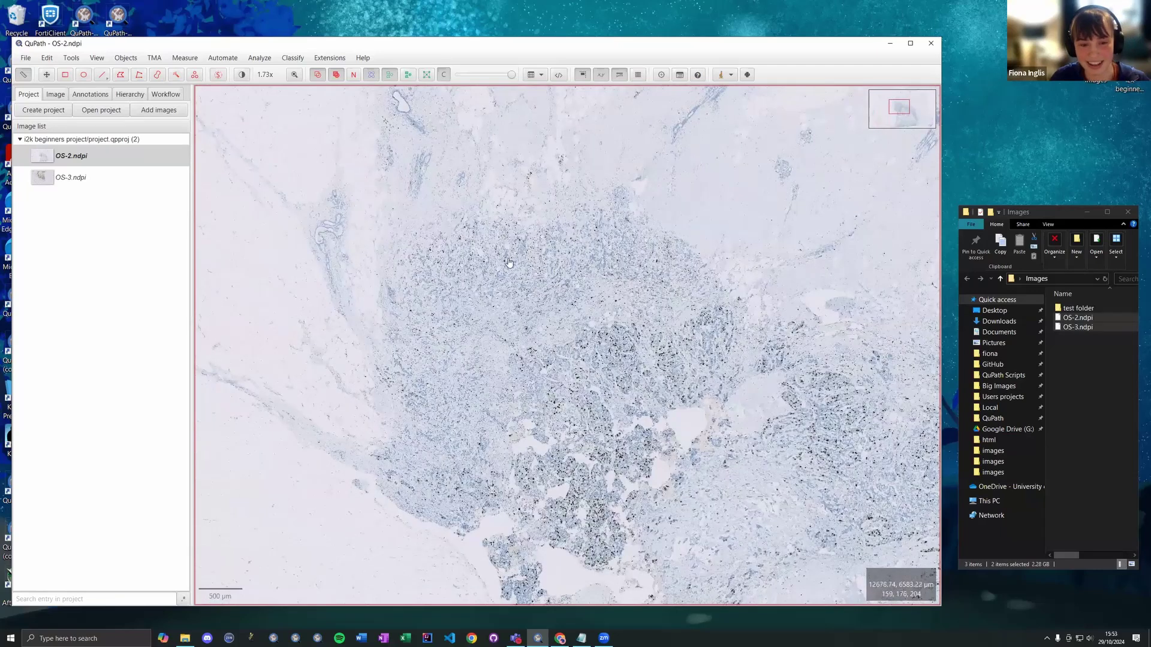
Draw a rectangle annotation covering about 1,404,000 µm² over the densely stained tissue in OS-2.ndpi
scroll(518, 268, up, 3)
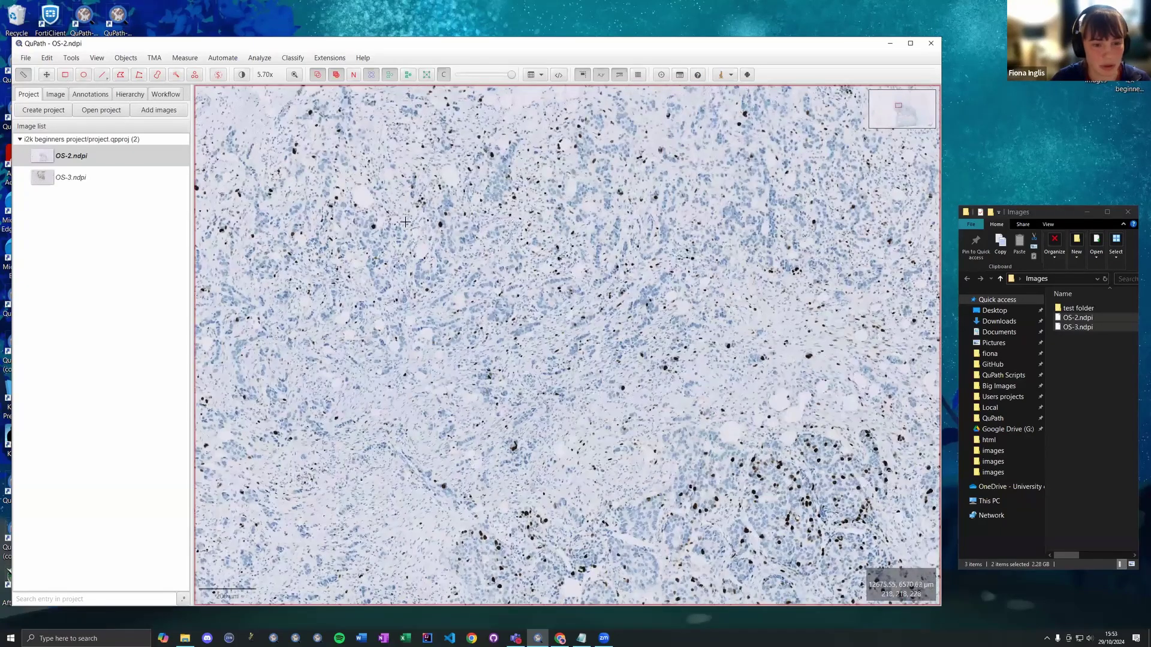
key(Up)
key(Up)
drag(835, 459, 394, 213)
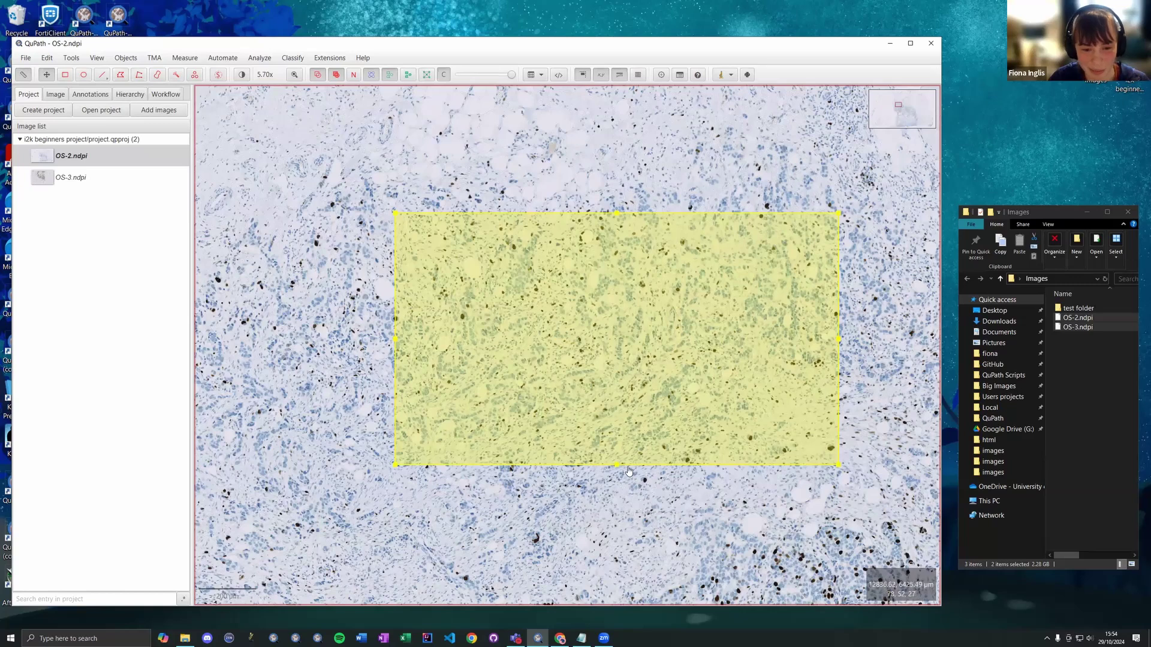
key(Right)
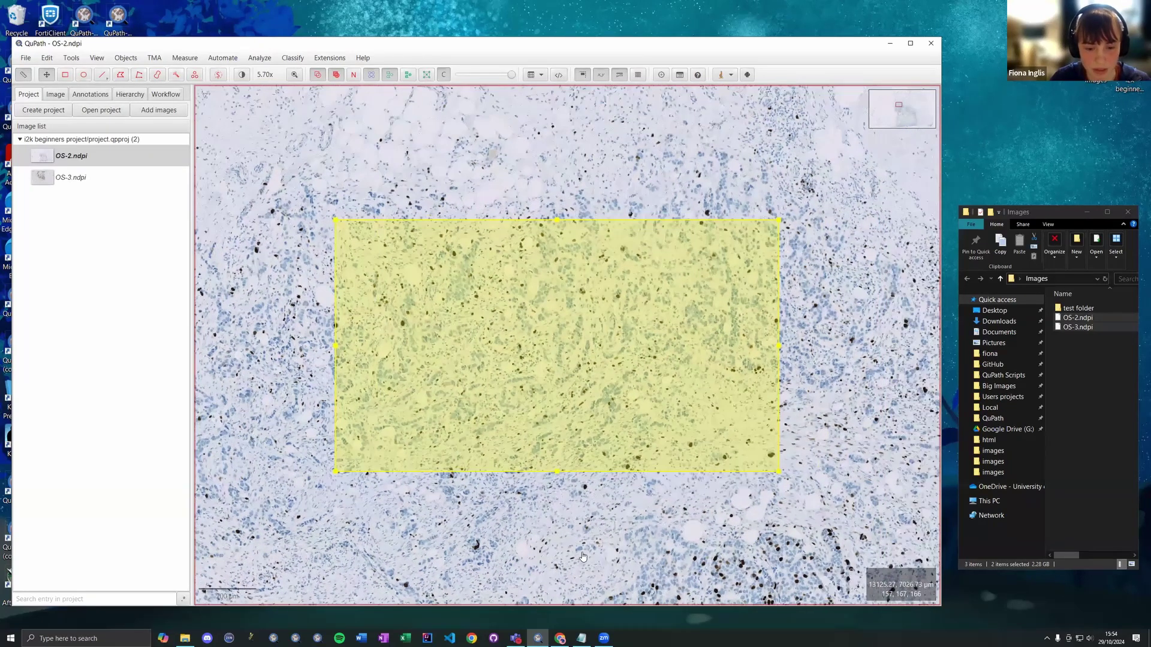
key(Down)
key(plus)
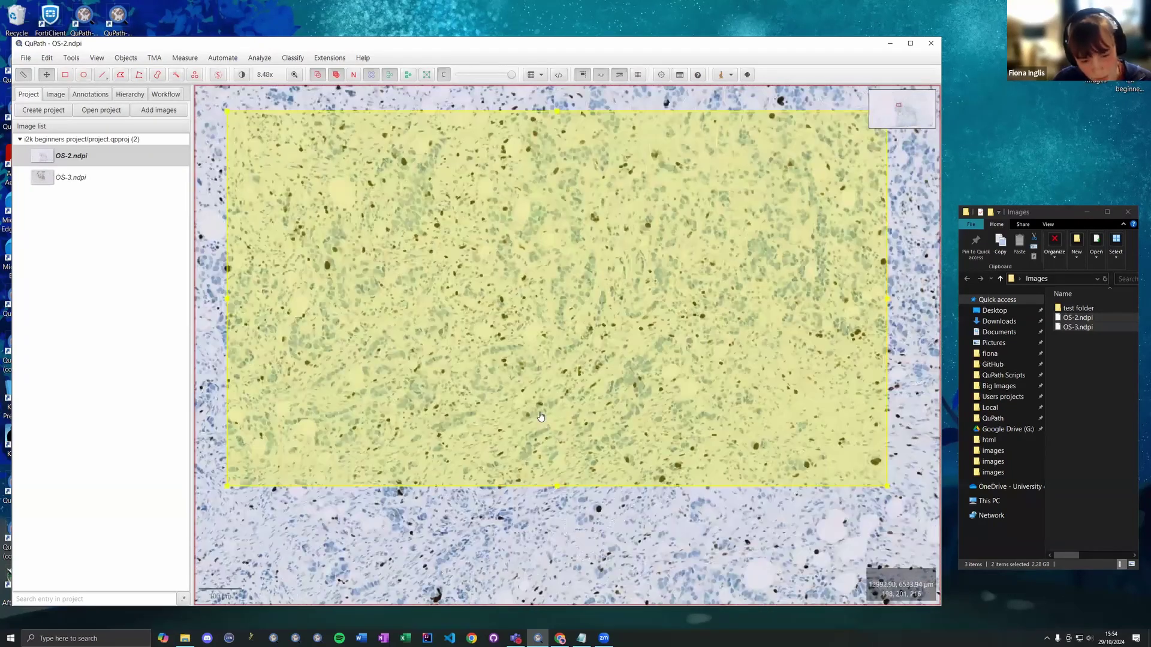
Select the rectangle in the annotation list and open the Context help window, placing it beside the image
click(81, 96)
click(43, 108)
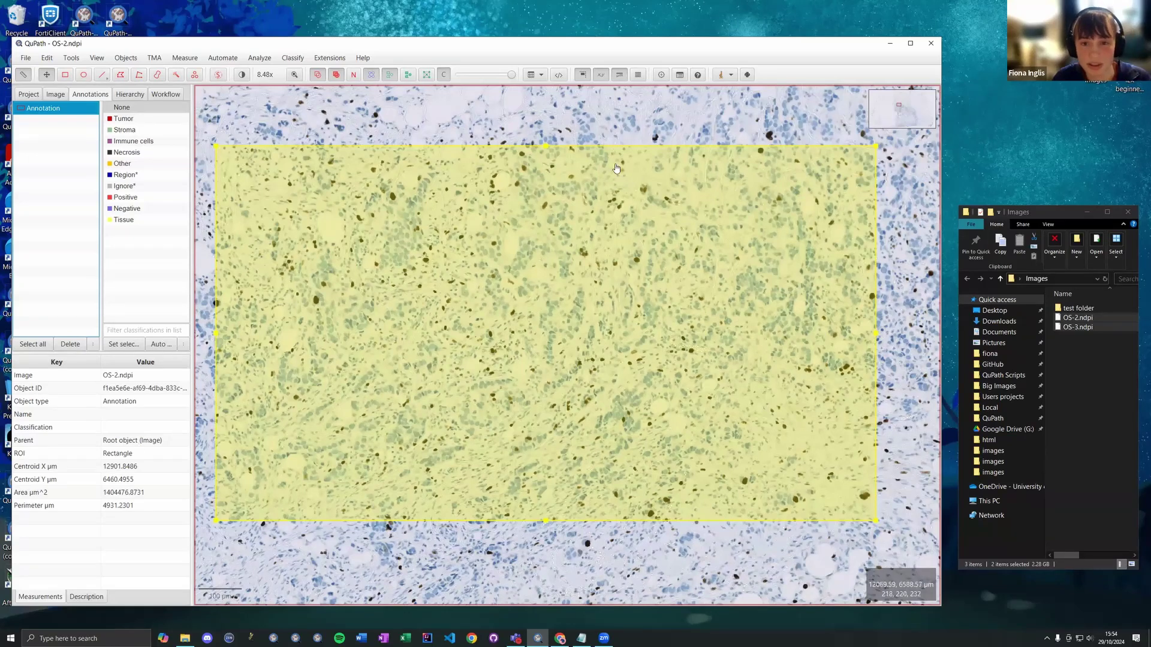
click(699, 75)
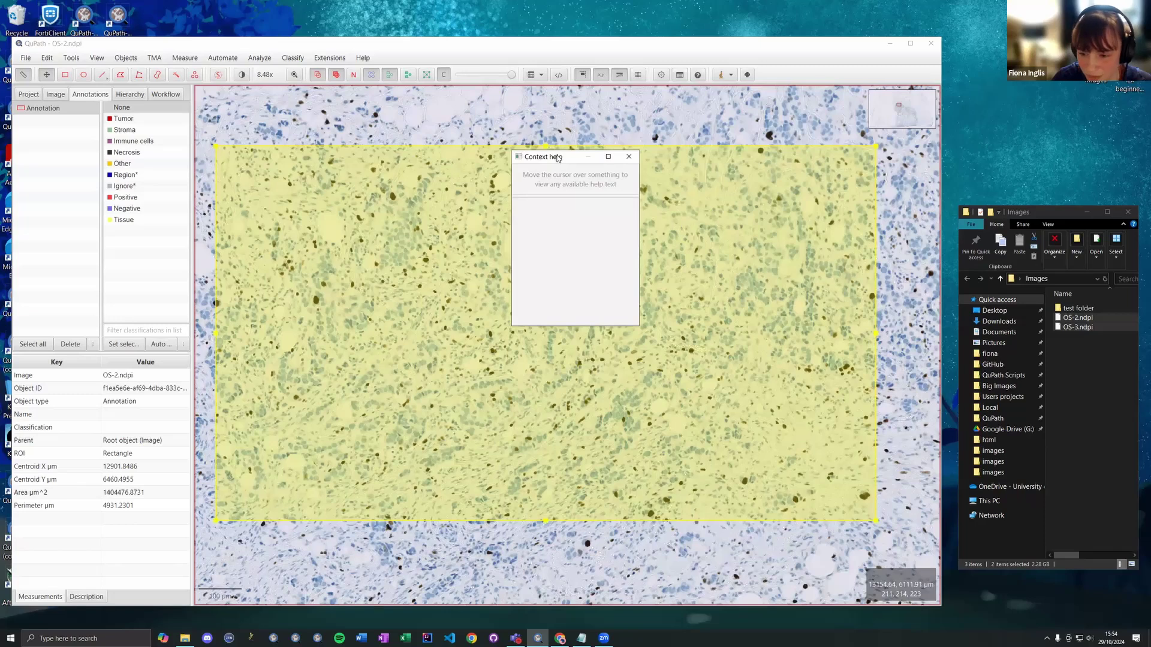
drag(558, 158, 1020, 430)
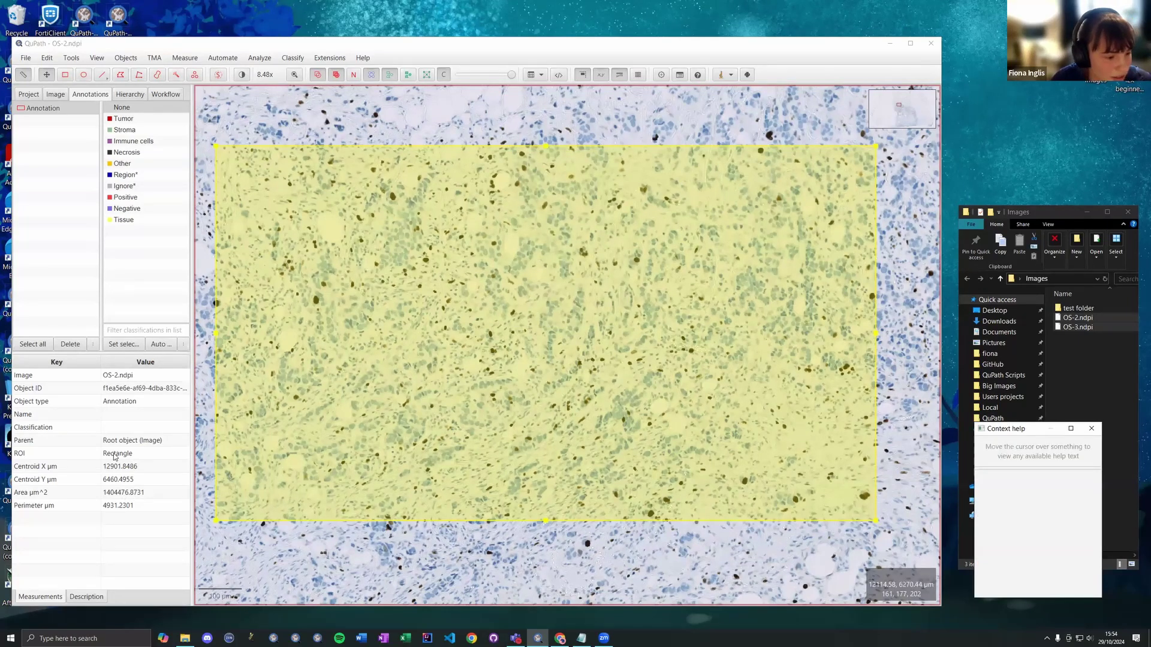
Examine the rectangle annotation's perimeter, ROI type and classification in its measurements
click(129, 505)
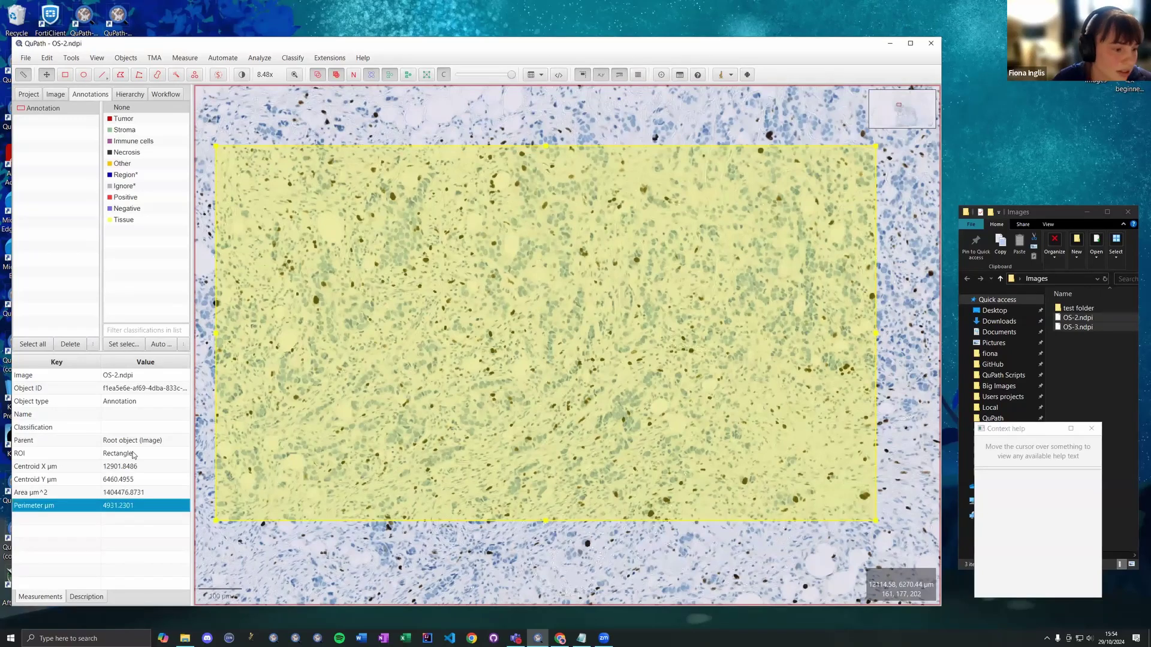
click(134, 454)
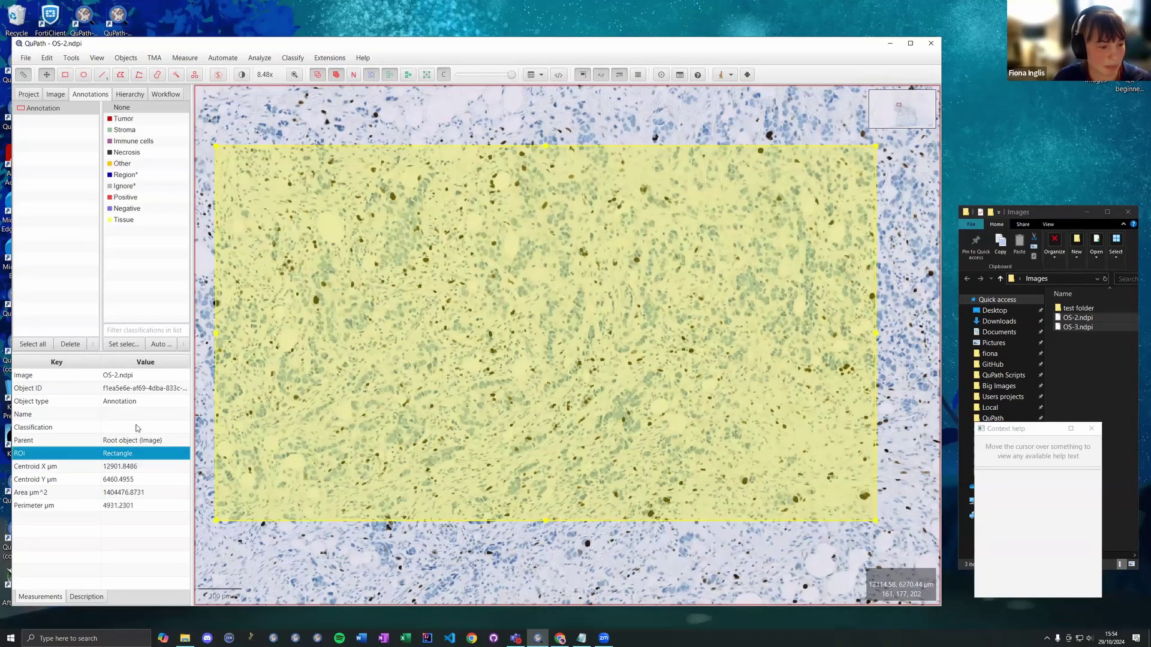
click(137, 429)
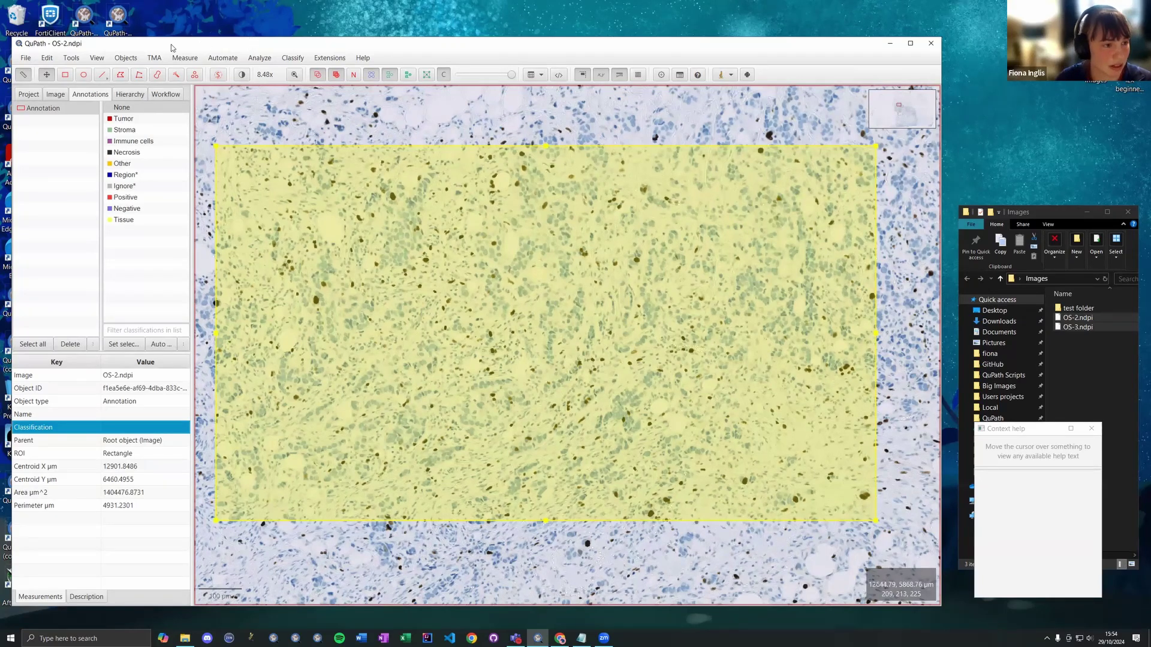
Open the Cell detection settings for the rectangle annotation and move the dialog aside to uncover the tissue
click(270, 57)
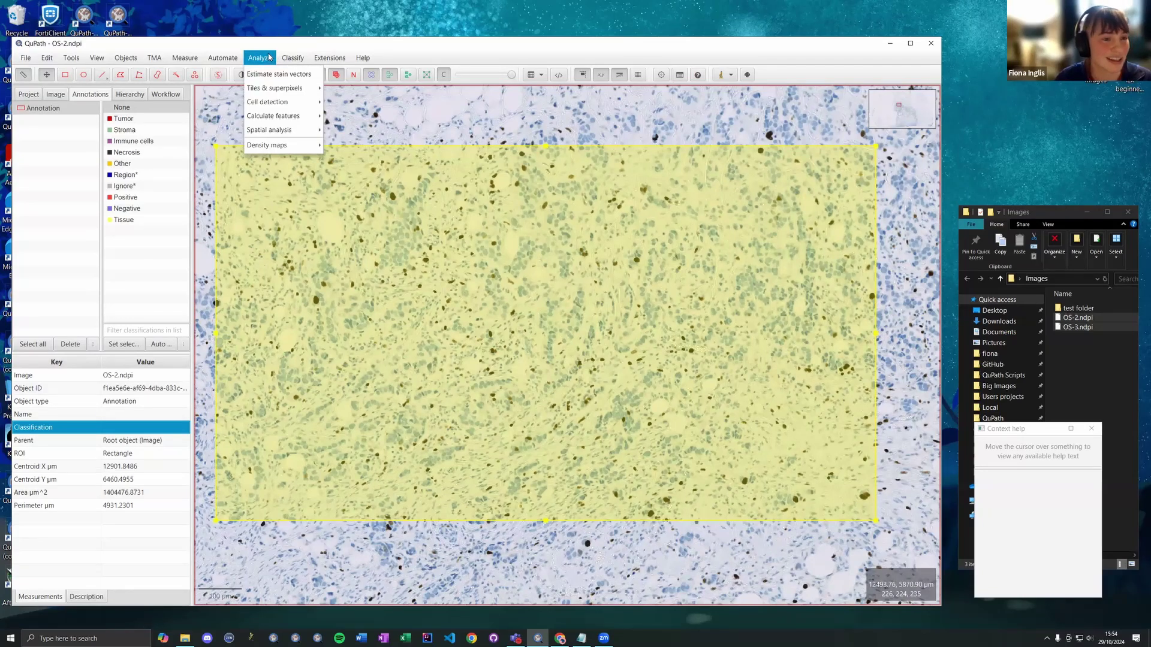
mouse_move(273, 100)
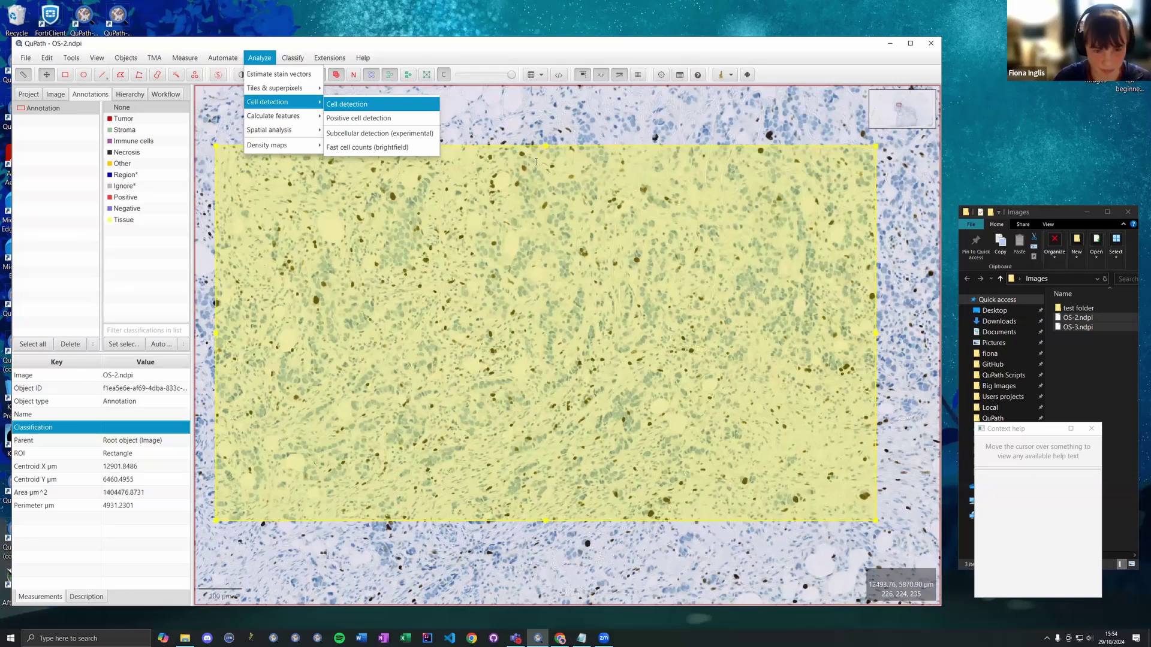
key(Return)
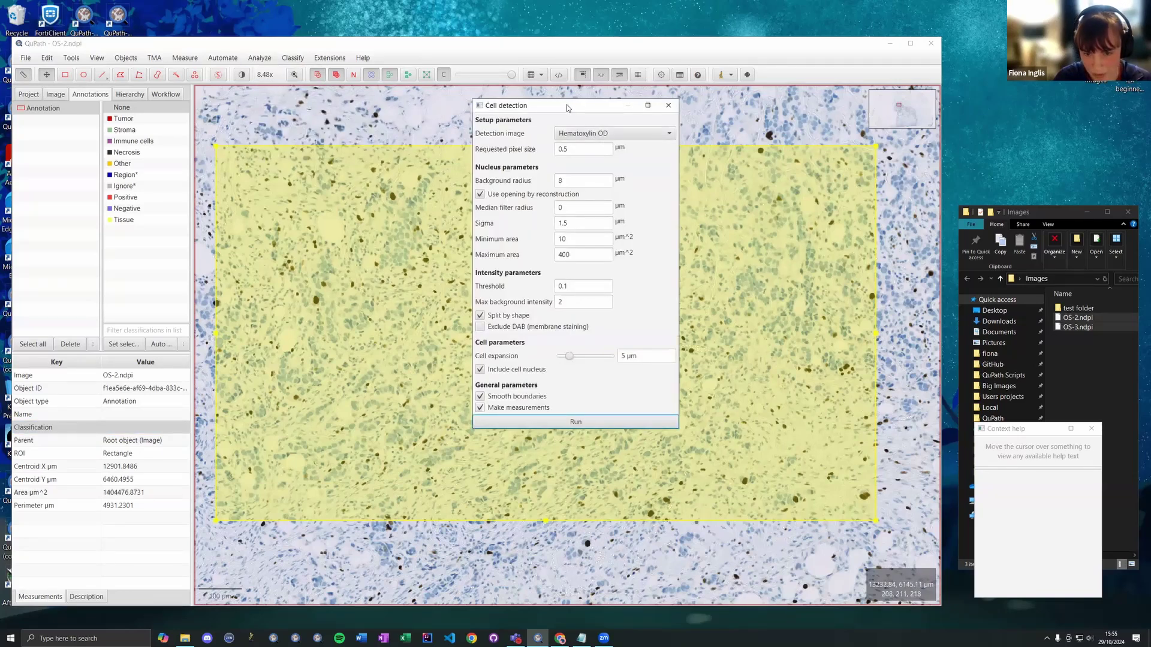
drag(566, 104, 816, 168)
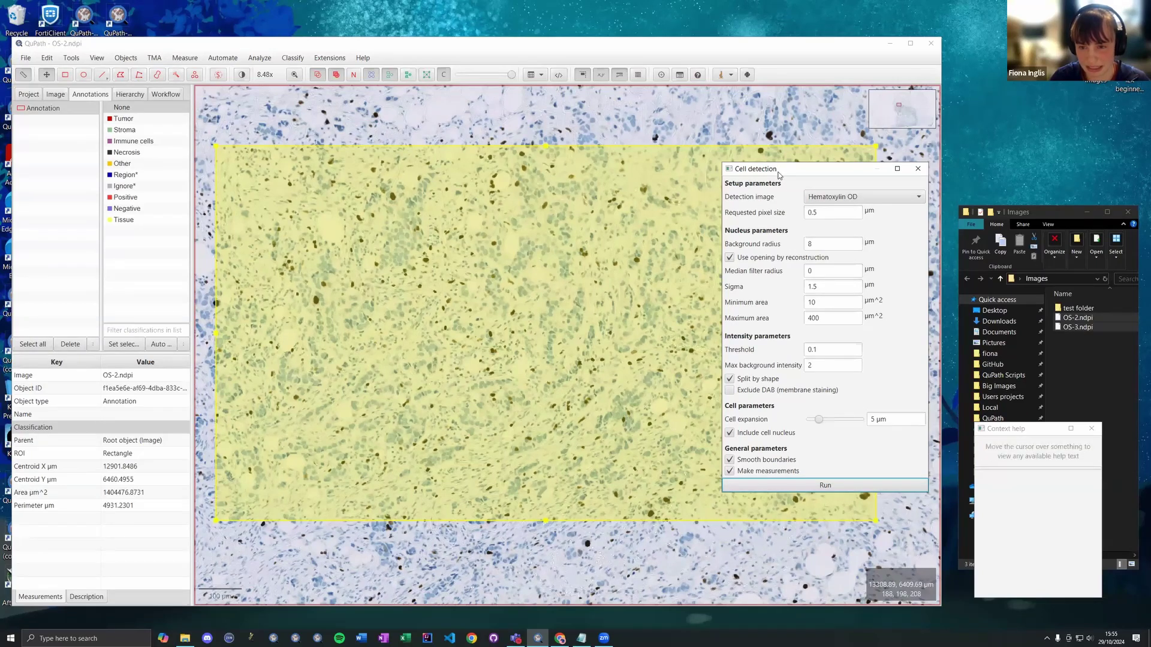
drag(784, 163, 789, 156)
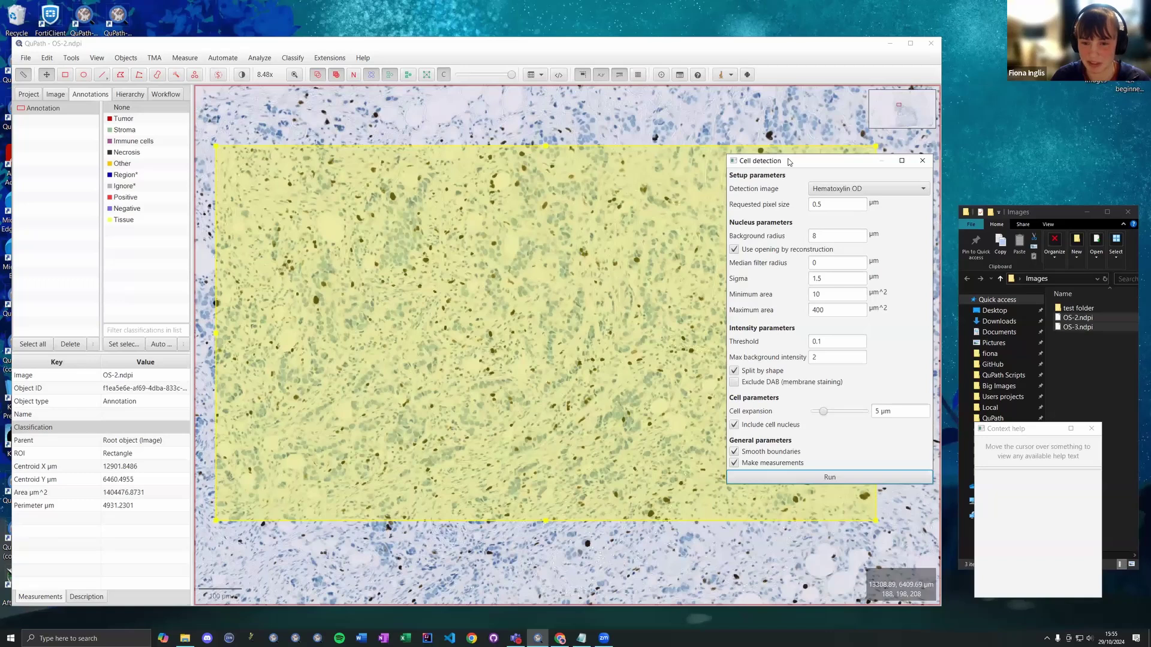
drag(787, 158, 792, 154)
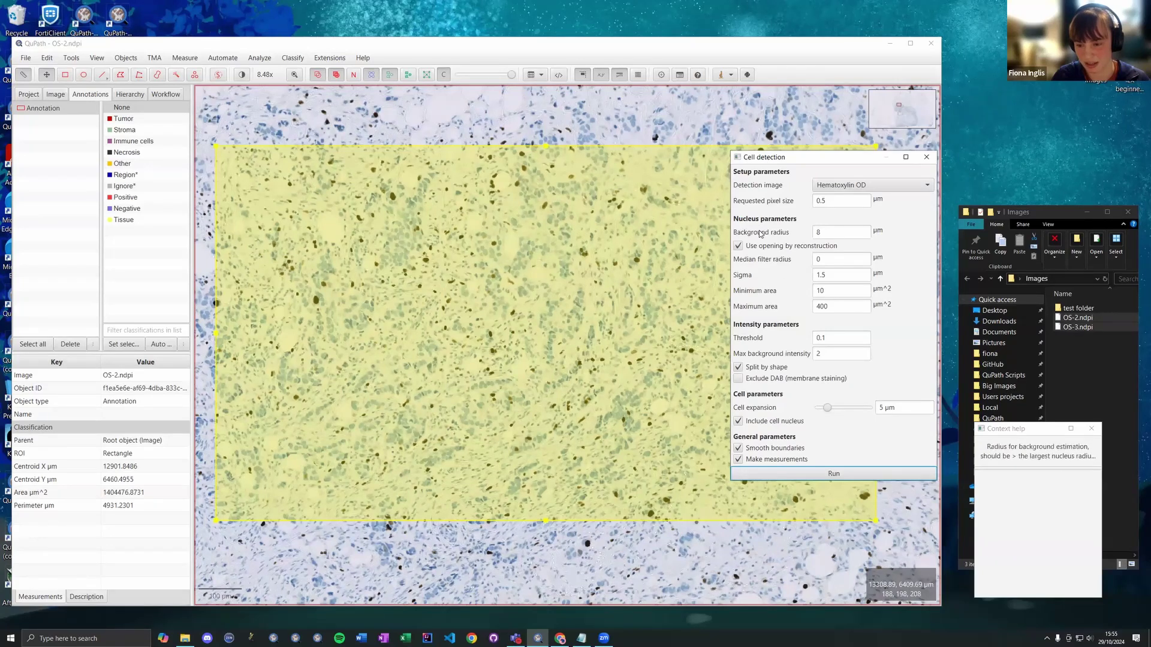
Read the help for the nucleus parameters and run cell detection on Hematoxylin OD with the default settings
mouse_move(759, 233)
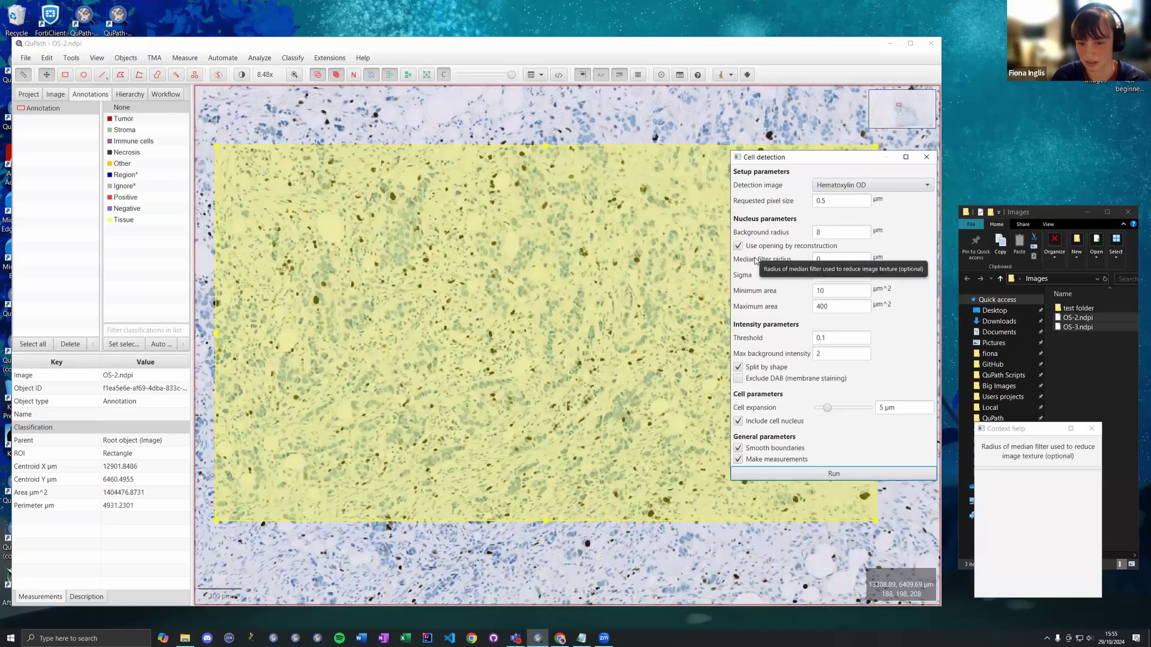
mouse_move(746, 276)
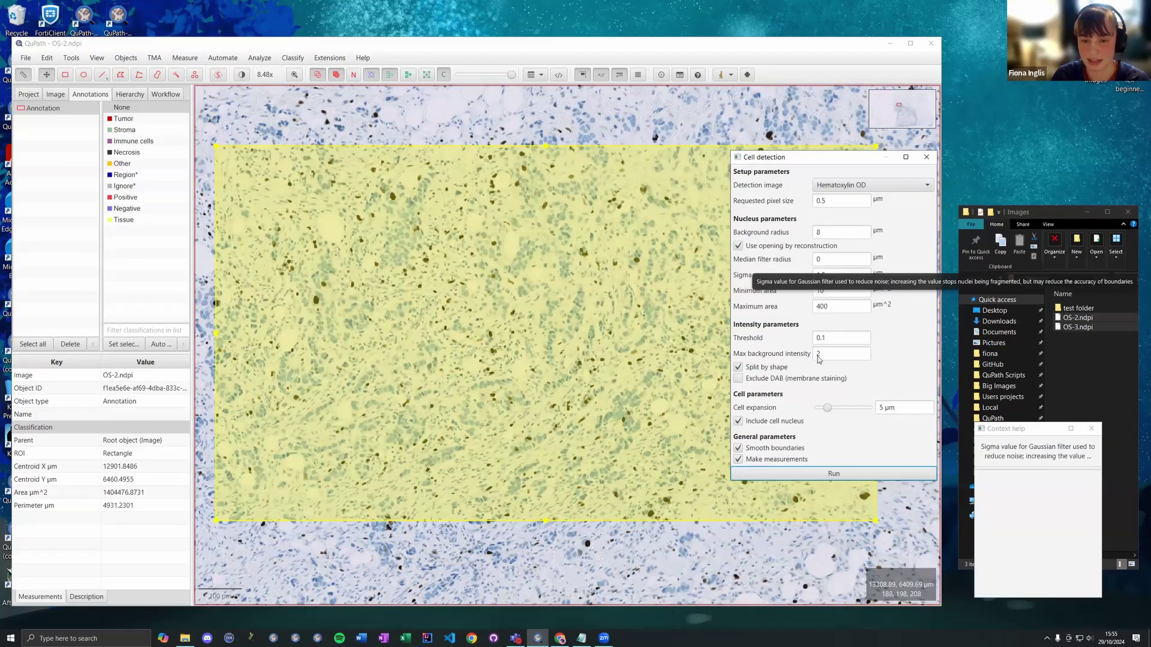
drag(803, 157, 801, 147)
click(819, 466)
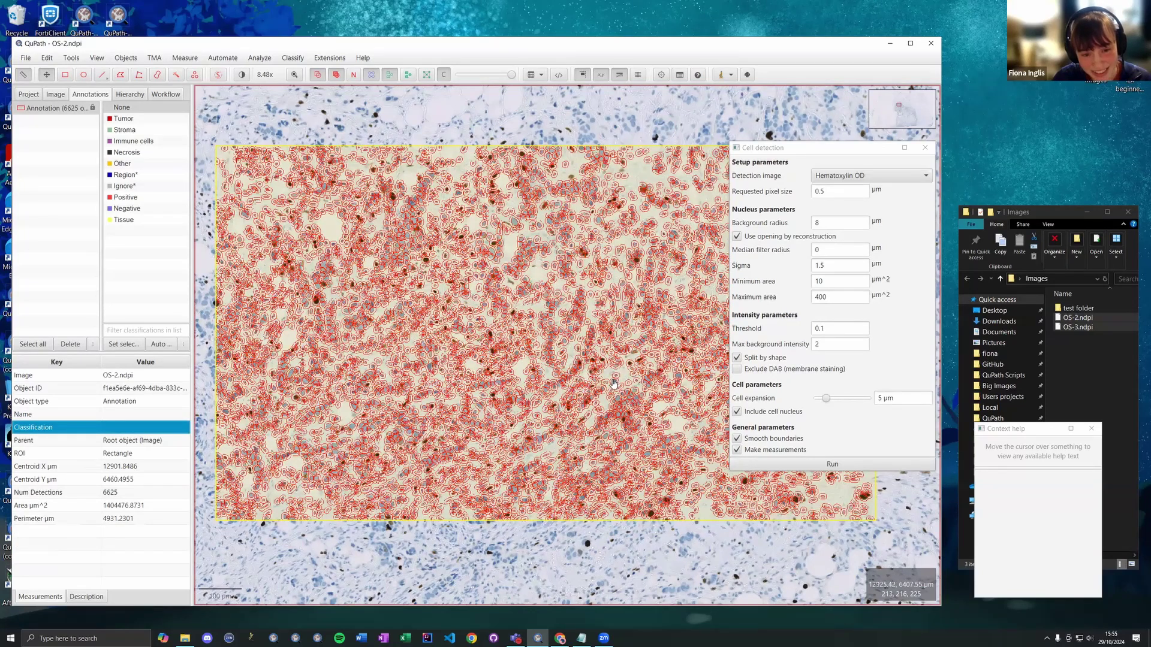
Inspect the detected nucleus and cell outlines at several magnifications and check the annotation's number of detections
scroll(614, 383, up, 2)
scroll(573, 481, up, 4)
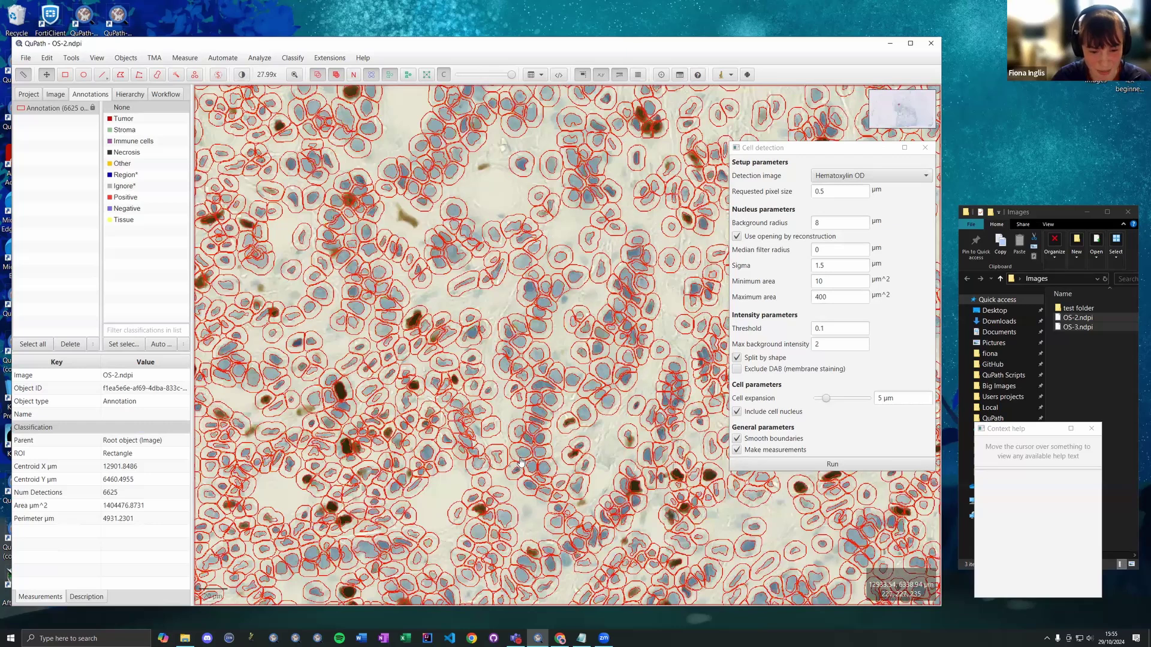
drag(475, 462, 375, 499)
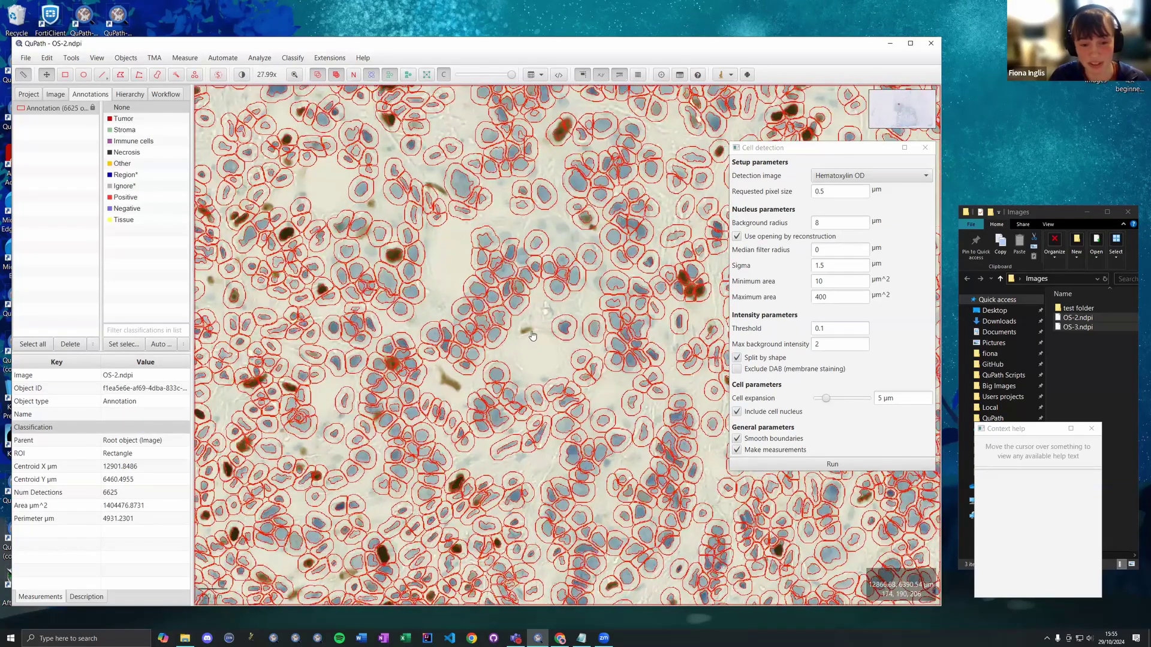
drag(520, 370, 510, 404)
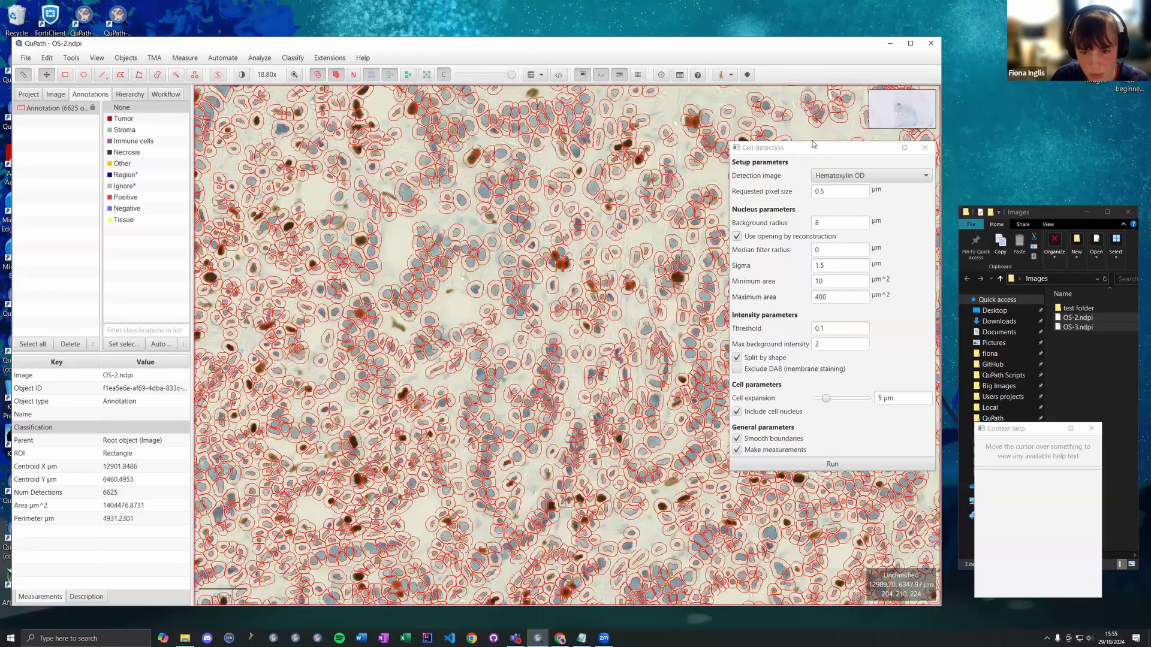
scroll(549, 422, down, 2)
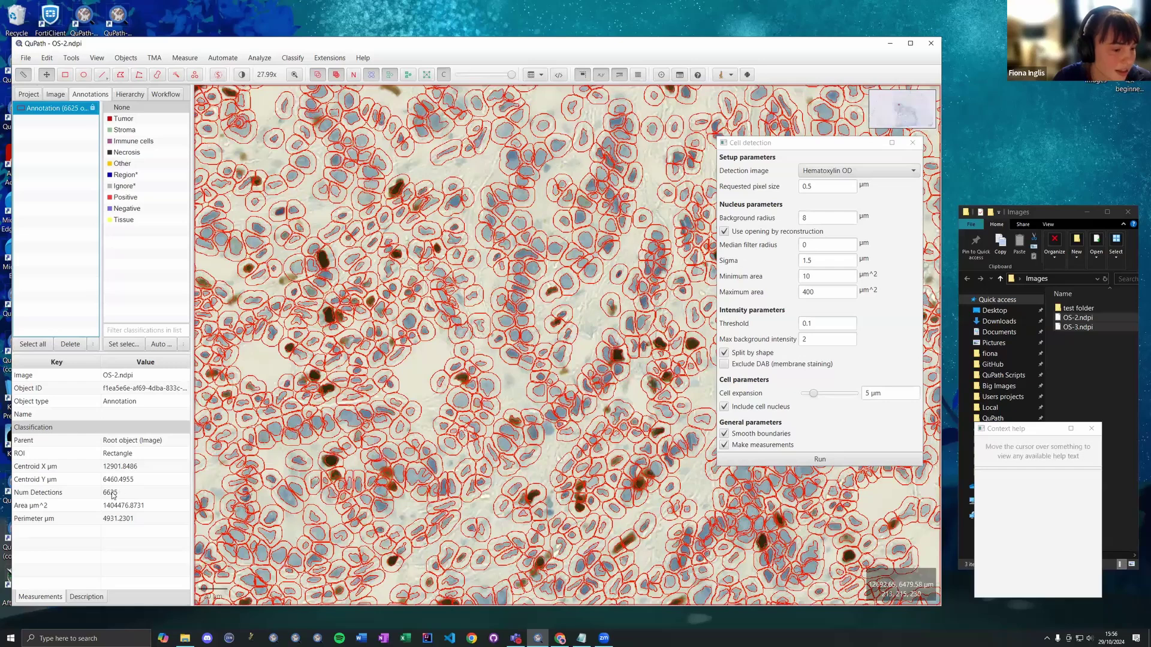
click(113, 493)
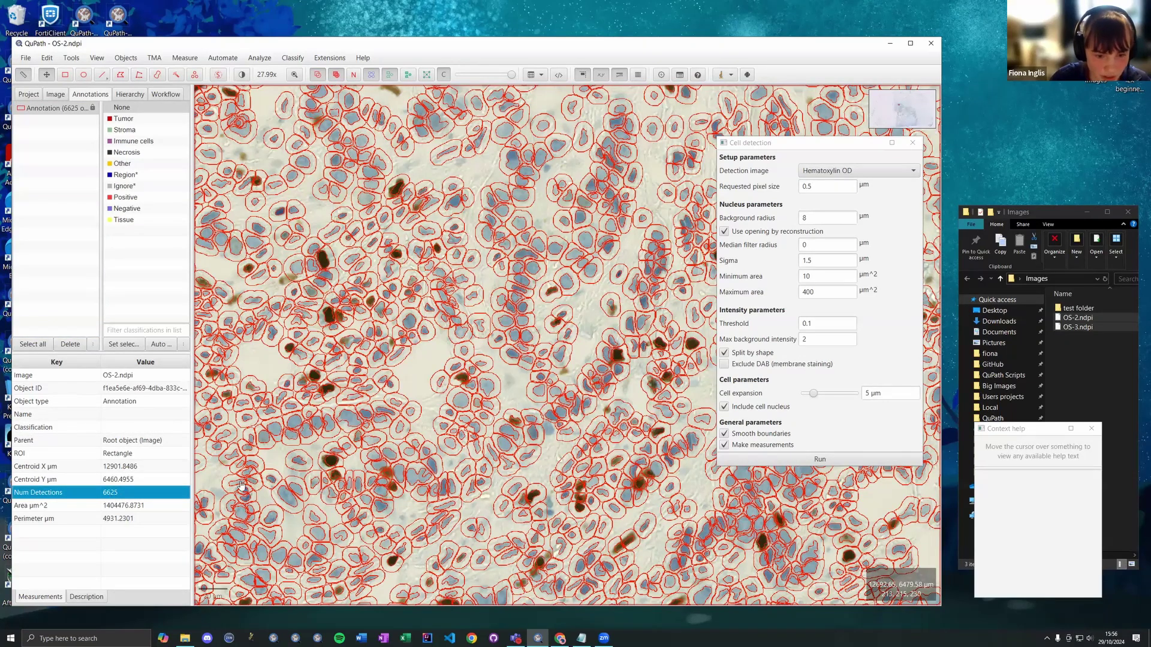
scroll(511, 359, down, 3)
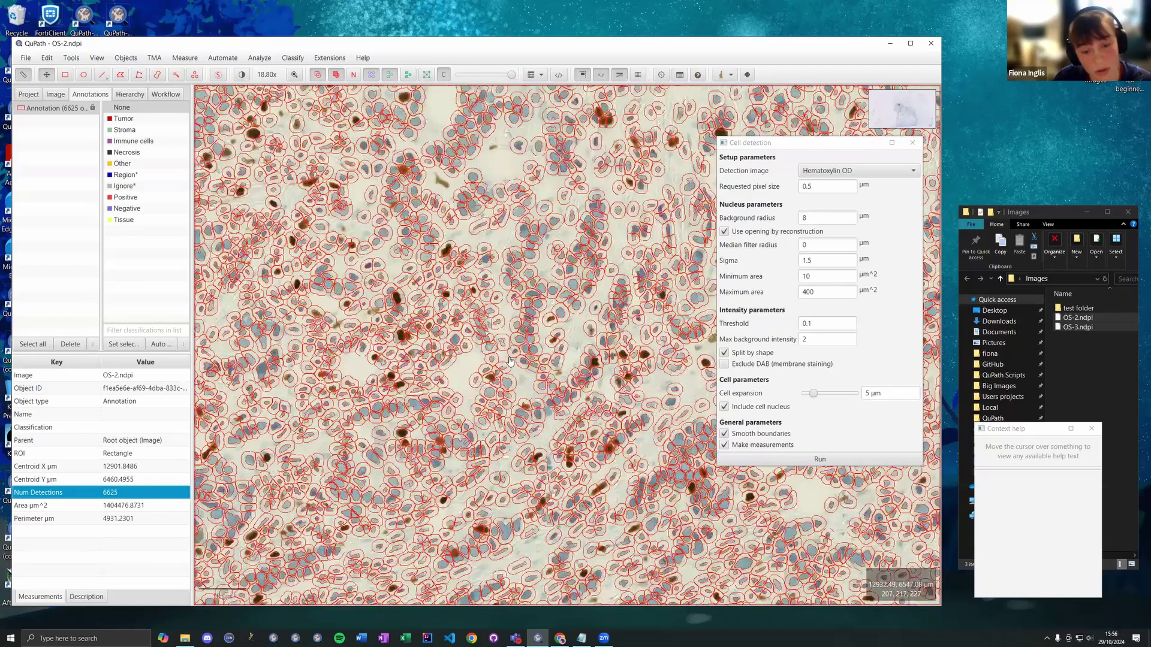
scroll(554, 398, down, 3)
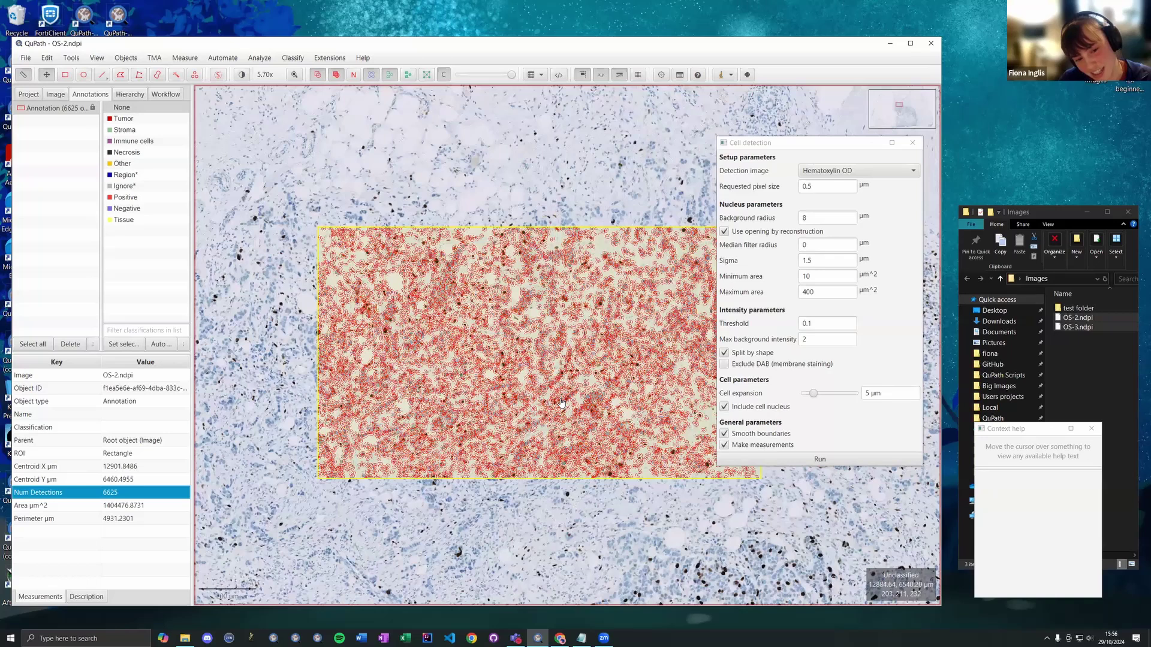
scroll(562, 403, up, 2)
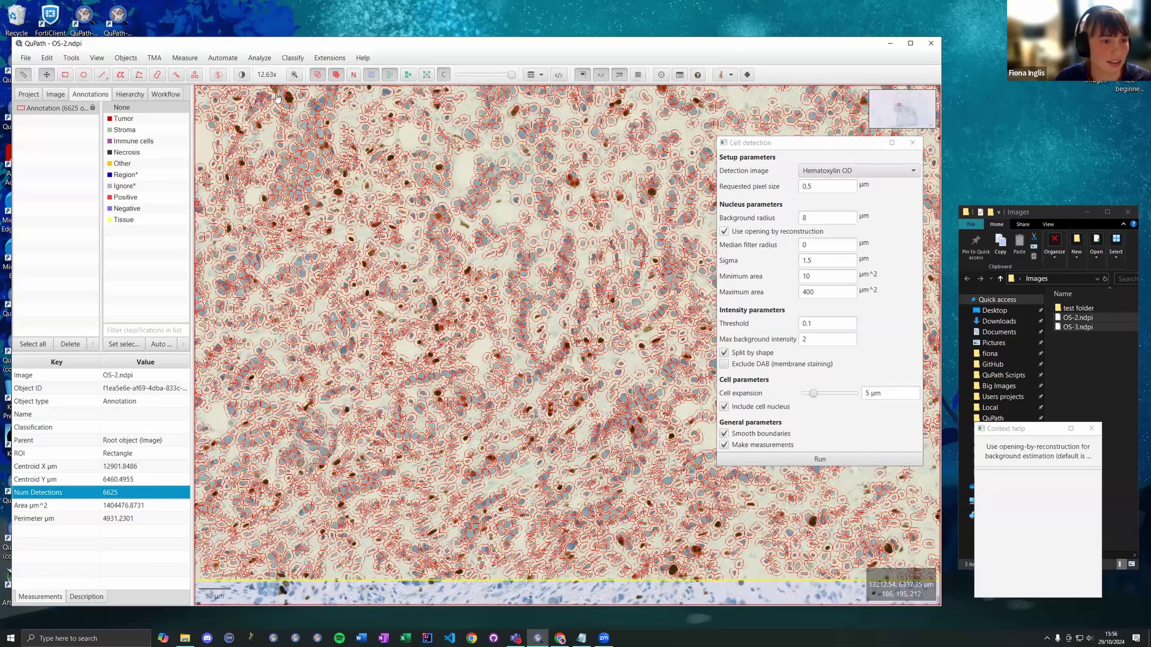
click(296, 58)
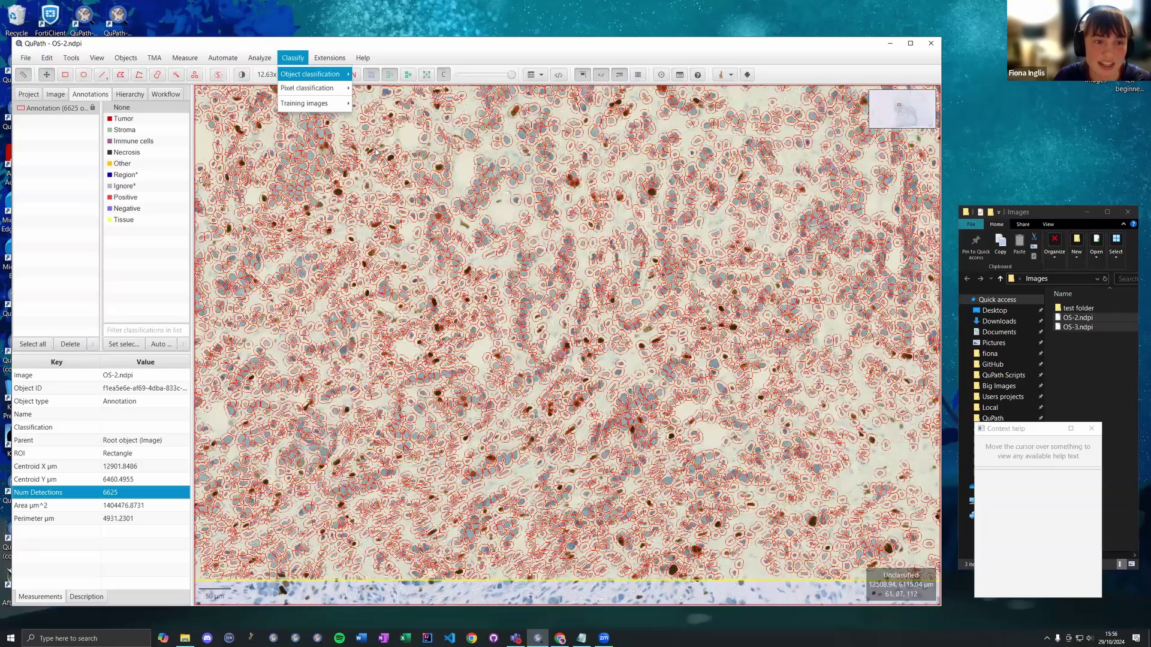
mouse_move(312, 73)
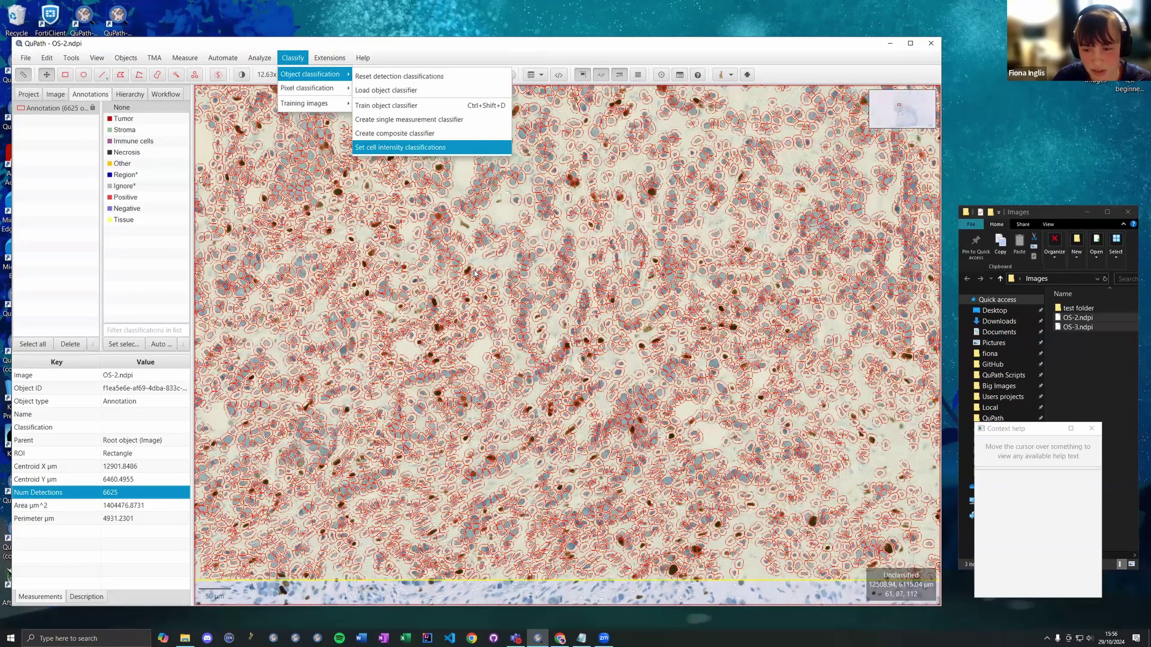
key(Return)
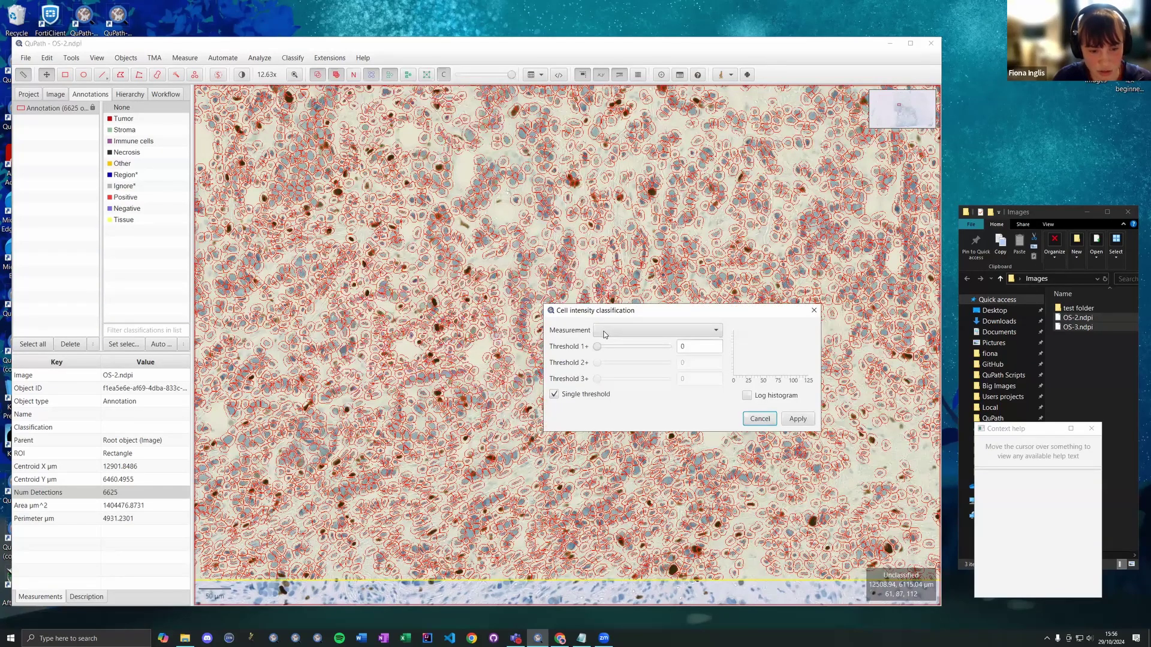
click(624, 367)
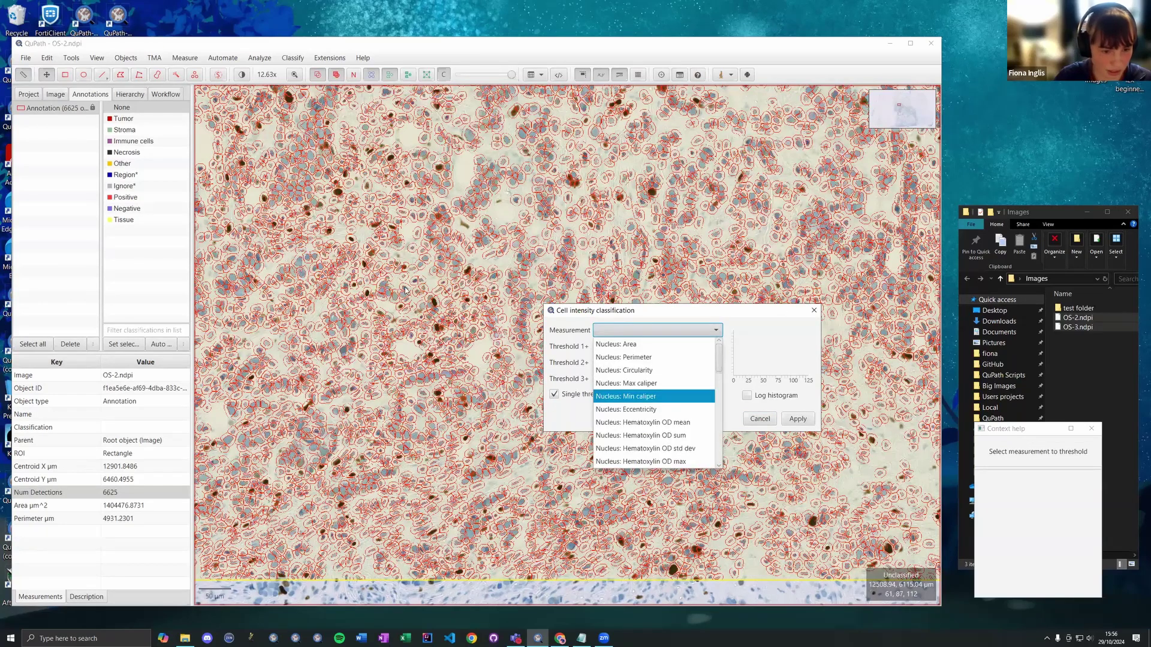
click(433, 303)
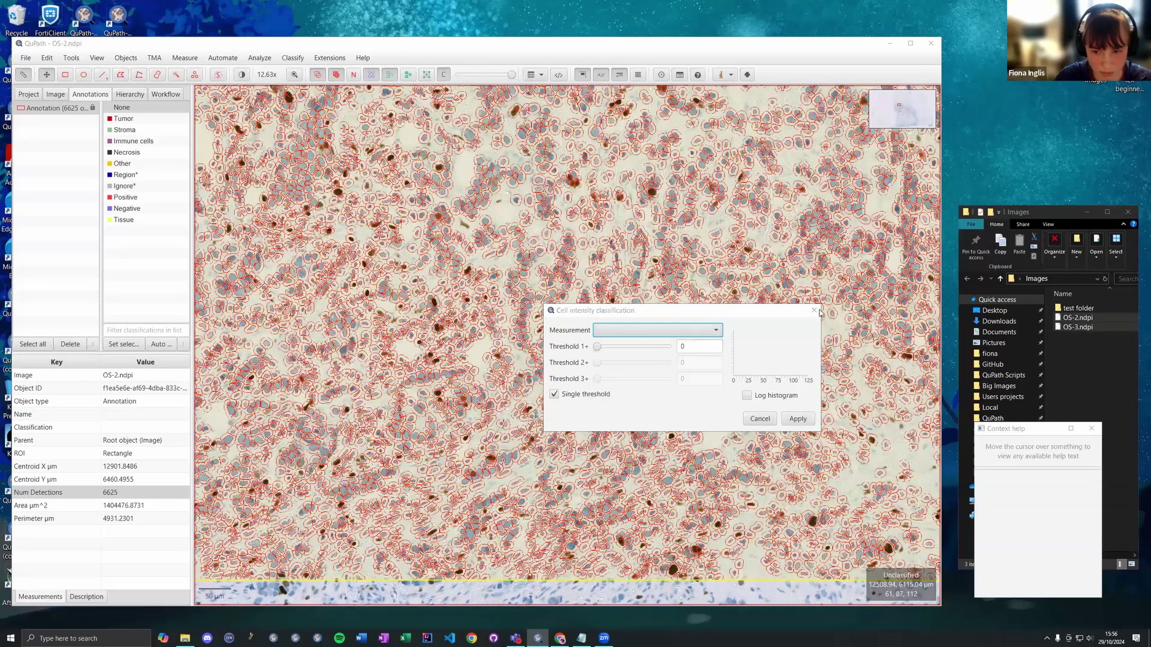
key(Escape)
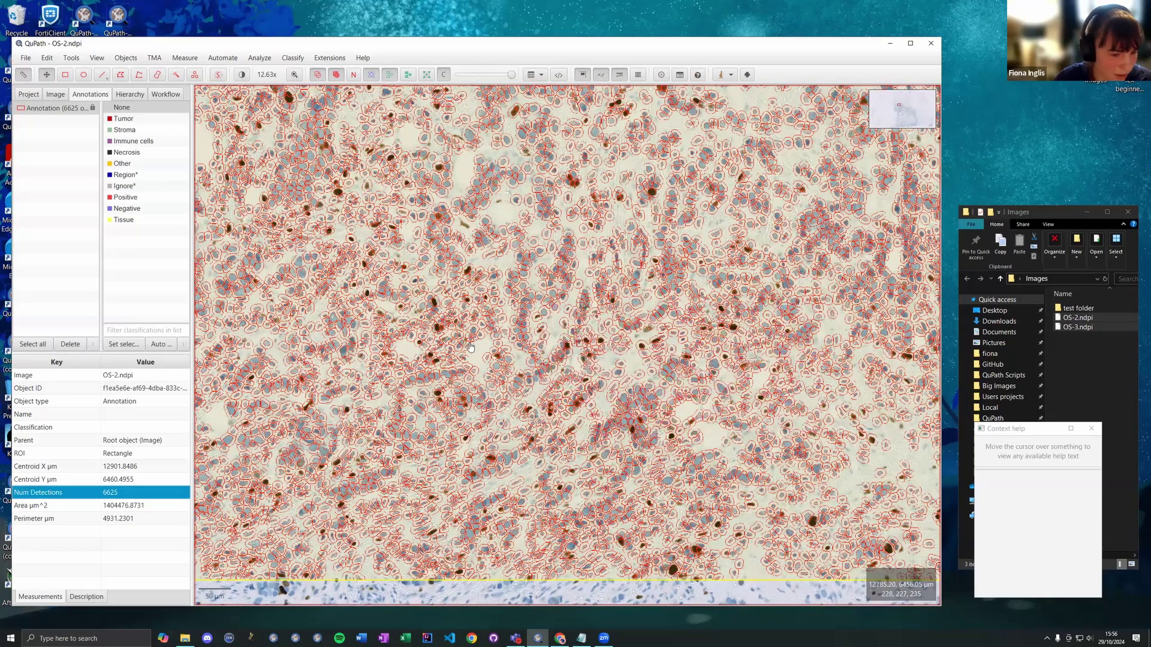
Select a dark brown cell and examine its nucleus, cell and cytoplasm measurements, focusing on Nucleus: DAB OD mean
click(435, 303)
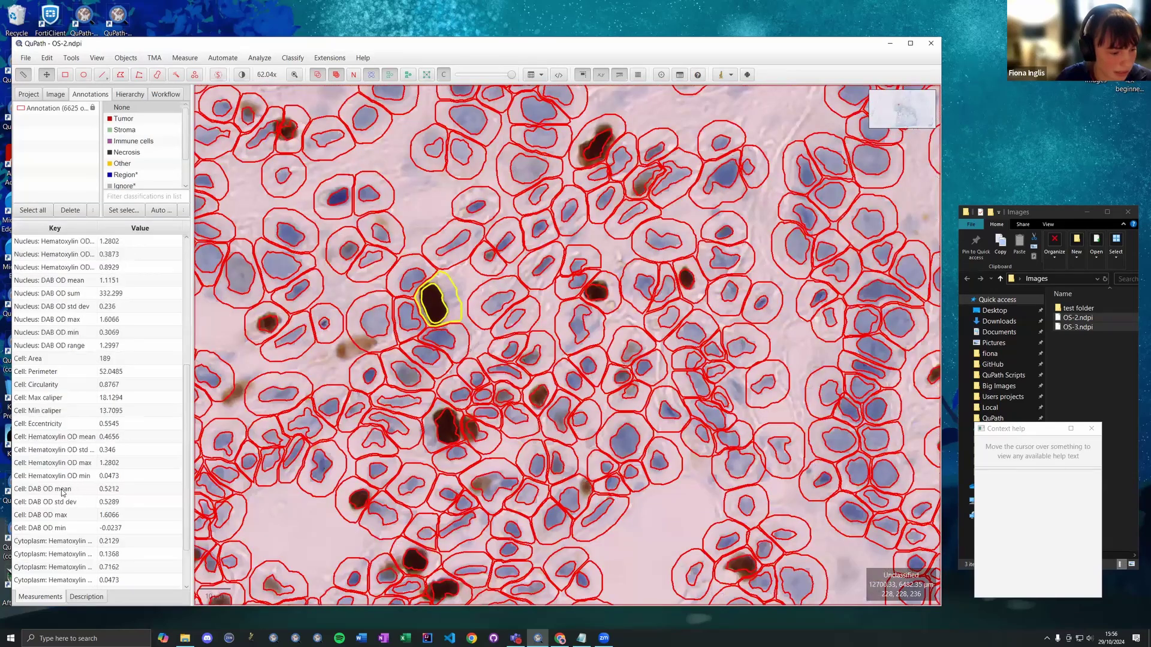
scroll(54, 352, down, 2)
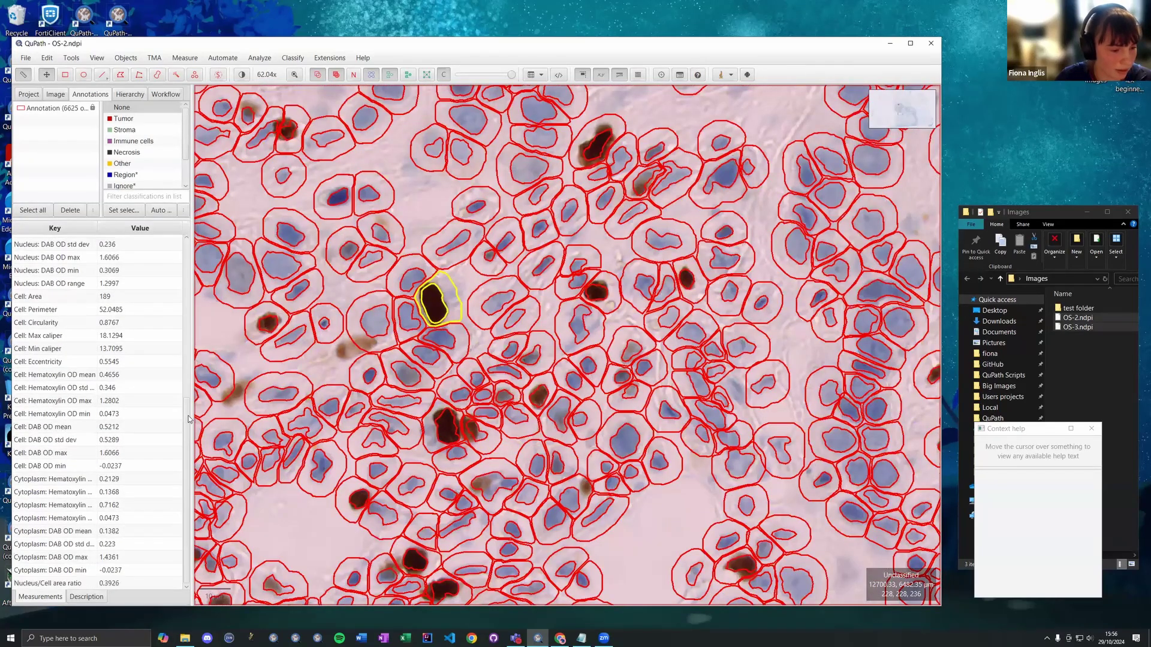
scroll(120, 385, up, 1)
scroll(120, 384, down, 1)
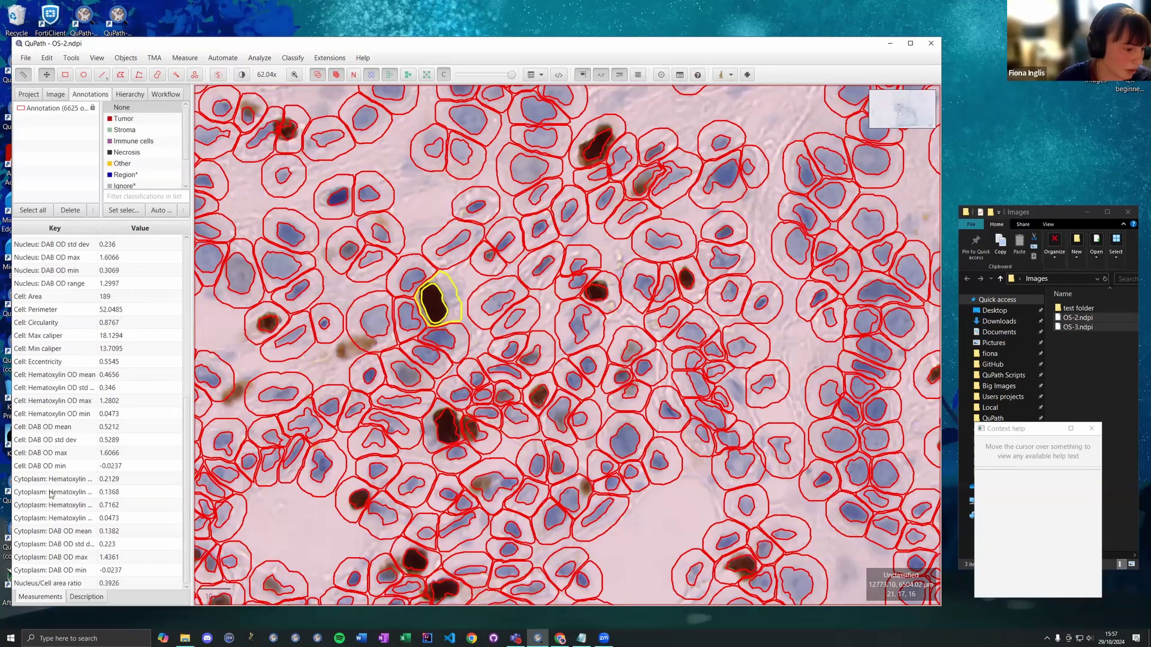
key(minus)
scroll(72, 377, up, 4)
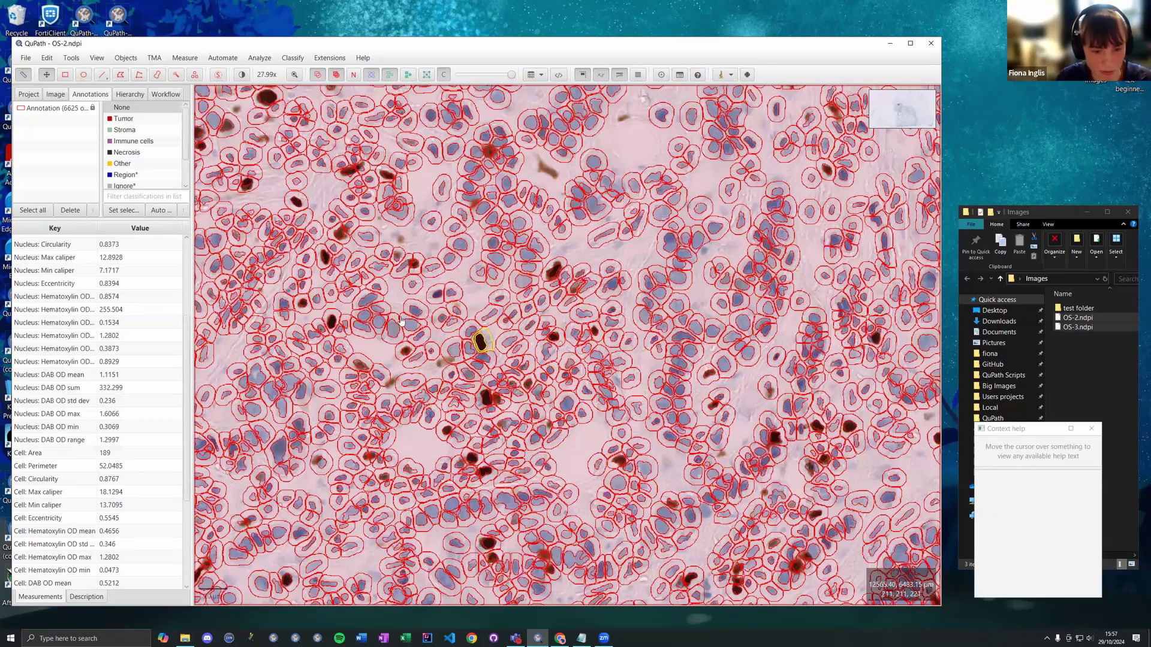
click(82, 376)
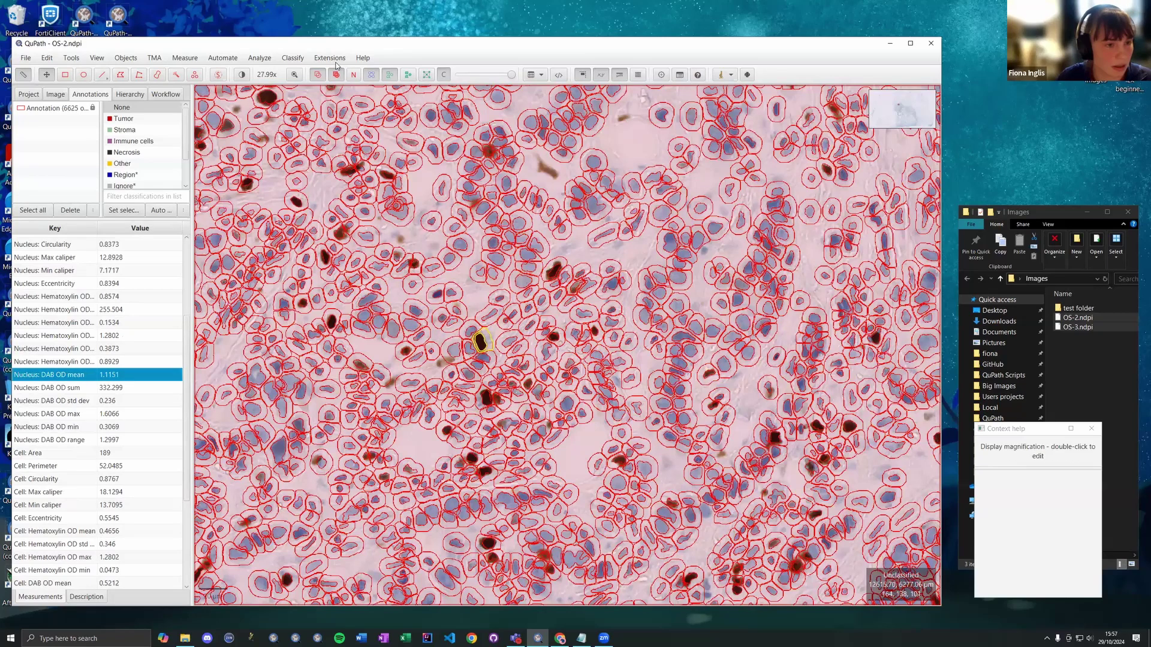
Open the cell intensity classification settings and choose Nucleus: DAB OD mean as the measurement to threshold
click(293, 58)
mouse_move(312, 74)
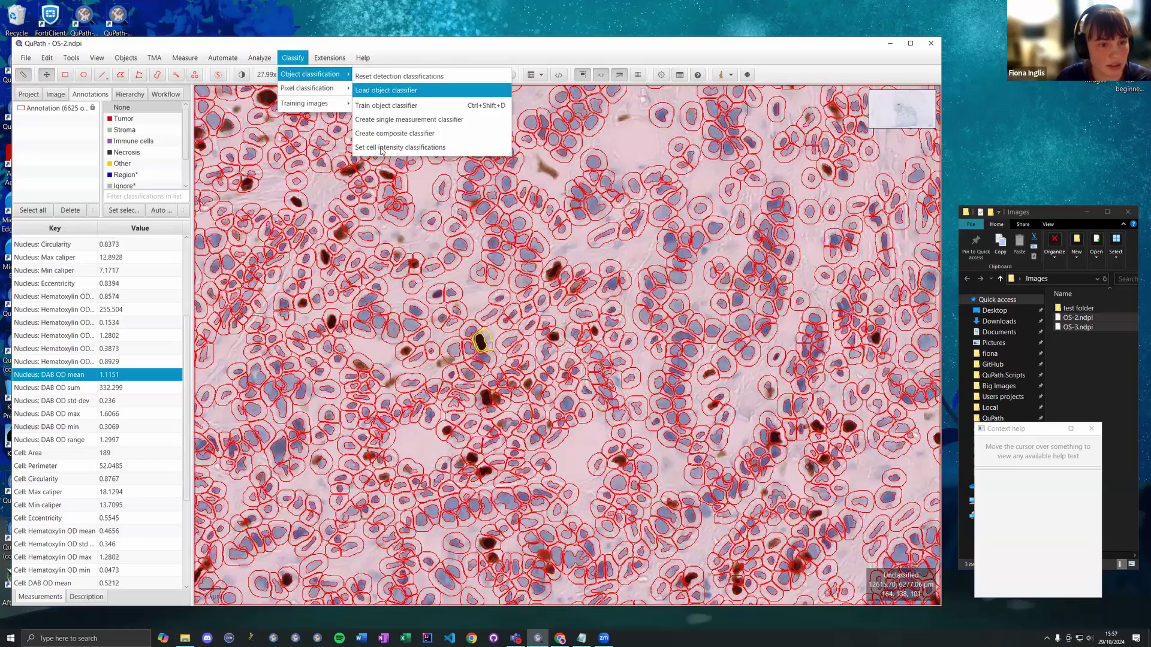
key(Down)
key(Down)
key(Down)
key(Down)
key(Return)
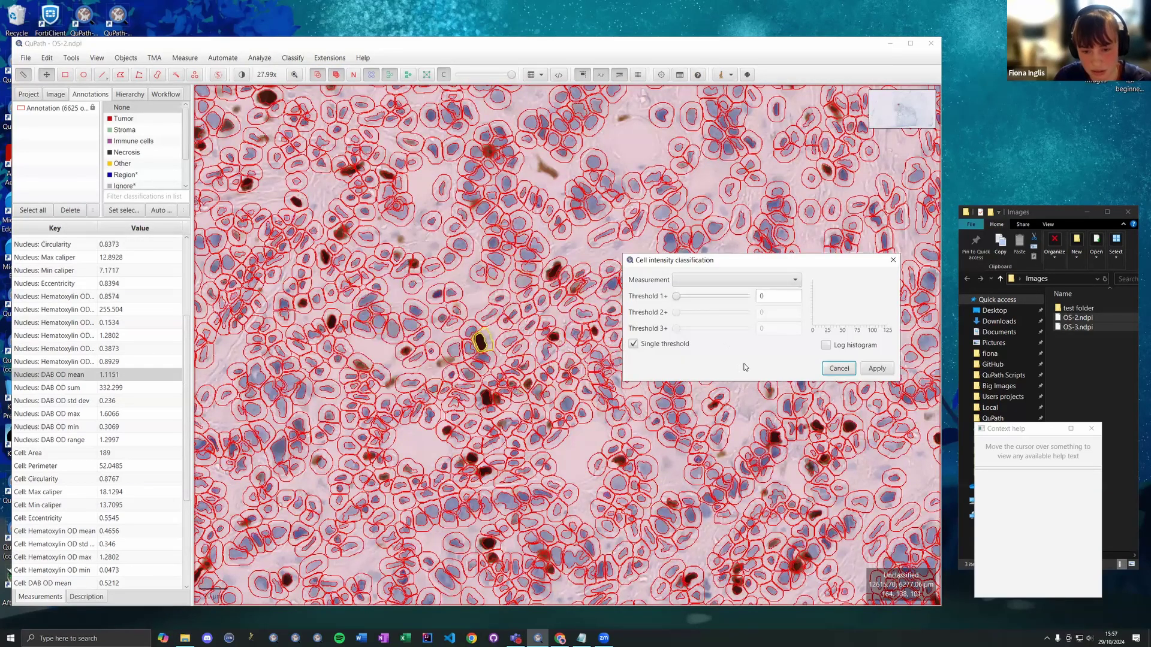
click(736, 280)
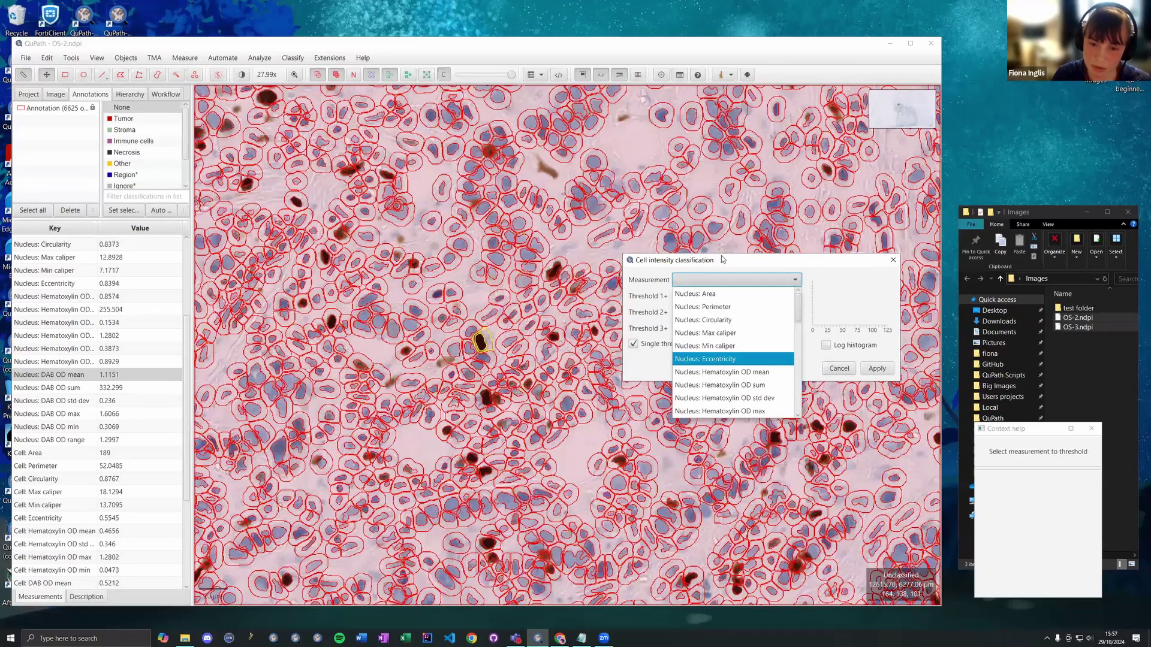
key(Down)
key(Down)
key(Down)
key(Down)
key(Down)
key(Down)
key(Down)
key(Return)
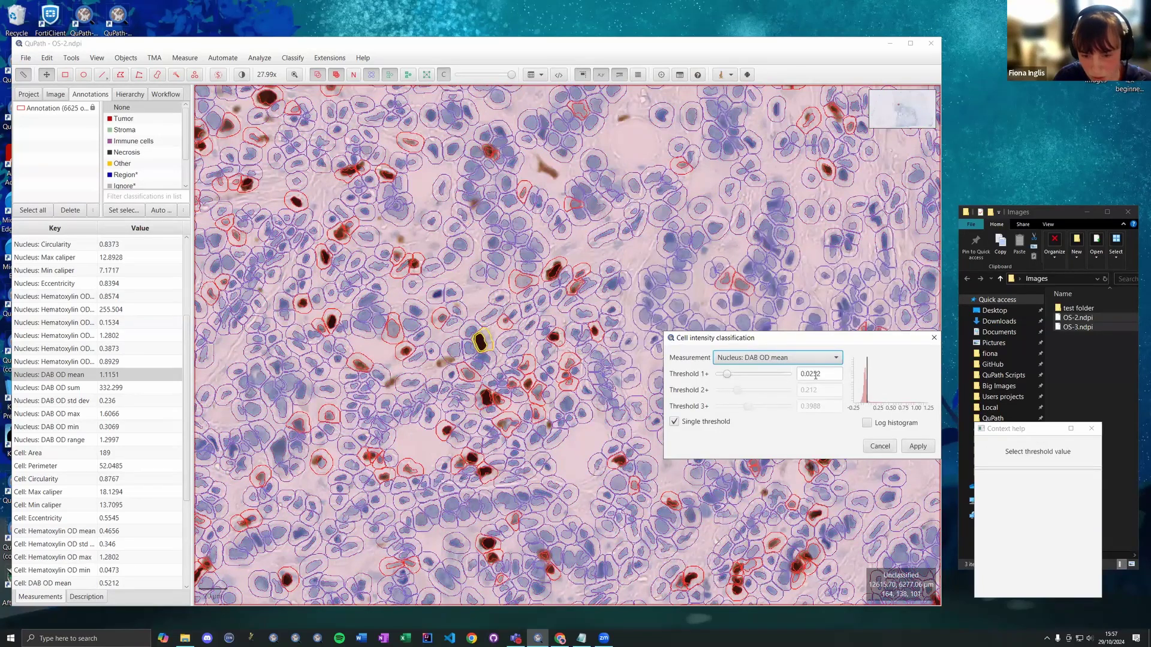
Try higher and lower single thresholds on the cells, set Threshold 1+ to 0.0817 and apply the classification
drag(820, 374, 792, 374)
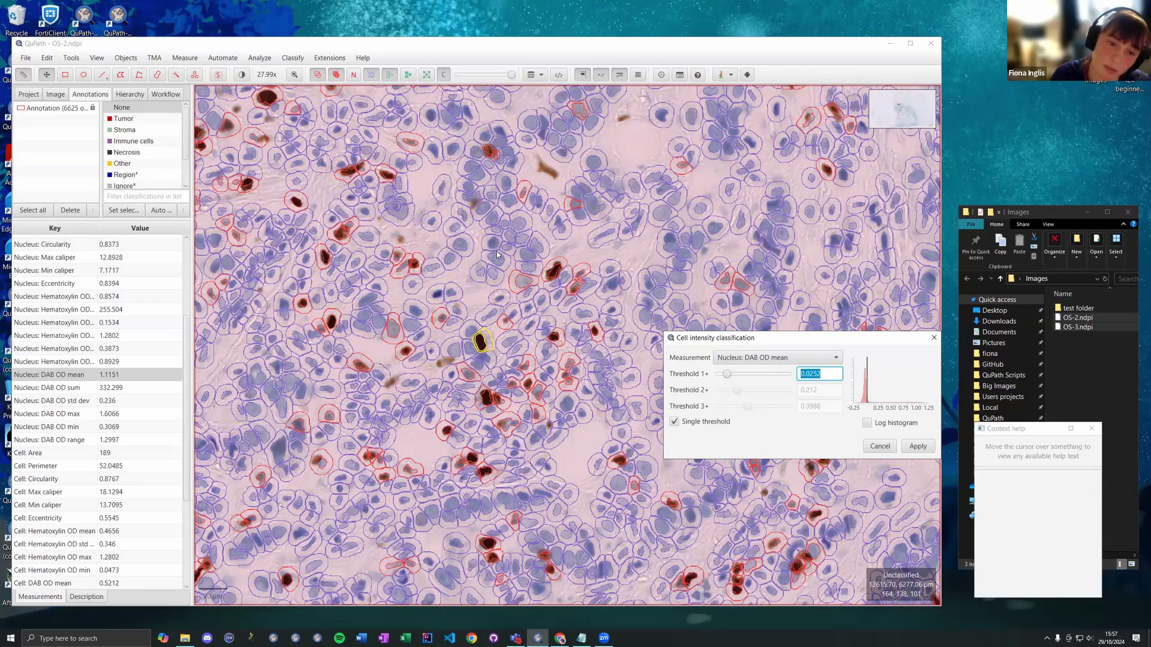
click(726, 375)
mouse_move(731, 377)
mouse_down()
mouse_move(793, 377)
mouse_move(748, 374)
mouse_up()
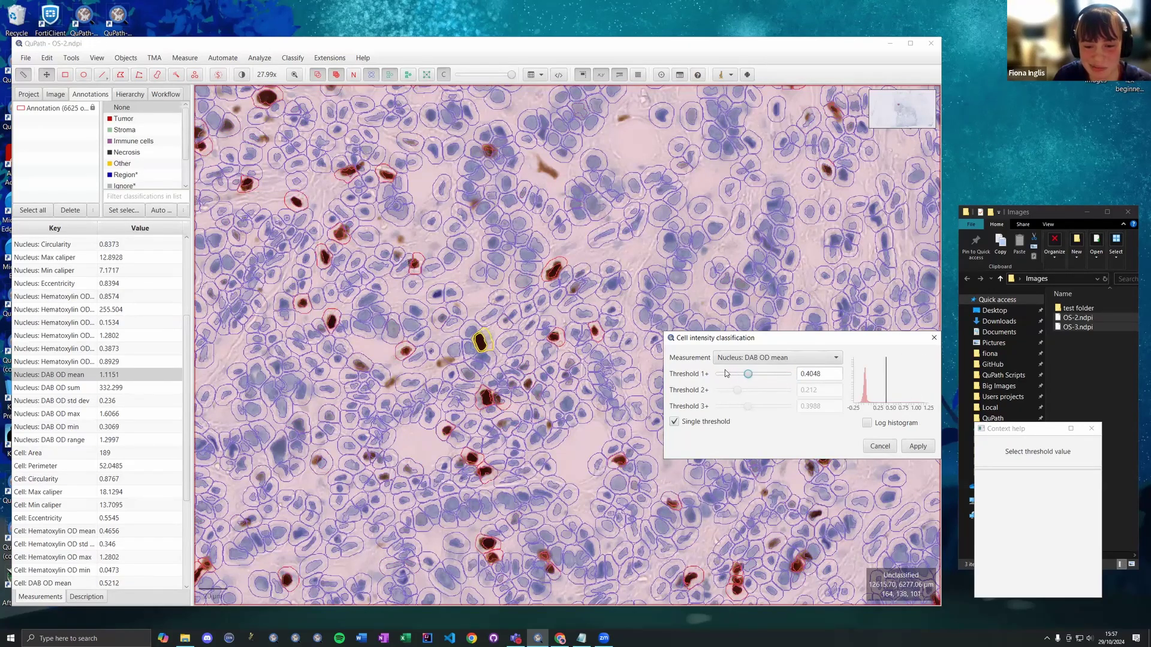
click(726, 375)
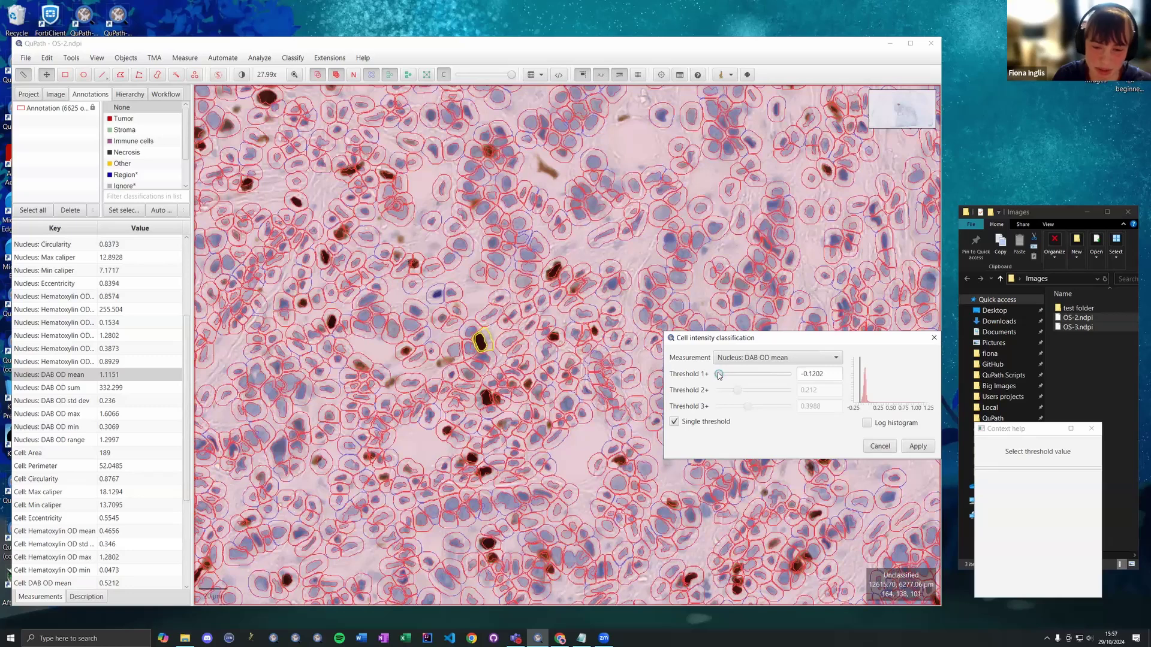
drag(725, 375, 728, 376)
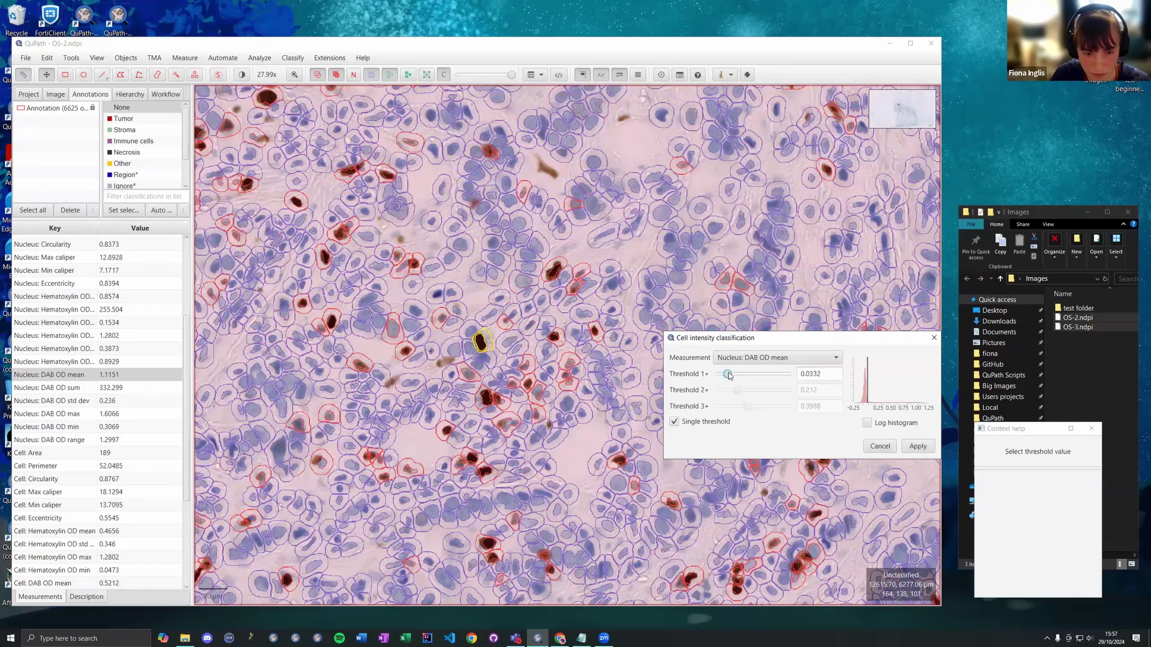
drag(730, 376, 731, 376)
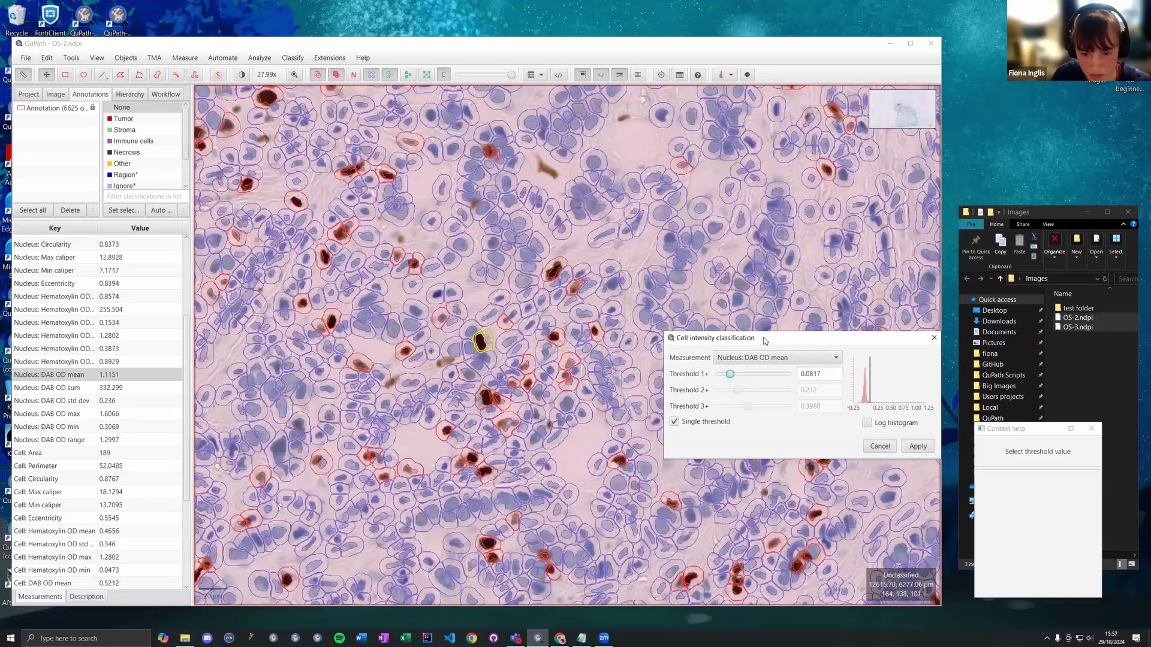
click(869, 443)
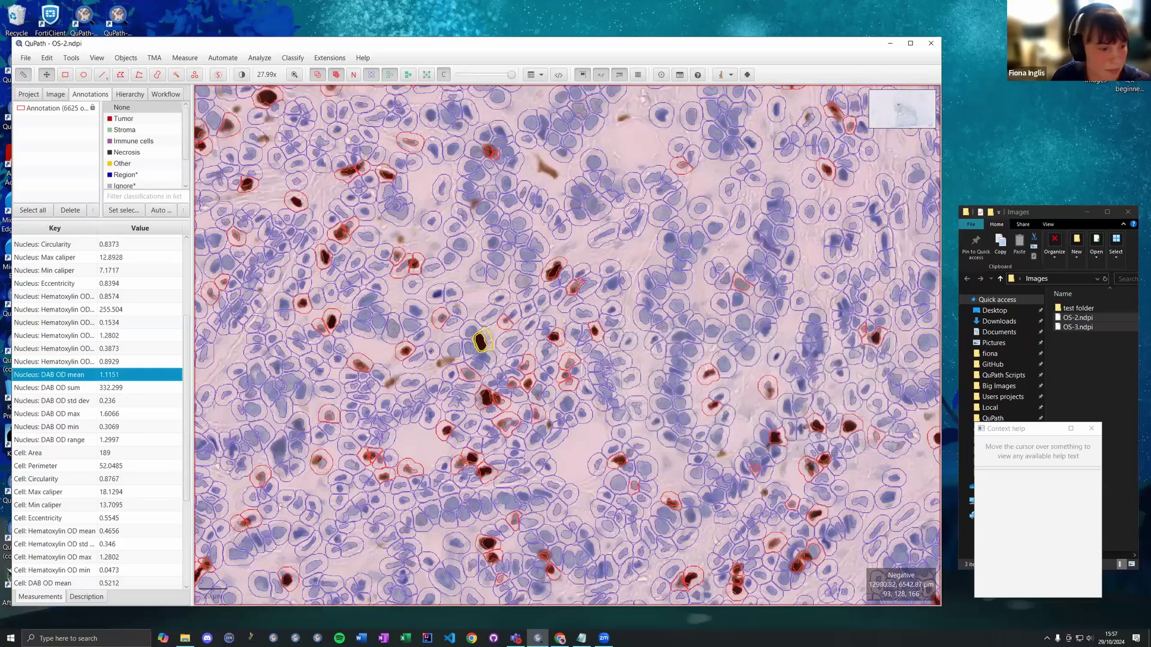
Select the rectangle annotation, read its negative, positive and Positive % measurements, and view the classified cells across the whole region
click(50, 112)
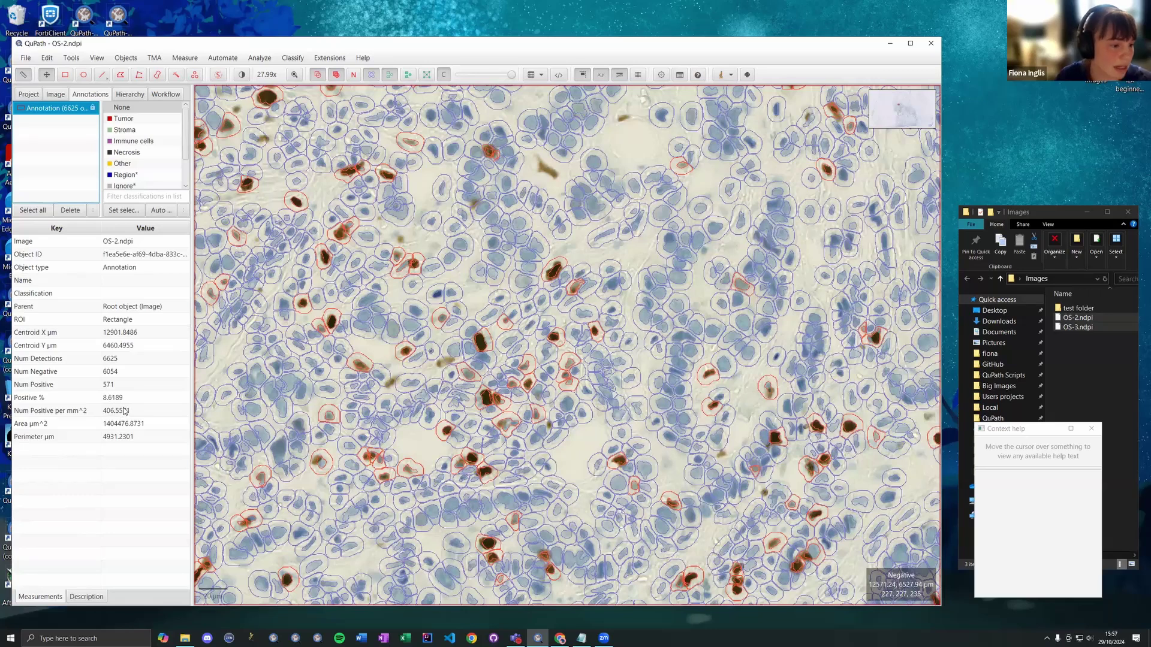
click(117, 358)
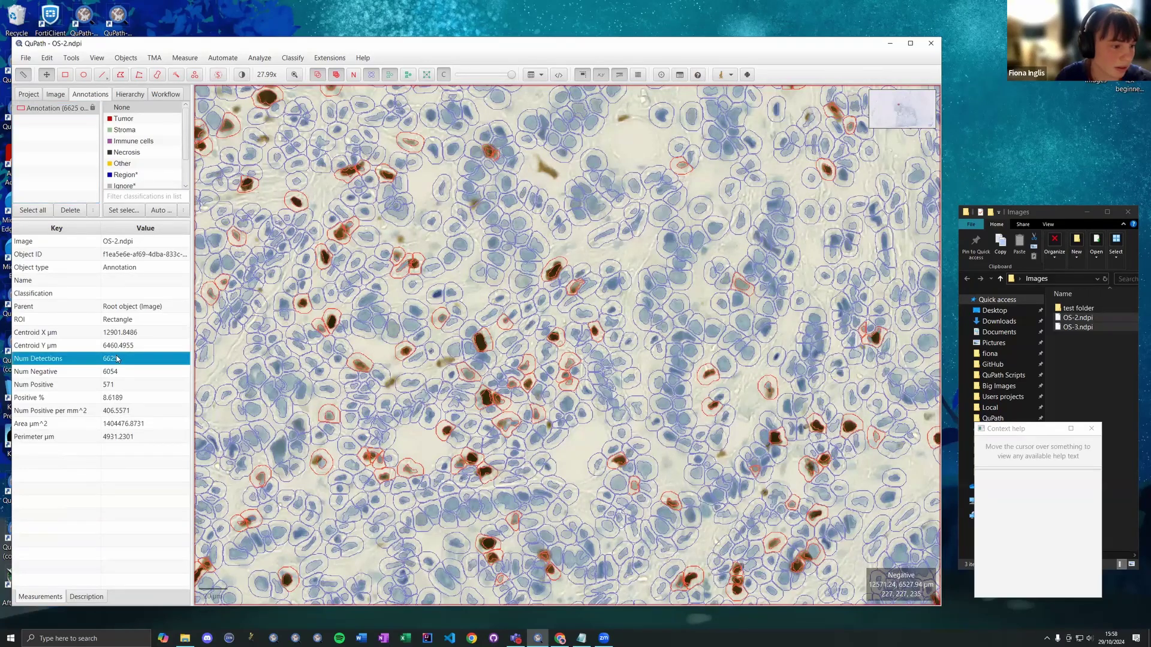
click(112, 373)
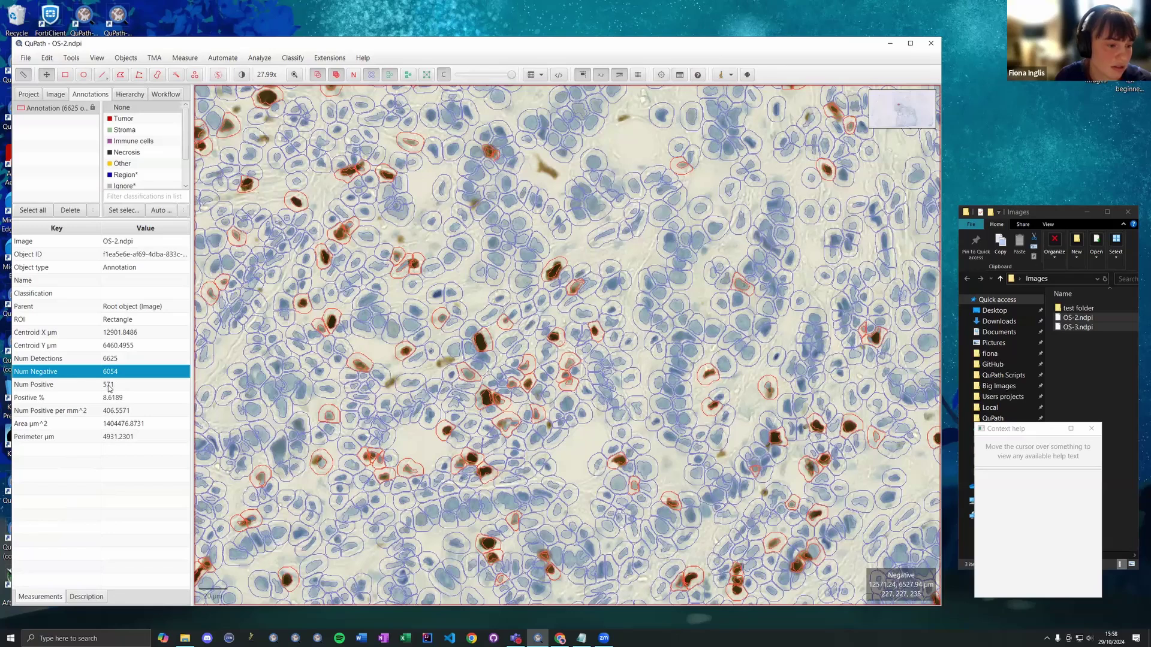
click(129, 399)
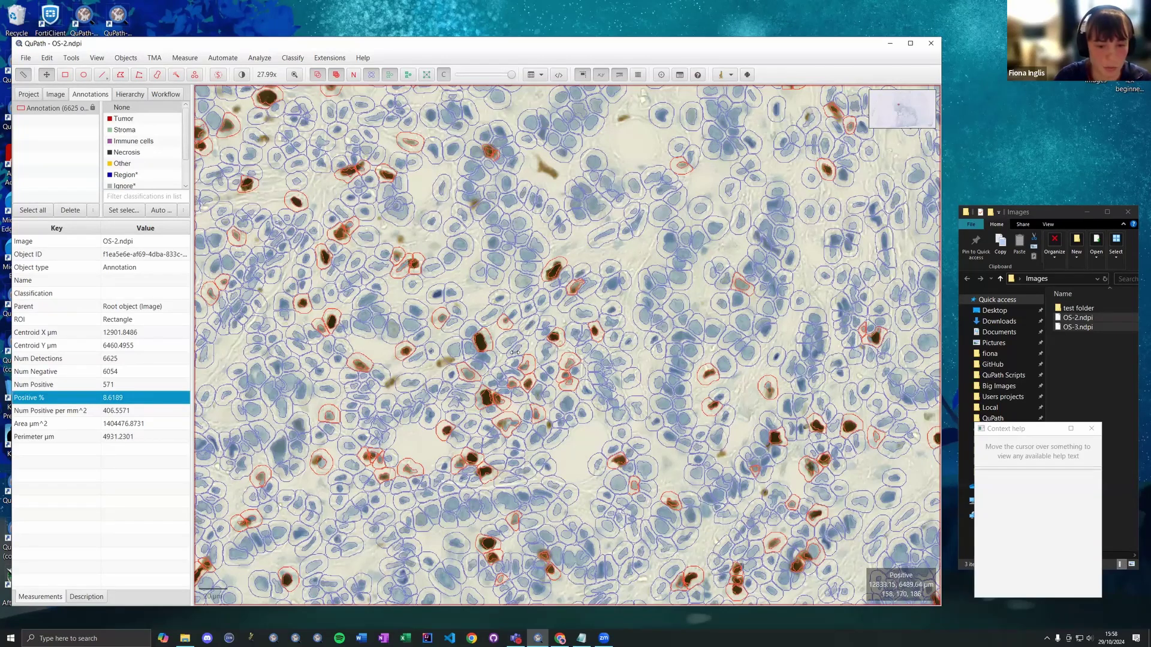
scroll(538, 275, down, 2)
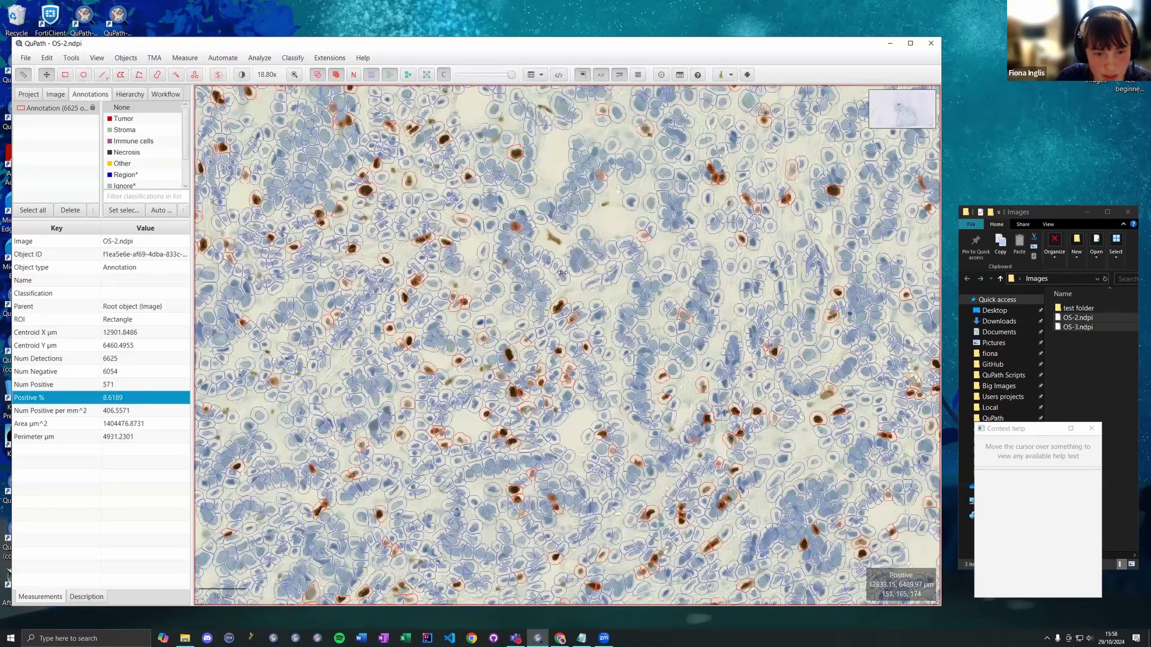
scroll(562, 272, down, 2)
scroll(585, 286, down, 2)
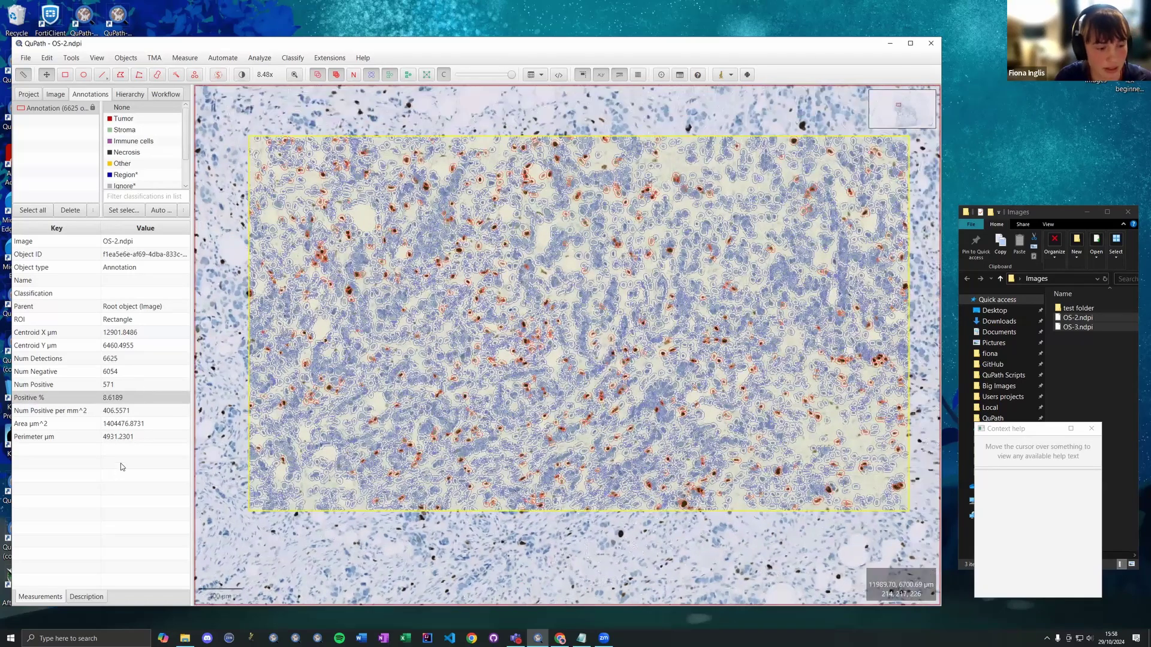
click(121, 467)
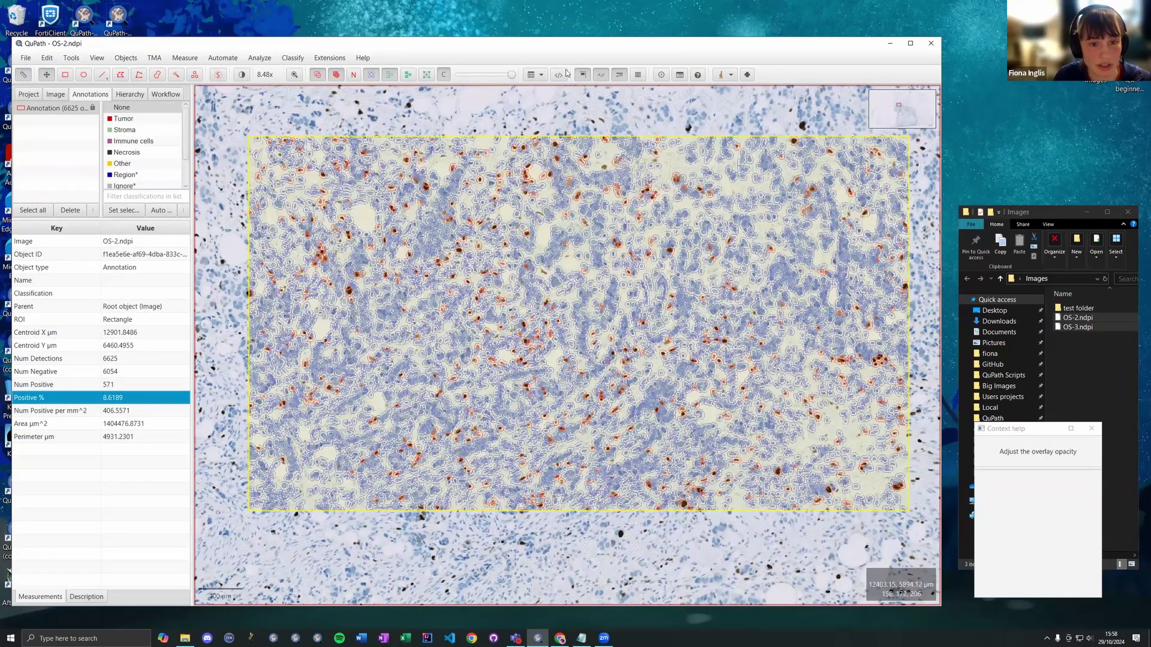
Open the annotation measurements table, move it aside and widen it to compare its columns with the annotation's listed measurements
click(542, 77)
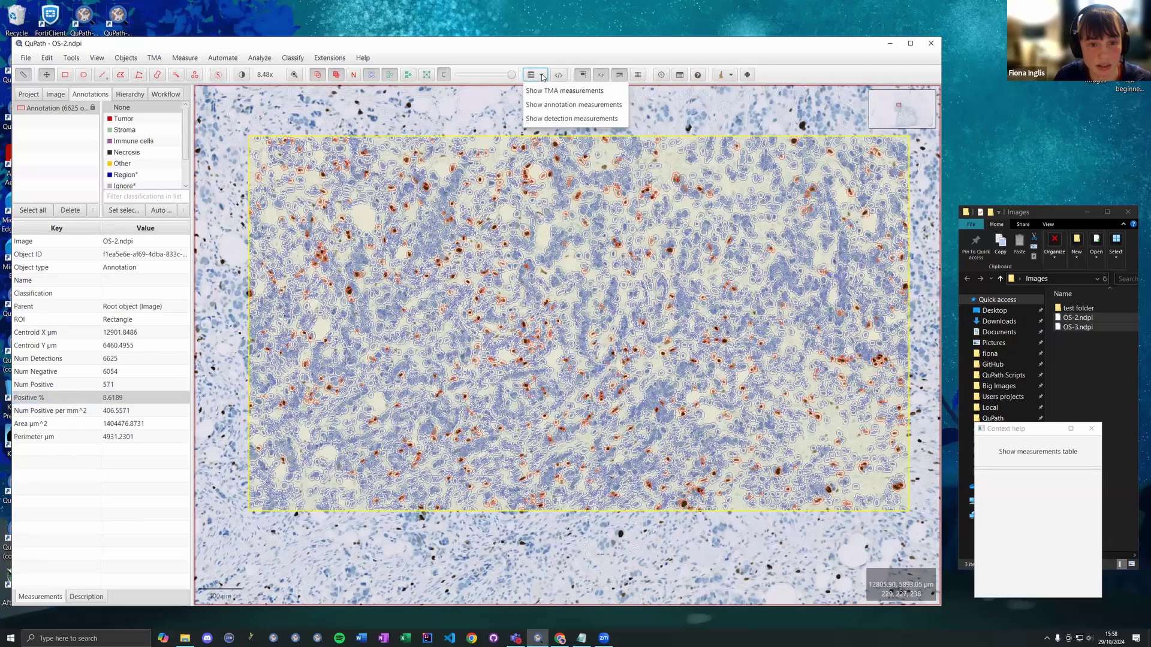
click(566, 105)
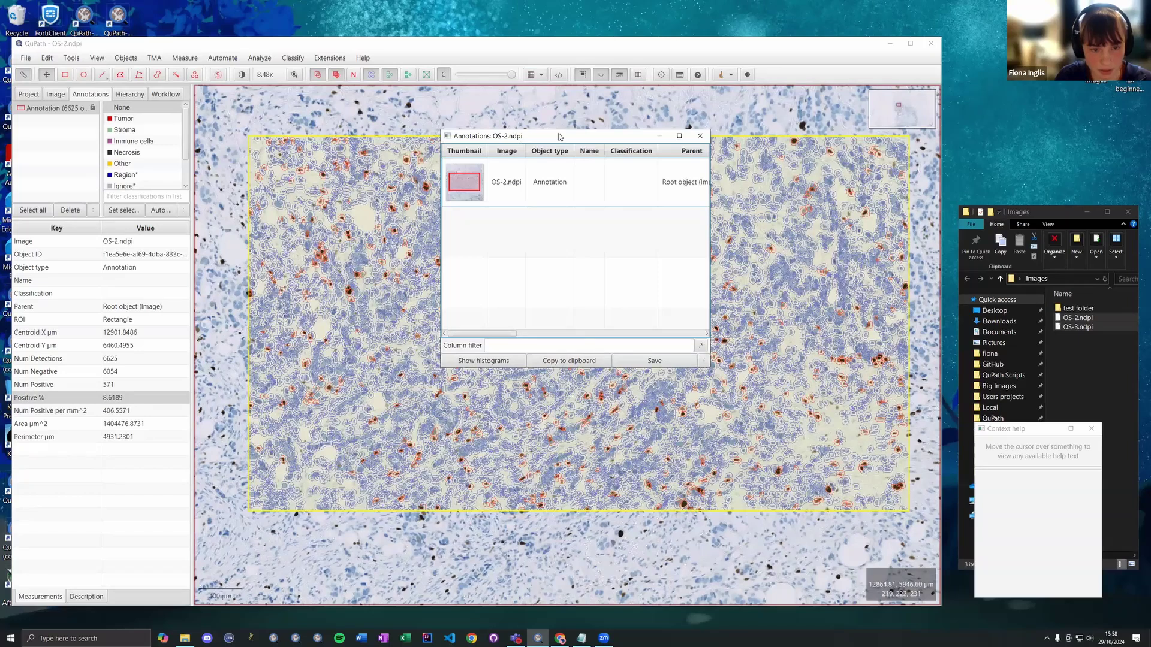
drag(561, 129, 339, 128)
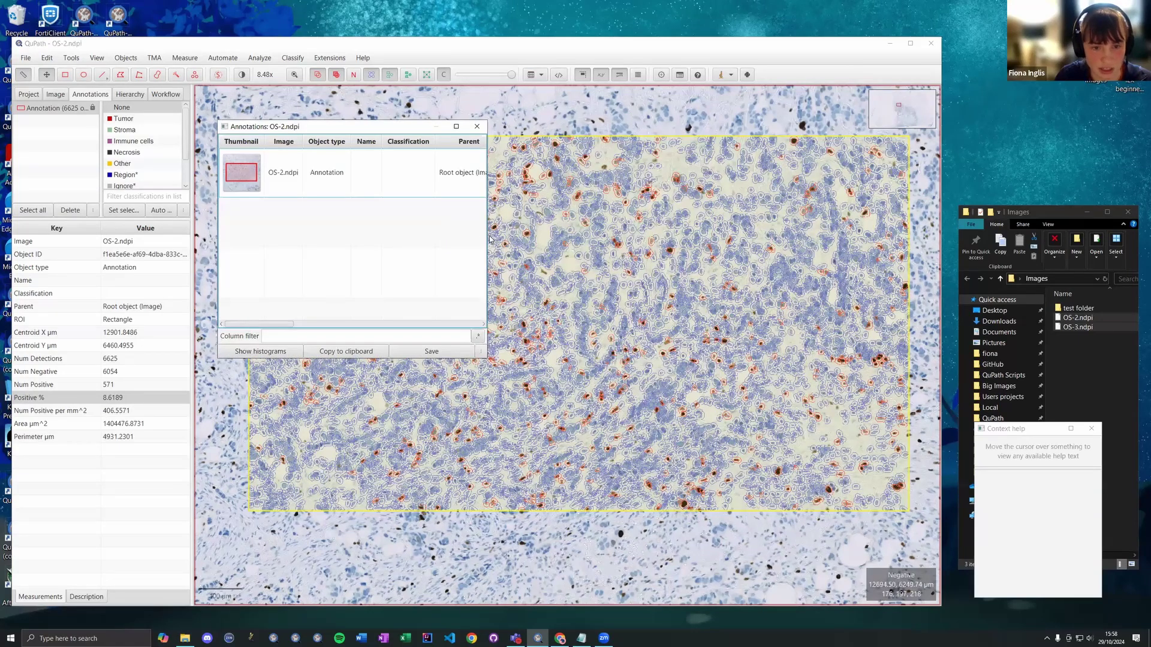
drag(489, 239, 861, 239)
click(45, 110)
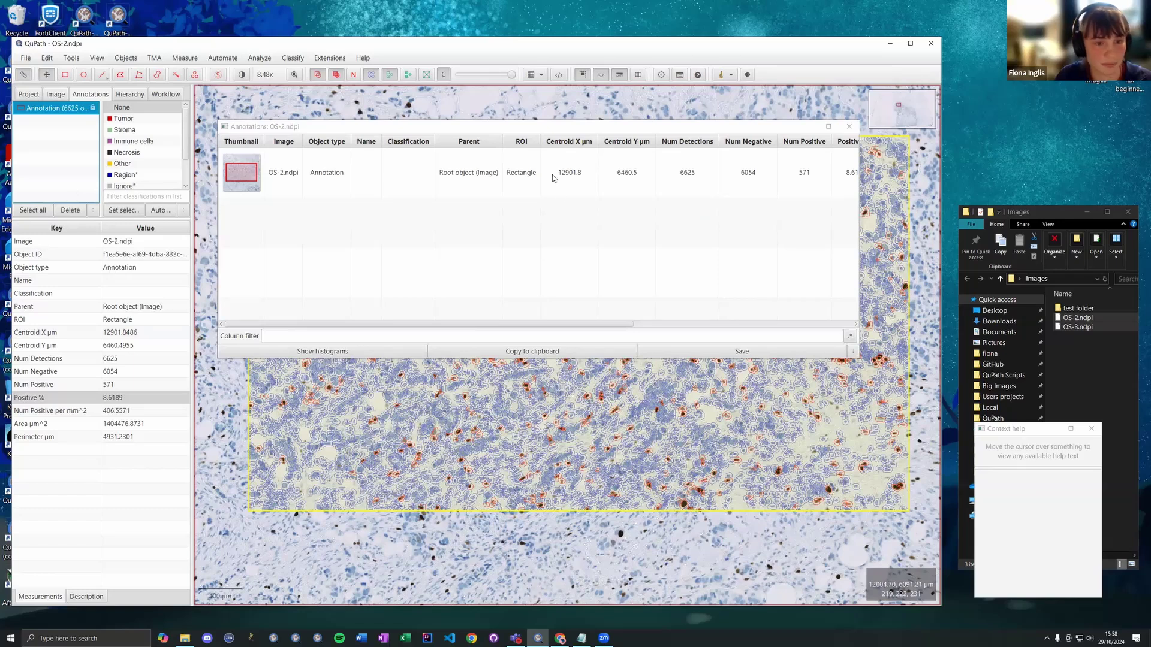
click(507, 336)
mouse_move(507, 325)
mouse_down()
mouse_move(737, 336)
mouse_move(372, 333)
mouse_up()
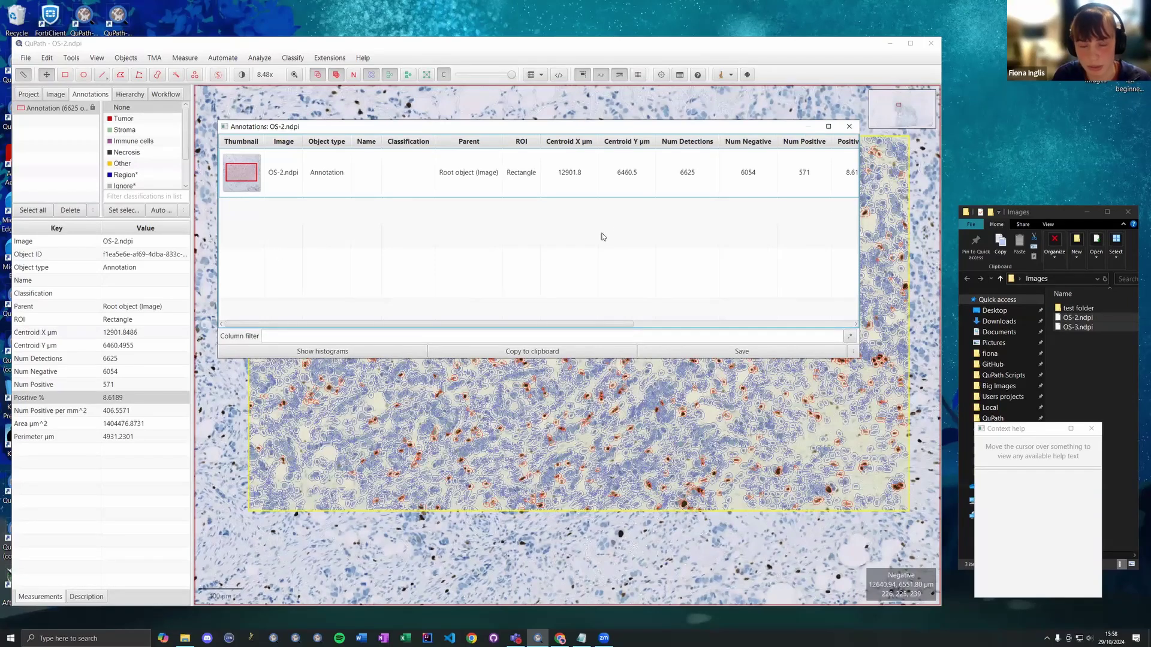
Close the annotation measurements table and show the detection measurements for the individual cells
click(850, 129)
click(543, 76)
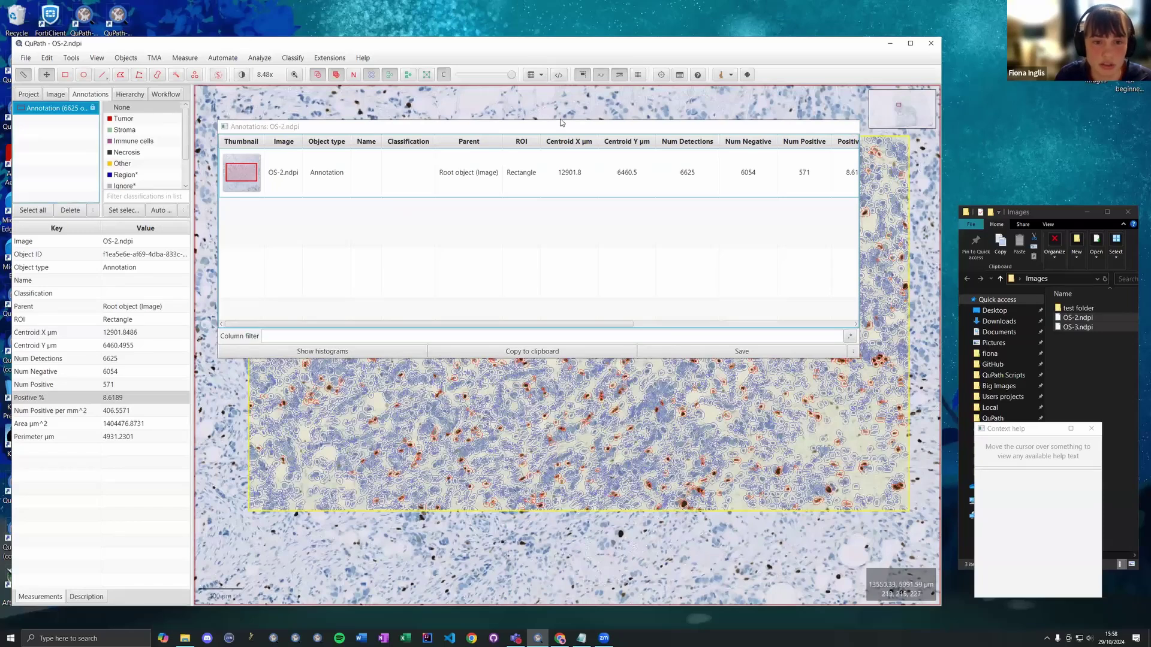
click(570, 129)
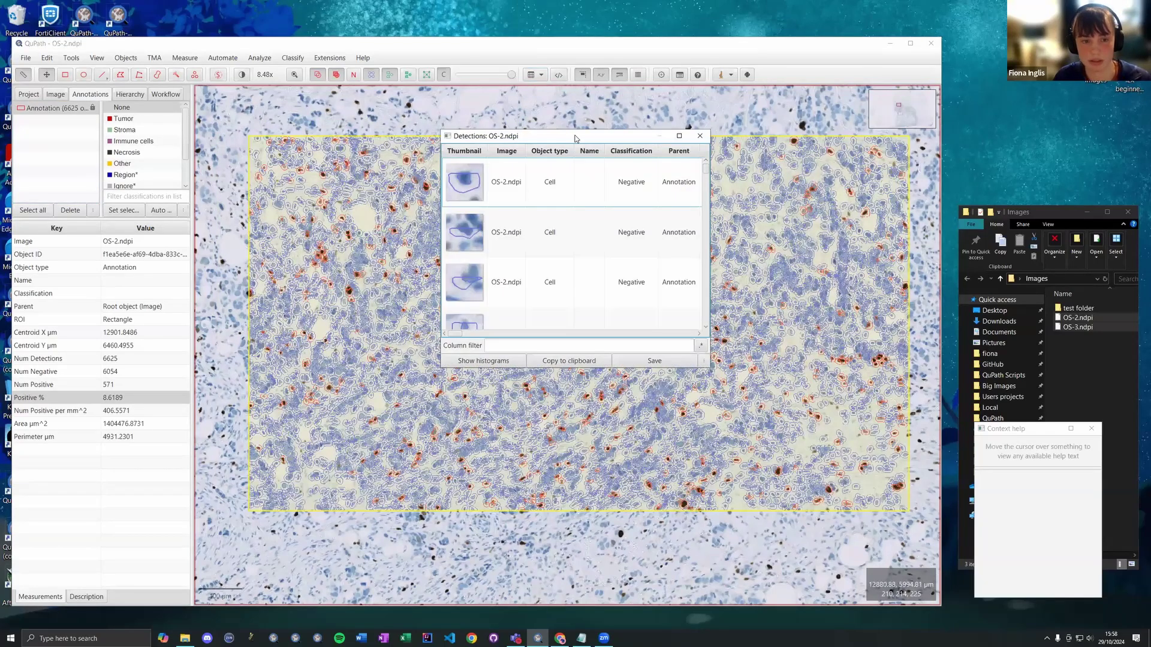
Enlarge the detection measurements table to show more columns, browse its cell rows, and move it clear of the annotated region
drag(574, 138, 210, 109)
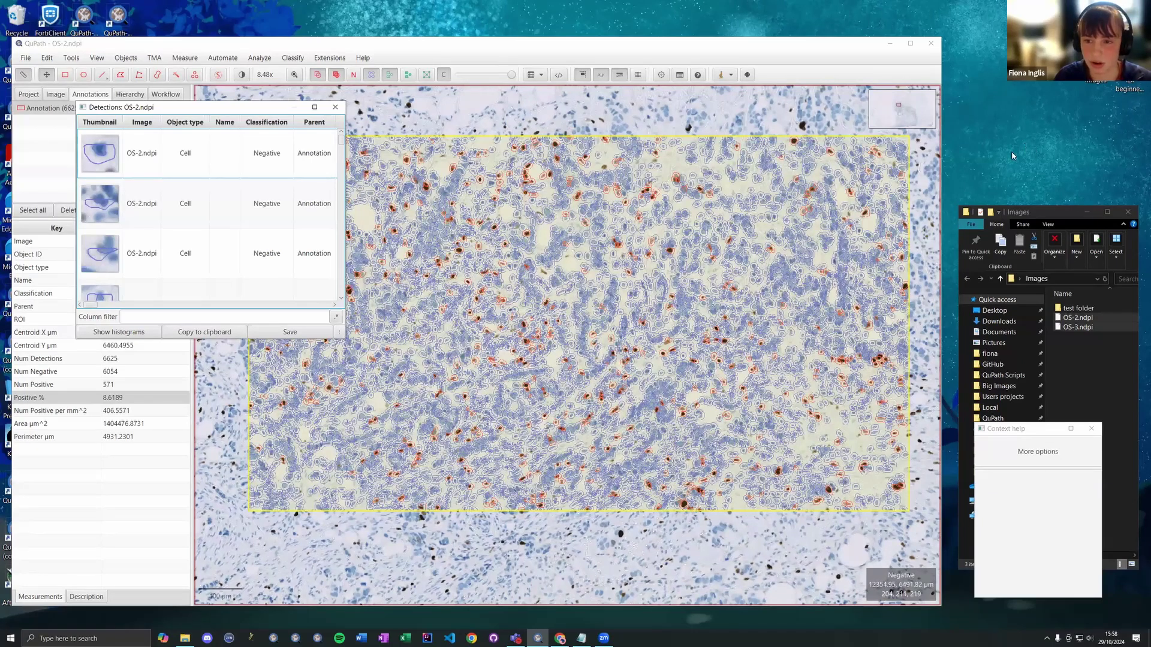
scroll(1028, 143, down, 5)
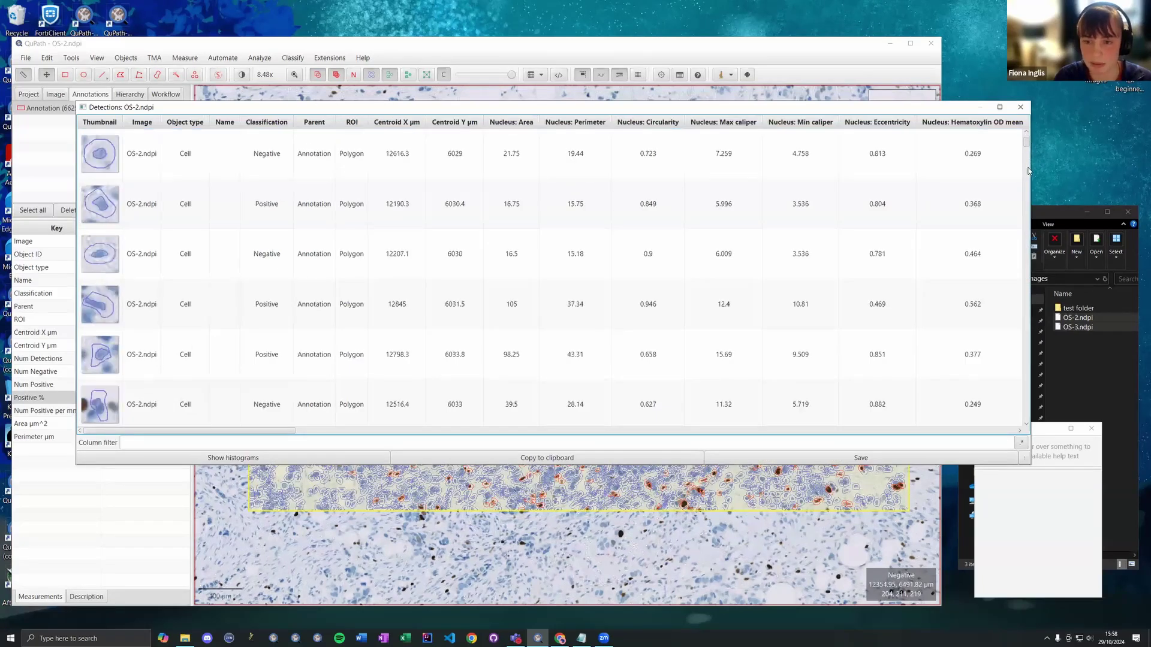
scroll(1027, 142, up, 5)
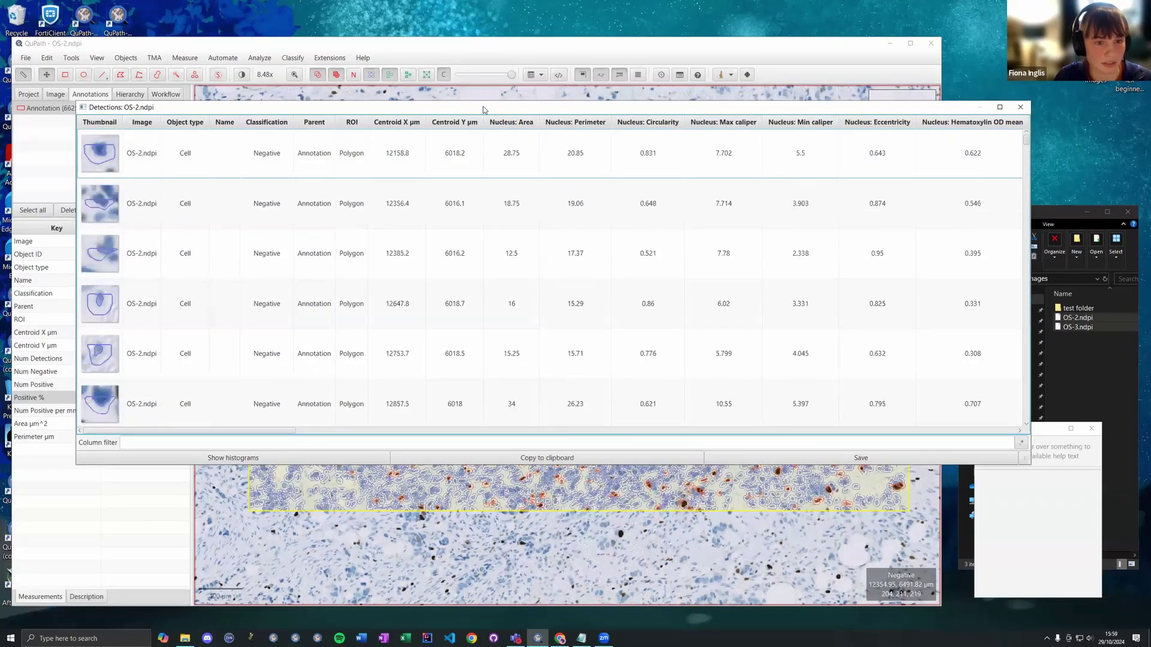
drag(485, 109, 525, 425)
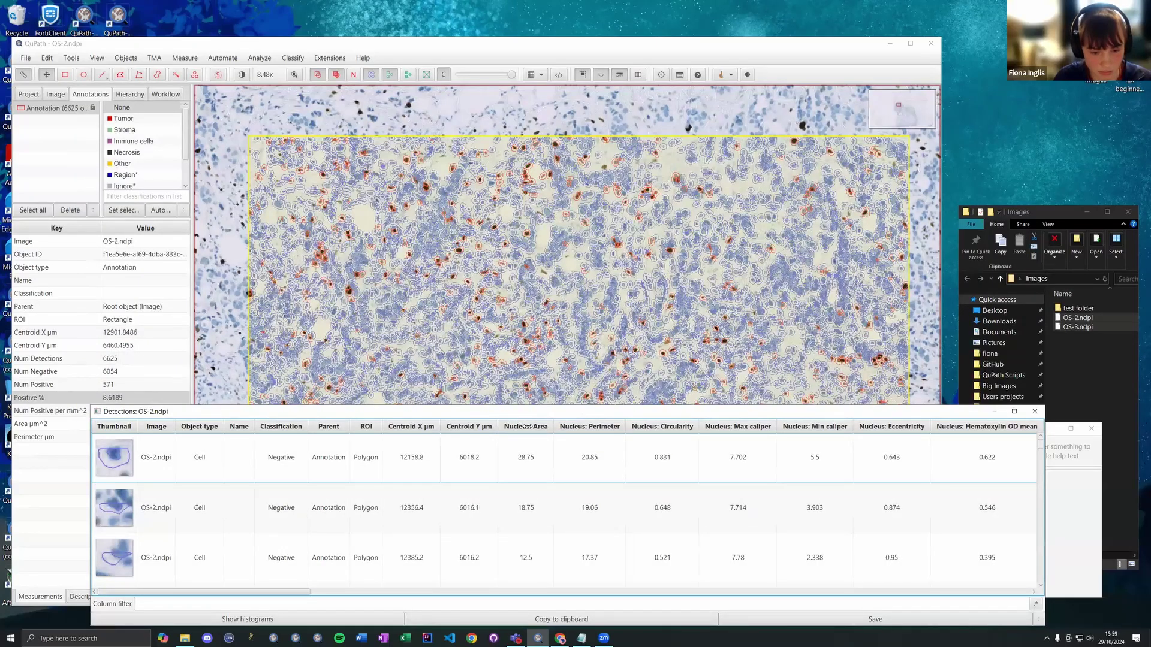
Sort the detections by Nucleus: Area in descending order and locate the cell with the largest nucleus in the image
click(528, 426)
click(527, 427)
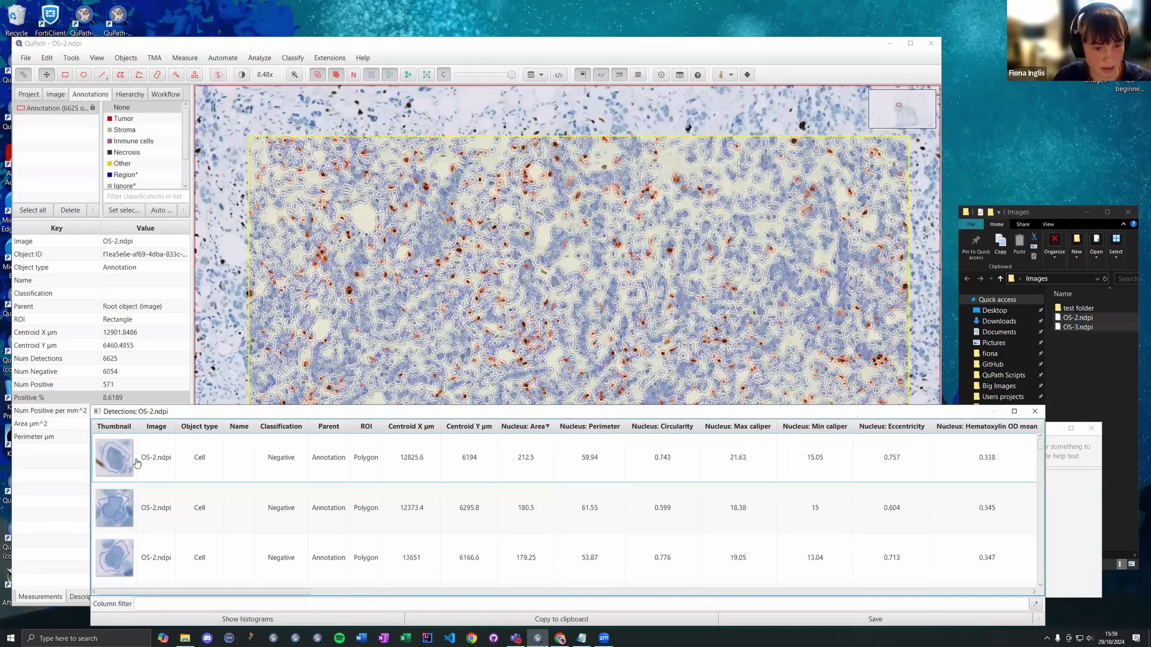
click(119, 455)
click(119, 454)
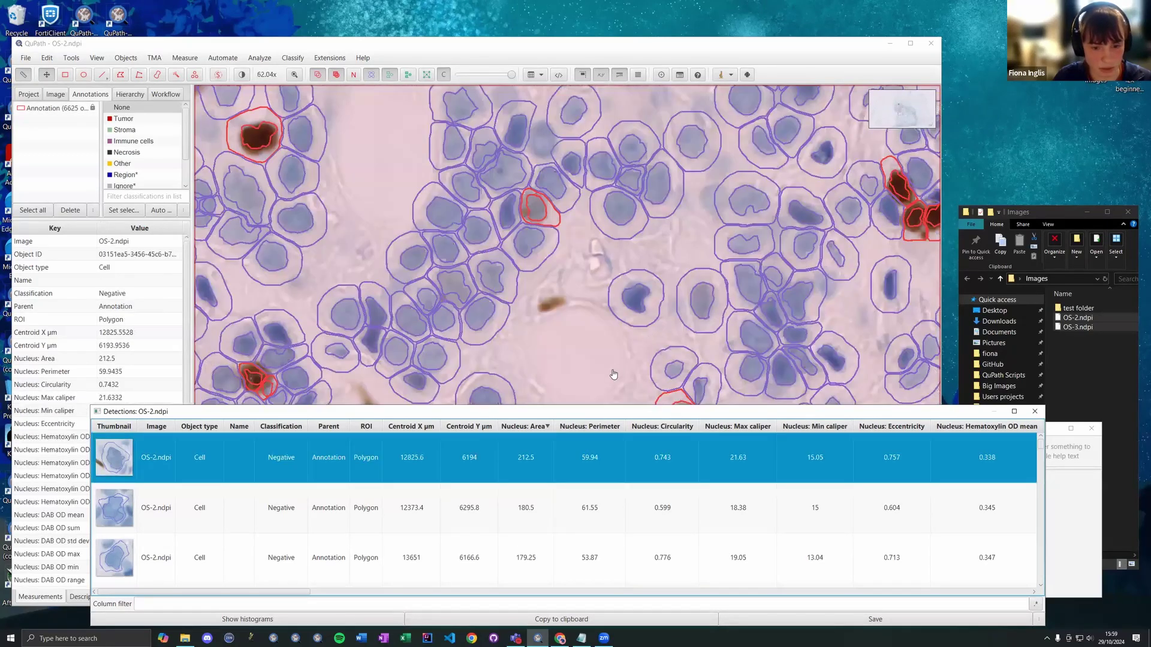
drag(550, 260, 548, 228)
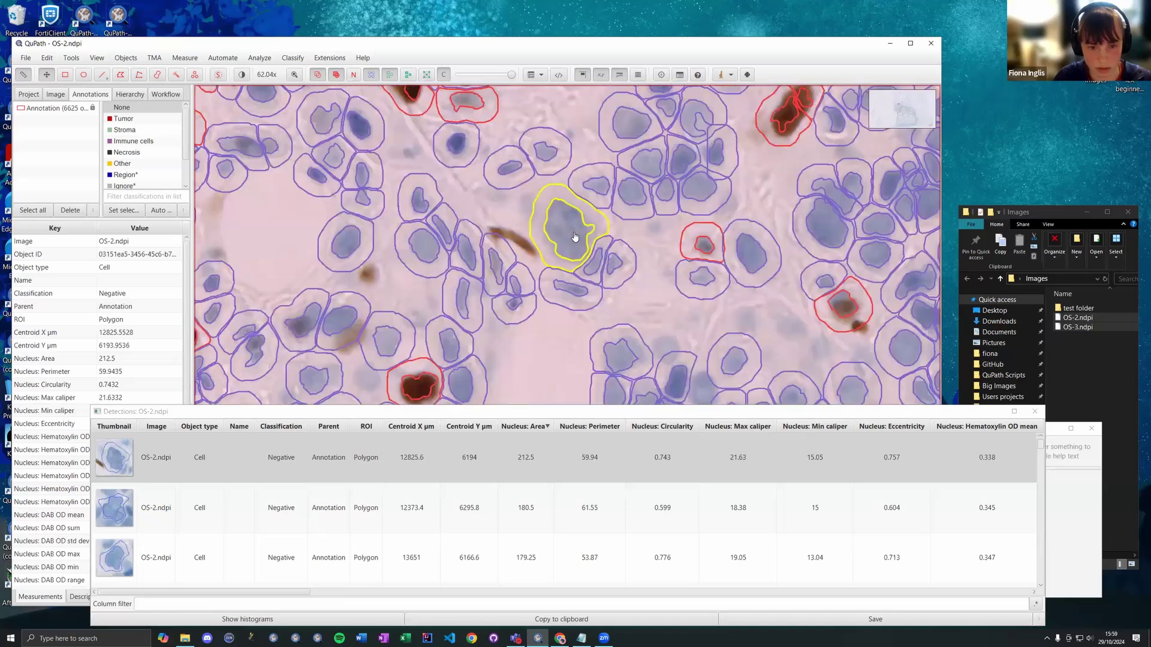
Examine the largest detected cell in the image and show the Nucleus: Area histogram for the detections
scroll(574, 241, up, 2)
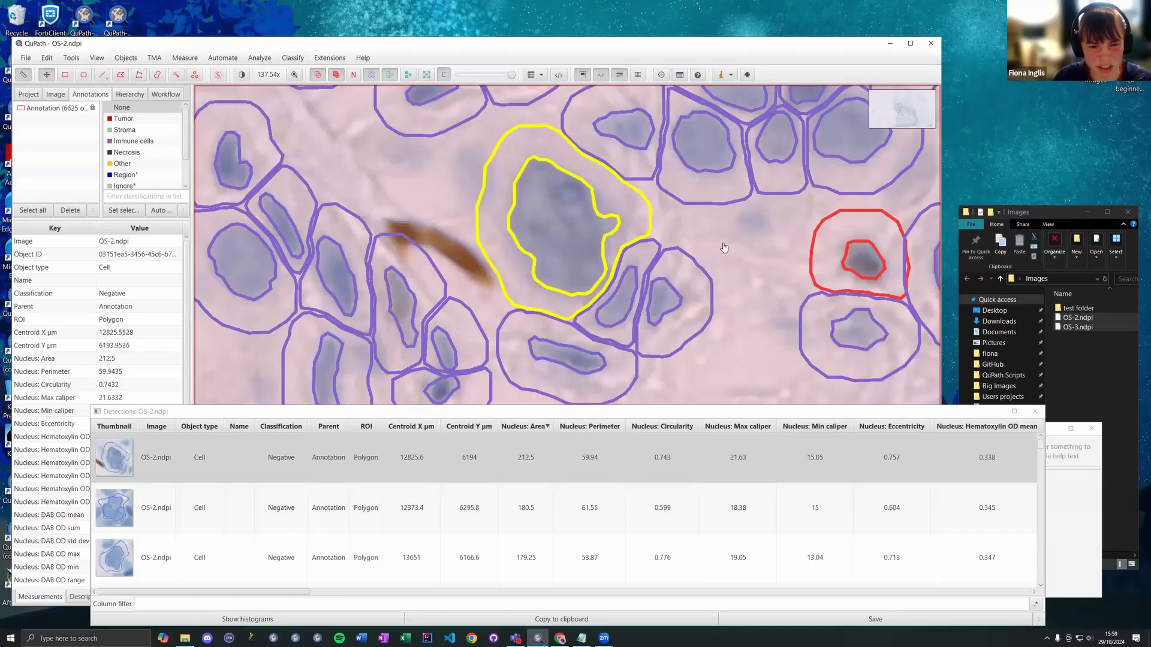
scroll(723, 247, down, 1)
scroll(726, 247, down, 3)
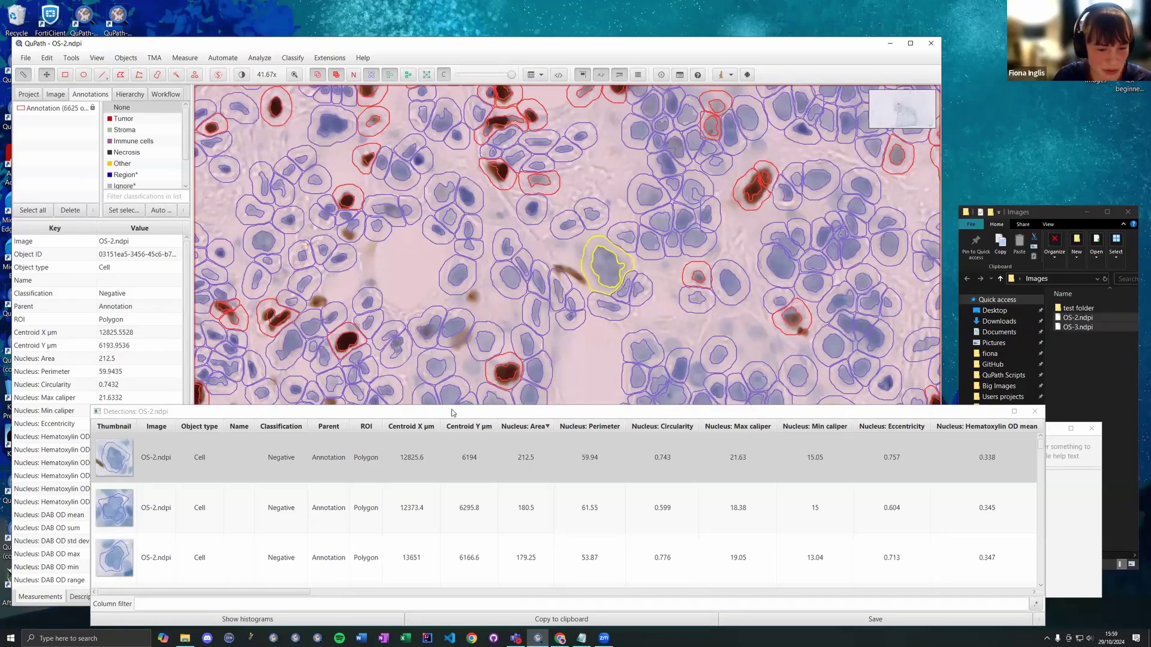
drag(455, 413, 446, 396)
click(271, 606)
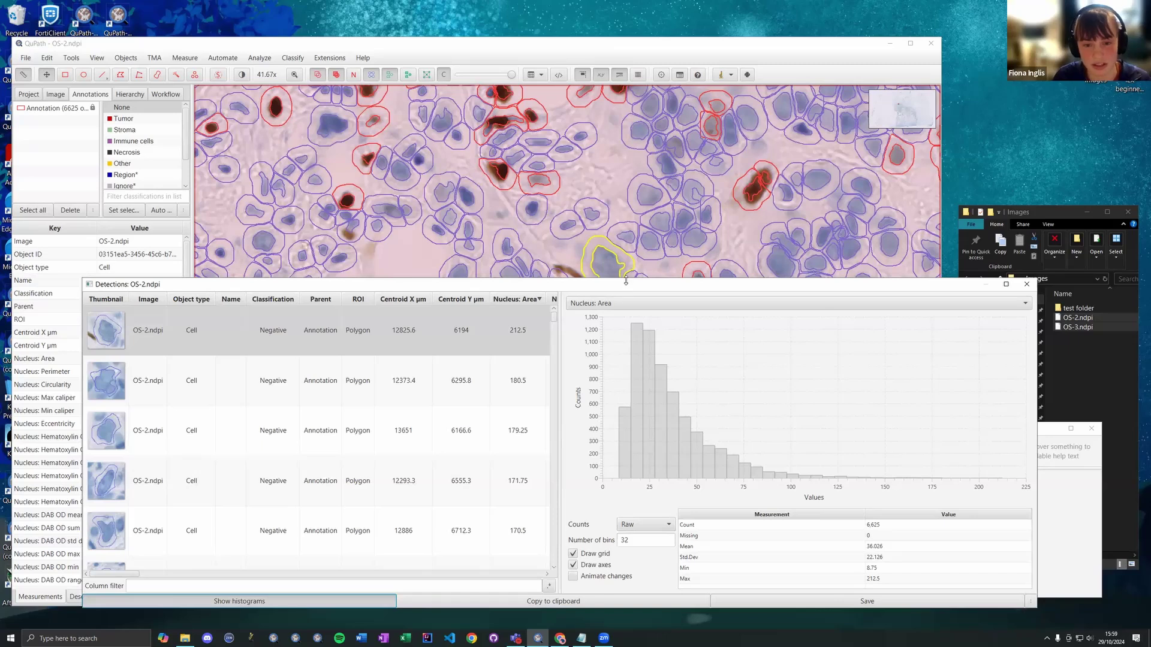
drag(626, 281, 883, 356)
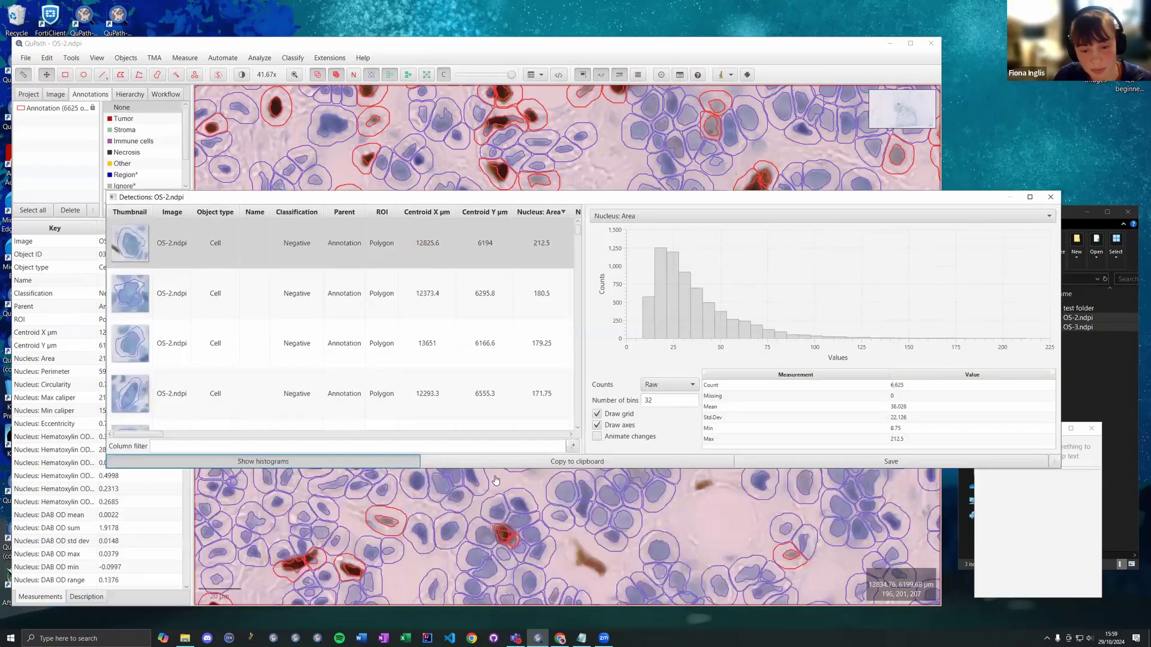
Copy the detection measurements to the clipboard and select the cell with the second-largest nucleus area
click(577, 465)
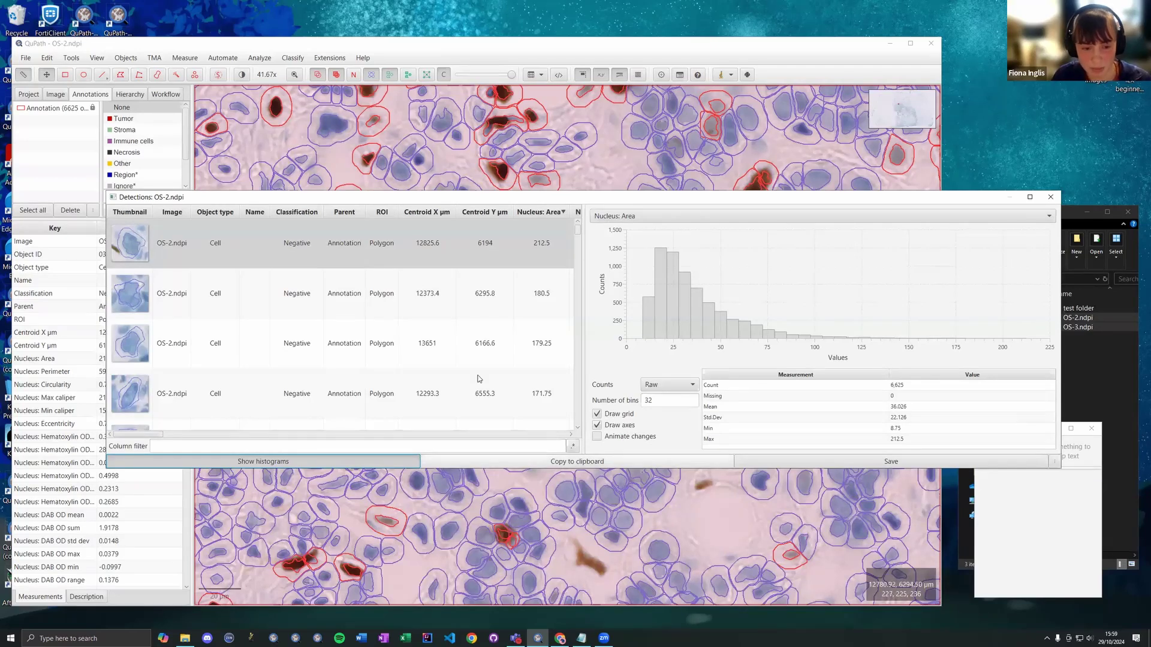
drag(573, 198, 578, 199)
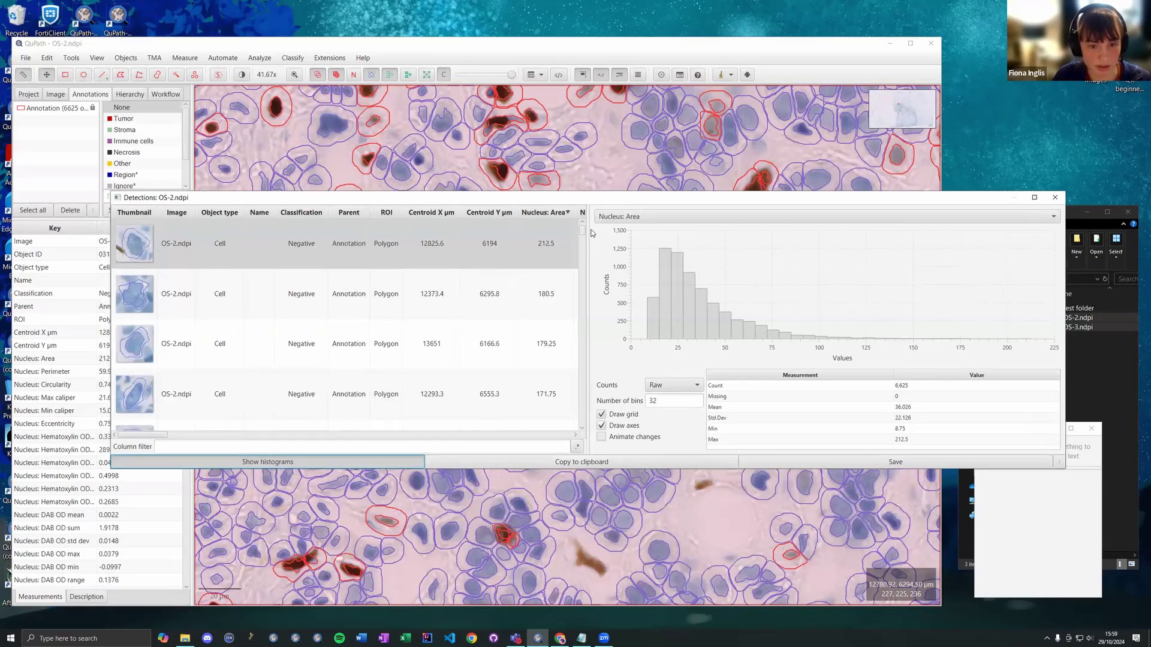
click(561, 307)
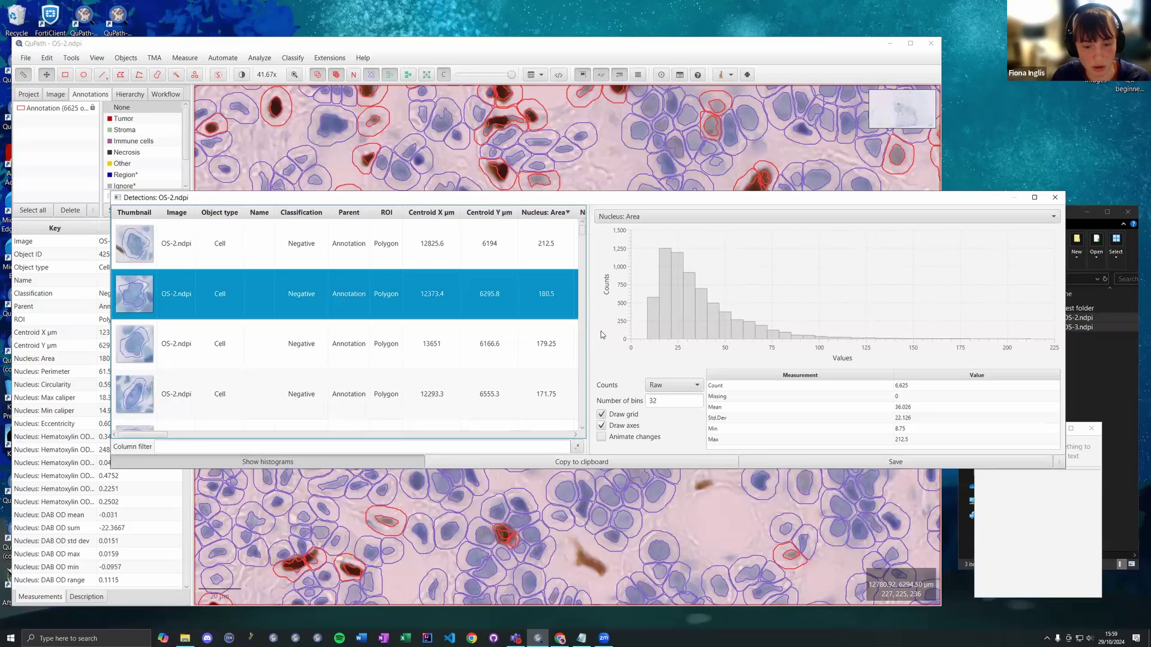
Open the save dialog for the detection results, cancel it, and close the detections table
click(875, 465)
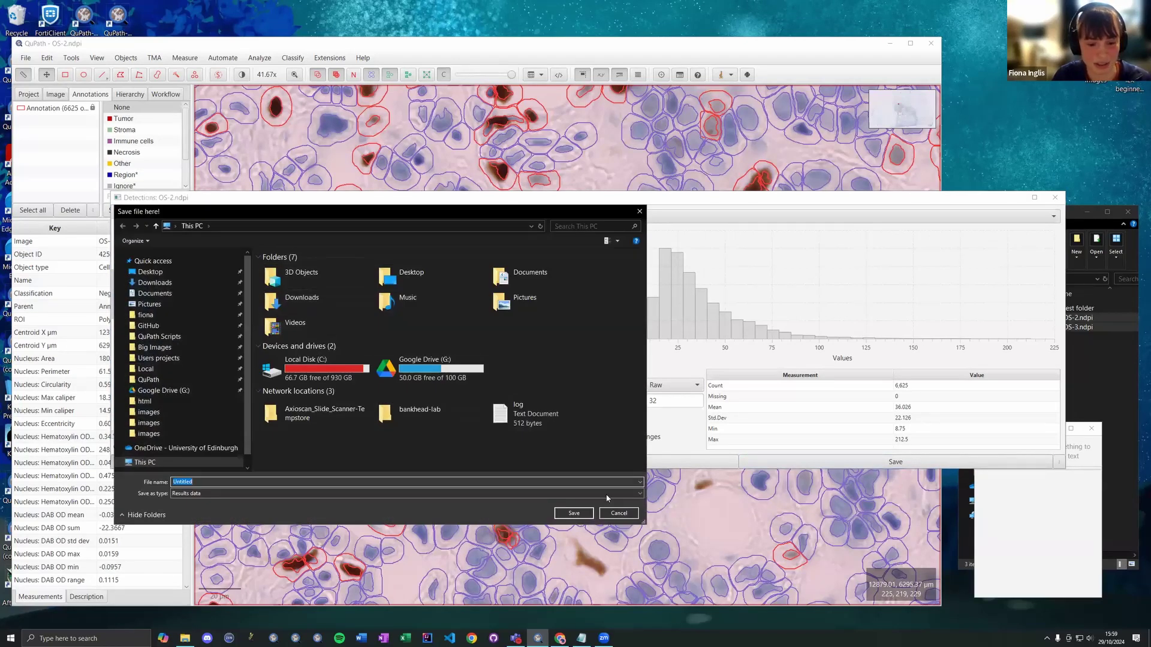
click(632, 514)
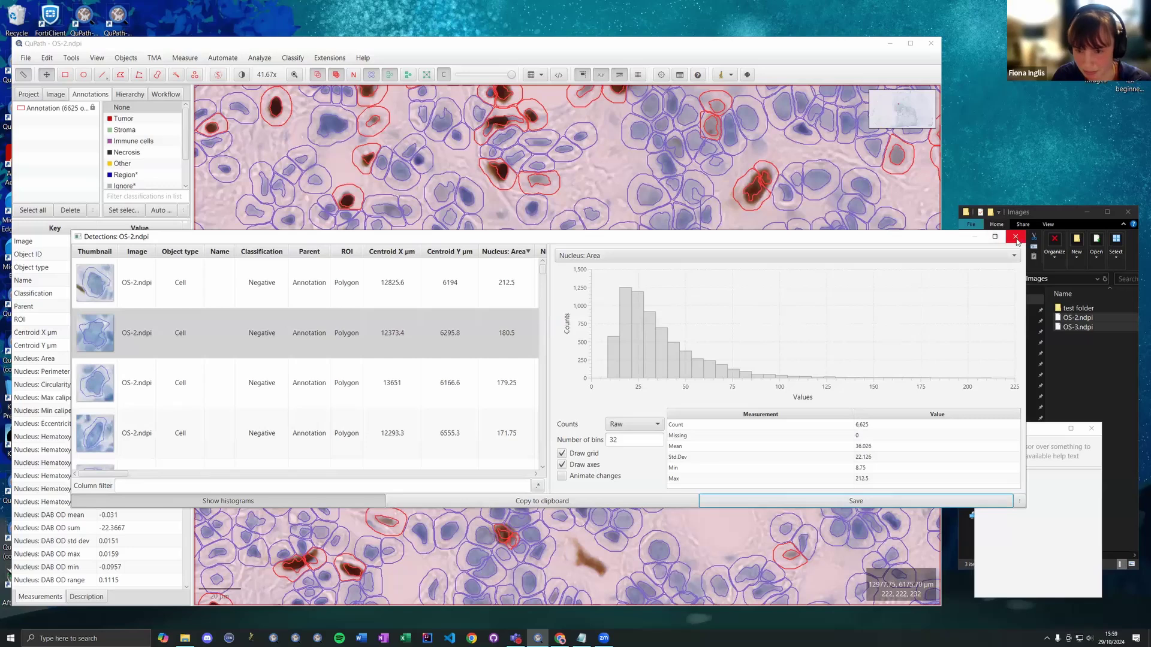
click(1017, 241)
Review the recorded workflow commands, from Set image type through Set cell intensity classifications, and their parameters
scroll(567, 257, down, 2)
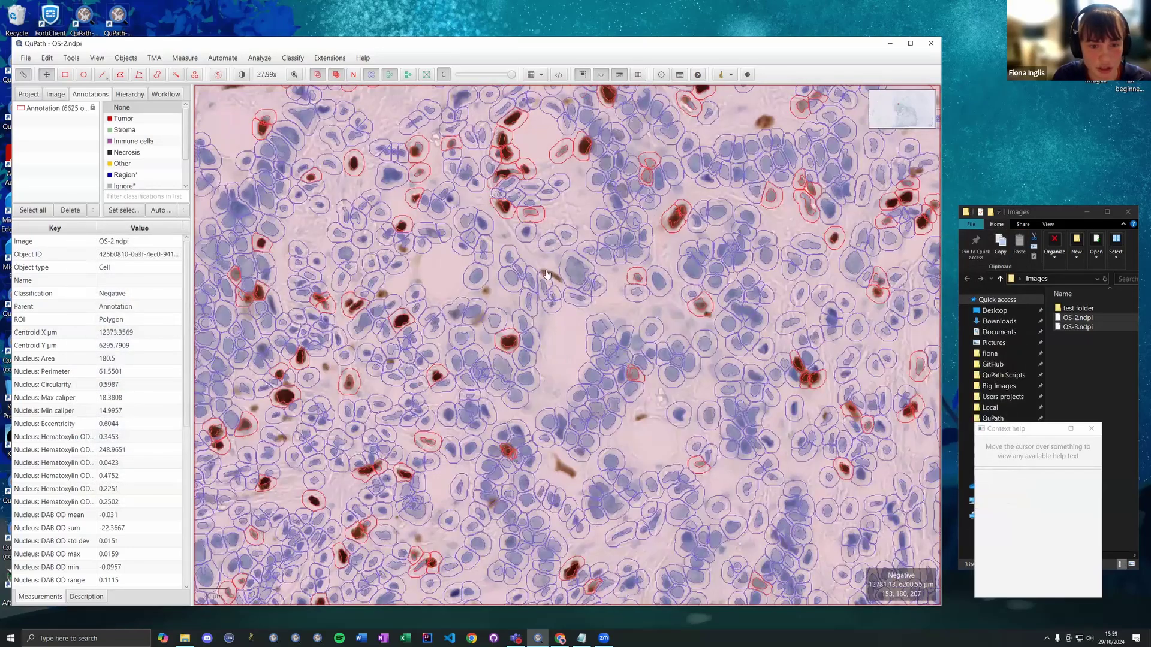
scroll(525, 282, down, 3)
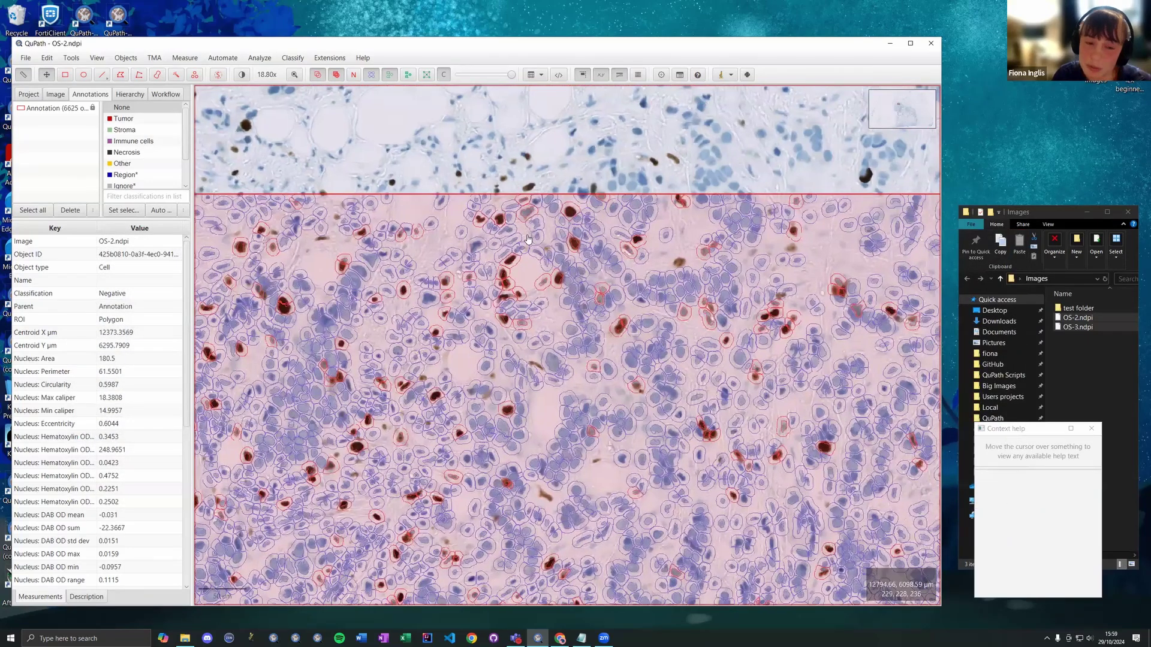
scroll(520, 236, down, 2)
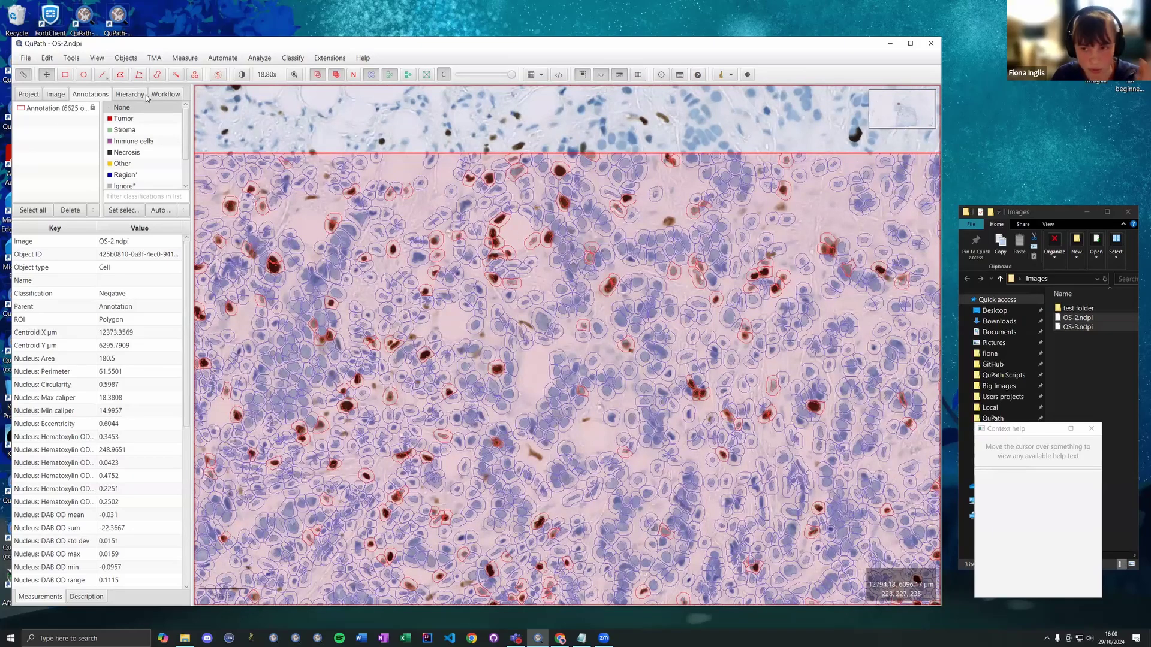
click(165, 96)
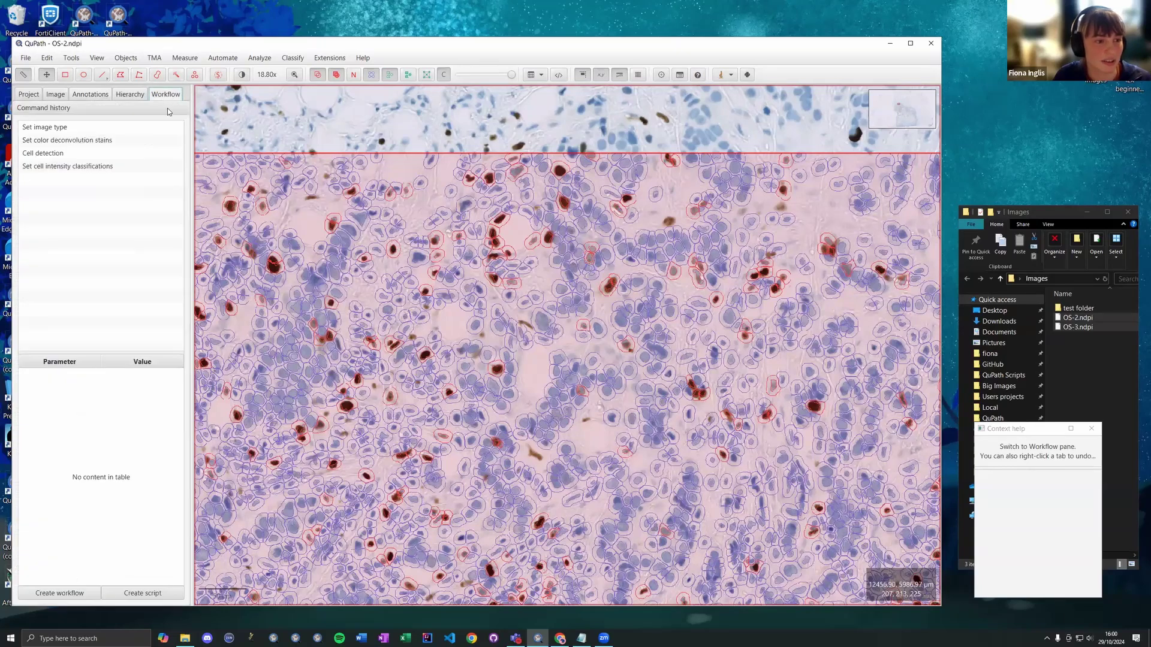
click(76, 128)
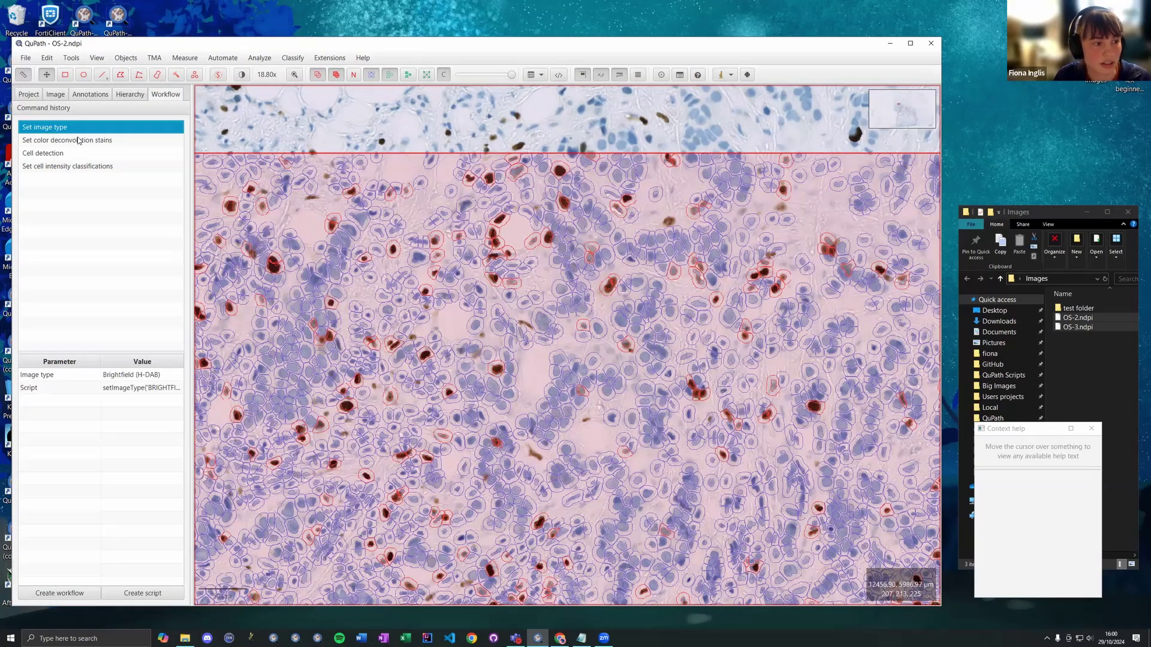
click(77, 140)
click(81, 154)
click(81, 166)
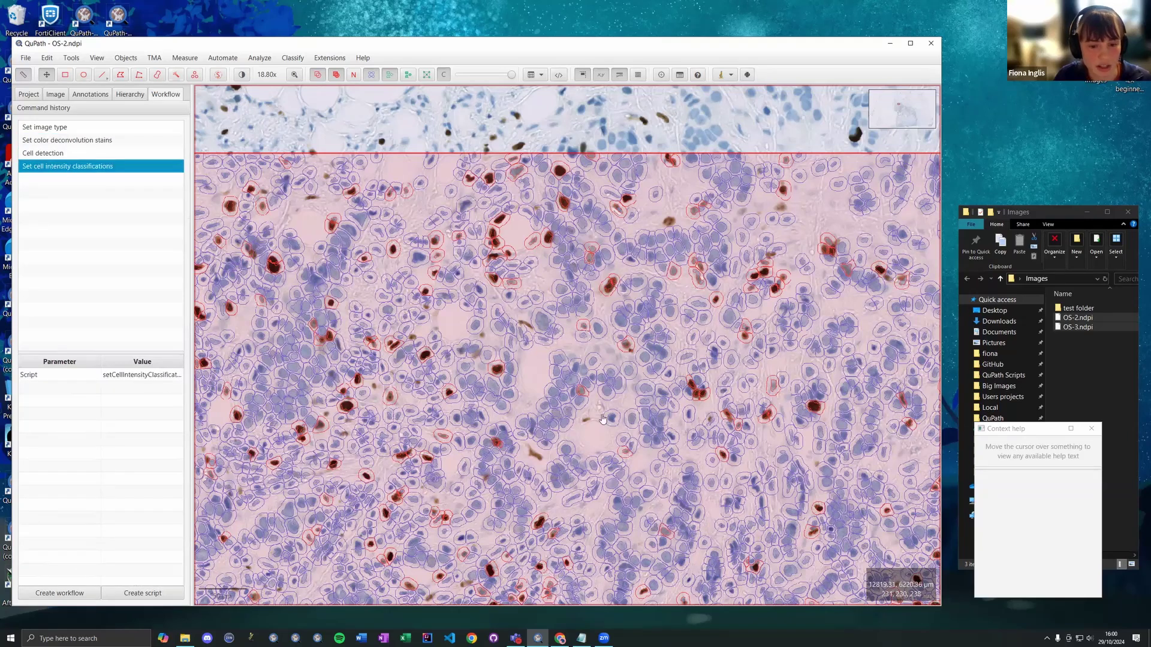
Reopen the Cell detection dialog from the command history to view its parameters, and close it without running
scroll(611, 330, down, 2)
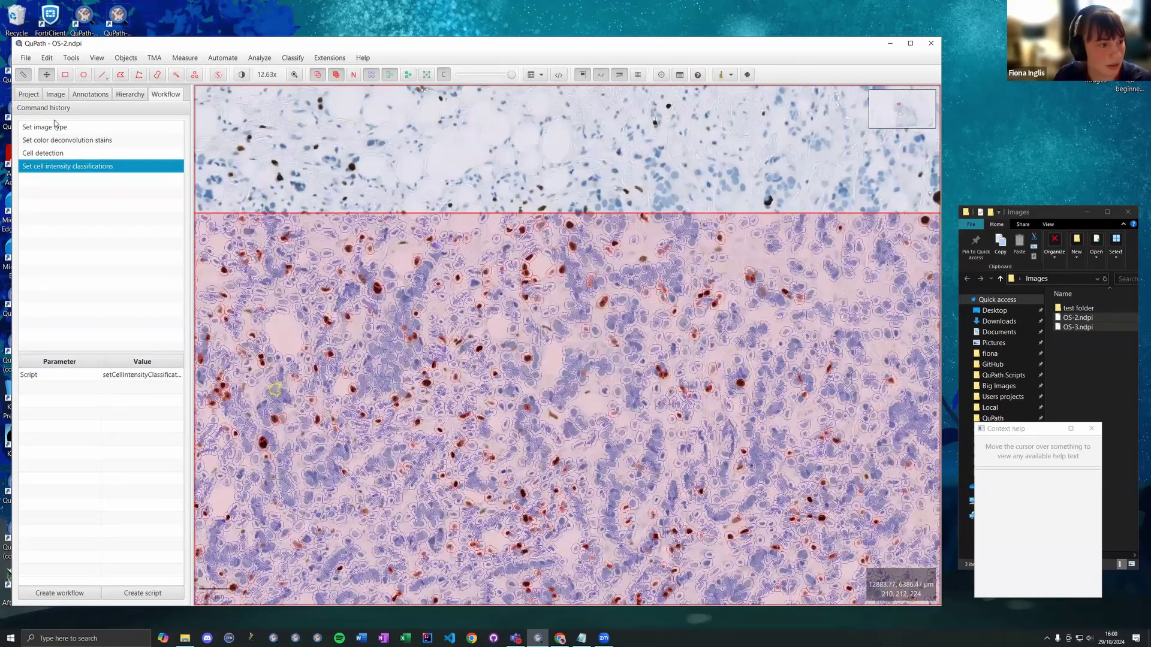
click(57, 140)
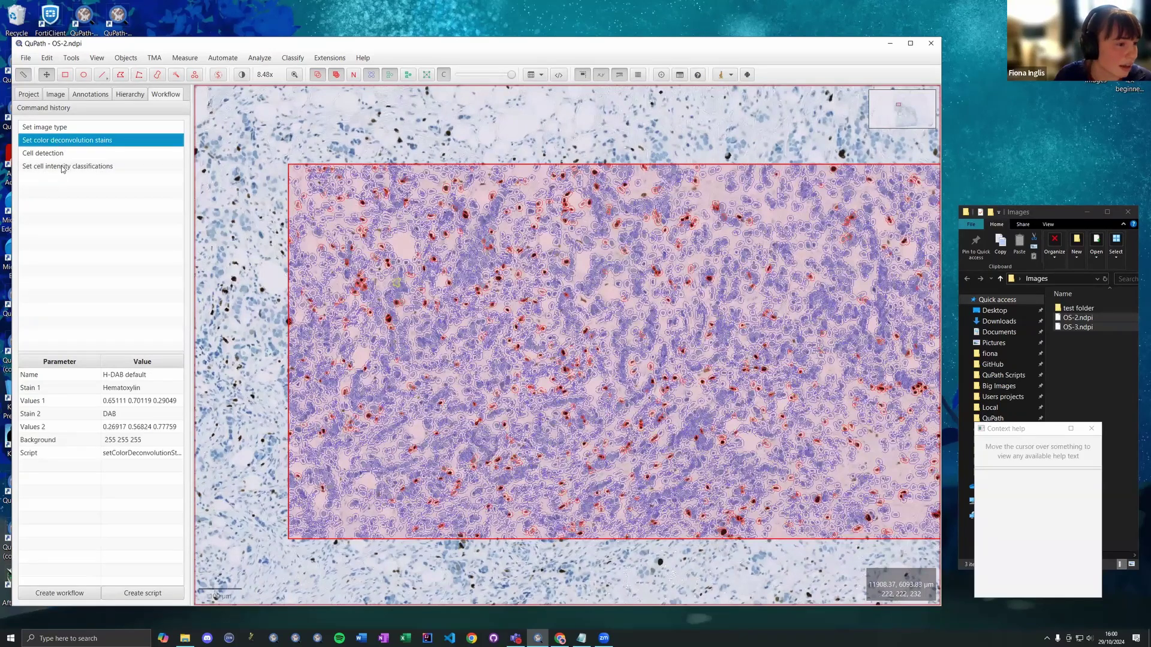
click(62, 166)
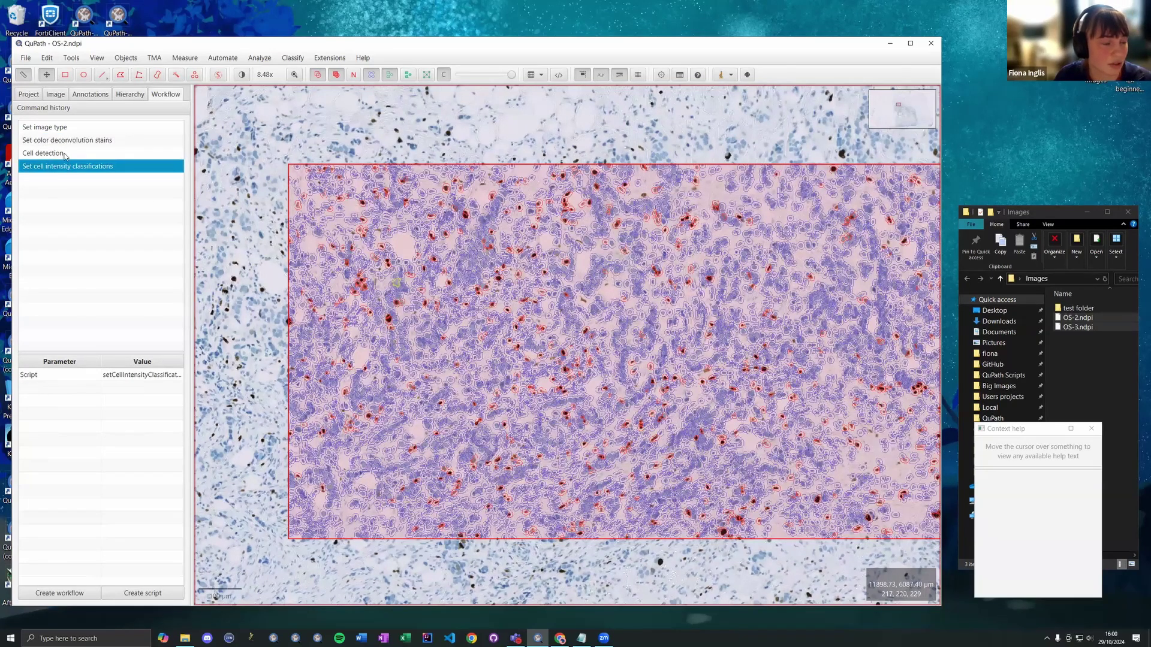
double_click(58, 153)
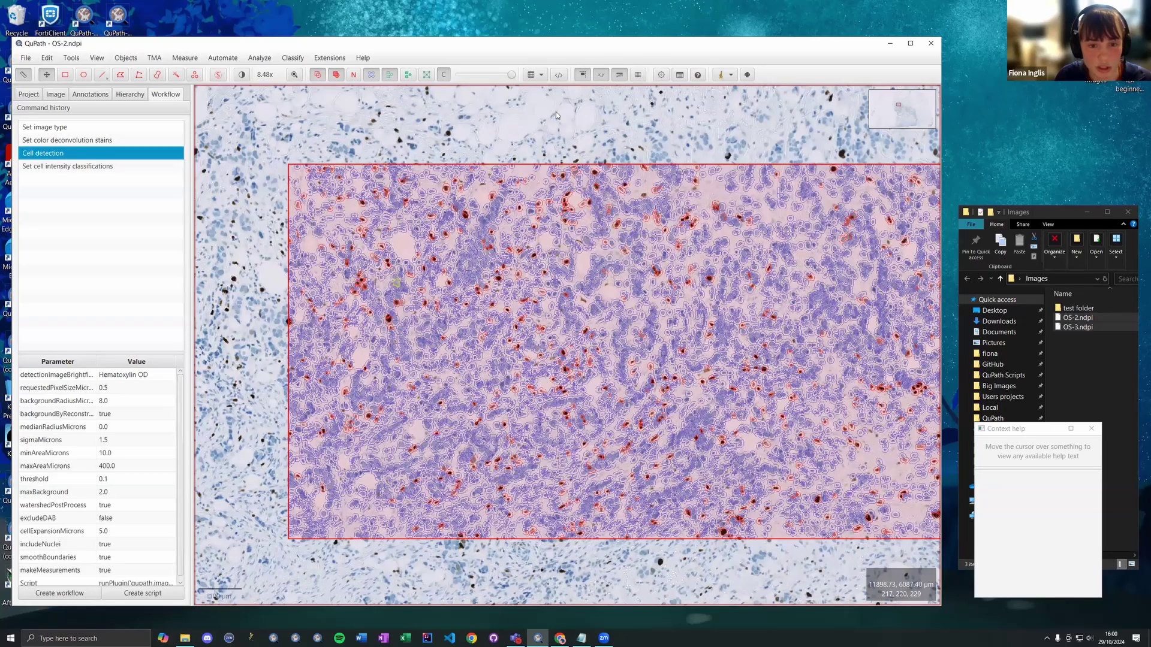
drag(555, 112, 145, 236)
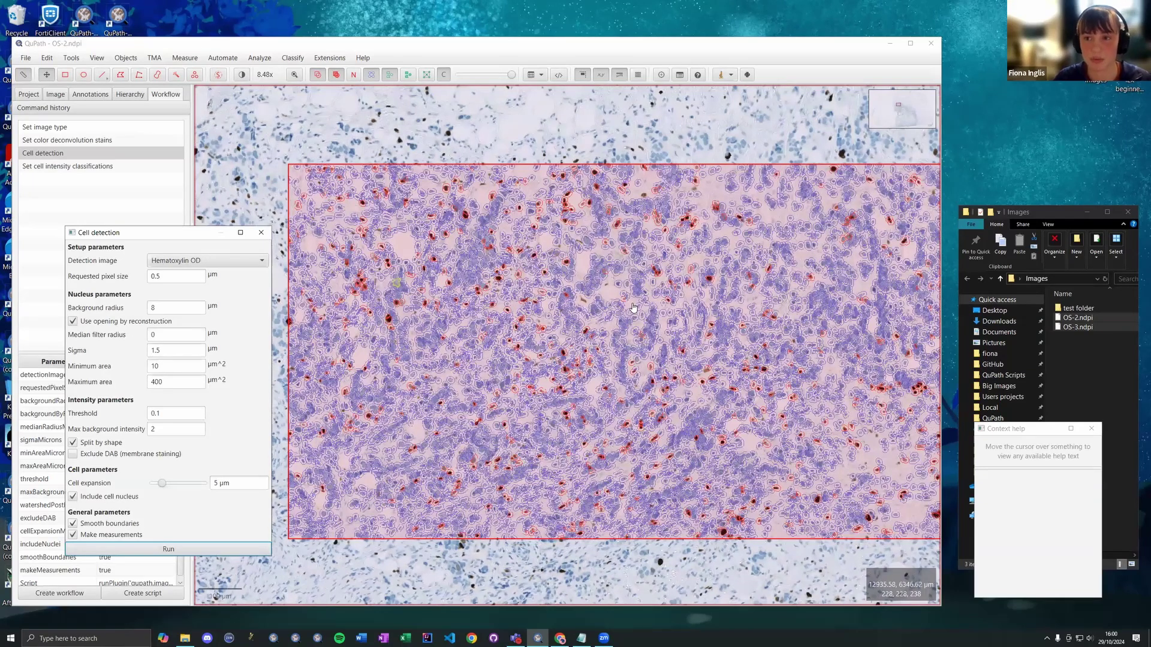
click(258, 225)
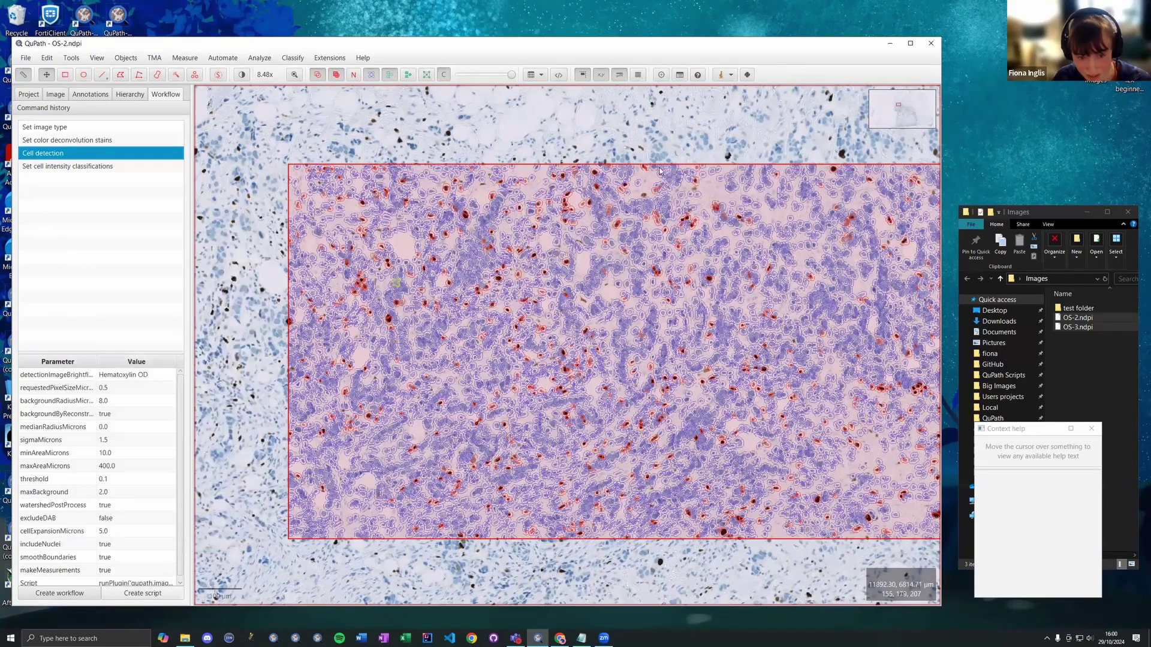
Generate a script from the recorded workflow, view it in the Script Editor and close the editor
drag(708, 238, 1031, 238)
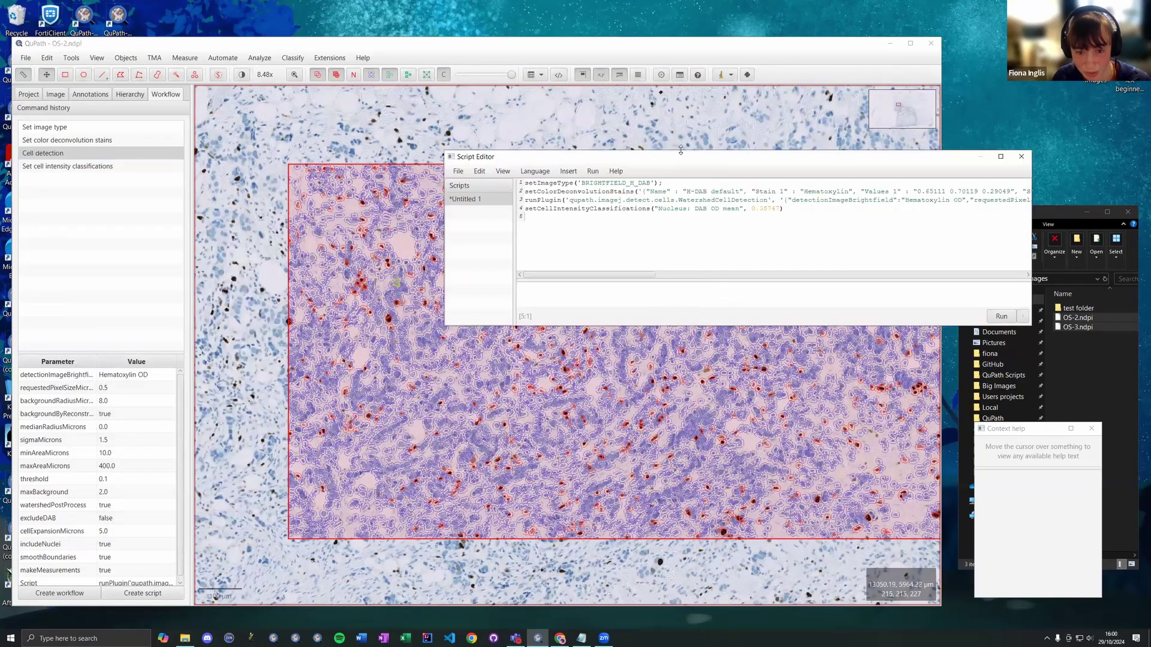
drag(682, 156, 497, 174)
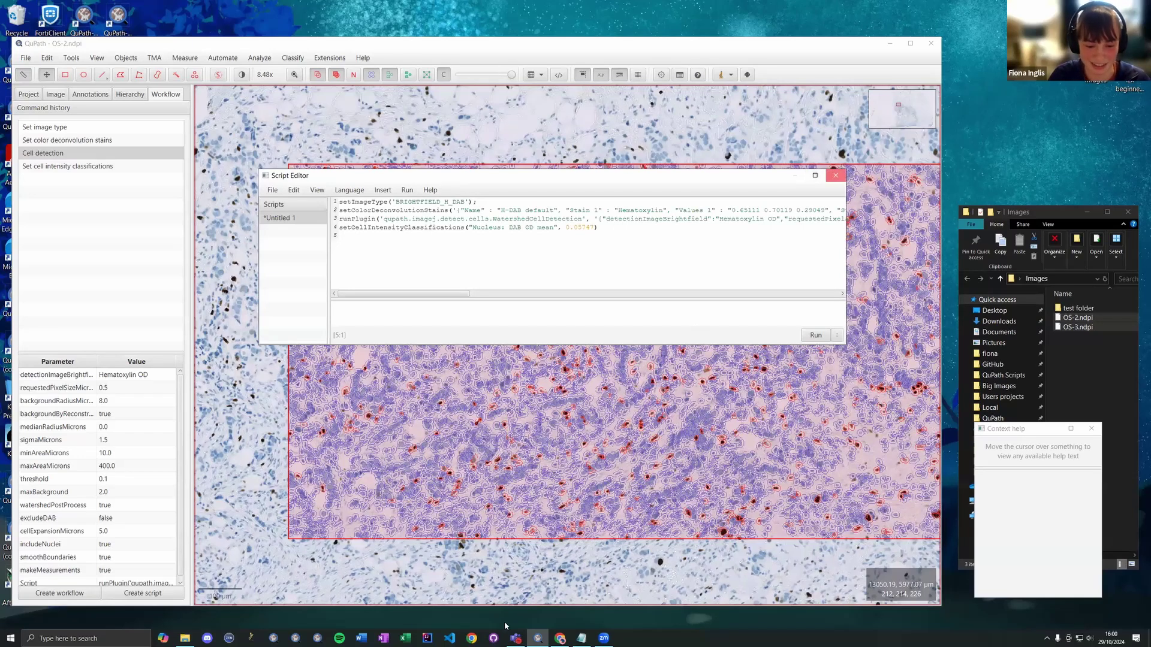
click(604, 638)
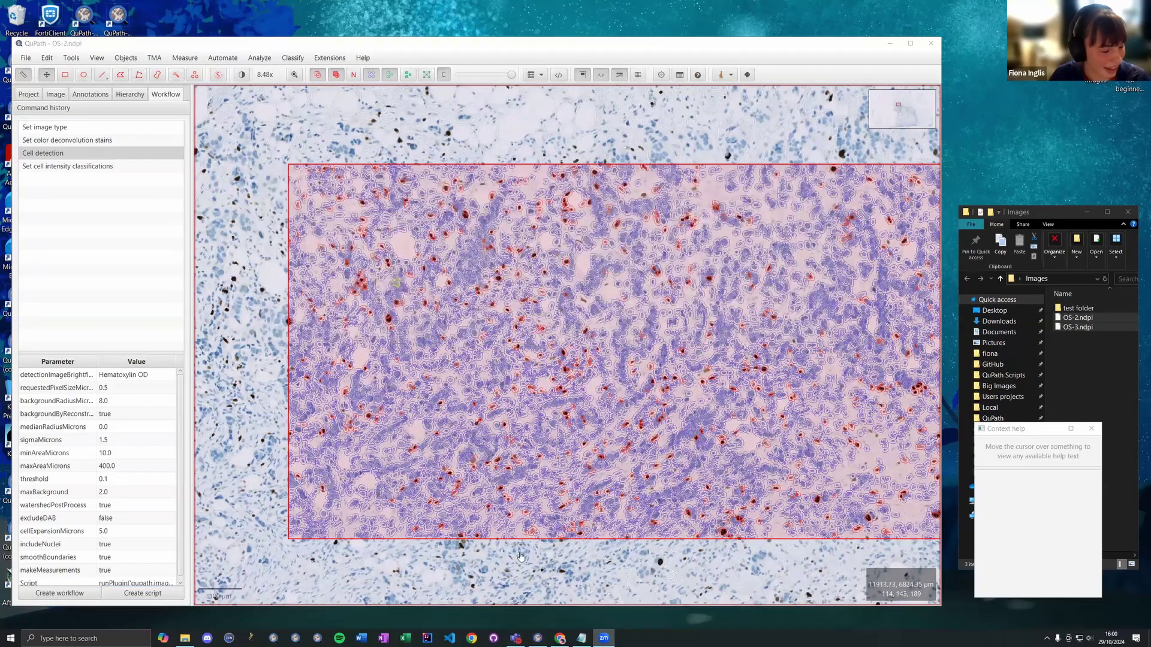
click(602, 25)
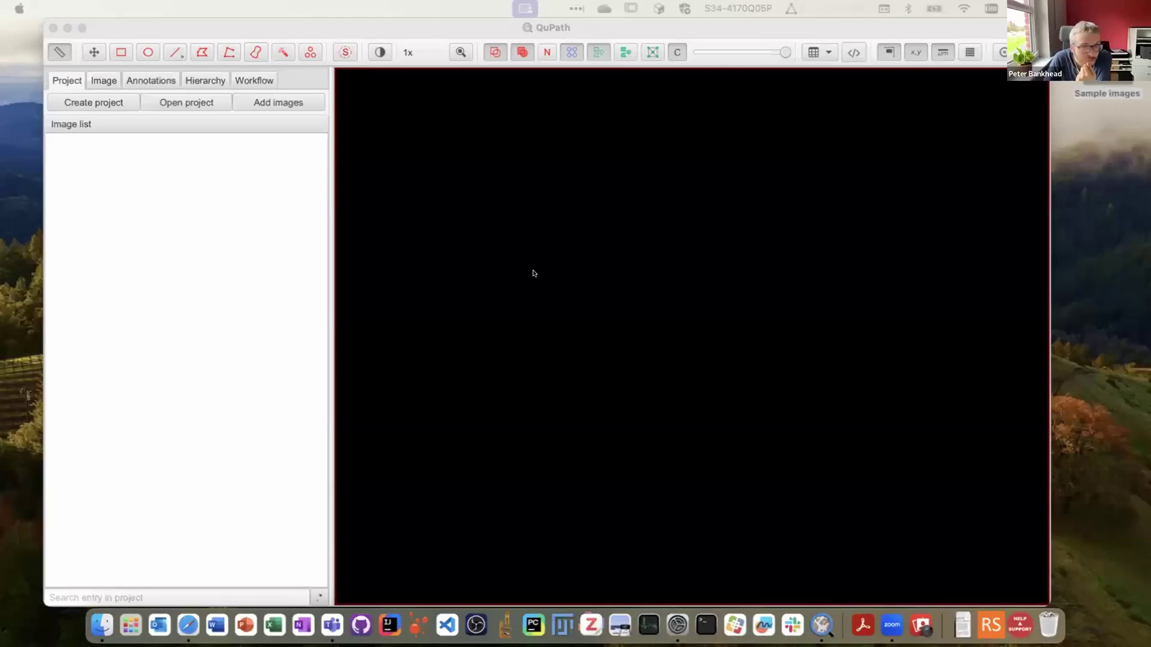
Create a folder on the desktop beside the QuPath window and name it My new project
click(533, 273)
drag(946, 28, 917, 28)
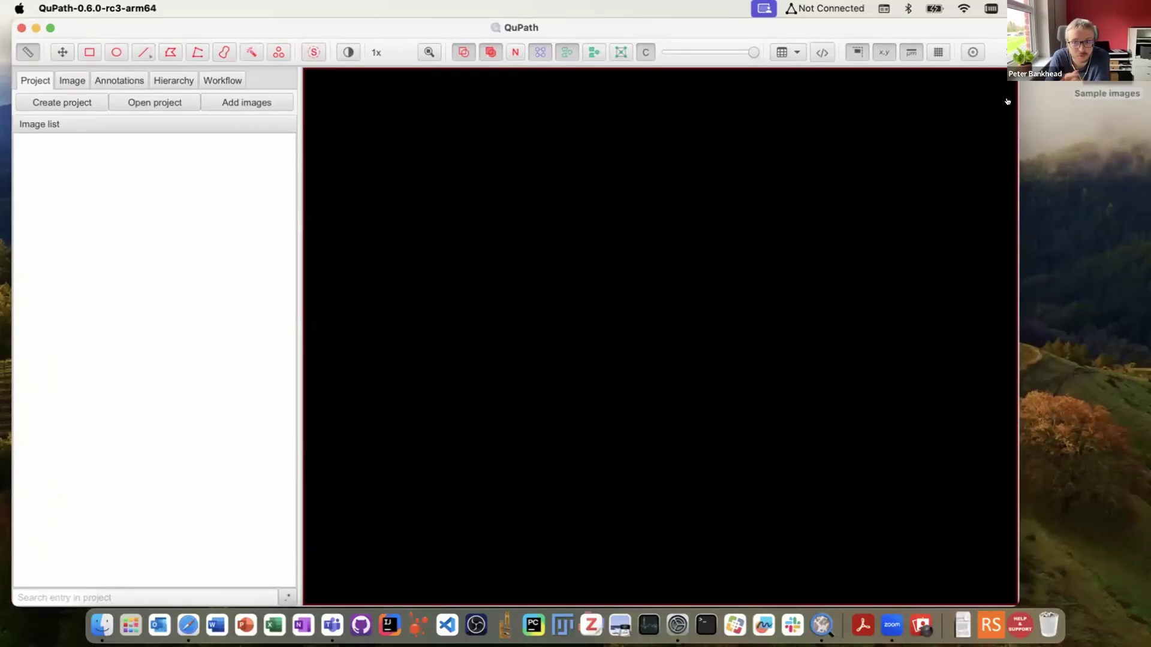
right_click(1059, 145)
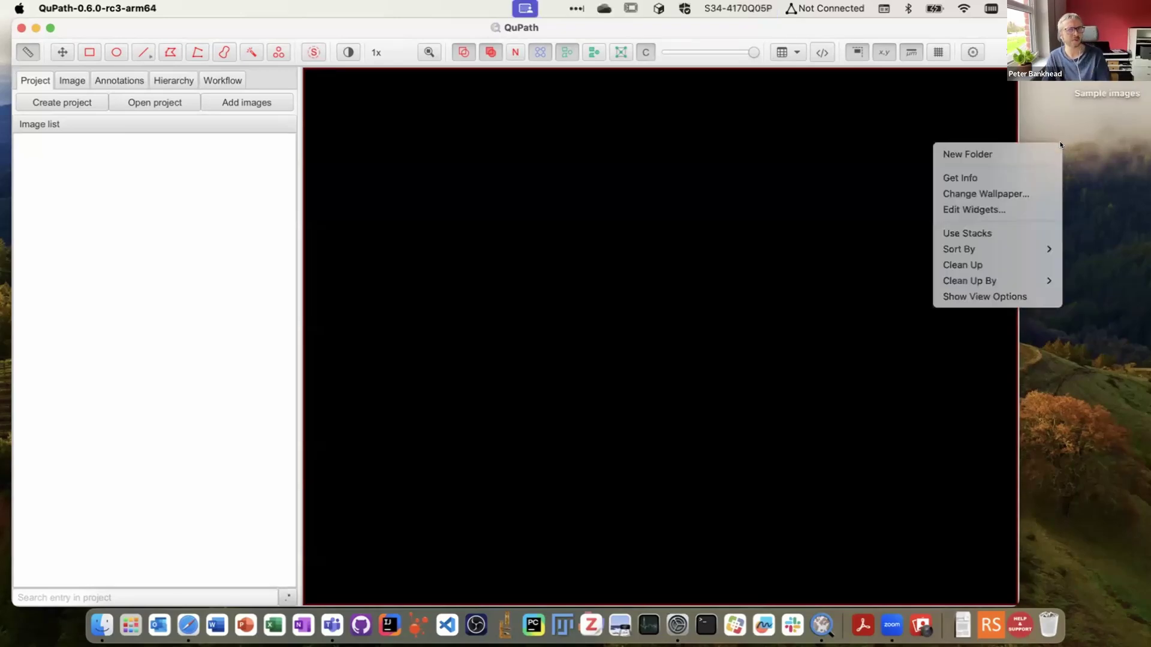
click(1043, 148)
drag(1057, 179, 1097, 173)
click(1097, 174)
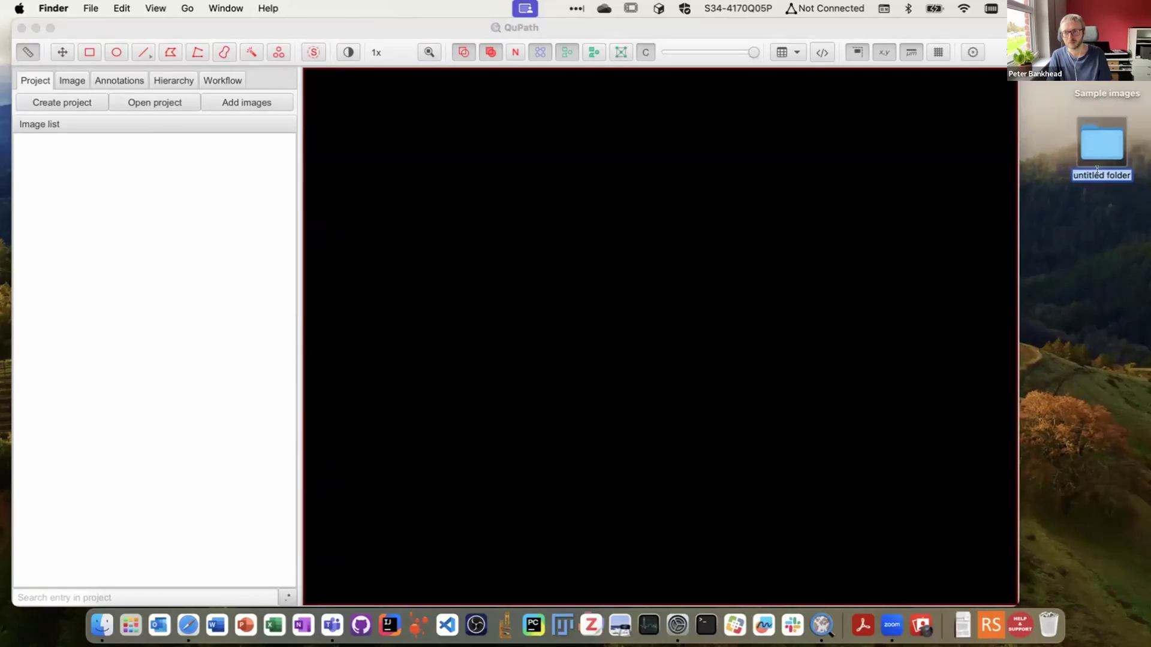
text(My new project)
key(Return)
Create a QuPath project from the empty My new project folder on the desktop
drag(1110, 147, 818, 191)
click(609, 344)
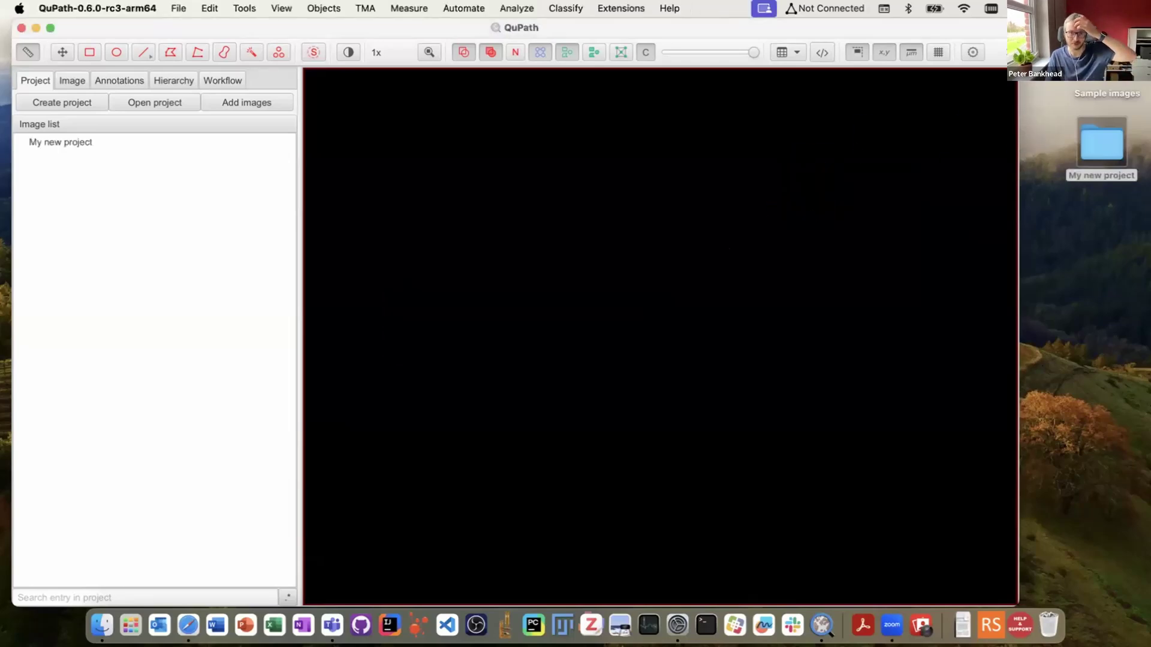
Import the TIFF images from the BBBC007 folder in Sample images into the project with the default import settings
double_click(1106, 93)
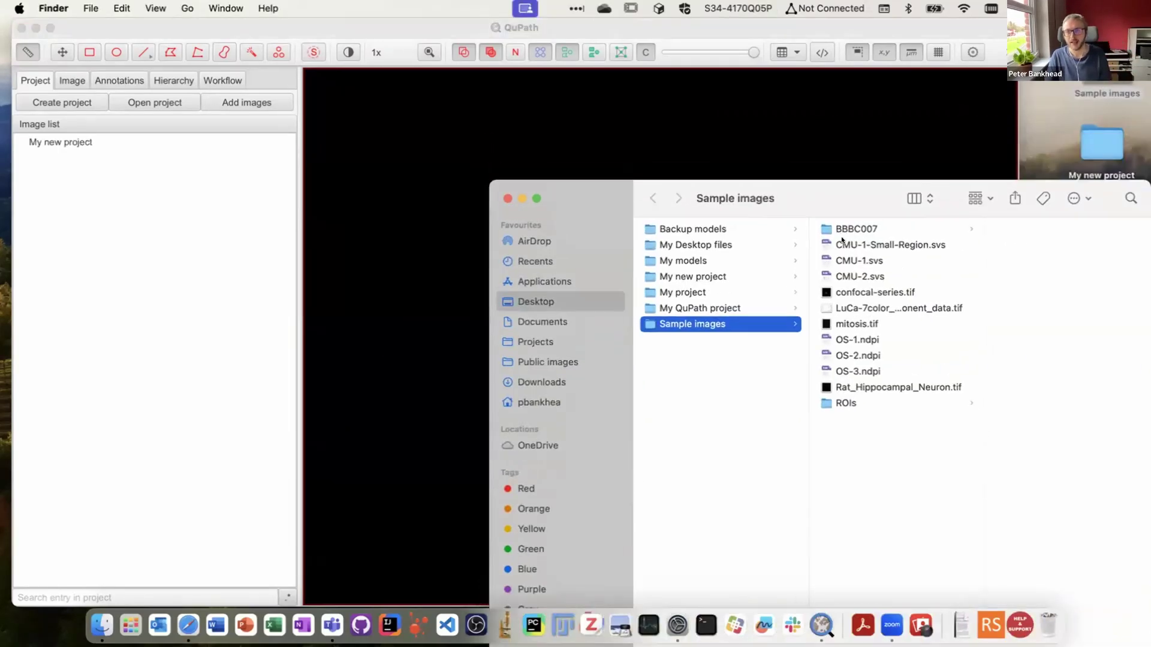
click(857, 229)
drag(1043, 544, 1021, 315)
drag(843, 317, 628, 138)
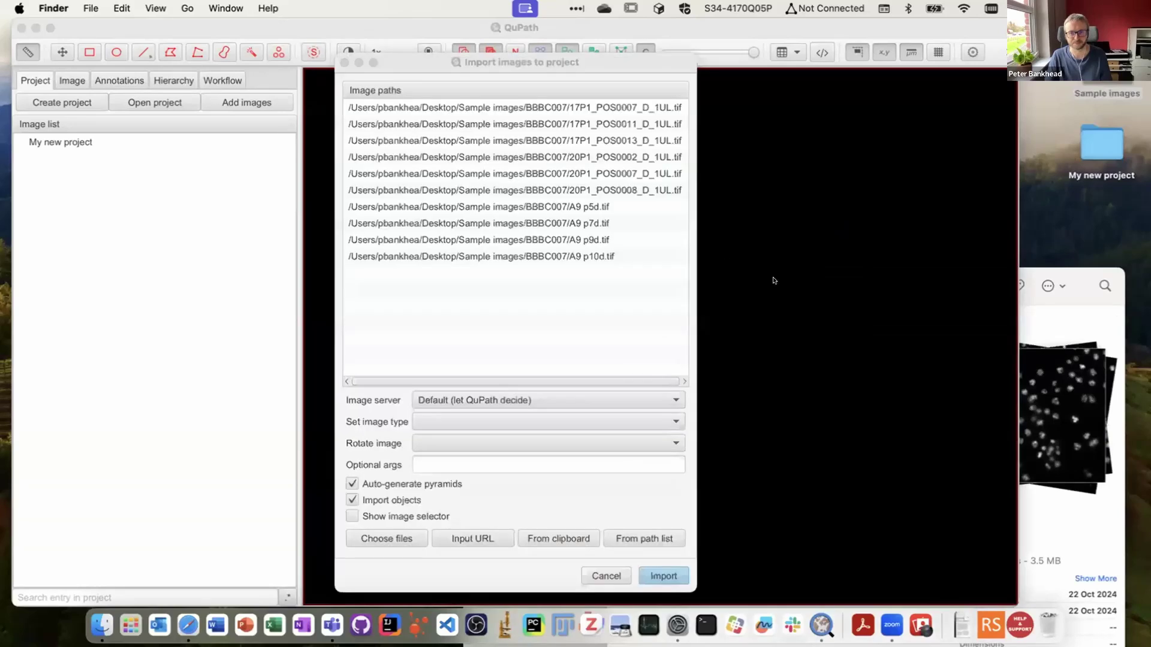
click(662, 576)
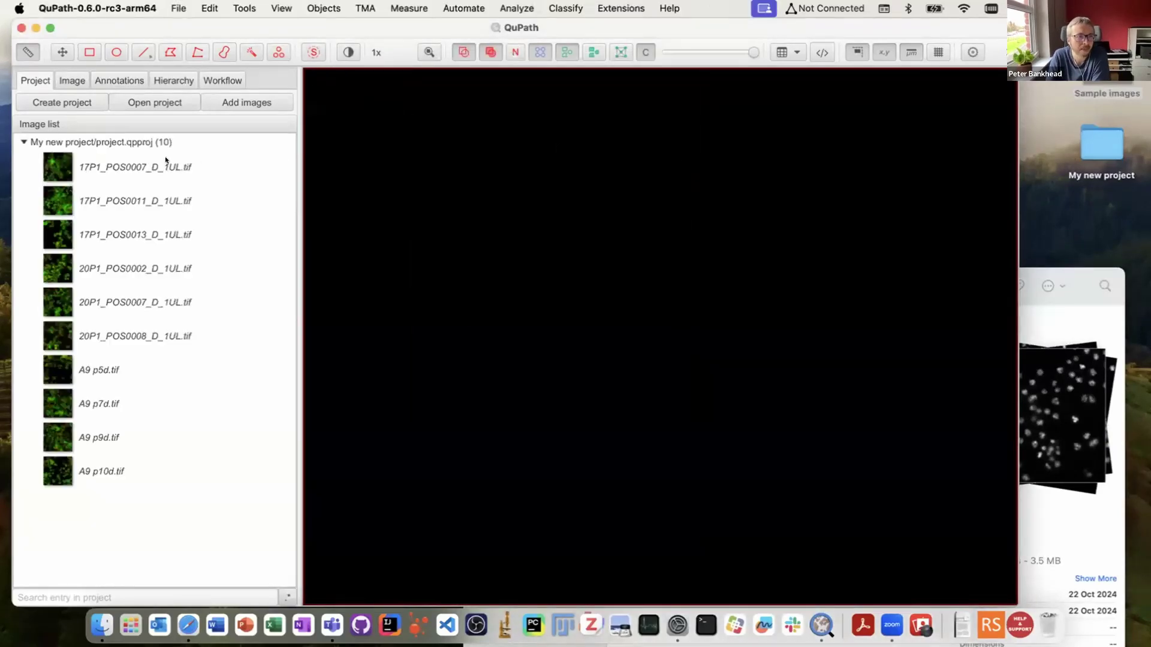
Open the project image 17P1_POS0007_D_1UL.tif and fit the whole field of cells in the viewer
double_click(117, 165)
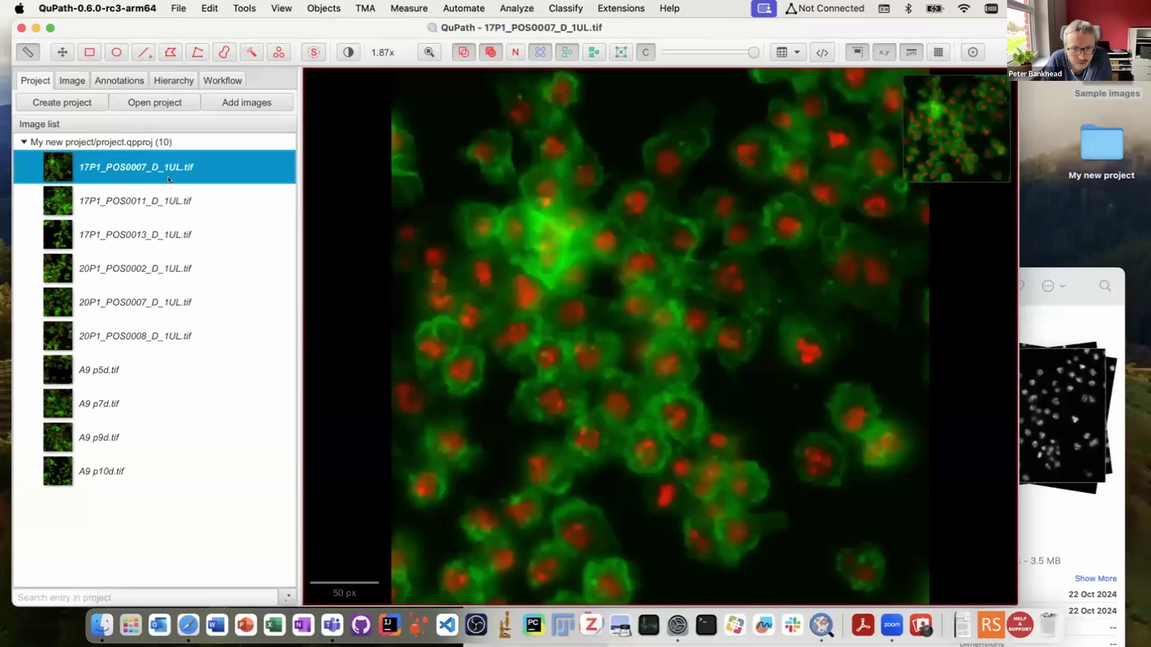
scroll(586, 232, down, 2)
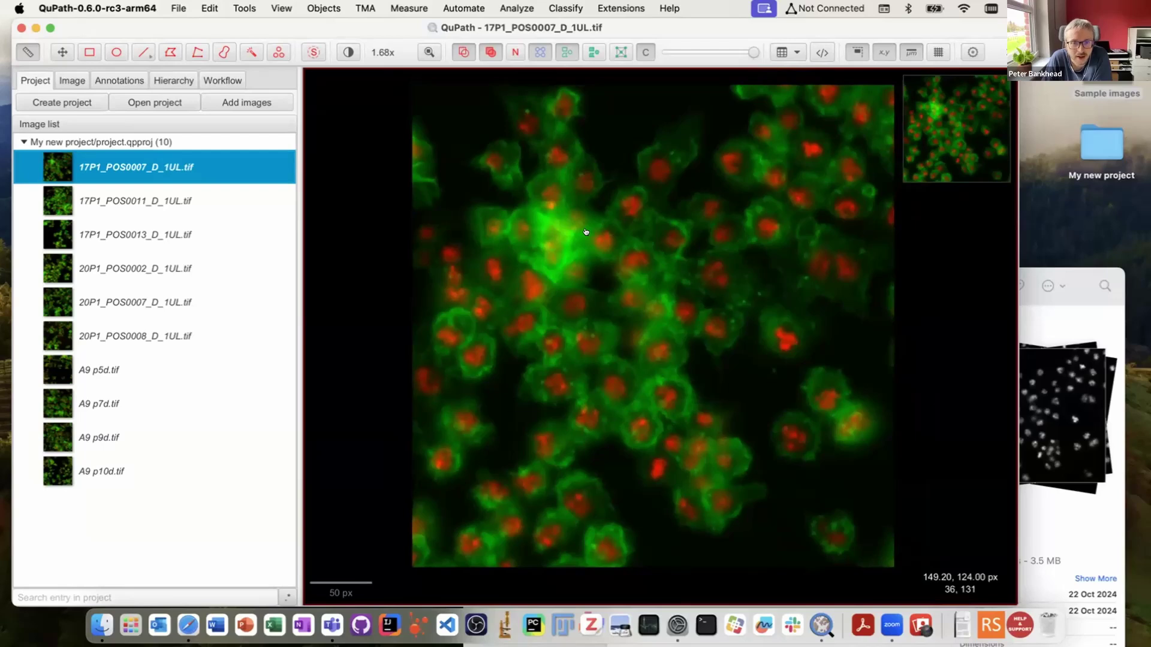
scroll(586, 231, down, 2)
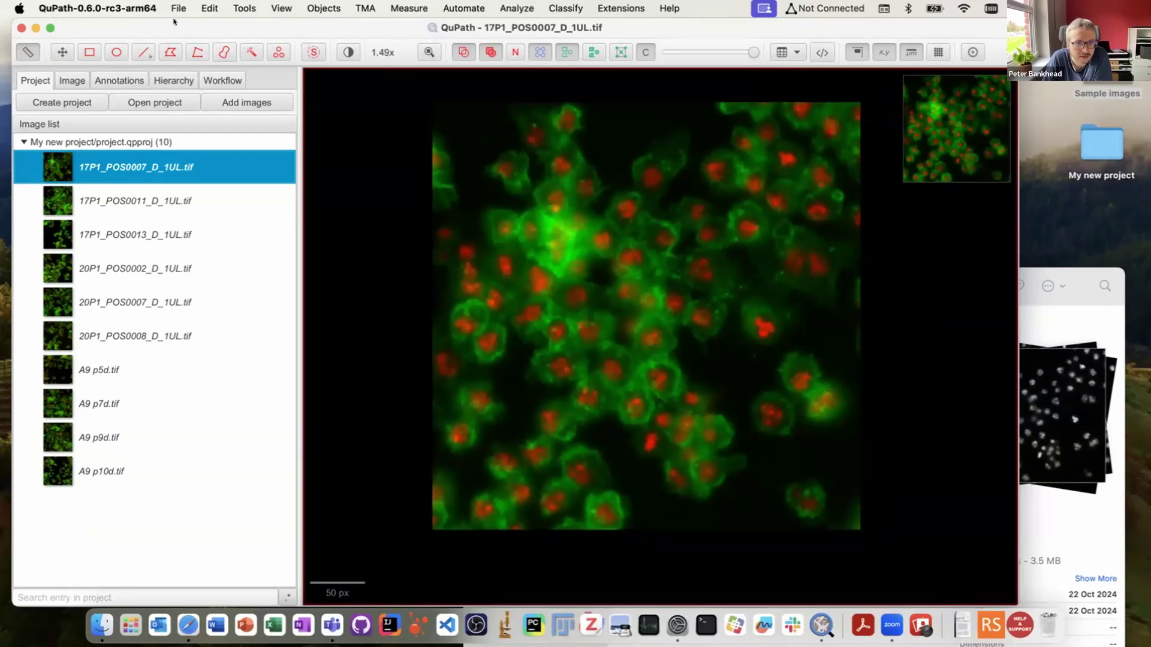
Hide and reshow the nucleus and cell channels in the brightness and contrast settings to compare them
drag(174, 22, 166, 39)
click(342, 70)
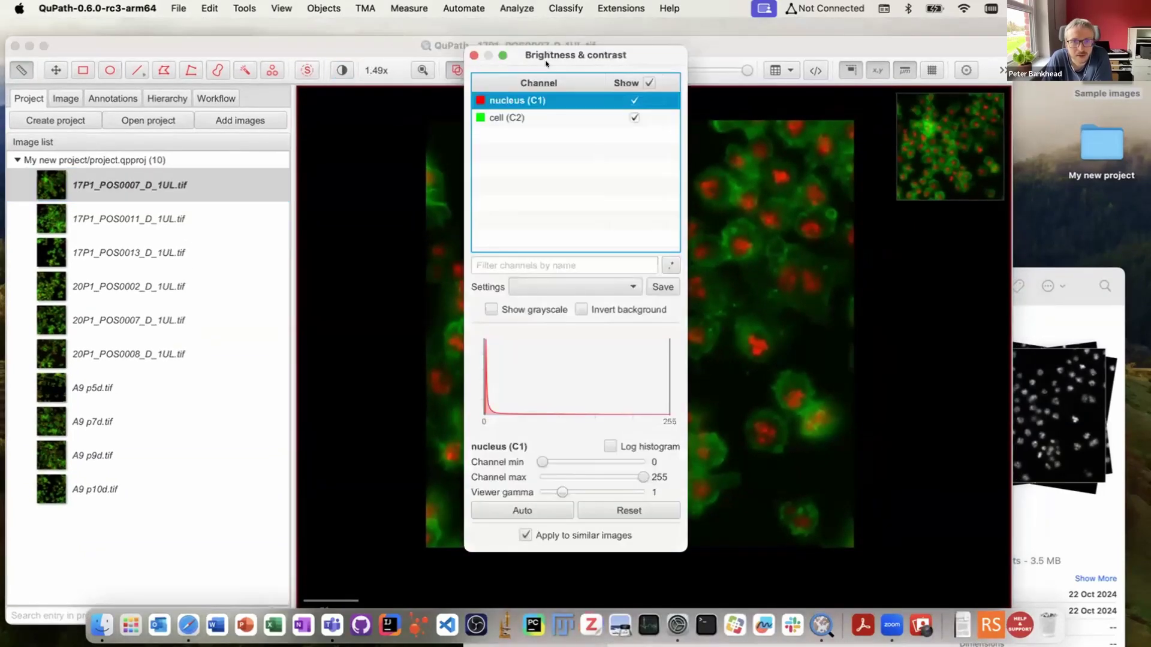
drag(546, 63, 880, 108)
click(966, 145)
click(967, 146)
click(967, 162)
click(967, 162)
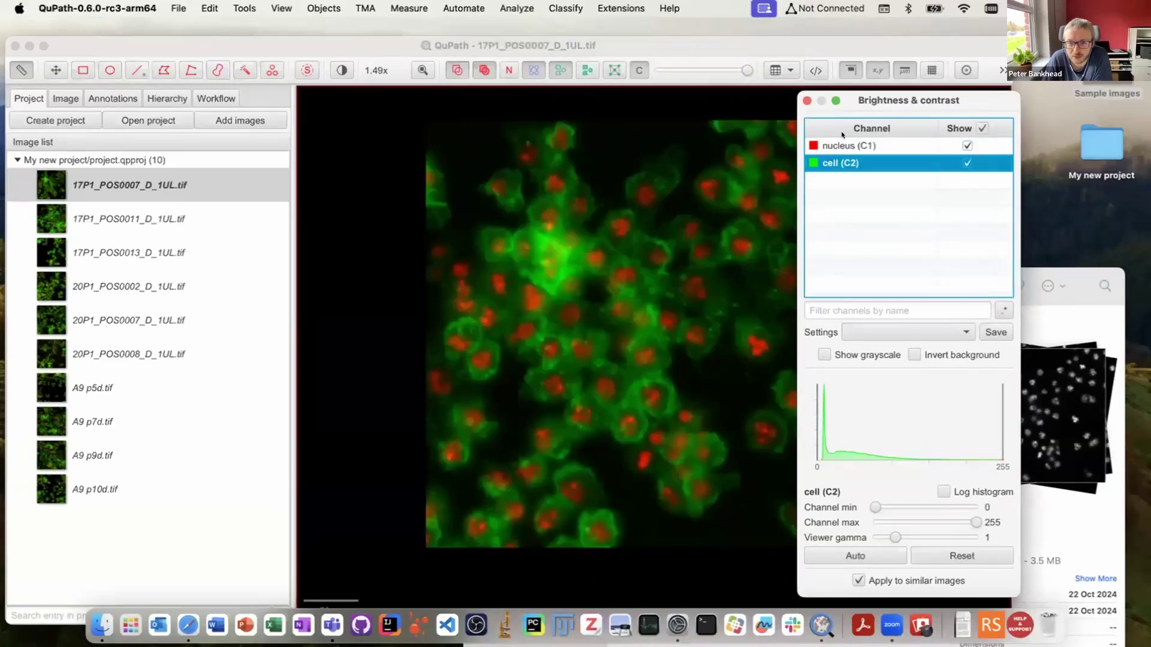
Change the nucleus channel's colour to Magenta
double_click(850, 145)
click(578, 238)
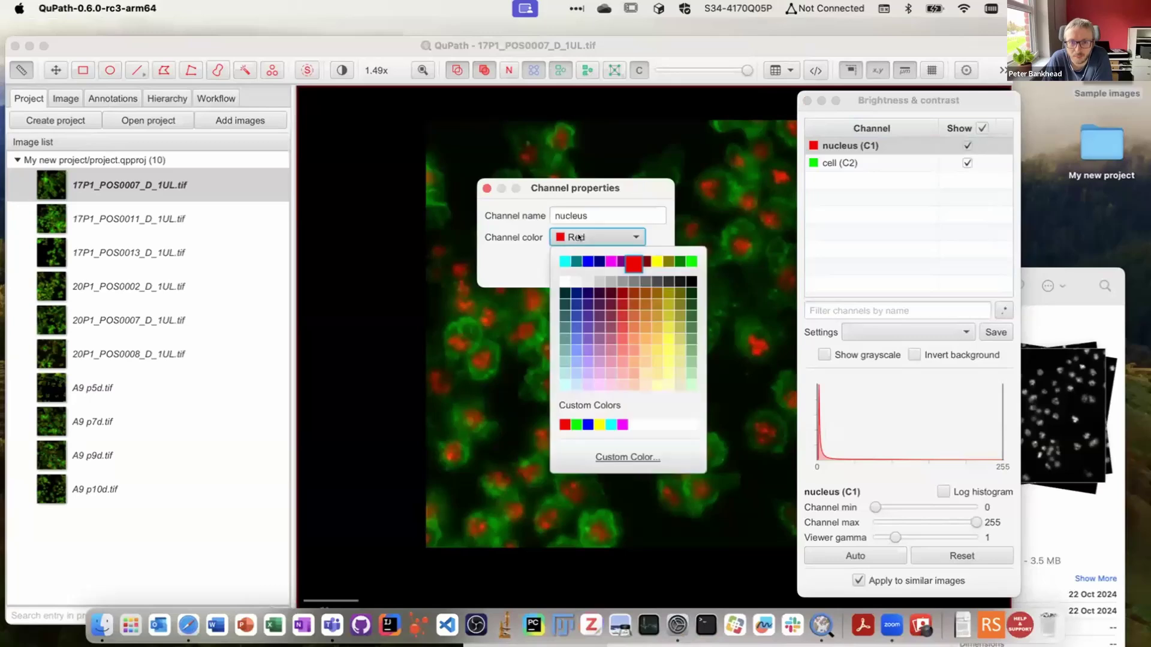
click(605, 262)
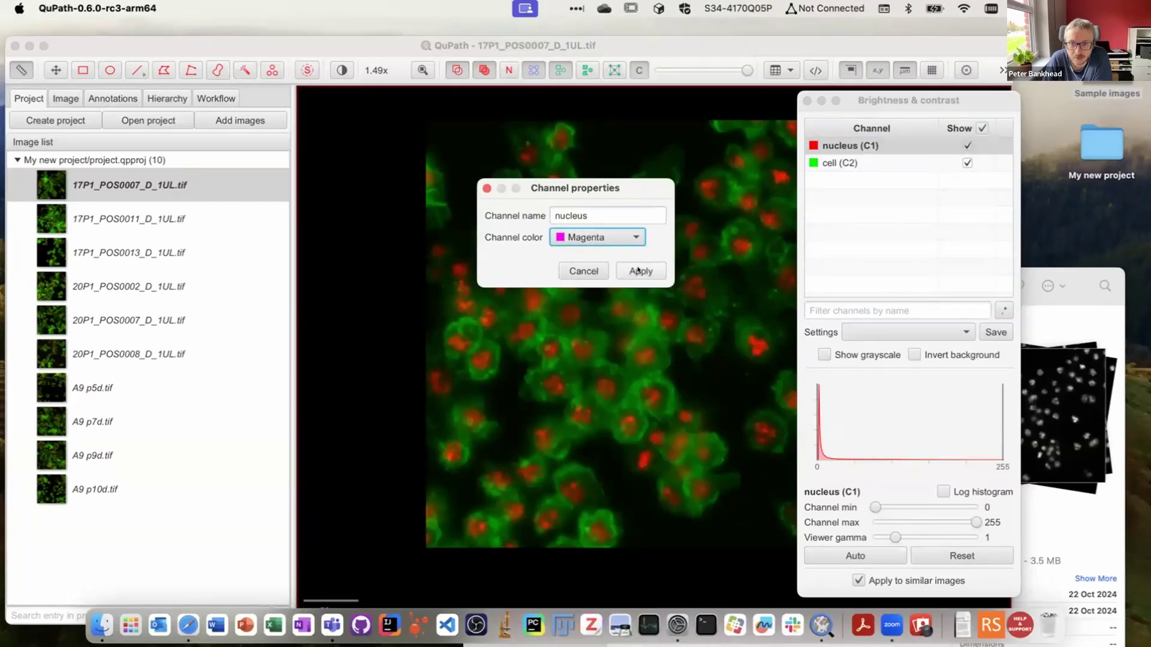
click(640, 271)
Check the channel colours in 17P1_POS0011_D_1UL.tif, and return to 17P1_POS0007_D_1UL.tif with the whole field of cells in view
click(120, 223)
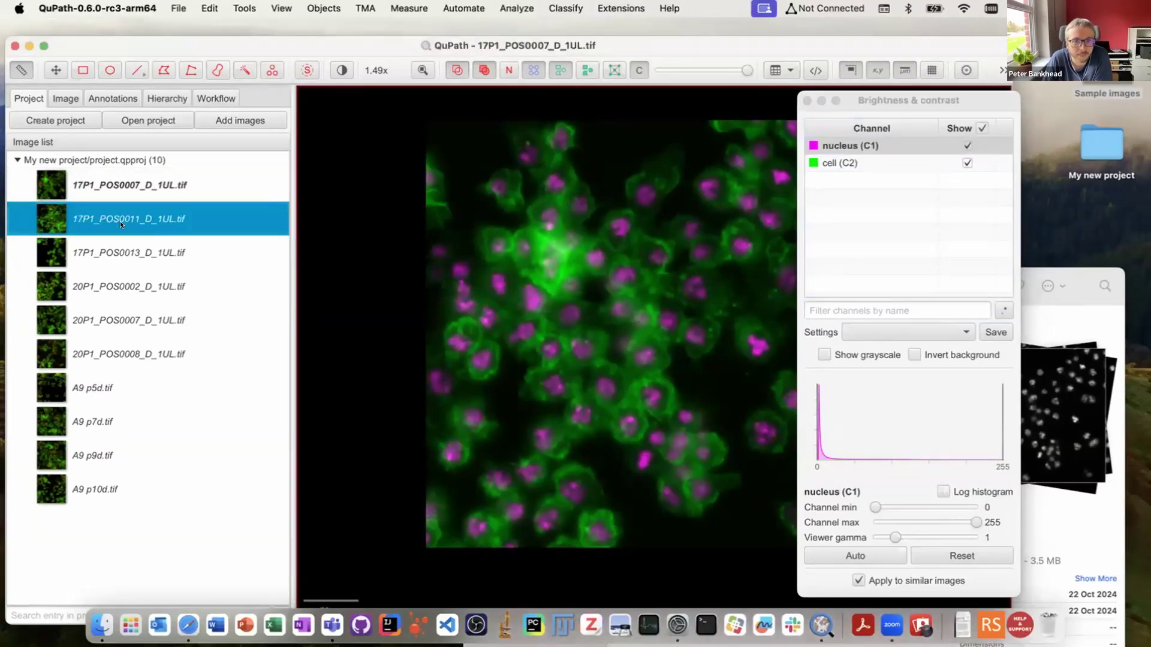
key(Return)
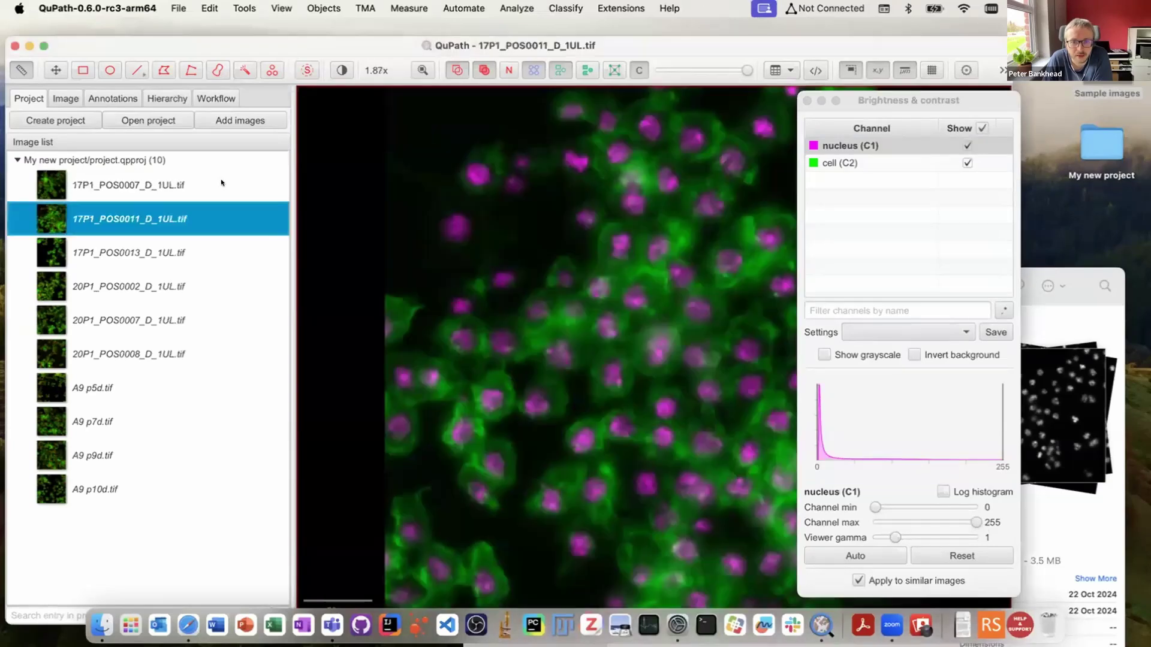
double_click(150, 179)
drag(902, 100, 1004, 95)
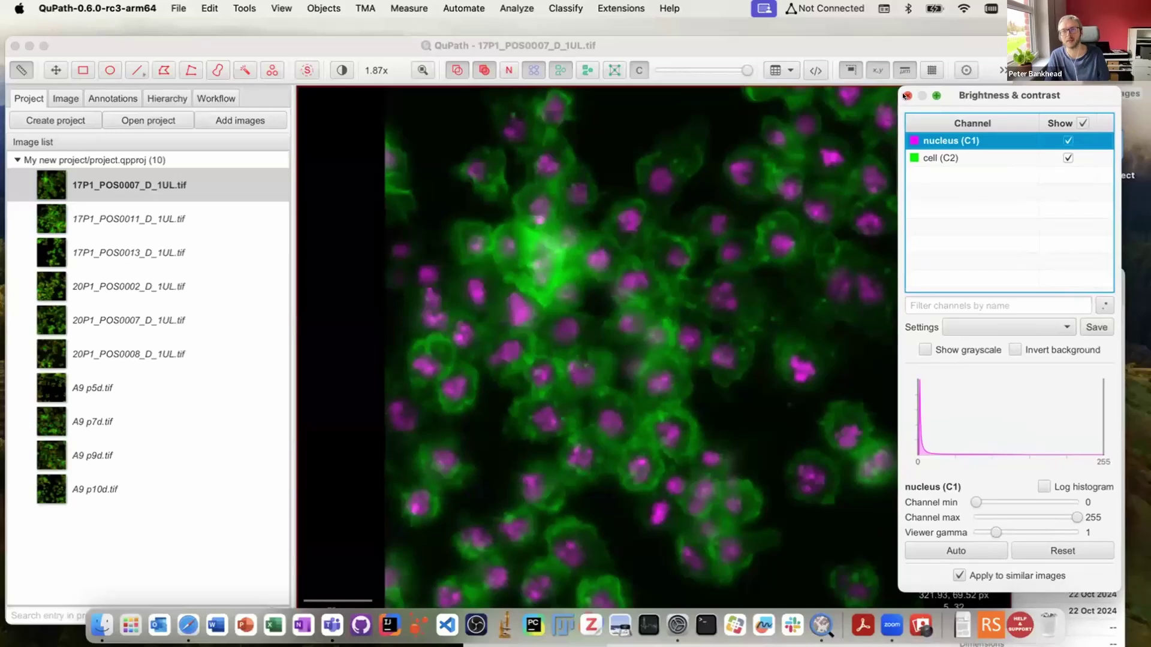
click(766, 169)
scroll(741, 170, down, 2)
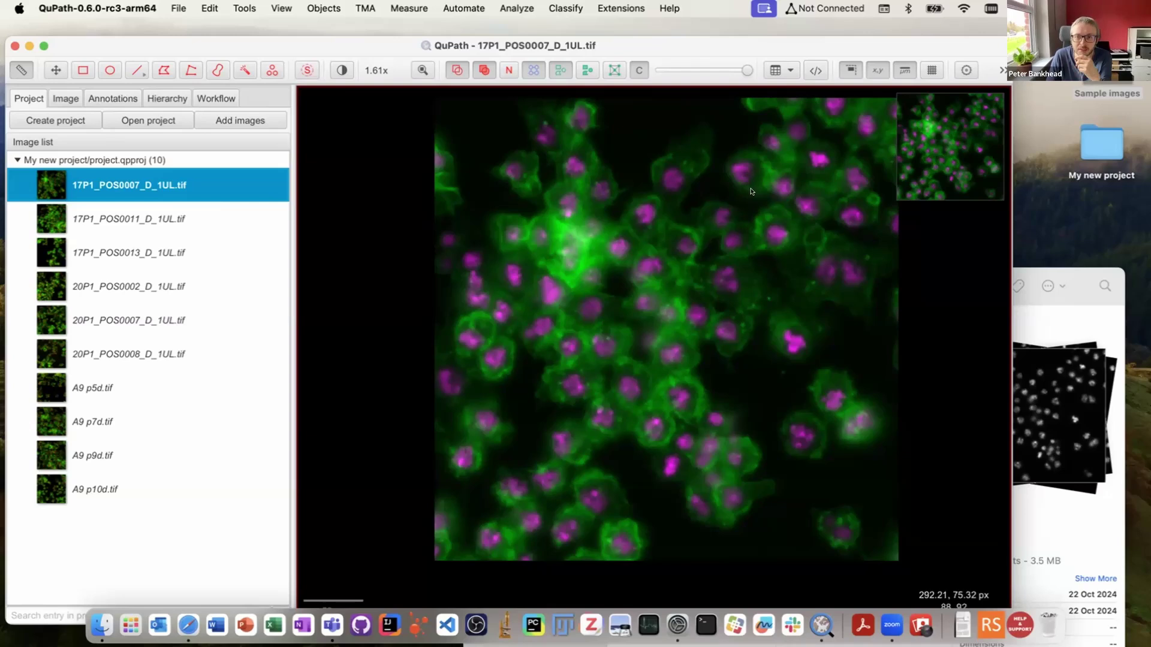
drag(753, 189, 706, 189)
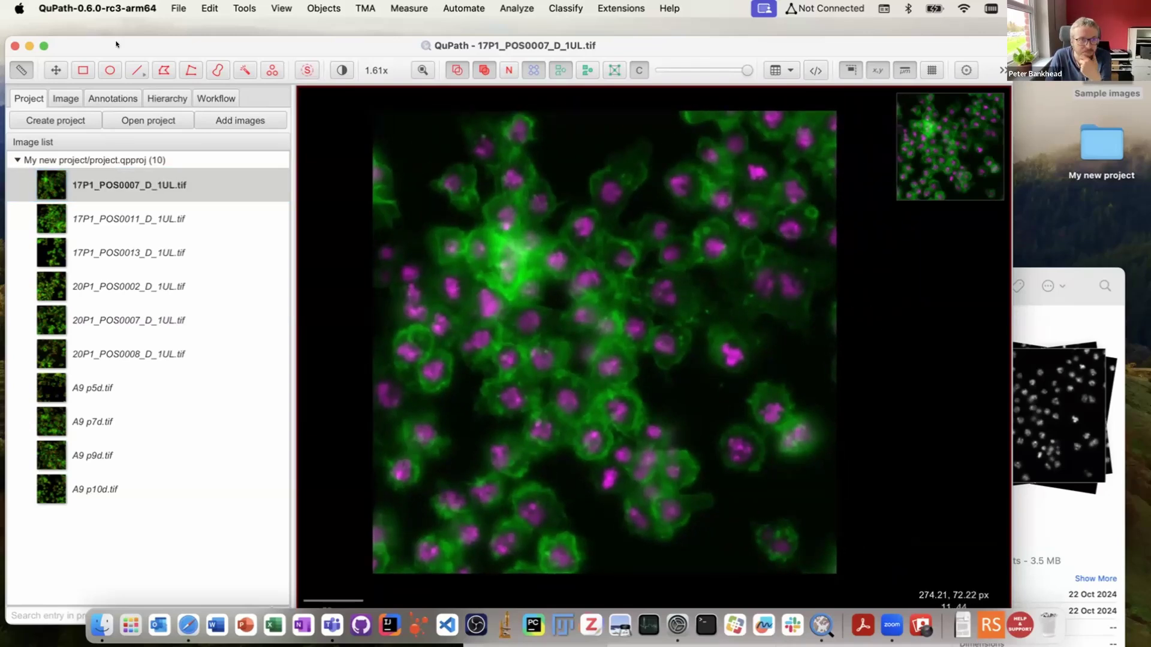
Review the parameters of both Set image type entries in the image's command history
click(209, 92)
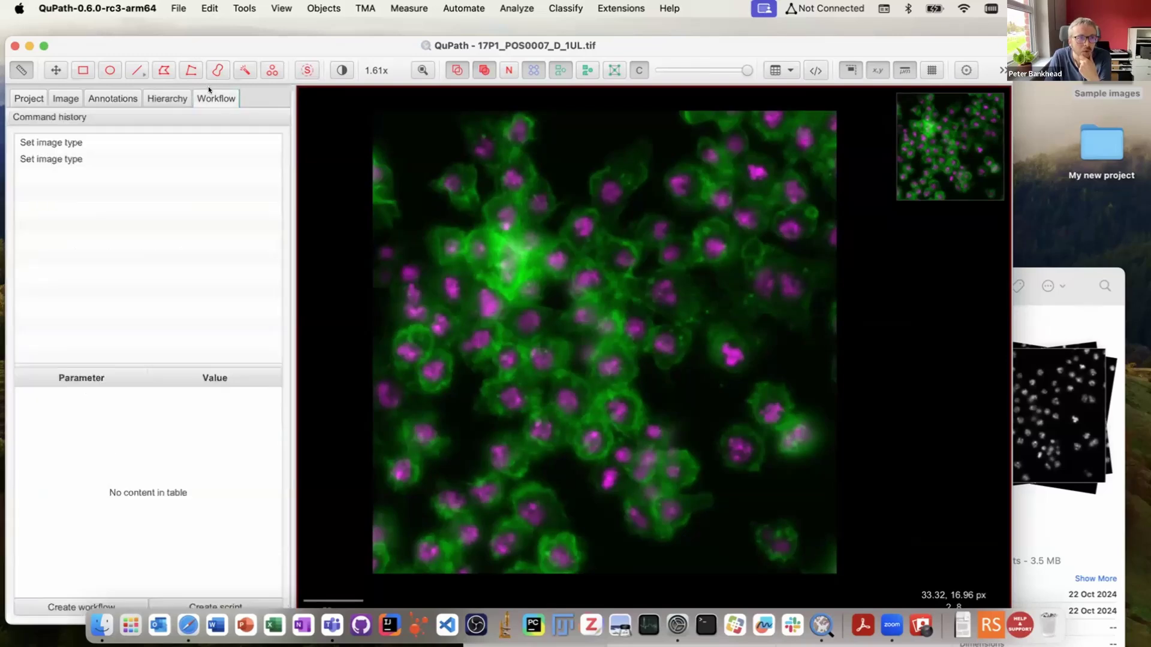
click(62, 142)
click(63, 159)
click(64, 143)
click(64, 157)
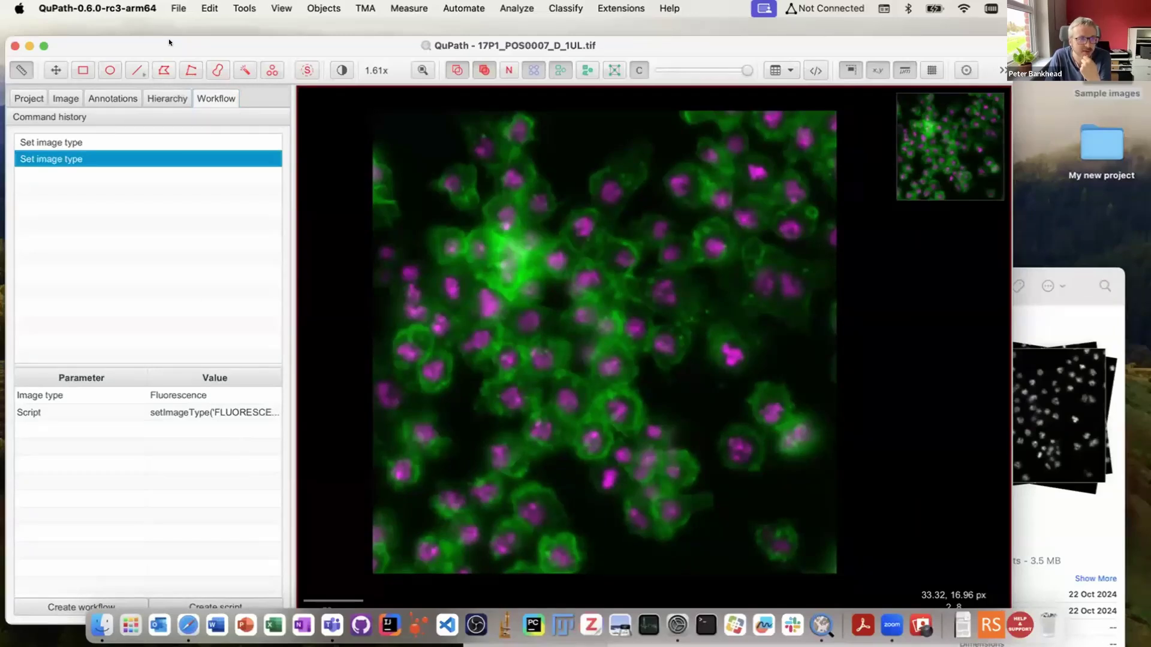
drag(192, 41, 194, 28)
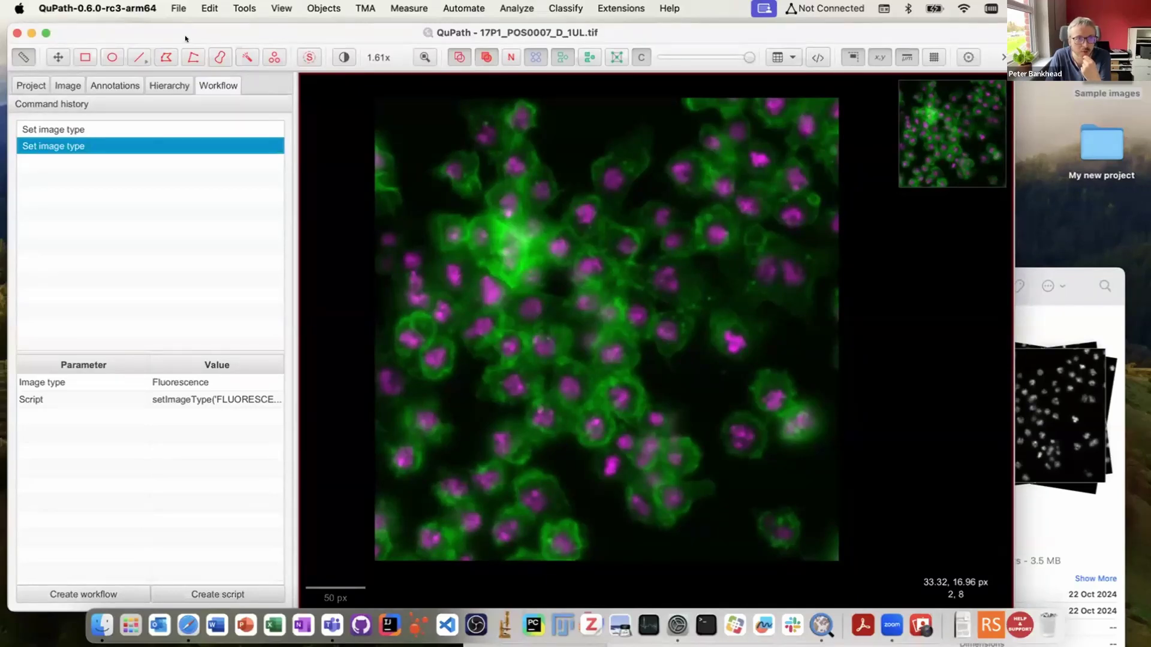
Create an annotation covering the full image and view its entry in the command history
click(235, 7)
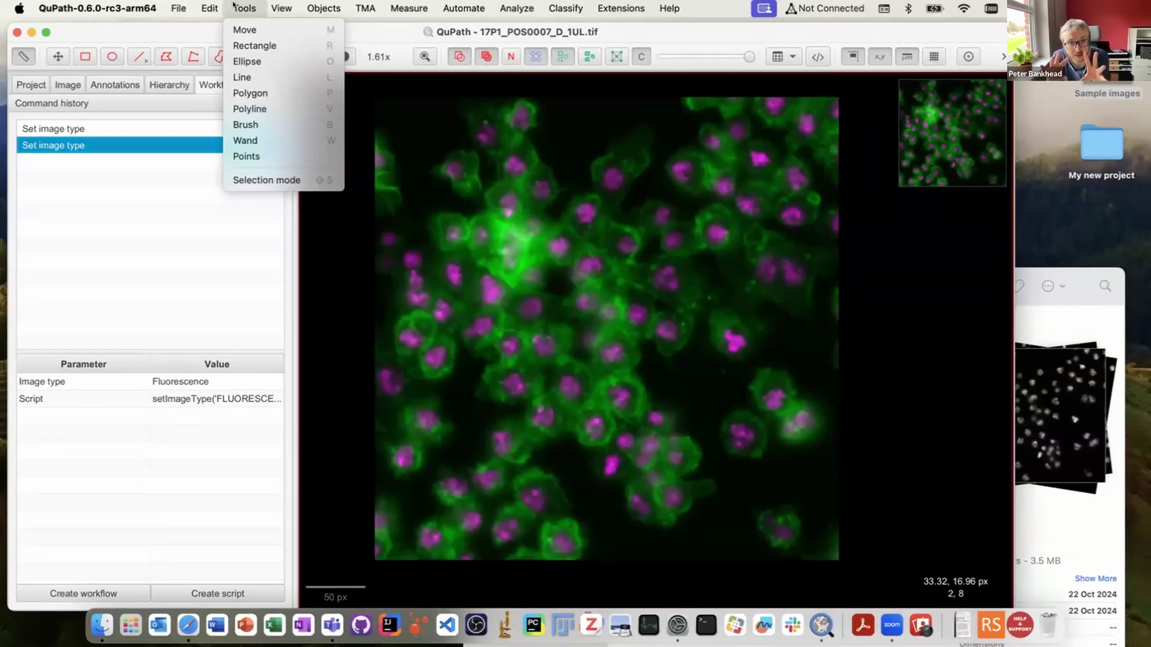
mouse_move(285, 7)
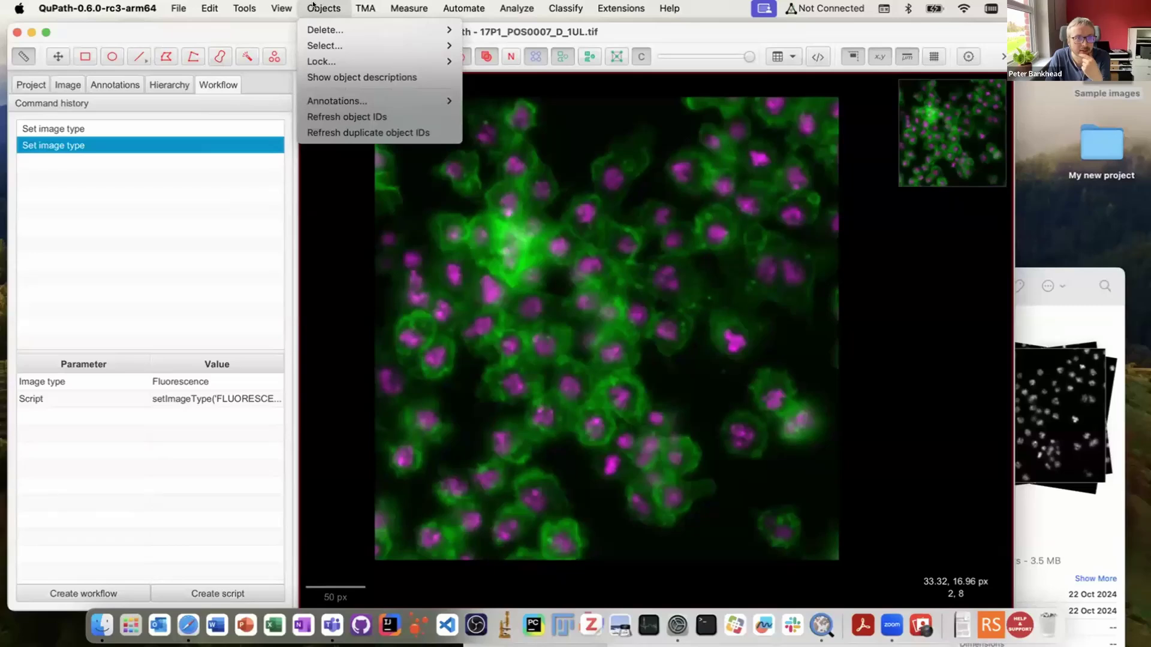
mouse_move(329, 98)
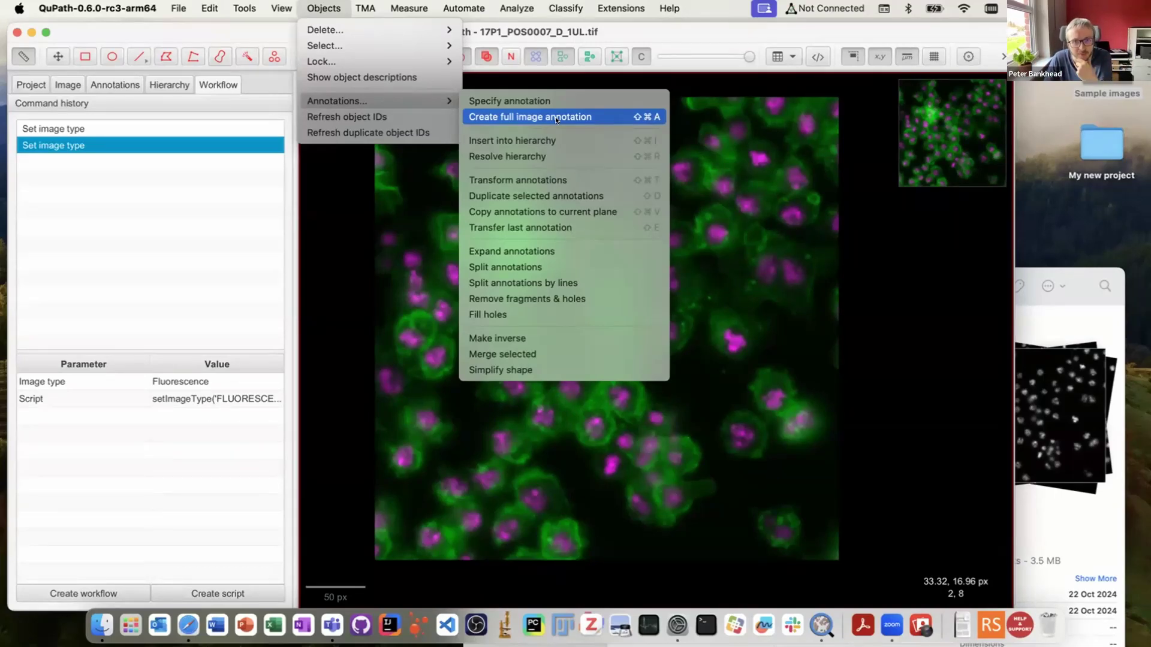
key(super+shift+a)
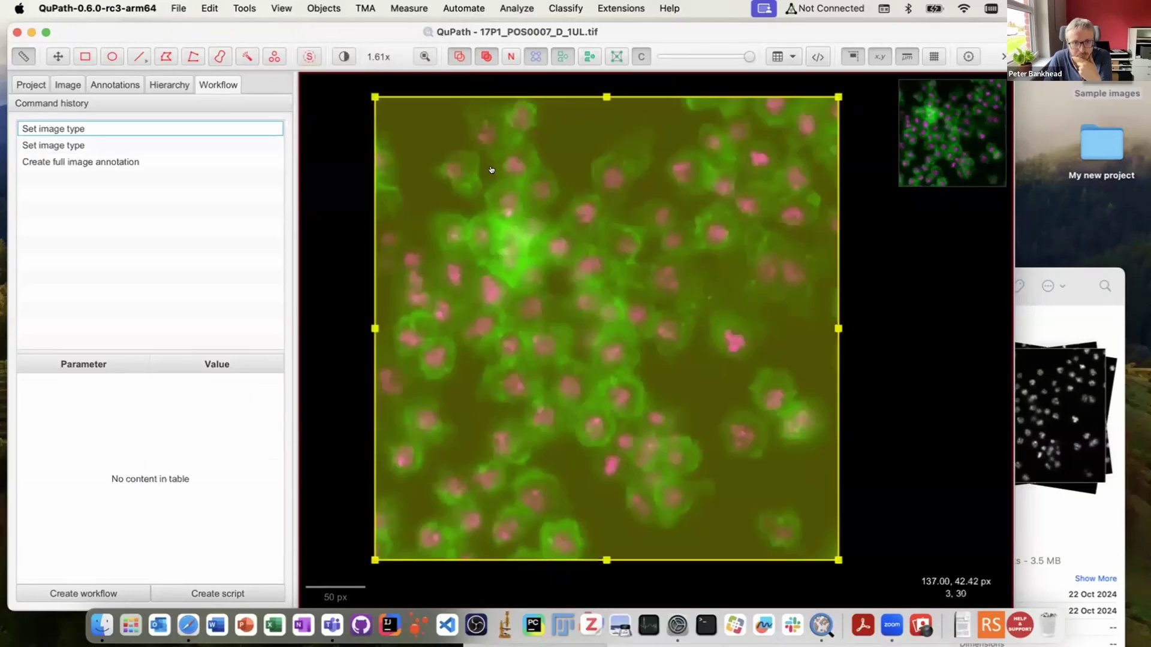
scroll(496, 163, down, 2)
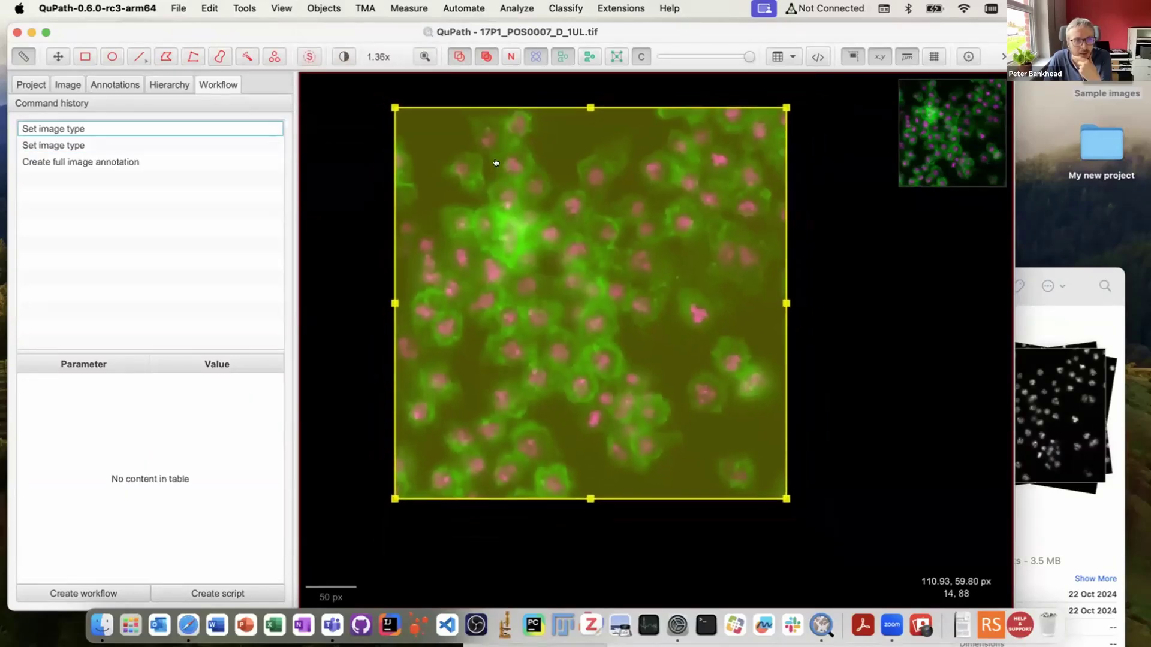
click(84, 161)
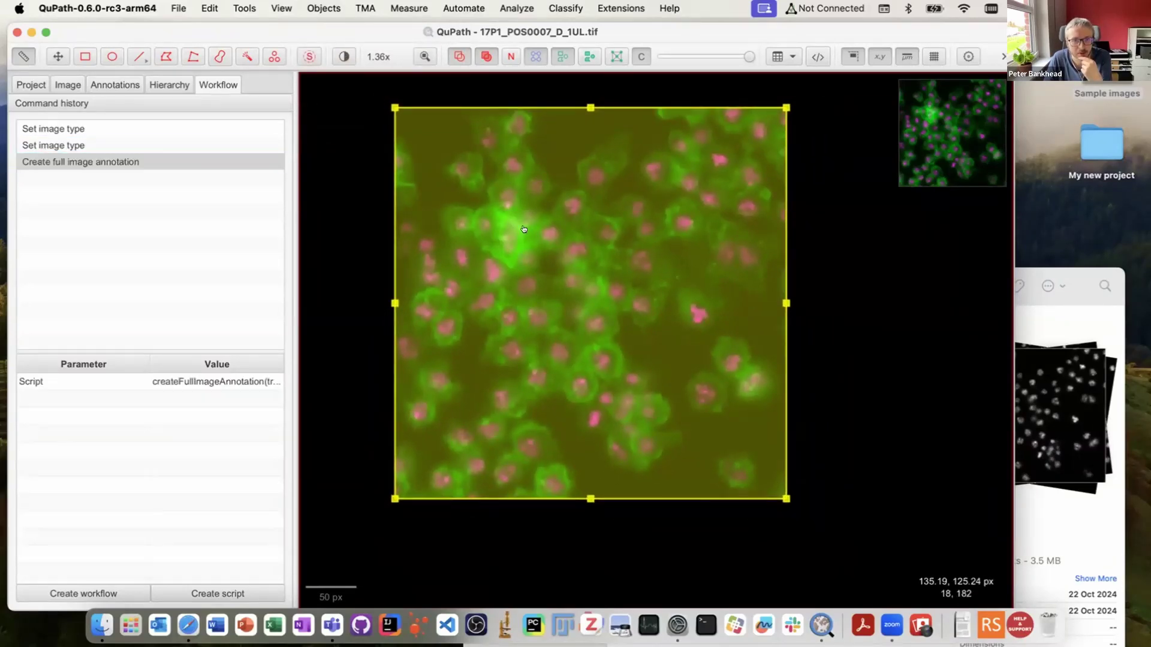
Run Cell detection in the full-image annotation on the nucleus channel with the default parameters
click(557, 8)
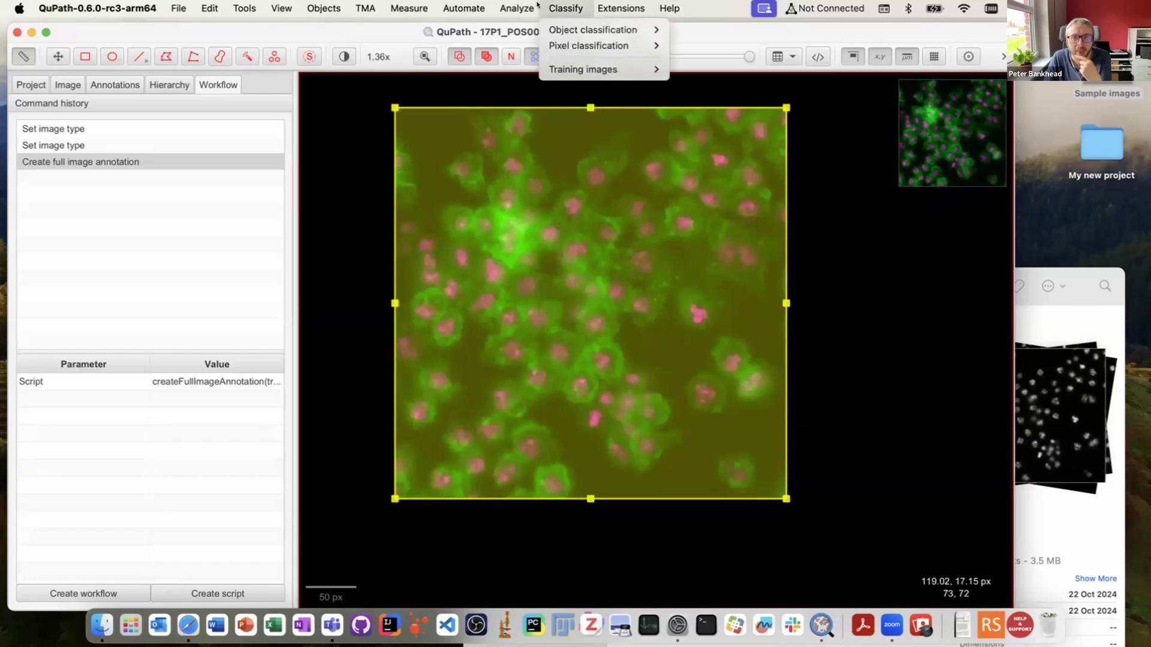
mouse_move(522, 8)
mouse_move(623, 61)
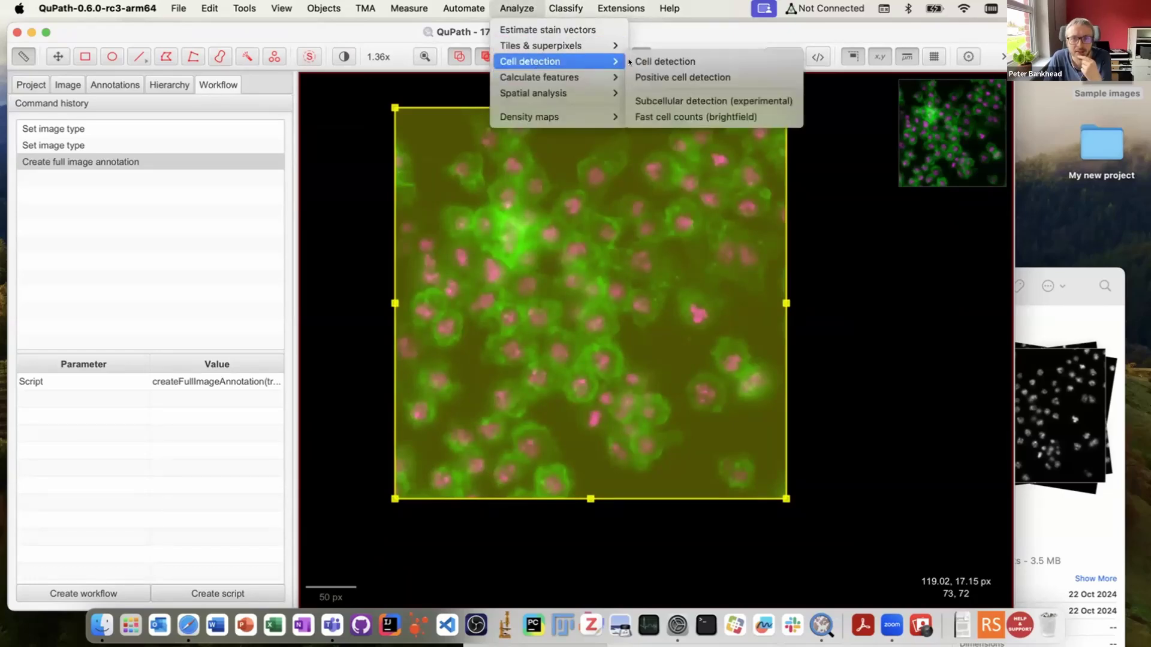
click(659, 60)
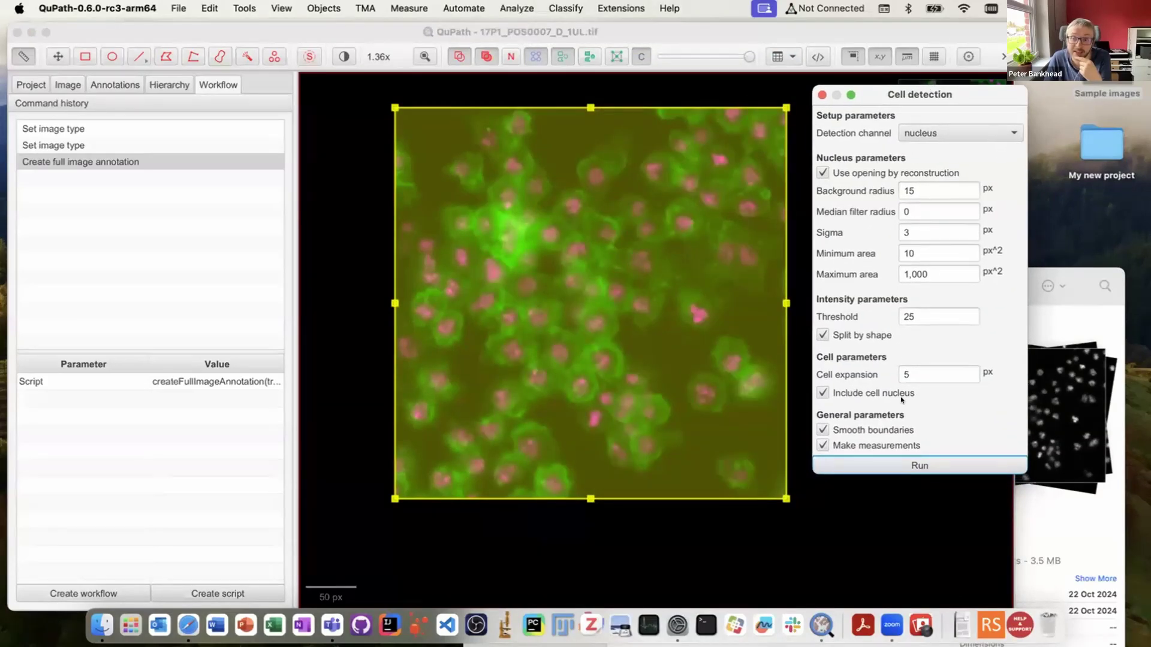
click(883, 463)
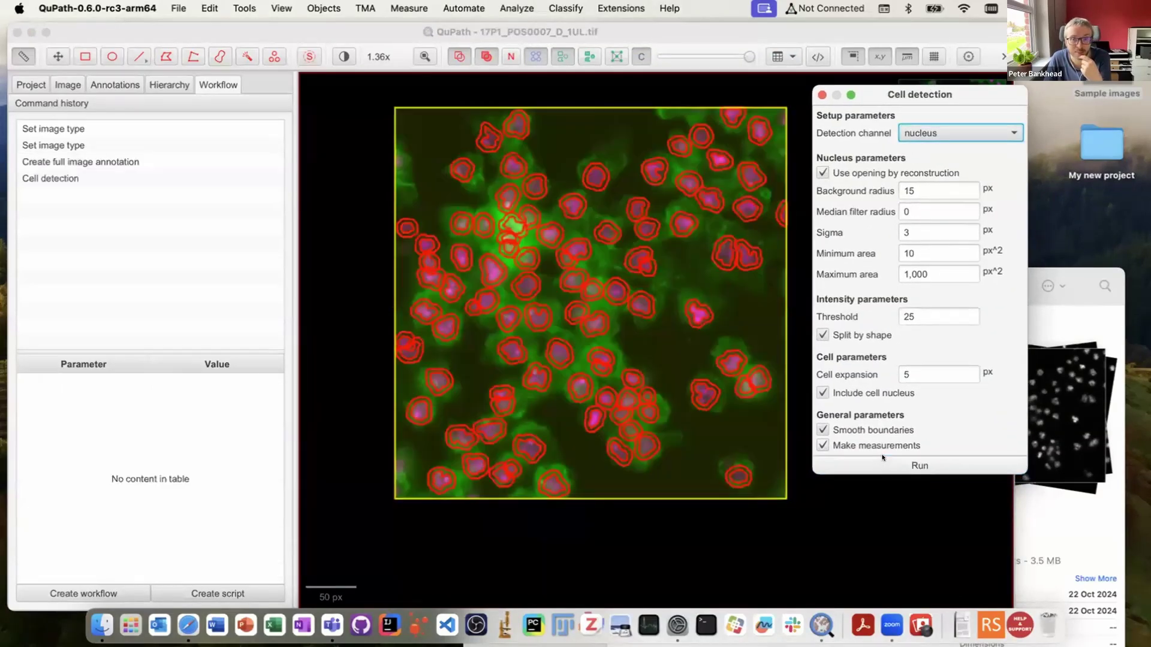
Compare the detected outlines with the underlying cells by hiding and reshowing the detections
scroll(571, 280, up, 2)
click(571, 279)
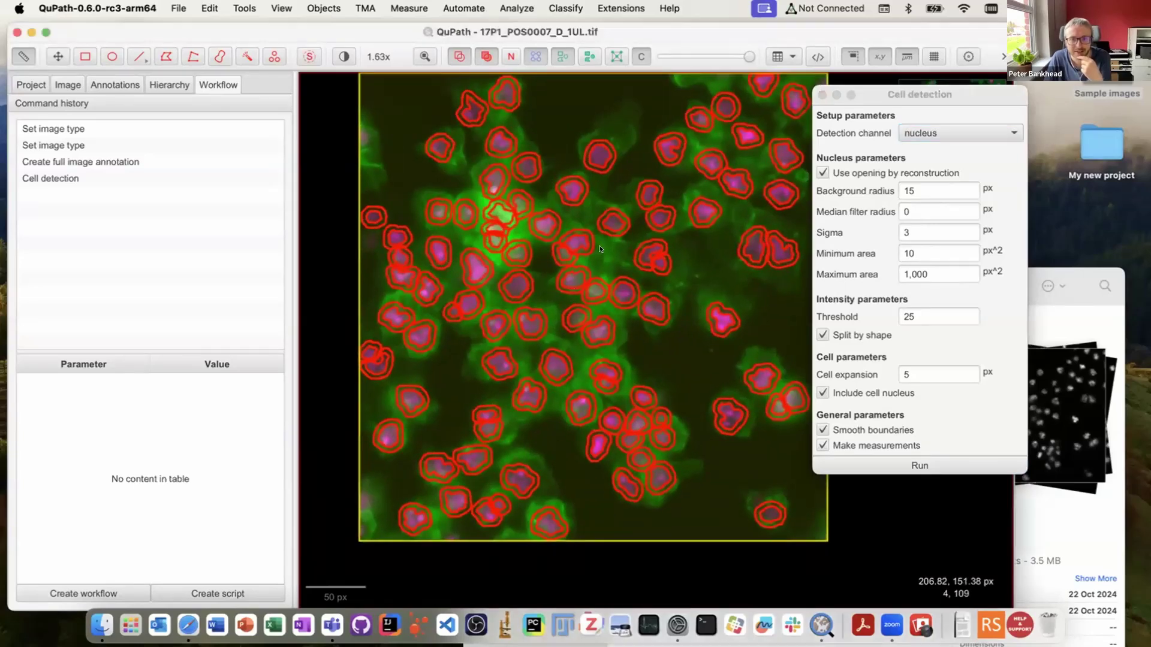
key(d)
key(d)
scroll(616, 261, down, 1)
scroll(616, 261, down, 3)
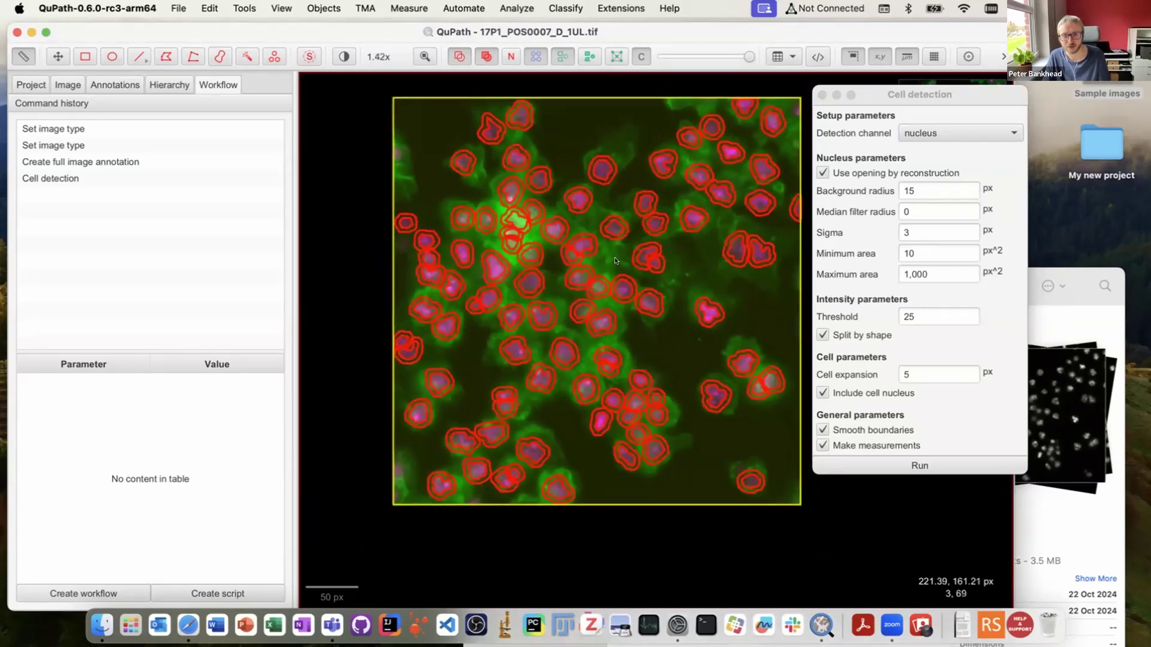
Try Cell detection with cell as the detection channel
click(933, 133)
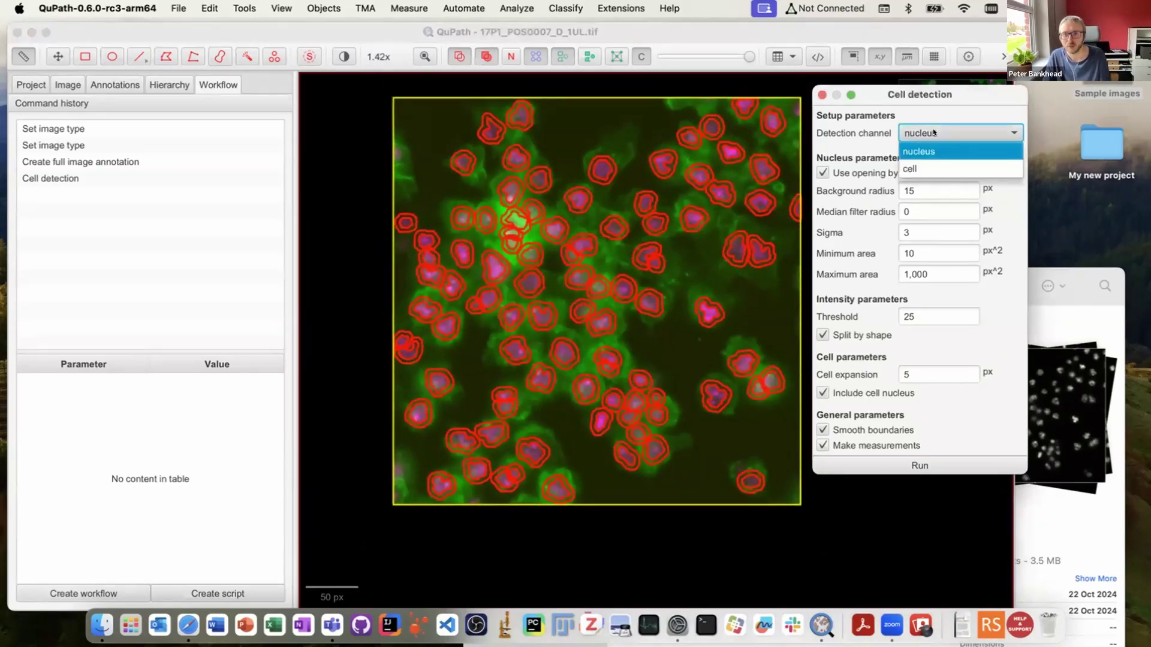
click(923, 167)
click(901, 464)
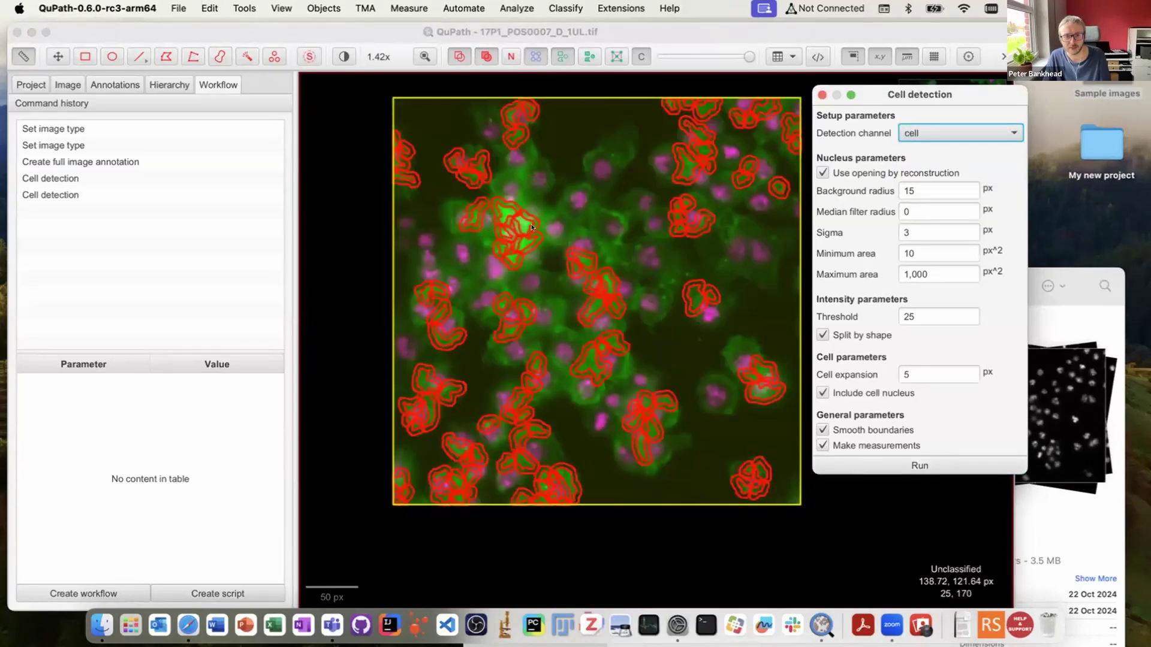
Set the detection channel back to nucleus and rerun the cell detection
click(969, 128)
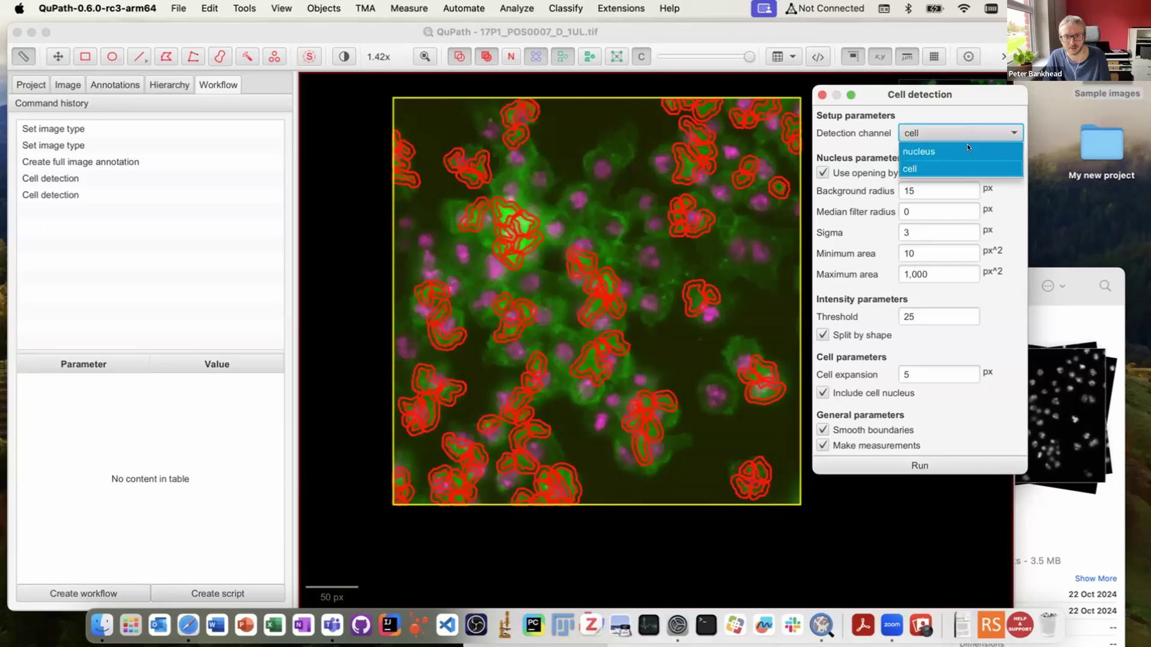
click(966, 150)
click(929, 464)
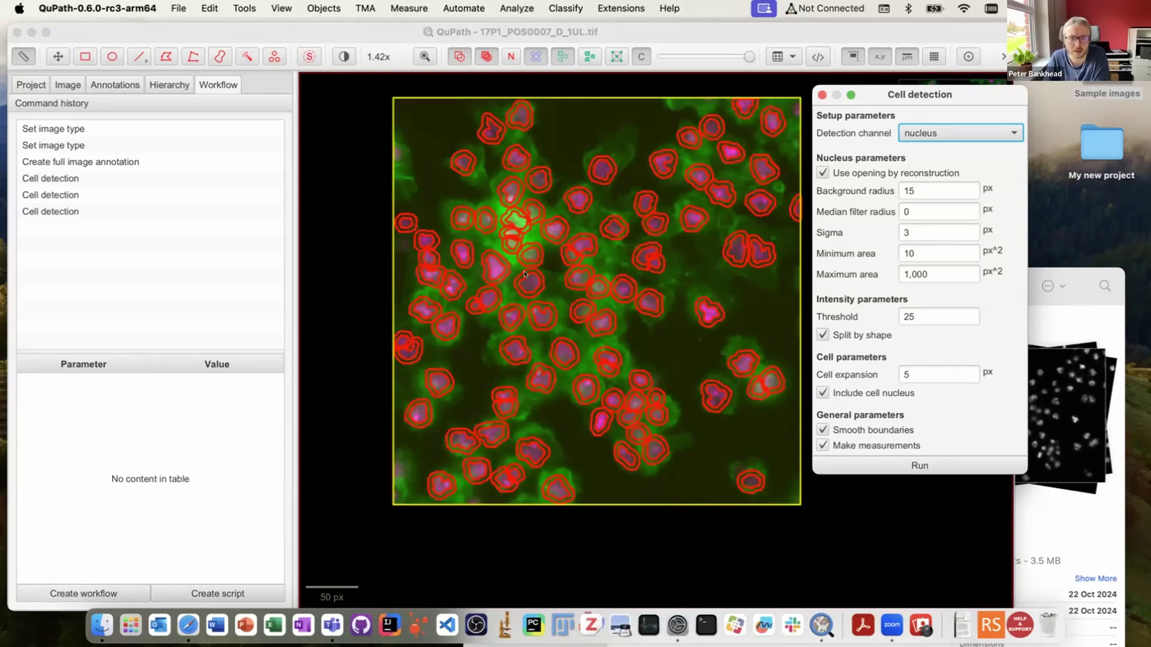
Check the annotation and its detections in the object hierarchy, and return to the command history
scroll(560, 248, up, 2)
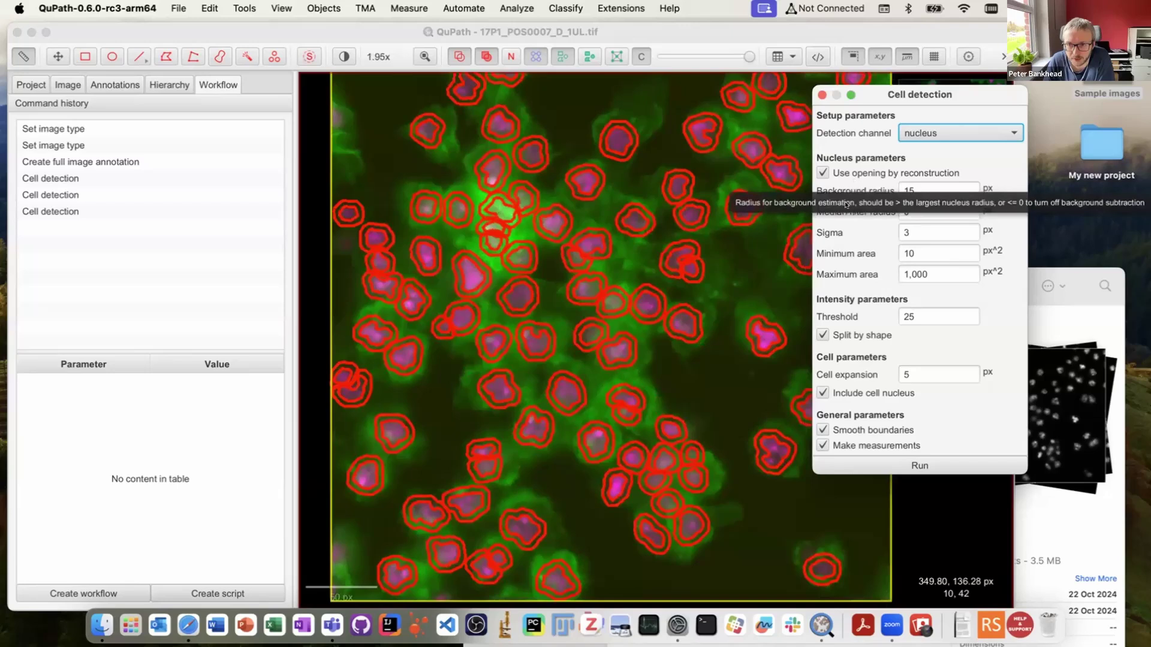
click(110, 86)
click(154, 85)
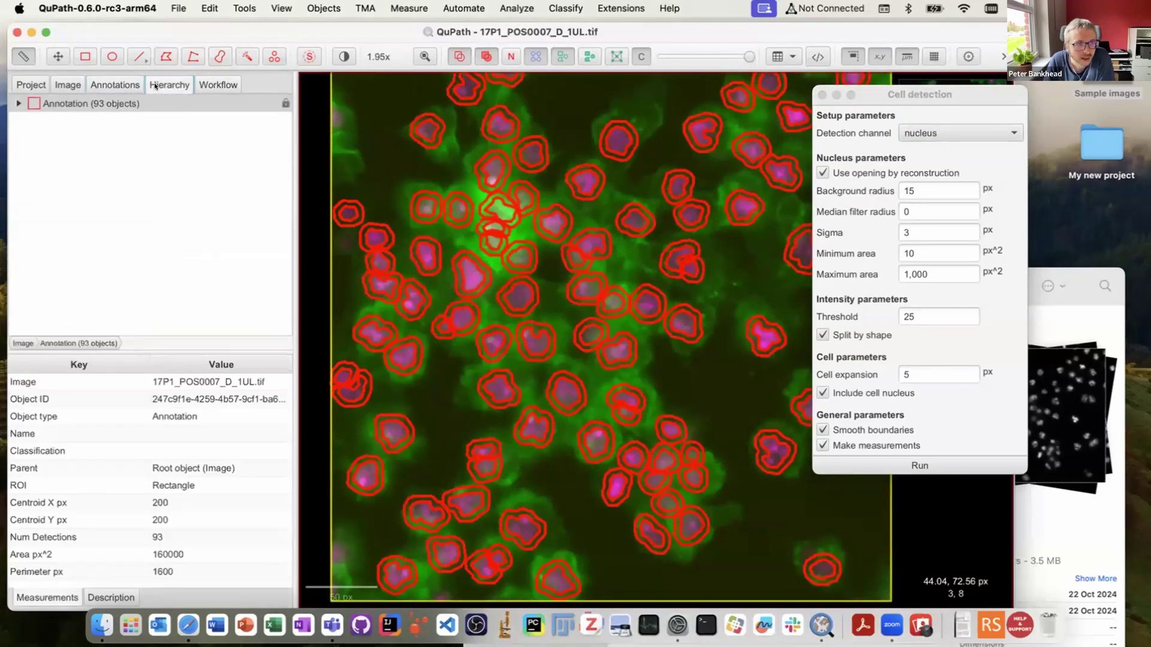
click(218, 84)
Examine the detected nucleus and cell boundaries up close in the middle of the image
scroll(550, 377, up, 3)
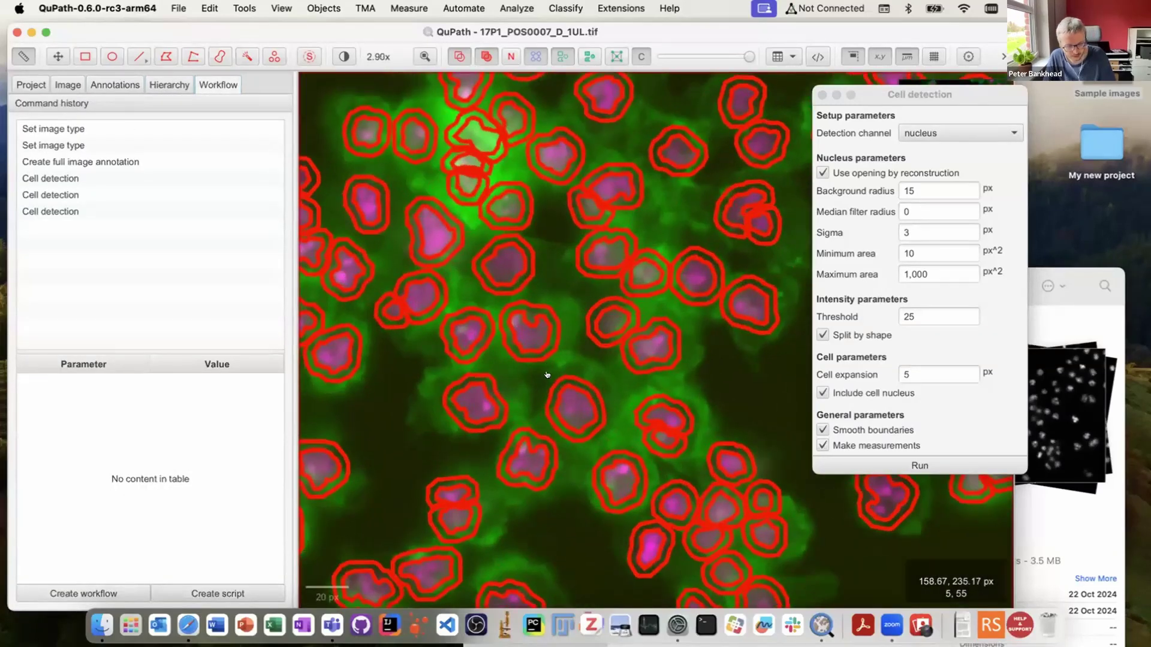
scroll(578, 407, up, 3)
scroll(581, 410, up, 3)
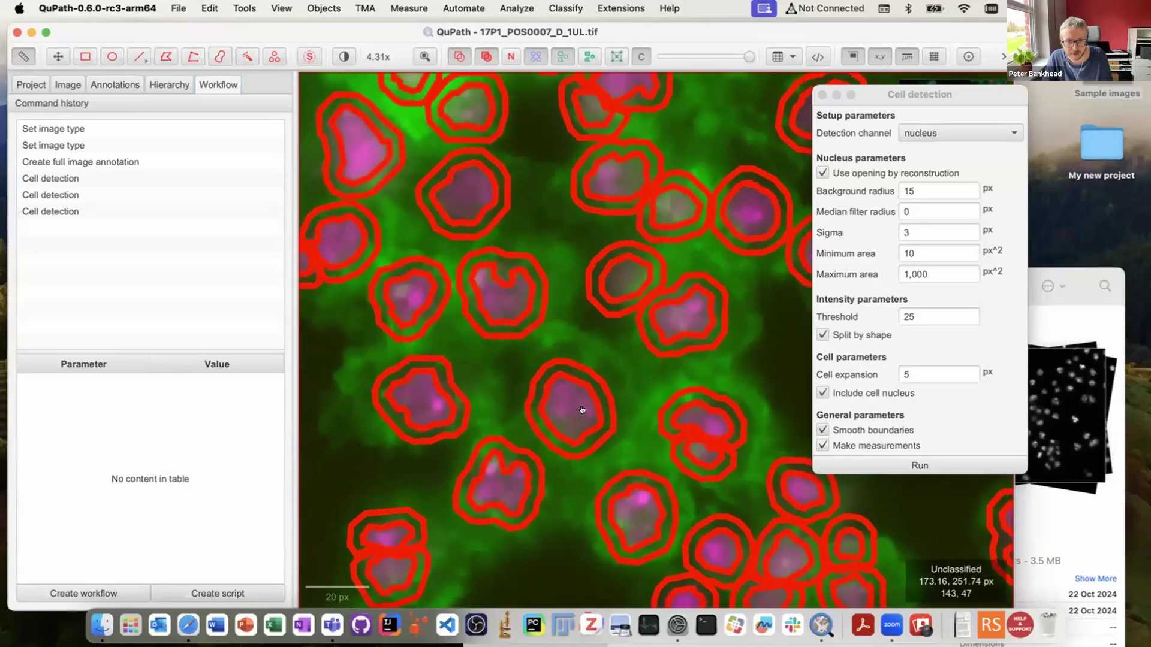
scroll(582, 410, down, 3)
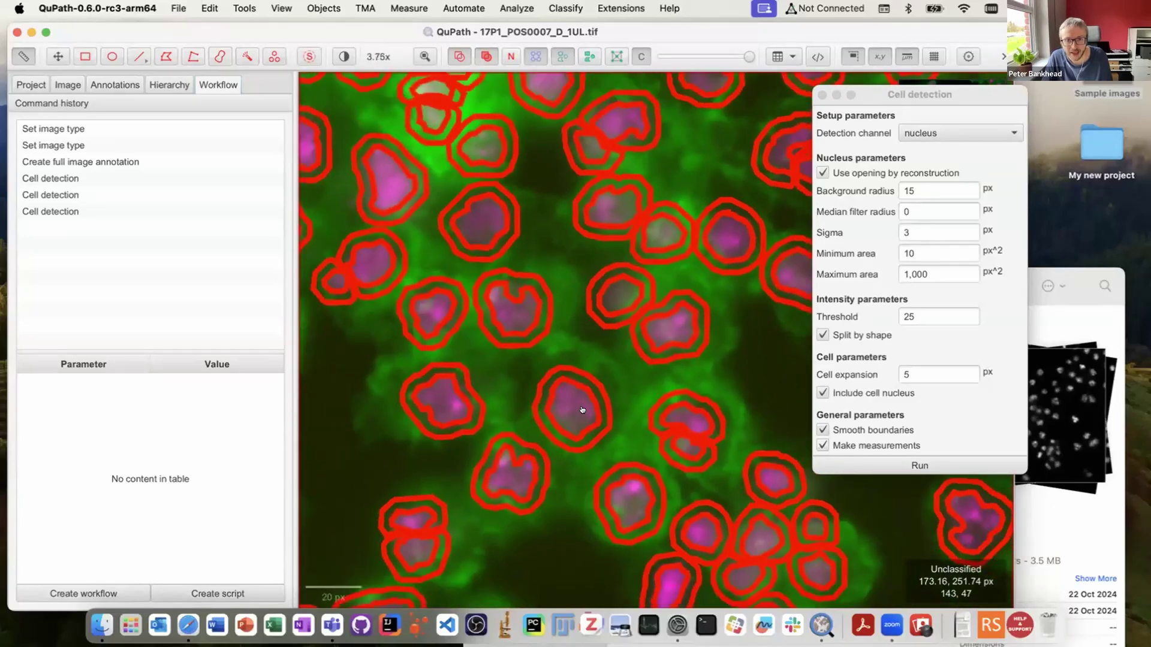
scroll(581, 410, down, 1)
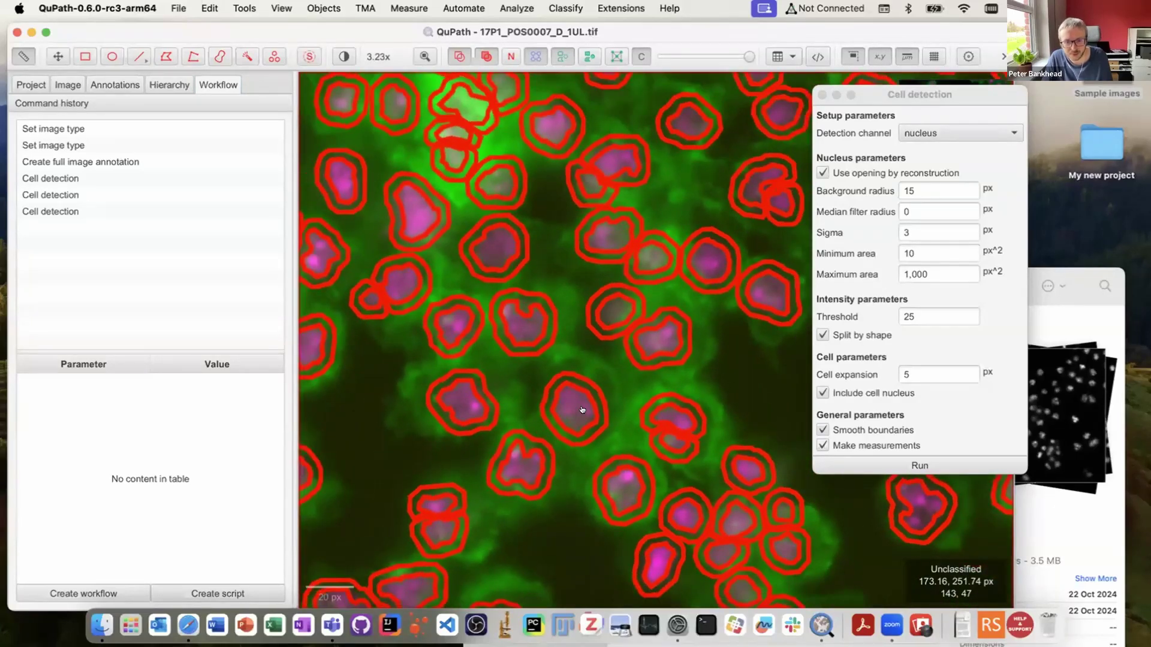
scroll(581, 410, down, 2)
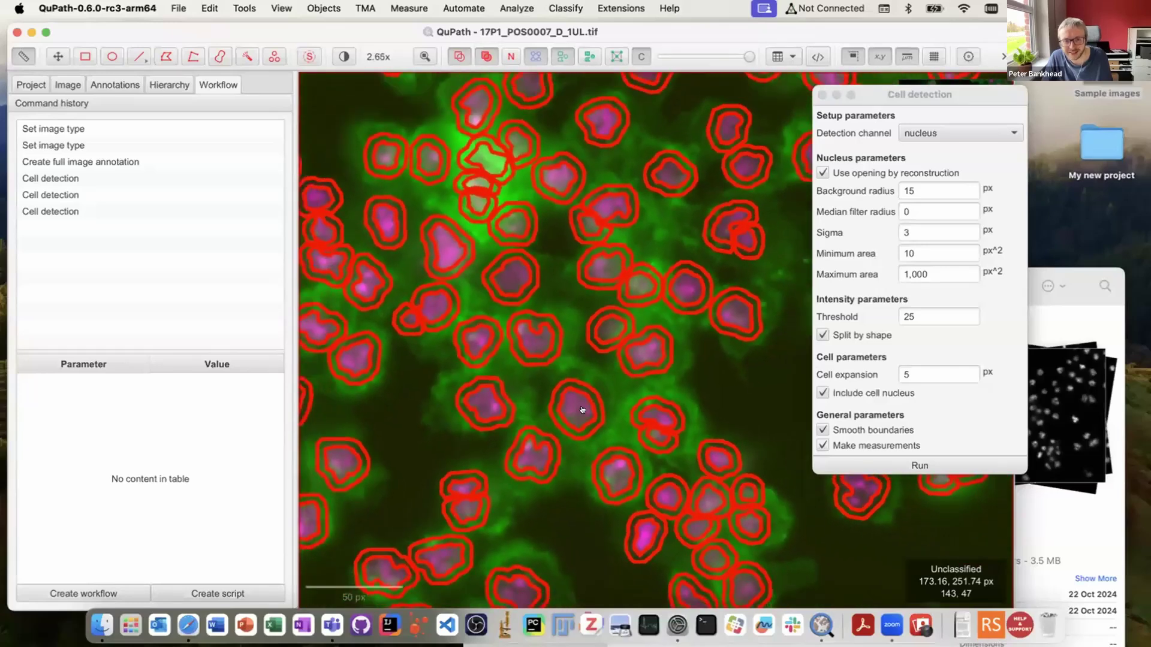
Check the image's pixel calibration, set the cell expansion to 10 px and rerun the cell detection
scroll(581, 410, down, 2)
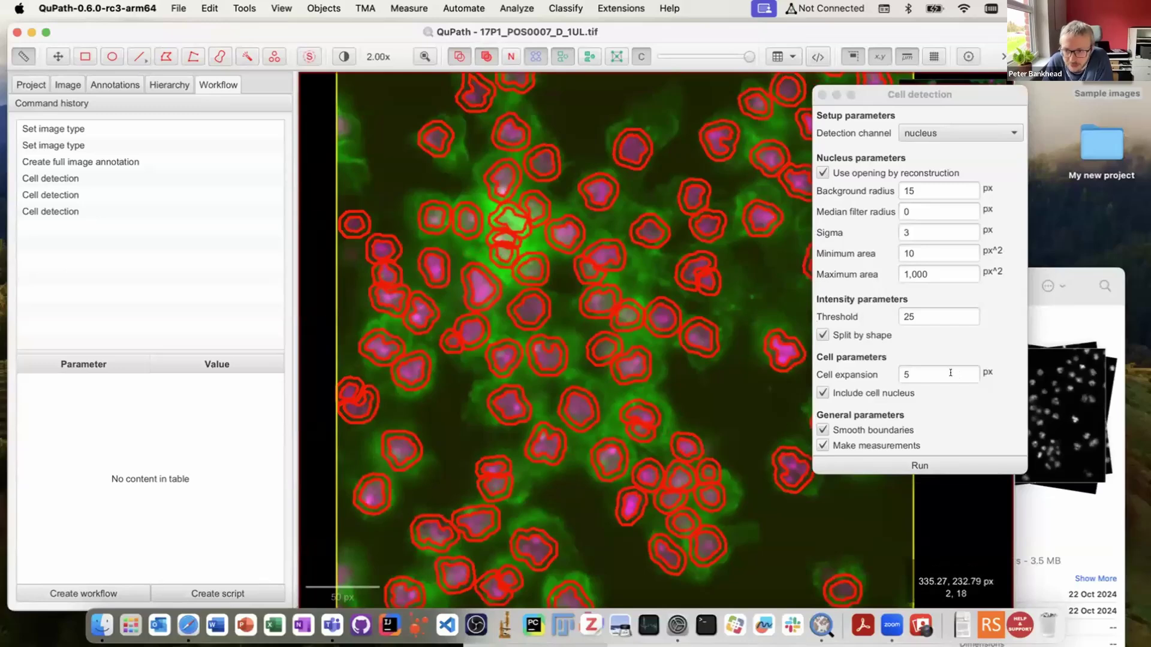
double_click(907, 374)
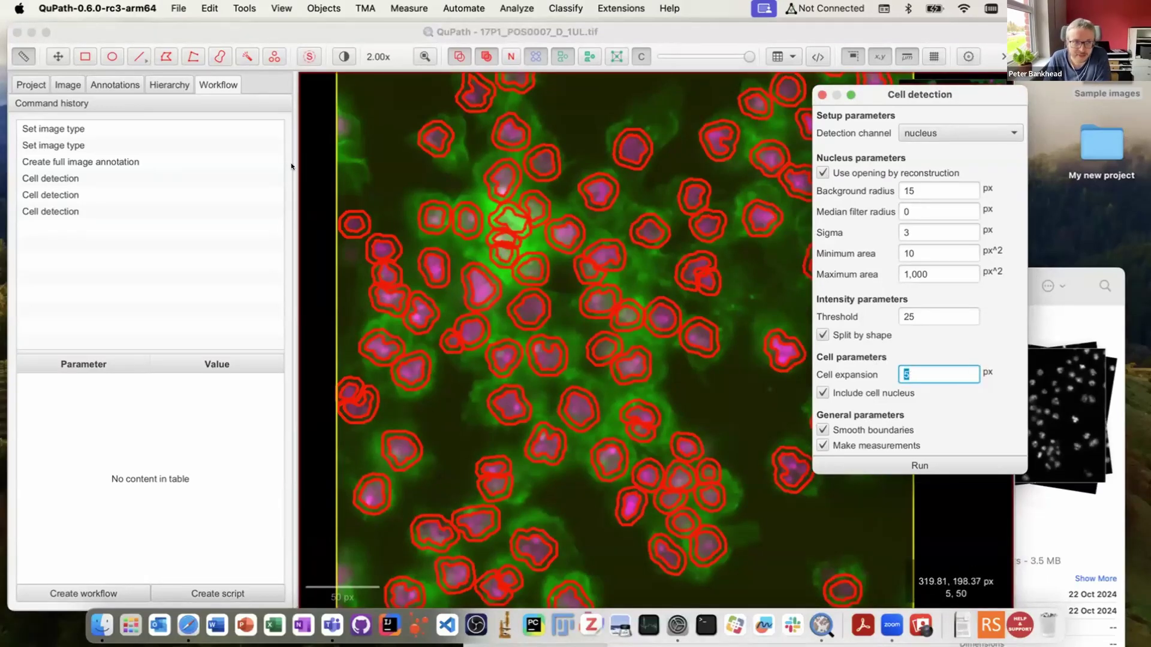
click(77, 86)
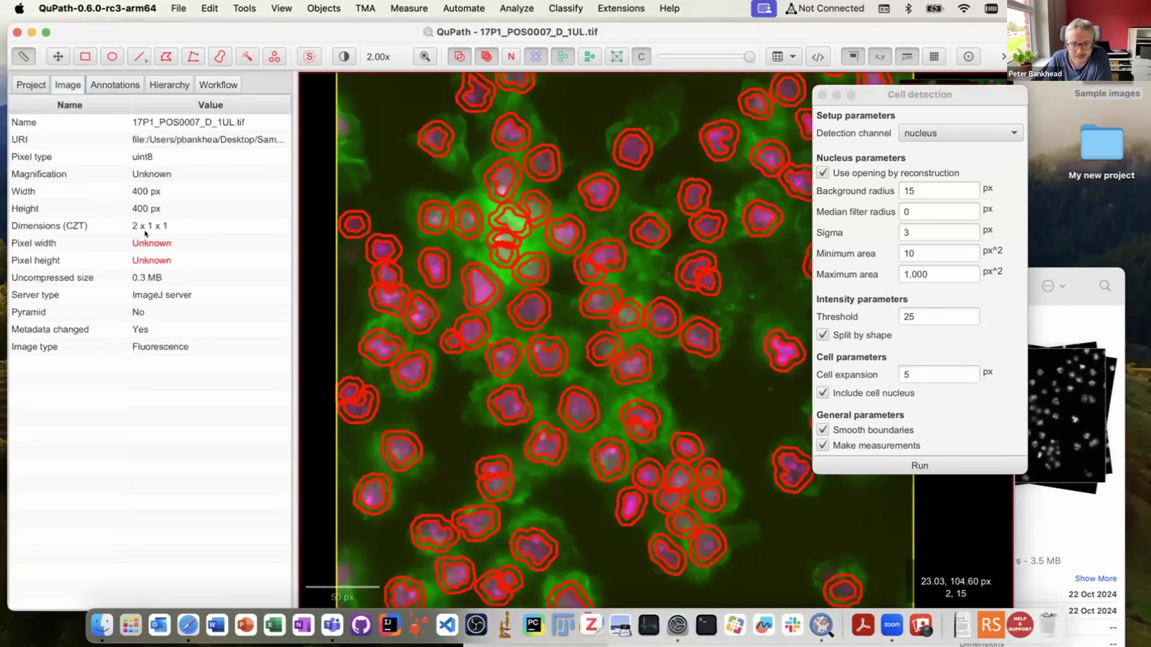
mouse_move(143, 245)
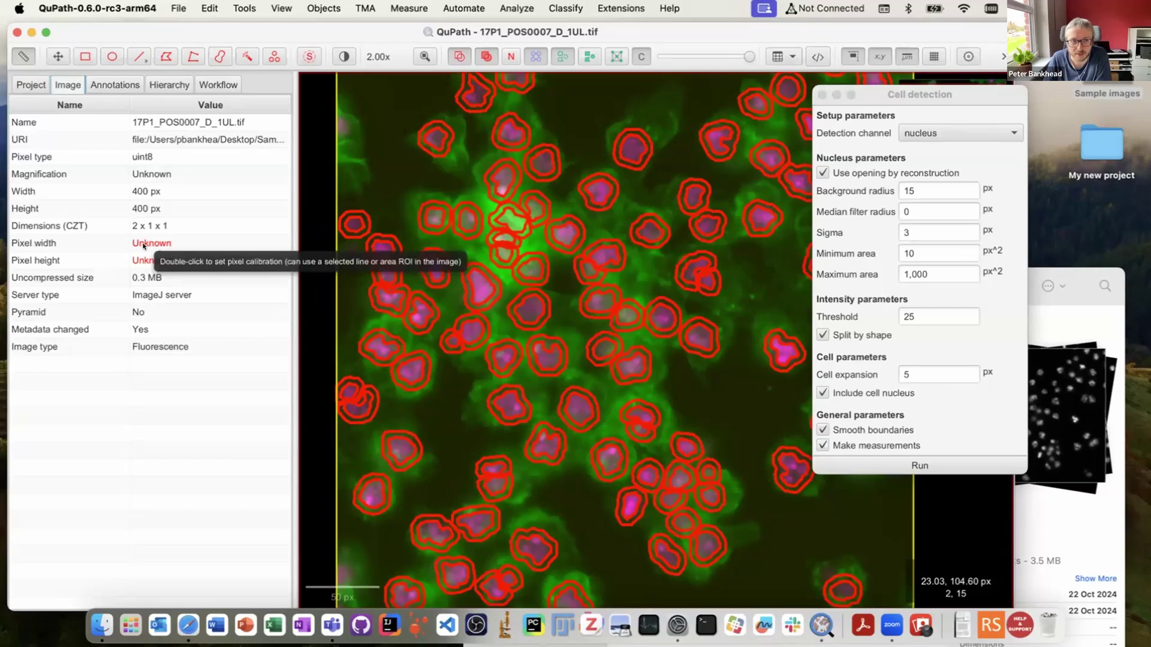
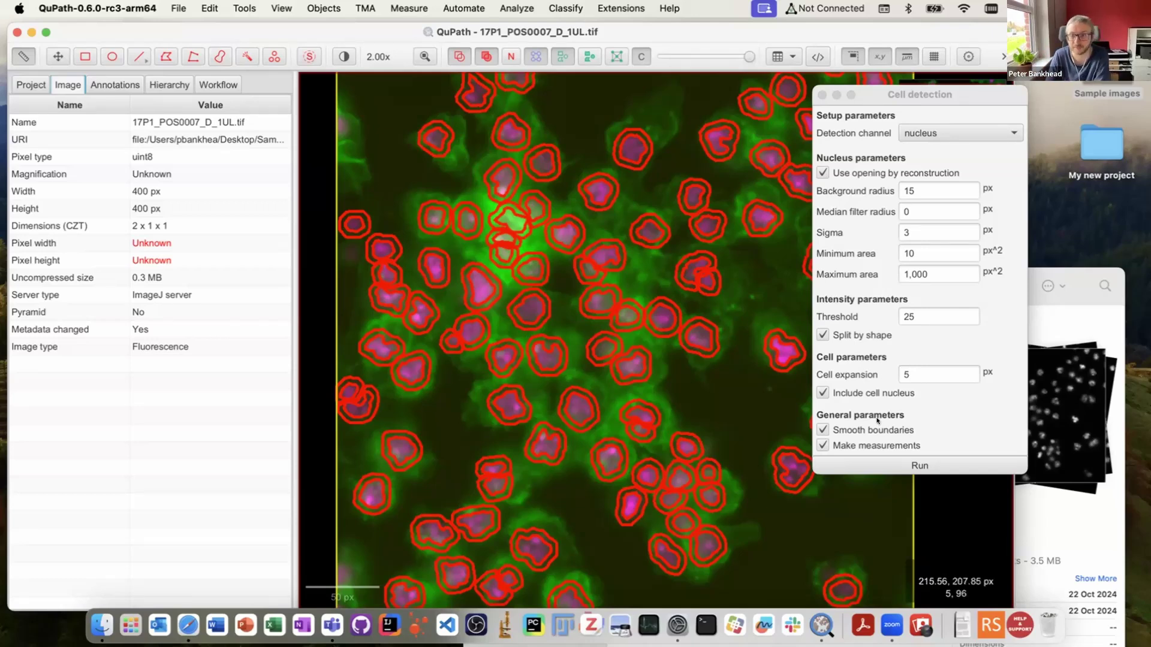
text(10)
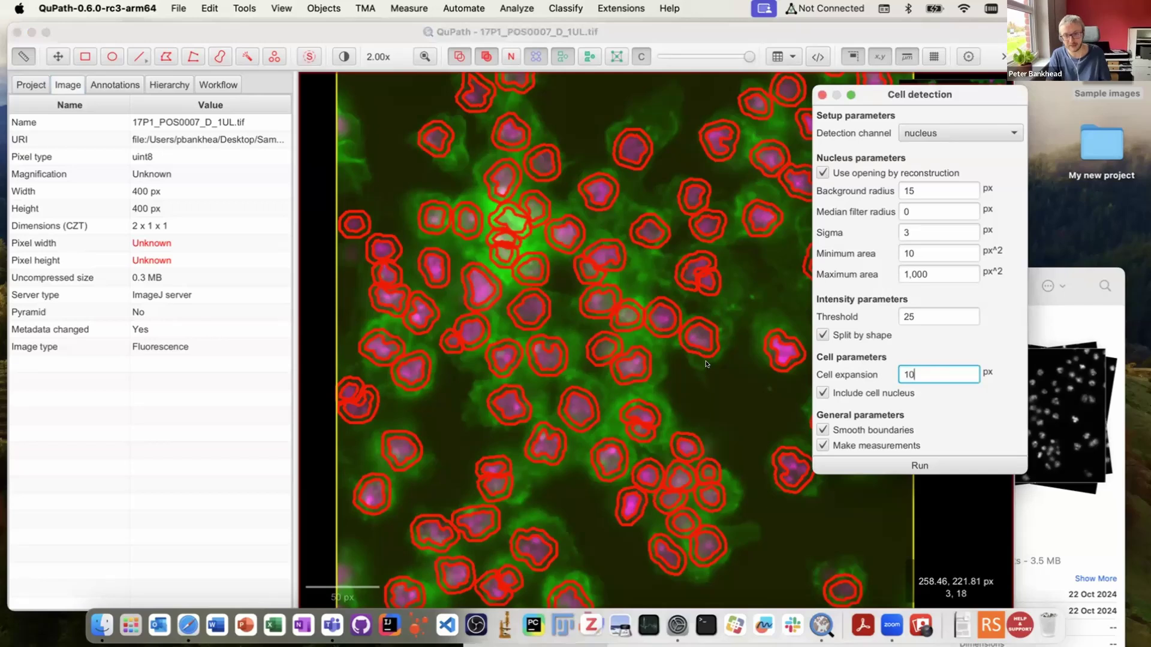
key(Return)
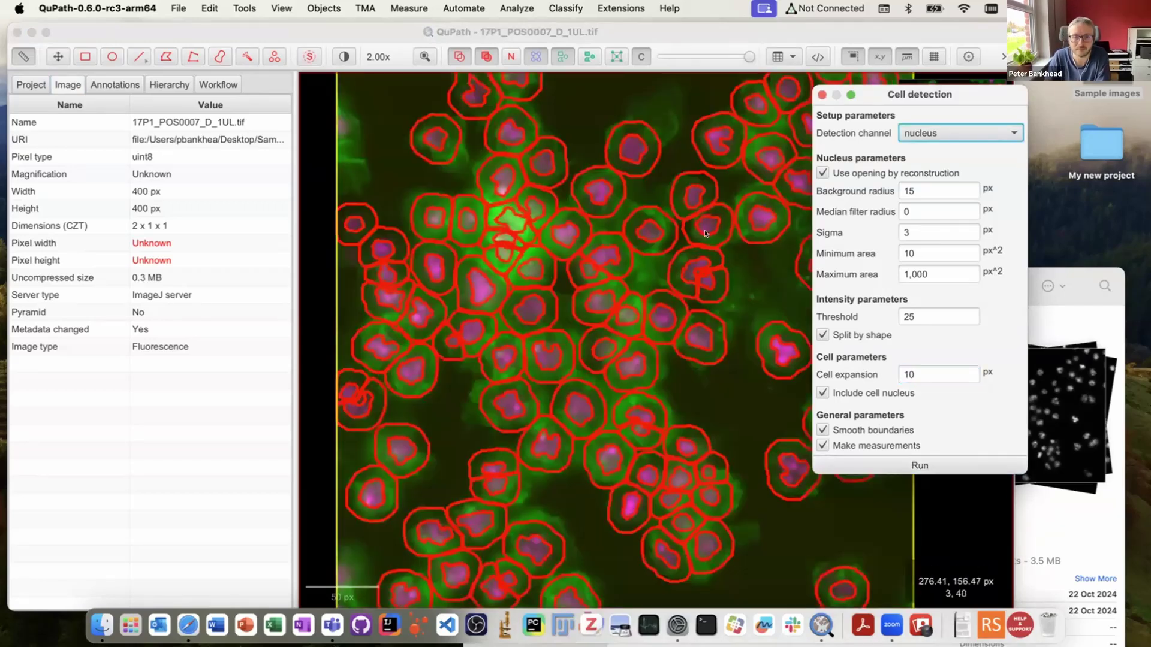
Compare the expanded cell boundaries with the underlying fluorescence signal by toggling the detections off and on
click(683, 354)
key(d)
key(d)
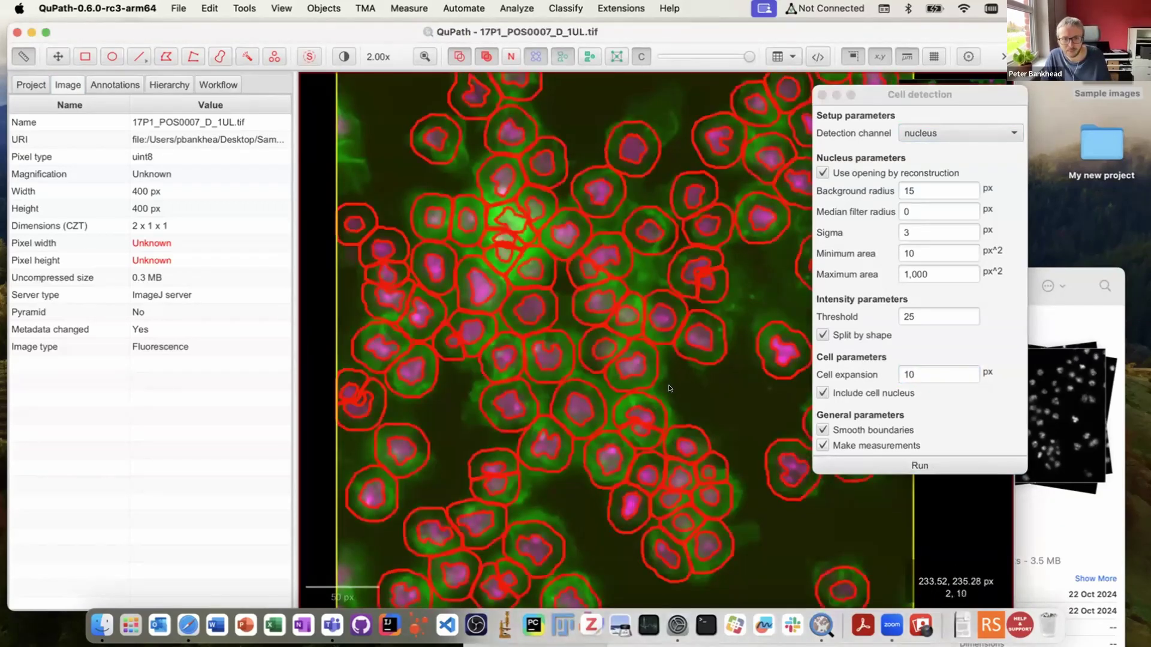
scroll(613, 456, up, 3)
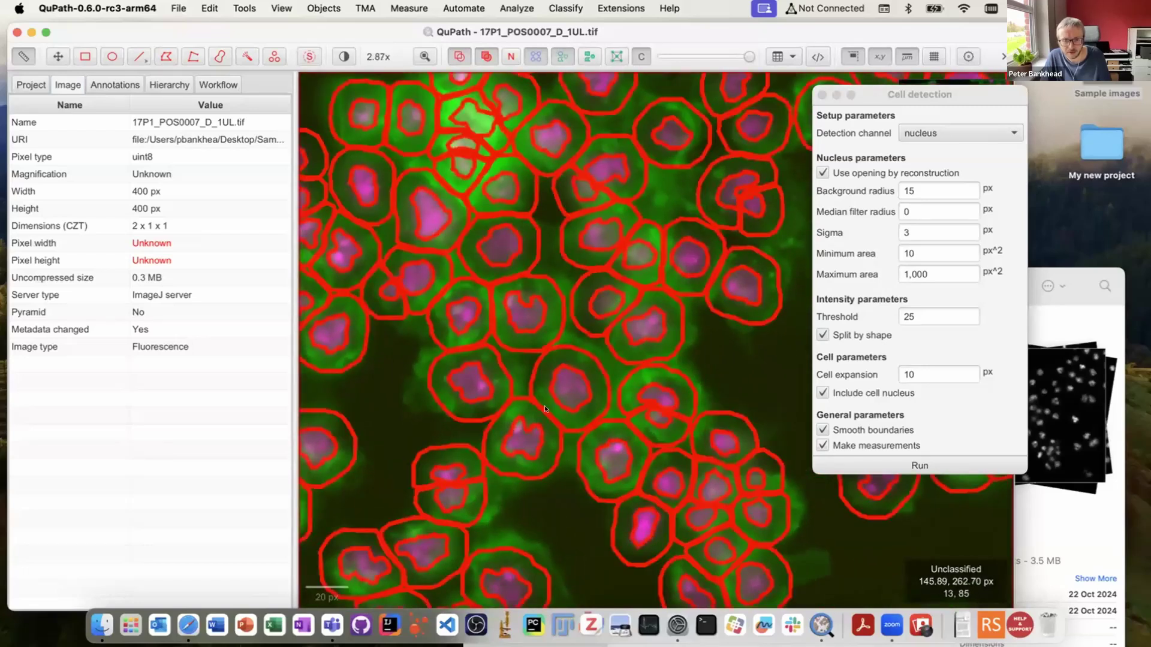
key(d)
key(d)
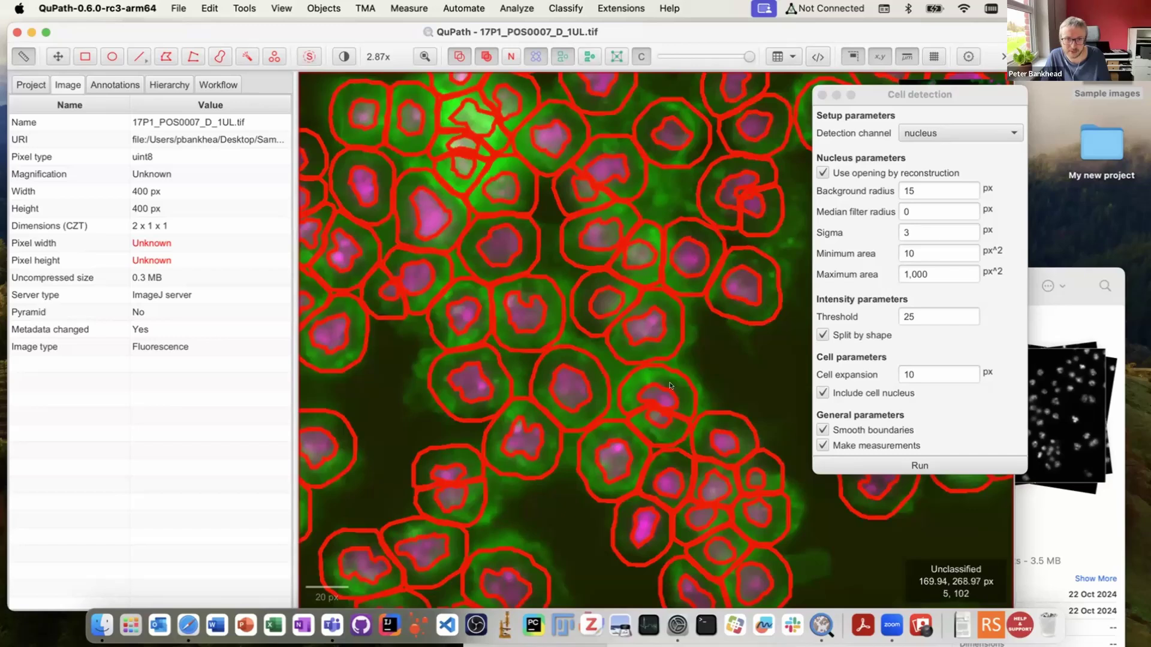
scroll(670, 386, down, 4)
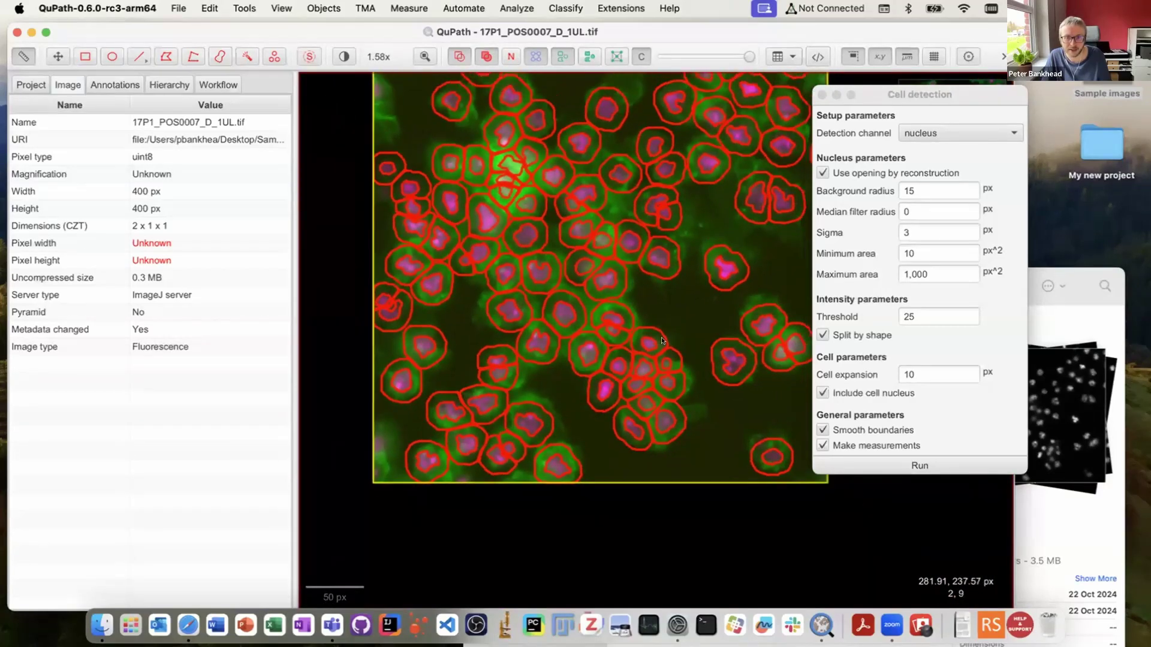
key(d)
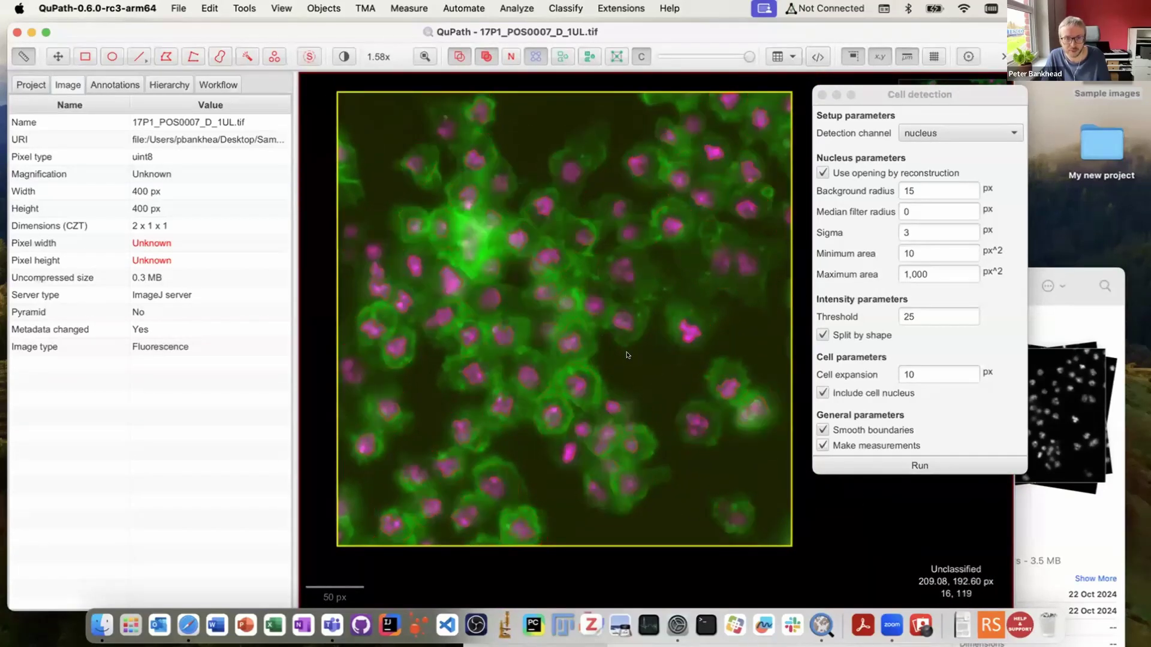
key(d)
scroll(647, 390, up, 2)
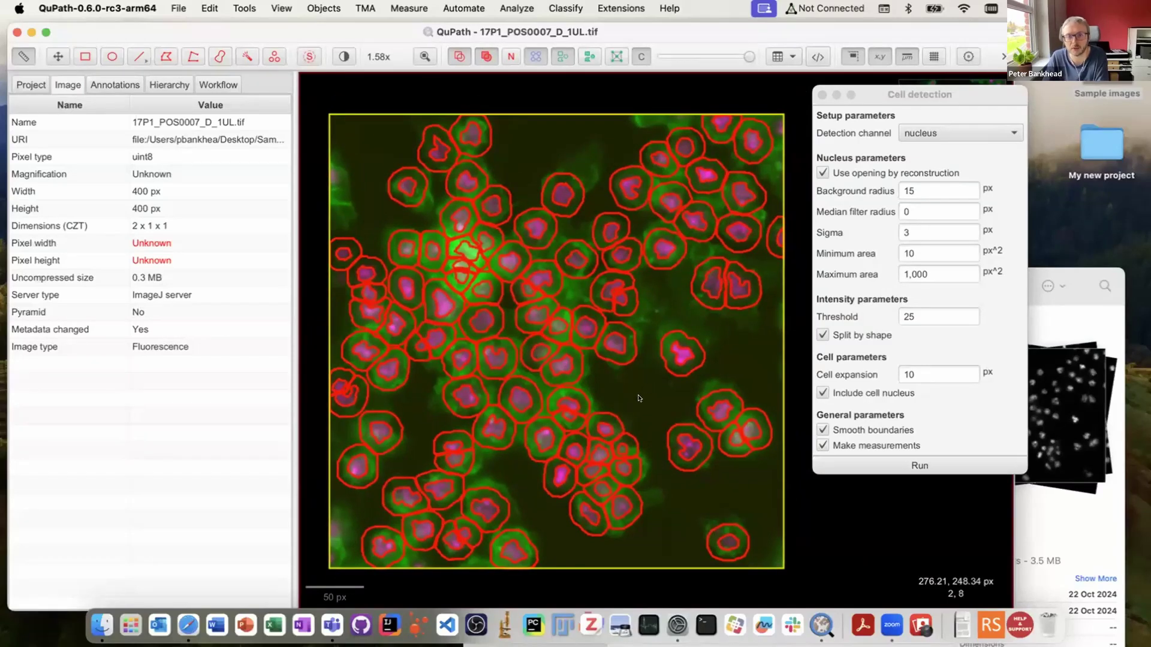
scroll(639, 398, down, 2)
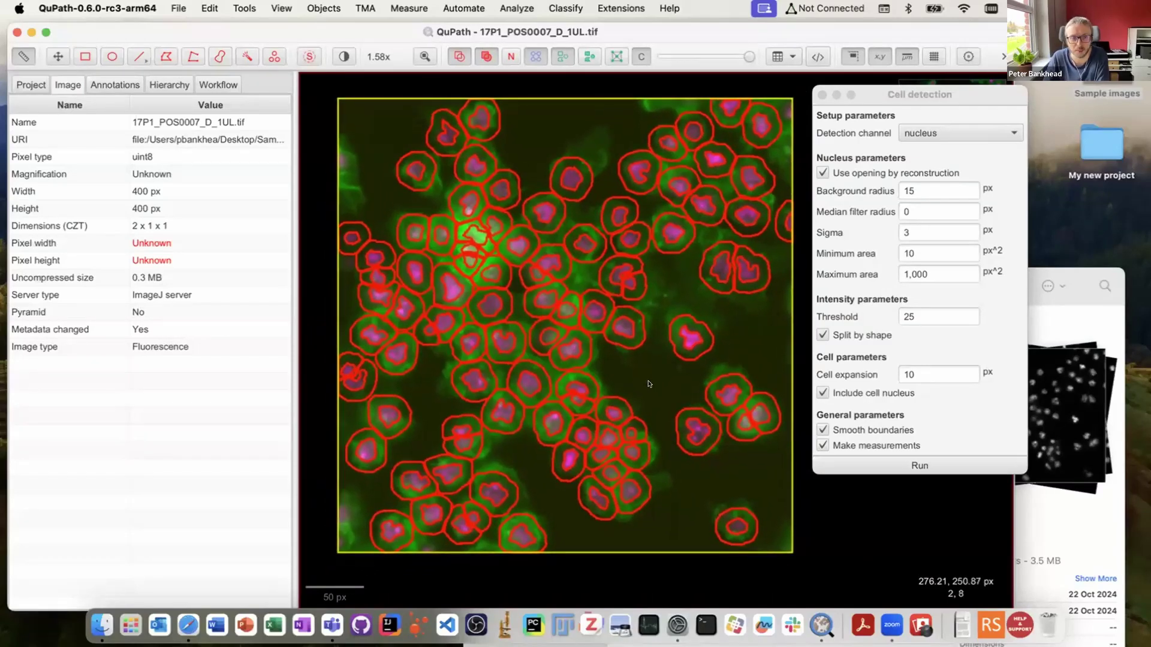
Close the cell detection dialog, generate a script from the command history and widen the script editor
click(217, 85)
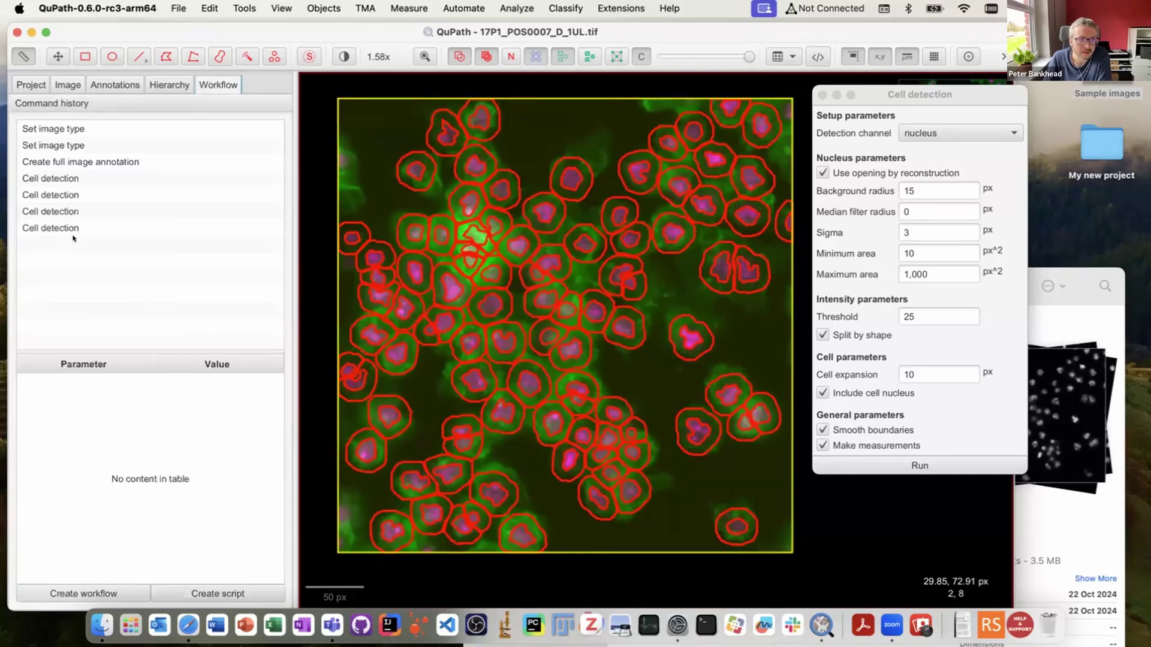
click(821, 94)
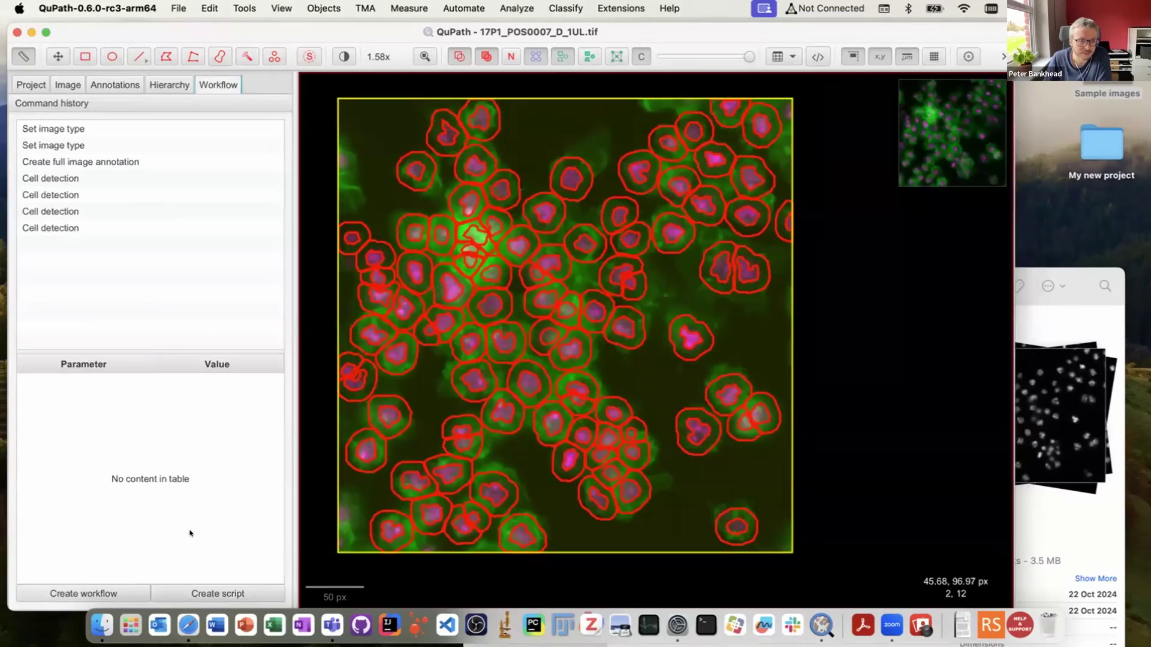
click(197, 593)
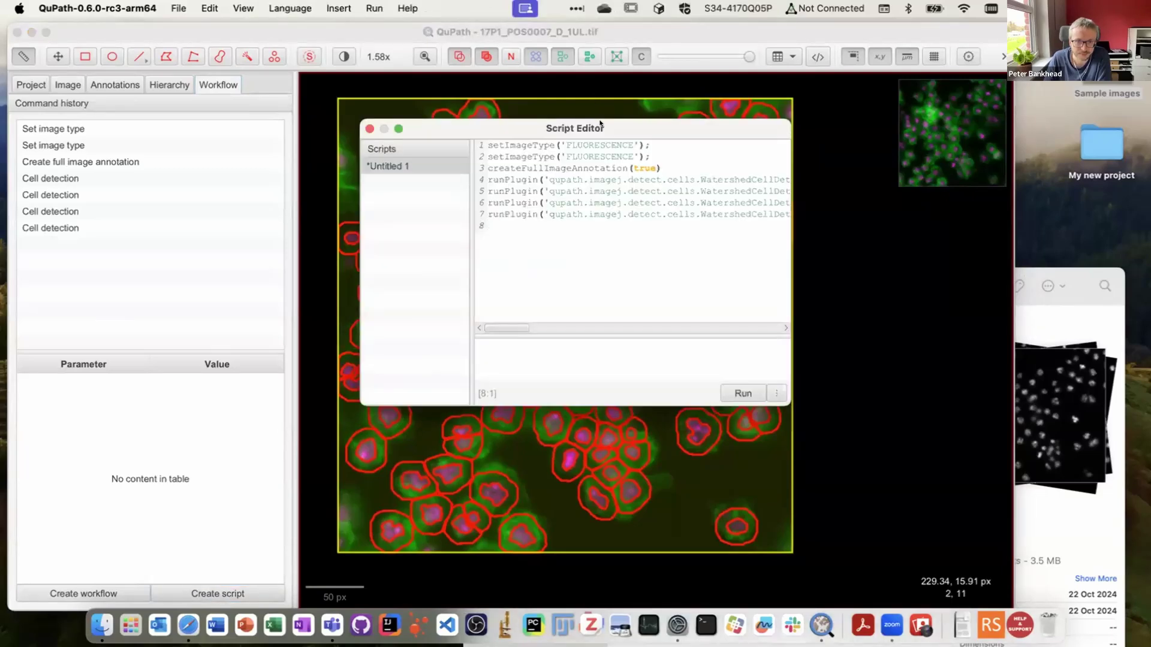
drag(799, 225, 1060, 225)
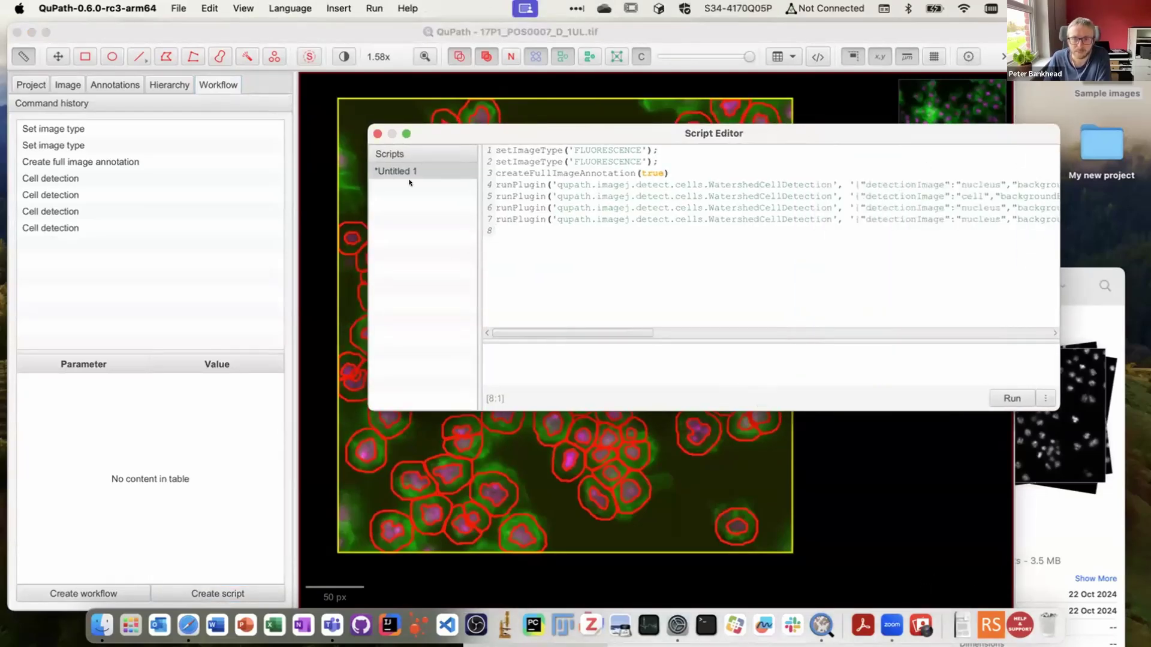
Compare the generated script lines with the recorded commands and their parameters, and return to the project's image list
click(62, 178)
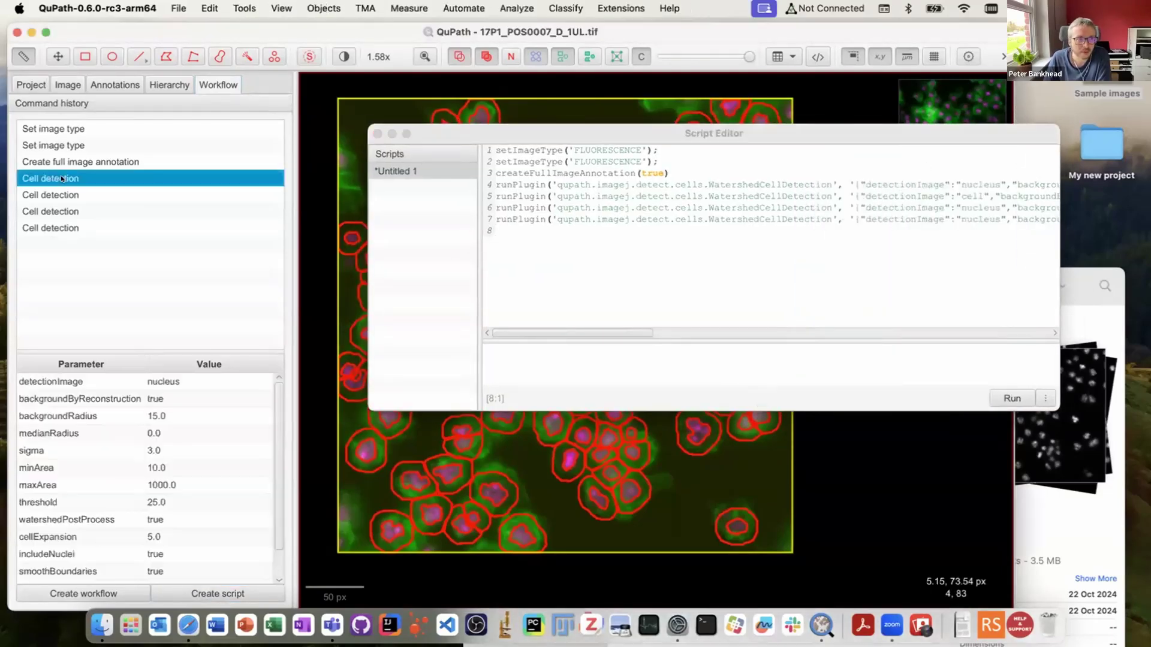
click(707, 168)
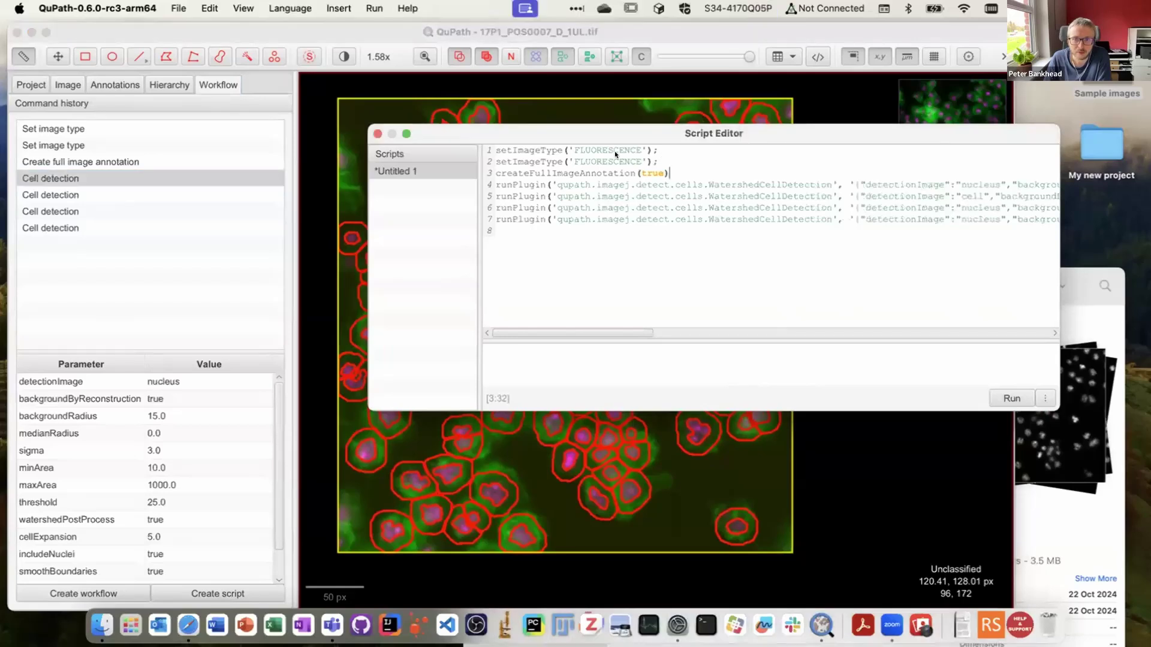
triple_click(654, 151)
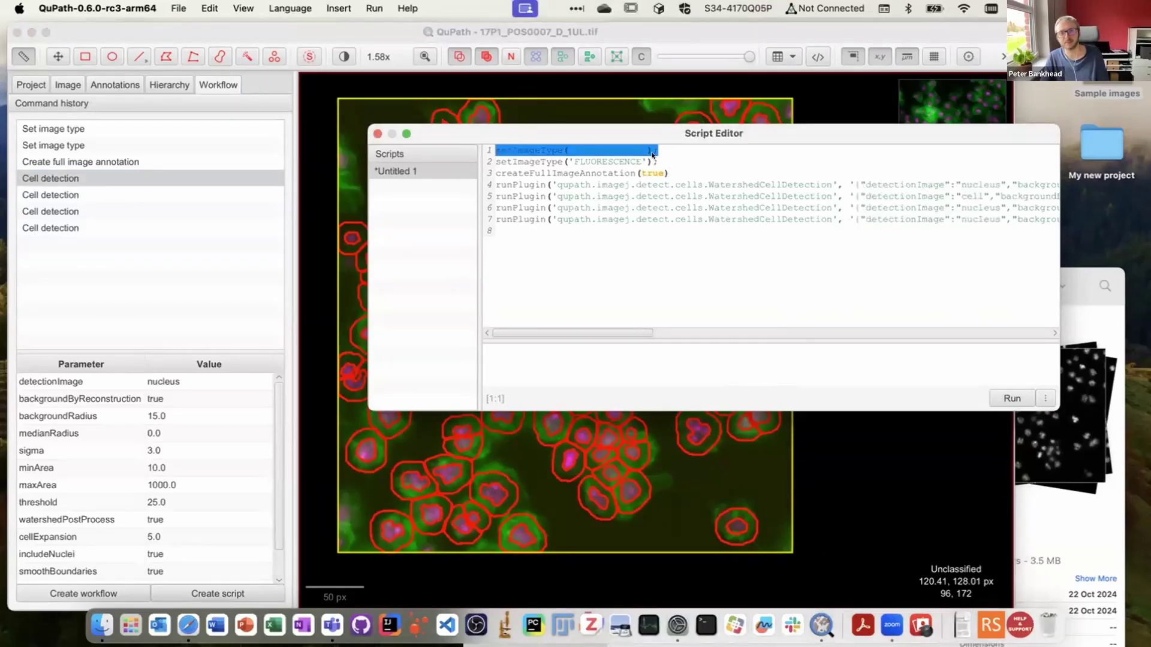
key(Down)
key(Down)
key(Down)
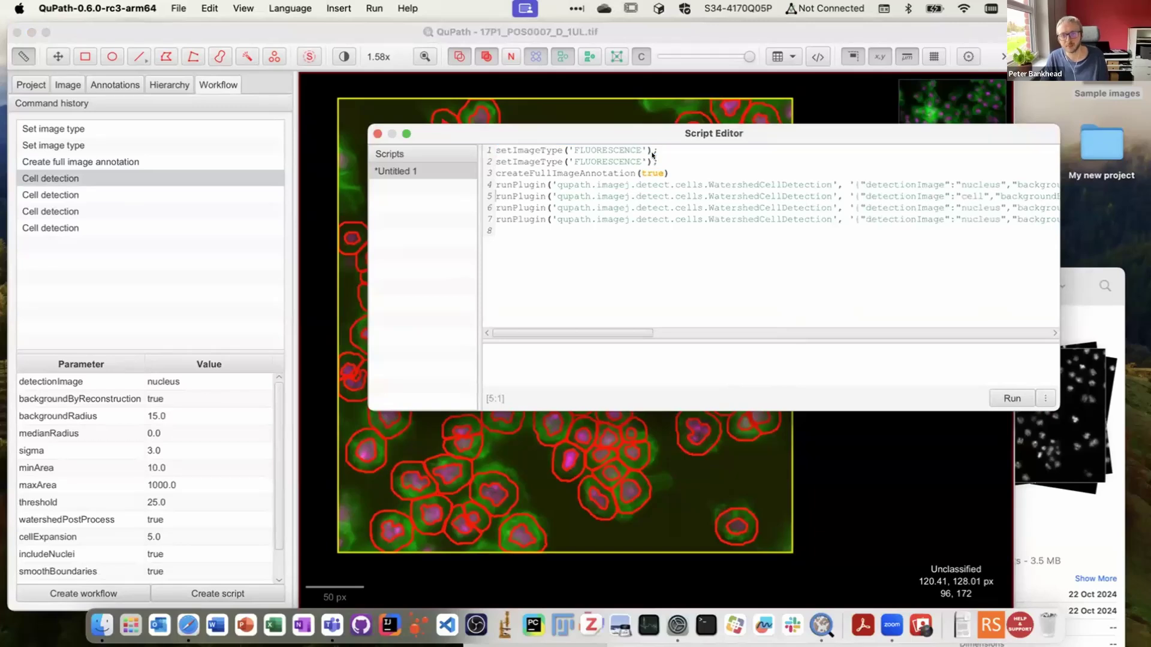
key(Up)
key(Up)
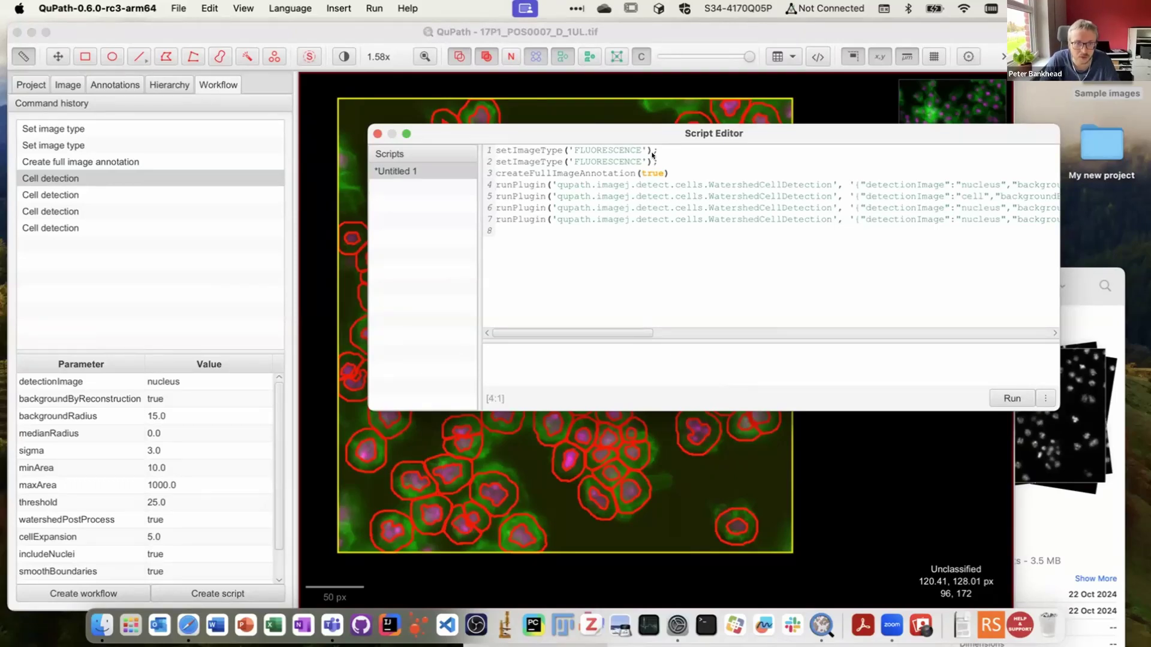
click(26, 93)
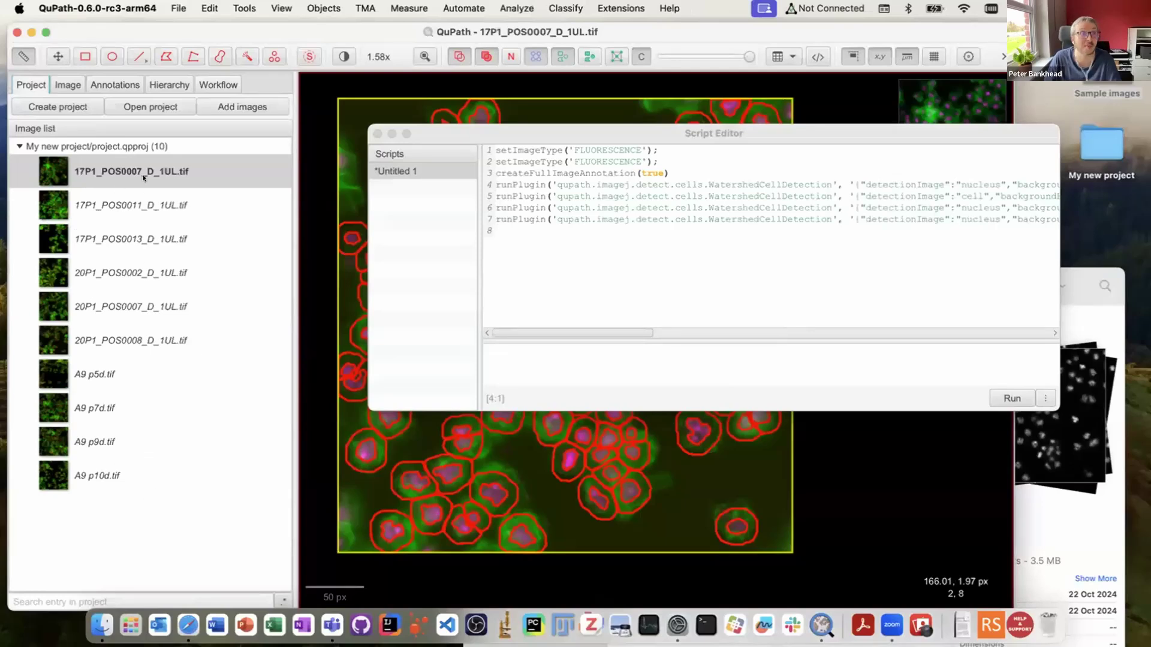
Delete the duplicate setImageType line and the first three runPlugin lines, keeping only the last cell detection call
click(692, 148)
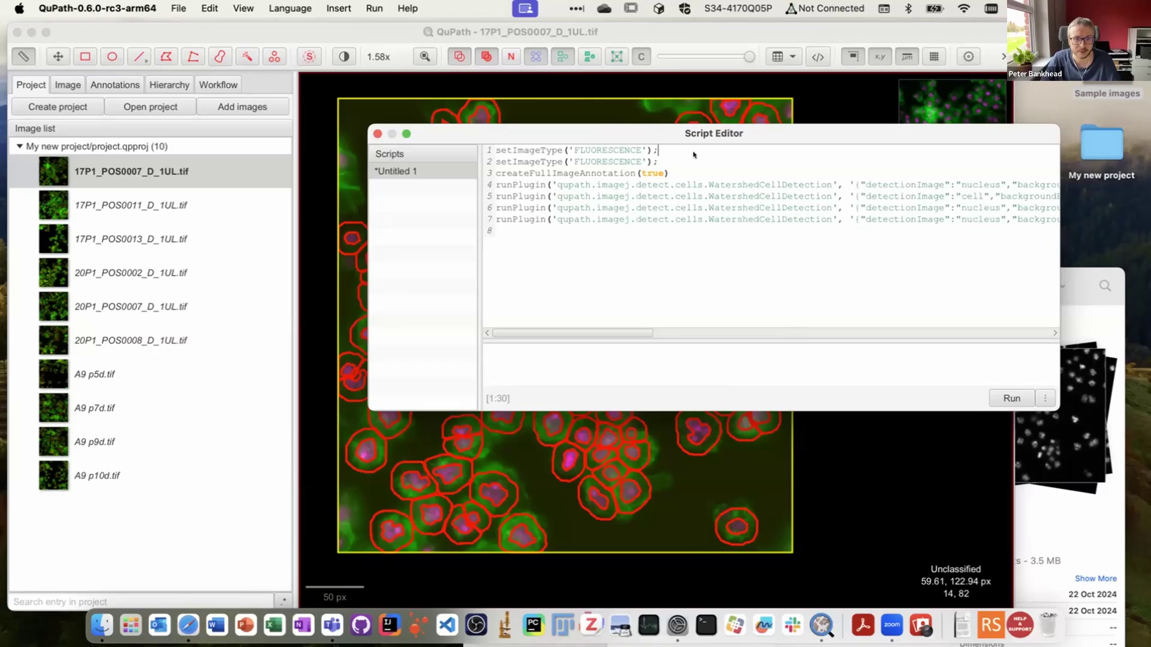
key(Right)
key(shift+Down)
key(BackSpace)
key(Down)
key(shift+Down)
key(shift+Down)
key(shift+Down)
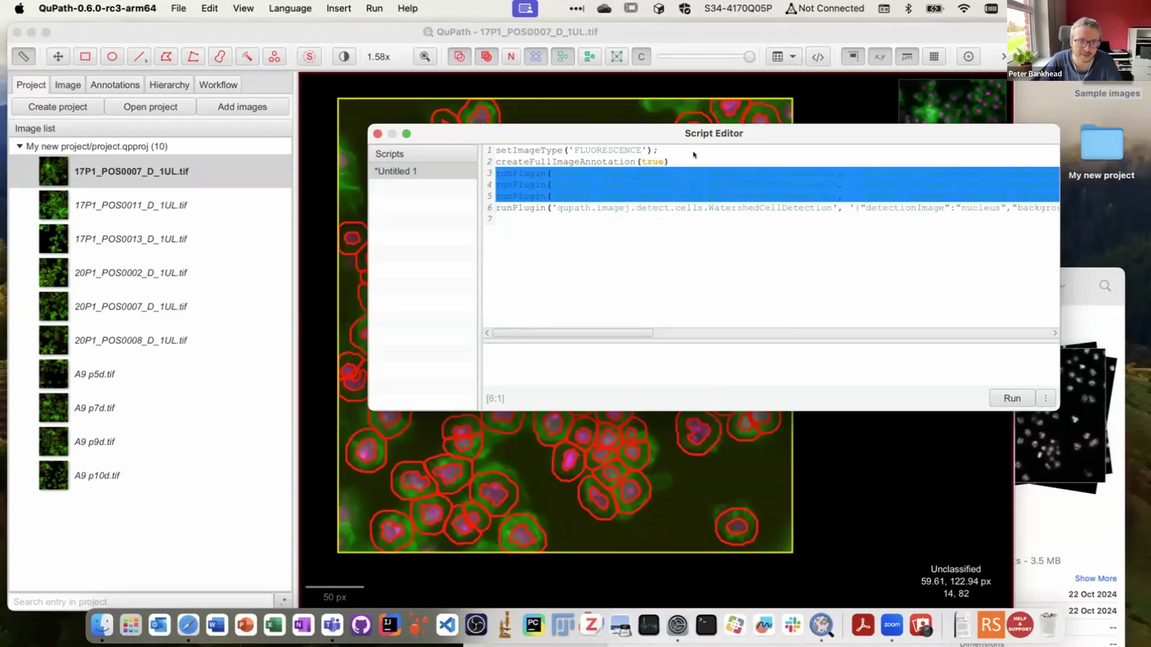
key(BackSpace)
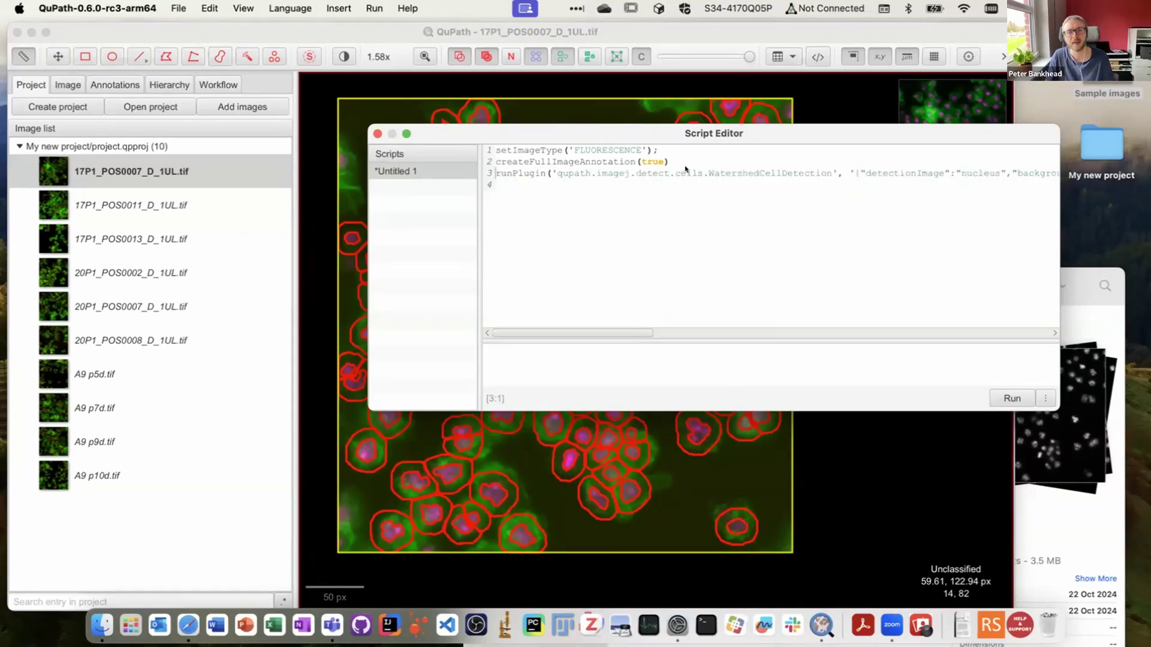
click(583, 174)
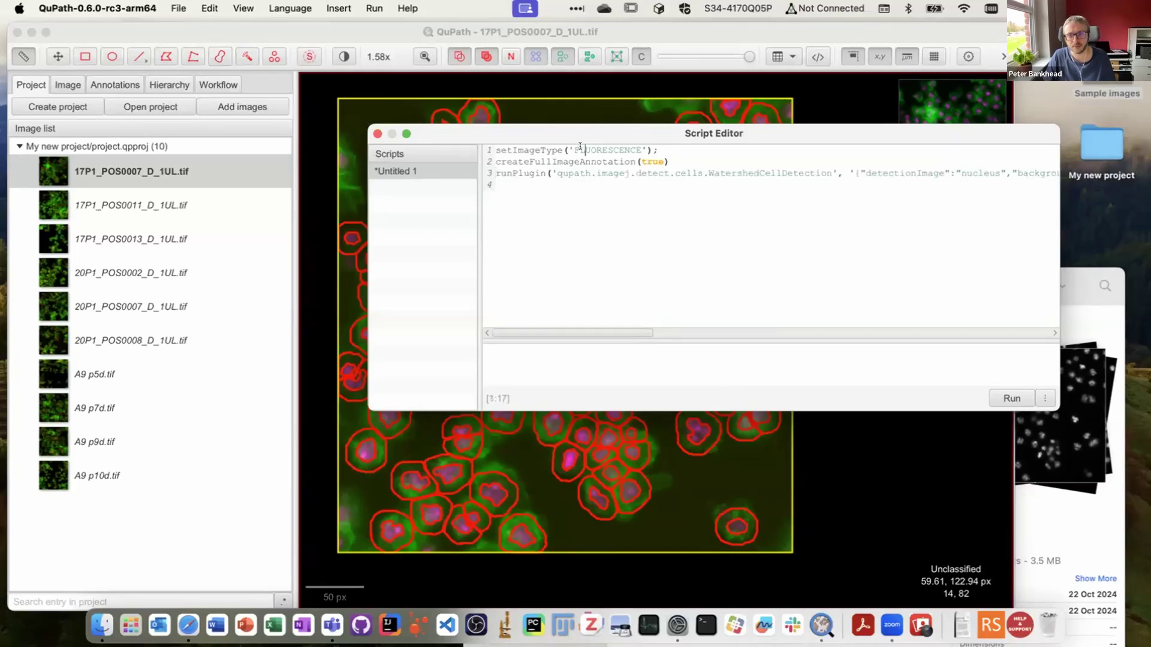
Open 17P1_POS0011_D_1UL.tif without saving changes to the current image, and run the script on it
double_click(134, 205)
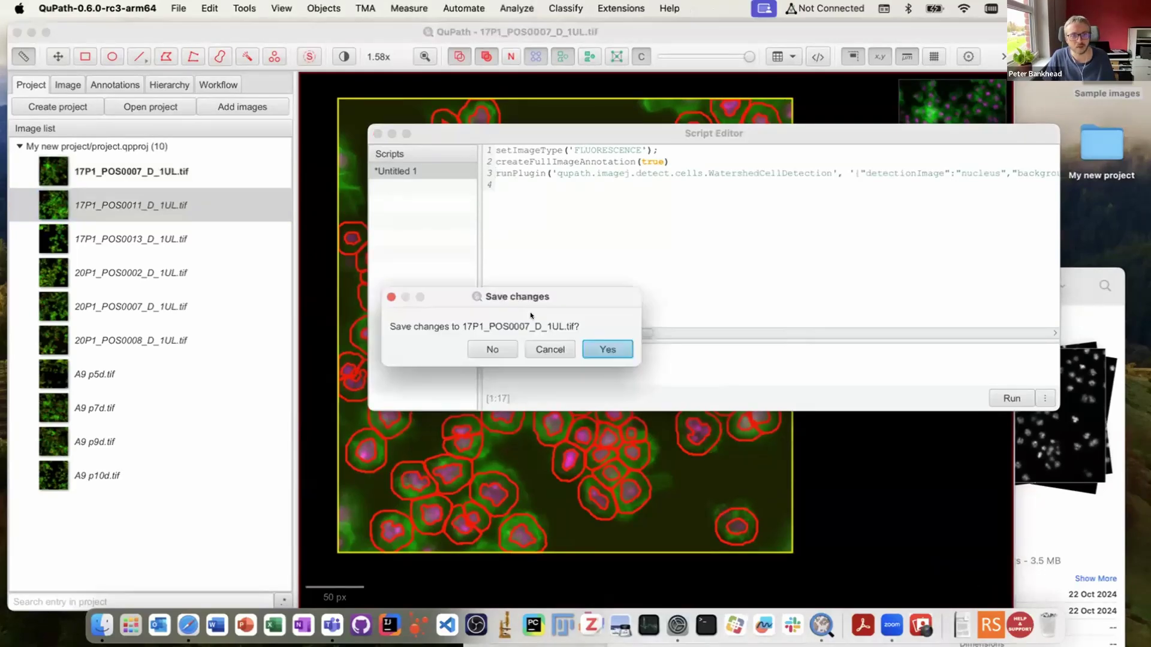
click(490, 349)
click(833, 130)
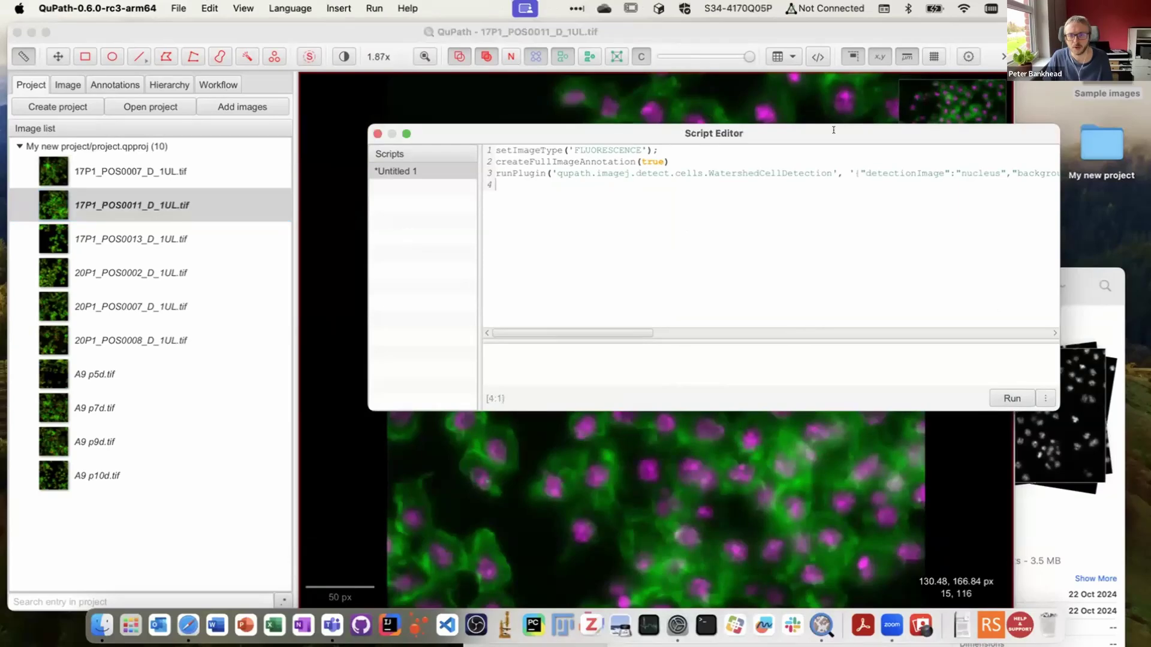
drag(754, 133, 285, 192)
click(542, 457)
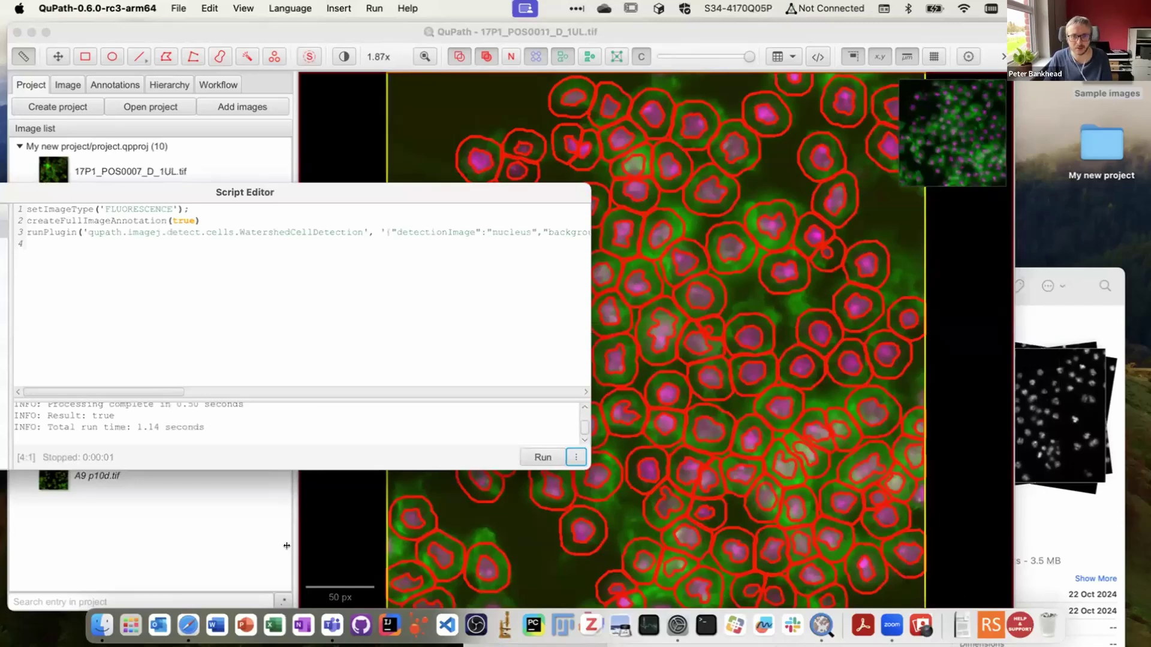
Move the script editor off the image list and run the script for all images in the project
drag(590, 184, 338, 122)
drag(261, 125, 1032, 97)
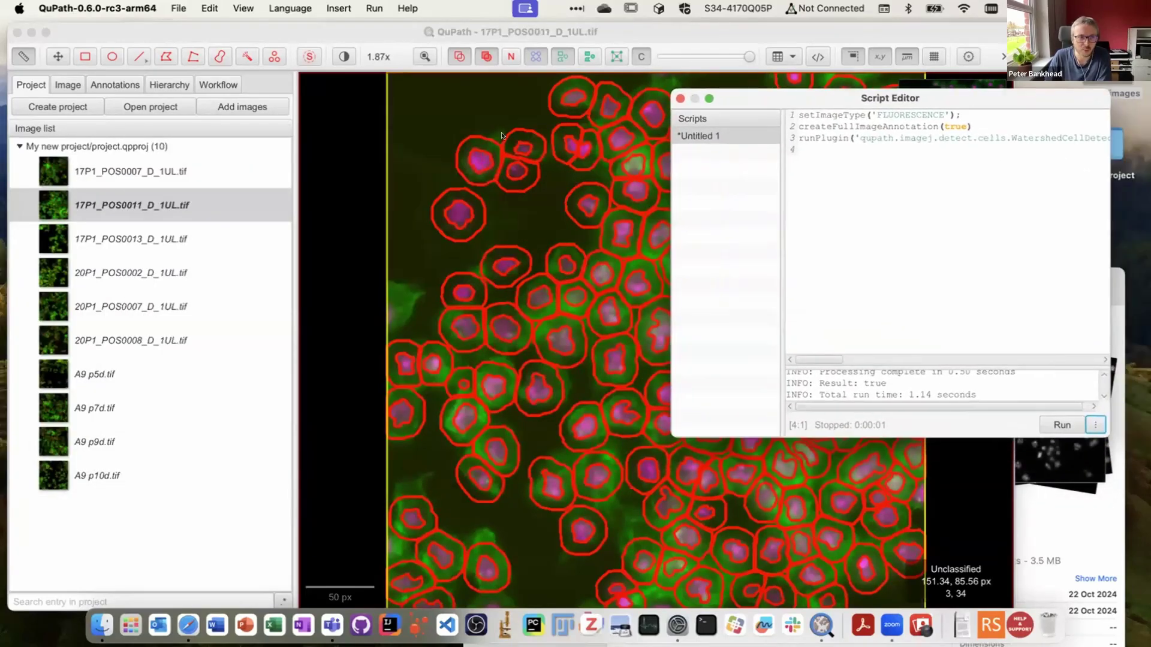
click(1093, 425)
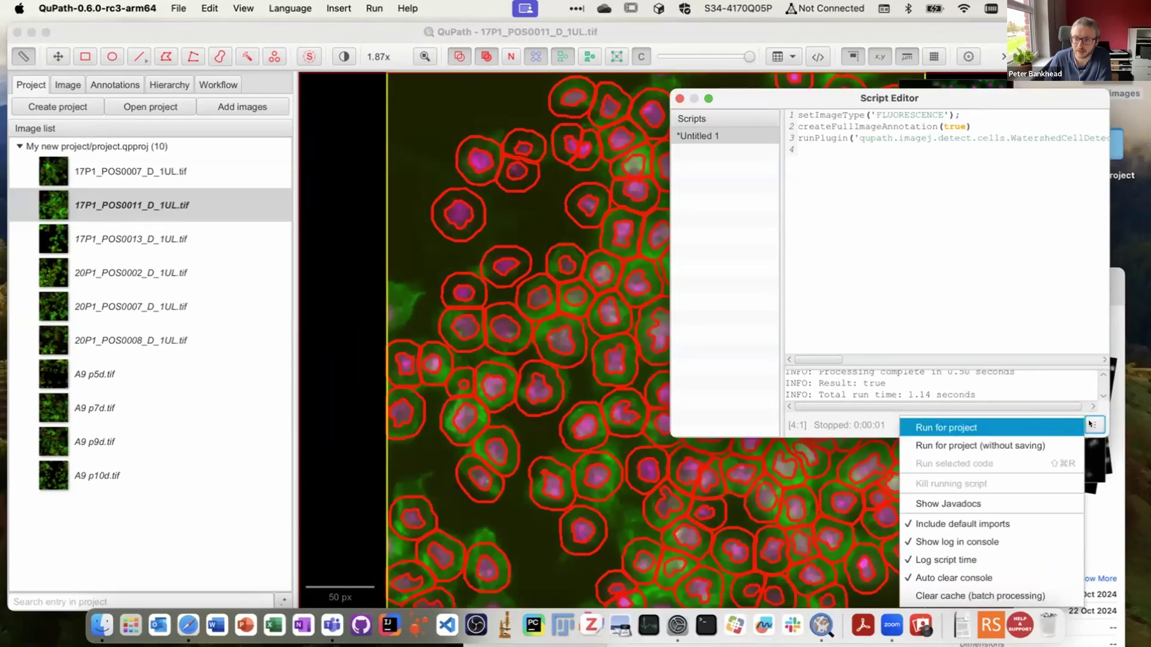
click(981, 428)
click(512, 273)
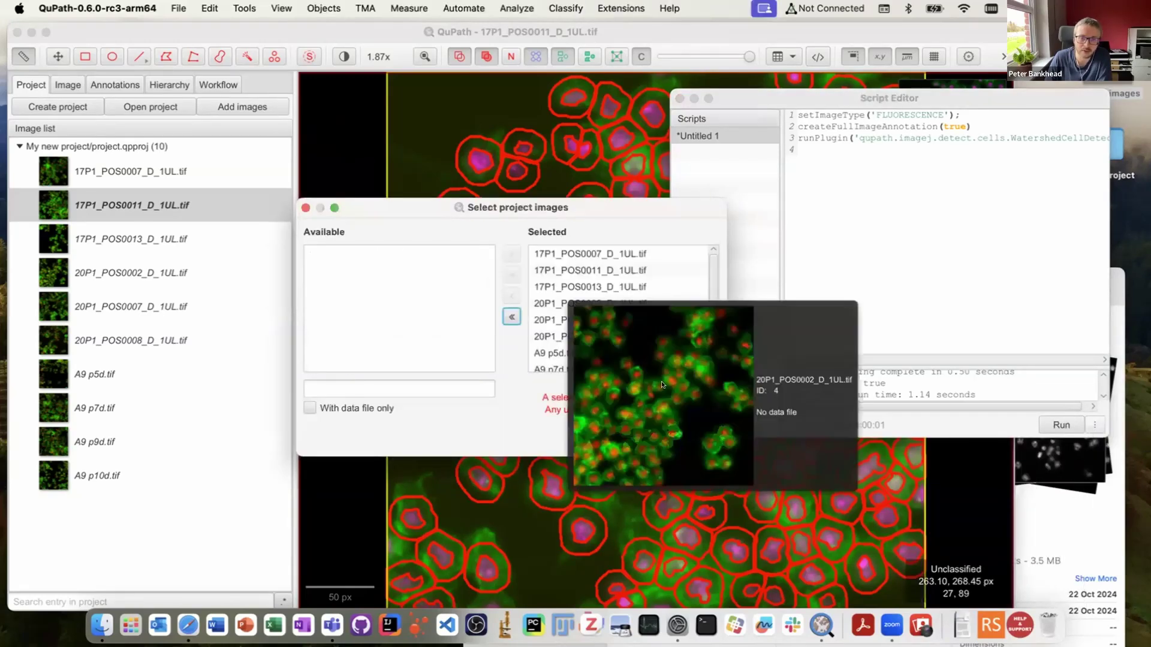
click(681, 441)
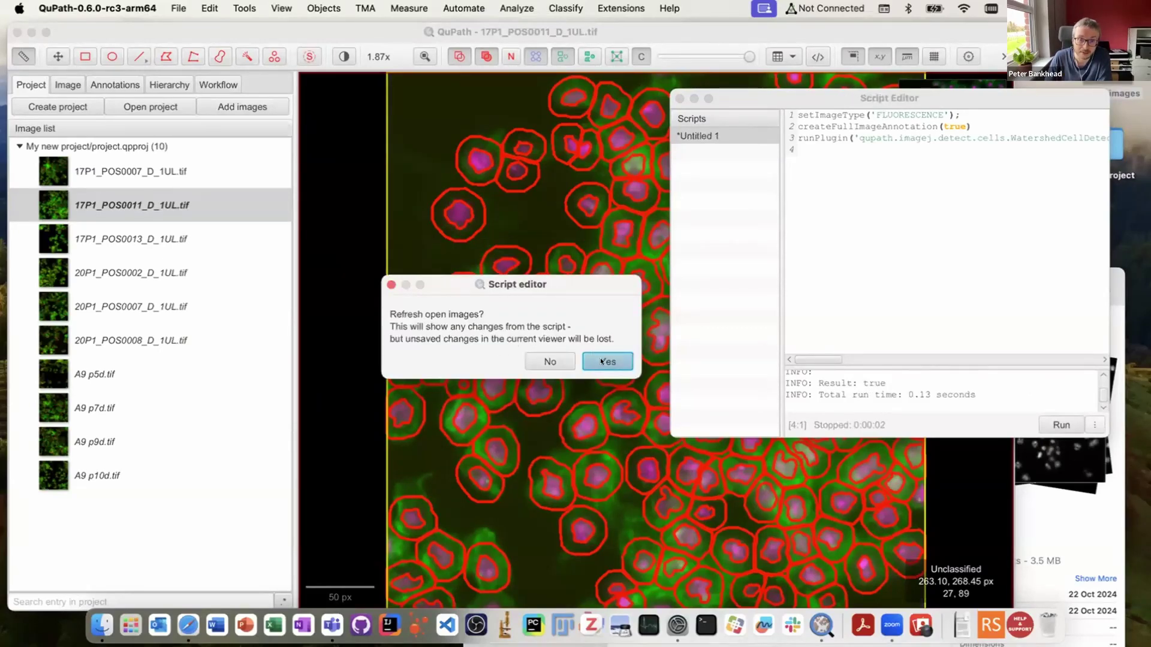
Refresh the open image and view the batch-detected cells in the images from 17P1_POS0013_D_1UL.tif to A9 p5d.tif
key(Return)
click(115, 246)
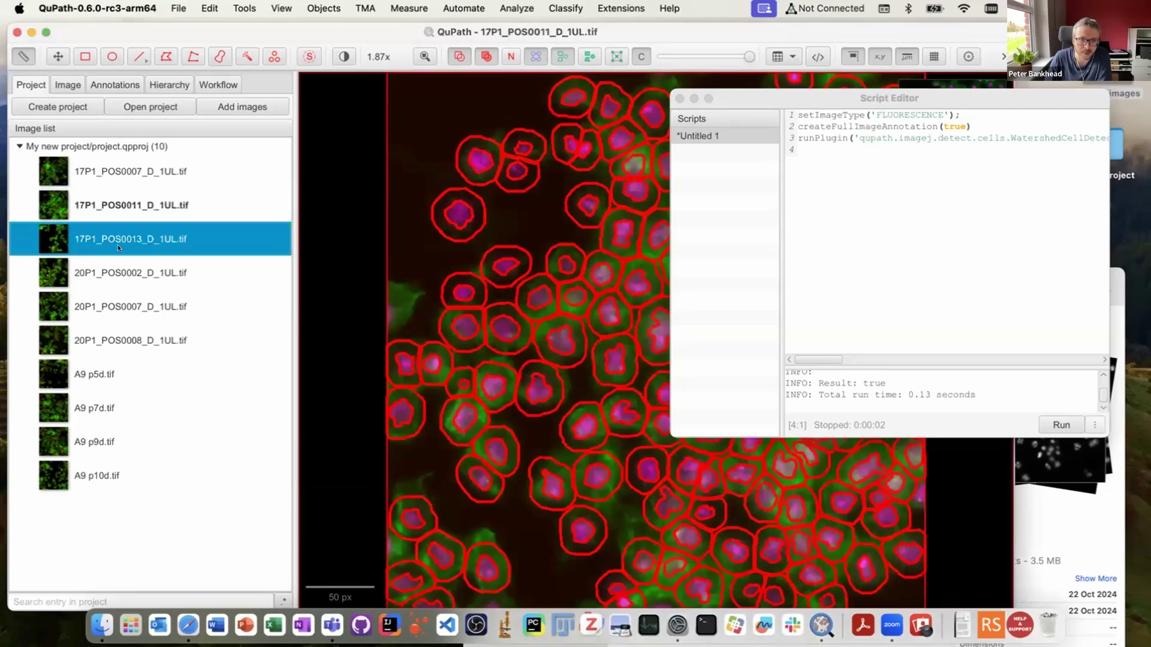
click(122, 272)
drag(839, 97, 987, 237)
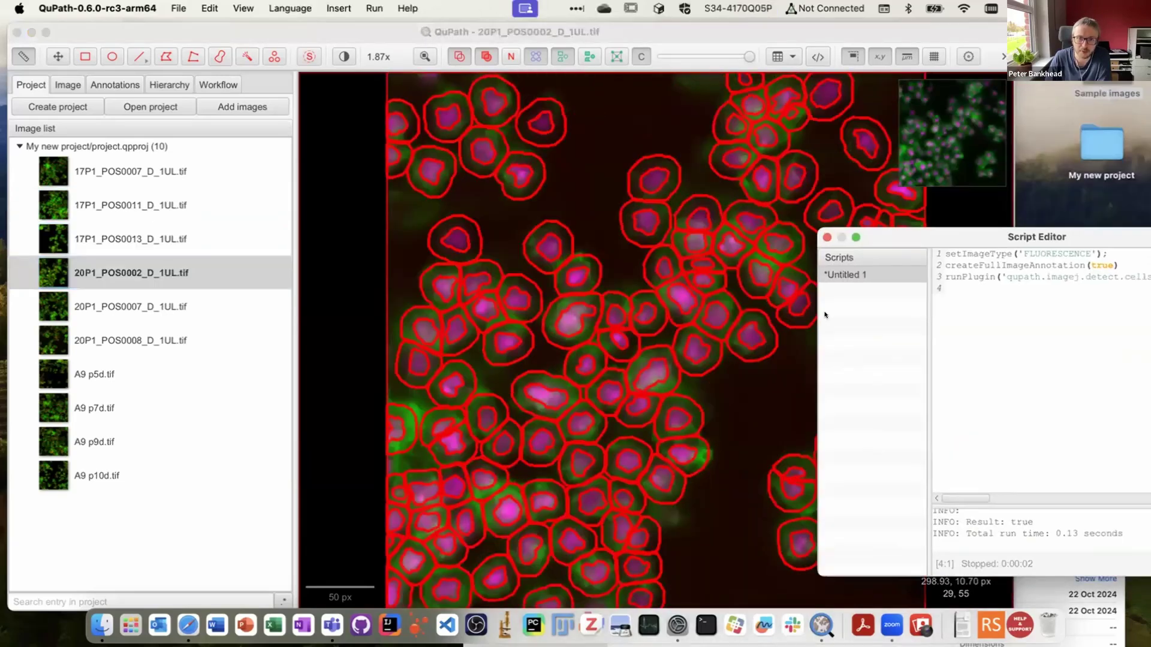
click(730, 411)
click(127, 304)
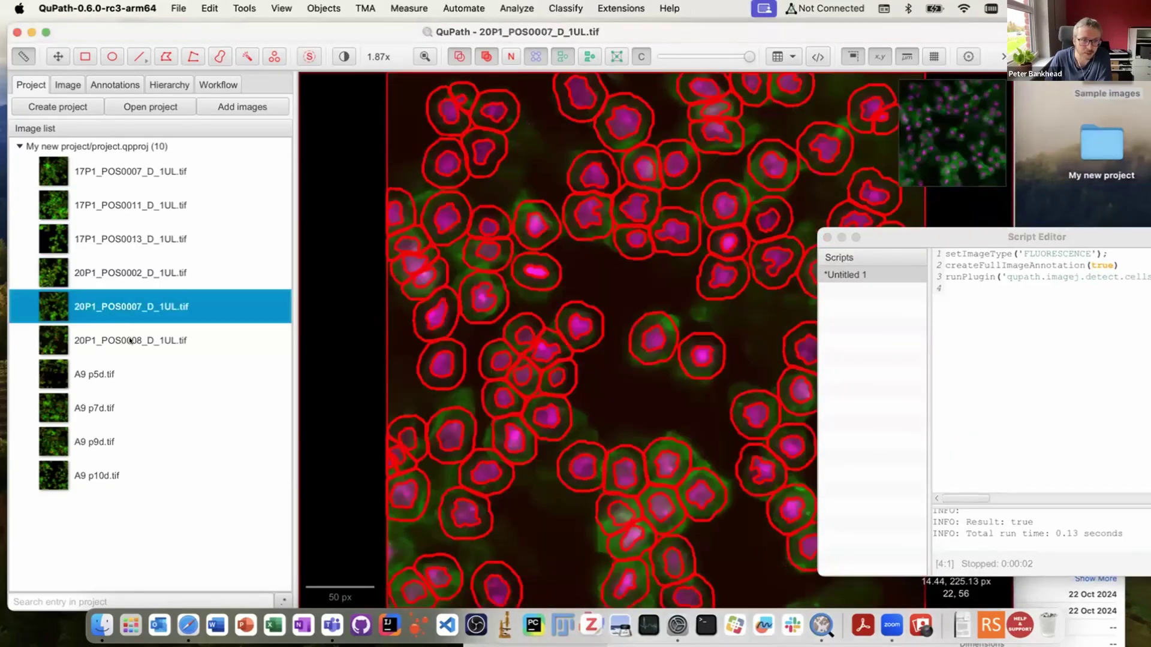
click(129, 340)
click(108, 374)
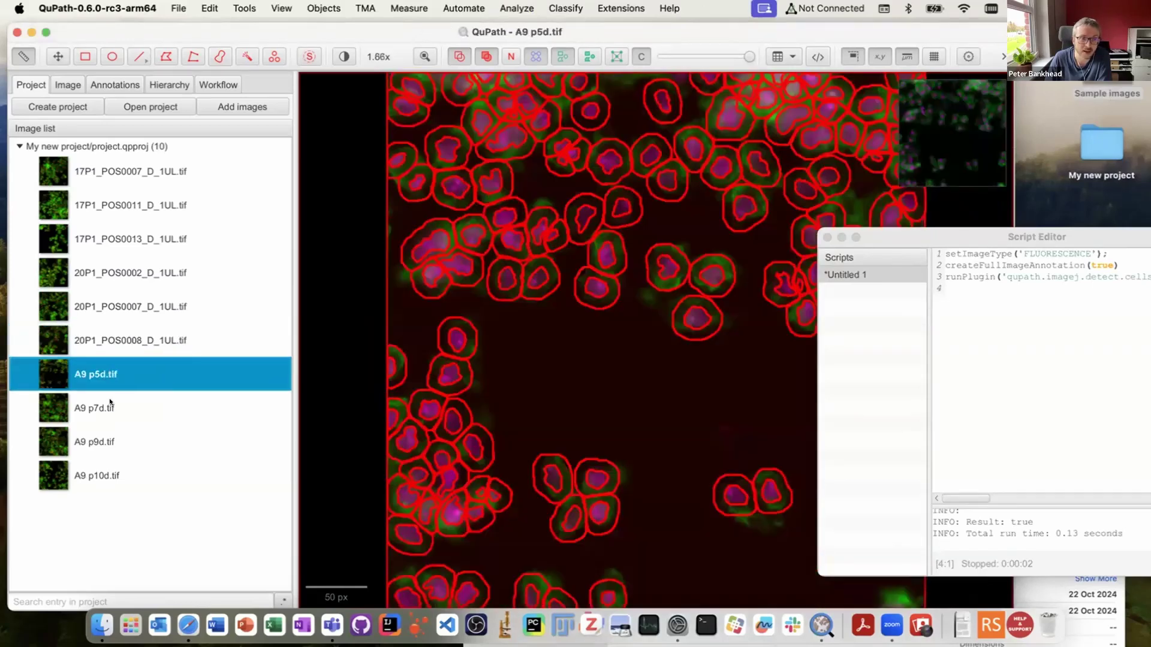
Open A9 p7d.tif and toggle its detection outlines off and on to compare them with the underlying cells
click(105, 408)
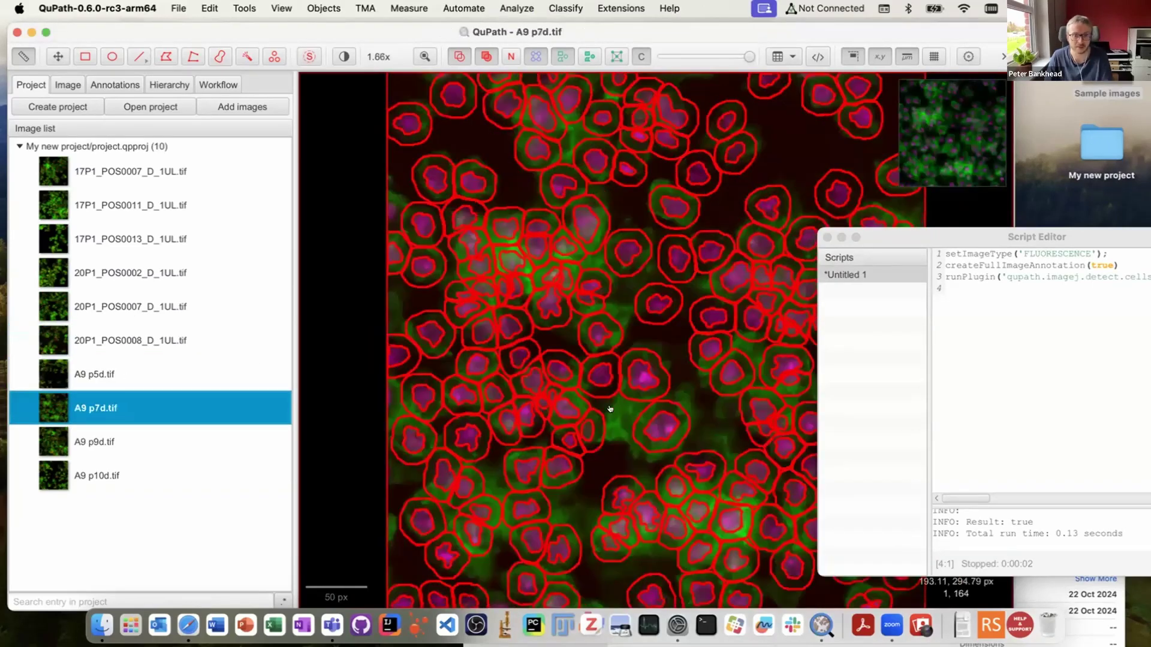
click(586, 380)
key(d)
key(d)
key(d)
key(d)
Open A9 p9d.tif and examine its recorded image type and cell detection commands with their parameters
double_click(132, 443)
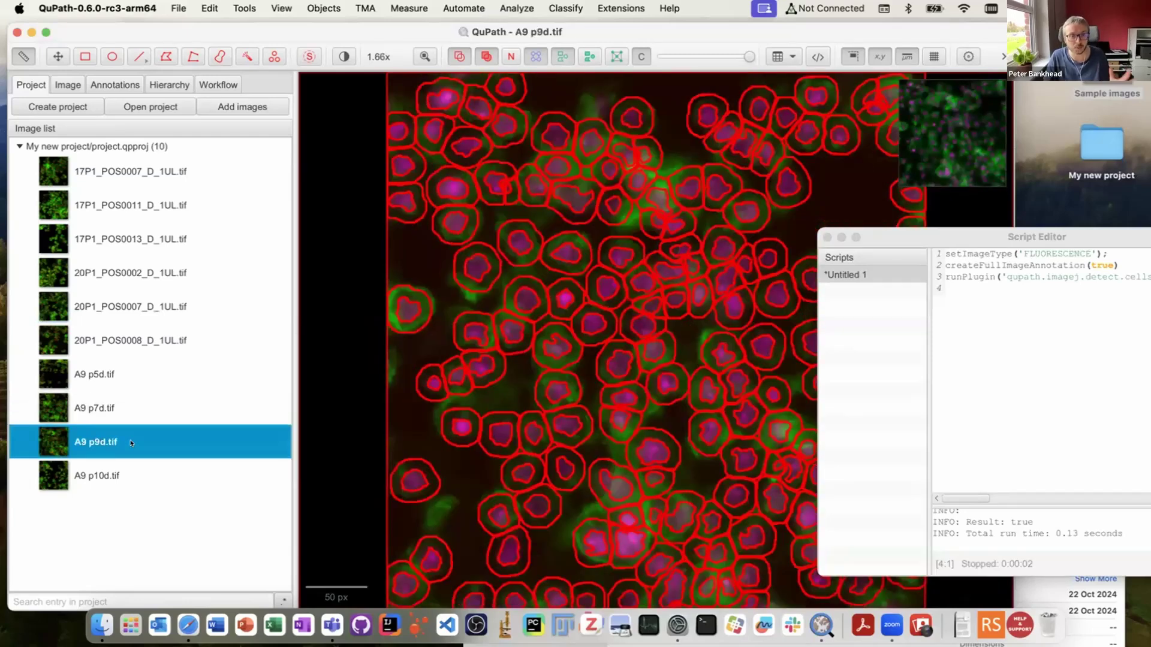
click(213, 86)
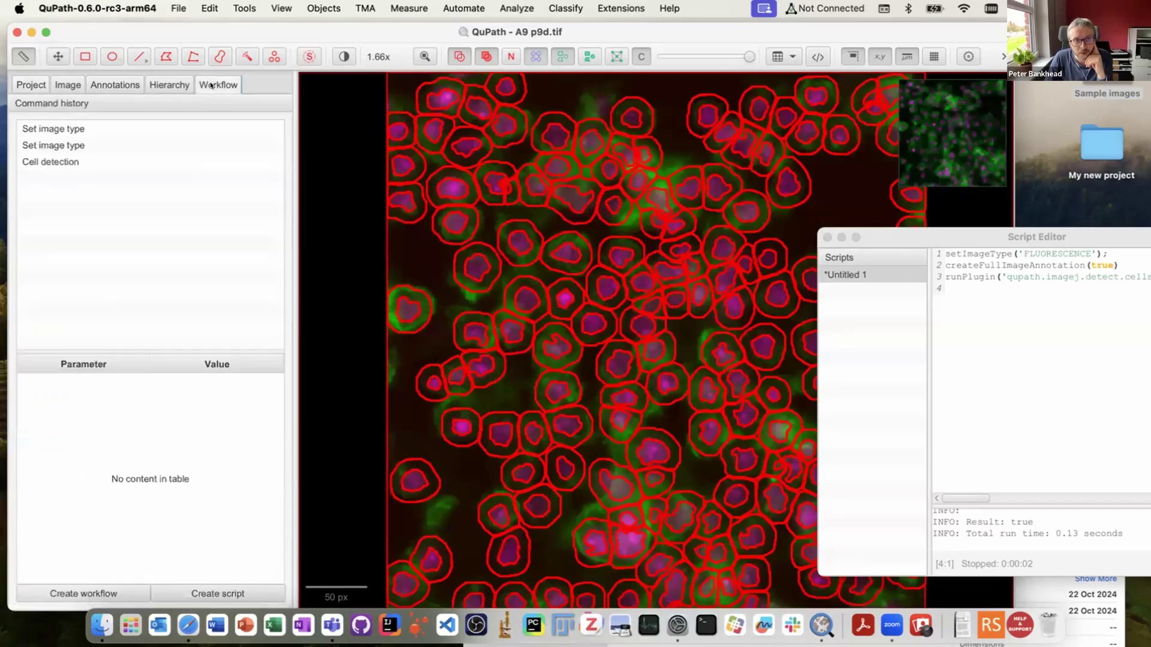
click(88, 136)
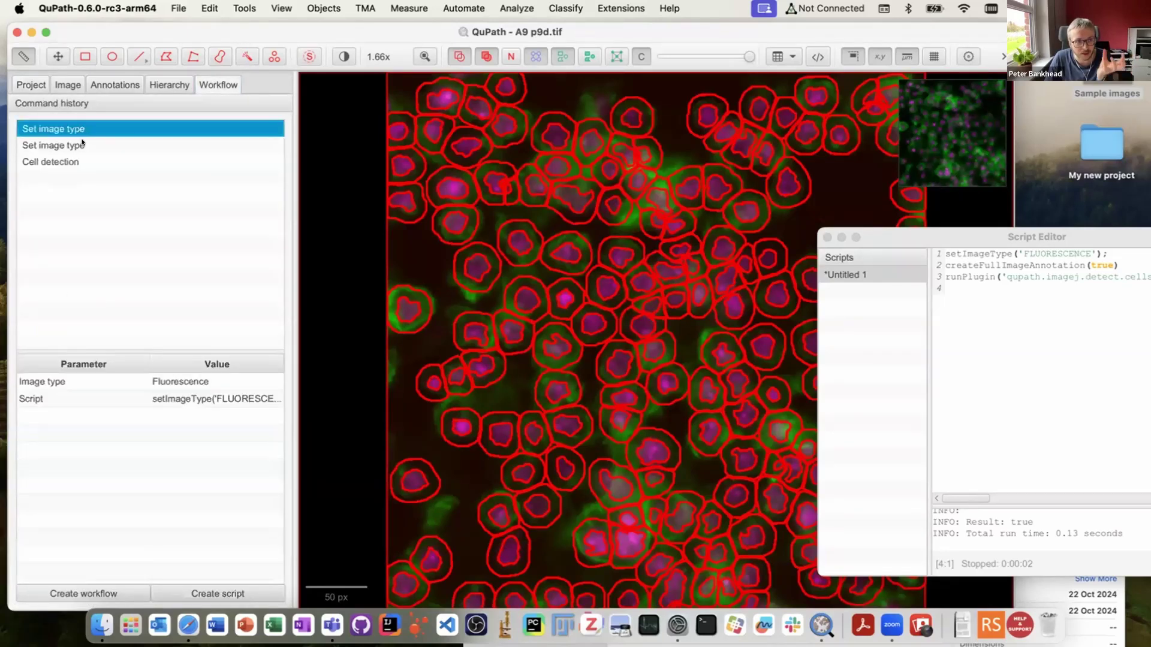
click(84, 145)
click(71, 163)
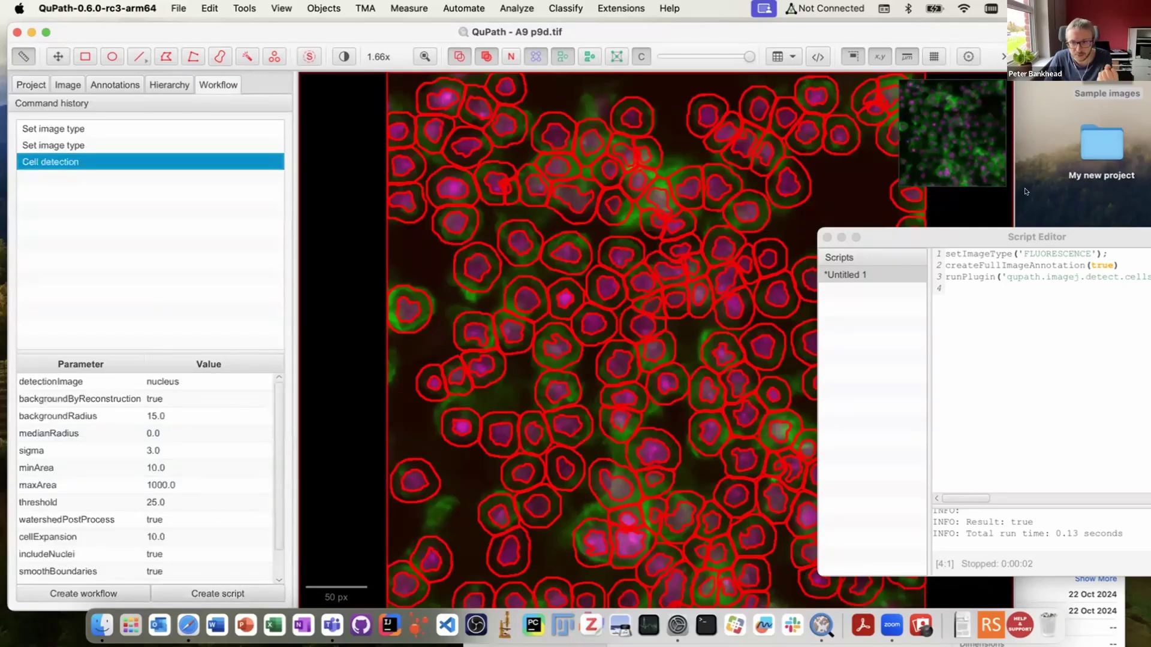
Review the script's options for running on the project, then close the script editor and return to the image list
drag(1007, 236, 505, 237)
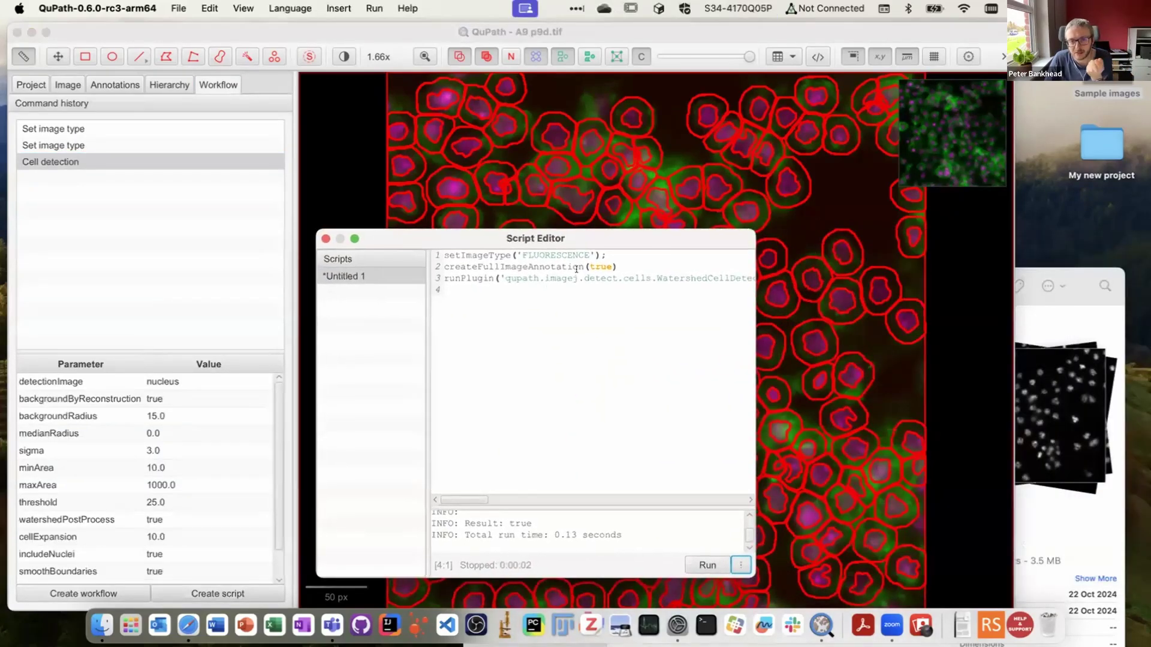
click(740, 565)
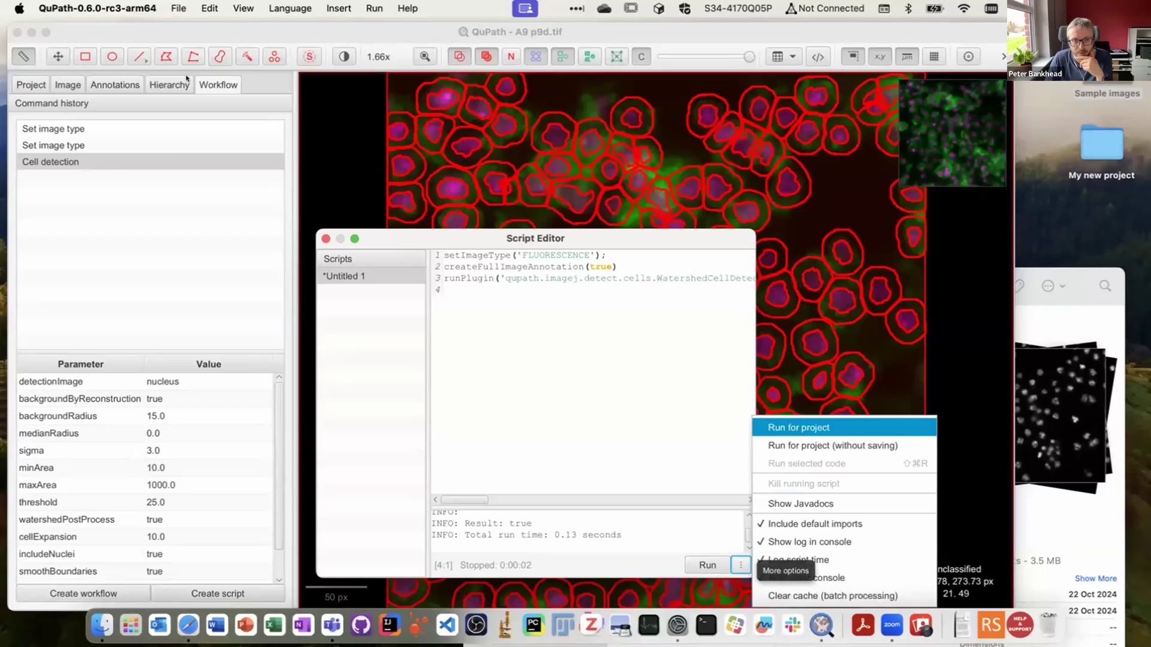
click(798, 428)
click(324, 238)
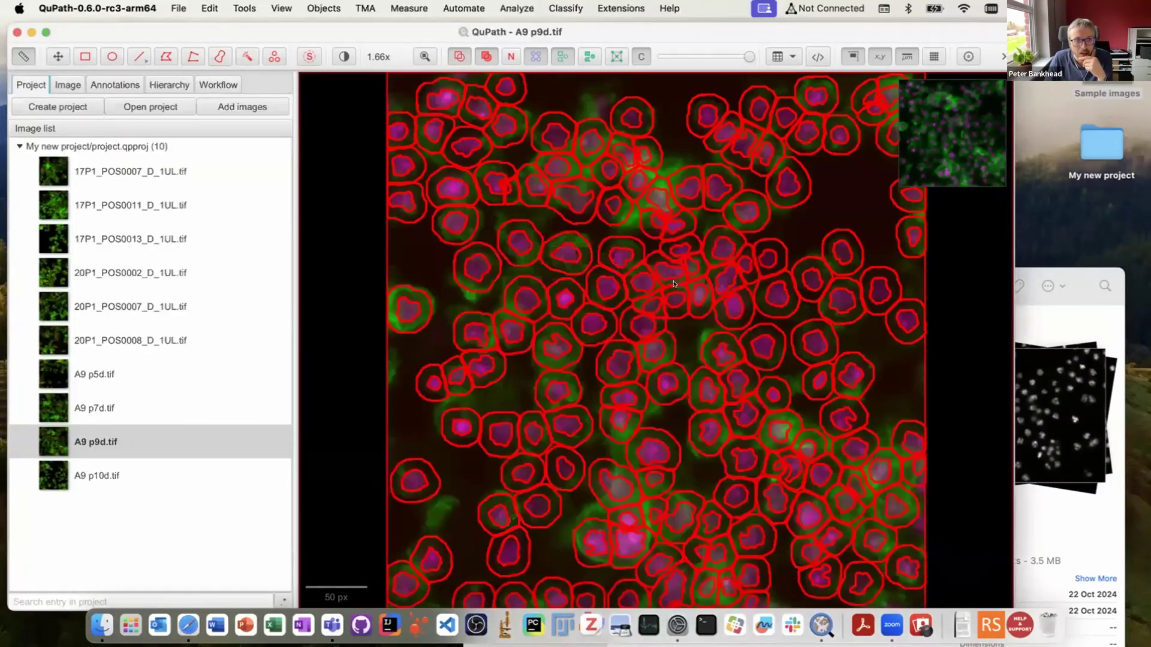
Create a desktop folder named "My better project" and make it a new empty QuPath project
right_click(1074, 213)
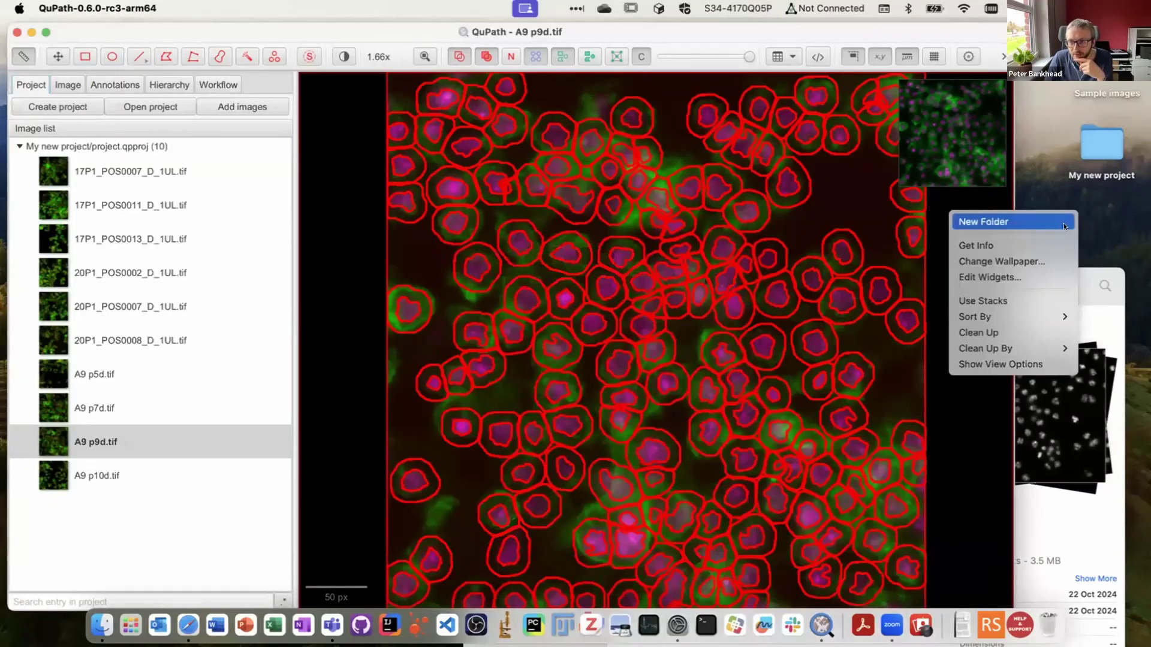
click(1065, 226)
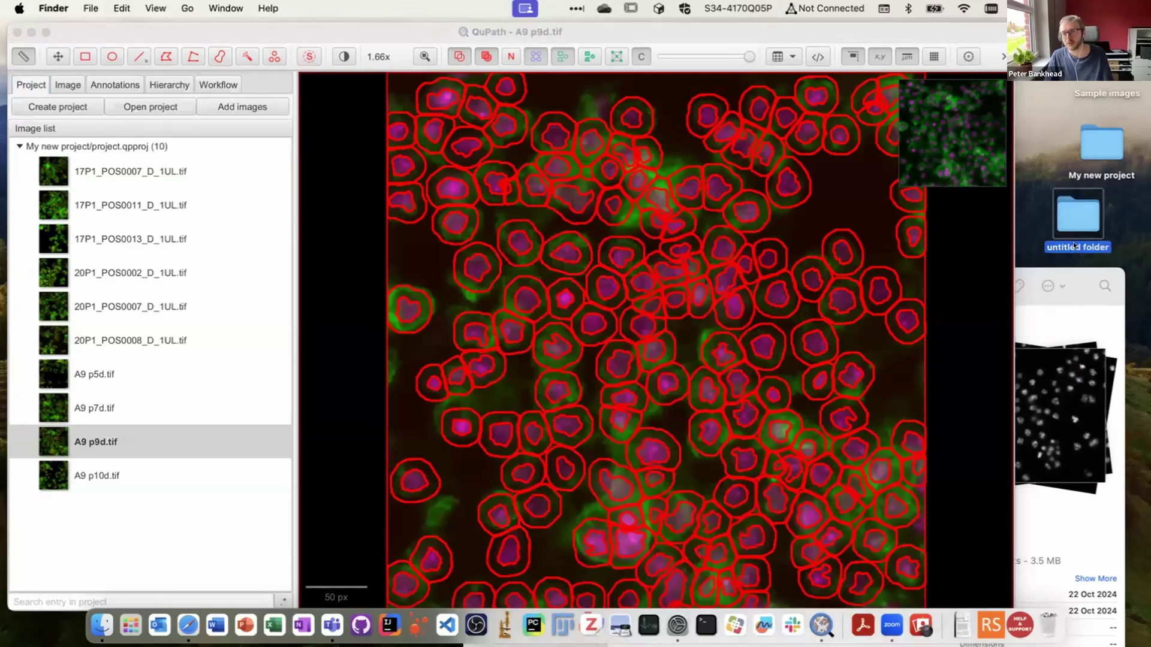
text(My bett)
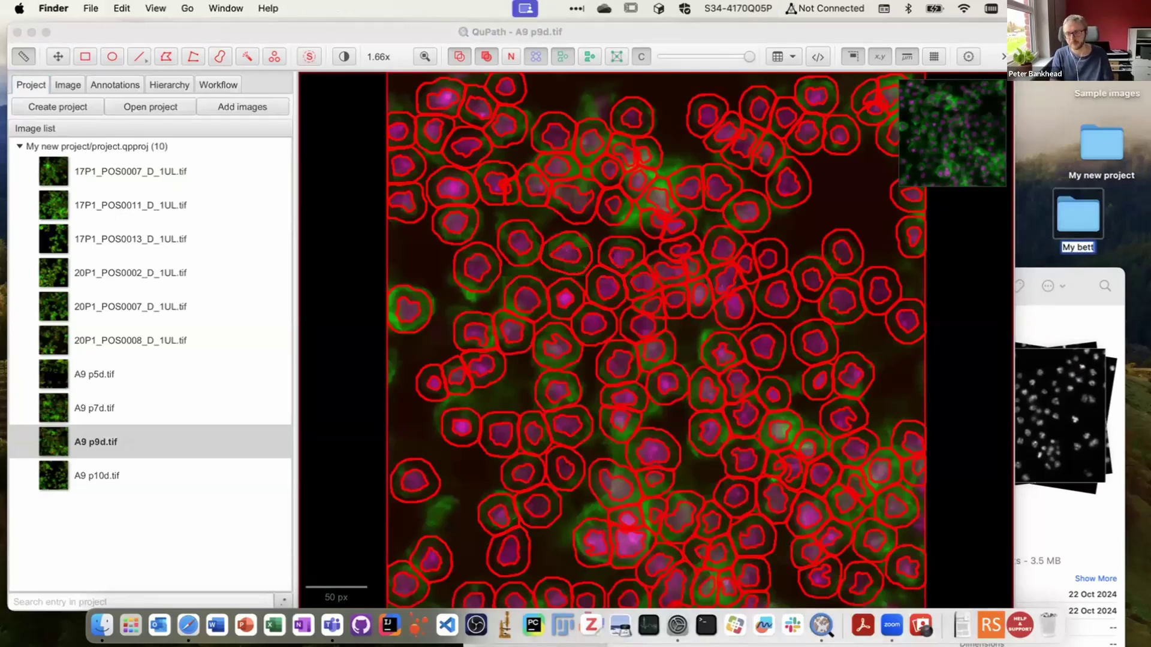
text(er project)
key(Return)
drag(1073, 211, 695, 229)
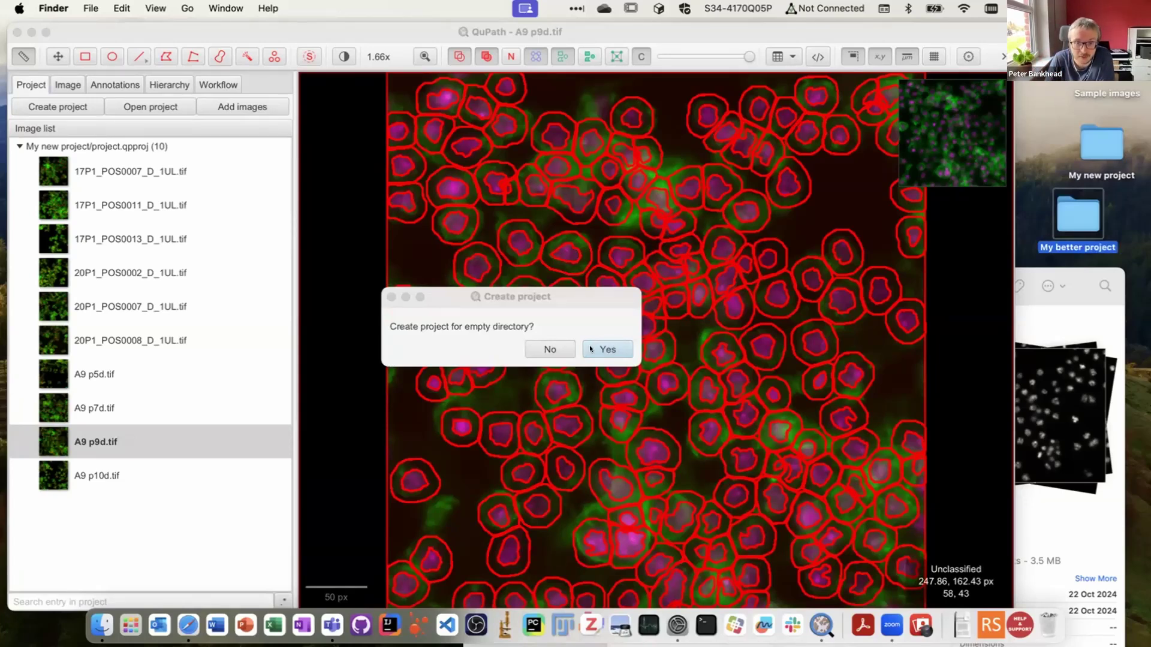
click(607, 348)
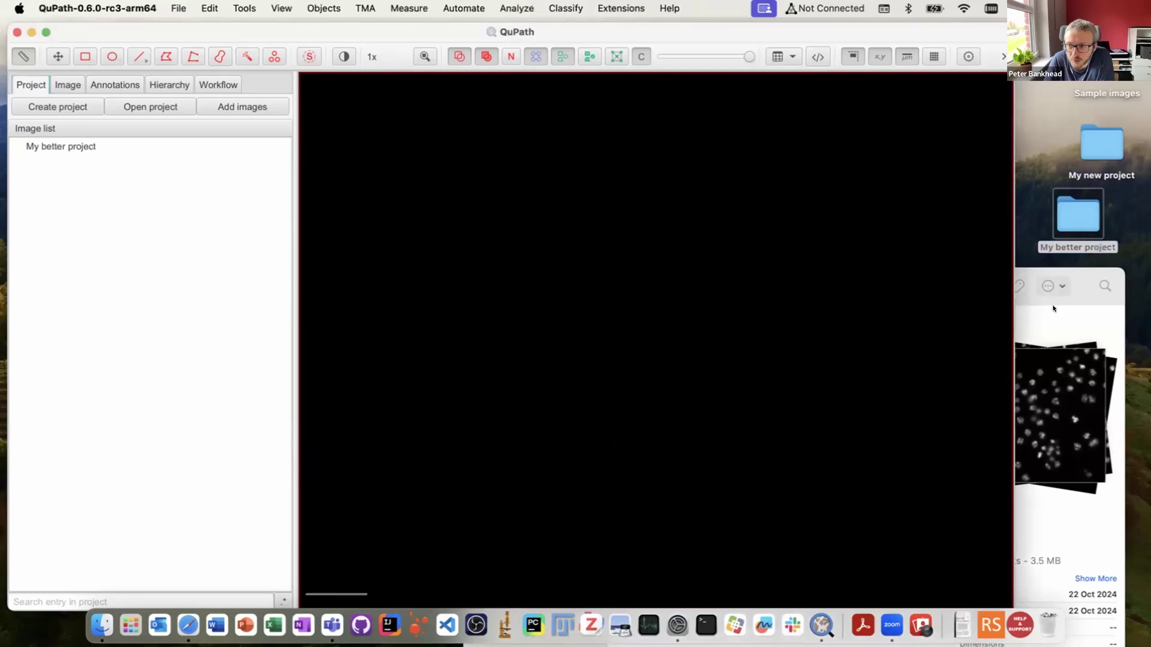
Import the ten BBBC007 TIFF images into the new project with the default import settings
click(1041, 516)
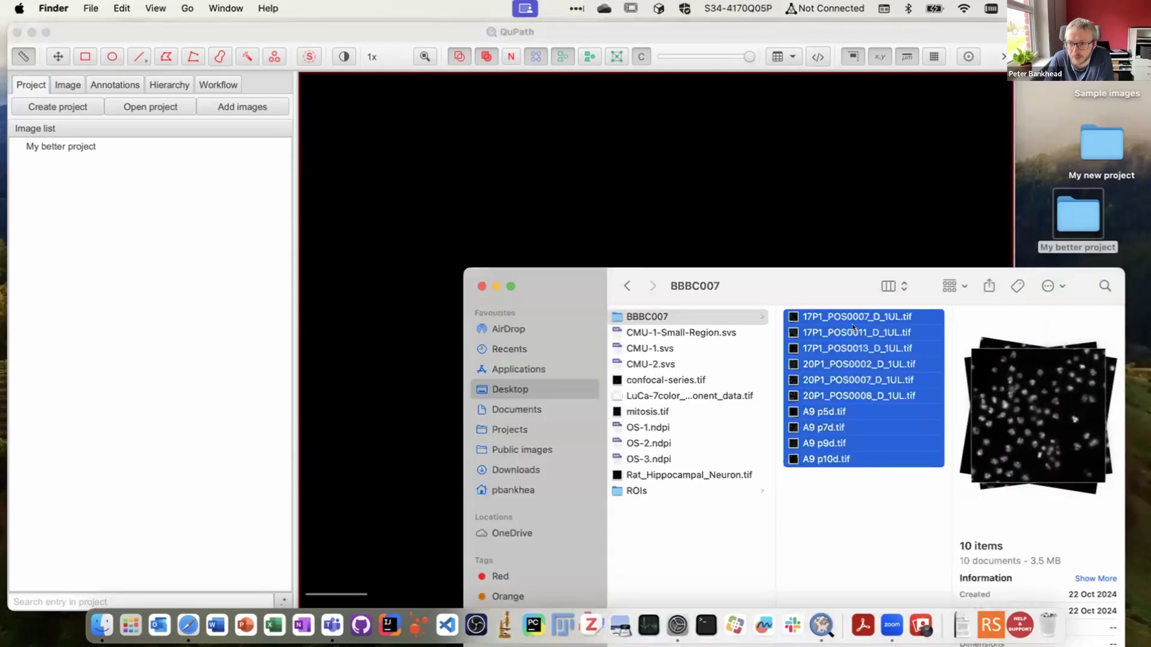
drag(866, 318, 420, 135)
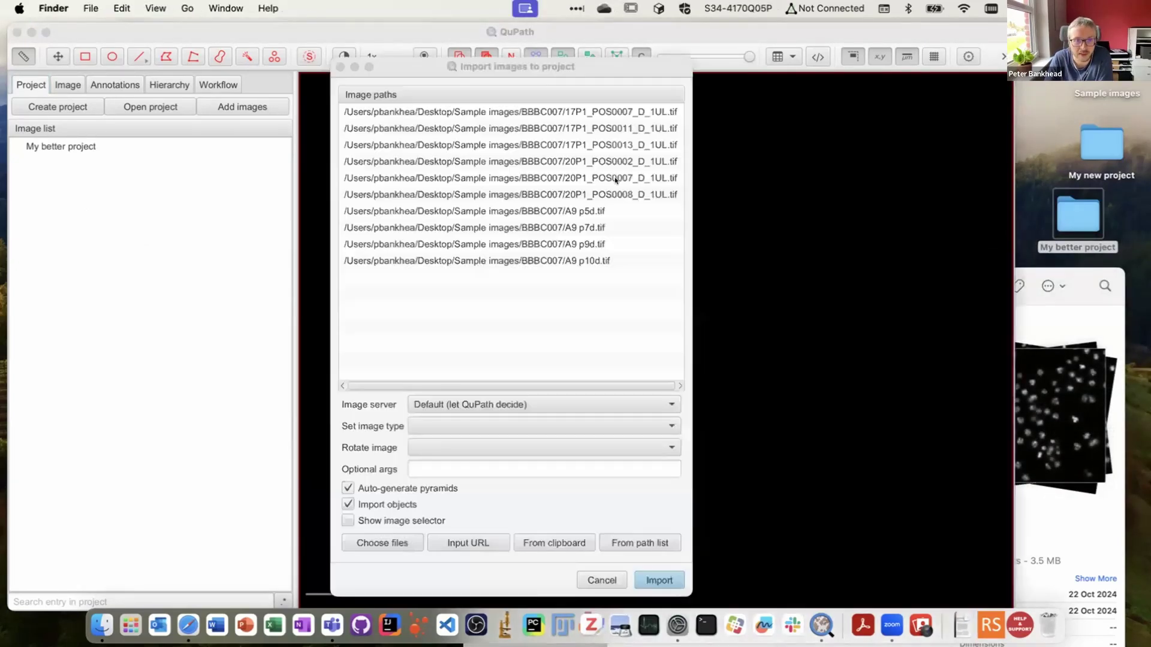
click(651, 579)
Open 17P1_POS0007_D_1UL.tif and create a full image annotation on it
double_click(140, 170)
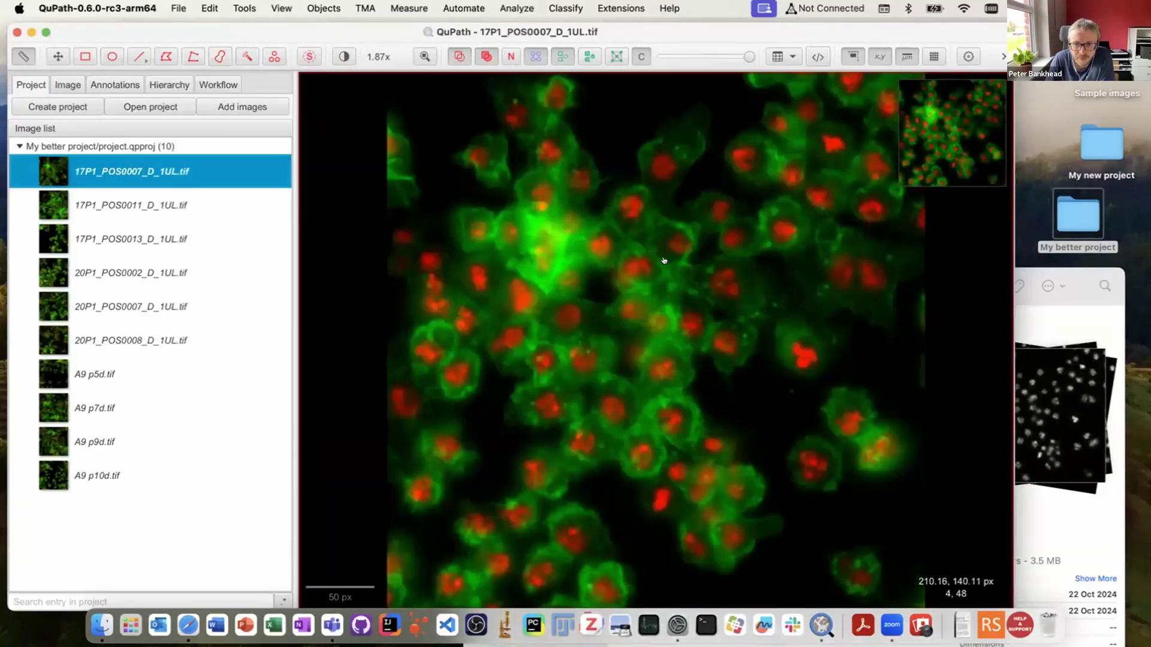
scroll(663, 257, up, 5)
scroll(573, 276, down, 3)
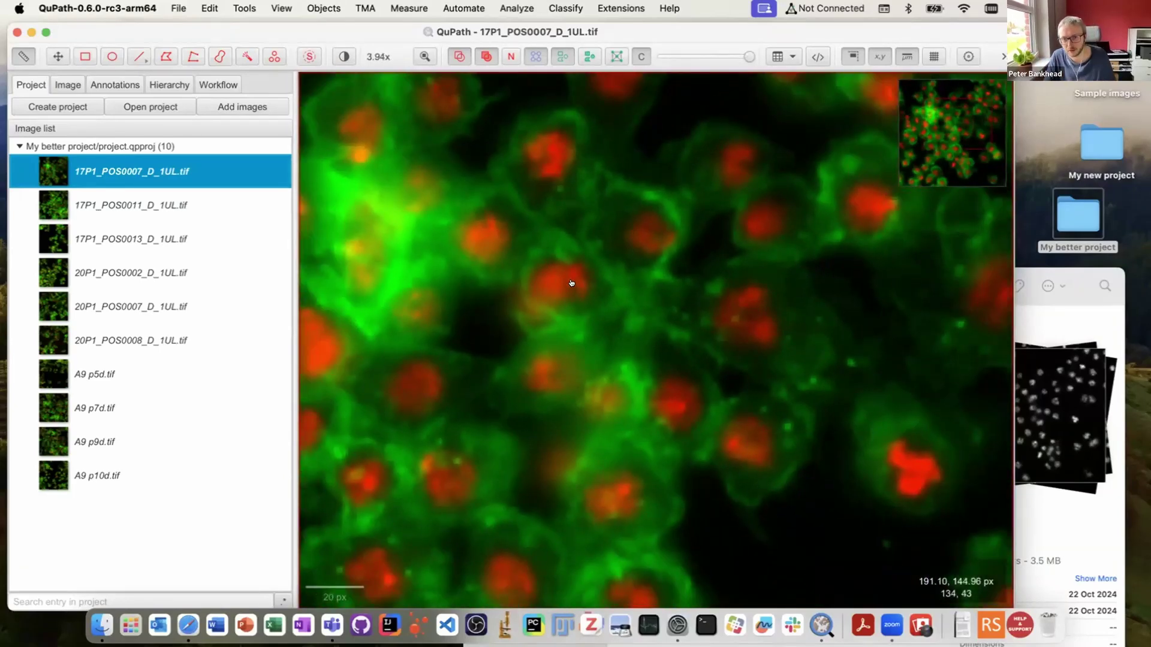
scroll(571, 283, down, 6)
click(323, 8)
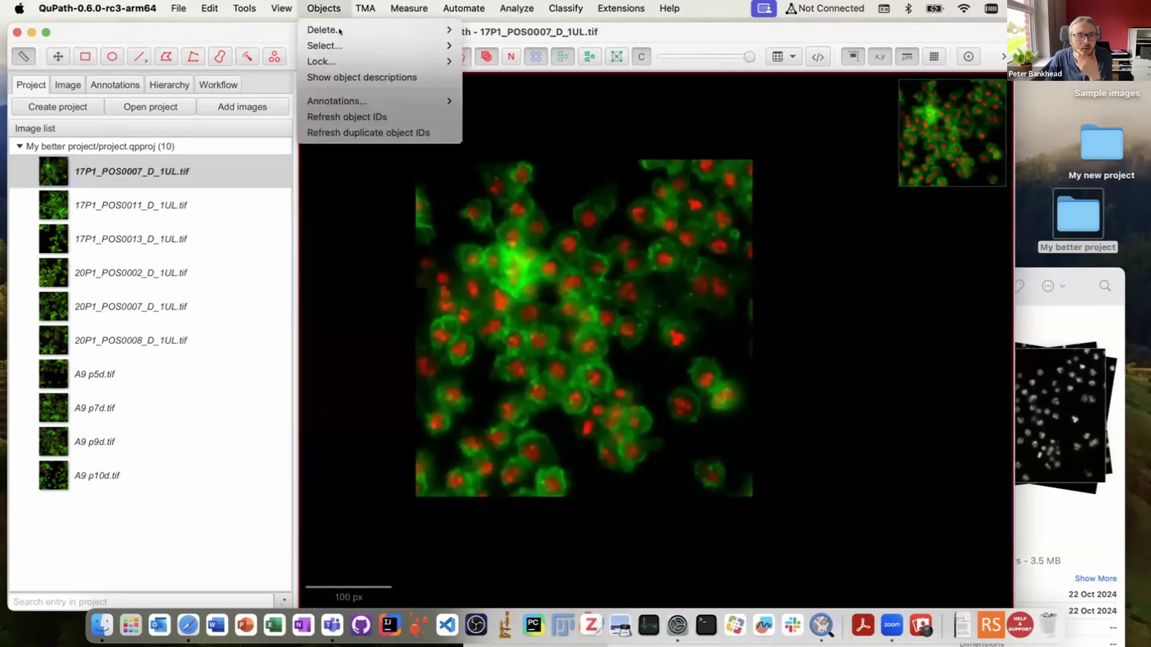
mouse_move(346, 40)
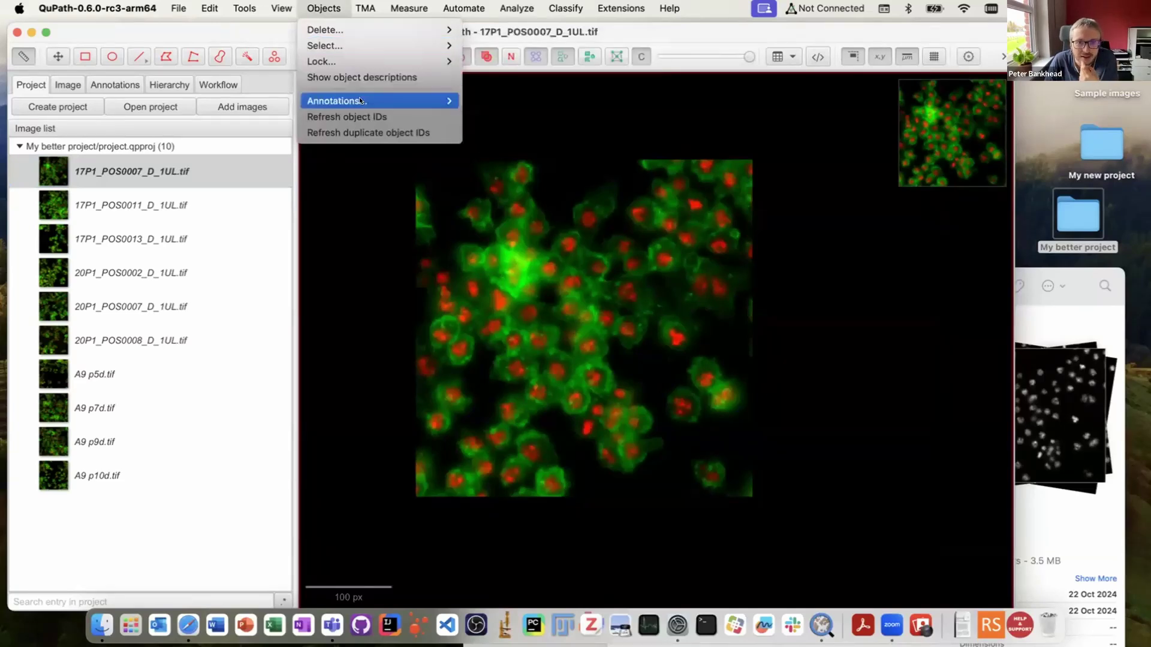
mouse_move(359, 101)
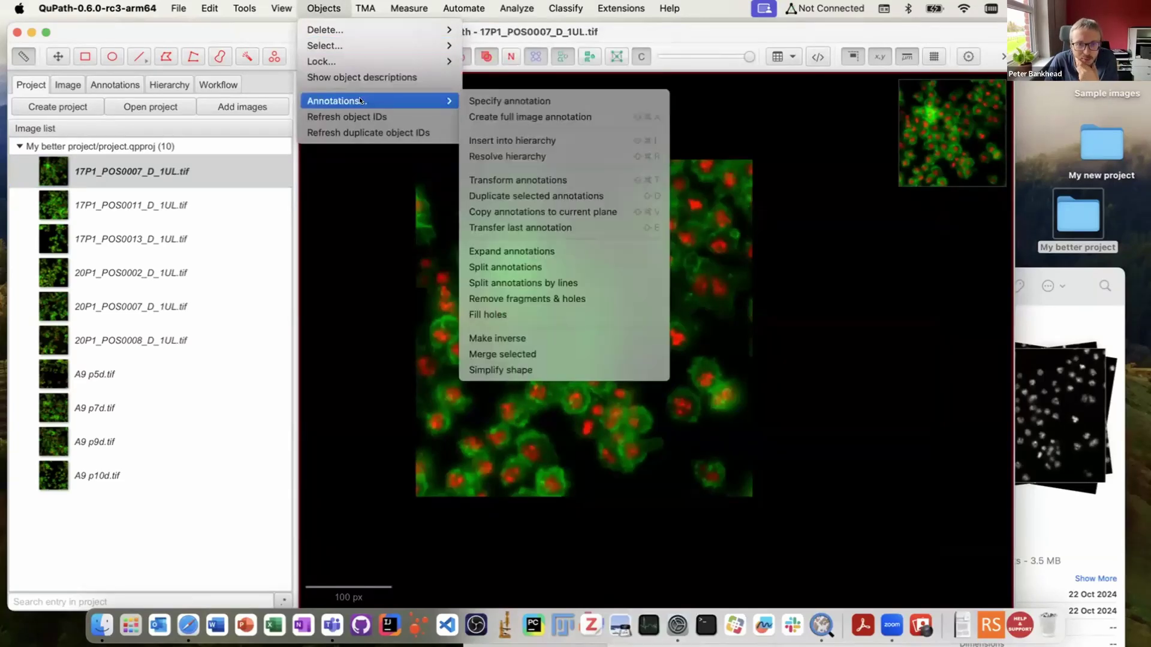
click(522, 117)
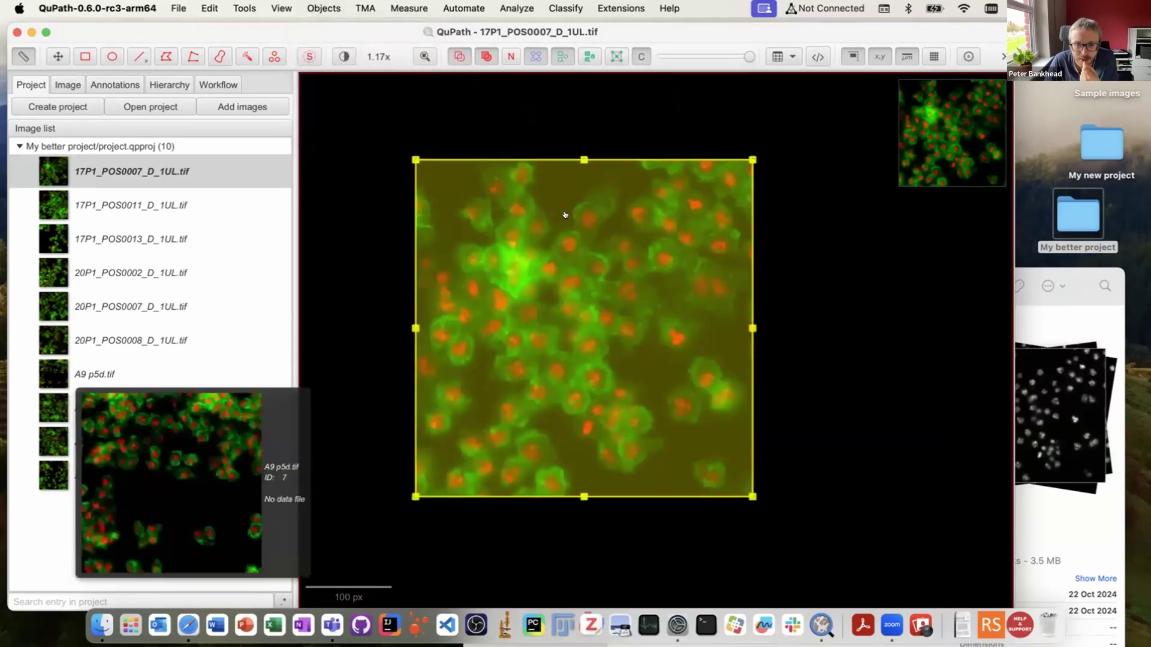
Run InstanSeg on the full image annotation with the fluorescence_nuclei_and_cells model
scroll(581, 246, up, 3)
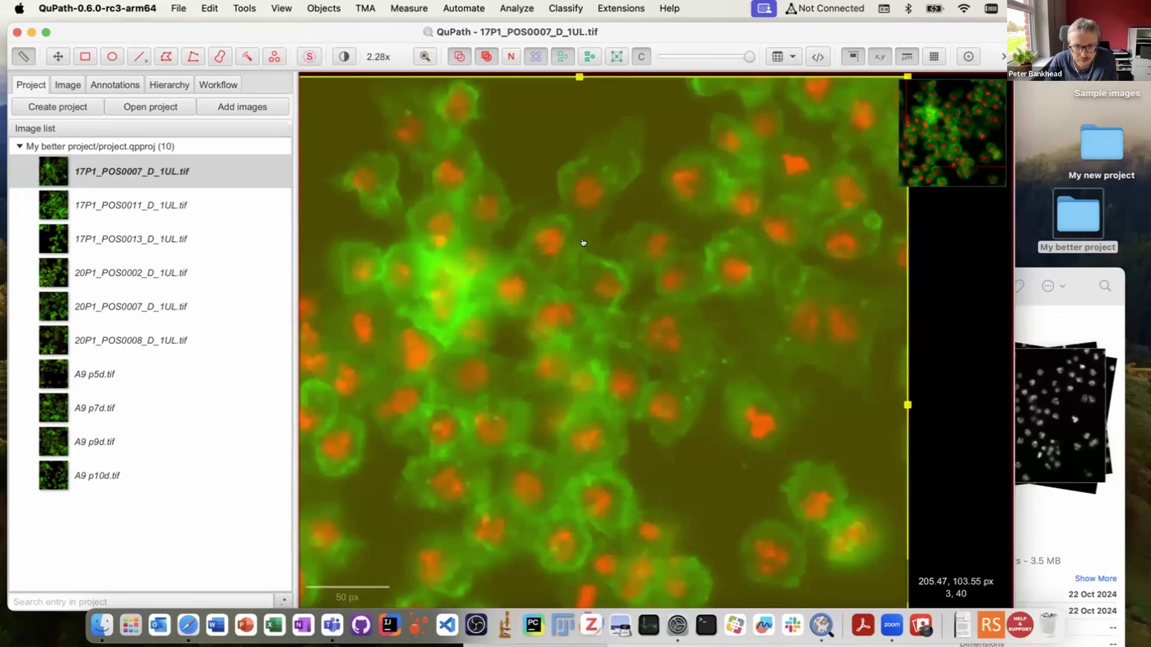
click(566, 8)
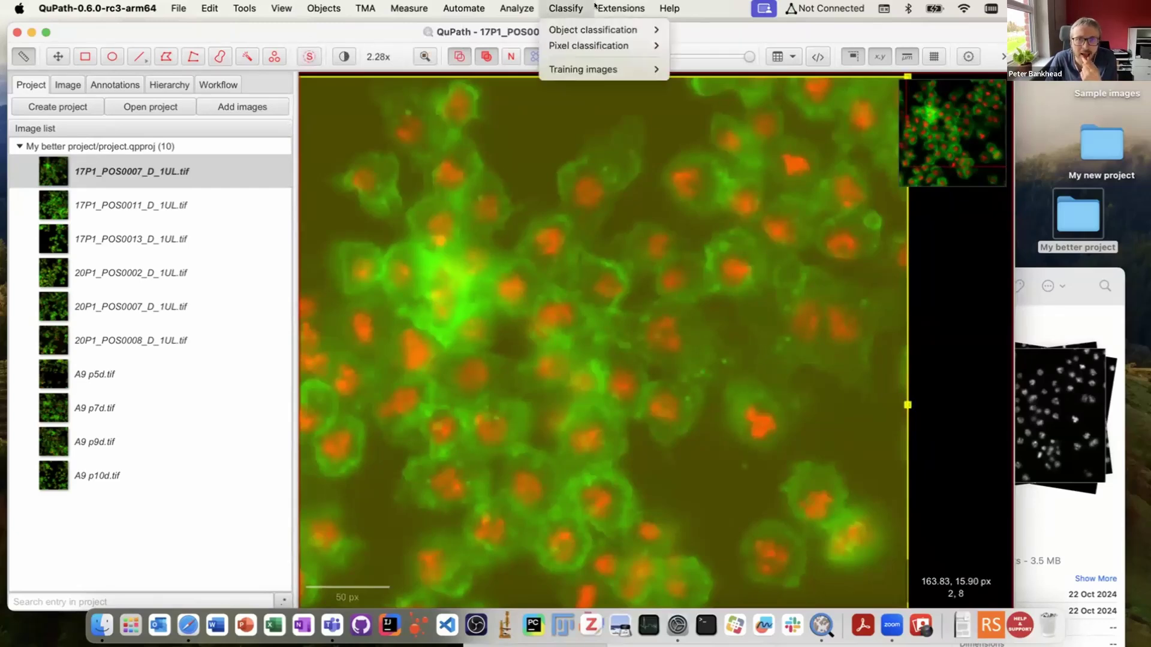
mouse_move(621, 8)
mouse_move(614, 79)
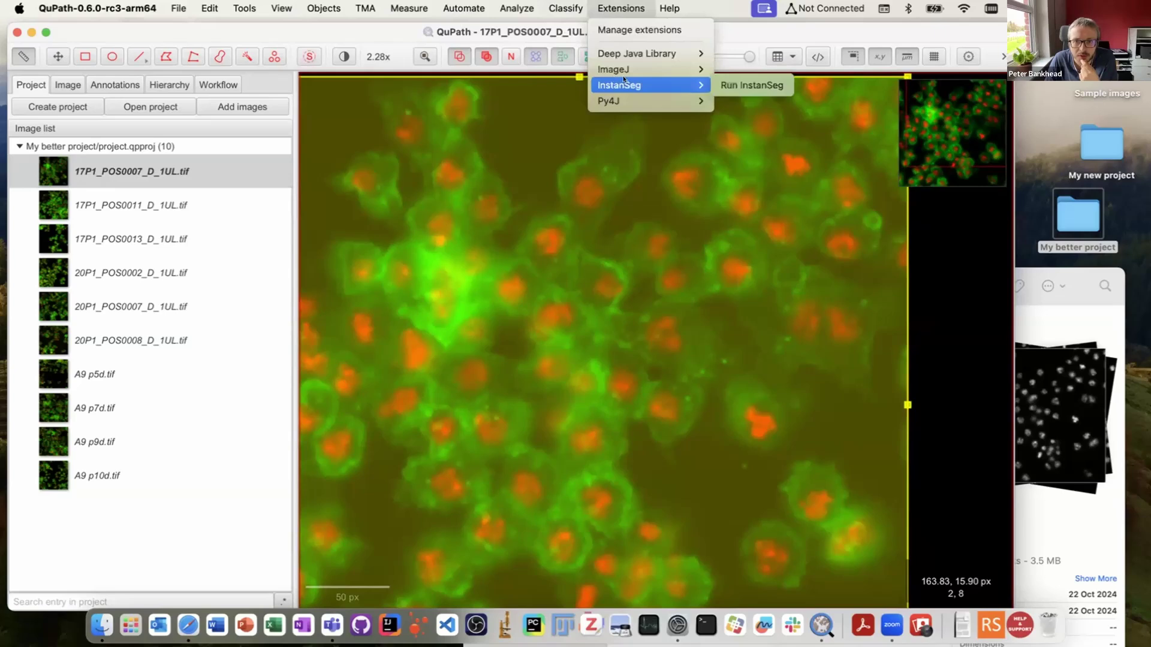
click(739, 74)
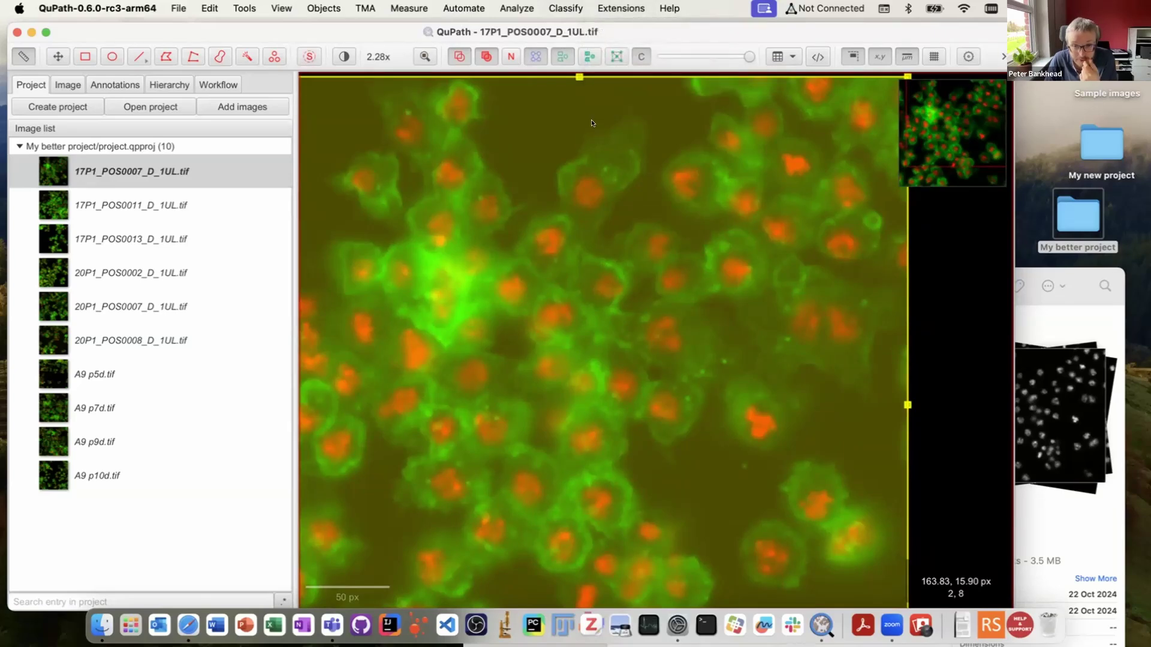
drag(577, 74, 163, 54)
click(87, 126)
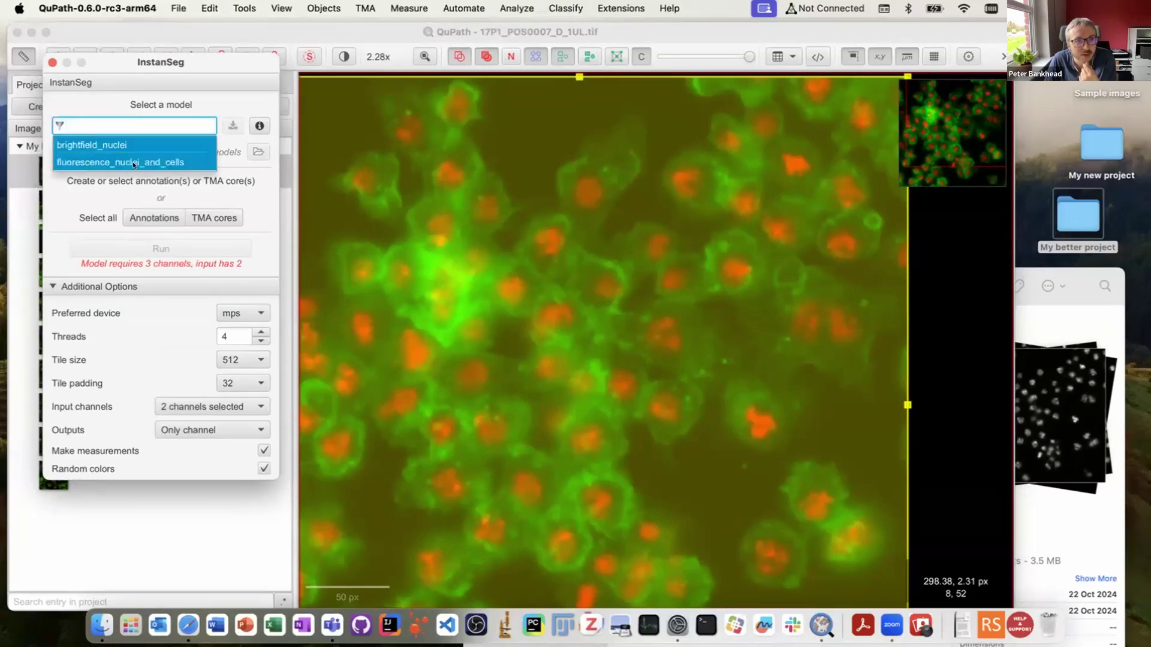
click(166, 162)
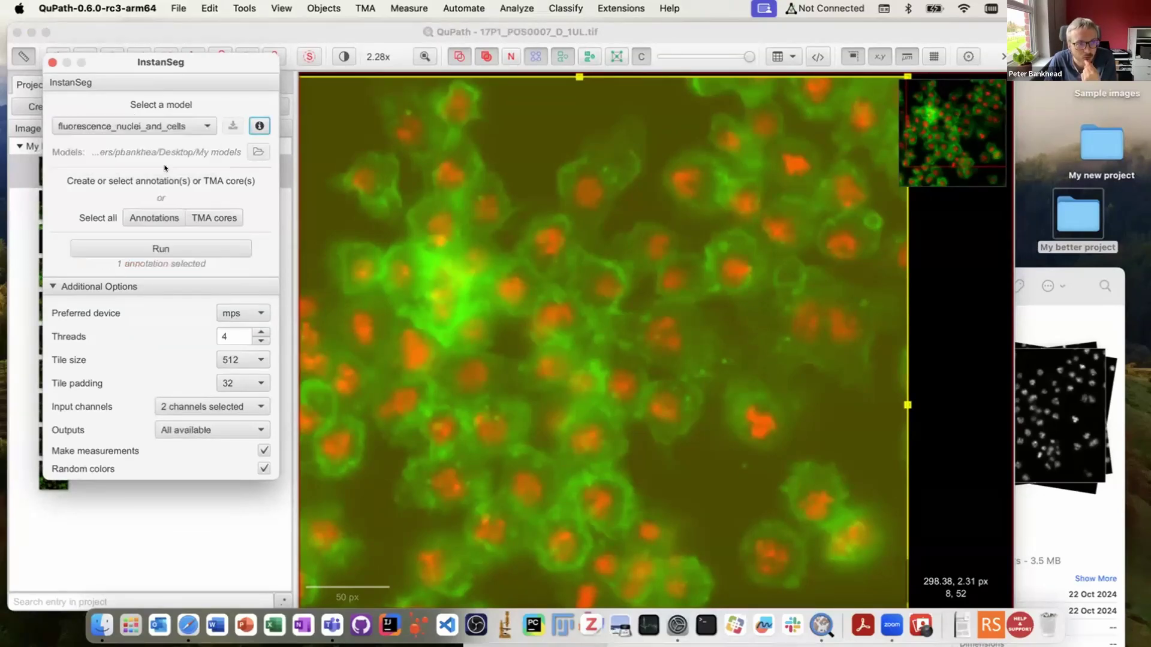
click(167, 249)
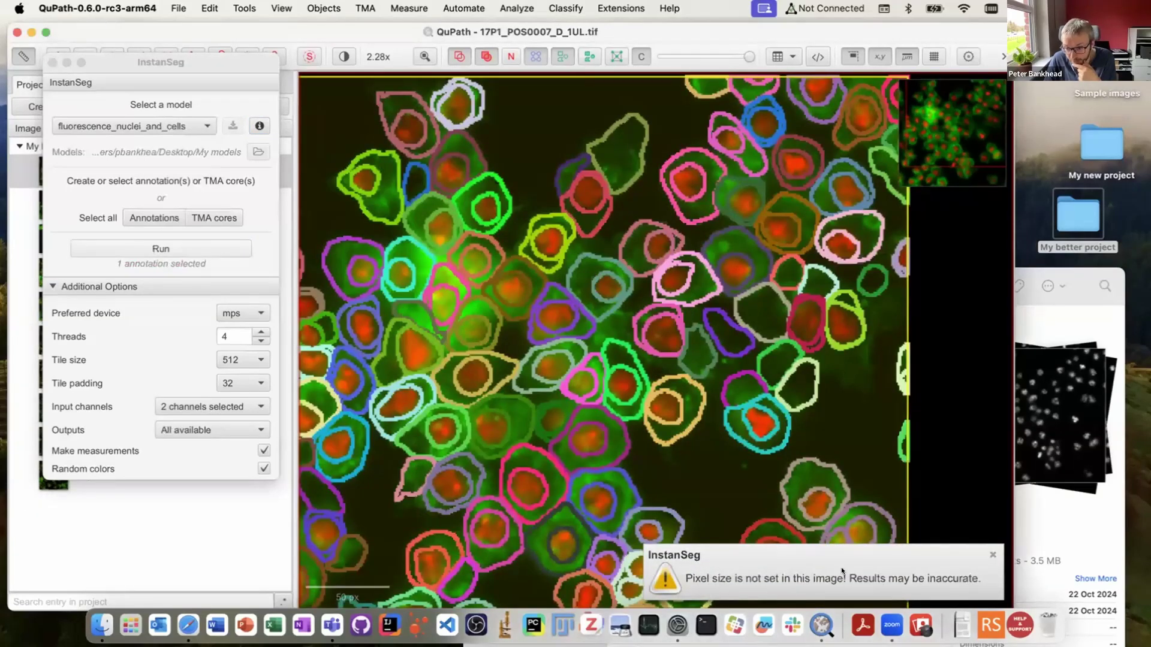
Find the line thickness preferences and turn on dynamic detection line thickness, so that detection outlines are thinner when zoomed in
drag(1006, 495, 1147, 492)
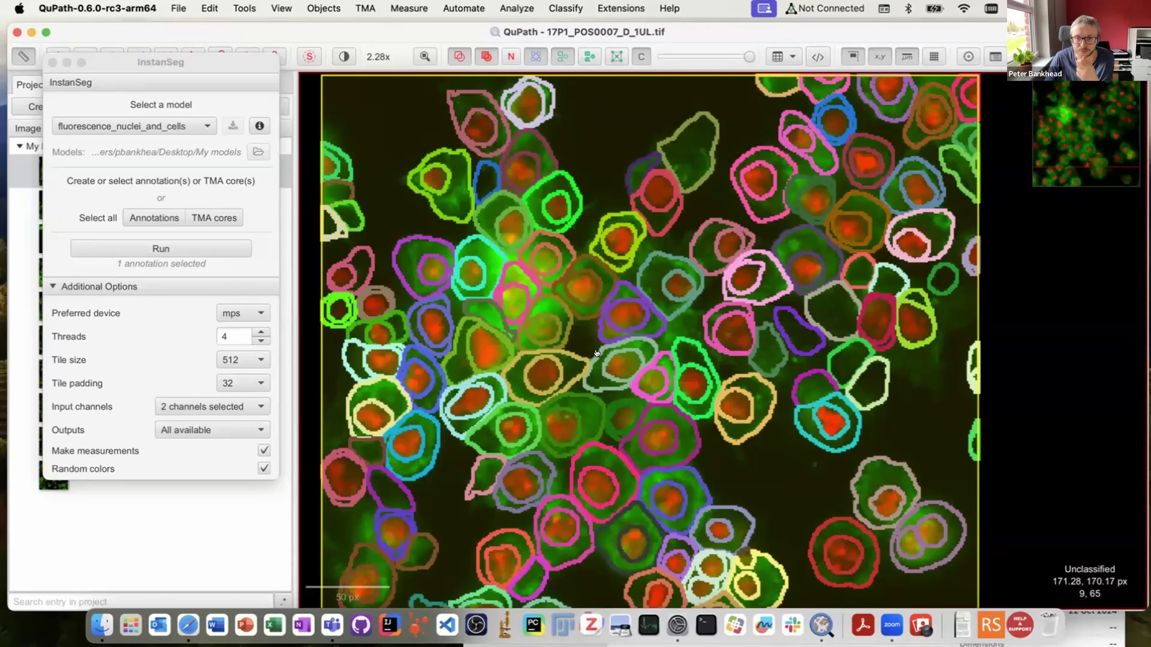
click(968, 55)
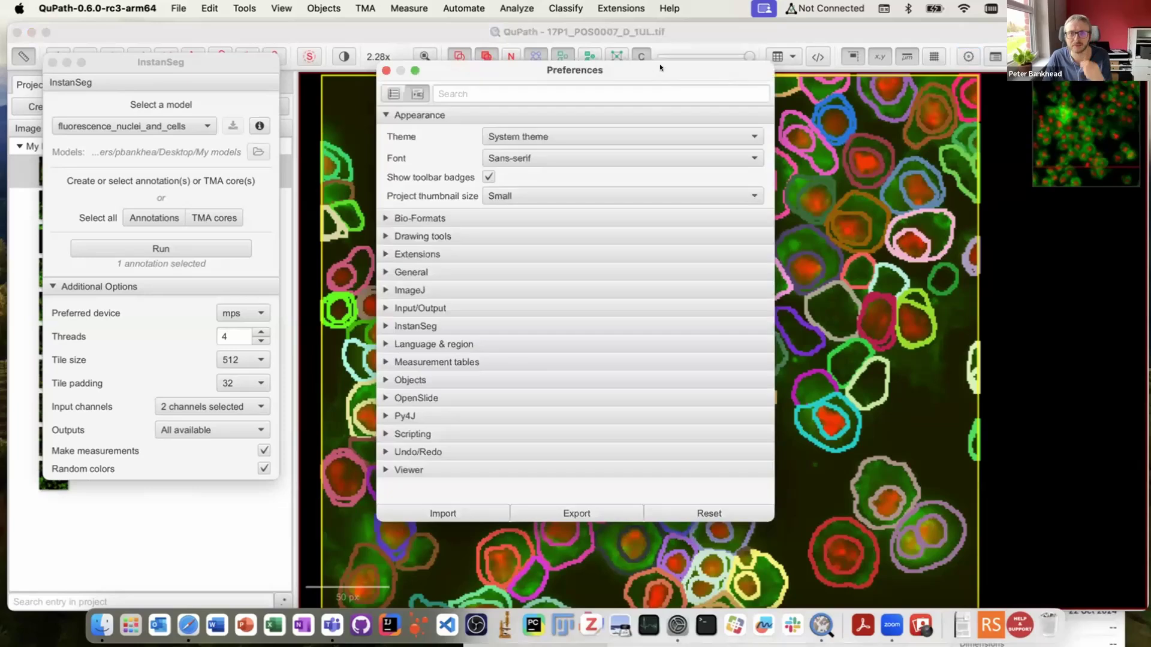
drag(659, 64, 1096, 118)
scroll(644, 318, up, 2)
scroll(644, 317, up, 10)
click(634, 299)
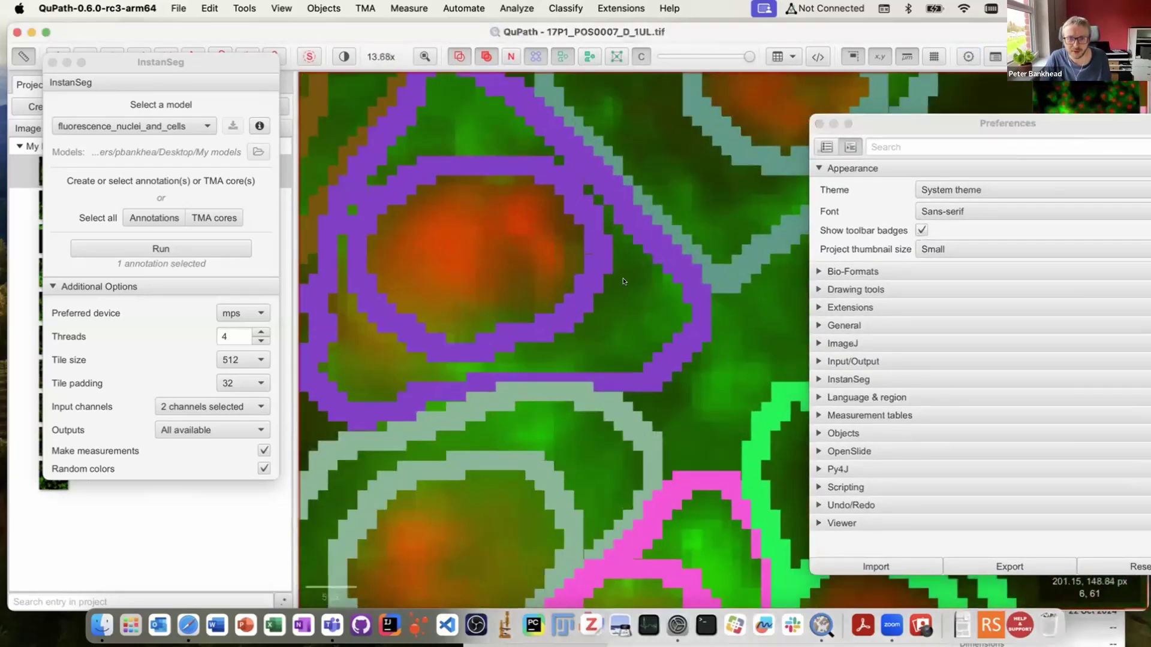
scroll(623, 281, down, 3)
scroll(623, 280, down, 4)
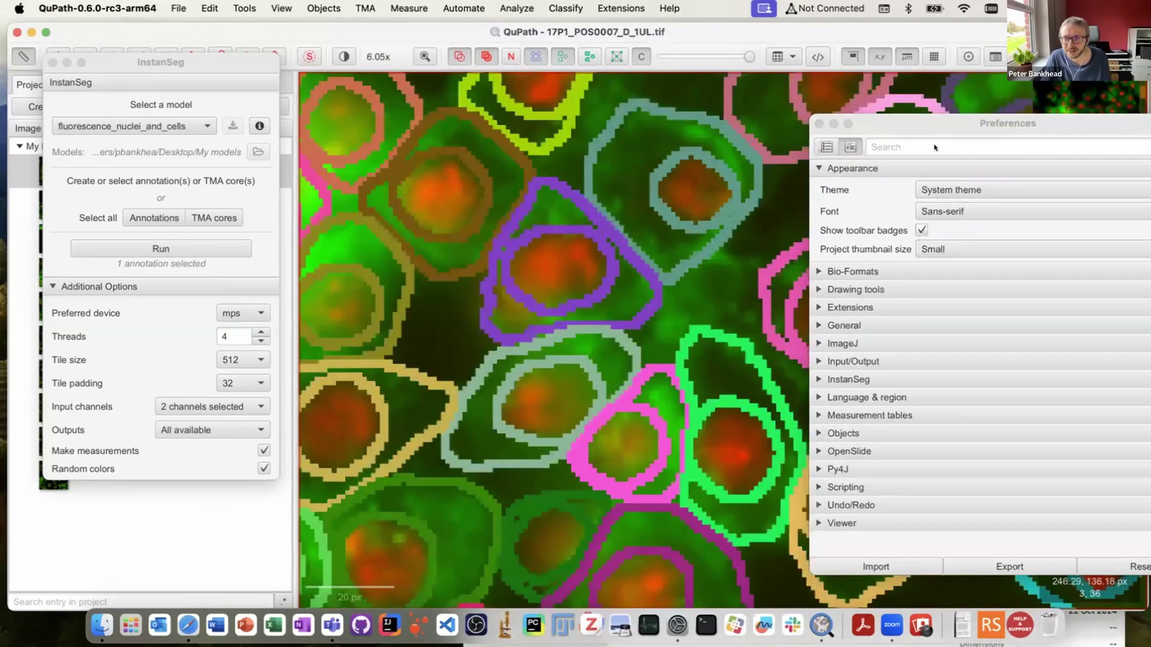
click(935, 147)
text(thick)
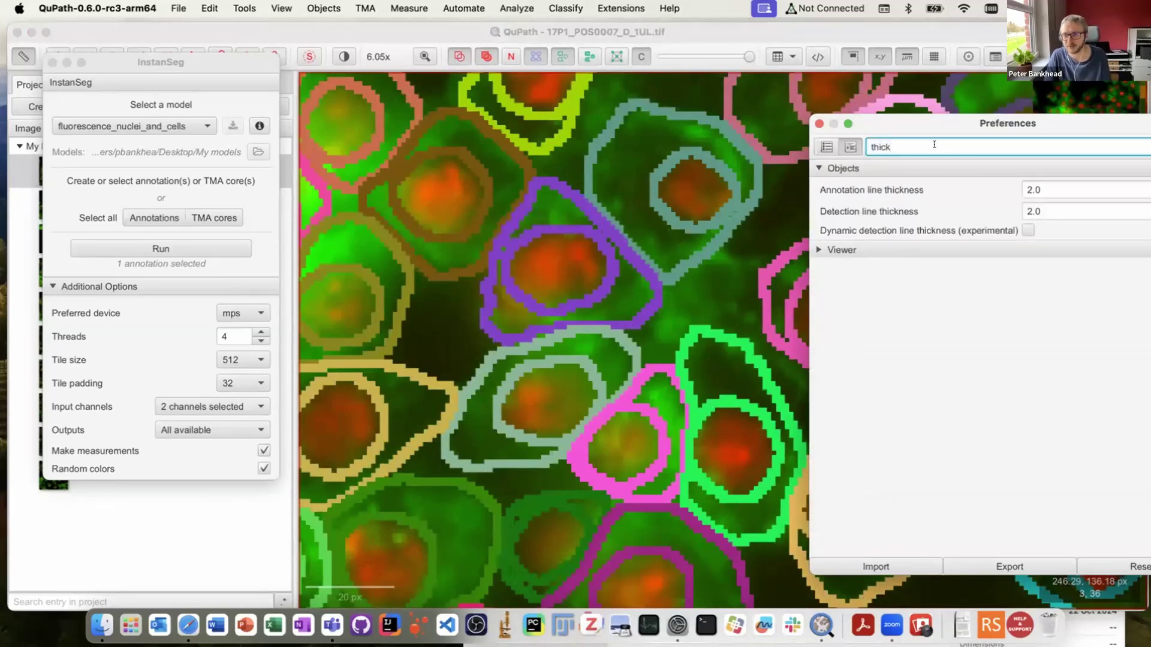
click(1027, 229)
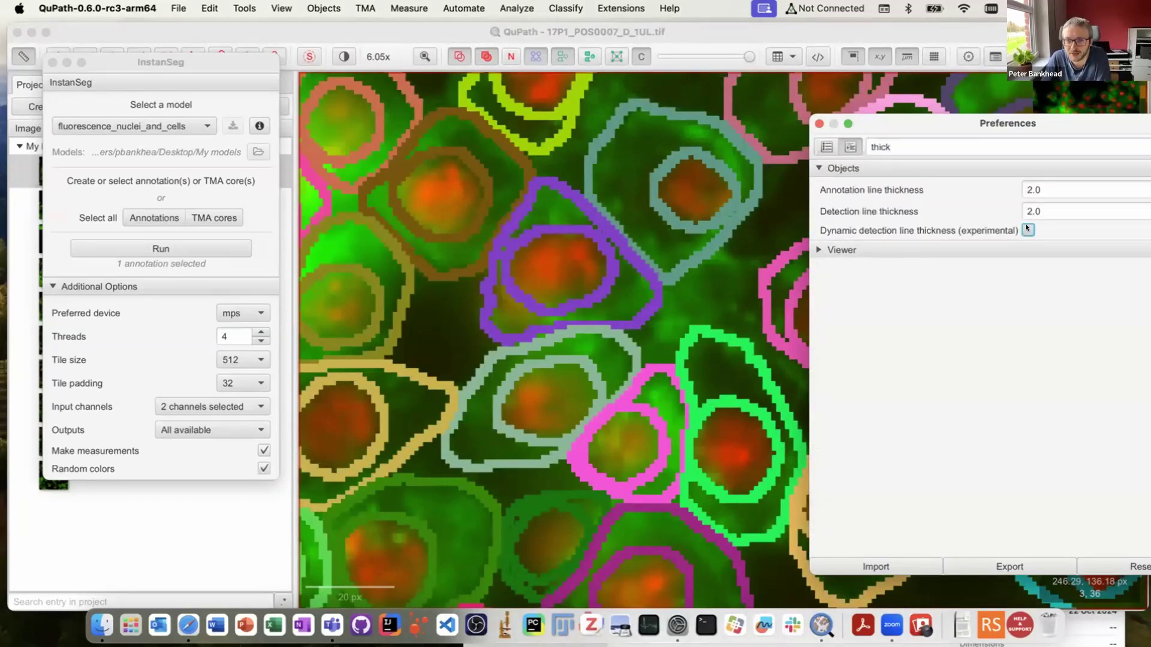
click(819, 123)
Examine the nucleus and cell outlines from InstanSeg closely across 17P1_POS0007_D_1UL.tif
scroll(623, 415, down, 3)
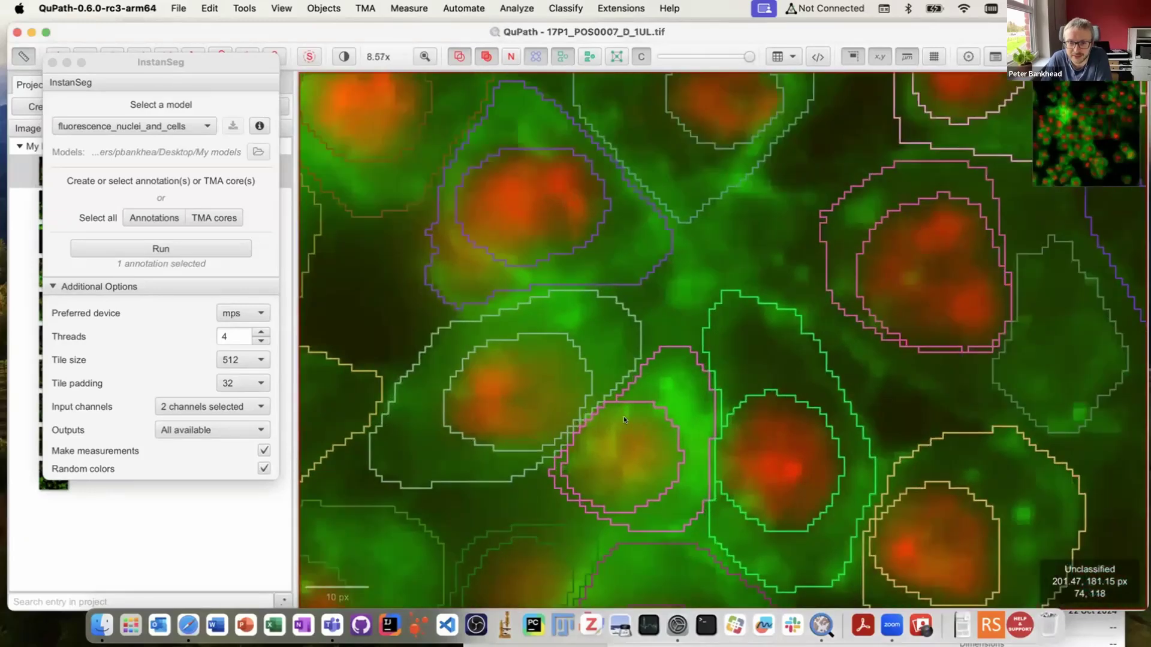
scroll(695, 416, up, 5)
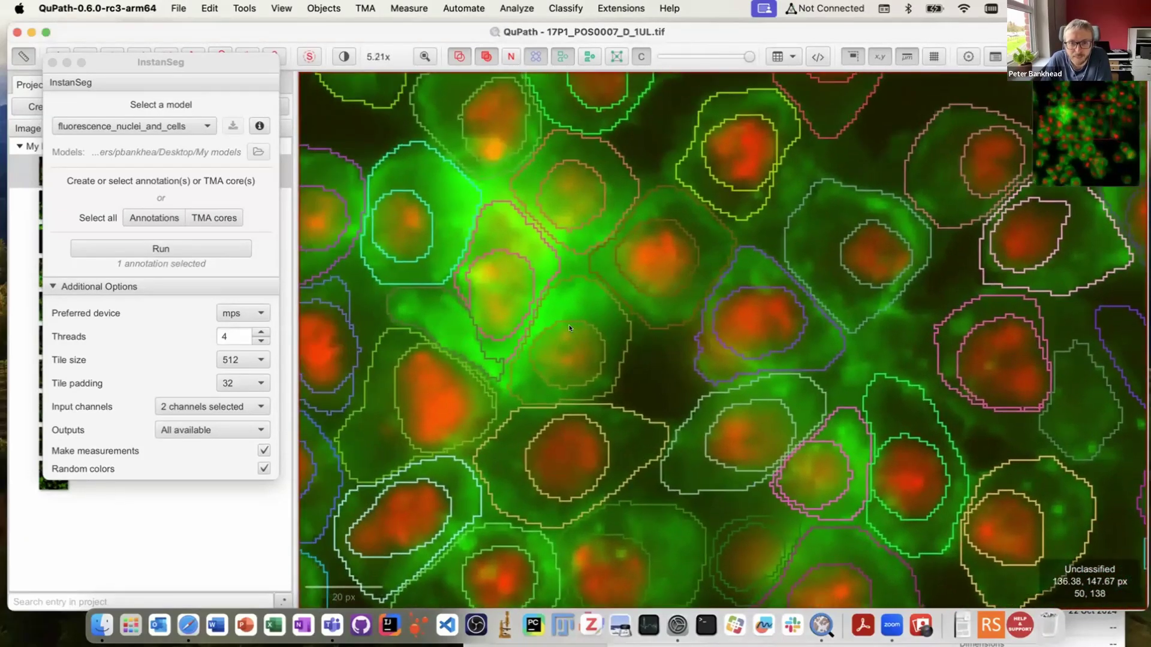
scroll(697, 374, down, 5)
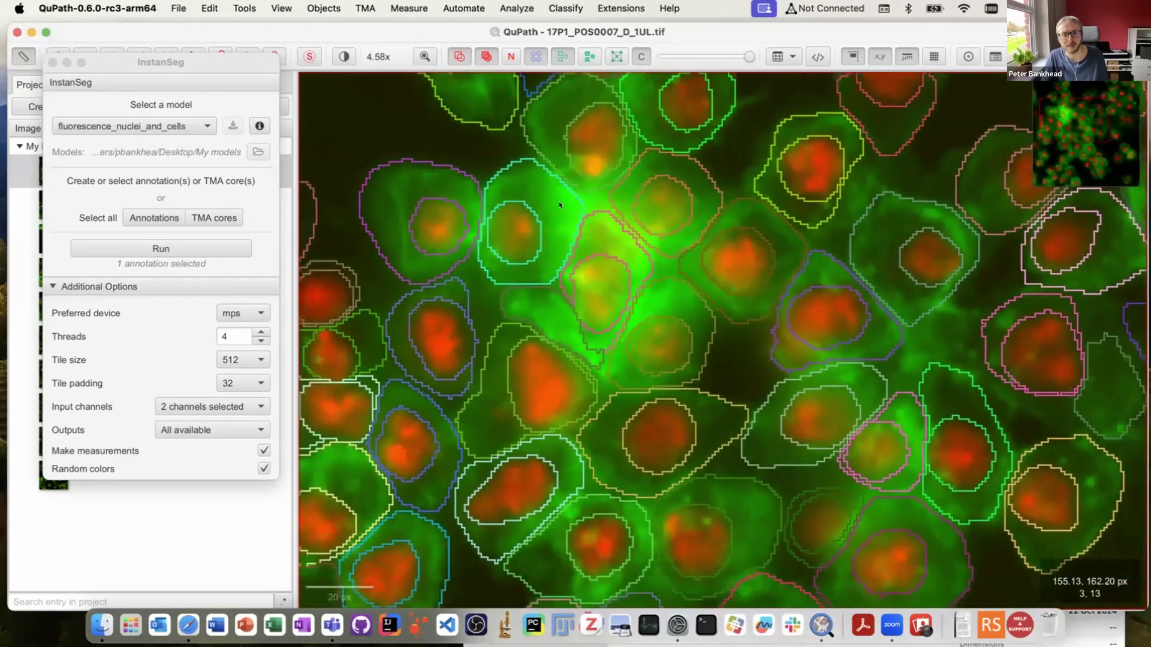
scroll(466, 271, up, 6)
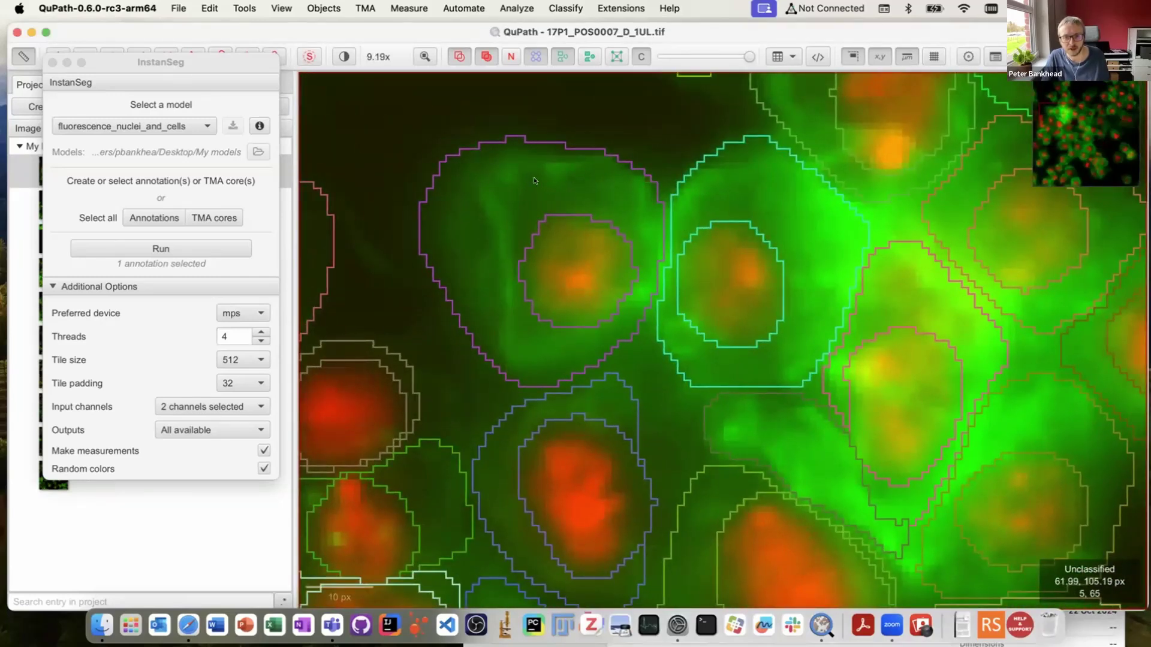
scroll(676, 169, down, 3)
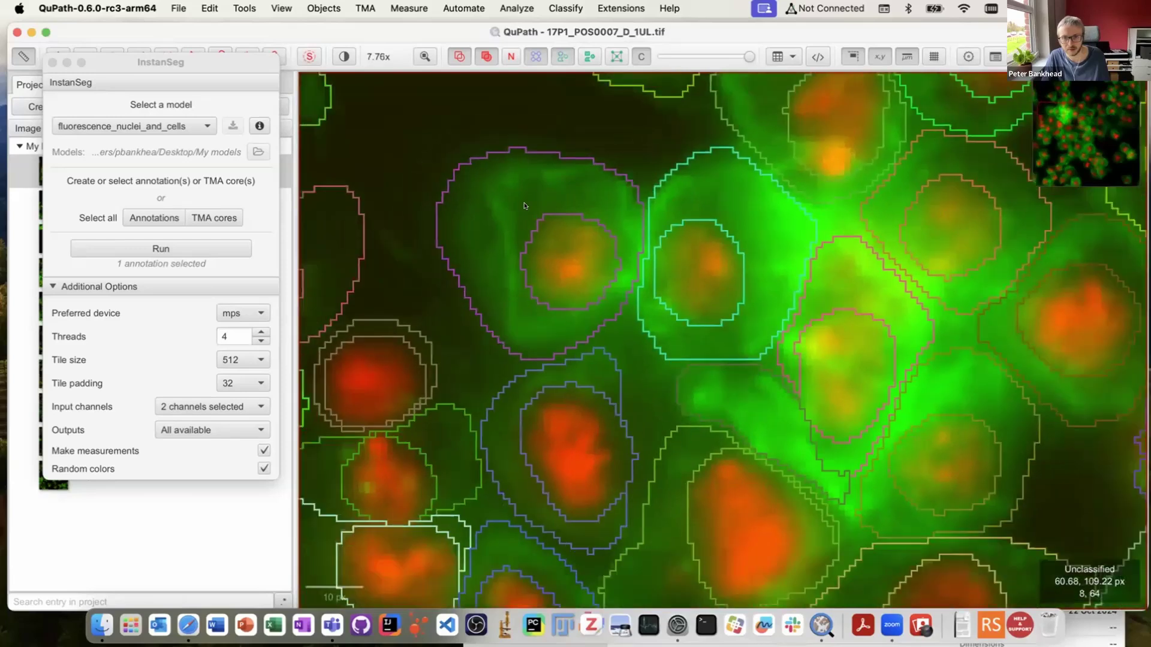
scroll(732, 383, down, 2)
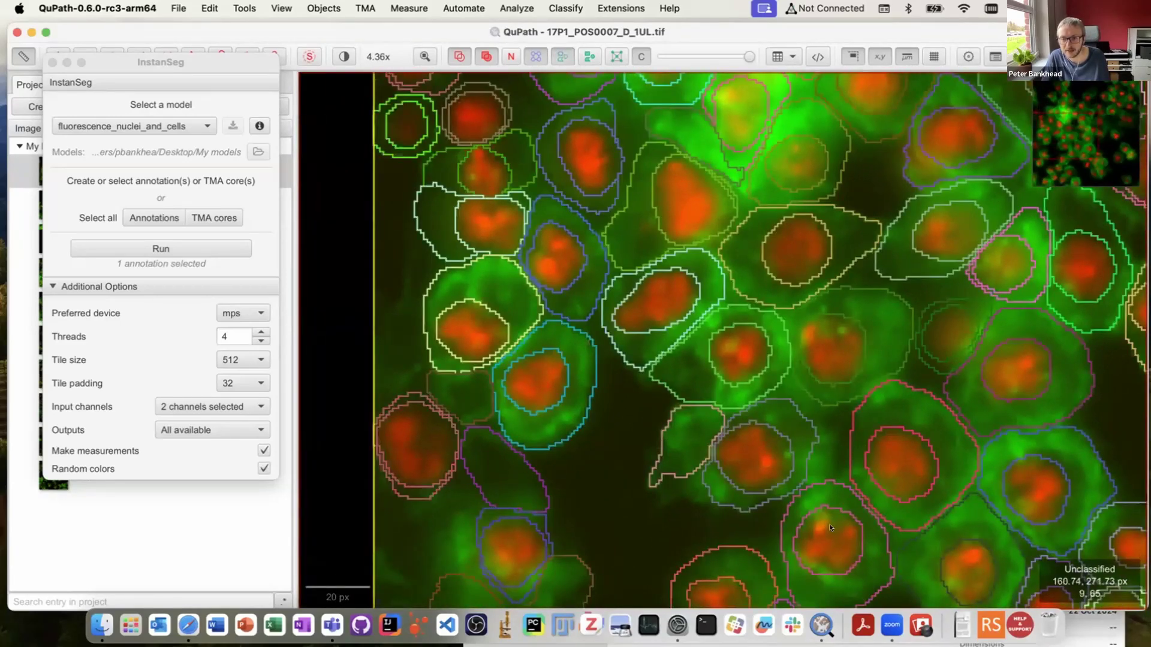
drag(962, 529, 742, 343)
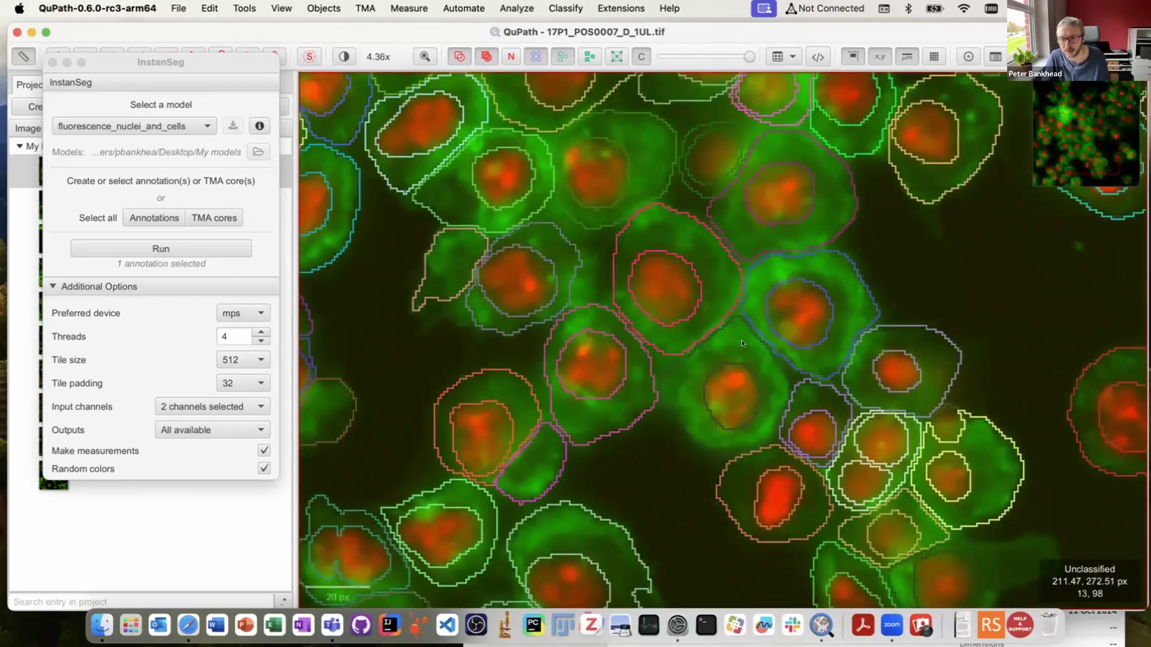
Compare the whole image with detections hidden and shown, and toggle the detection fill on and off
scroll(728, 409, down, 5)
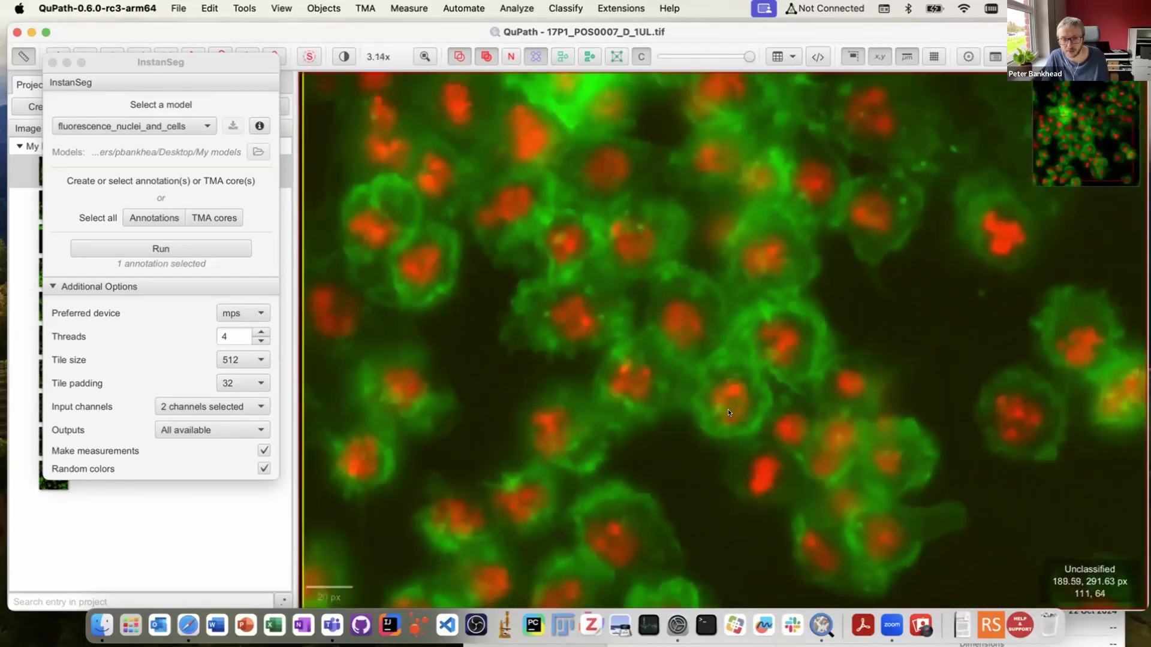
drag(185, 62, 382, 84)
click(612, 511)
click(612, 511)
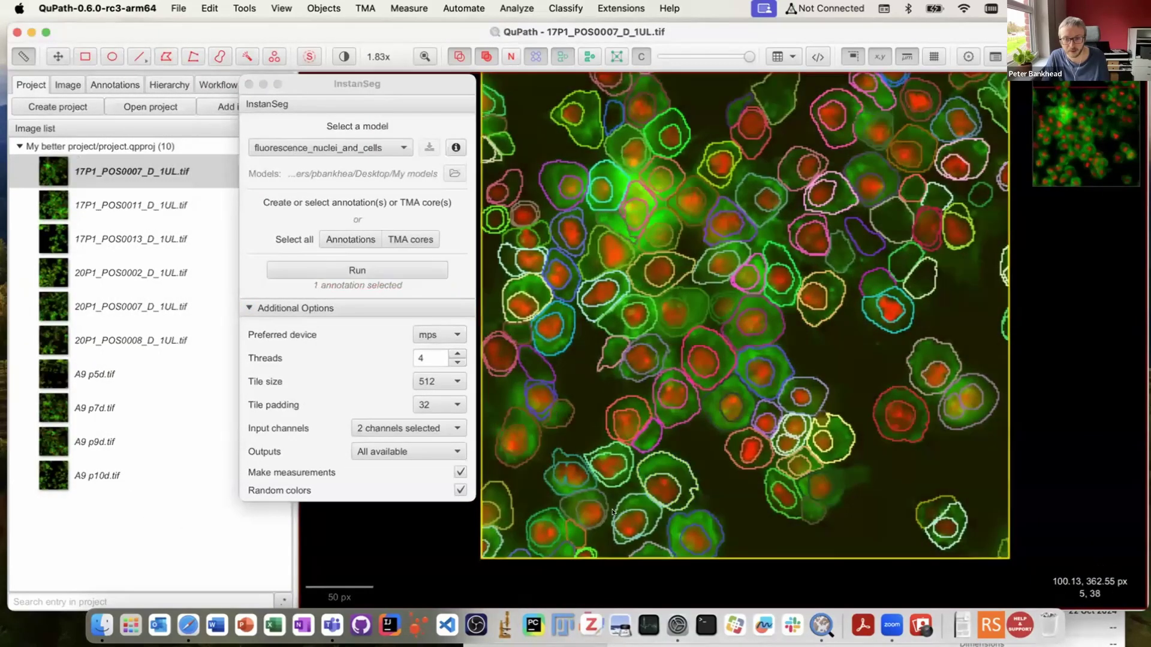
click(612, 511)
click(522, 476)
key(f)
key(f)
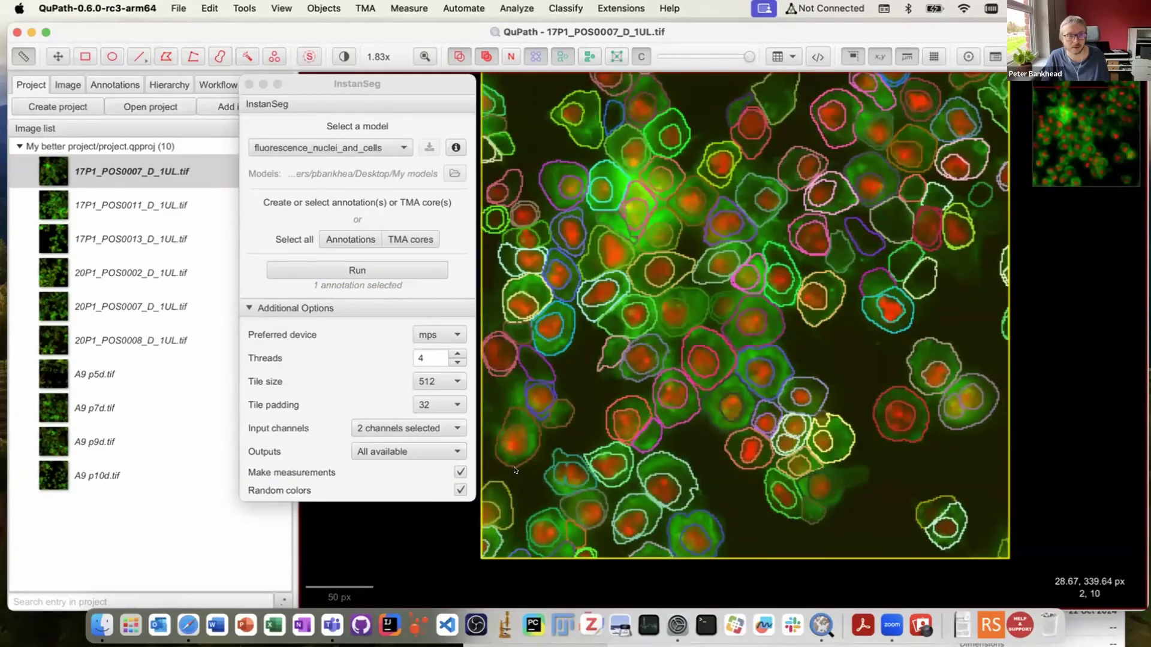
Create a script from the image's full command history, and close the InstanSeg dialog
drag(304, 75, 362, 73)
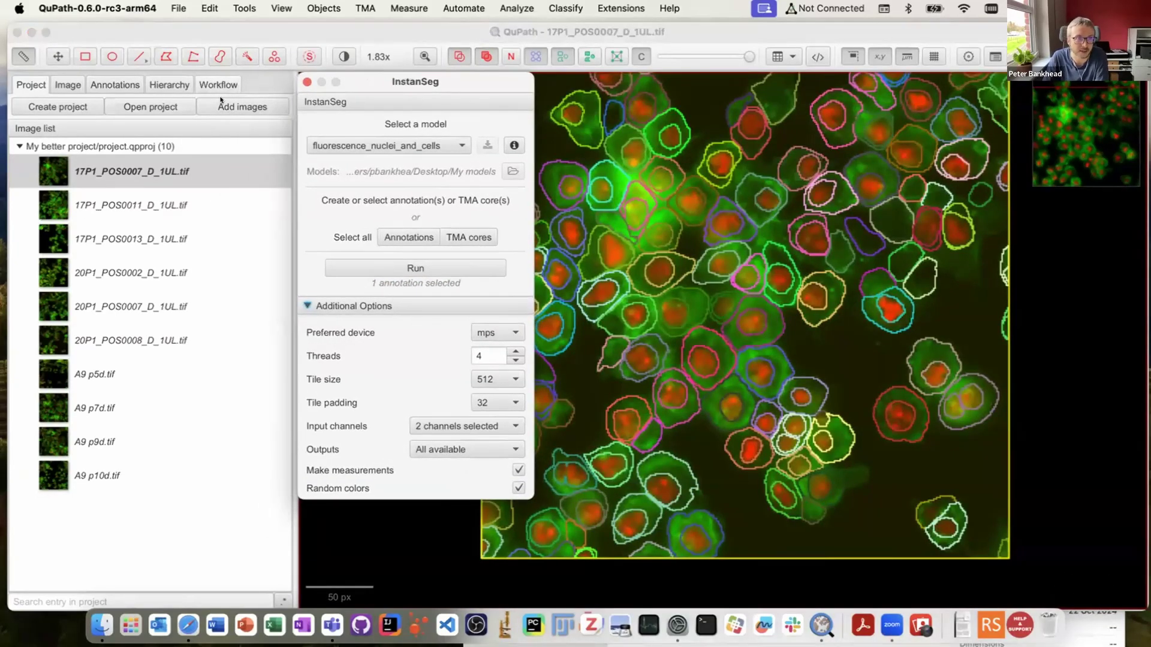
click(218, 84)
click(220, 587)
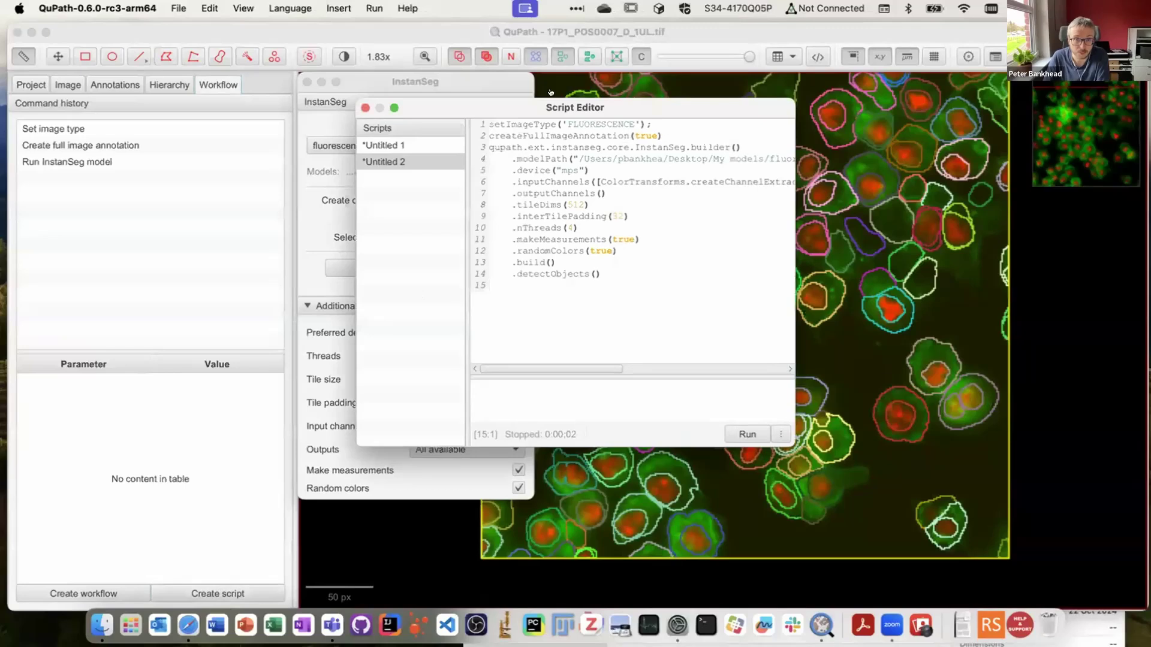
click(307, 82)
drag(412, 108, 133, 129)
Run the InstanSeg script for all ten images in the project, saving the results, and refresh the open image
click(501, 455)
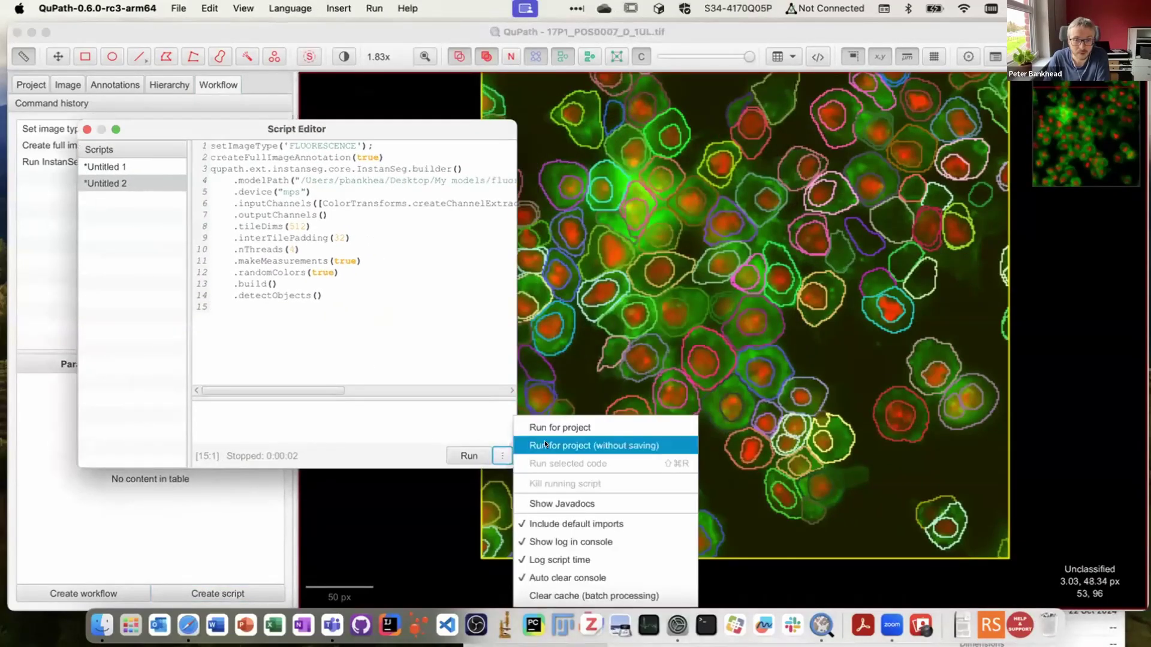
click(552, 427)
click(579, 274)
click(761, 440)
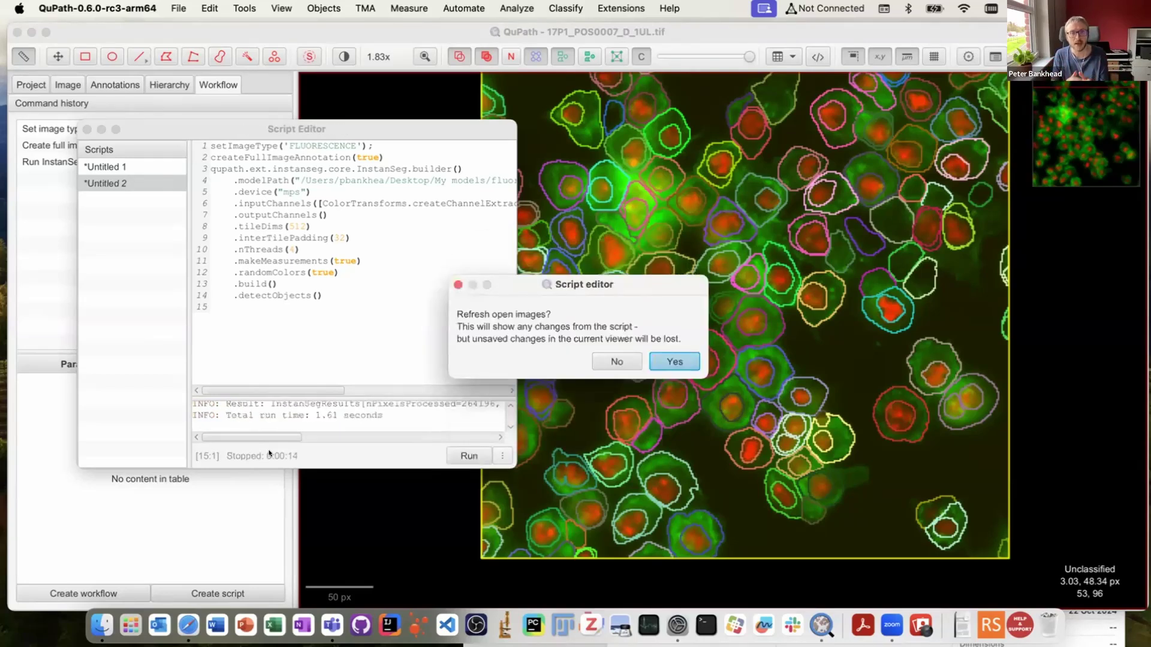
click(652, 355)
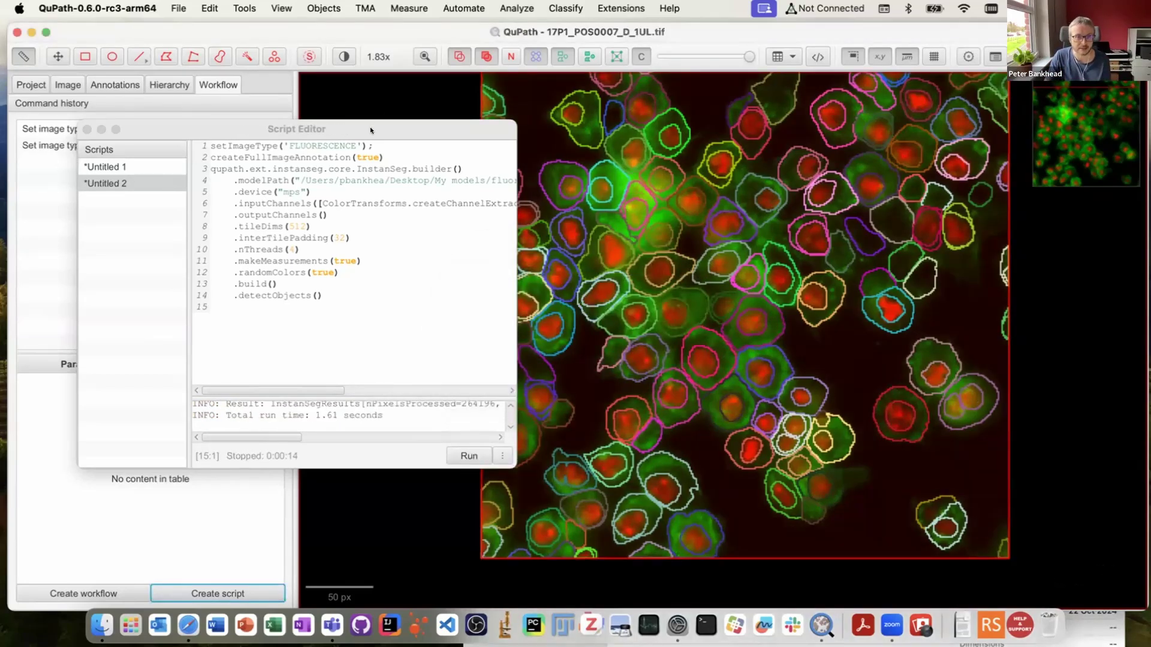
Open 17P1_POS0011_D_1UL.tif, close the script editor and examine the cells detected in the image
drag(369, 127, 605, 438)
click(27, 84)
double_click(86, 202)
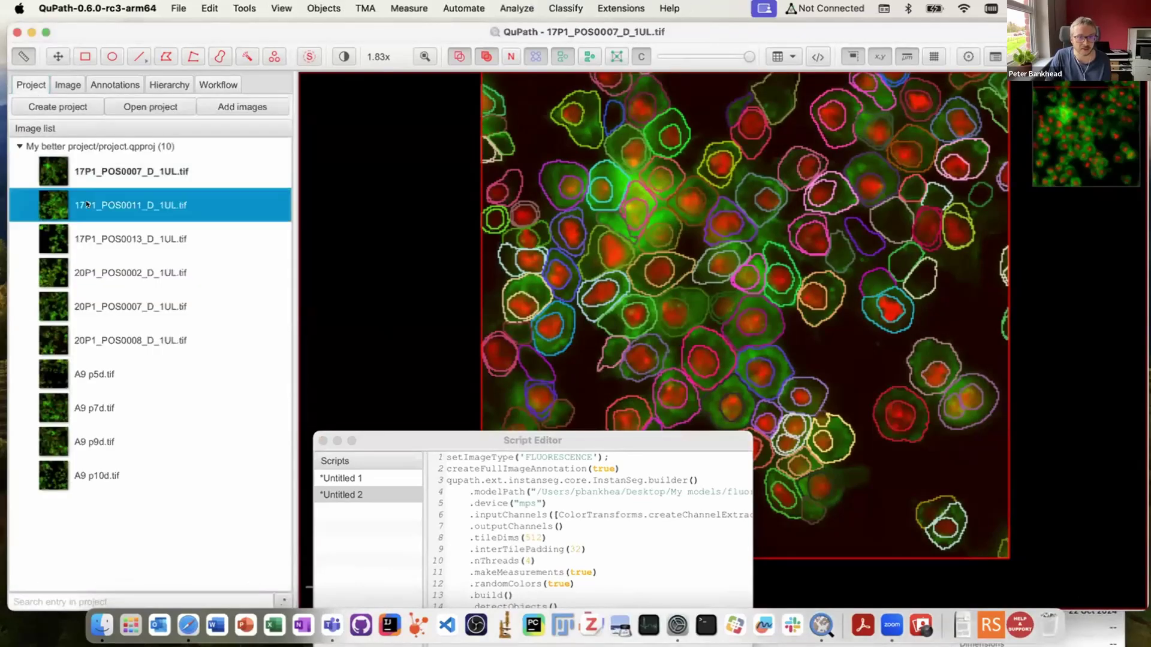
click(322, 441)
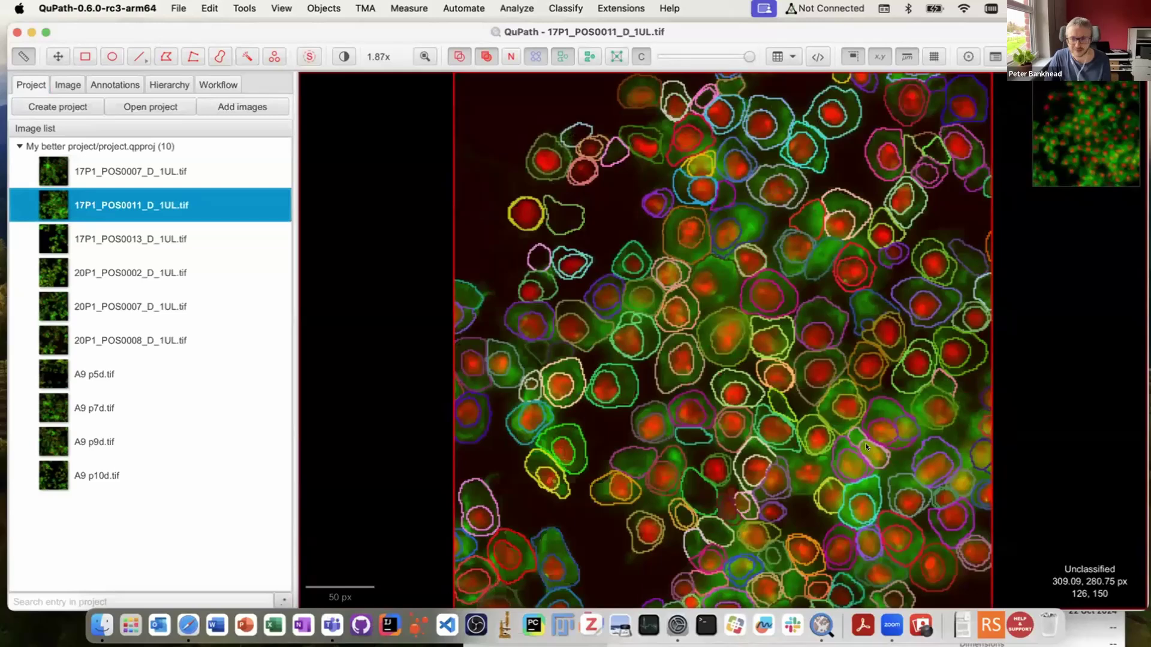
scroll(866, 446, up, 3)
drag(844, 451, 723, 417)
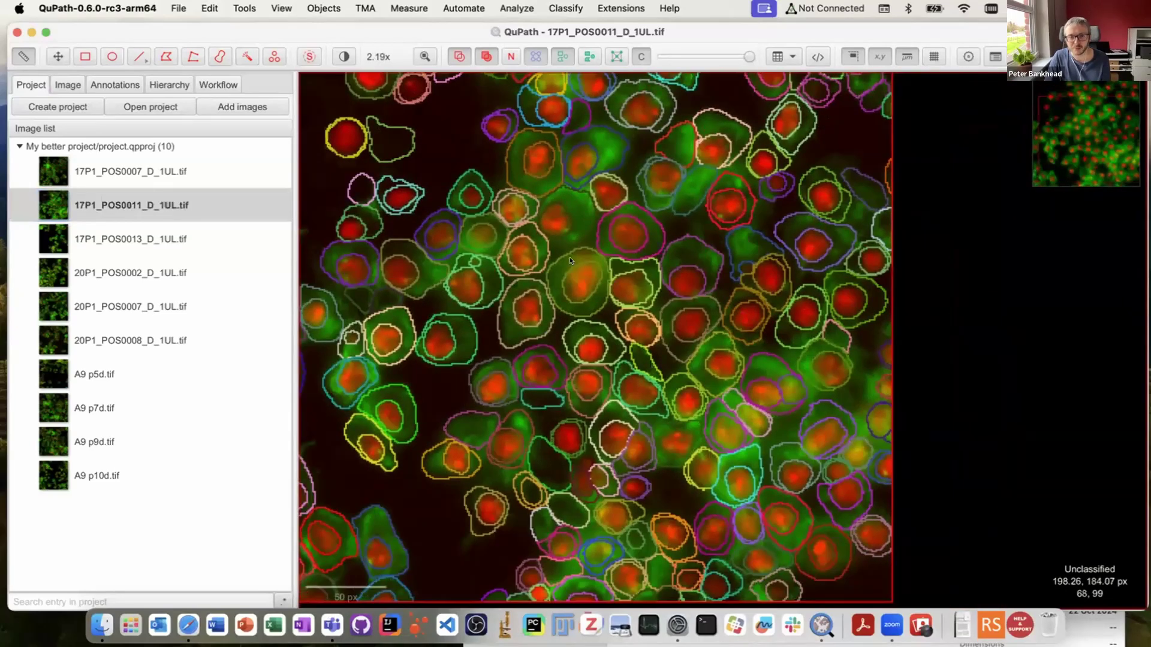
Open 17P1_POS0013_D_1UL.tif, 20P1_POS0007_D_1UL.tif, A9 p5d.tif and A9 p9d.tif in turn to check their cell detections
double_click(132, 239)
double_click(132, 307)
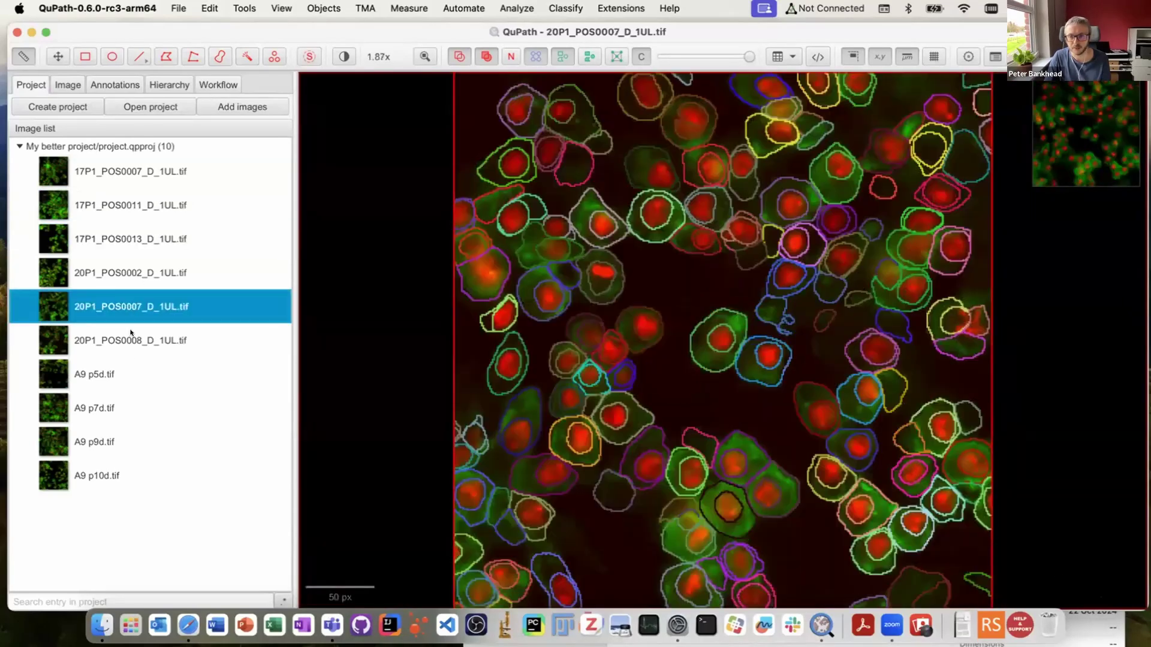
double_click(129, 388)
click(123, 454)
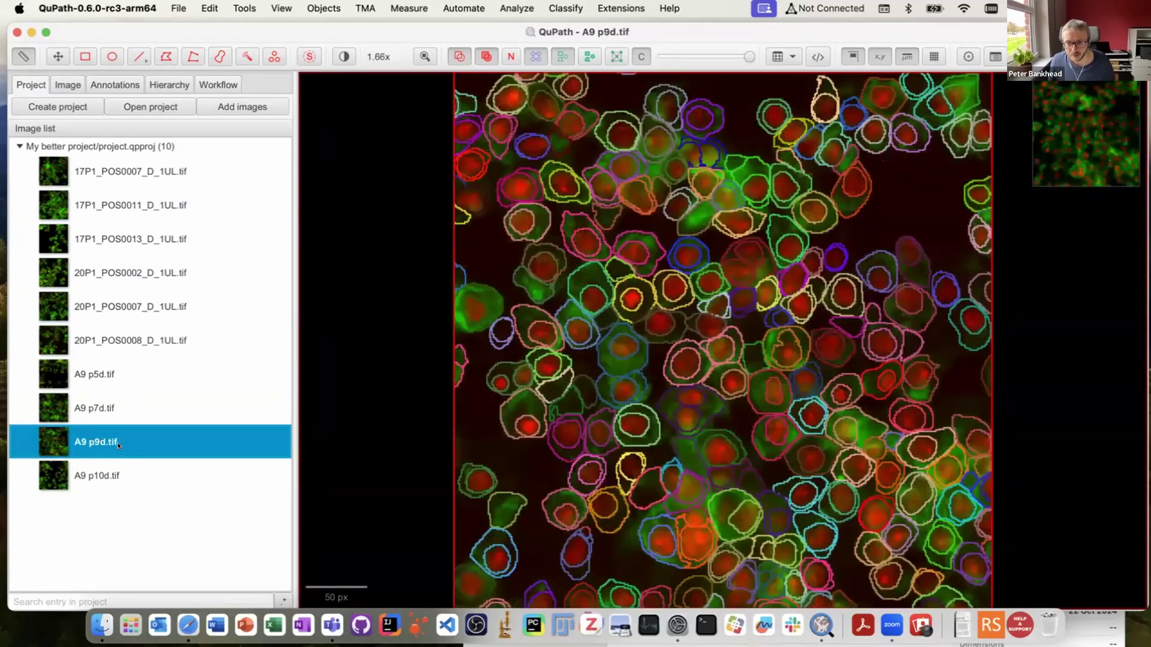
mouse_move(118, 445)
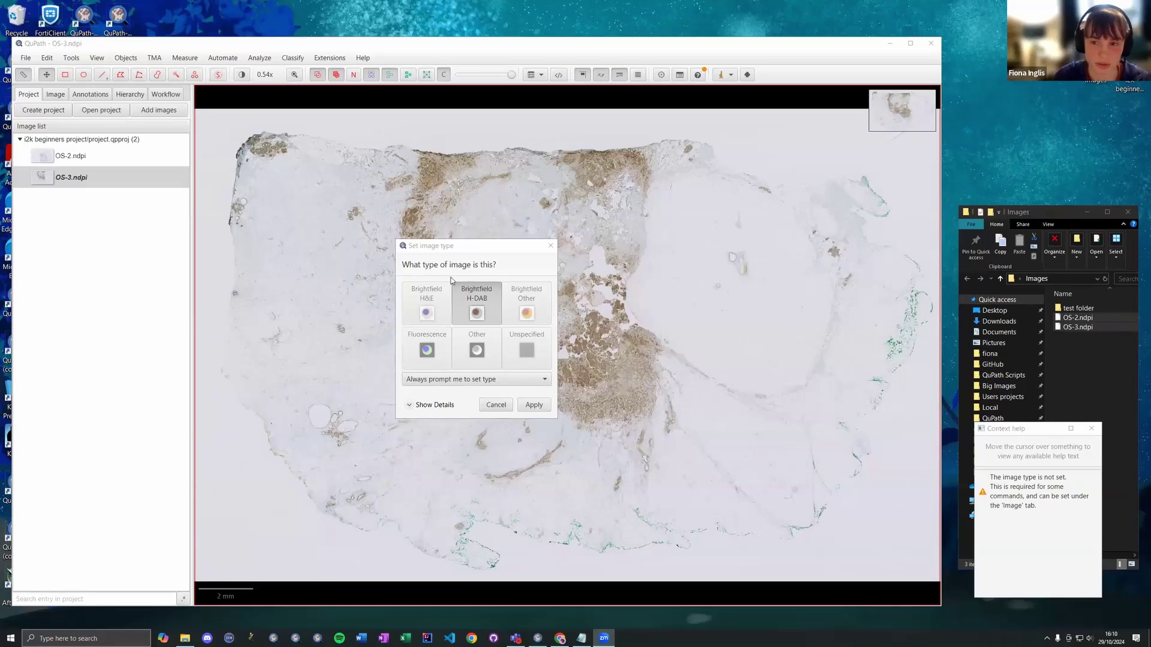
Set the image type of OS-3.ndpi to Brightfield H-DAB
click(443, 249)
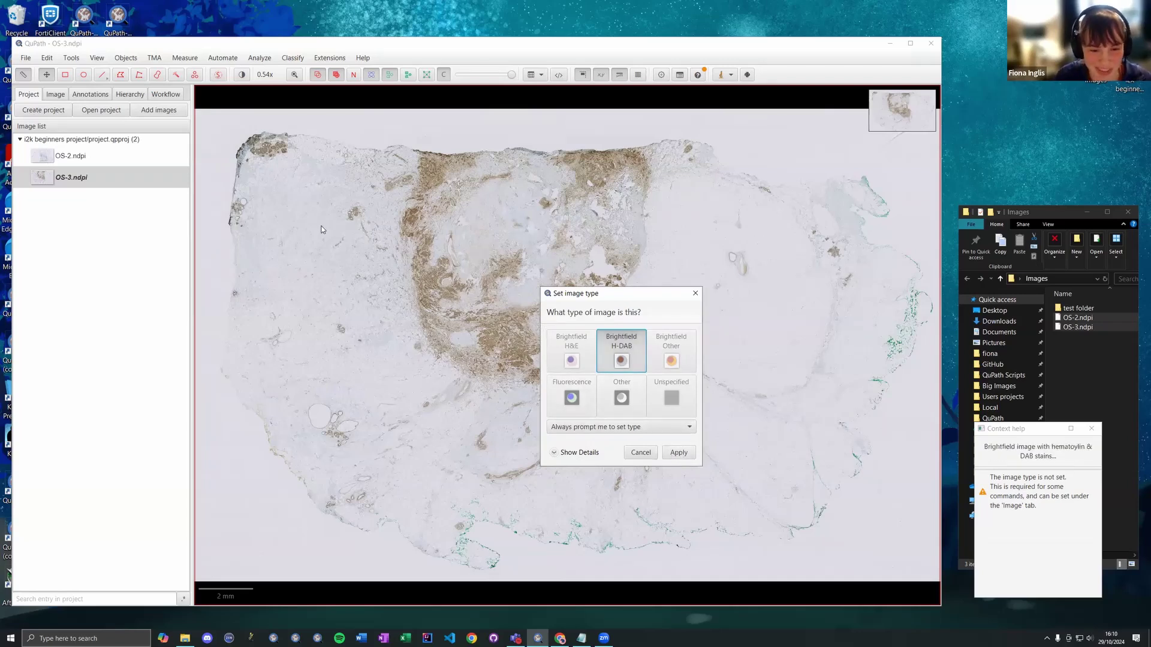
click(678, 453)
Examine the brown-stained tissue in OS-3.ndpi at different magnifications, from individual cells to the surrounding pale tissue
scroll(600, 411, up, 2)
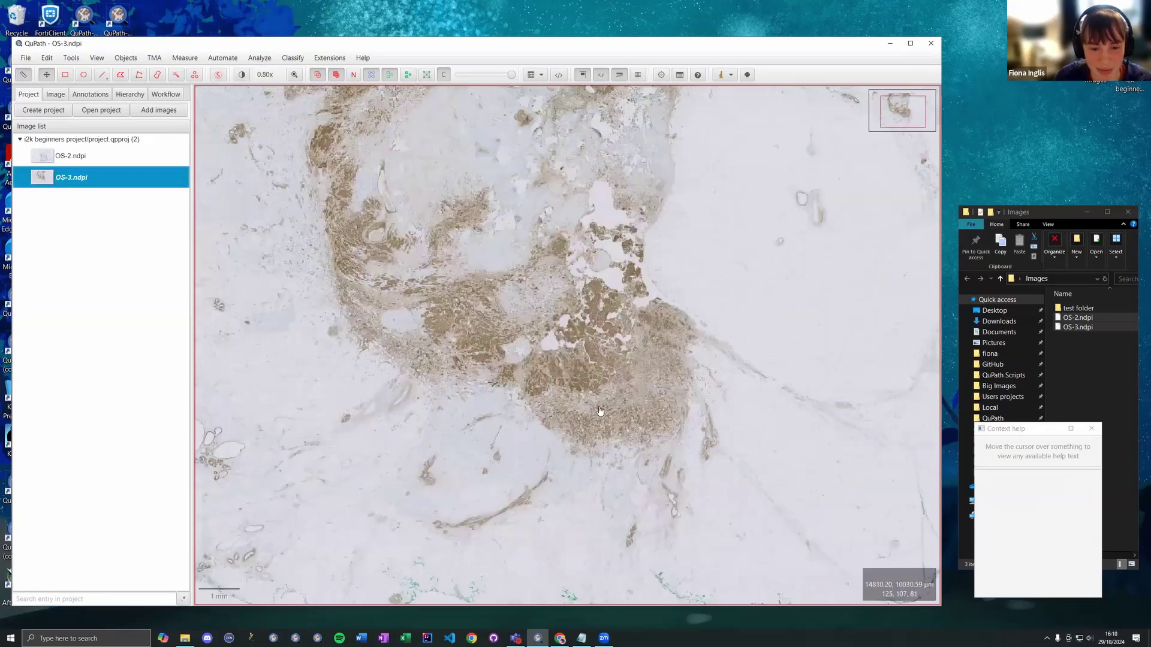
scroll(504, 349, up, 5)
scroll(467, 324, up, 5)
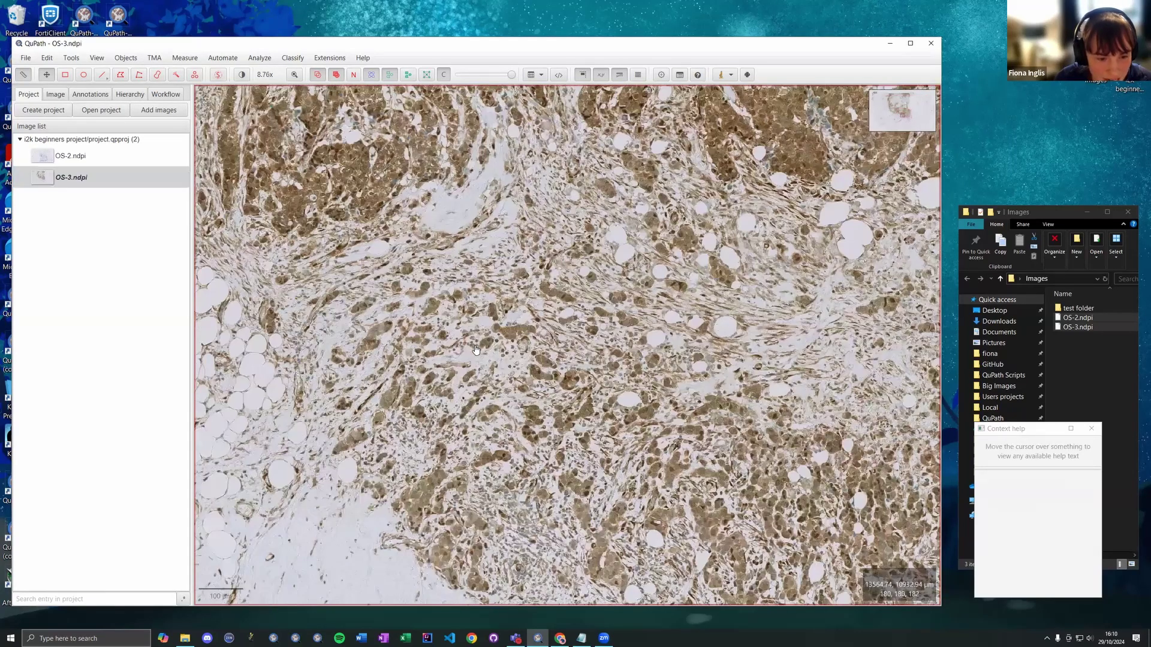
scroll(440, 340, up, 7)
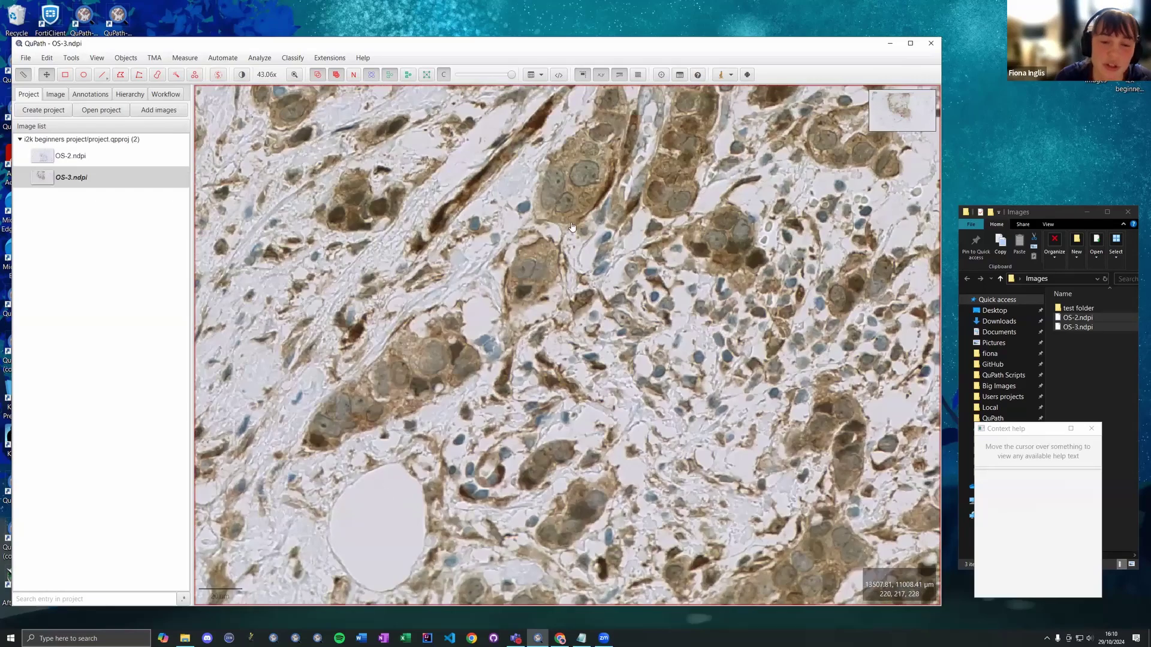
scroll(537, 343, down, 4)
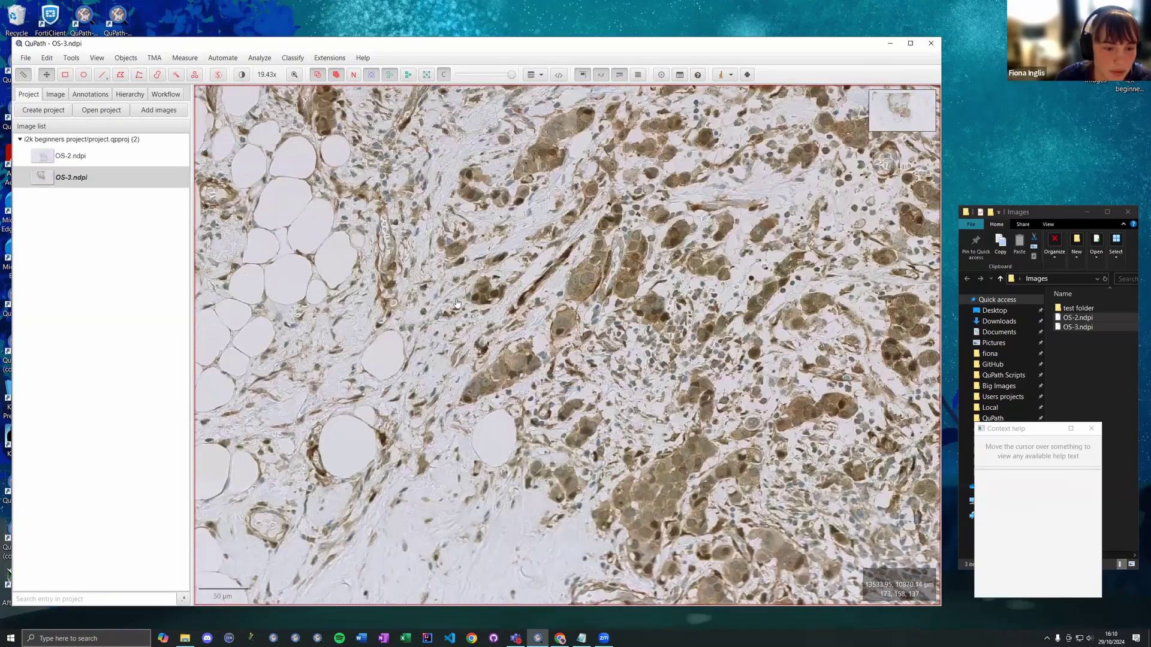
scroll(474, 308, down, 3)
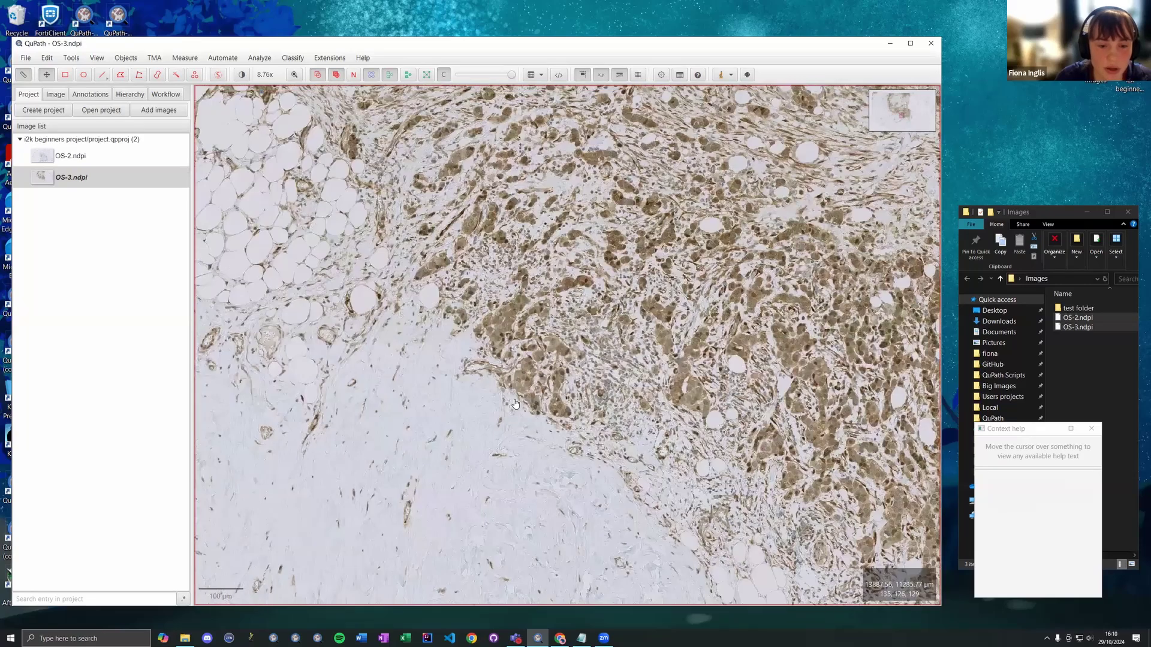
scroll(683, 268, down, 2)
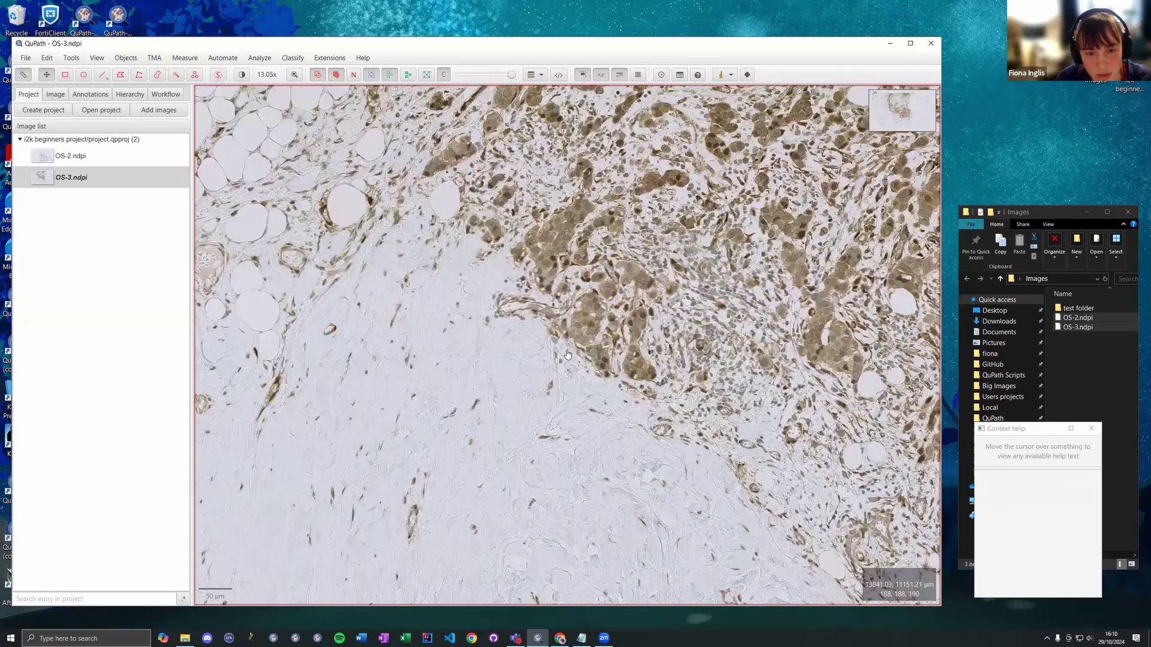
scroll(570, 262, down, 8)
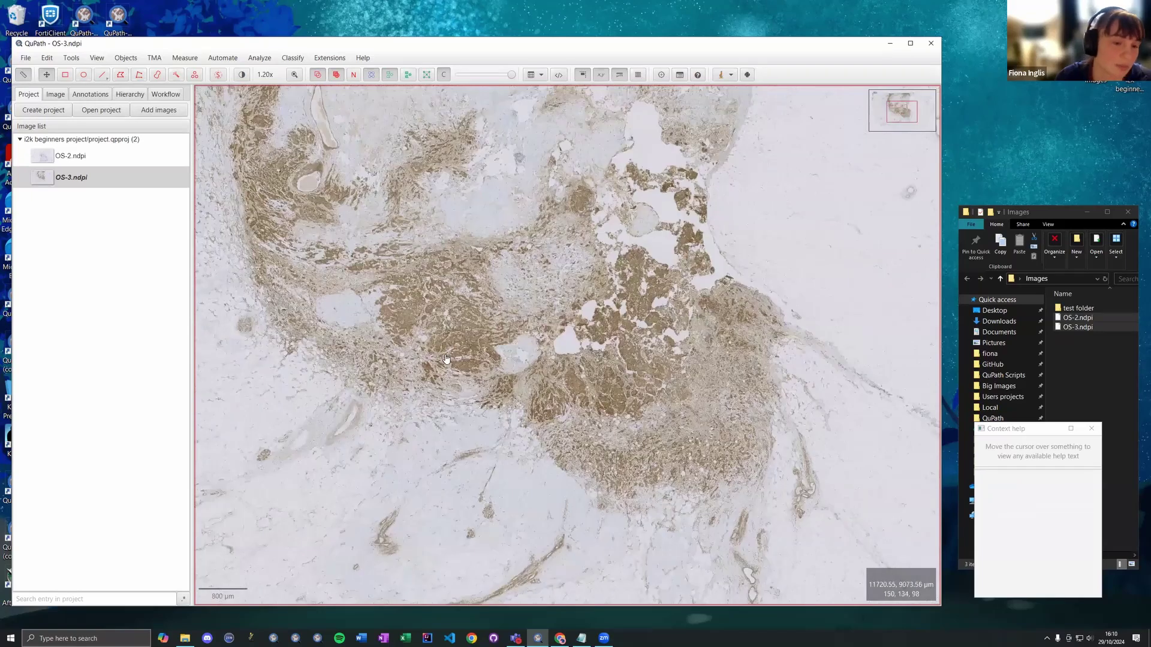
Start training a pixel classifier on OS-3.ndpi and move its window clear of the central tissue
scroll(512, 327, down, 5)
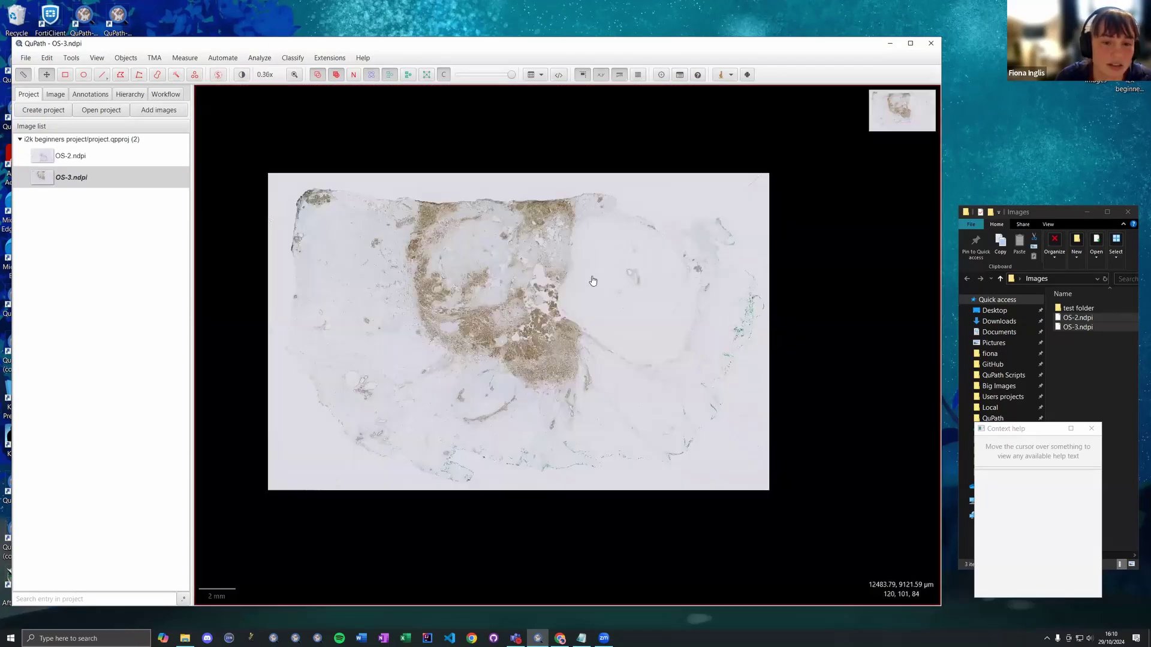
scroll(423, 315, up, 12)
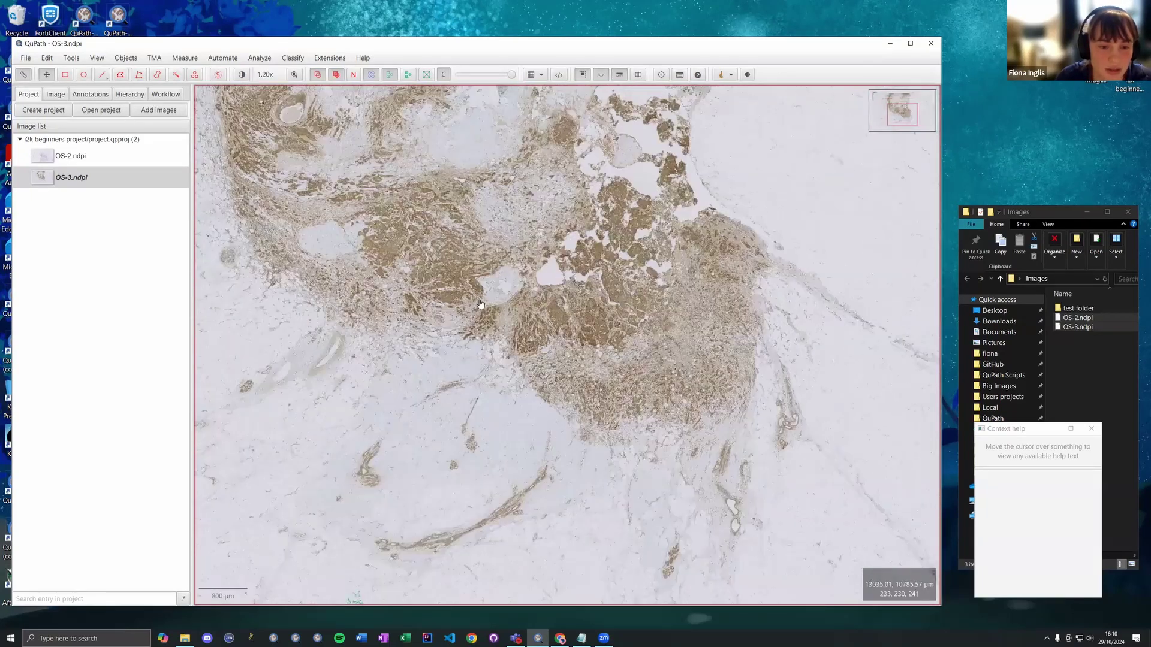
drag(491, 316, 501, 333)
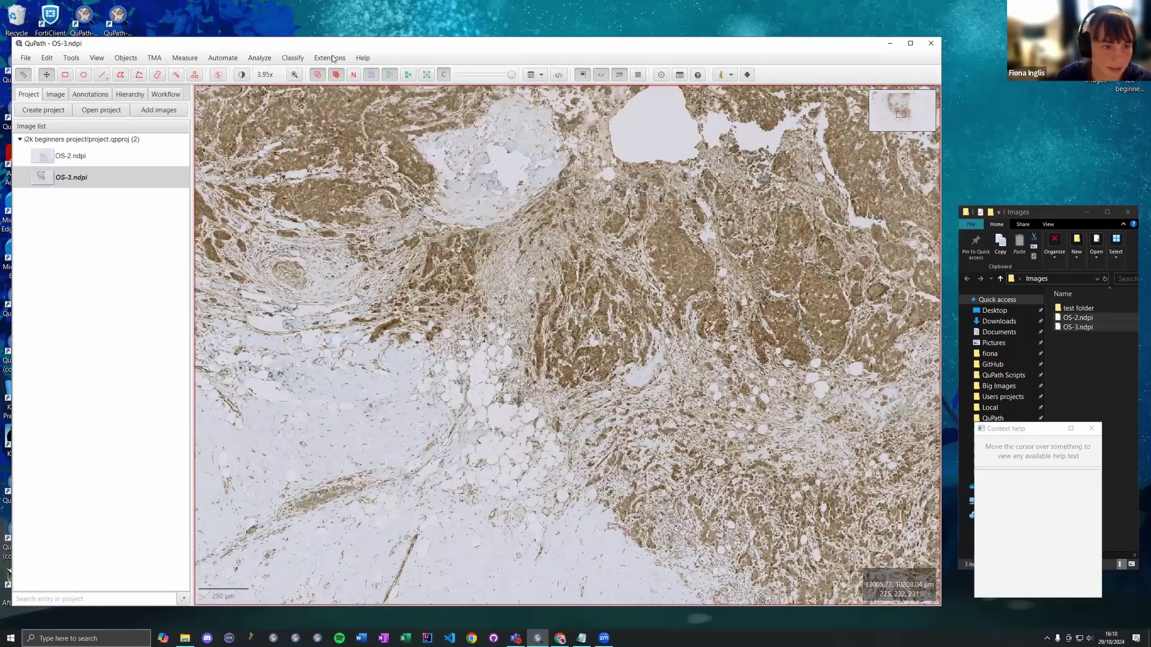
click(297, 59)
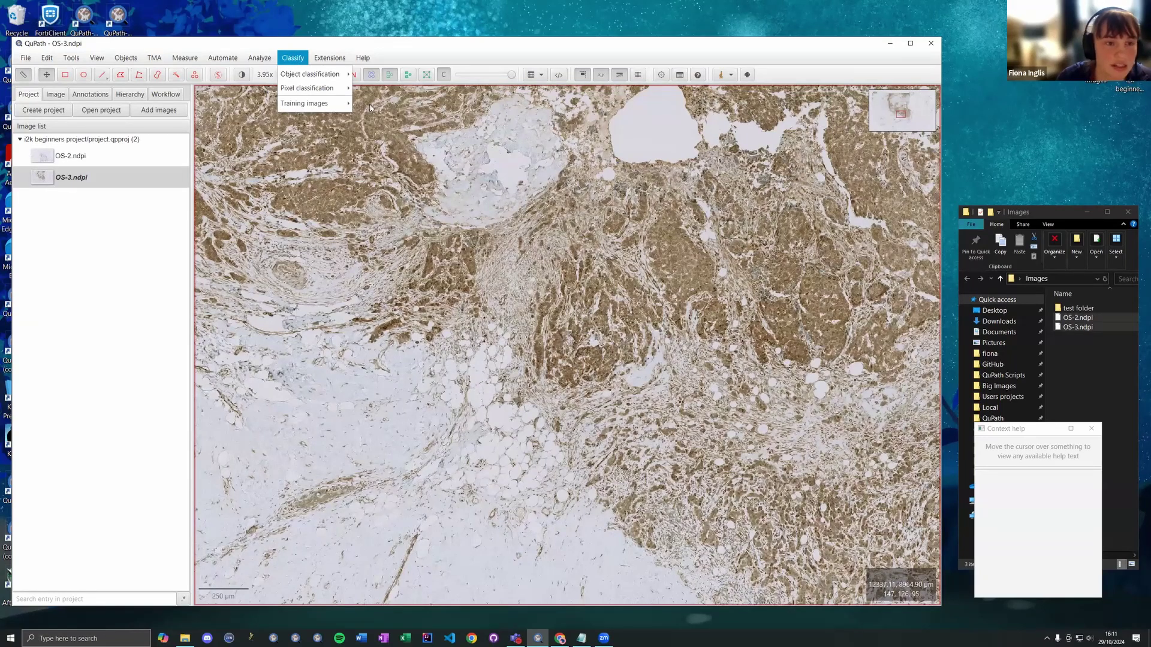
mouse_move(341, 88)
click(396, 105)
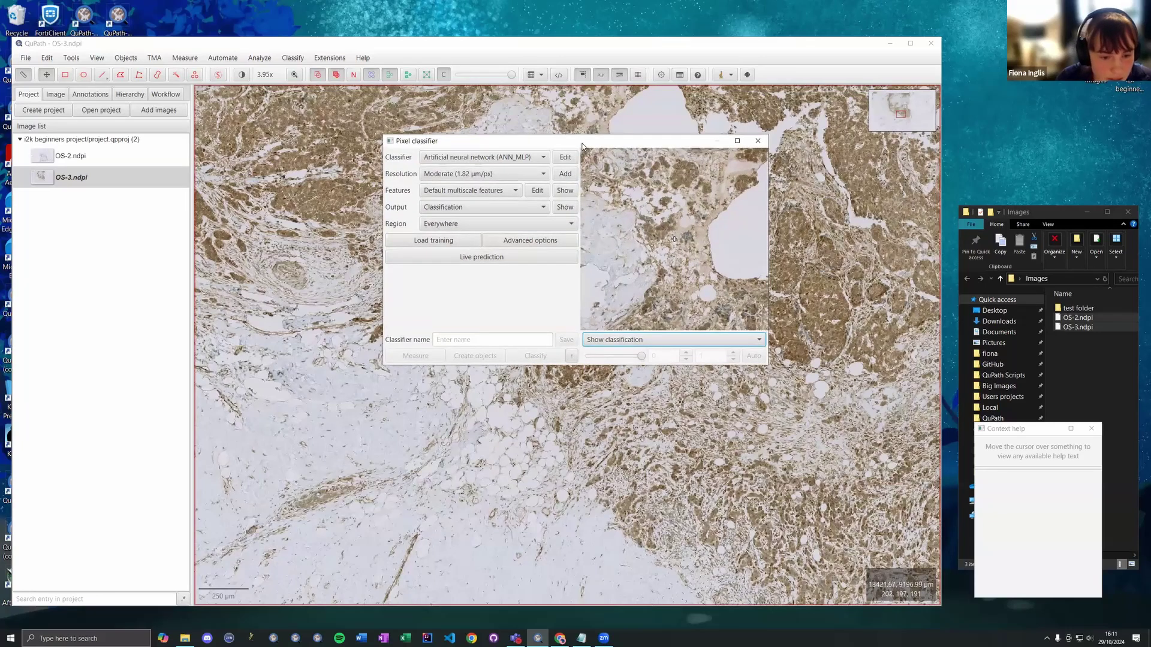
drag(422, 144, 671, 340)
Draw a polyline annotation about 27 µm long in a white fat space beside the brown tissue and classify it as Ignore*
scroll(500, 240, up, 2)
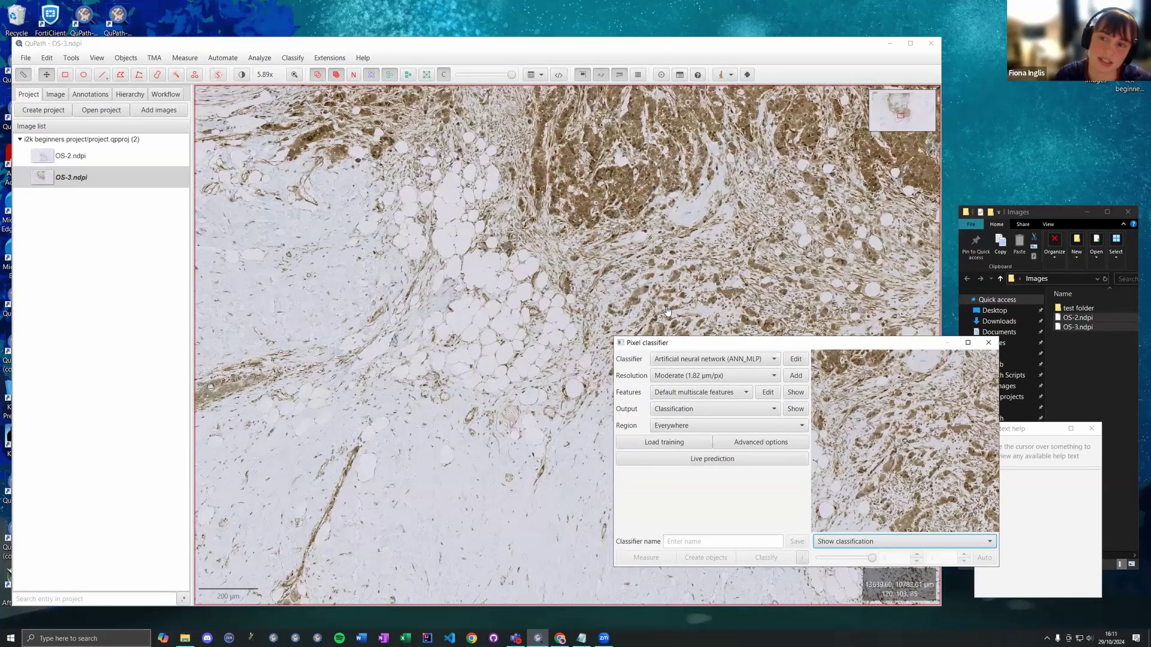
scroll(472, 242, up, 6)
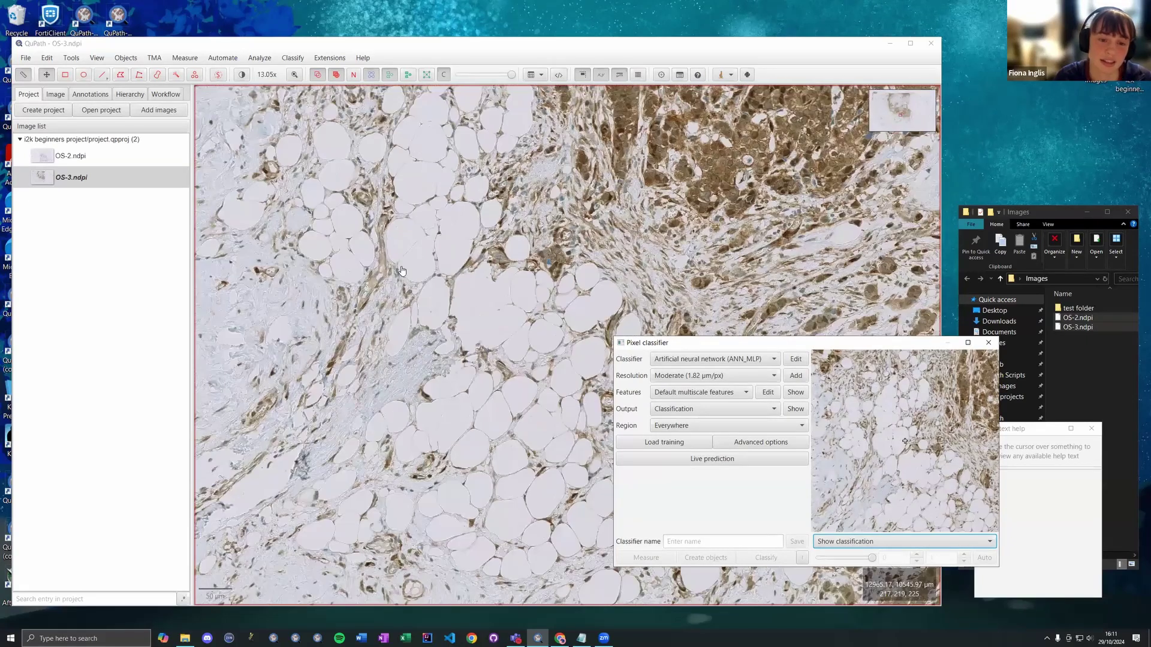
scroll(484, 247, down, 2)
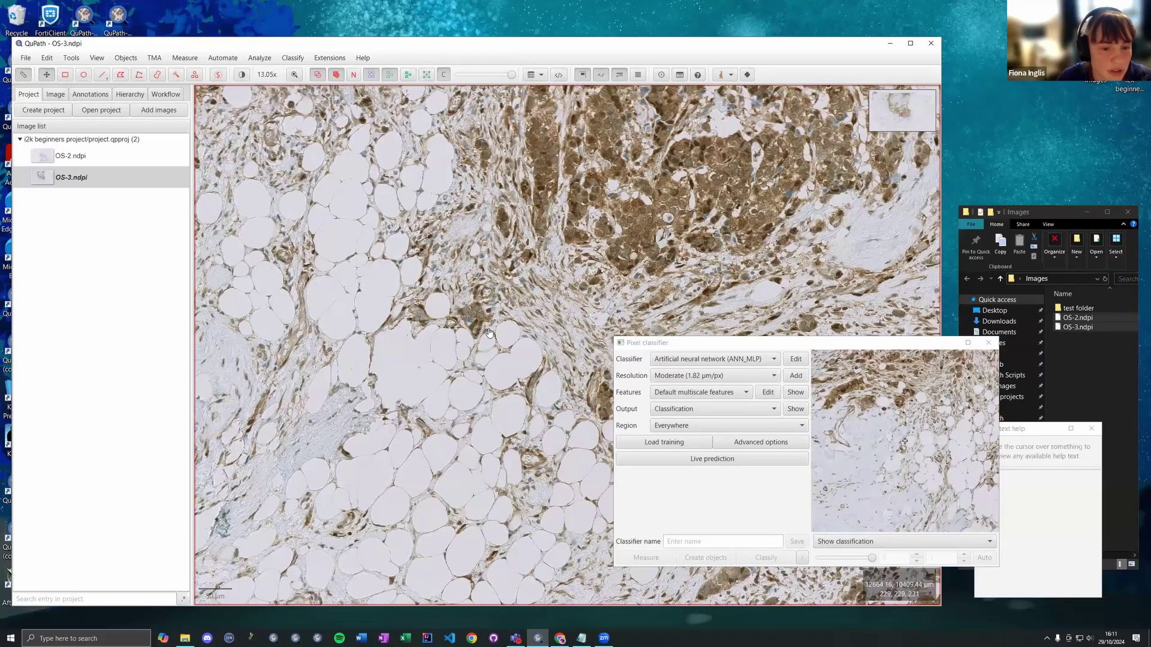
click(77, 95)
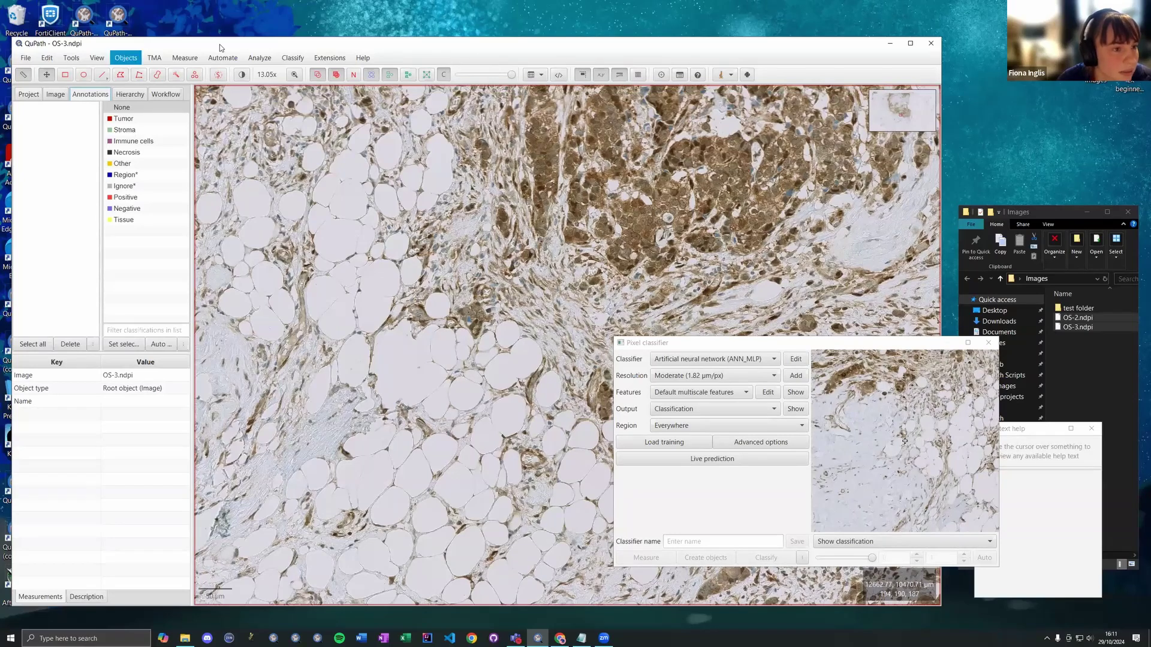
drag(220, 47, 216, 33)
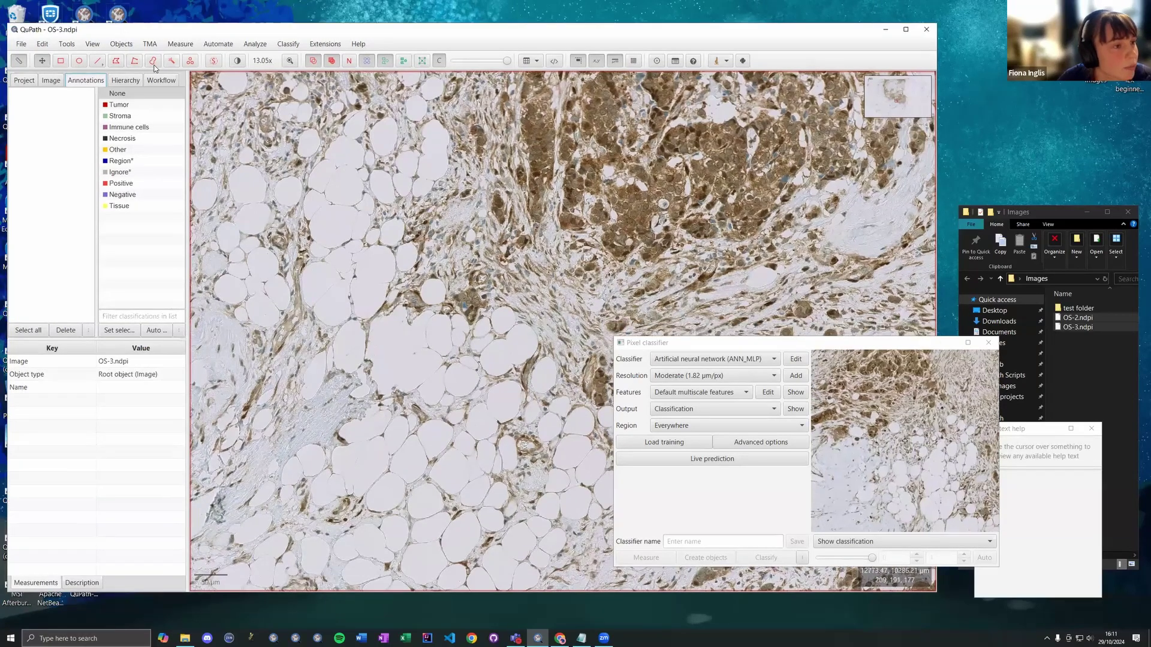
click(134, 61)
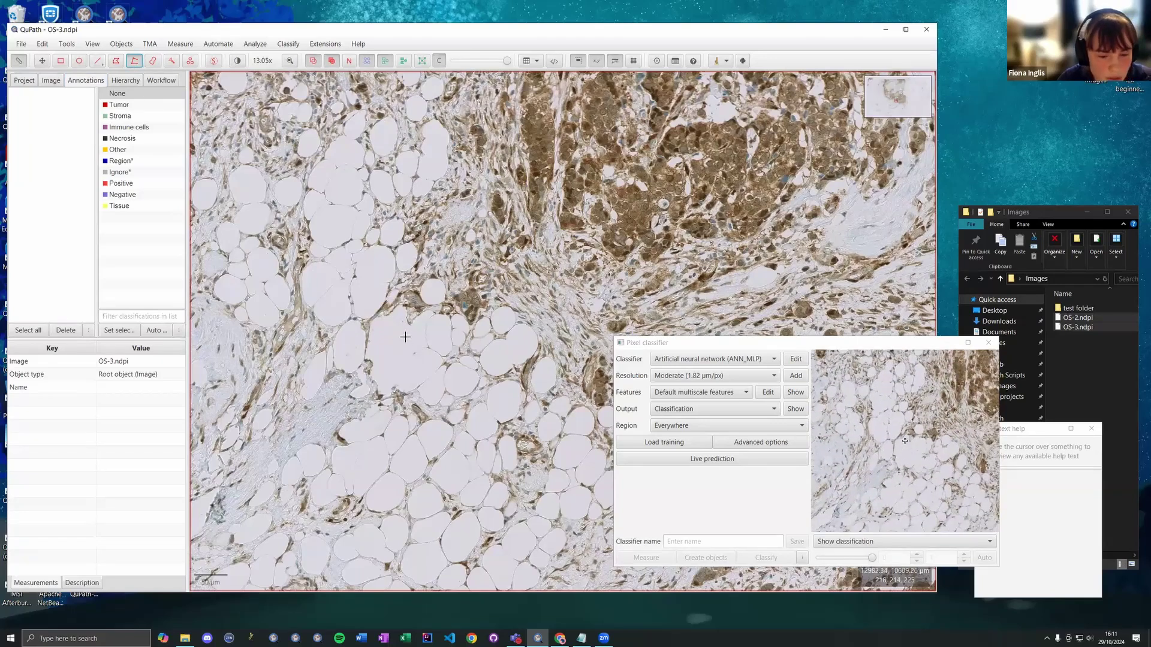
click(391, 329)
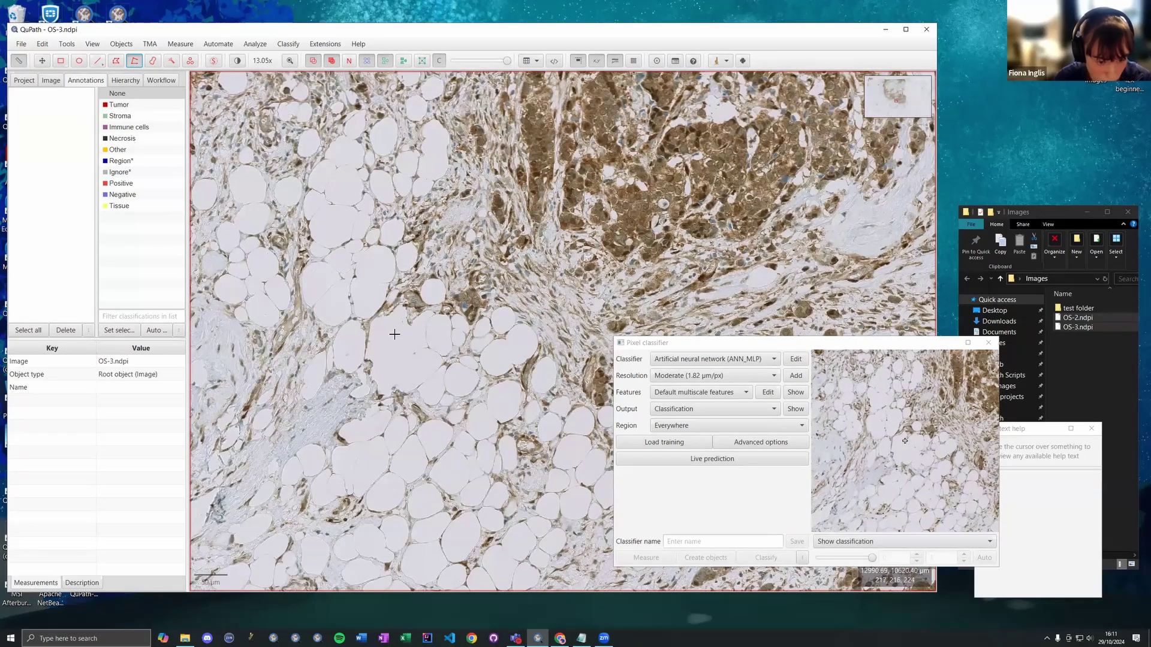
double_click(393, 340)
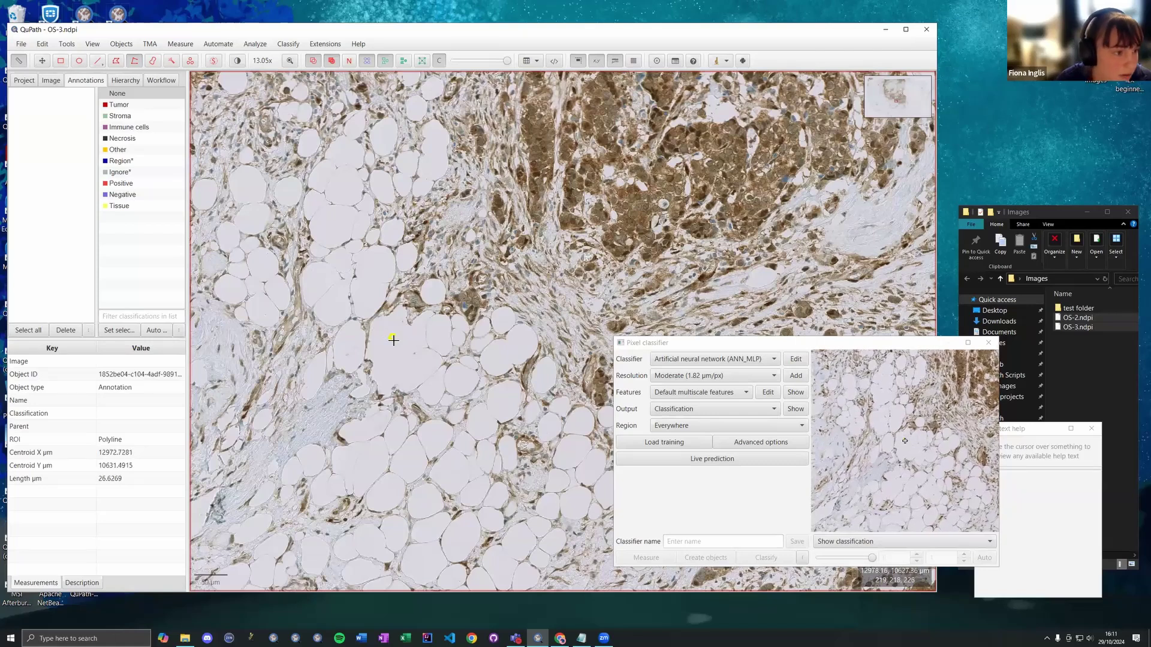
click(122, 171)
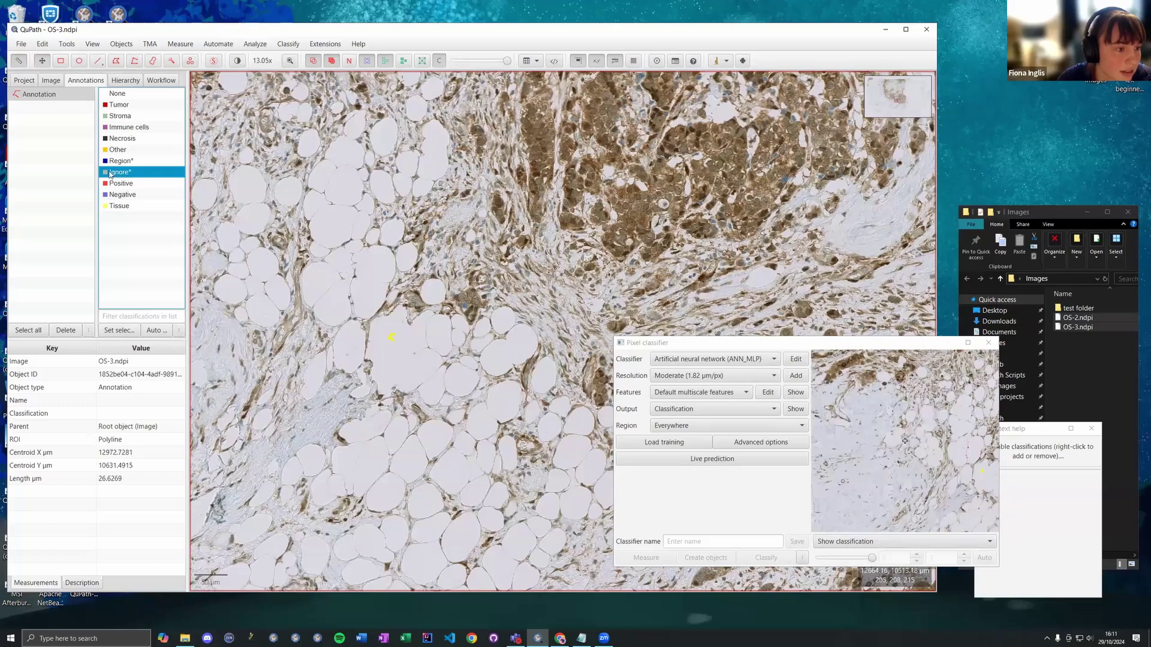
click(115, 332)
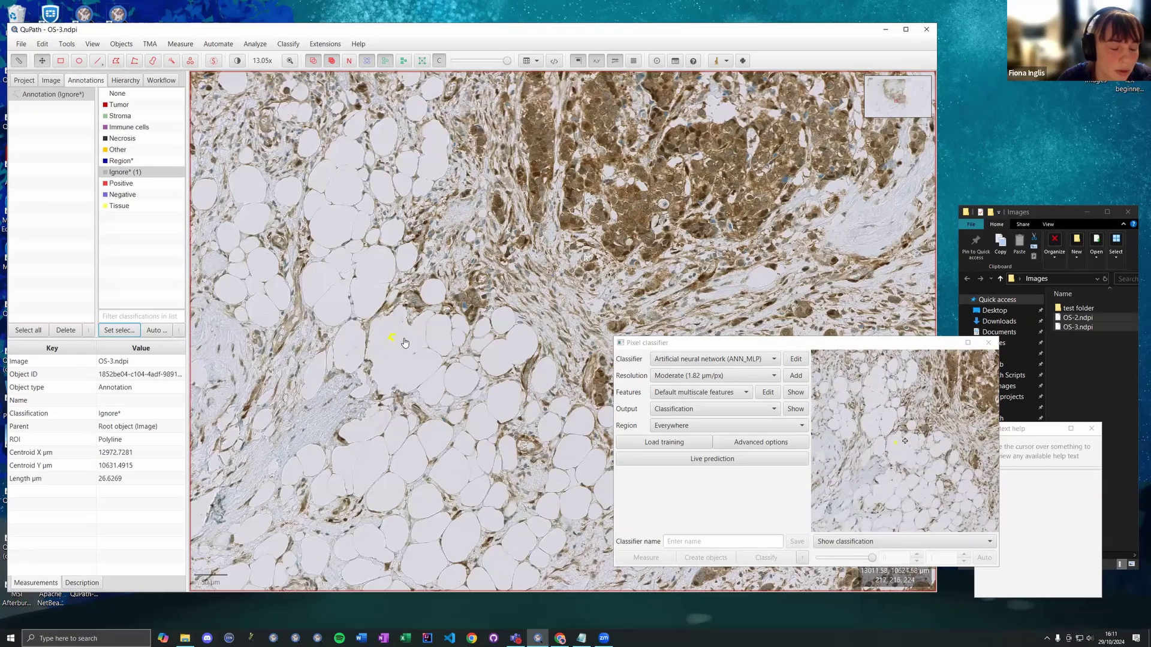
Draw a second polyline about 9 µm long in a lower white fat space and classify it as Ignore*
key(v)
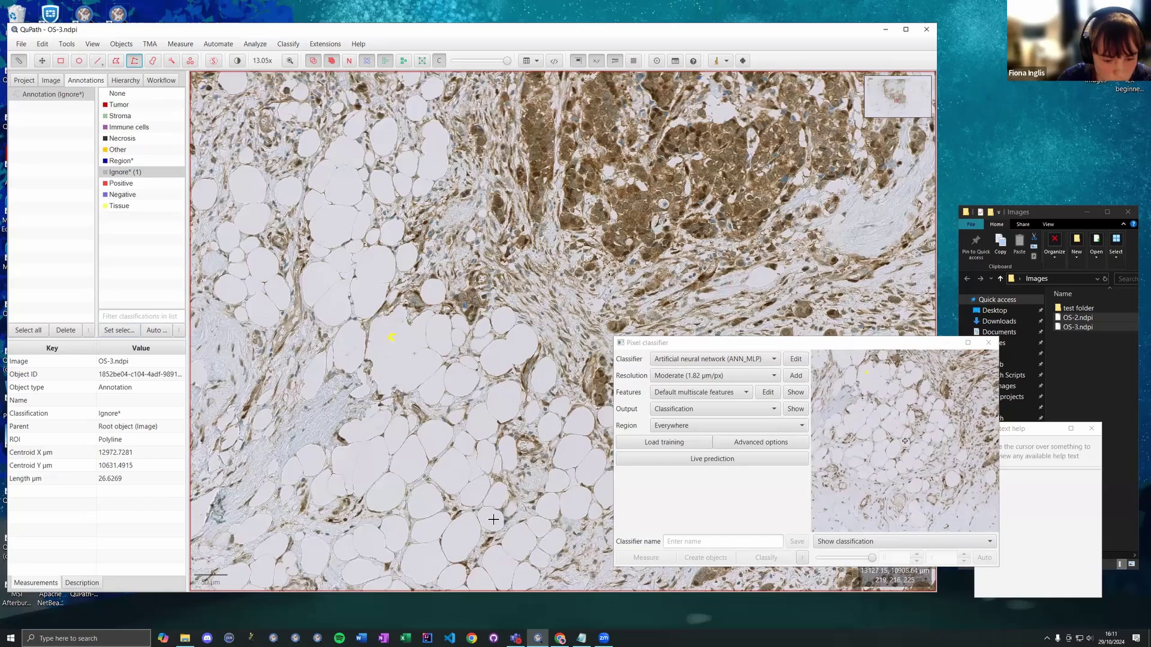
drag(494, 519, 488, 517)
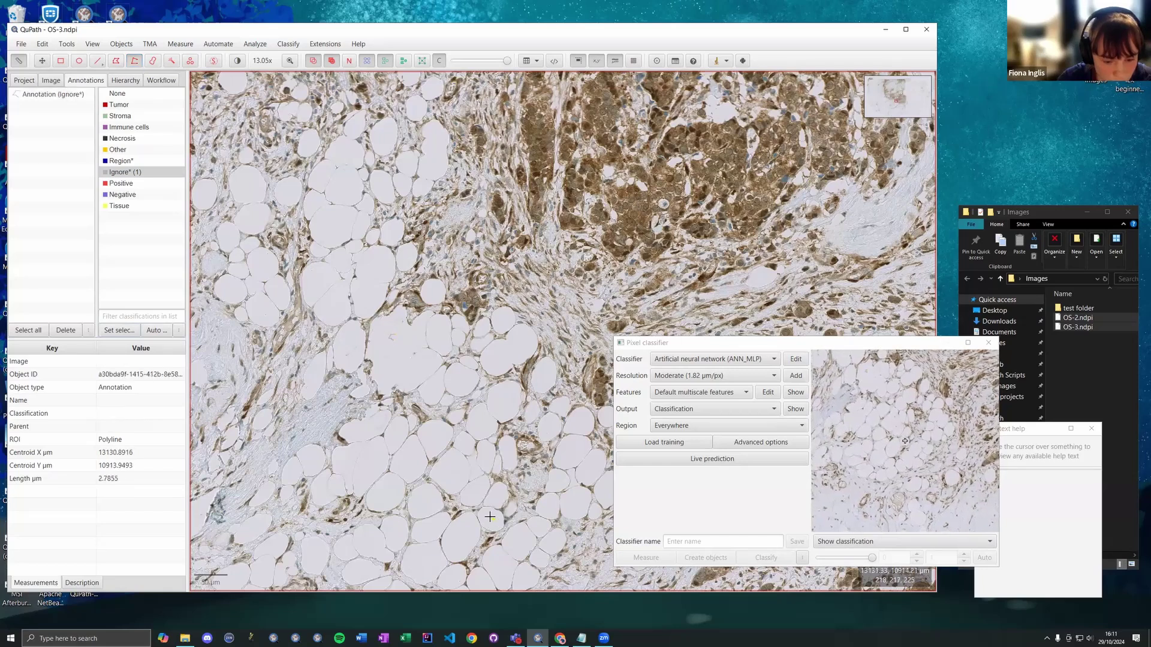
click(123, 330)
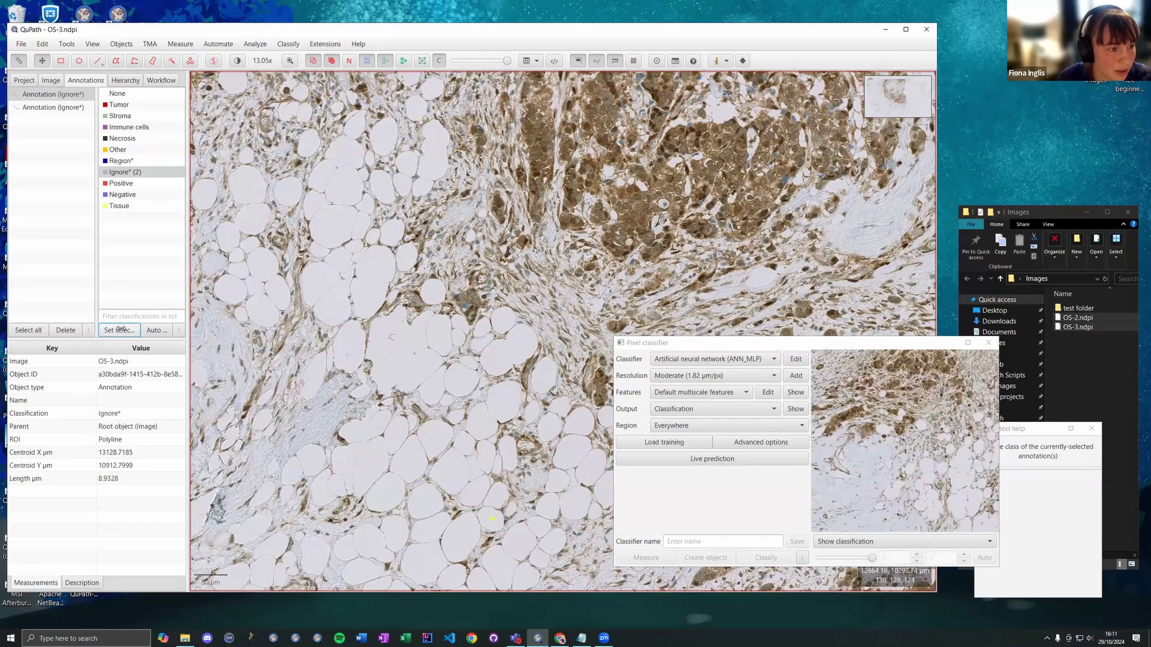
Draw a polyline annotation about 9 µm long inside the dense brown-stained cell cluster
scroll(519, 542, up, 2)
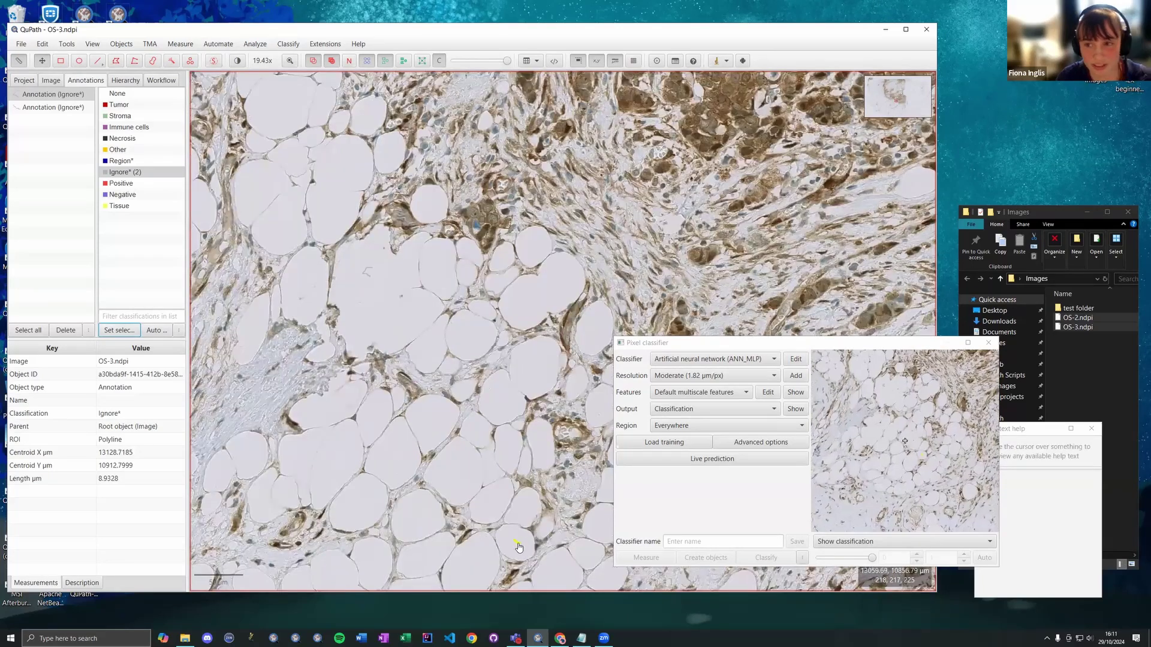
scroll(462, 123, down, 2)
drag(564, 163, 433, 255)
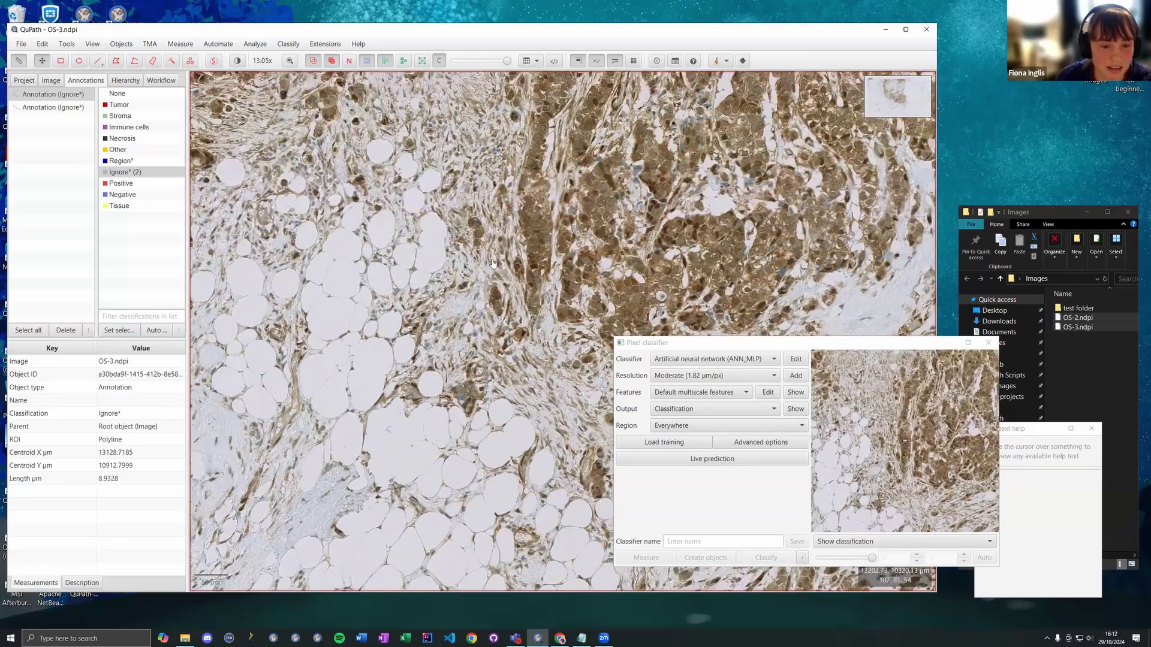
scroll(412, 255, up, 6)
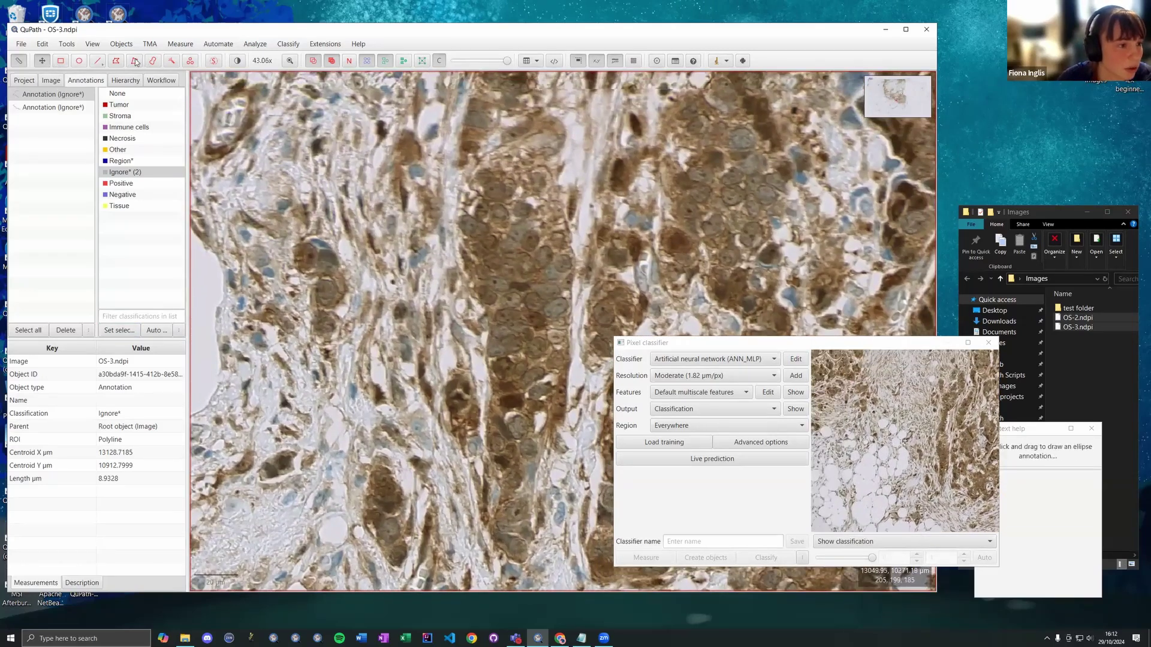
click(135, 61)
drag(486, 245, 492, 259)
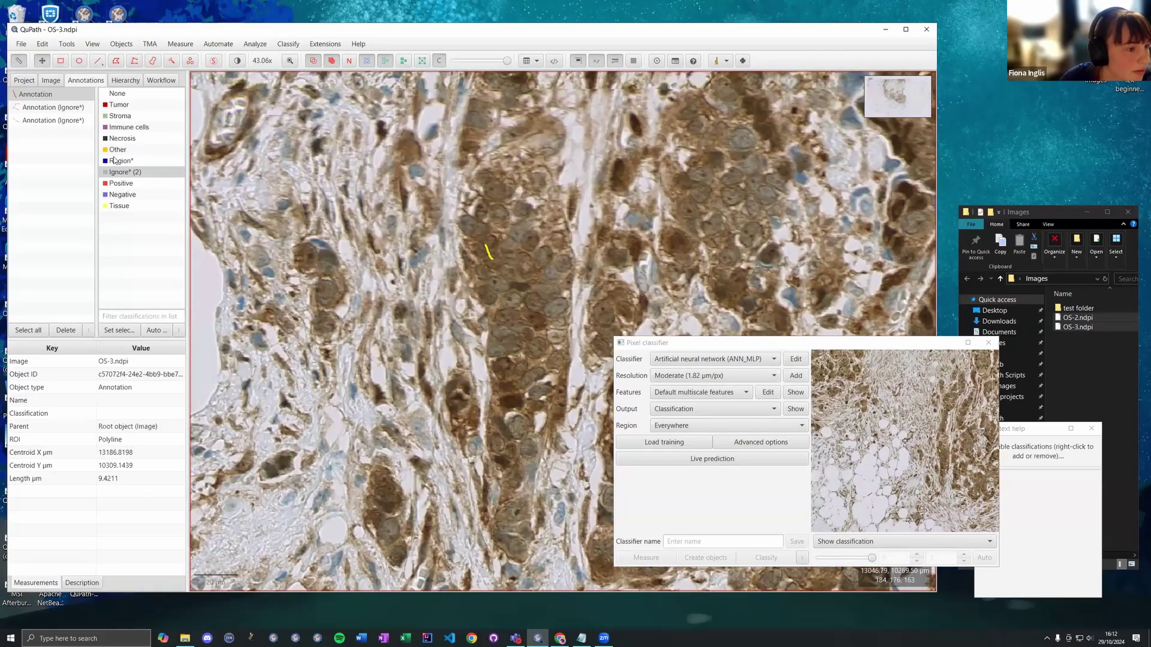
Classify the line in the brown-stained cells as Positive and set that class automatically for new annotations
click(122, 187)
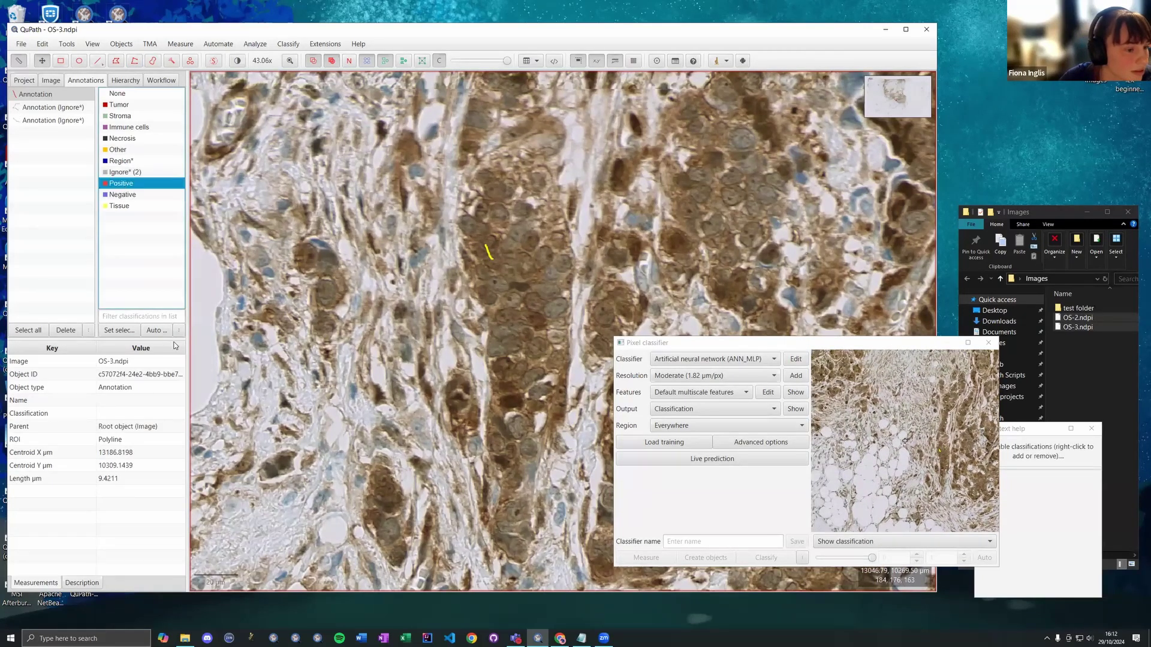
click(118, 331)
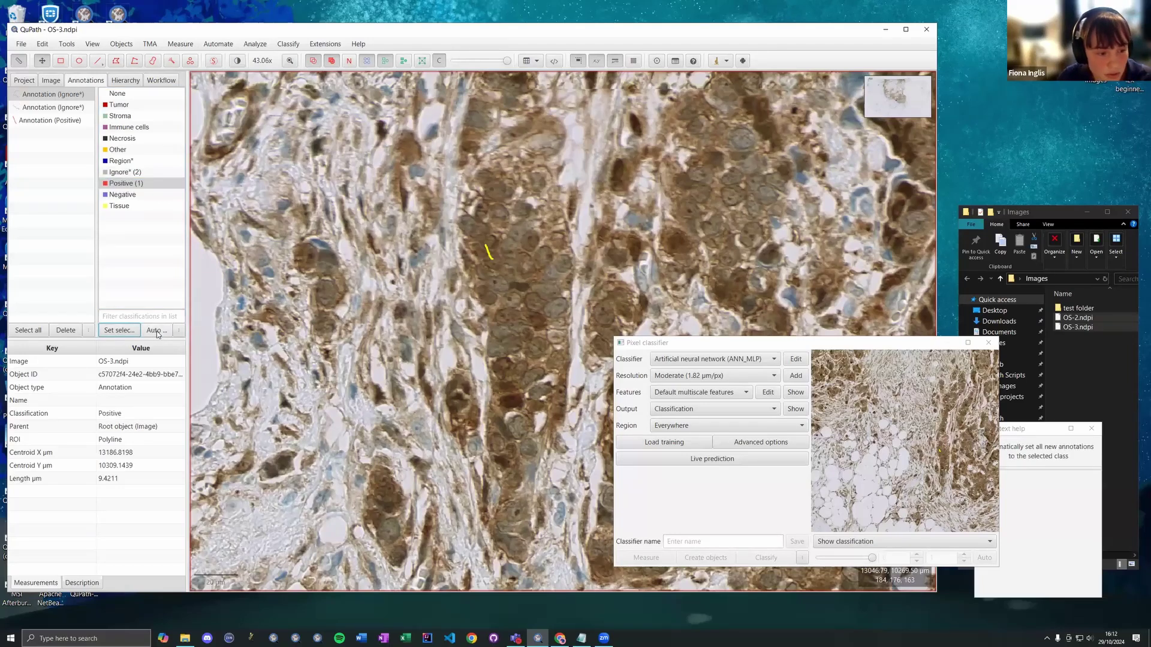
drag(188, 334, 233, 334)
click(193, 331)
Draw two more Positive polylines, about 7 µm and 9 µm long, in the same brown-stained cell cluster
click(134, 60)
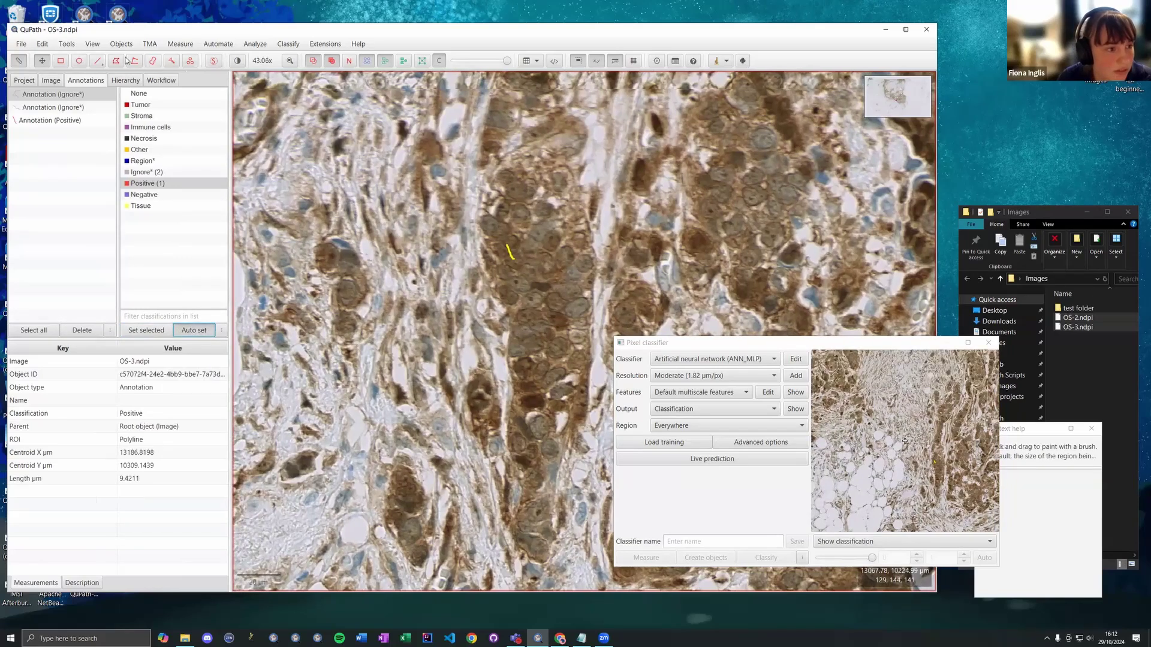
click(532, 269)
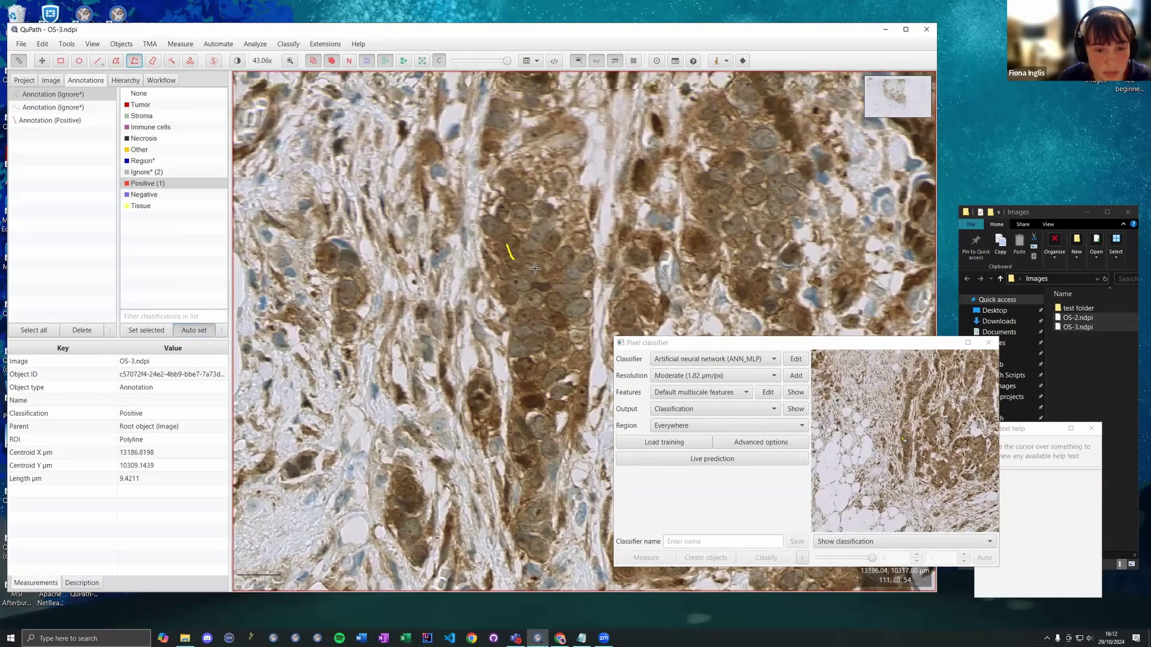
double_click(540, 276)
double_click(541, 278)
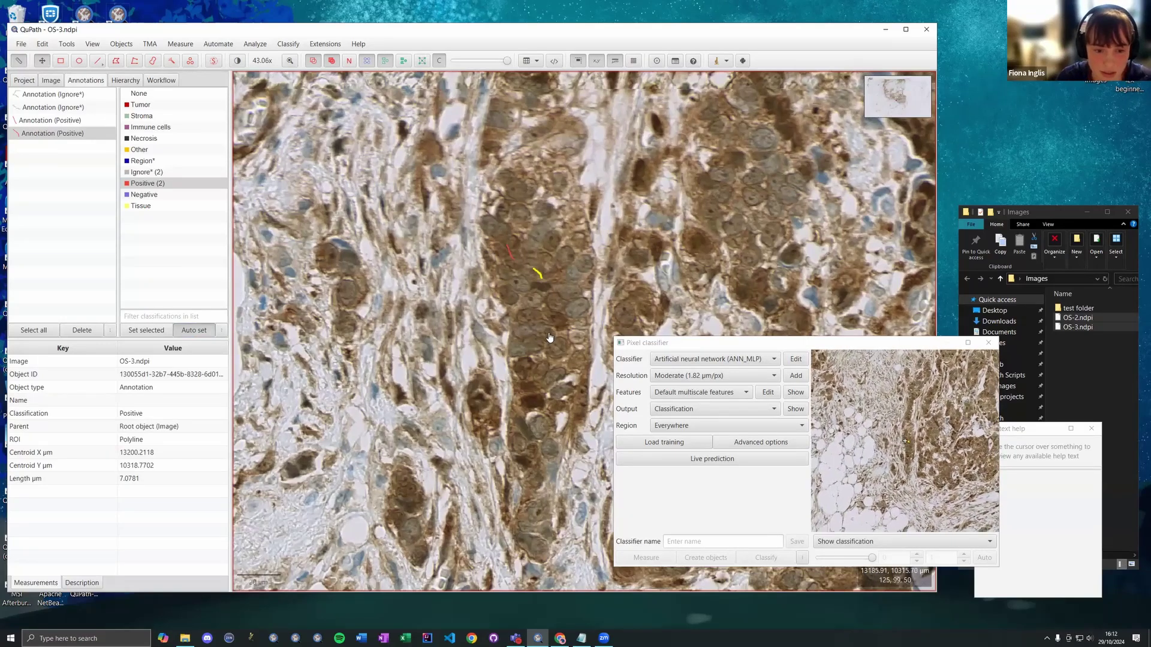
key(v)
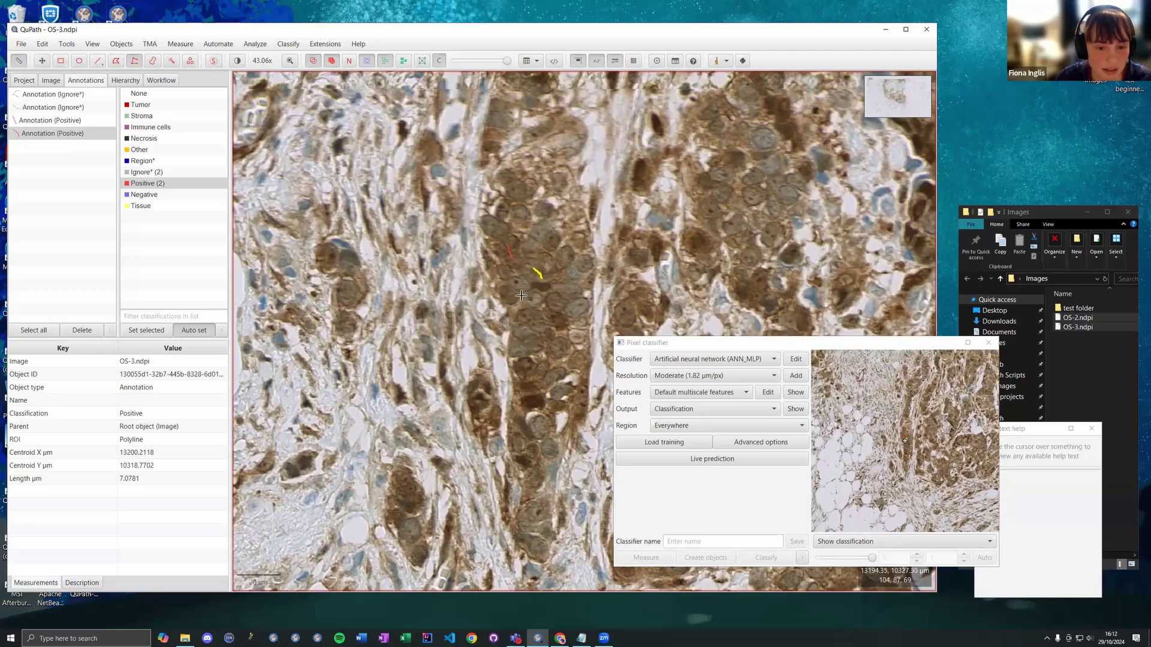
drag(526, 314, 532, 327)
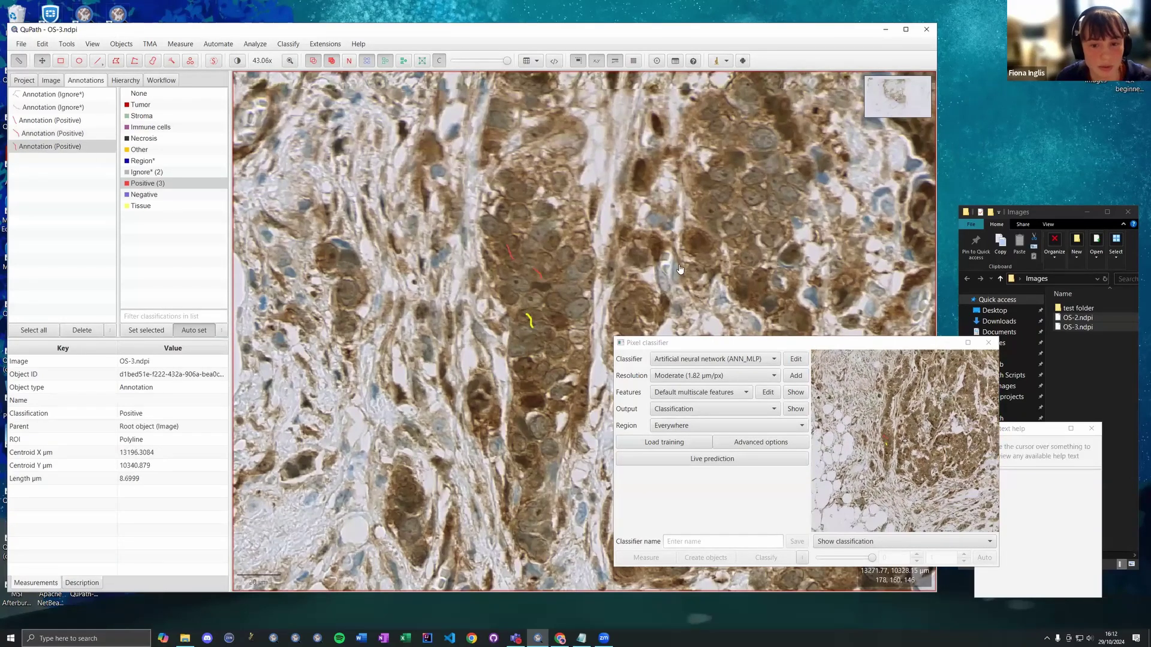
Delete the last two Positive annotations from the brown-stained cell cluster
scroll(659, 268, down, 3)
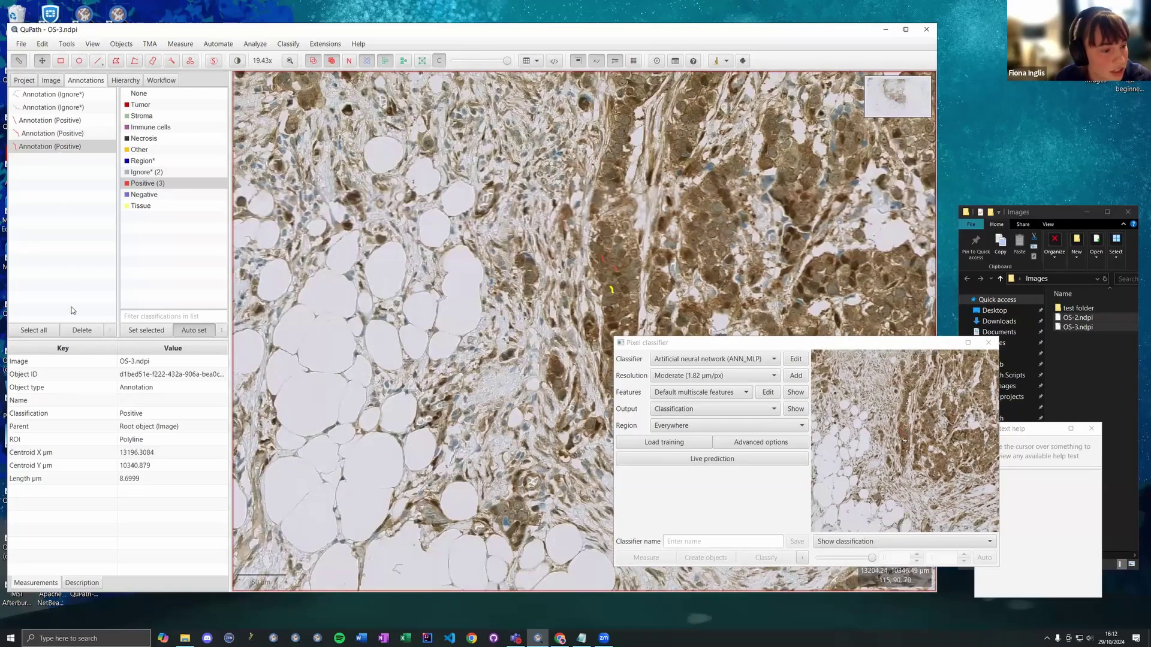
click(82, 330)
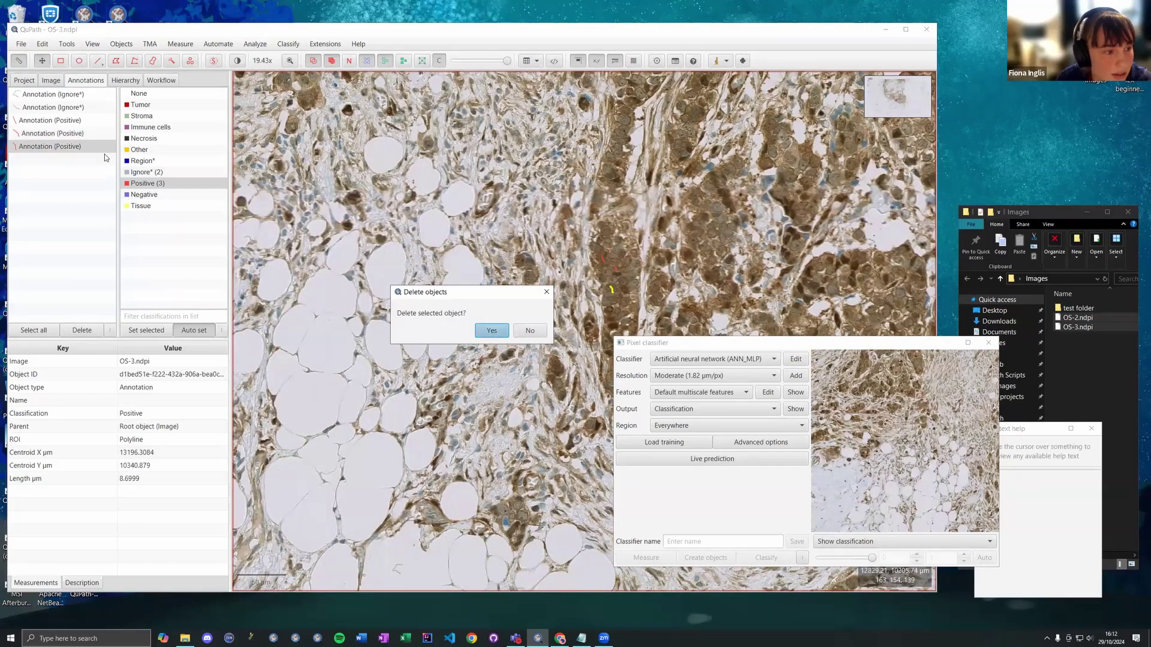
key(Return)
click(63, 133)
click(82, 330)
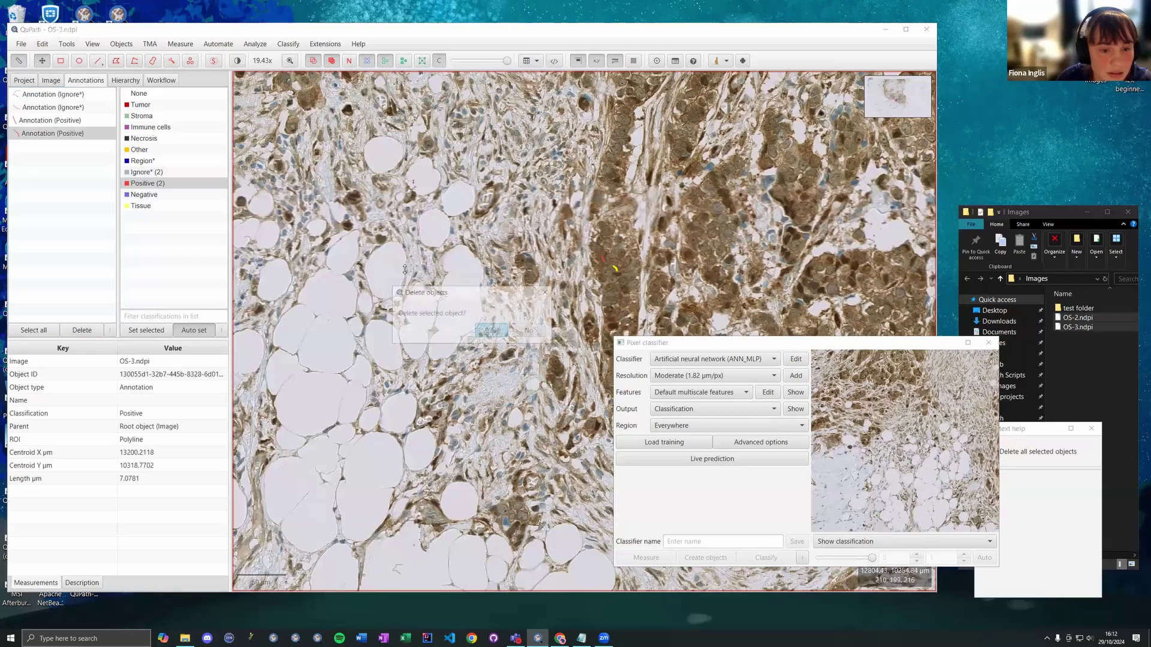
click(487, 331)
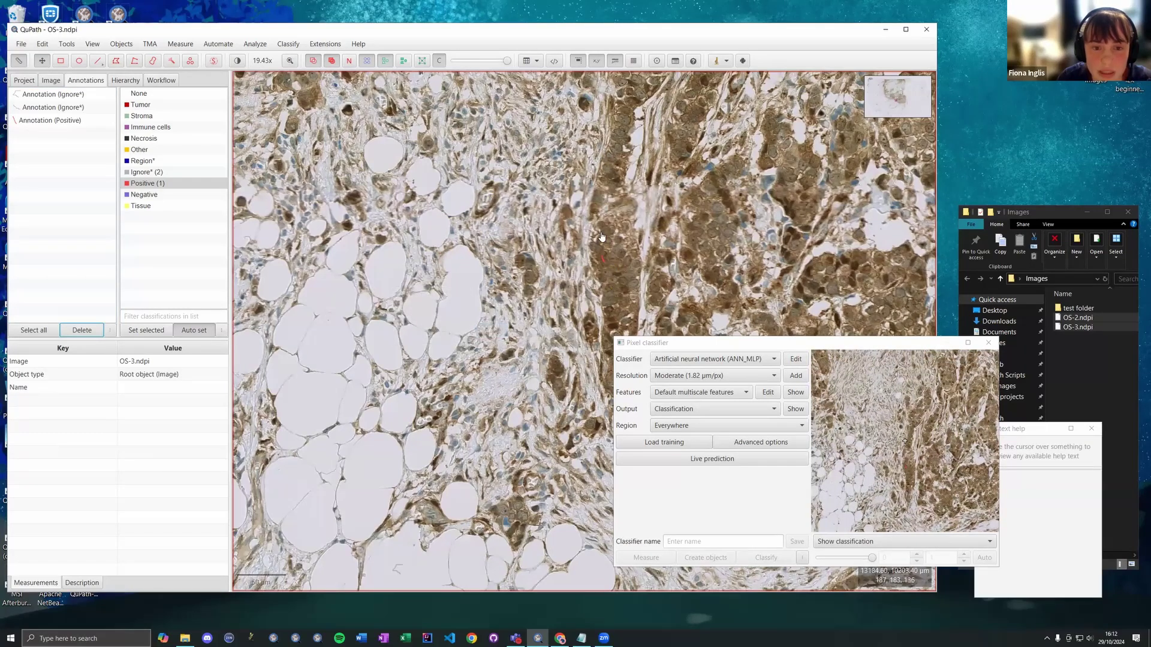
Draw a Positive polyline about 4 µm long inside a cell in a different part of the brown-stained tissue
scroll(602, 236, down, 2)
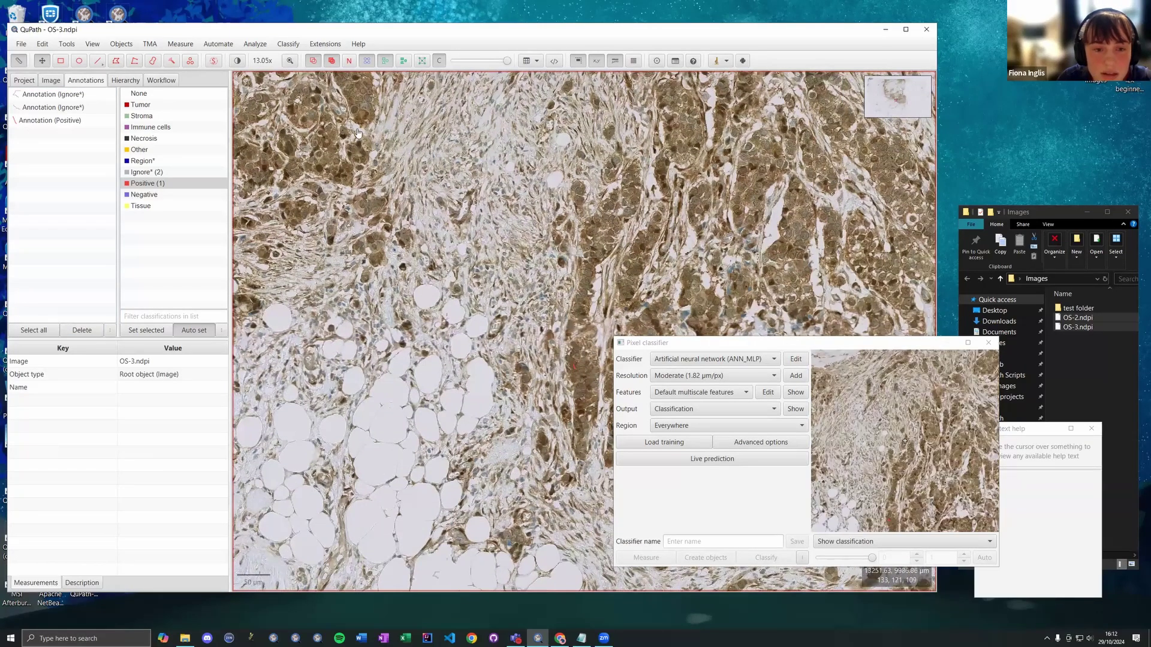
scroll(358, 132, up, 10)
key(v)
drag(611, 181, 612, 197)
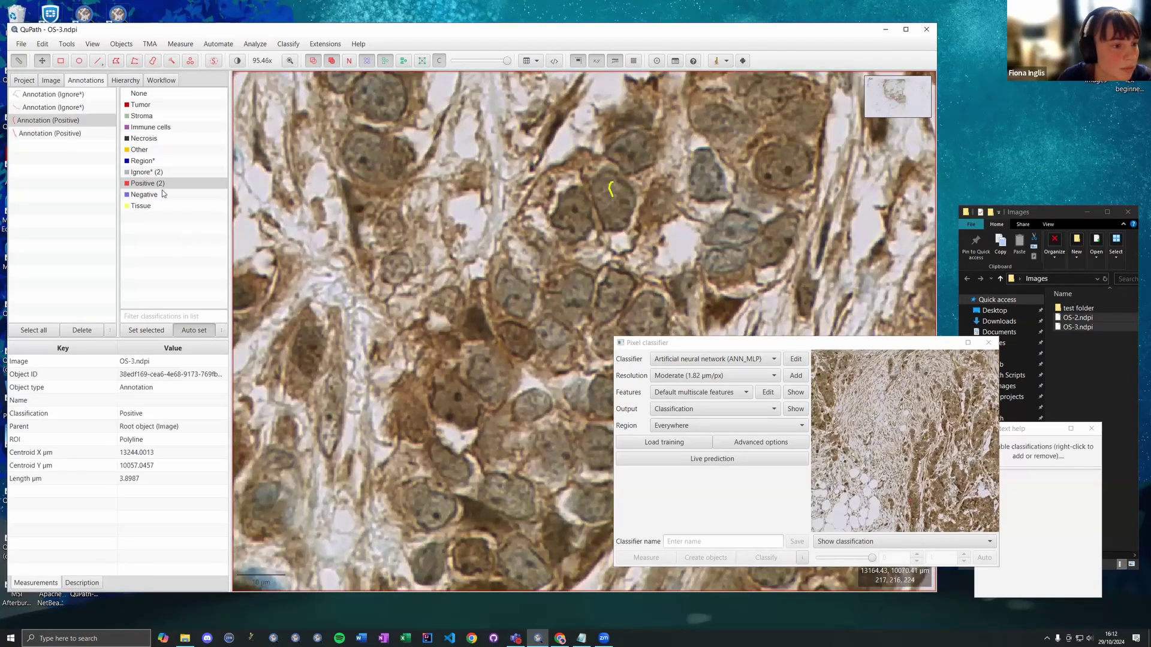
Draw a polyline about 37 µm long in the pale tissue beside the brown-stained region and classify it as Negative
scroll(500, 300, down, 3)
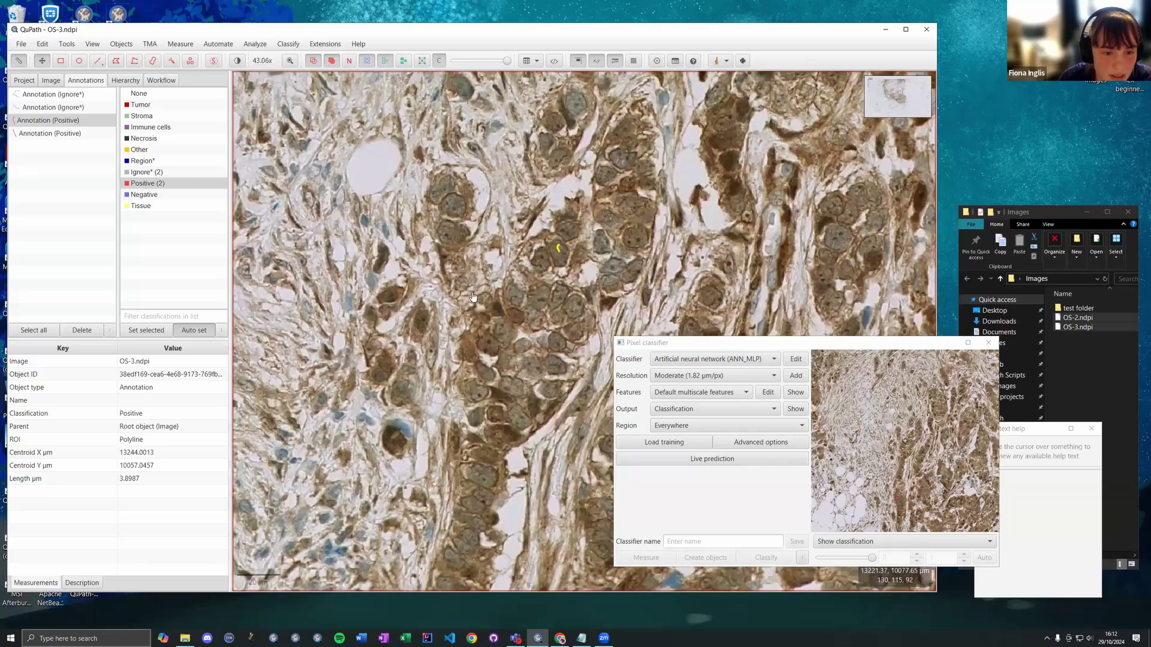
scroll(426, 413, down, 4)
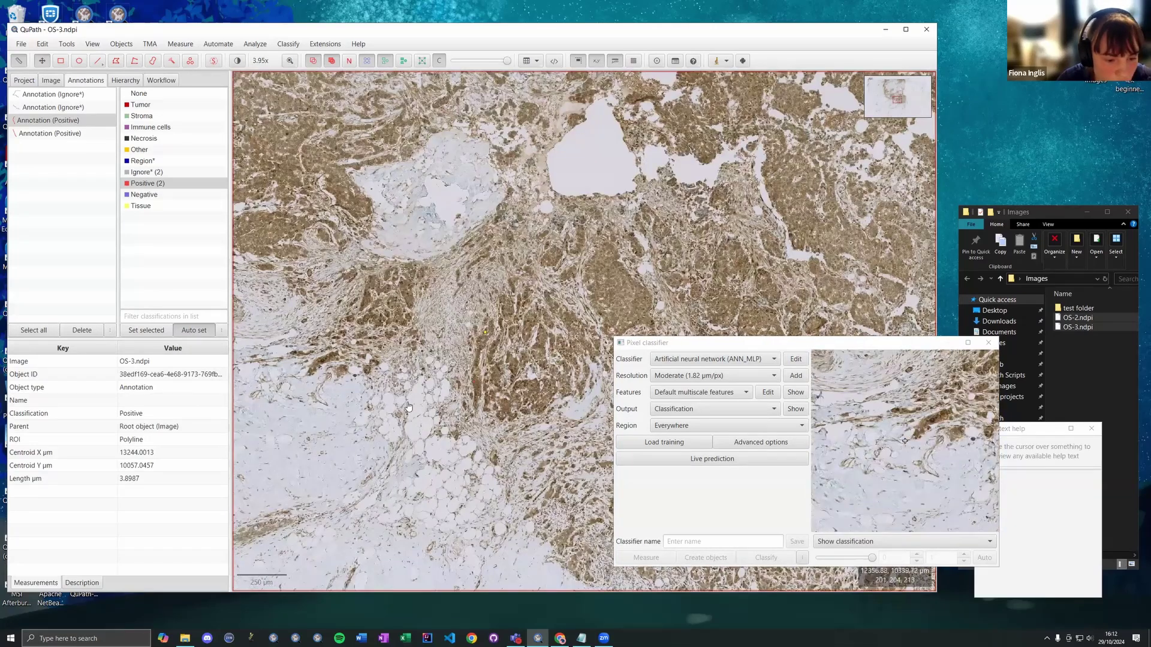
key(Down)
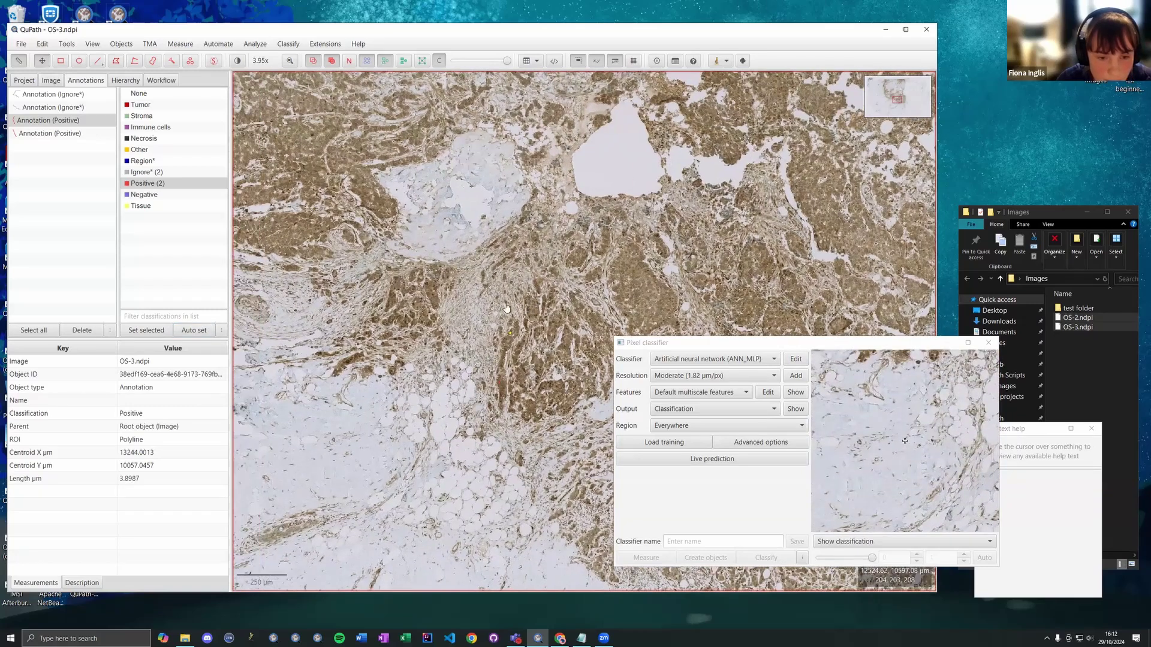
key(Left)
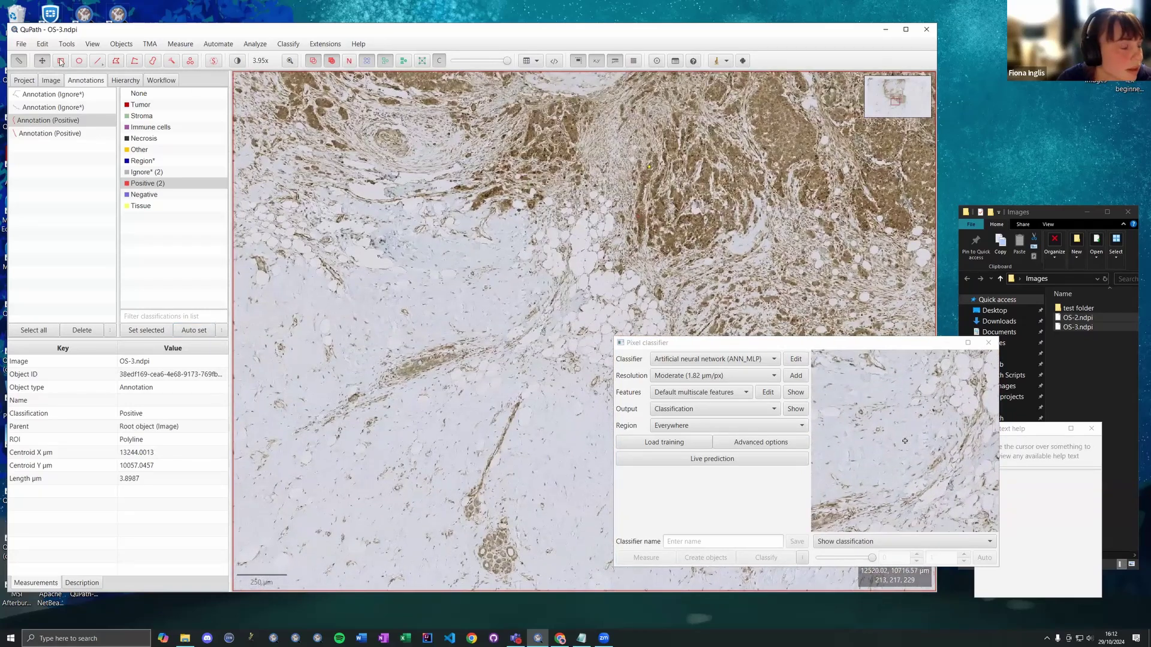
key(plus)
key(plus)
key(plus)
key(plus)
click(134, 60)
click(520, 301)
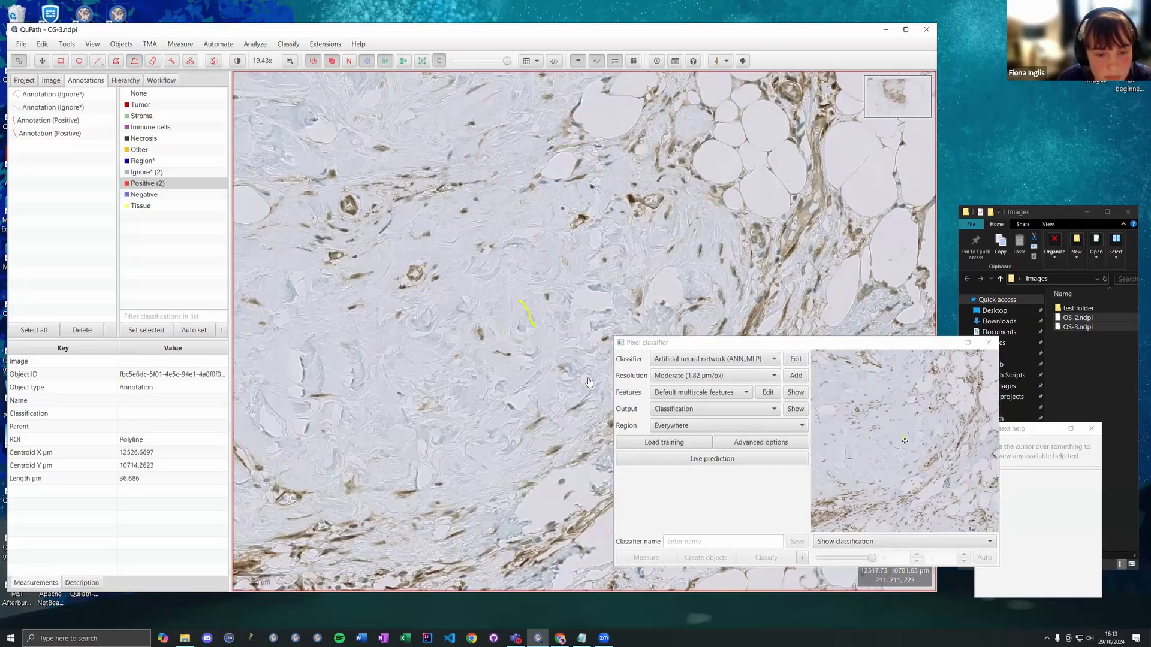
double_click(533, 325)
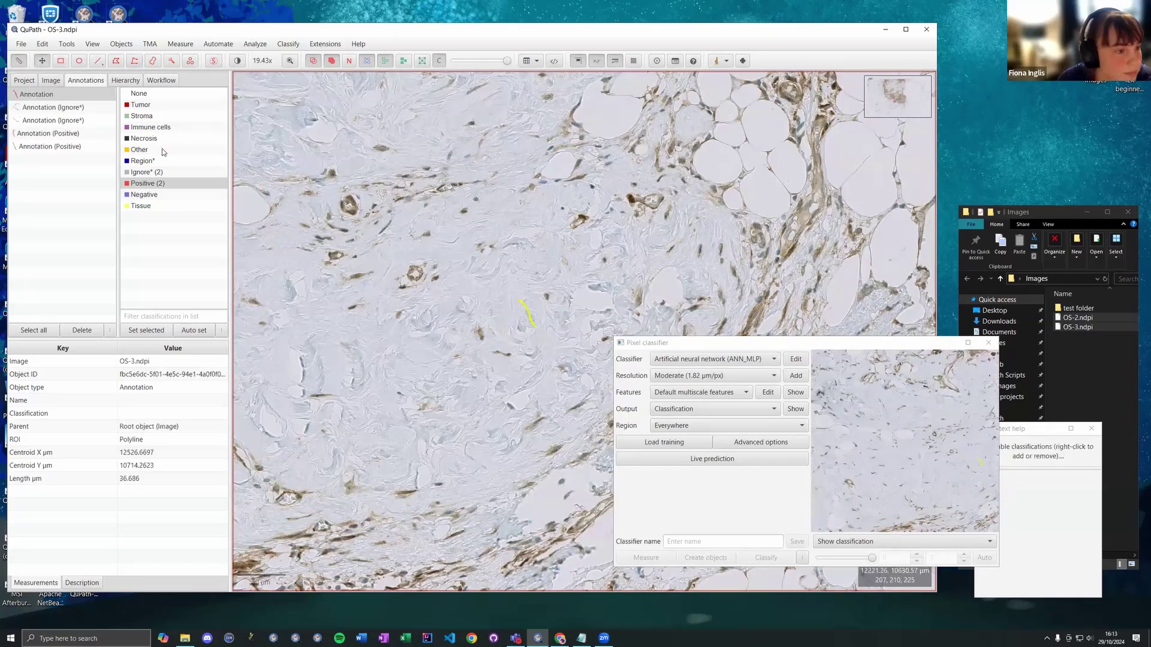
click(154, 199)
click(167, 331)
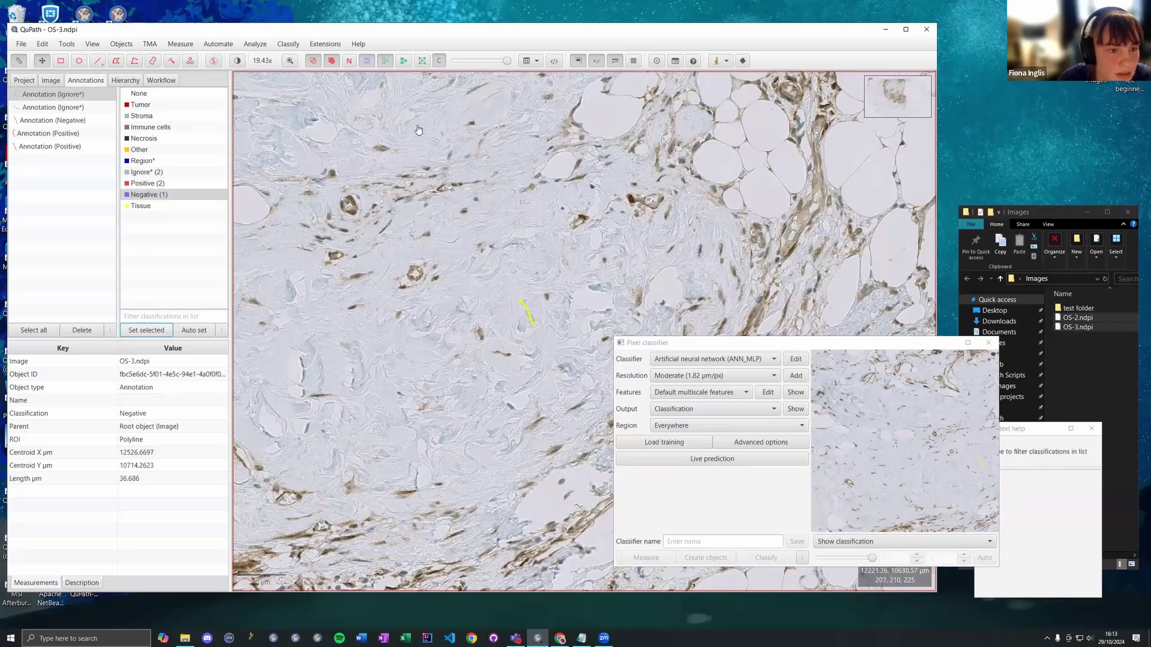
Add a second Negative polyline, about 36 µm long, in another part of the pale tissue
drag(419, 132, 457, 360)
scroll(457, 359, down, 5)
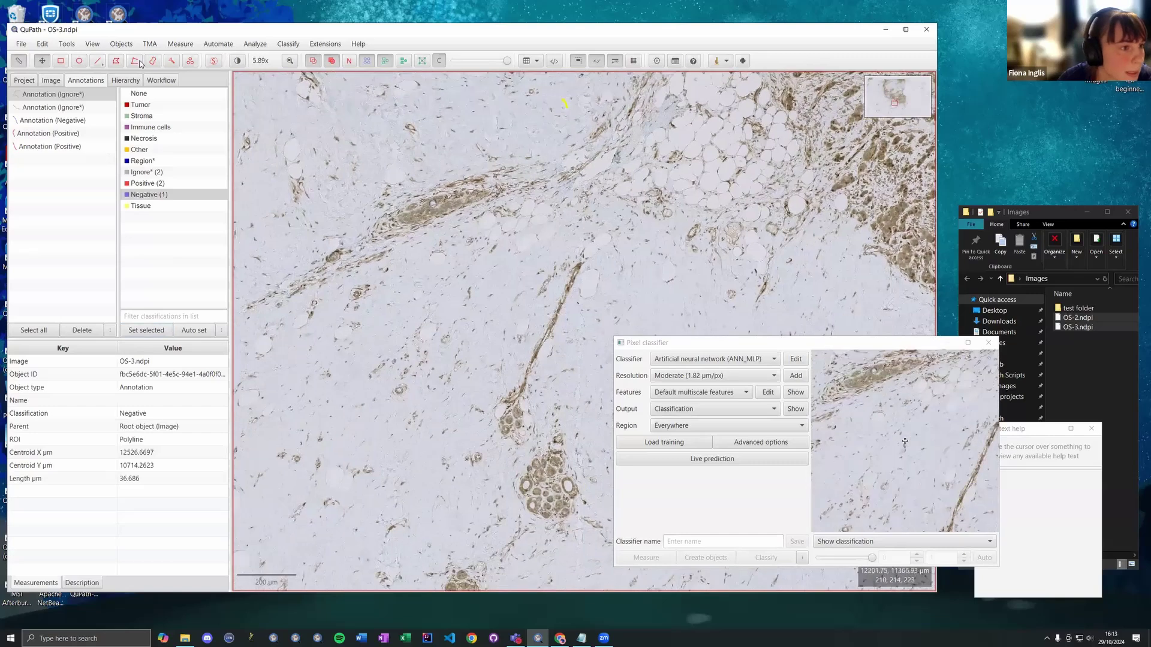
click(135, 61)
scroll(470, 284, up, 5)
drag(403, 276, 401, 302)
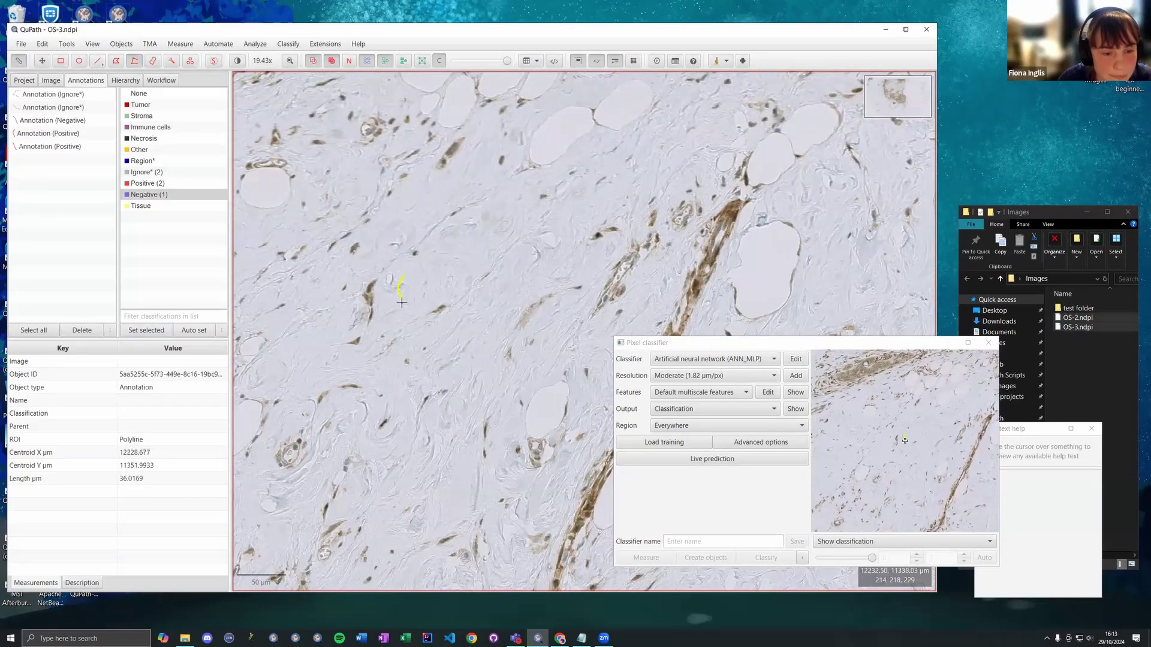
click(145, 333)
Review the pixel classifier's type and resolution choices, keeping Artificial neural network (ANN_MLP) and Moderate (1.82 µm/px)
click(695, 346)
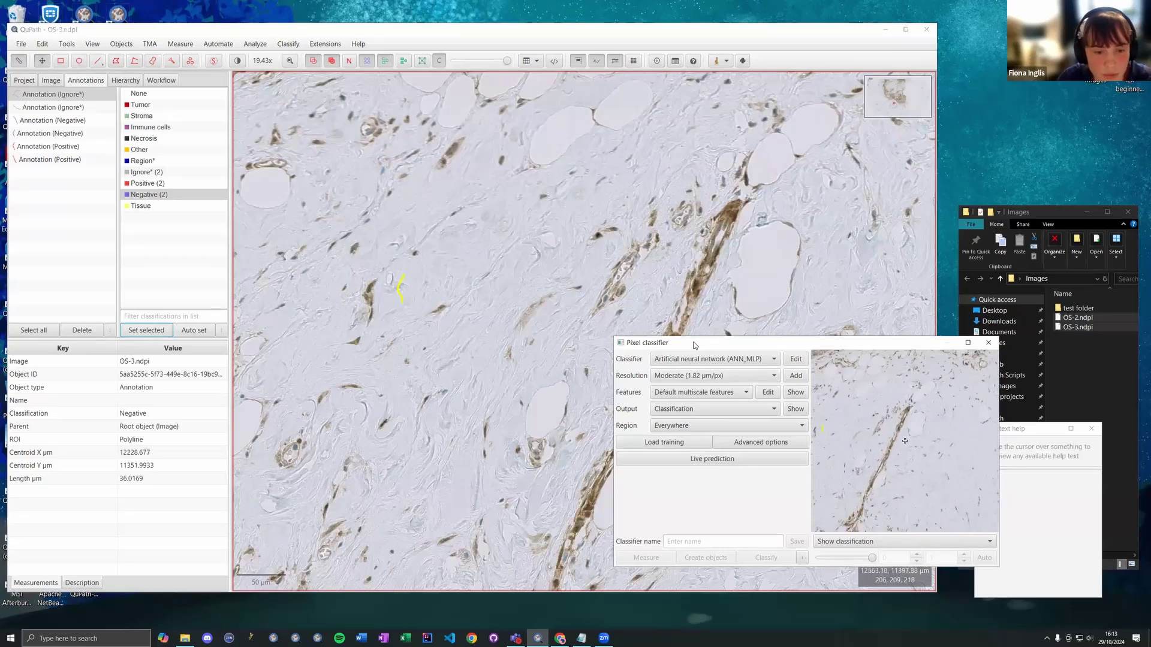
drag(694, 345, 654, 340)
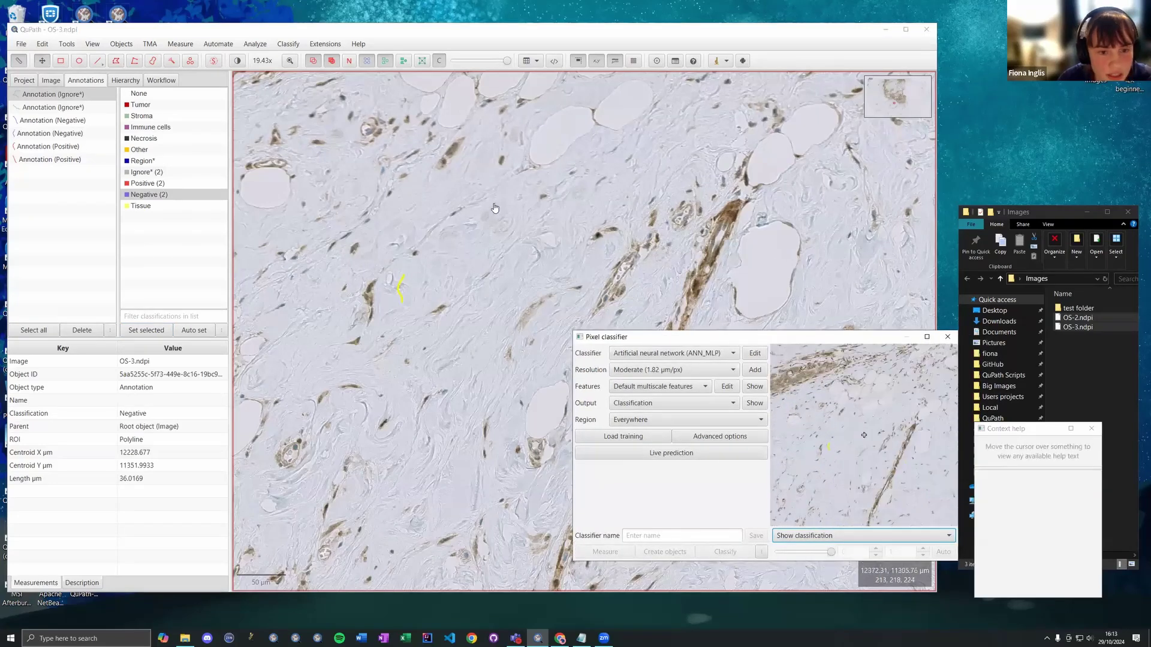
scroll(495, 208, down, 8)
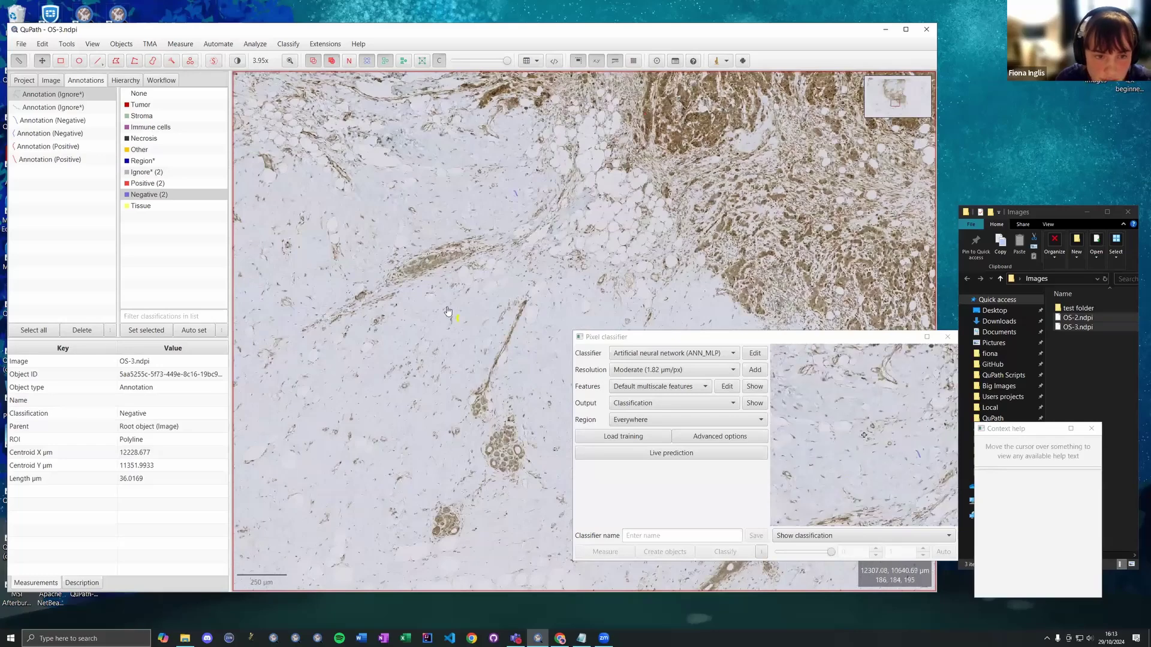
scroll(448, 311, down, 4)
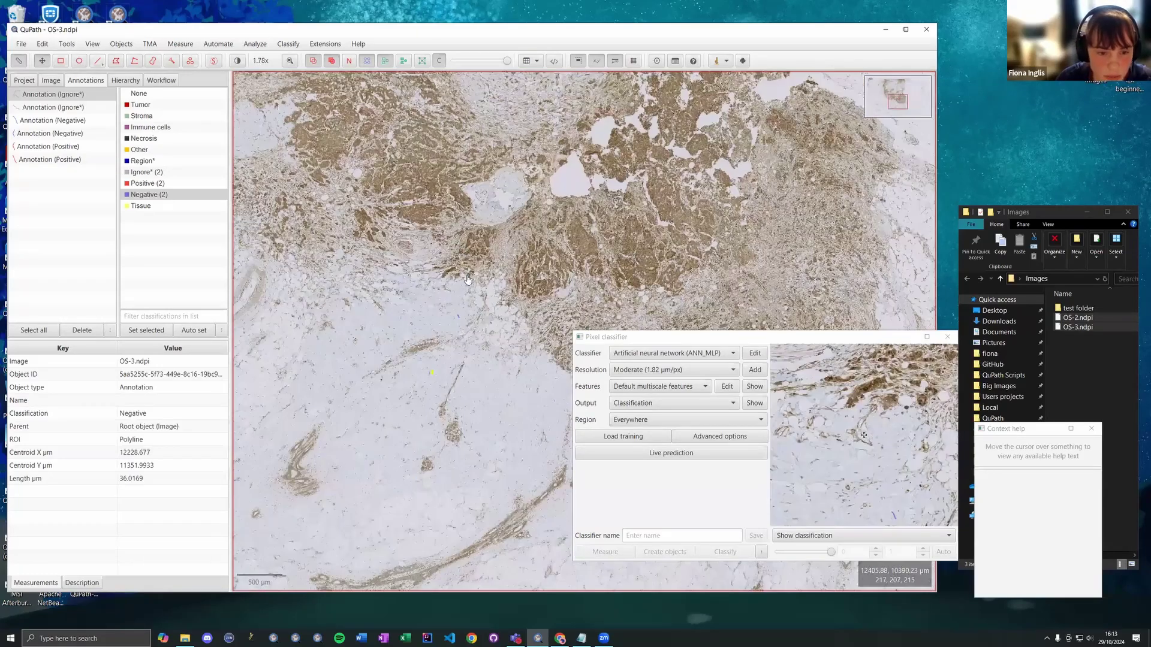
scroll(467, 279, down, 4)
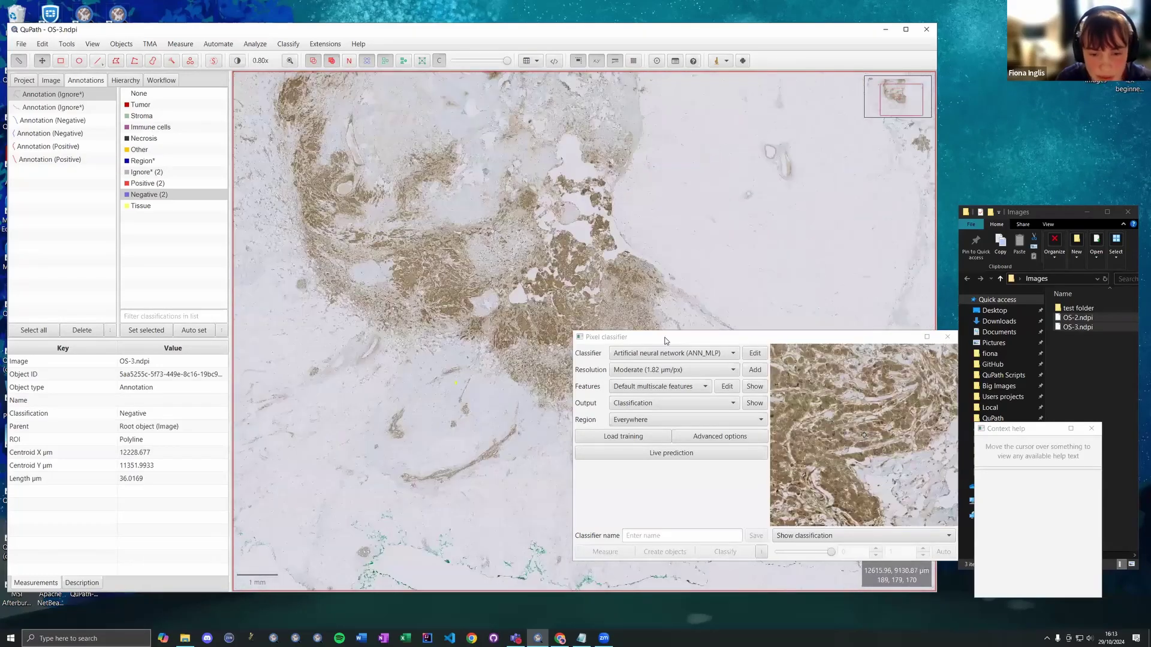
drag(665, 341, 668, 330)
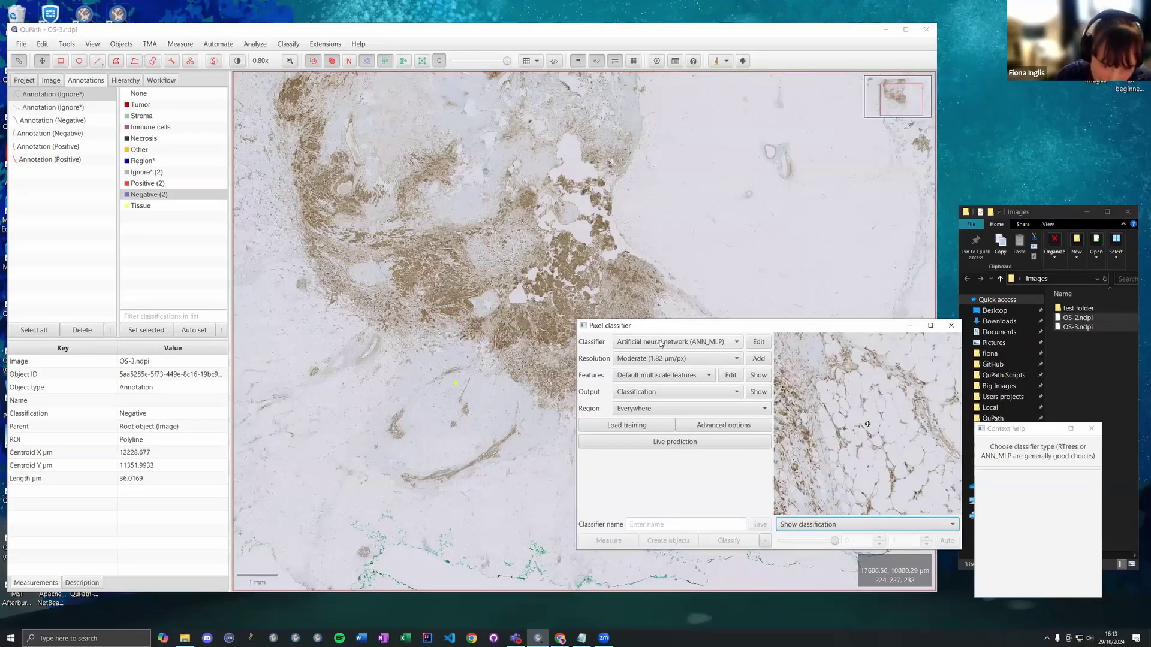
click(661, 342)
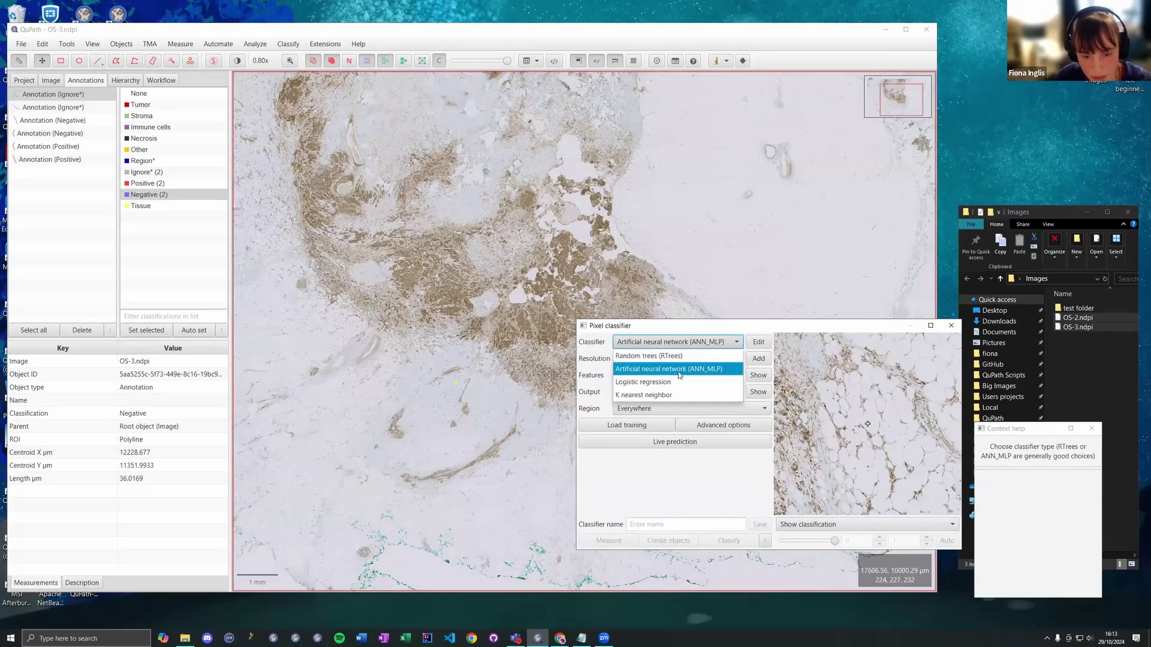
click(666, 369)
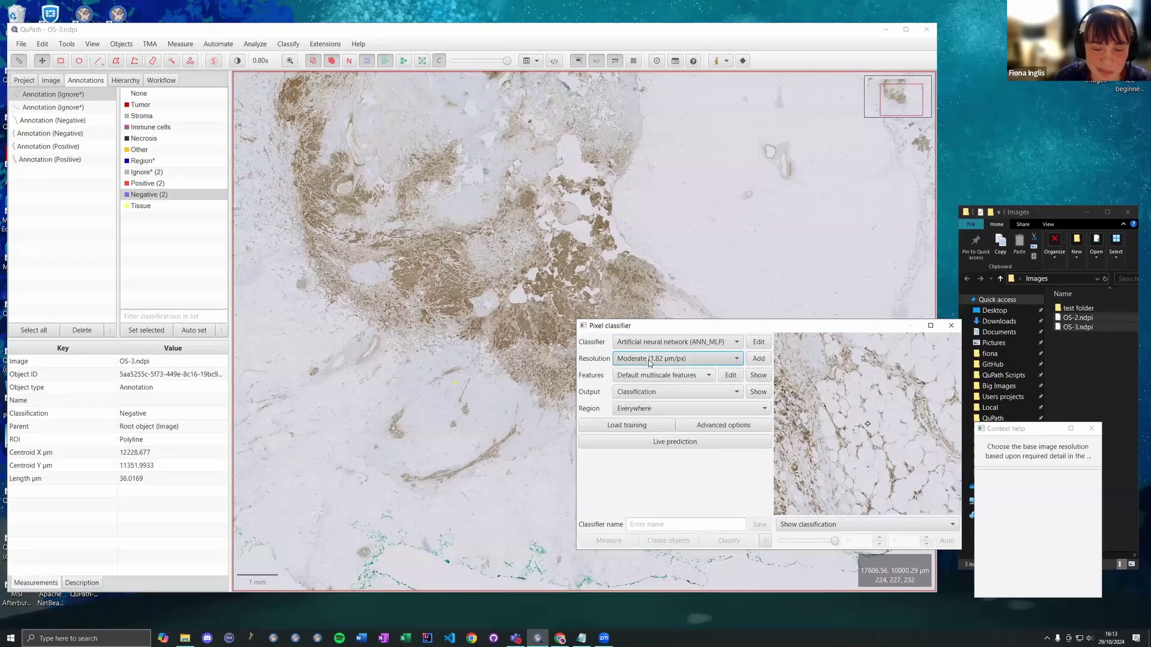
click(649, 359)
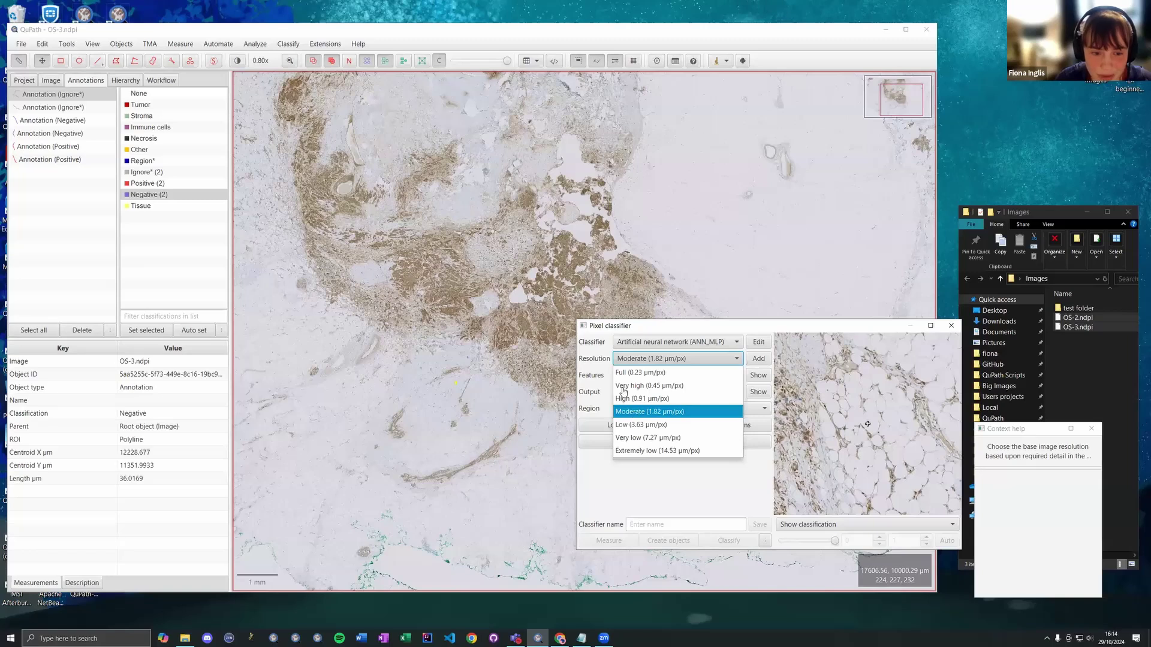
click(514, 357)
Move the pixel classifier window off the tissue and review its feature settings, keeping Default multiscale features
scroll(514, 357, down, 3)
scroll(515, 357, up, 2)
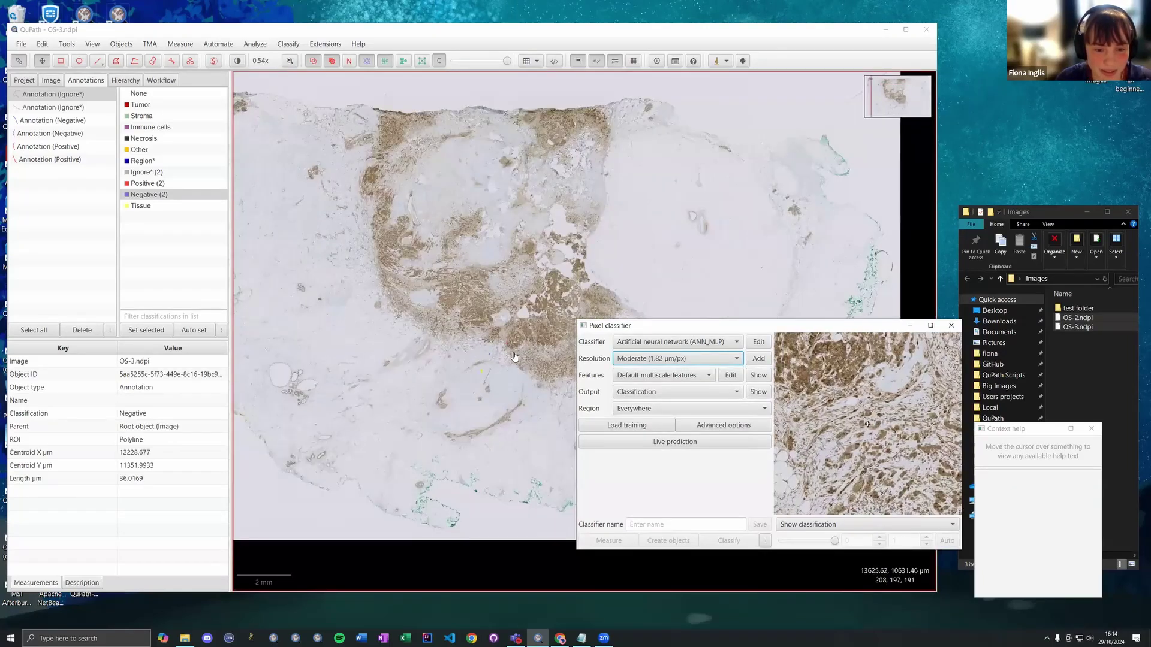
scroll(515, 357, up, 5)
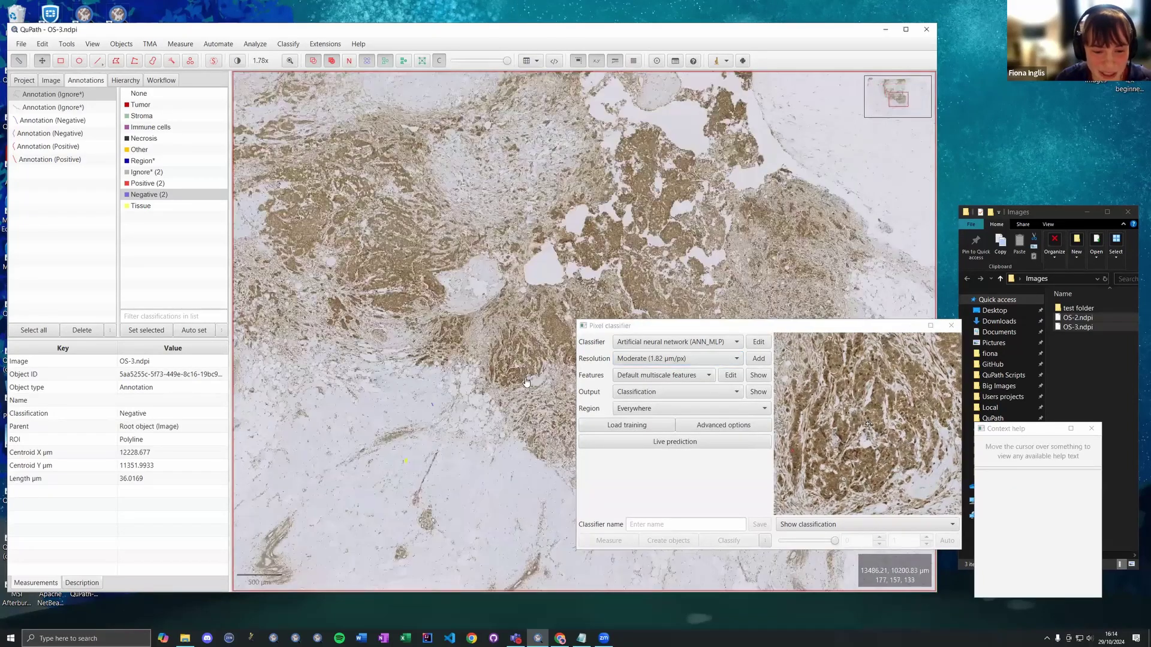
scroll(526, 382, up, 2)
key(Down)
key(Down)
key(Down)
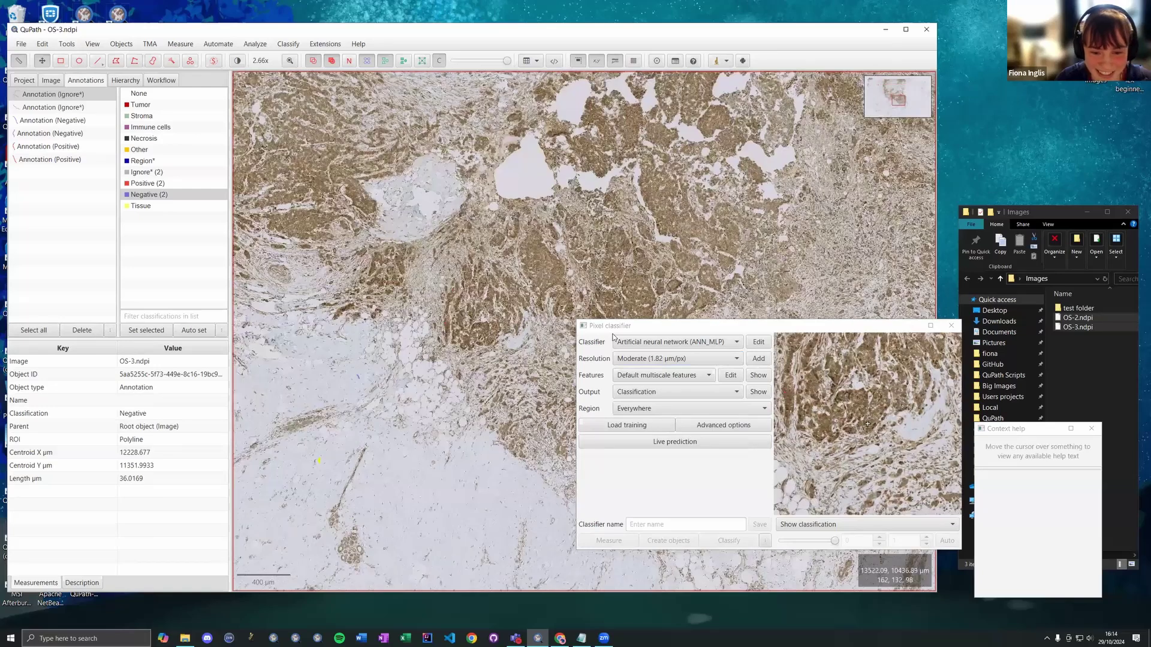
click(626, 328)
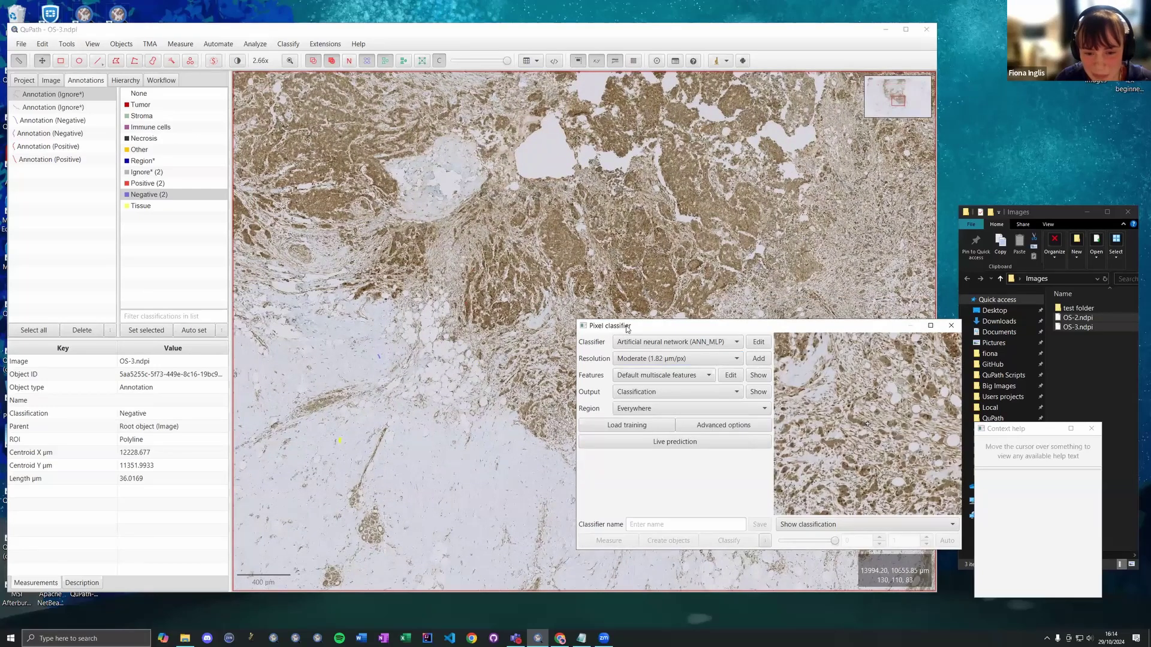
drag(779, 325, 842, 321)
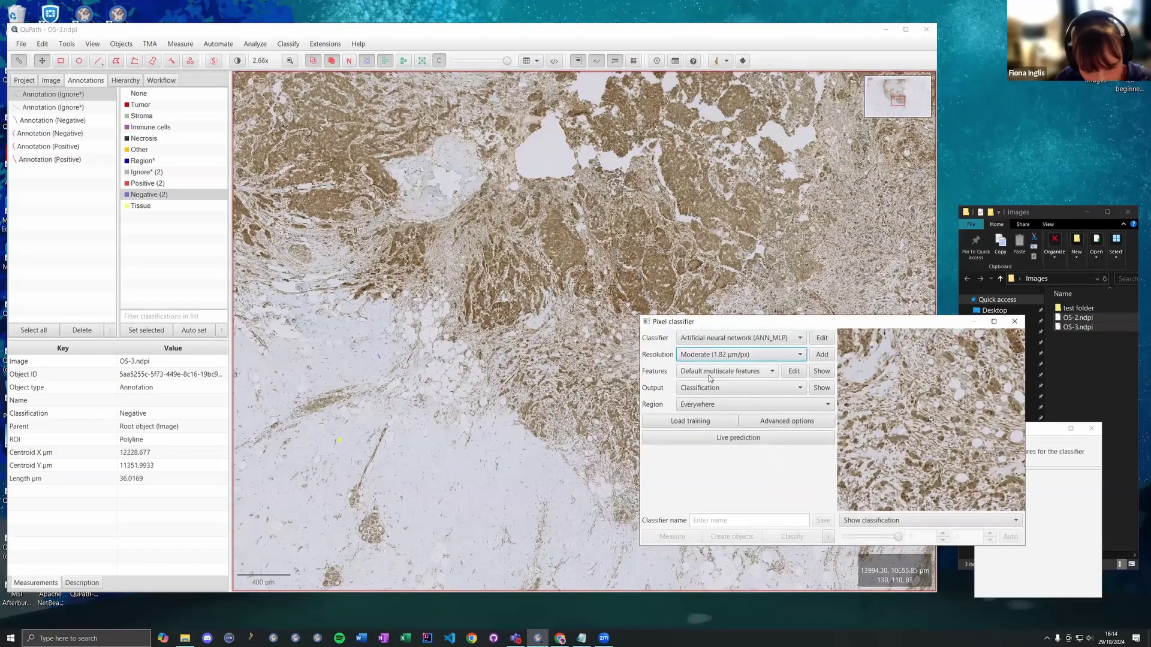
click(792, 372)
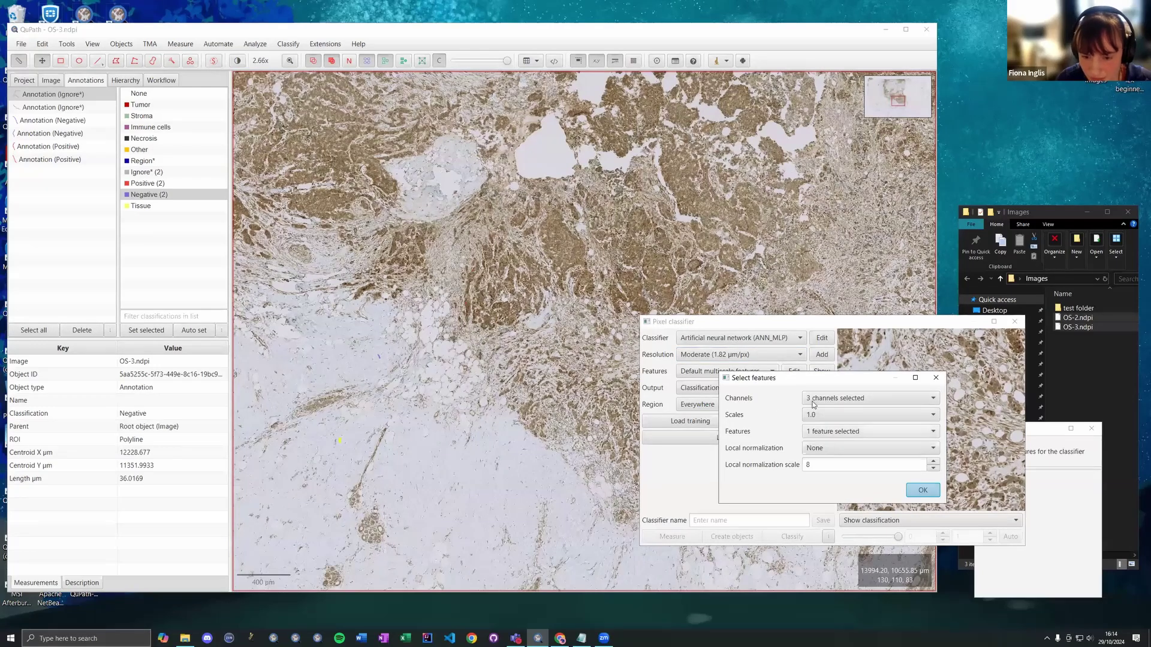
click(935, 378)
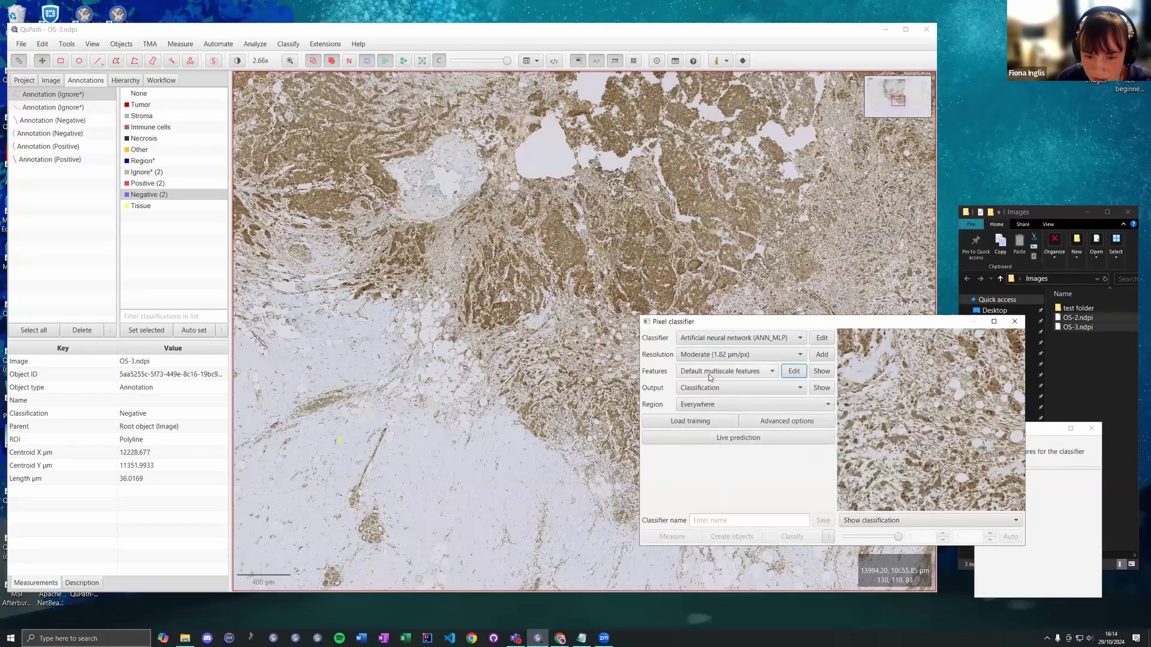
click(762, 370)
click(645, 408)
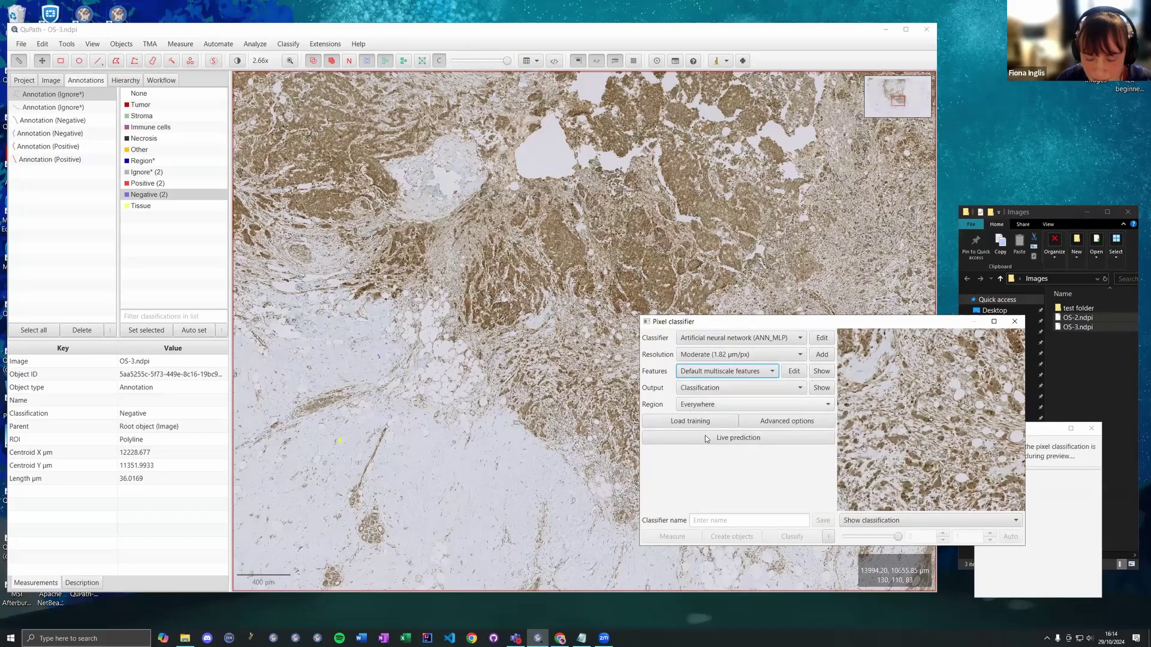
Start the pixel classifier's live prediction and examine the classification across the whole slide
click(660, 438)
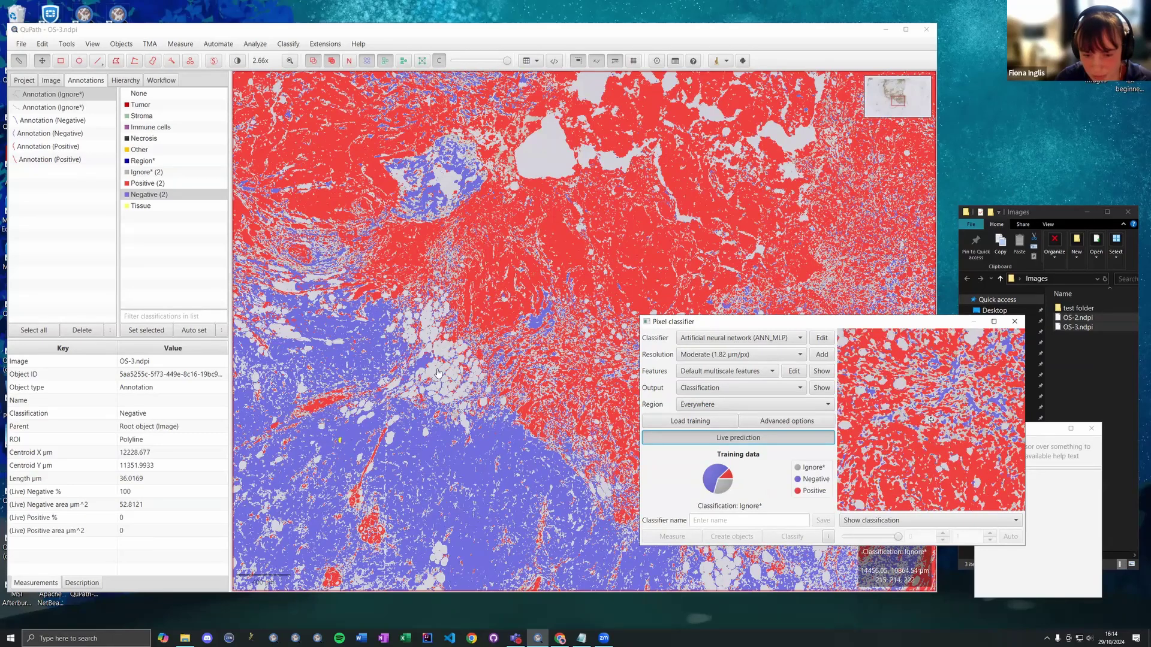
scroll(475, 360, down, 4)
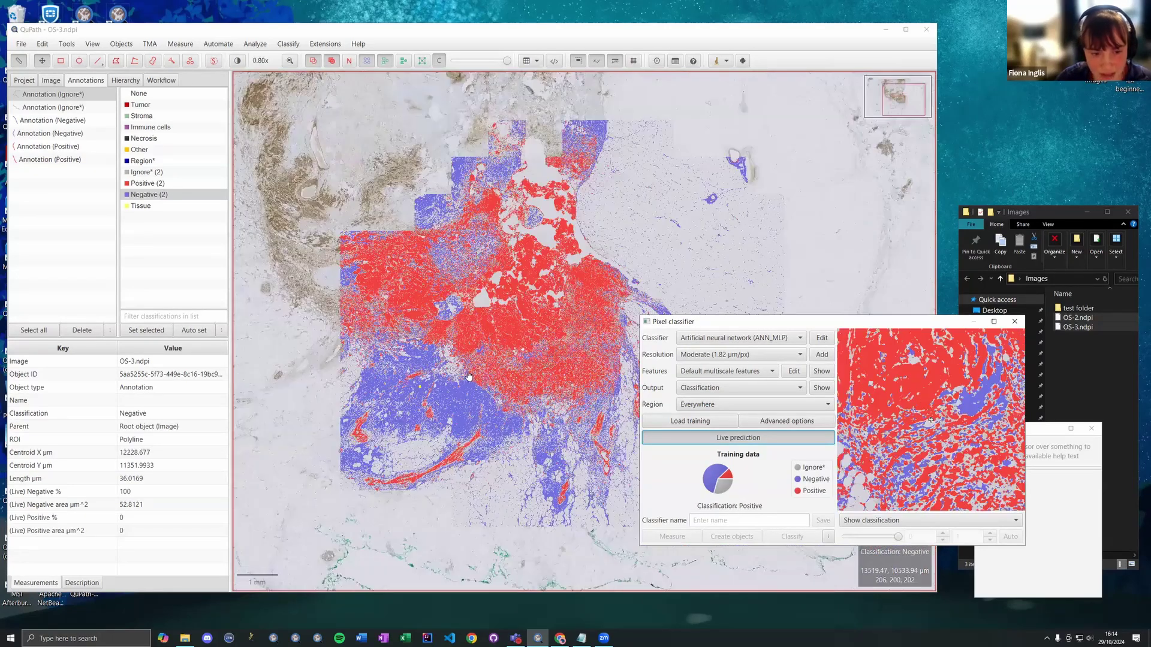
scroll(446, 431, down, 3)
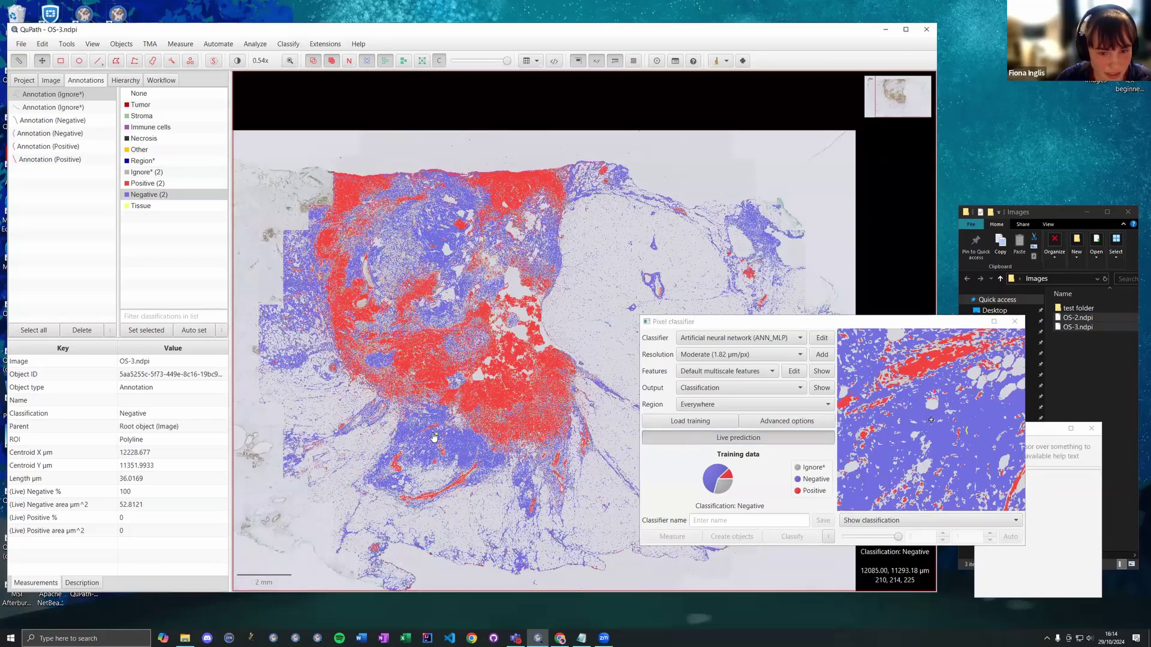
scroll(434, 437, up, 2)
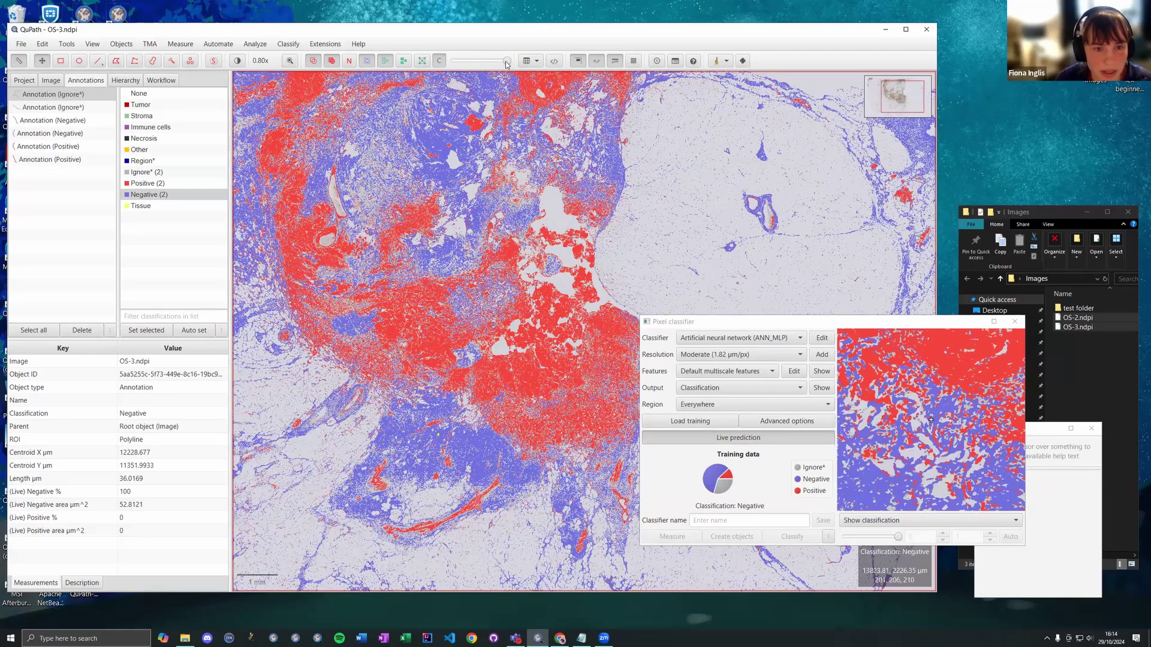
Lower the overlay opacity so the tissue shows through, and compare the classification with the brown-stained and pale regions
mouse_move(489, 64)
mouse_down()
mouse_move(455, 65)
mouse_move(499, 66)
mouse_move(439, 67)
mouse_move(472, 65)
mouse_up()
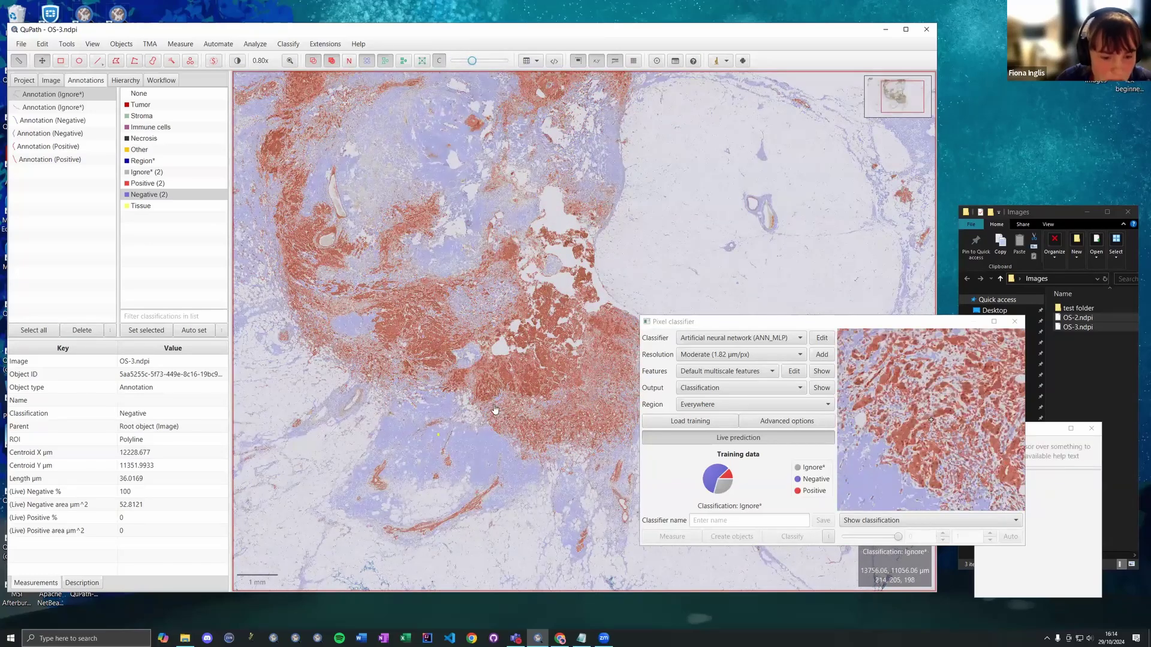
scroll(497, 415, up, 10)
mouse_move(472, 62)
mouse_down()
mouse_move(486, 61)
mouse_move(460, 62)
mouse_up()
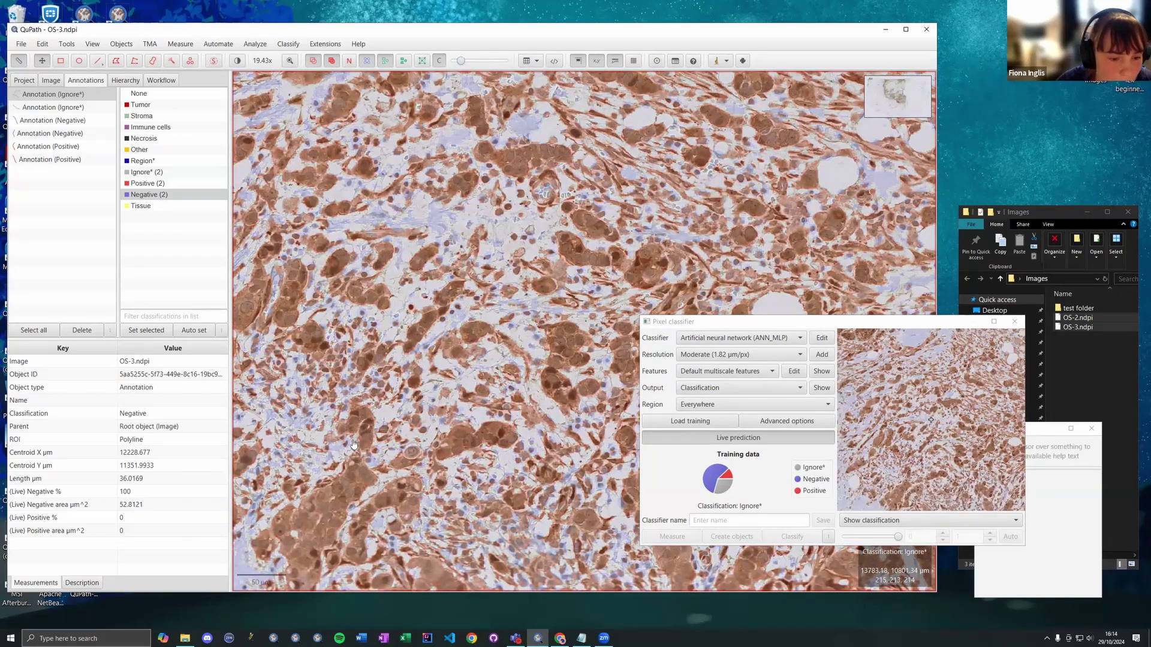
scroll(458, 317, down, 3)
key(Down)
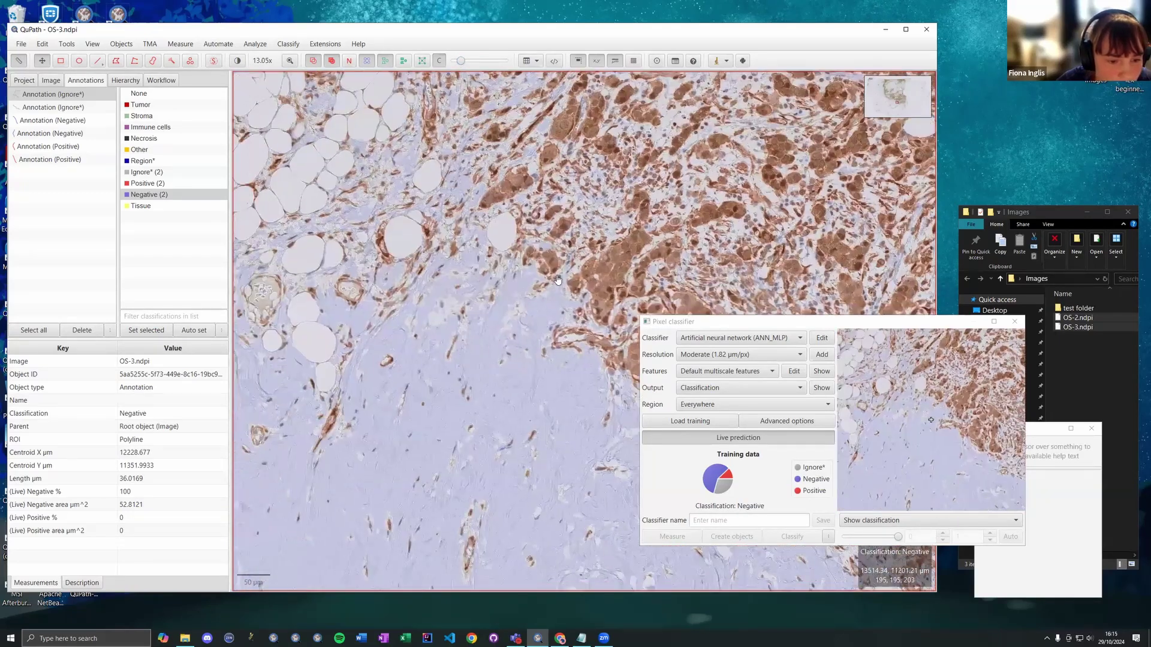
key(Down)
scroll(450, 312, down, 5)
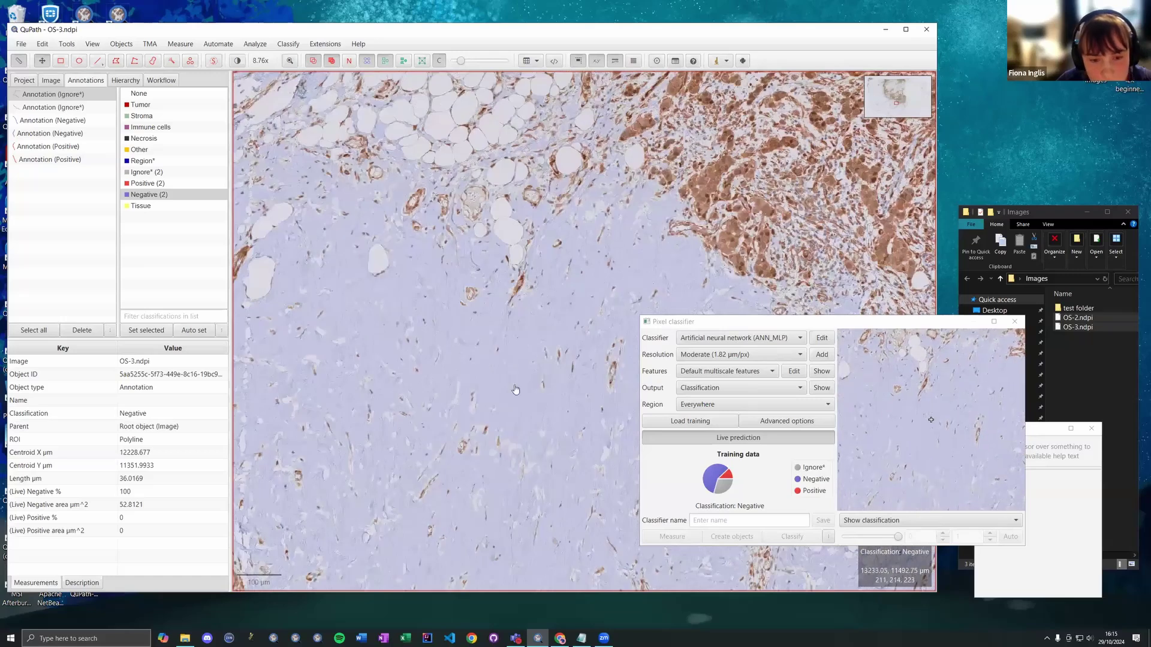
key(Up)
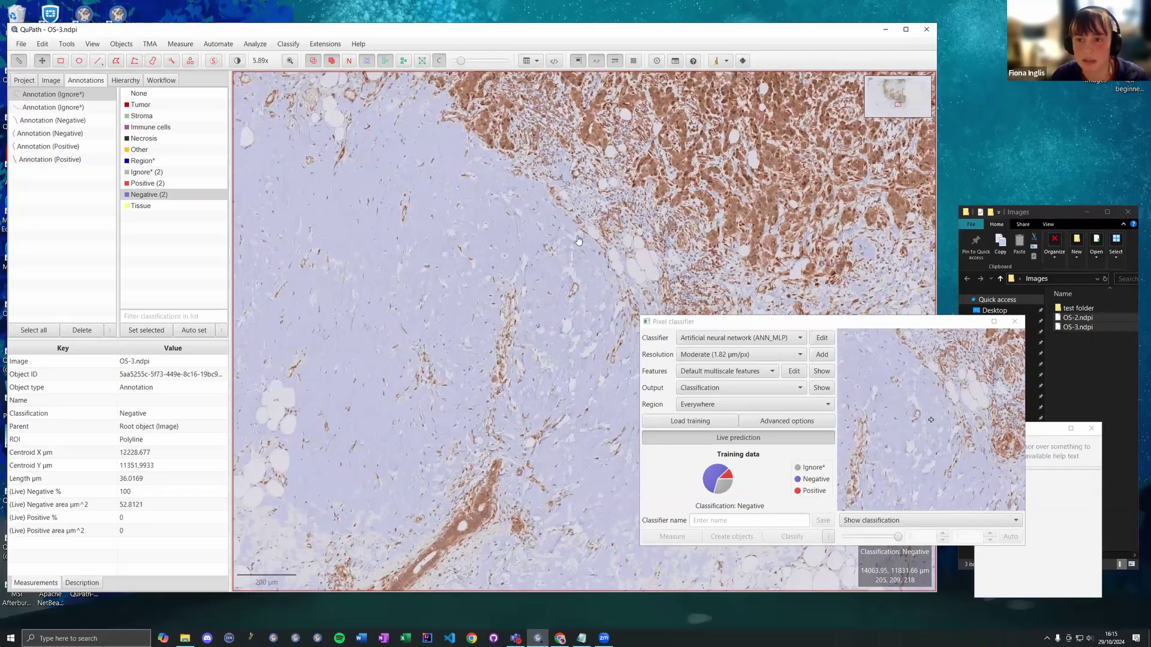
Draw a rectangle annotation of about 10.1 mm² across the border between the brown-stained tissue and the pale negative region
key(Right)
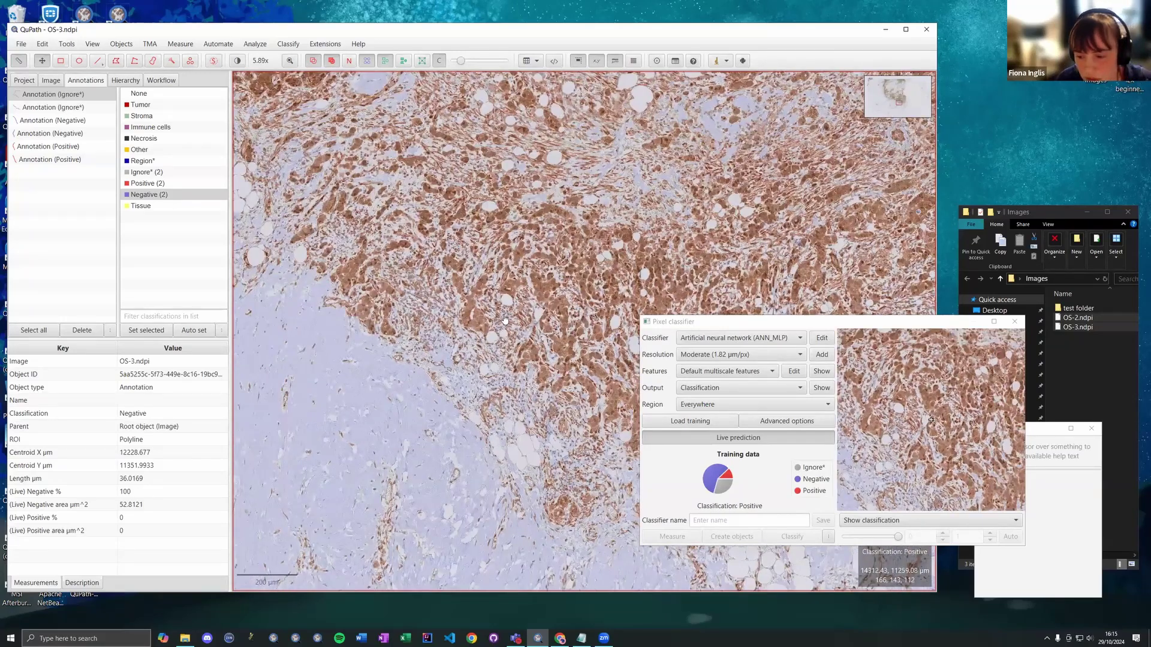
key(Up)
scroll(491, 251, down, 2)
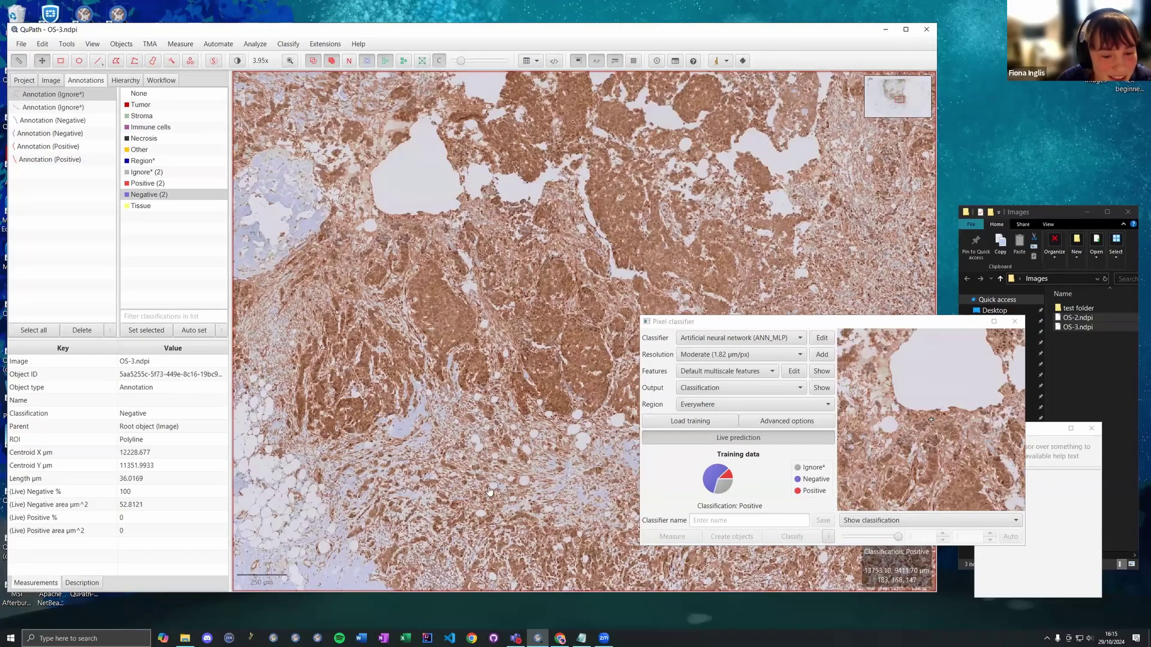
scroll(476, 429, down, 8)
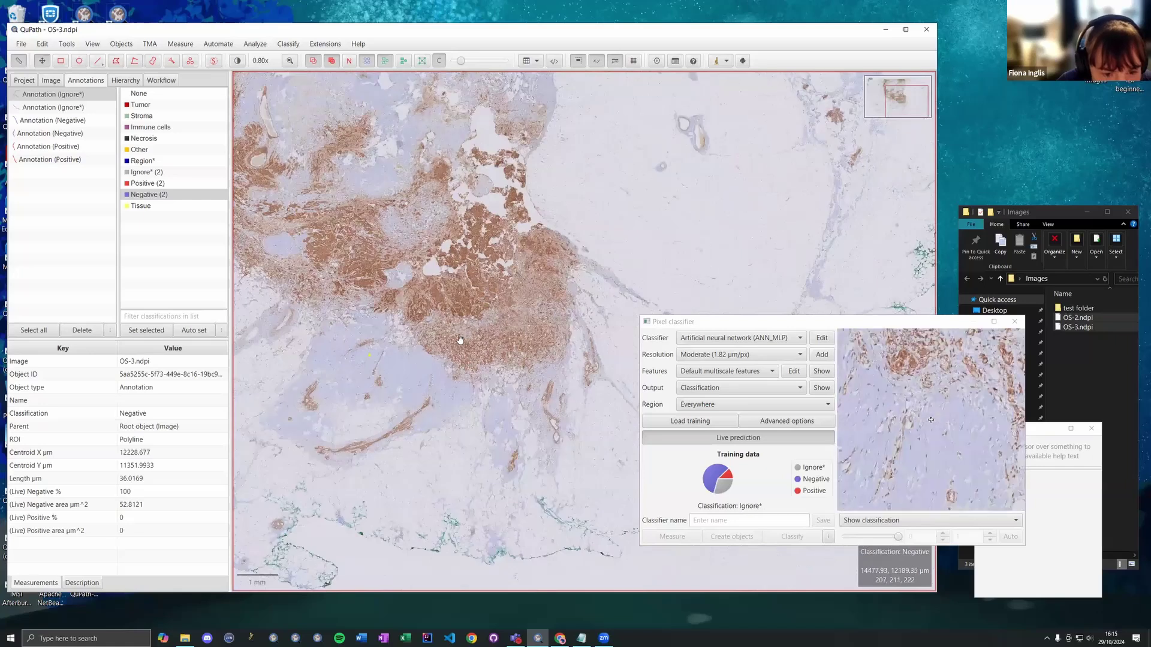
scroll(456, 340, up, 4)
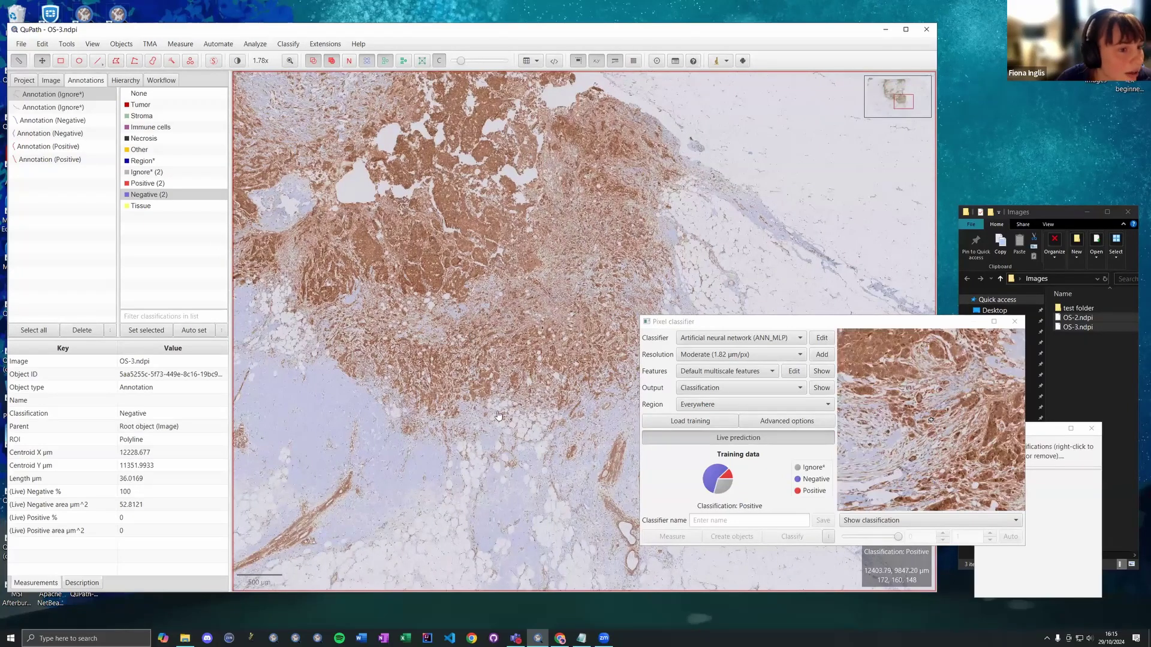
key(r)
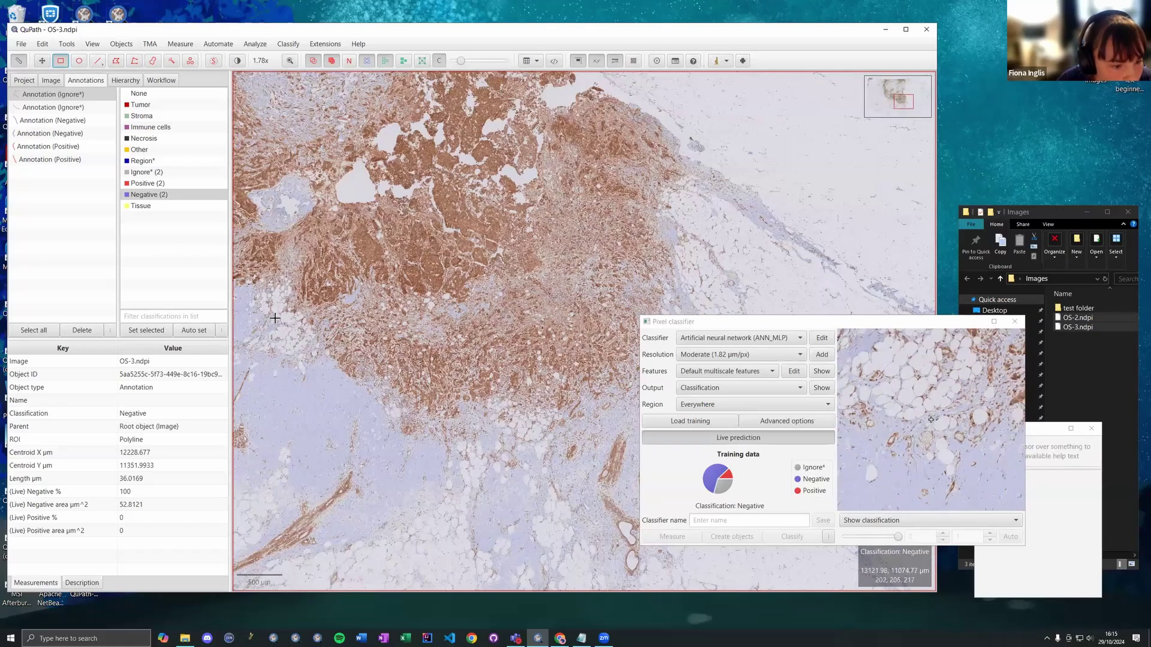
mouse_move(274, 259)
mouse_down()
mouse_move(526, 450)
mouse_move(582, 487)
mouse_move(613, 489)
mouse_up()
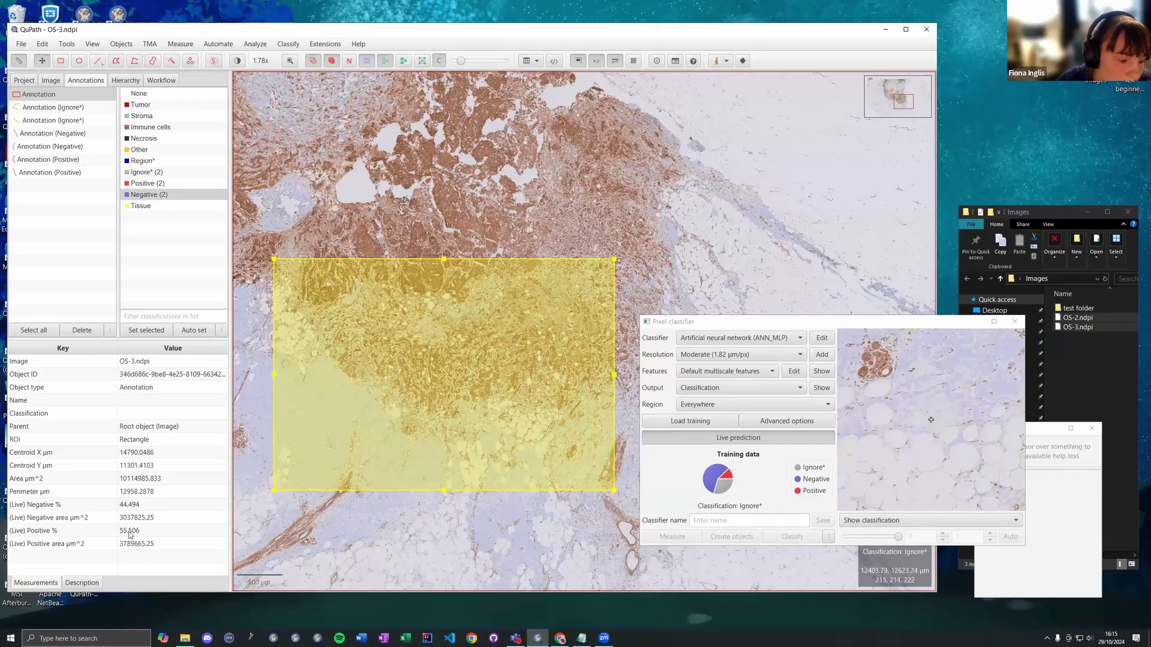
Move the rectangle onto the denser brown-stained tissue and enlarge it to about 205 mm² over the central part of the section
mouse_move(476, 360)
mouse_down()
mouse_move(510, 322)
mouse_move(531, 215)
mouse_move(572, 211)
mouse_move(539, 187)
mouse_up()
scroll(490, 237, down, 5)
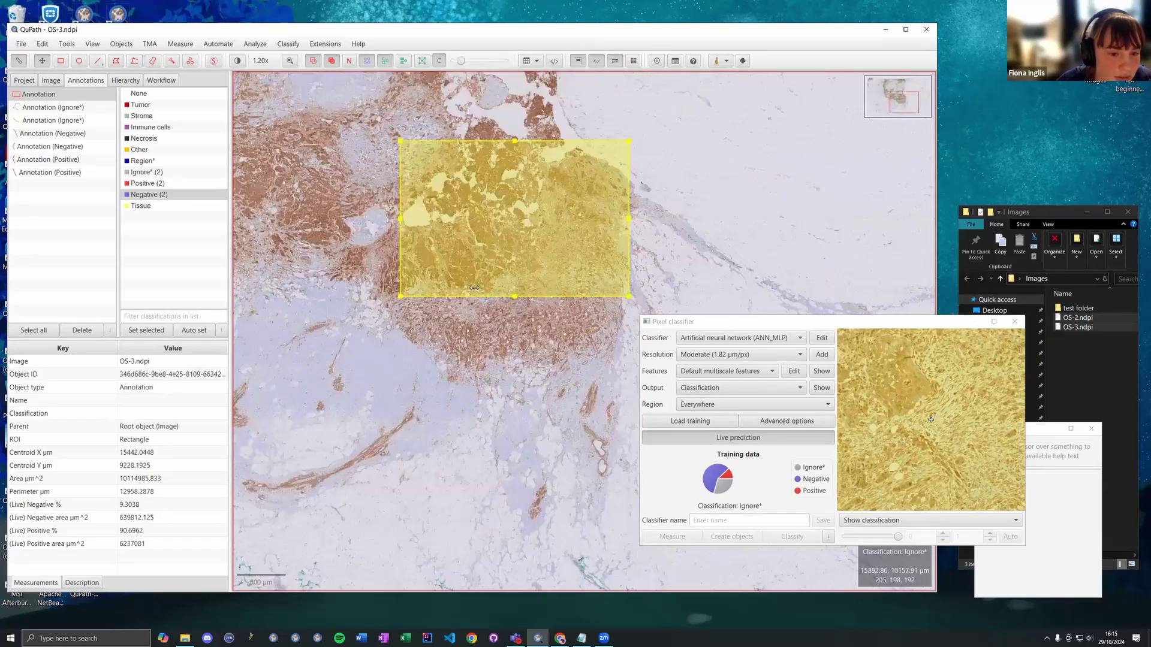
scroll(489, 236, down, 3)
drag(486, 236, 357, 118)
drag(557, 286, 641, 377)
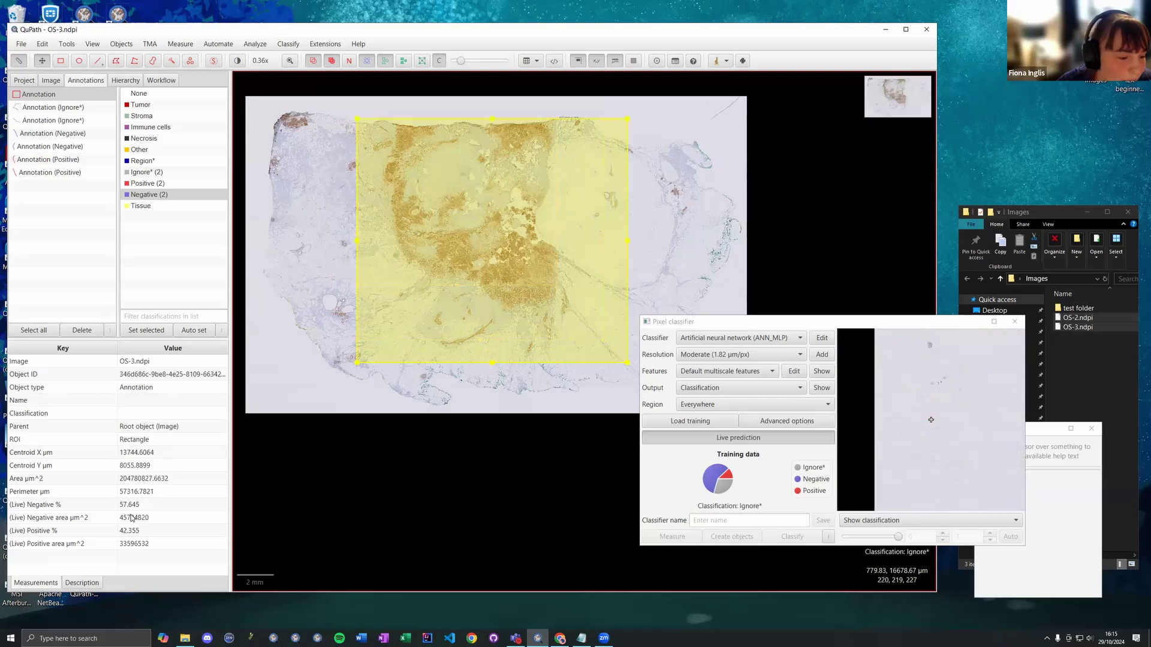
scroll(520, 287, up, 6)
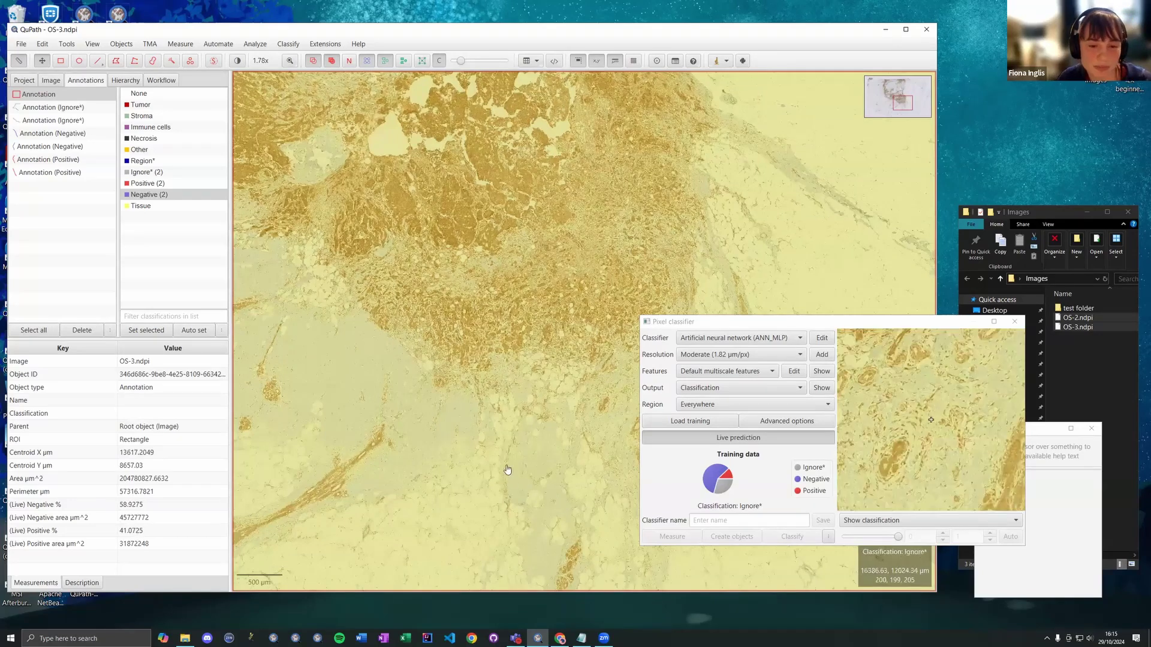
scroll(507, 469, down, 6)
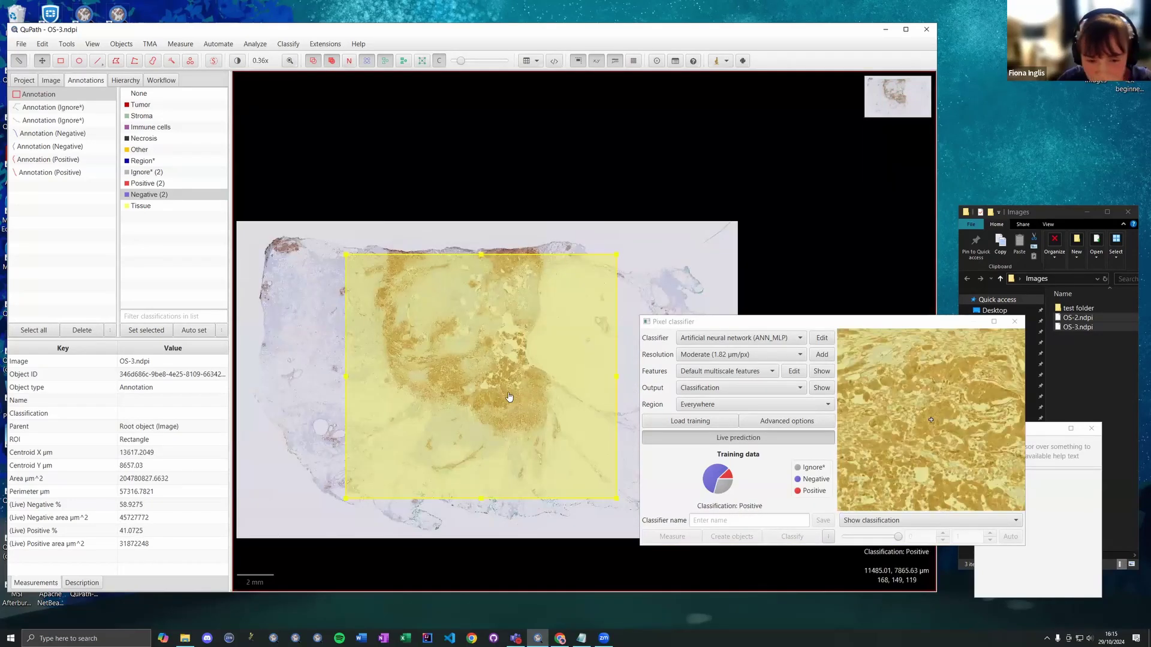